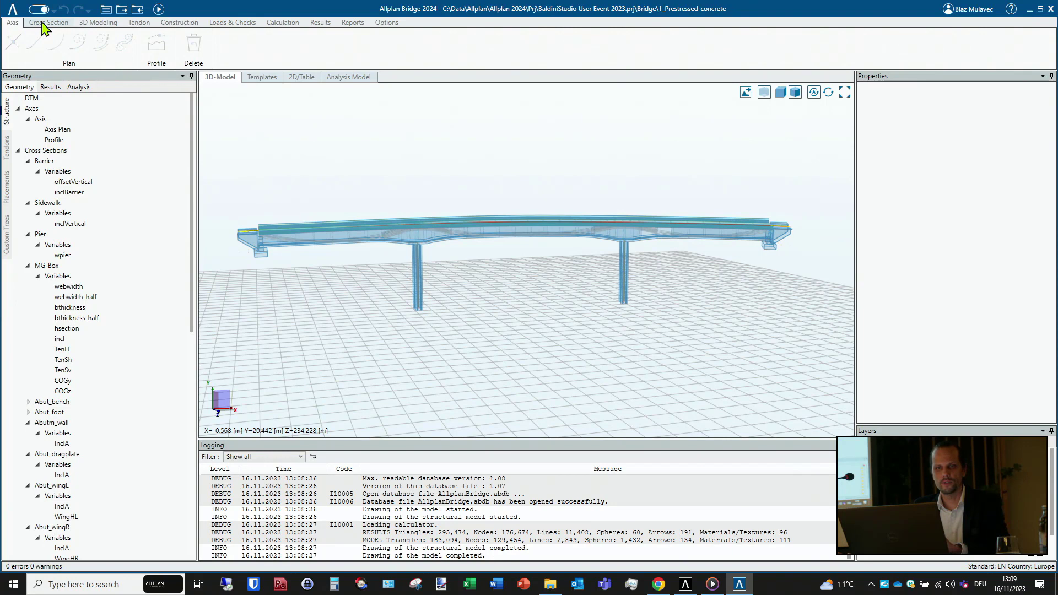
{"action": "left_click", "coordinate": [43, 22]}
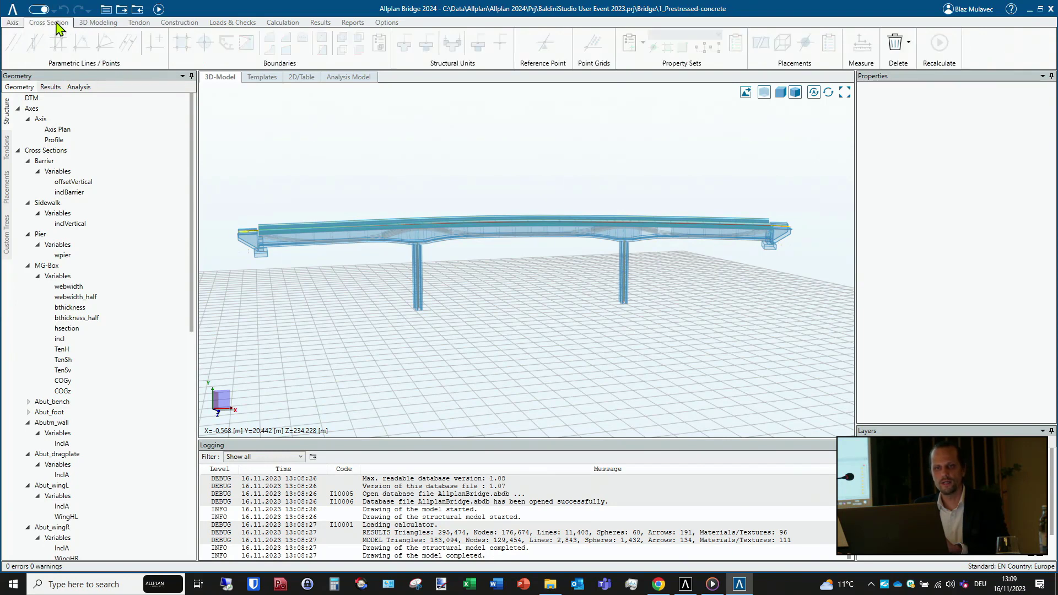
{"action": "left_click", "coordinate": [92, 23]}
{"action": "left_click", "coordinate": [138, 23]}
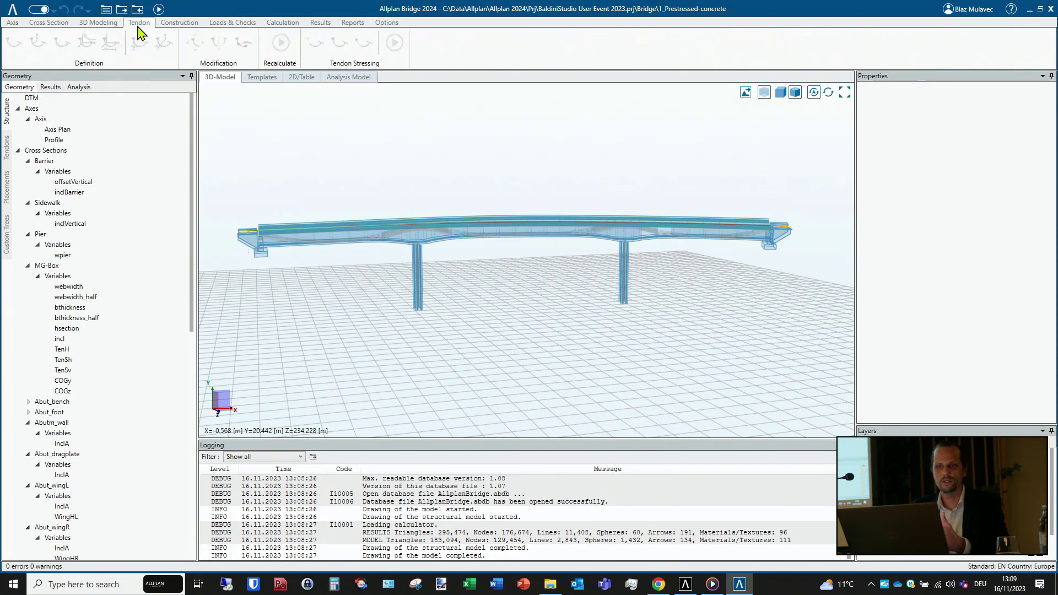
{"action": "left_click", "coordinate": [177, 23]}
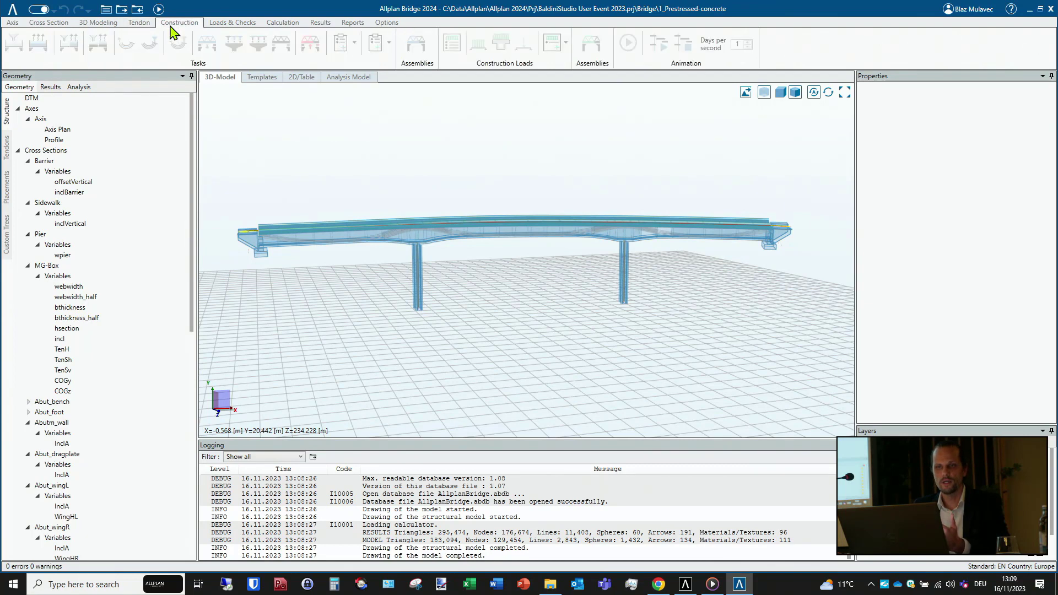
{"action": "left_click", "coordinate": [232, 23]}
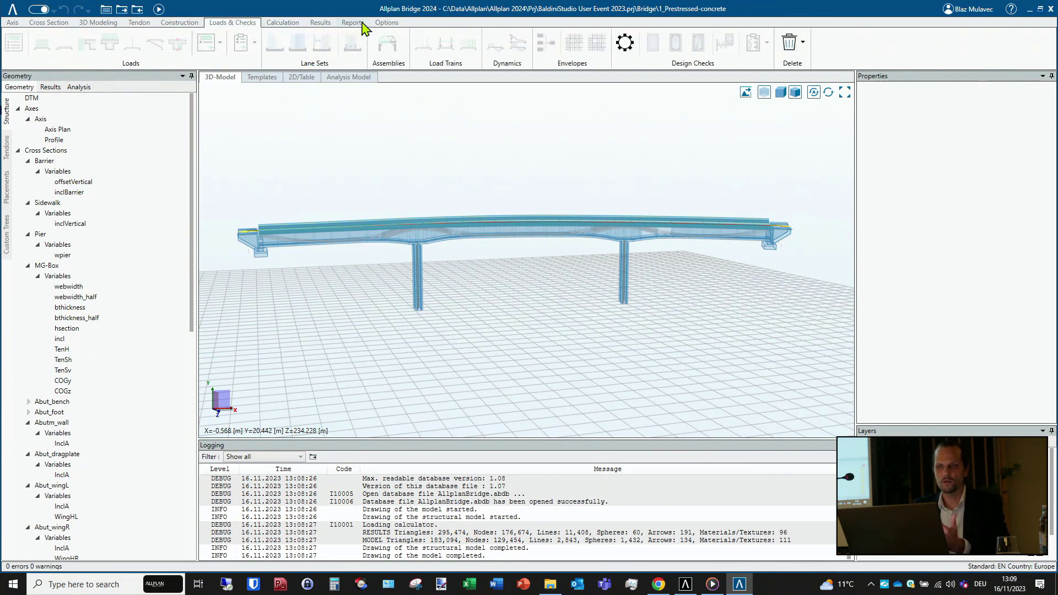
{"action": "left_click", "coordinate": [13, 23]}
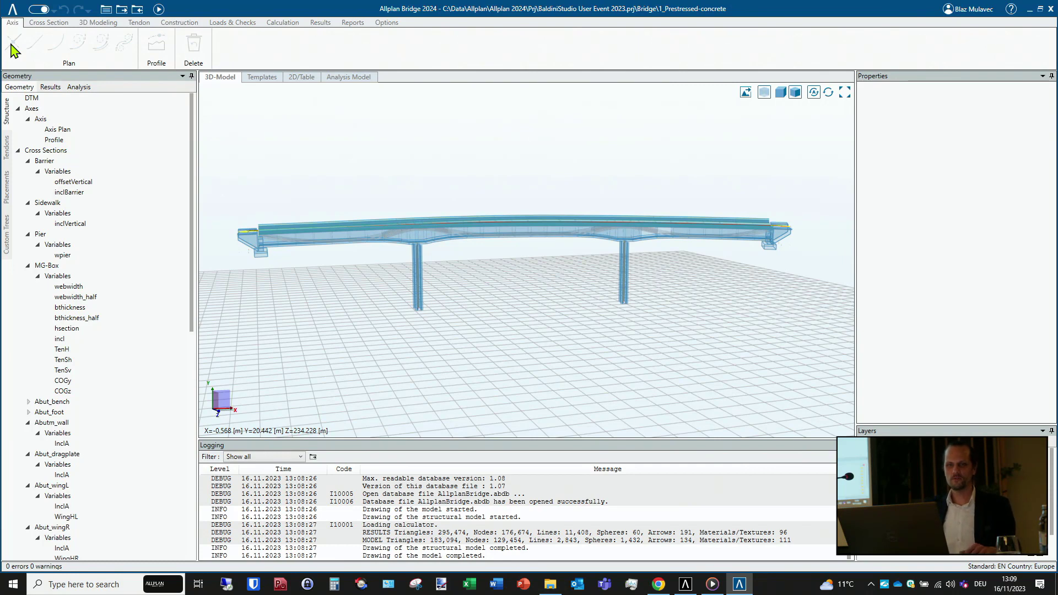
- Open the Axis Plan of the bridge axis, and check the 3D model and template views
{"action": "left_click", "coordinate": [40, 112]}
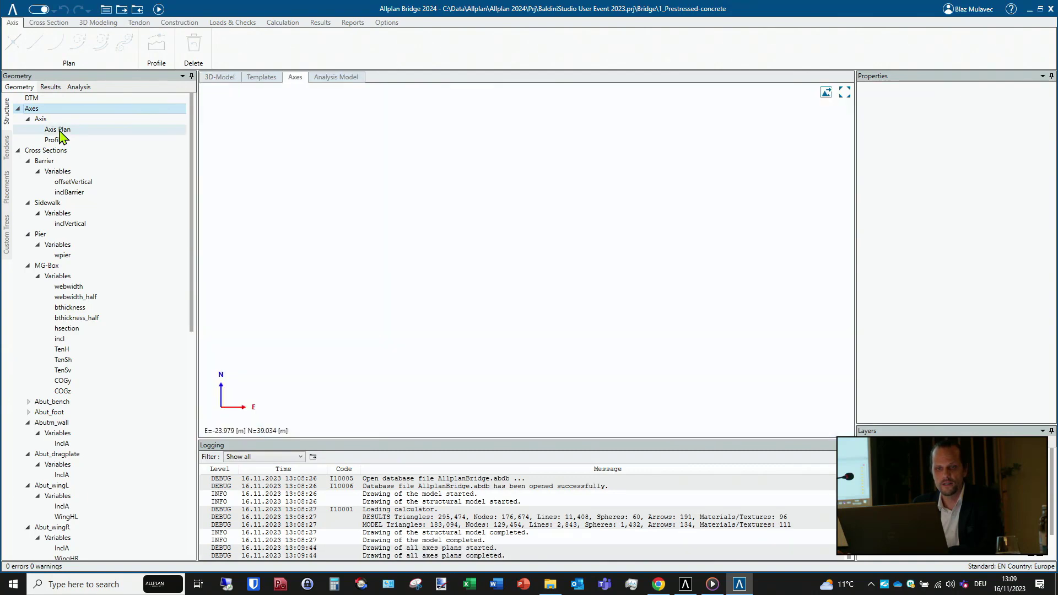
{"action": "left_click", "coordinate": [59, 131]}
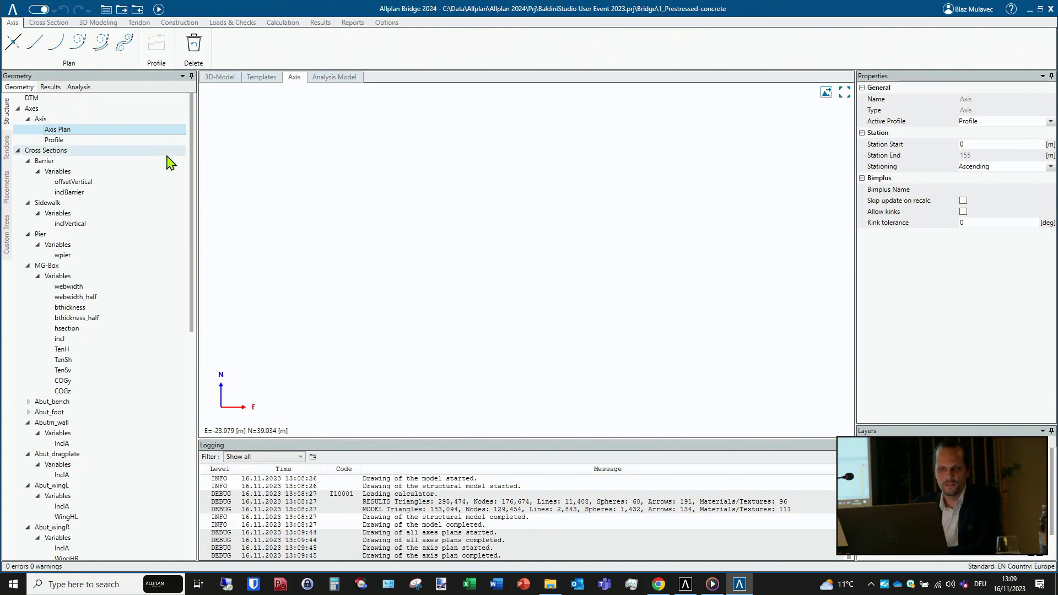
{"action": "left_click", "coordinate": [160, 10]}
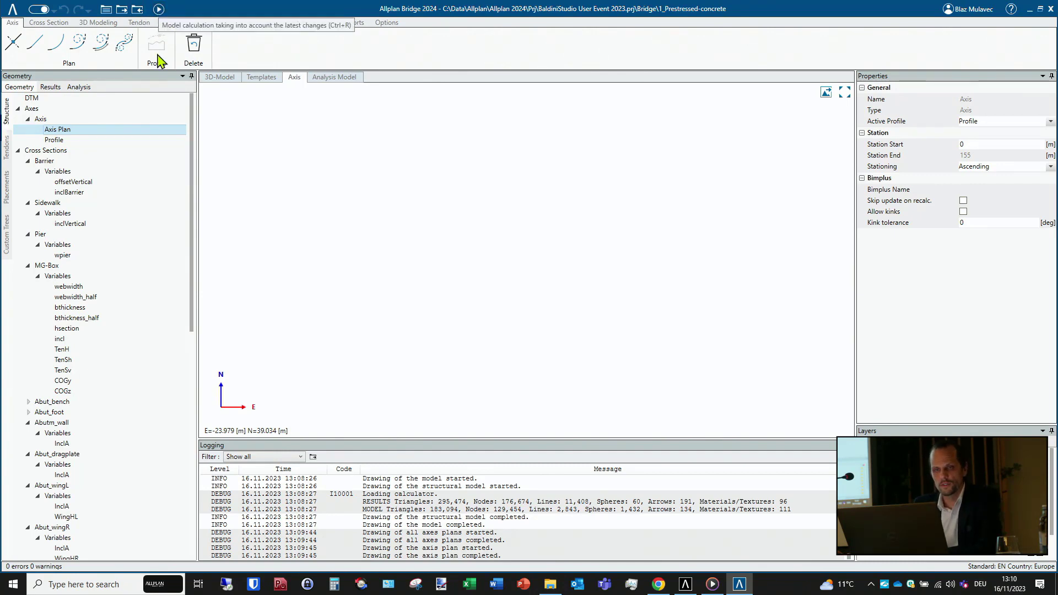
{"action": "left_click", "coordinate": [216, 78]}
{"action": "left_click", "coordinate": [273, 81]}
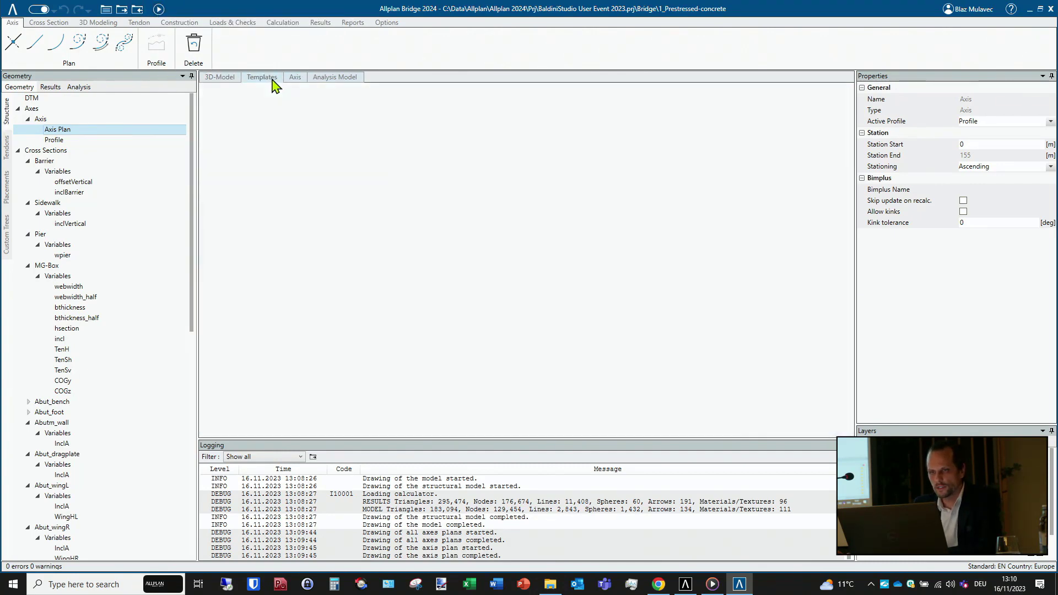
- Reload the 1_Prestressed-concrete project by opening the BaldiniStudio User Event 2023 project and switching back to it
{"action": "left_click", "coordinate": [12, 10]}
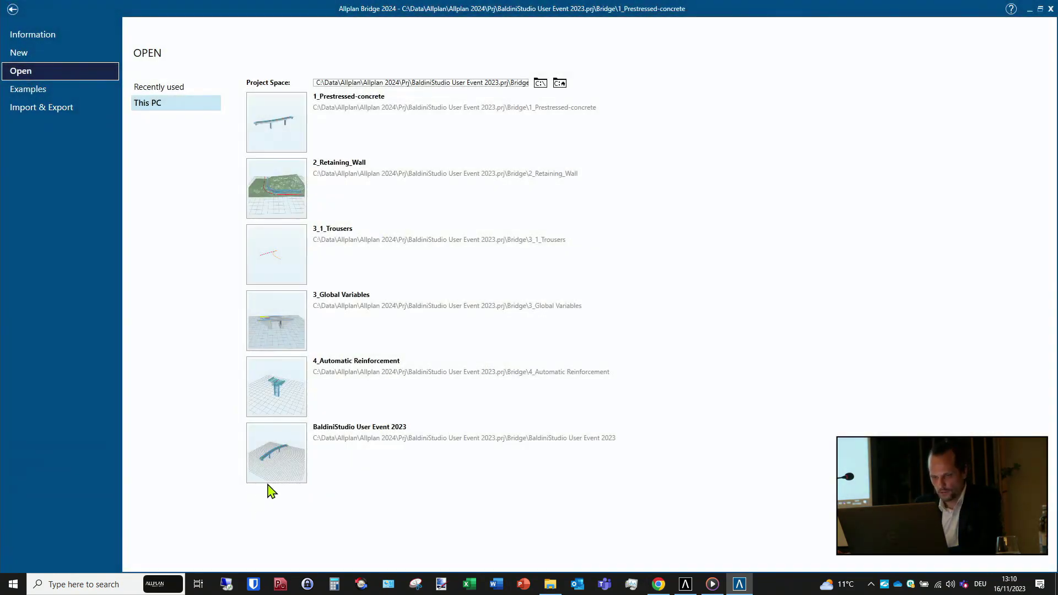
{"action": "left_click", "coordinate": [269, 442]}
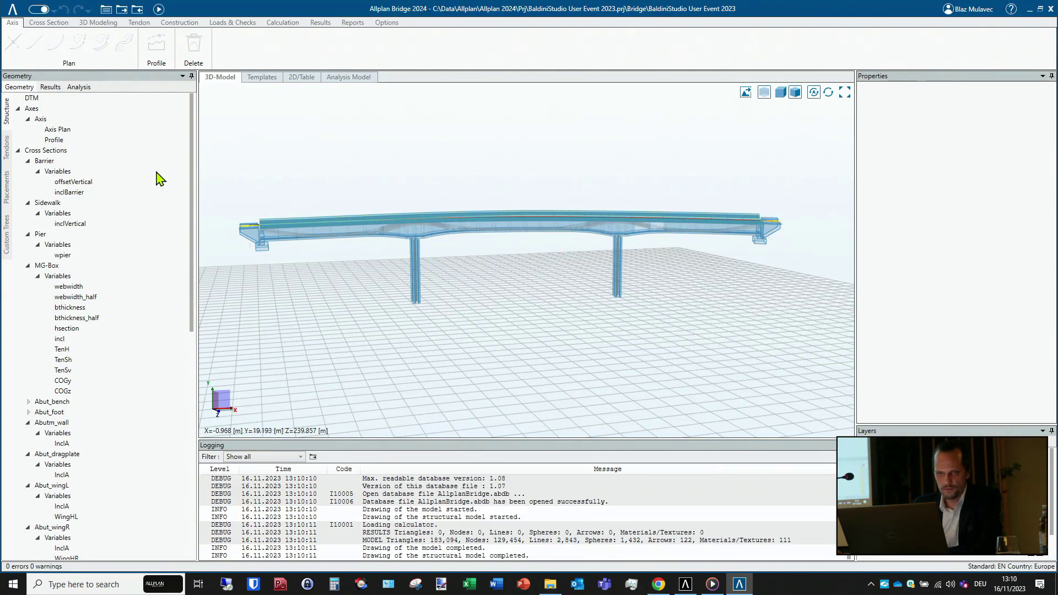
{"action": "left_click", "coordinate": [51, 88]}
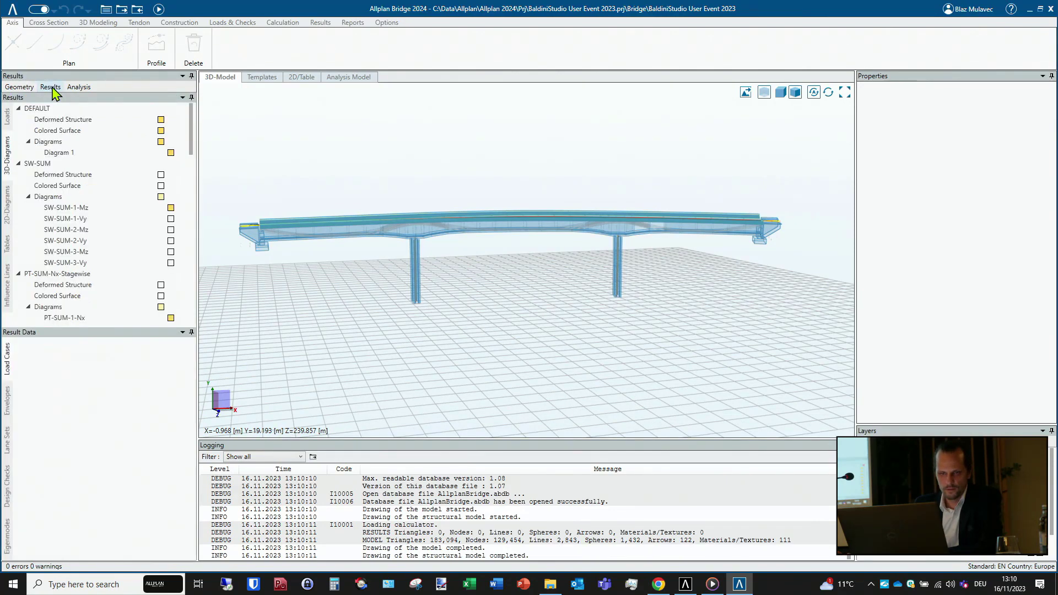
{"action": "left_click", "coordinate": [13, 9]}
{"action": "left_click", "coordinate": [280, 113]}
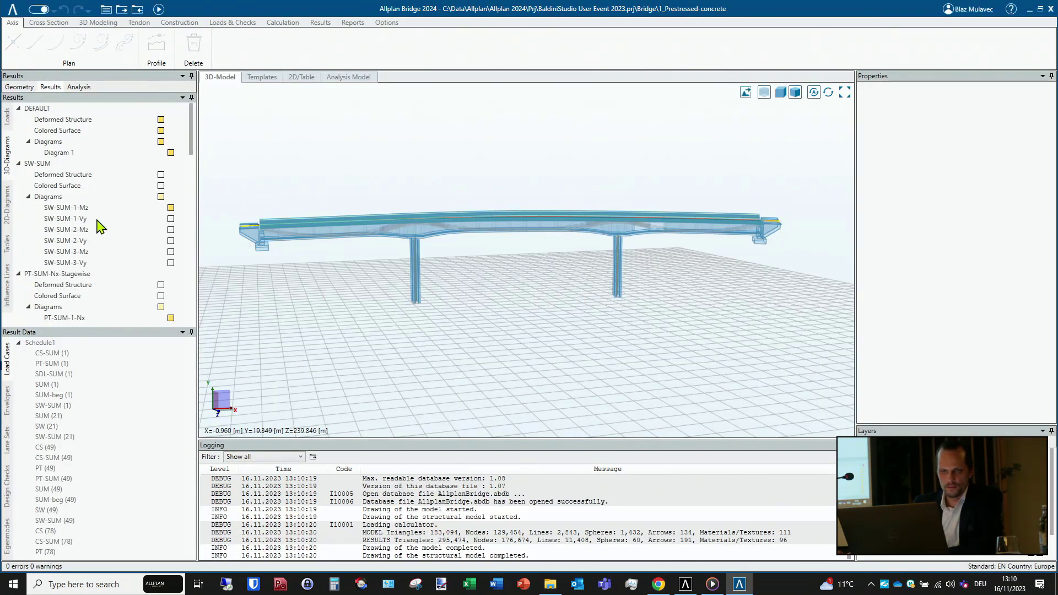
- Examine the geometry structure of the bridge, from the axes and cross sections through the variations to the structural members
{"action": "left_click", "coordinate": [16, 88]}
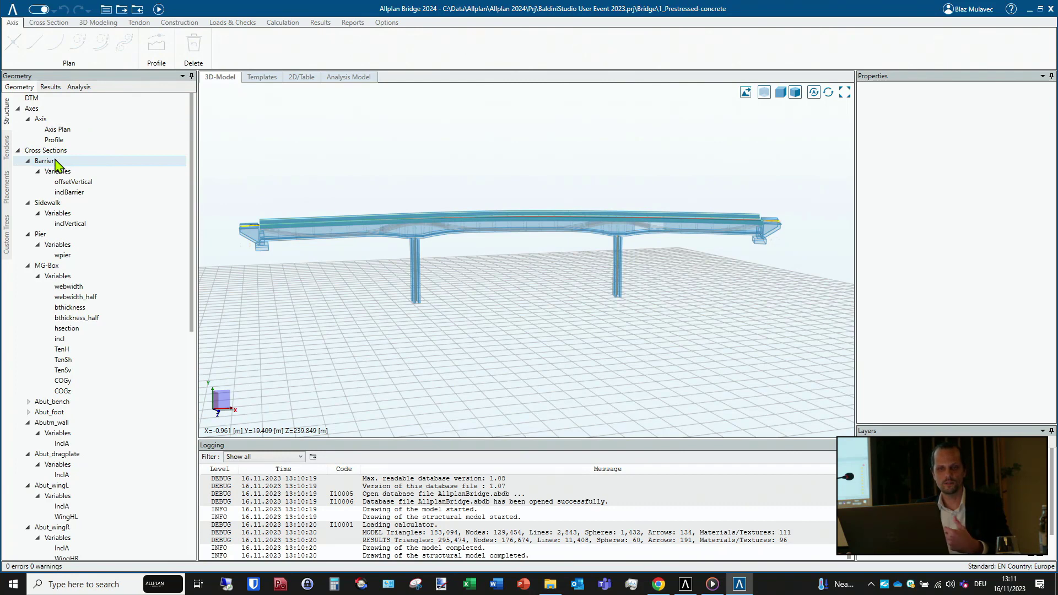
{"action": "scroll", "coordinate": [66, 182], "scroll_direction": "down", "scroll_amount": 4}
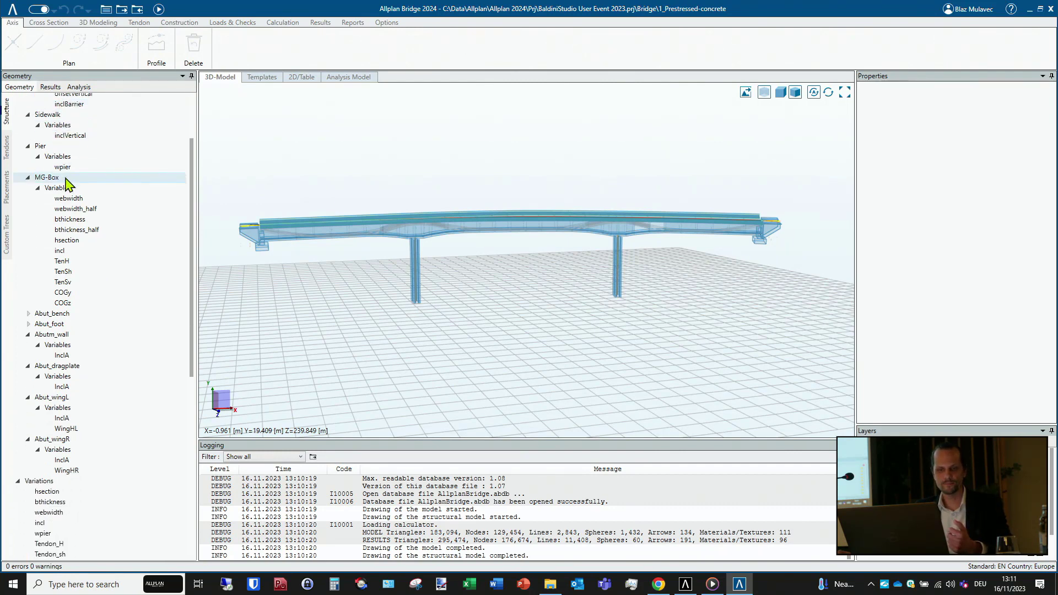
{"action": "scroll", "coordinate": [66, 182], "scroll_direction": "down", "scroll_amount": 2}
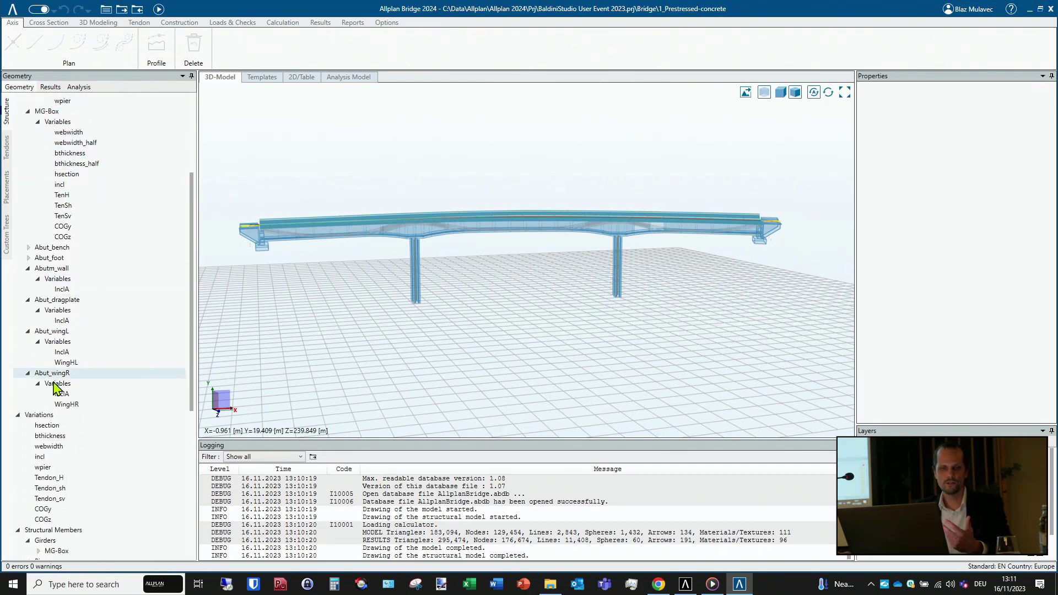
{"action": "scroll", "coordinate": [81, 413], "scroll_direction": "down", "scroll_amount": 2}
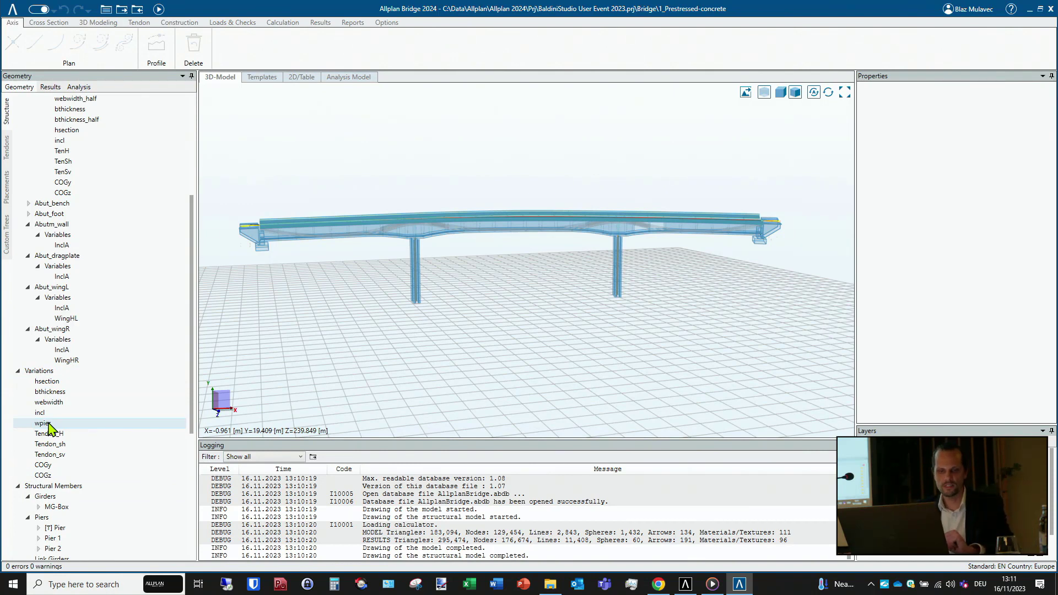
{"action": "scroll", "coordinate": [49, 428], "scroll_direction": "down", "scroll_amount": 2}
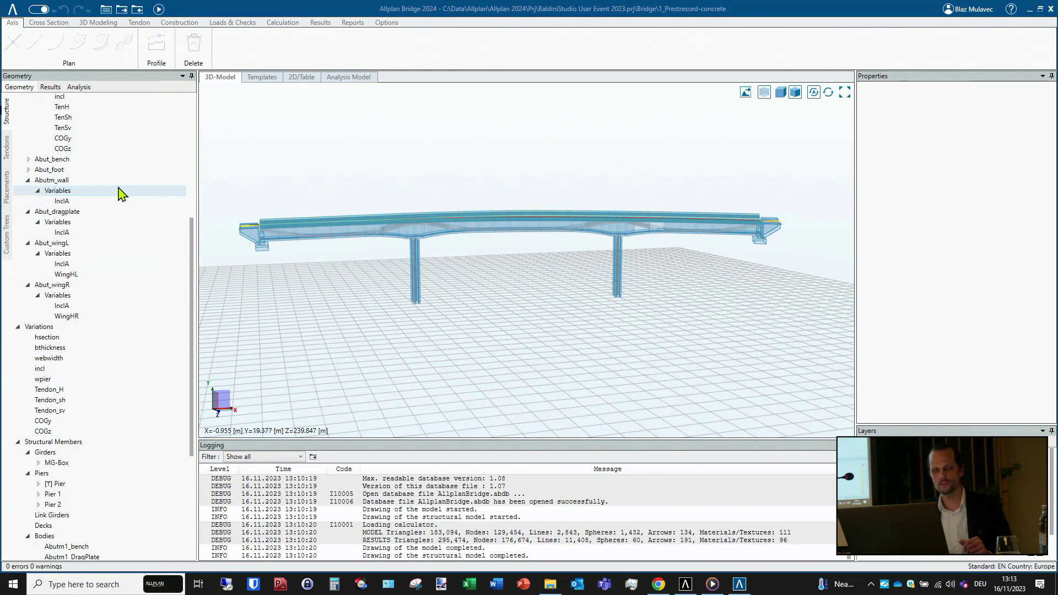
- Recalculate the whole bridge model and follow the calculation messages in an enlarged log
{"action": "left_click", "coordinate": [336, 78]}
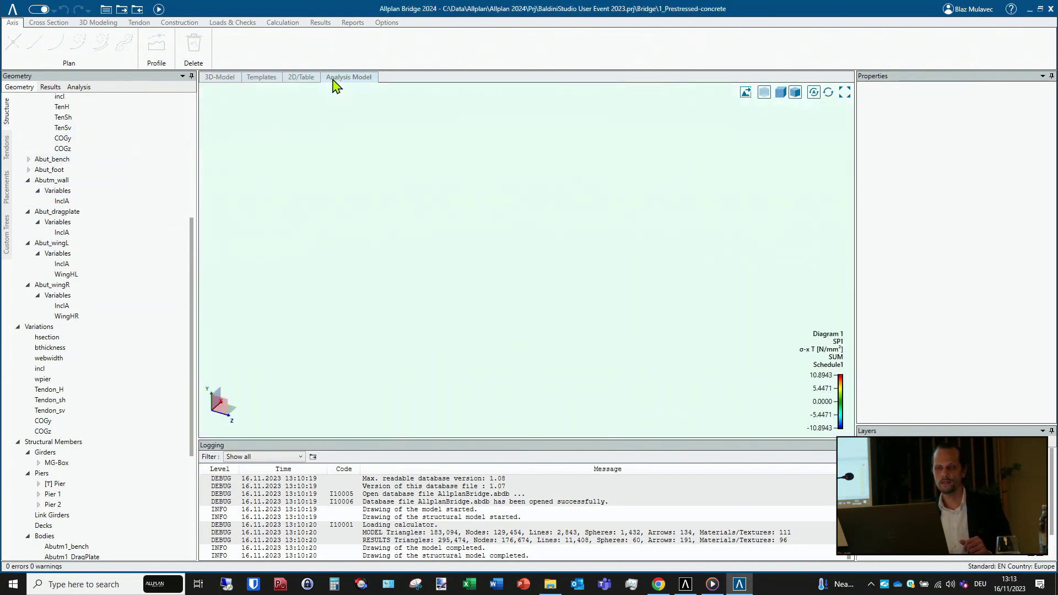
{"action": "left_click", "coordinate": [159, 9]}
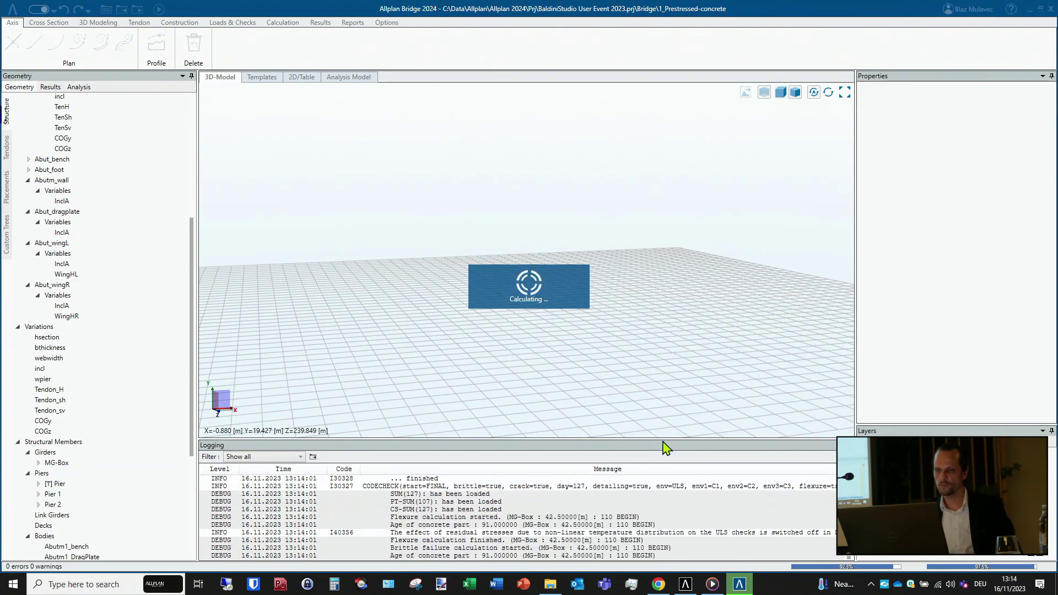
{"action": "left_click_drag", "start_coordinate": [661, 417], "coordinate": [631, 186]}
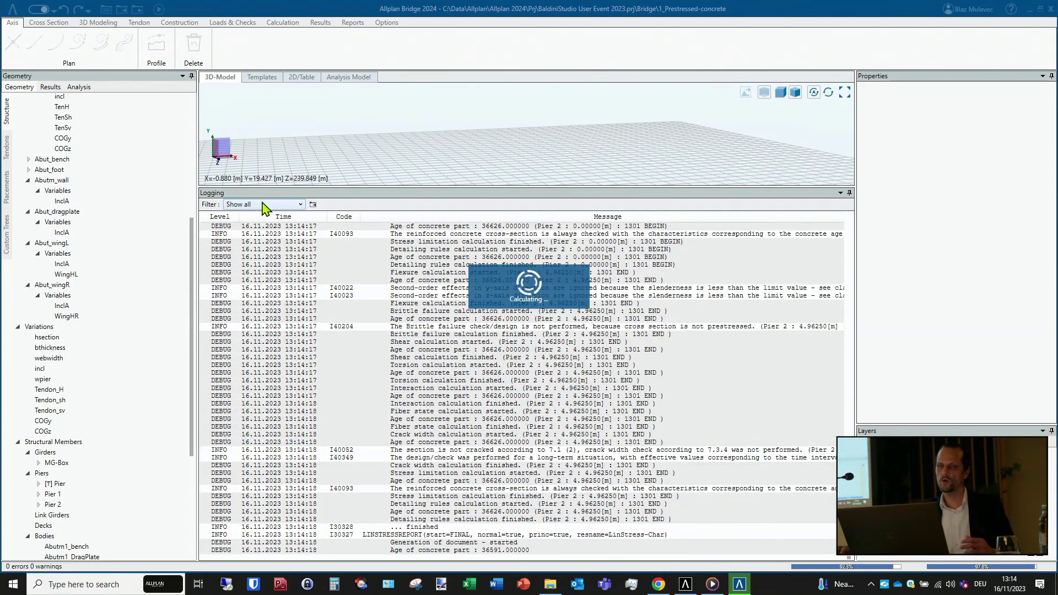
{"action": "left_click", "coordinate": [263, 204]}
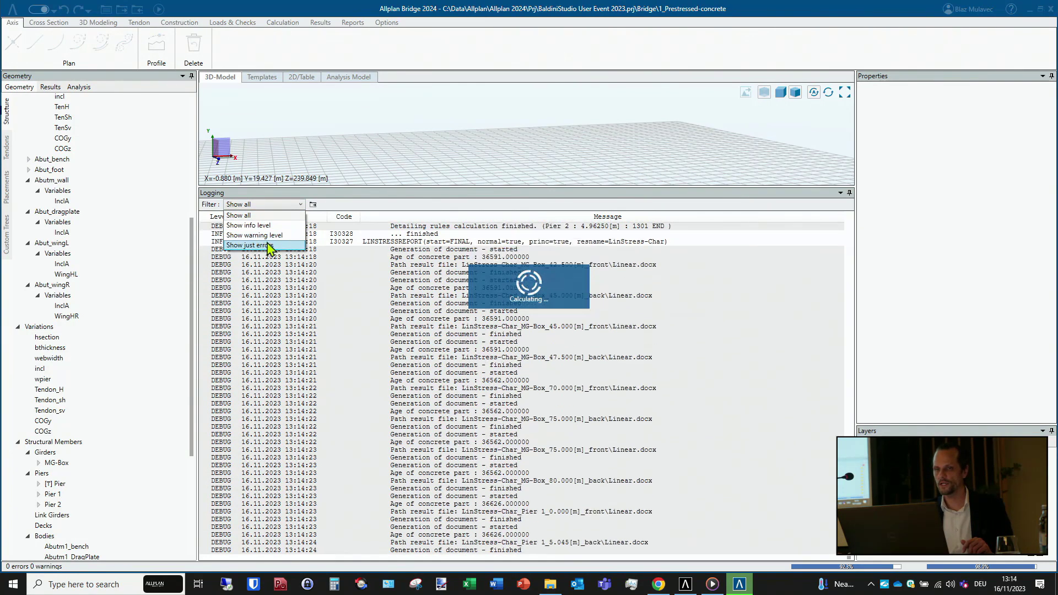
{"action": "left_click", "coordinate": [353, 211]}
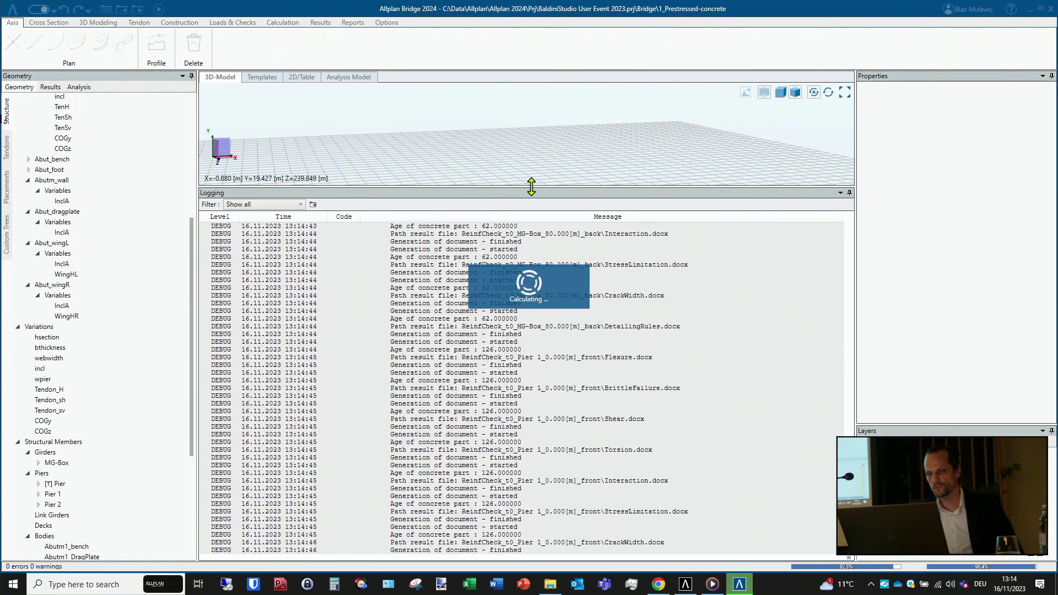
{"action": "left_click_drag", "start_coordinate": [532, 187], "coordinate": [405, 307]}
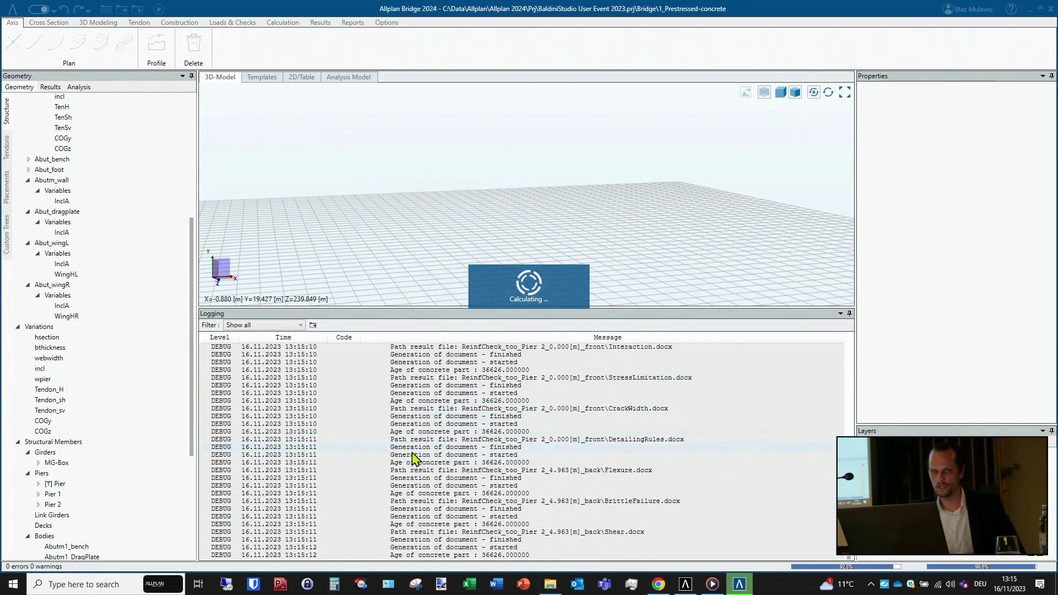
- Review the cross-section variables, variations, piers and abutment bodies in the structure tree around the recalculation
{"action": "scroll", "coordinate": [51, 196], "scroll_direction": "up", "scroll_amount": 3}
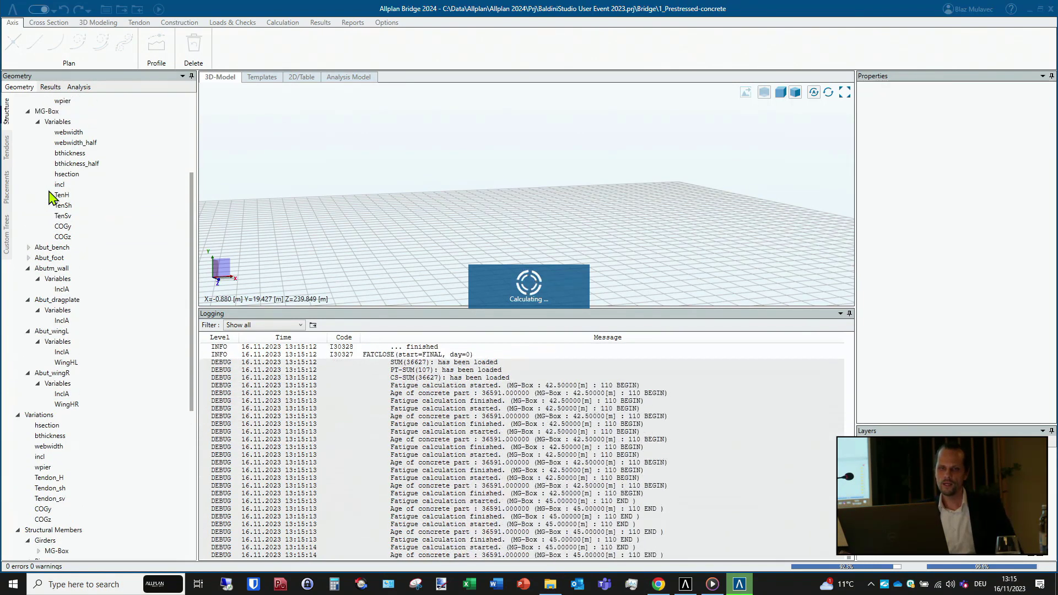
{"action": "scroll", "coordinate": [50, 196], "scroll_direction": "up", "scroll_amount": 5}
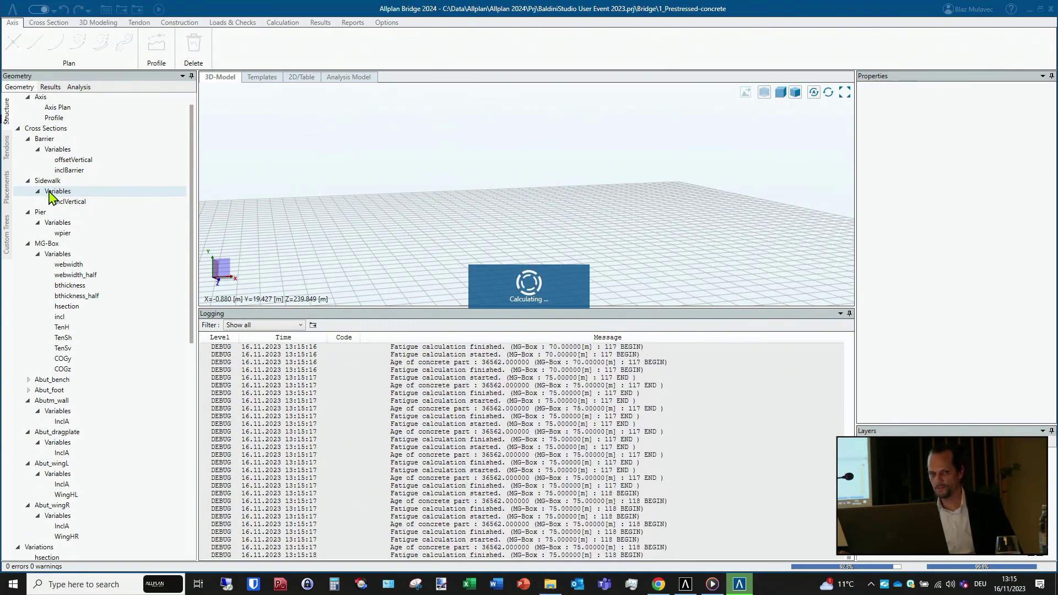
{"action": "scroll", "coordinate": [51, 196], "scroll_direction": "up", "scroll_amount": 1}
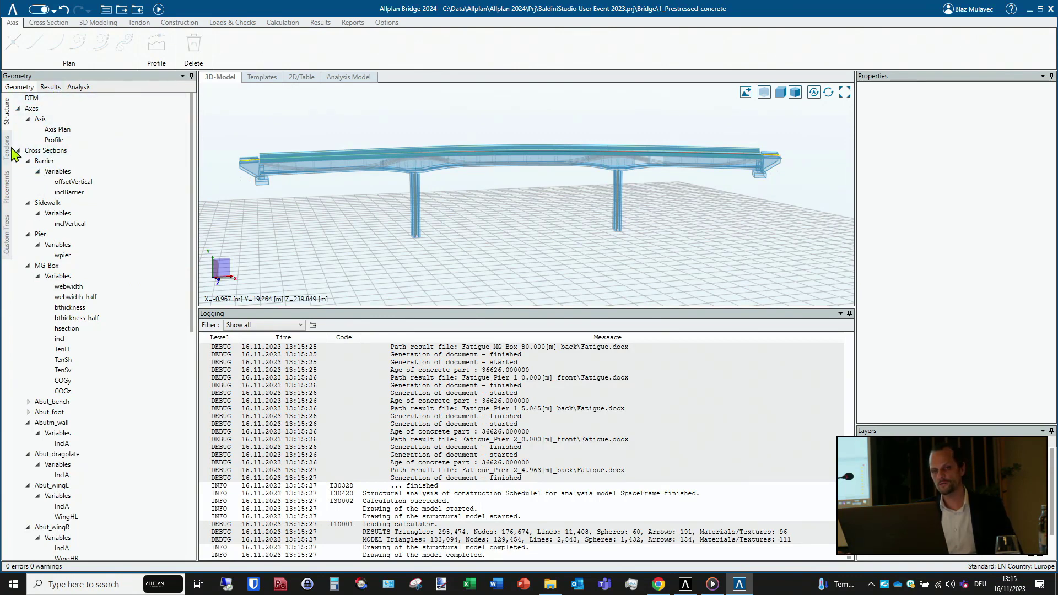
{"action": "scroll", "coordinate": [66, 215], "scroll_direction": "down", "scroll_amount": 5}
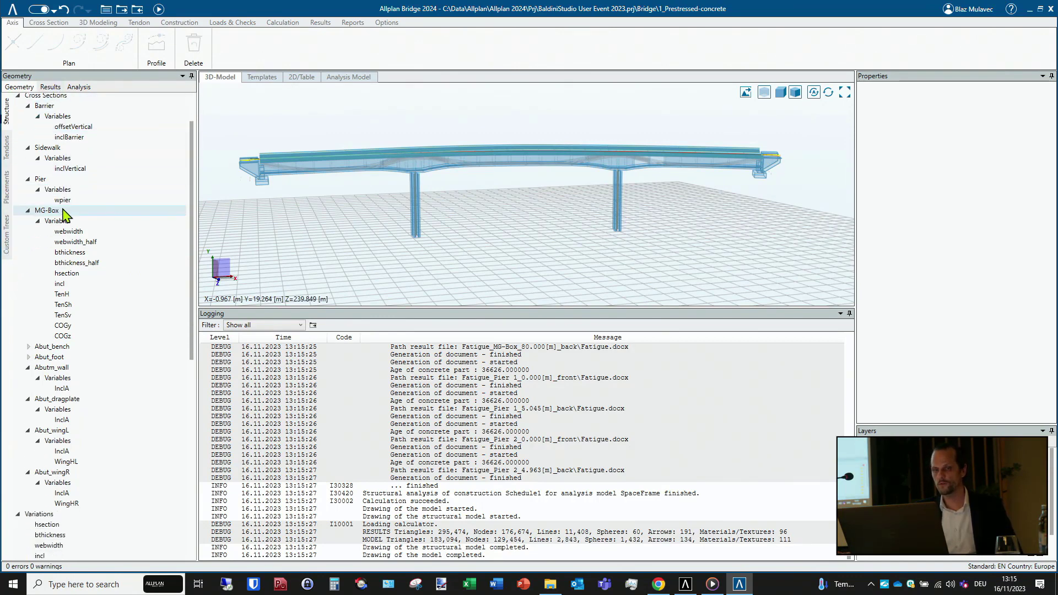
{"action": "scroll", "coordinate": [64, 215], "scroll_direction": "down", "scroll_amount": 3}
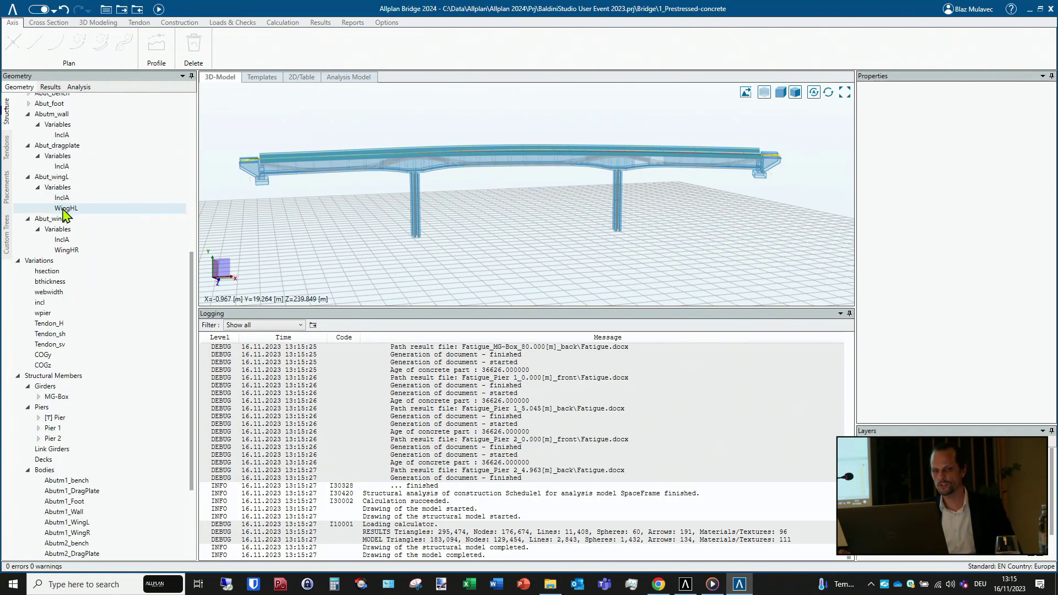
{"action": "scroll", "coordinate": [64, 215], "scroll_direction": "up", "scroll_amount": 8}
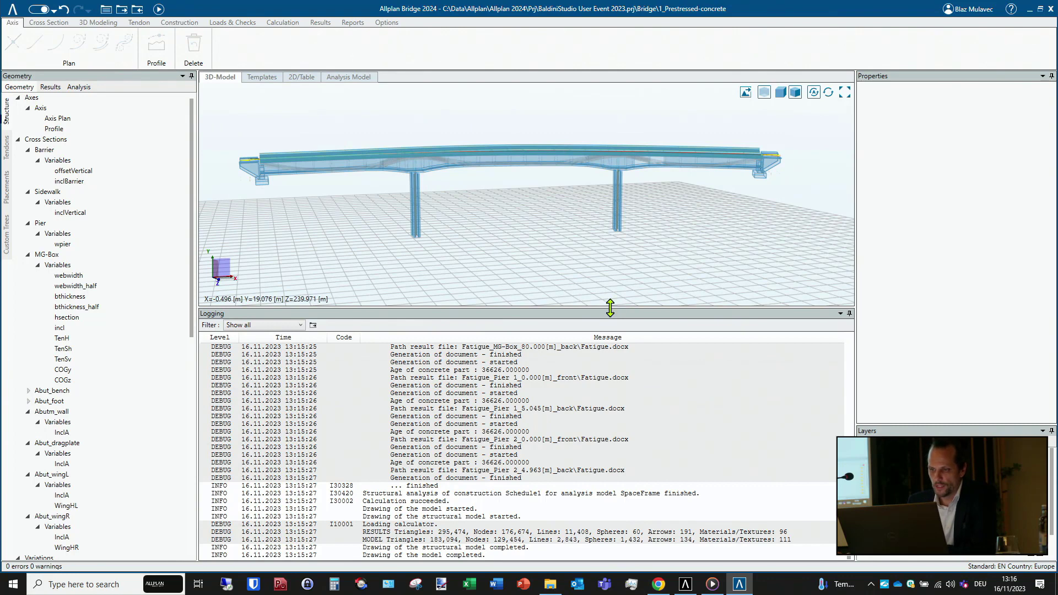
- Shrink the log to enlarge the drawing area, display the Axis Plan and check the commands available for the axis
{"action": "left_click_drag", "start_coordinate": [609, 310], "coordinate": [596, 518]}
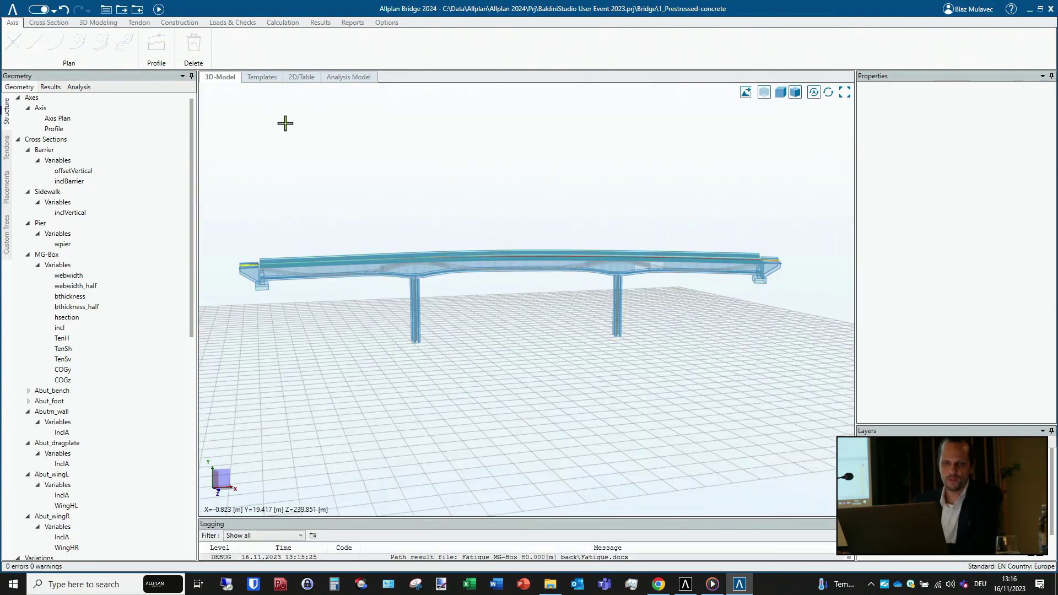
{"action": "left_click", "coordinate": [61, 120]}
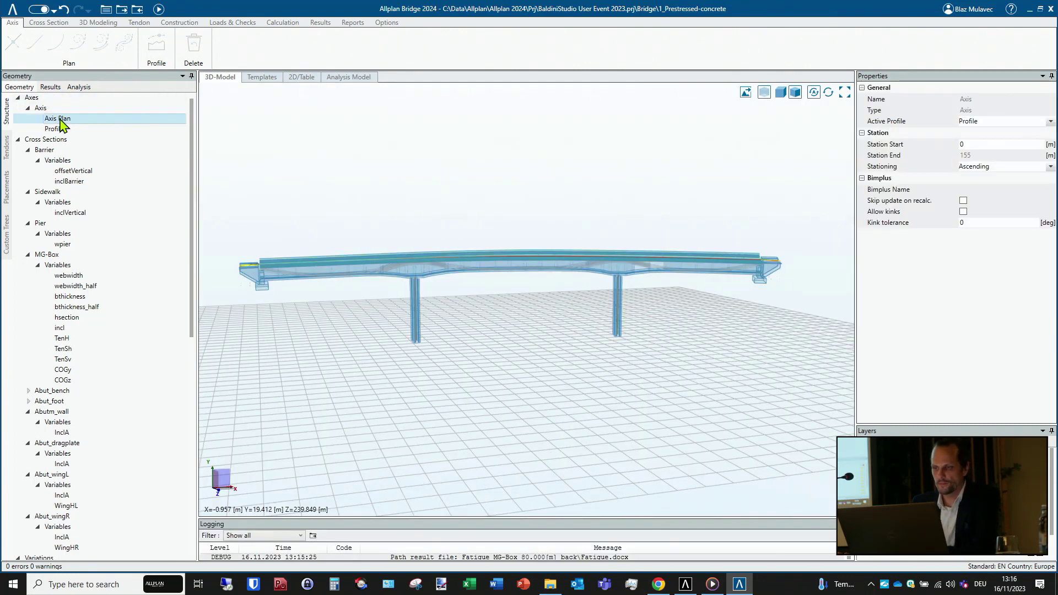
{"action": "double_click", "coordinate": [61, 119]}
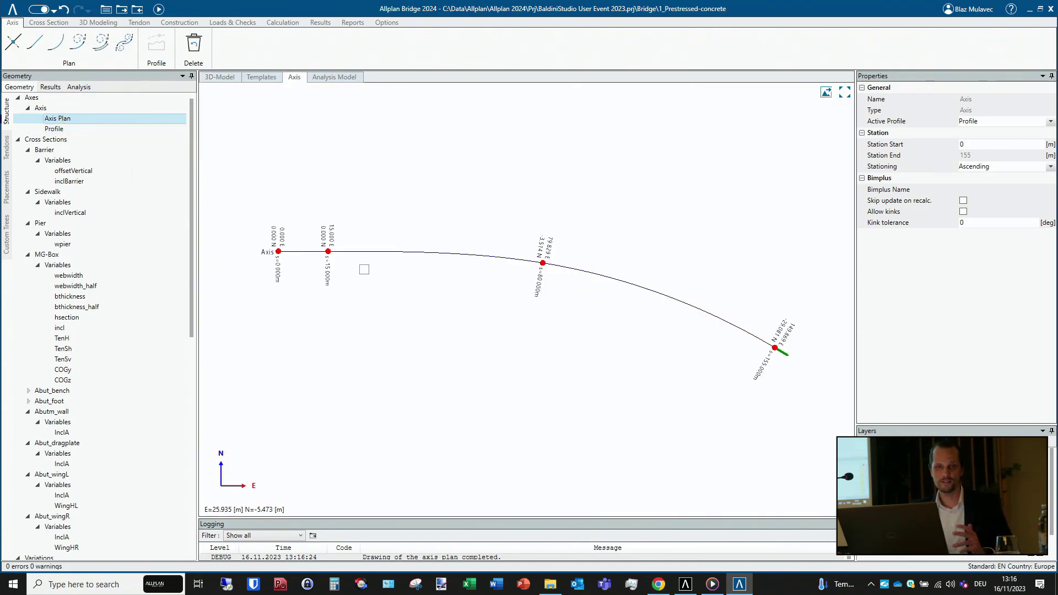
{"action": "right_click", "coordinate": [98, 112]}
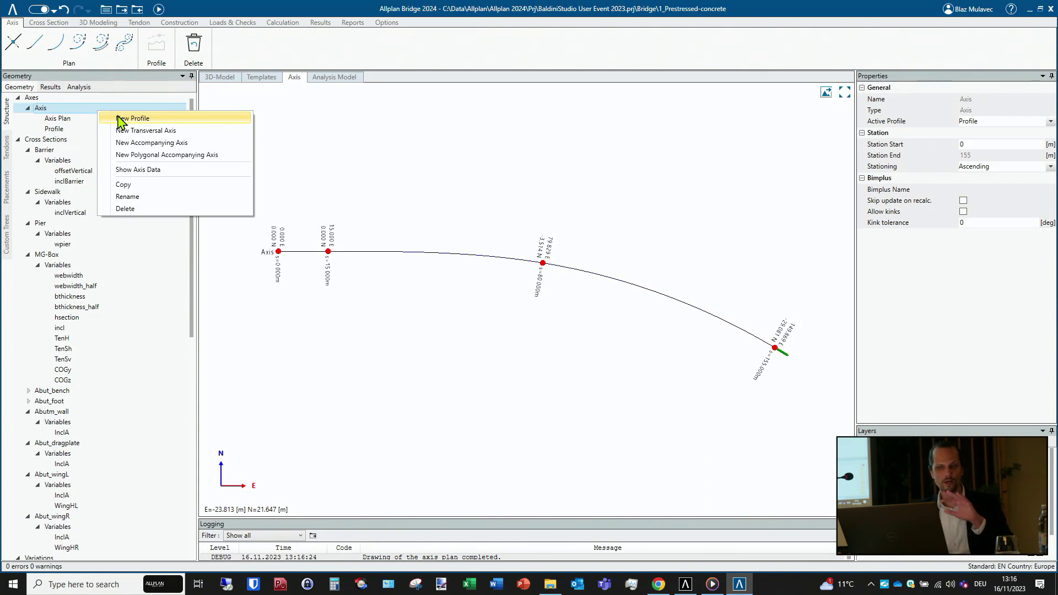
{"action": "left_click", "coordinate": [319, 51]}
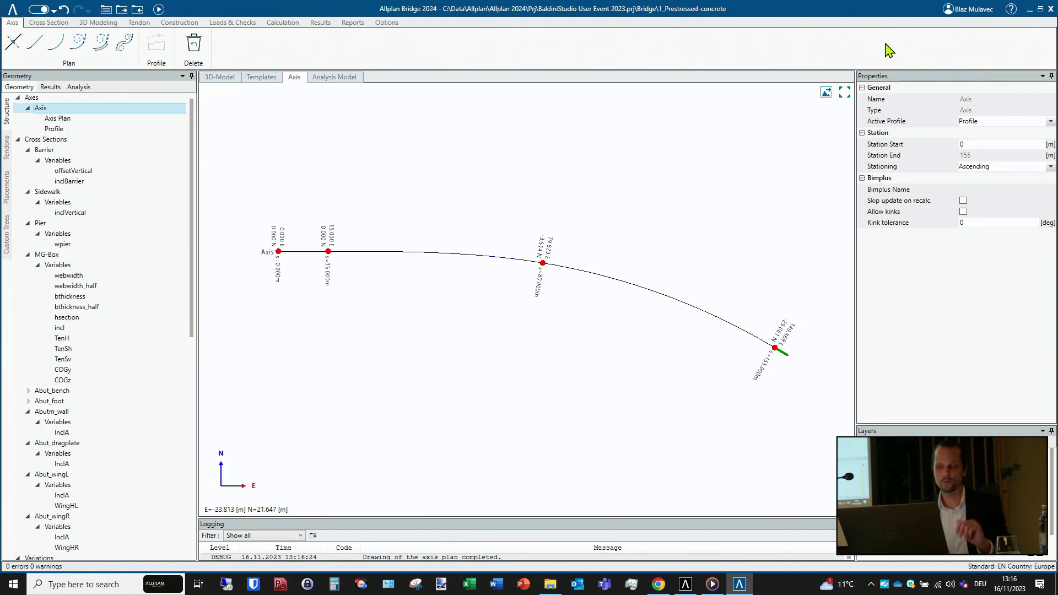
- Open the Bimplus project selection and look through the available projects
{"action": "left_click", "coordinate": [974, 12]}
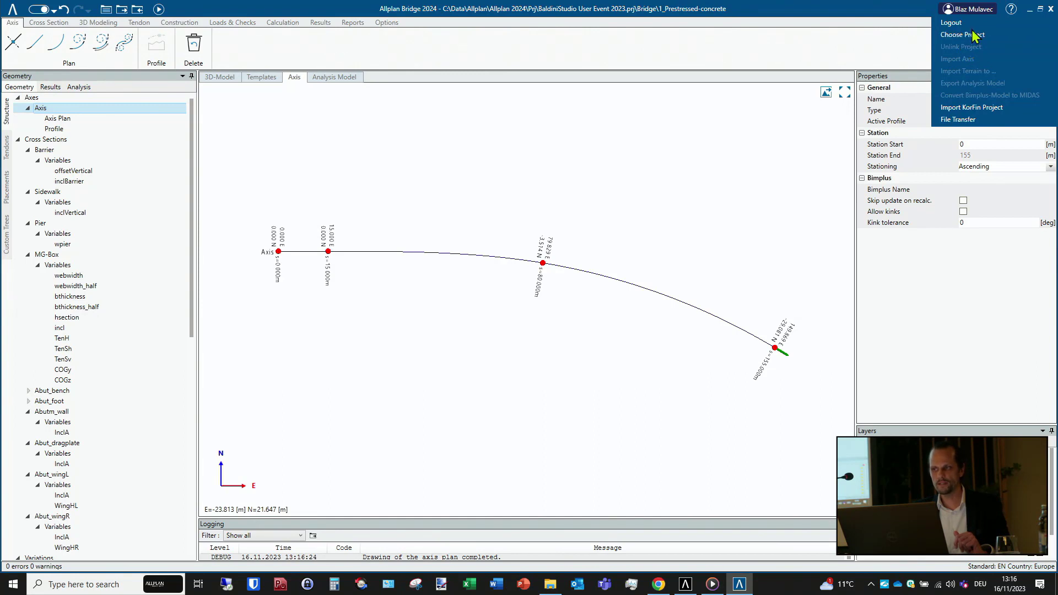
{"action": "left_click", "coordinate": [974, 35]}
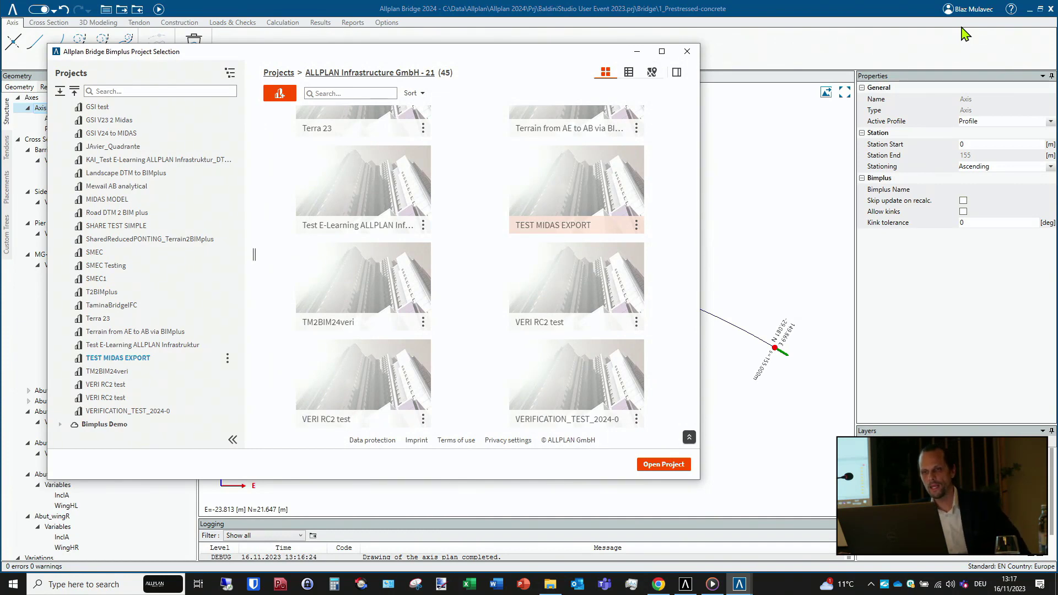
{"action": "mouse_move", "coordinate": [632, 158]}
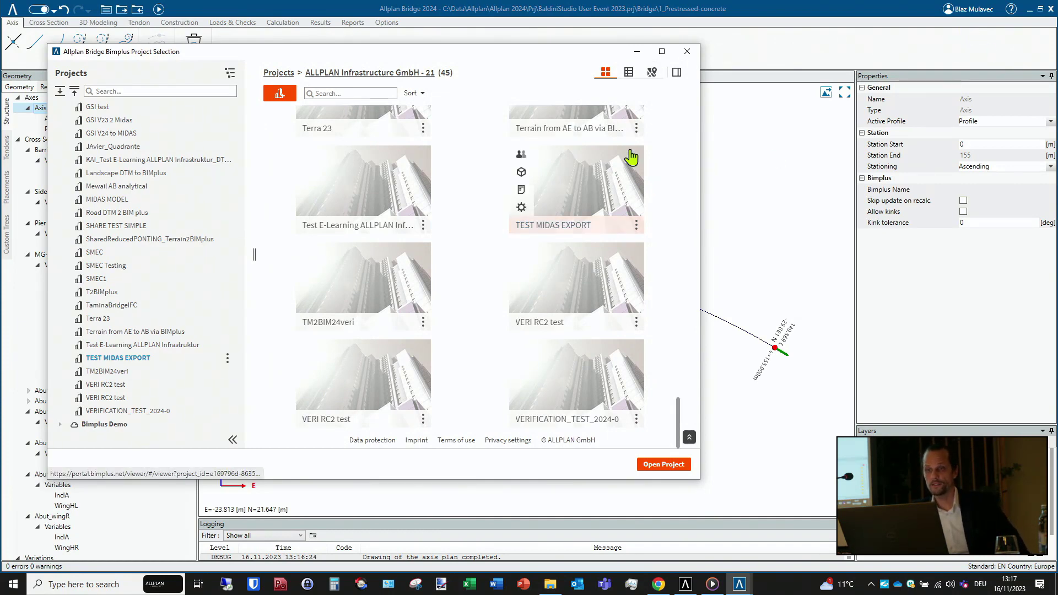
- Switch to Allplan 2024, view the civil data export wizard with the Bimplus data format and cancel it
{"action": "left_click", "coordinate": [686, 585]}
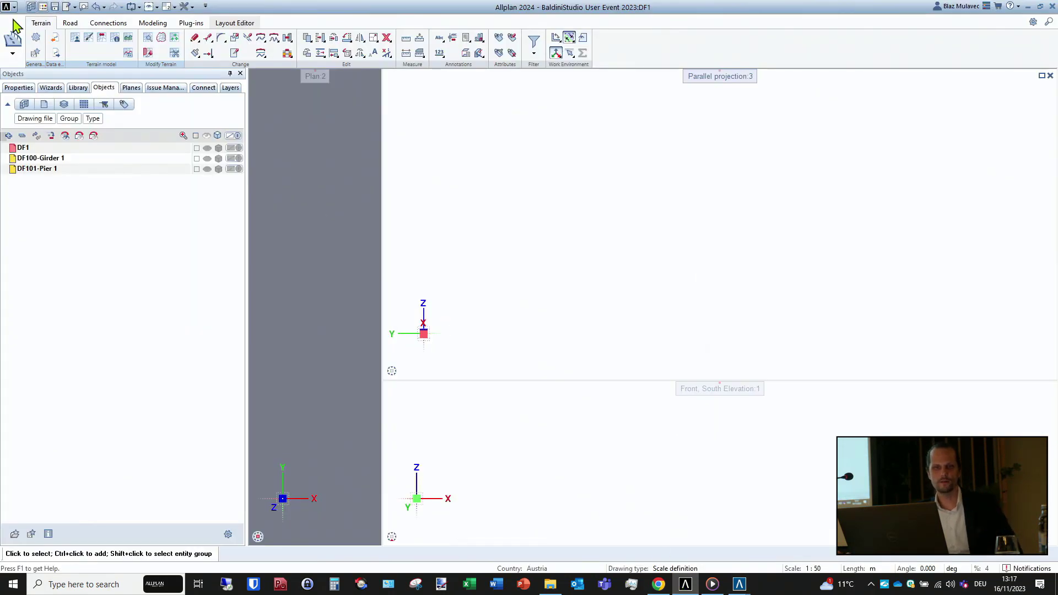
{"action": "left_click", "coordinate": [56, 53]}
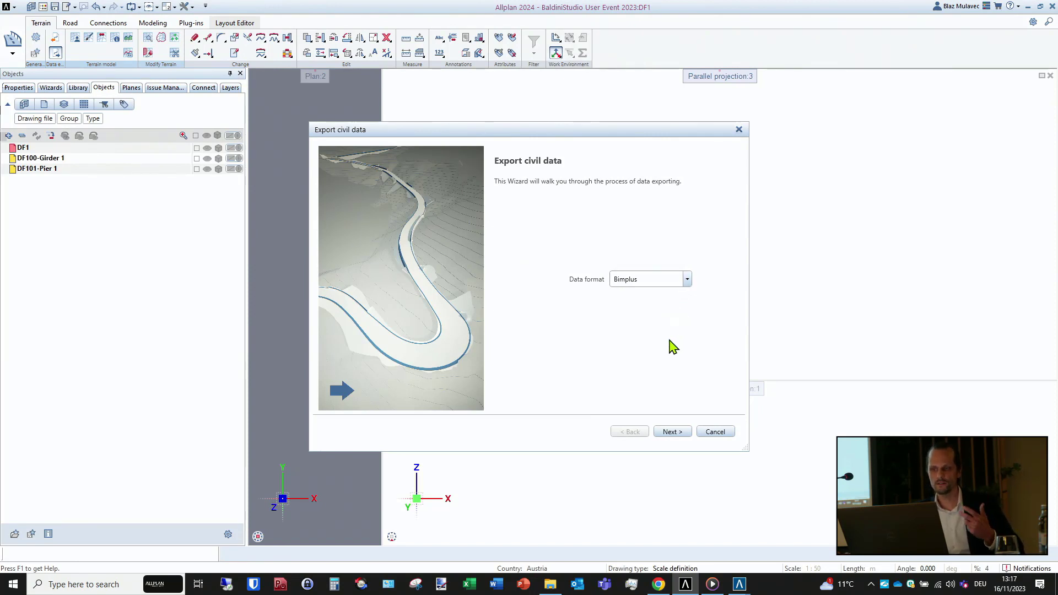
{"action": "left_click", "coordinate": [712, 434]}
- Return to the Bimplus project selection in Allplan Bridge, compare it with the axis view and close it without opening a project
{"action": "mouse_move", "coordinate": [739, 583]}
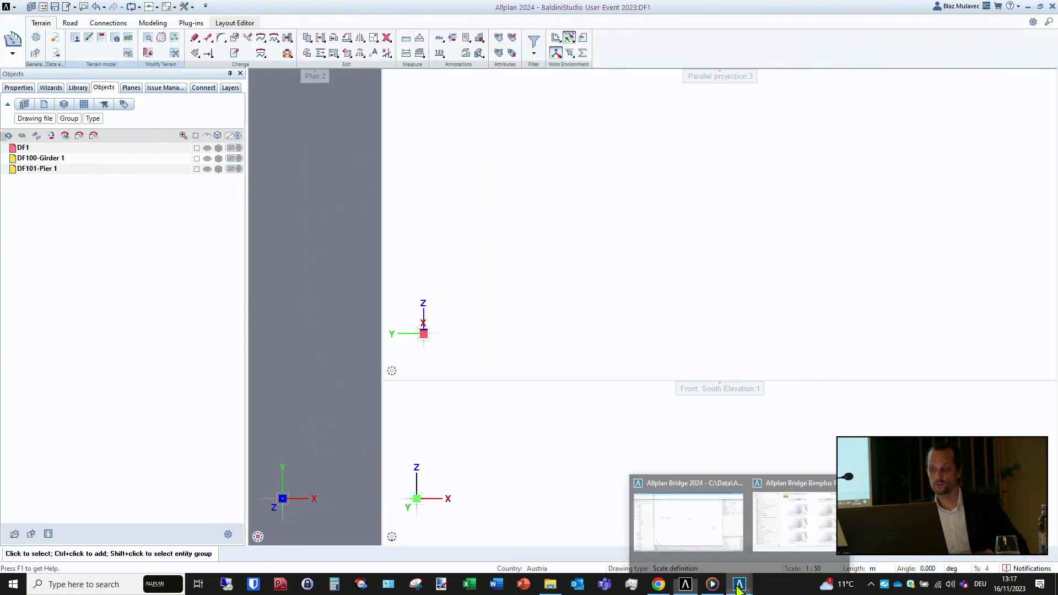
{"action": "left_click", "coordinate": [774, 524]}
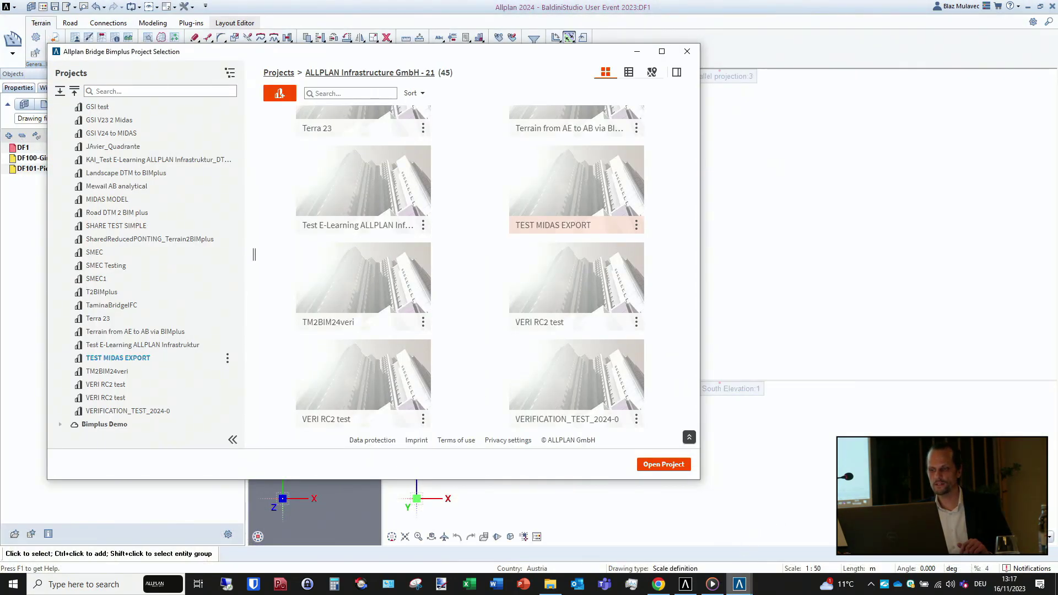
{"action": "left_click", "coordinate": [740, 533]}
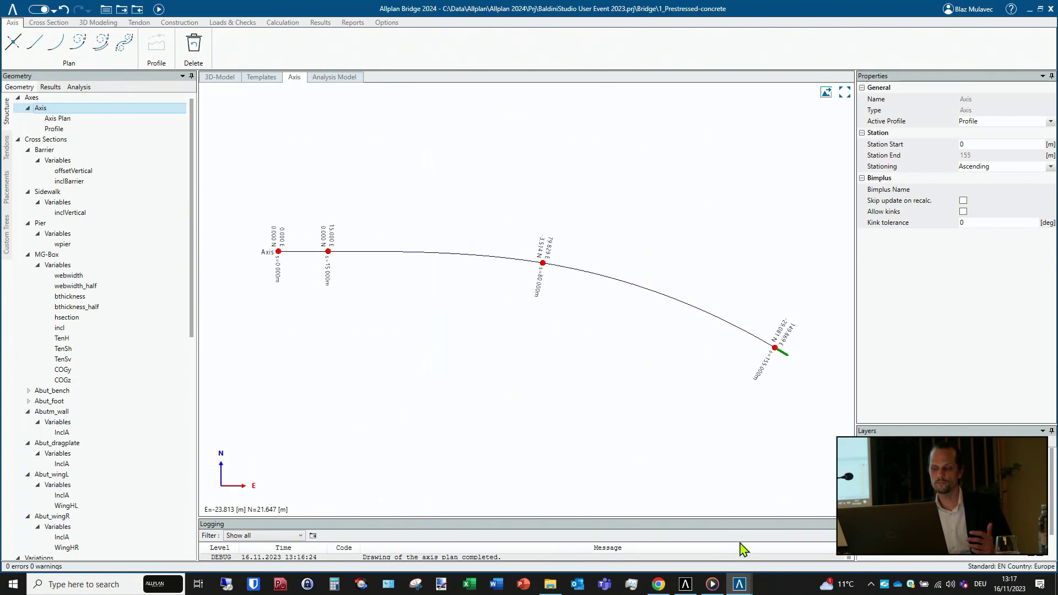
{"action": "mouse_move", "coordinate": [739, 585]}
{"action": "left_click", "coordinate": [772, 515]}
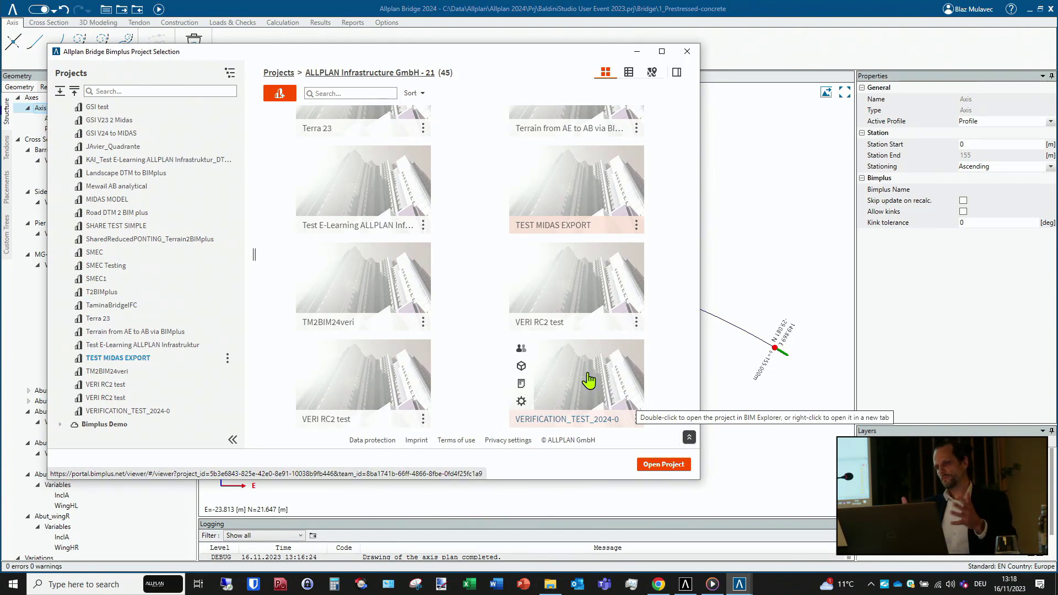
{"action": "left_click", "coordinate": [687, 51]}
- Open the bridge project's folder on disk to view its files, and close it again
{"action": "left_click", "coordinate": [106, 11]}
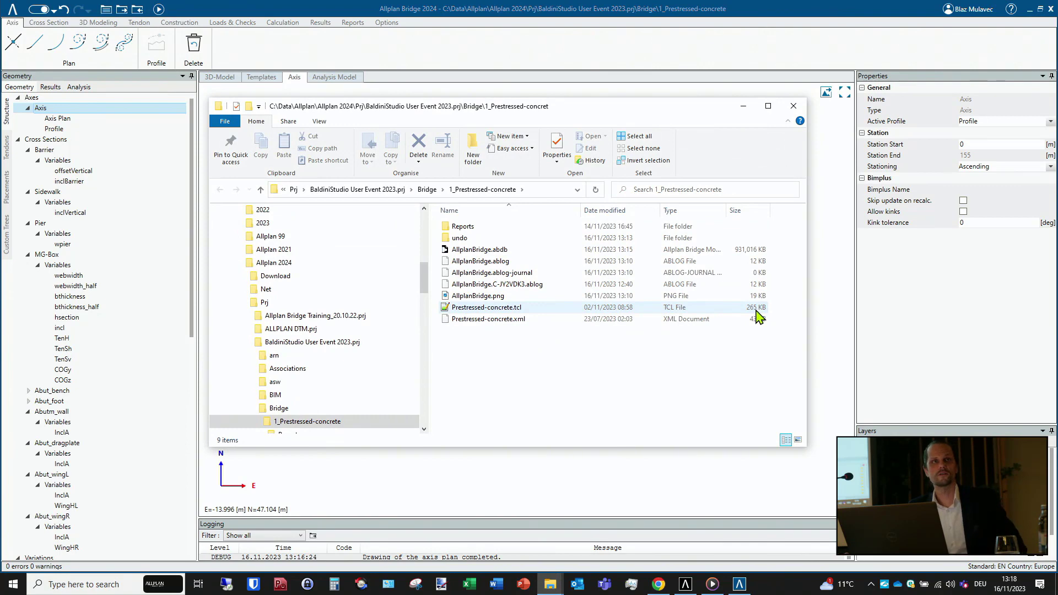
{"action": "left_click", "coordinate": [794, 106]}
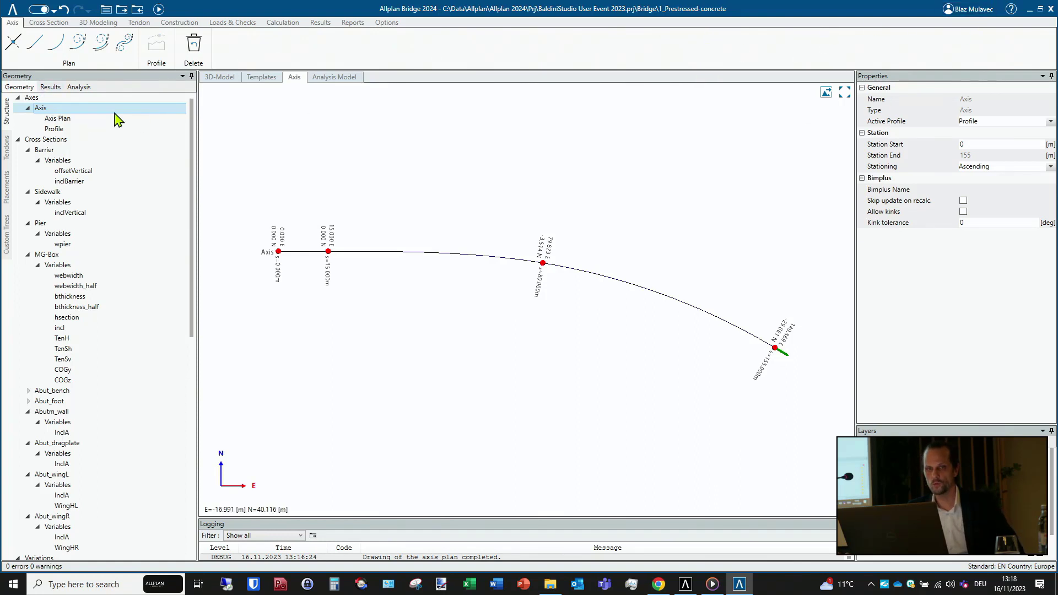
- Check the commands available for the DTM entry, view the terrain tools in Allplan 2024 and return to Allplan Bridge
{"action": "scroll", "coordinate": [84, 144], "scroll_direction": "up", "scroll_amount": 1}
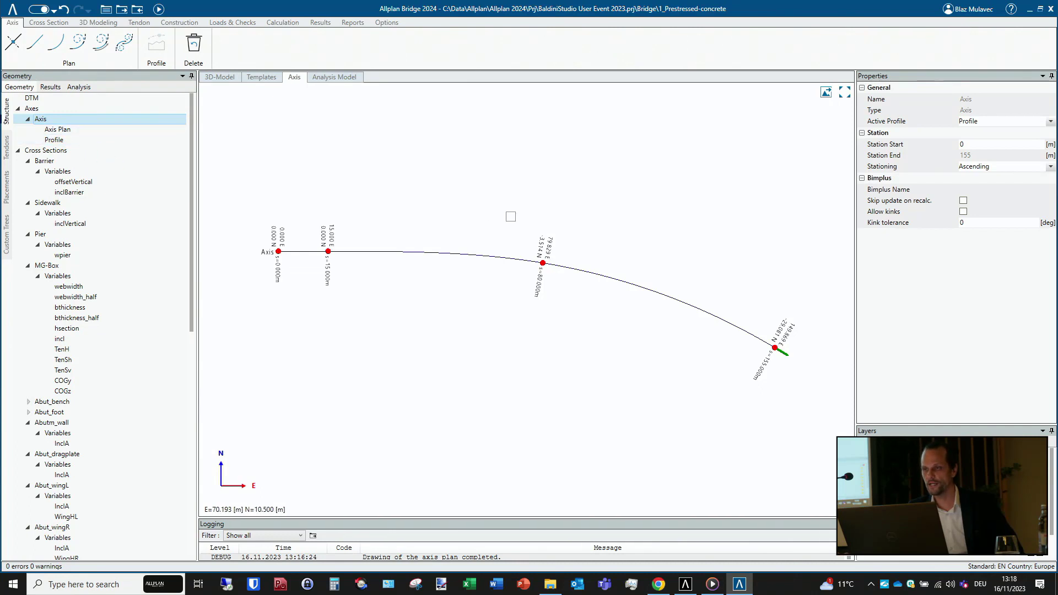
{"action": "right_click", "coordinate": [49, 100]}
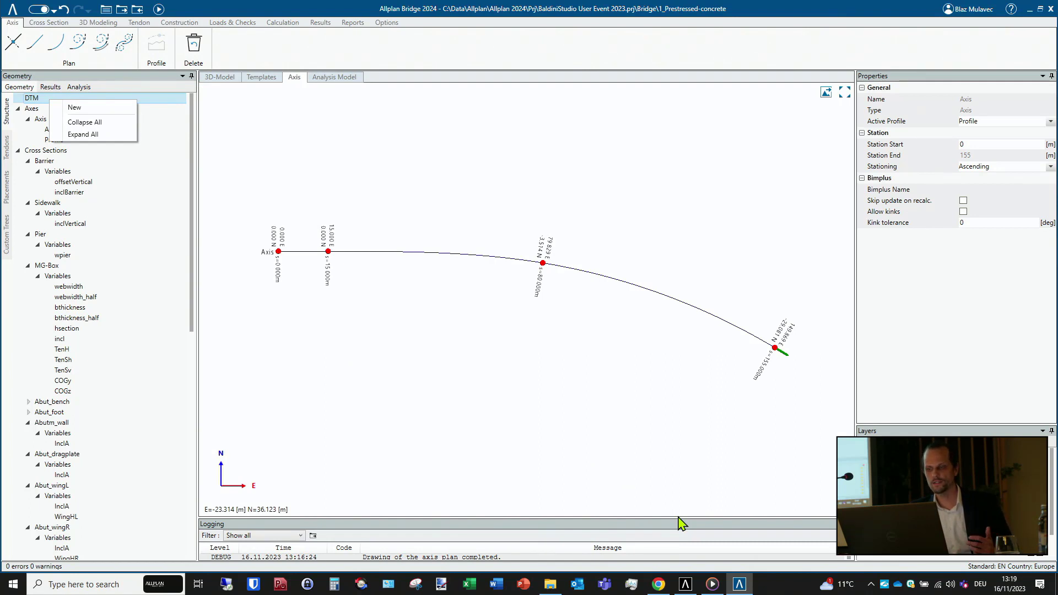
{"action": "left_click", "coordinate": [686, 583]}
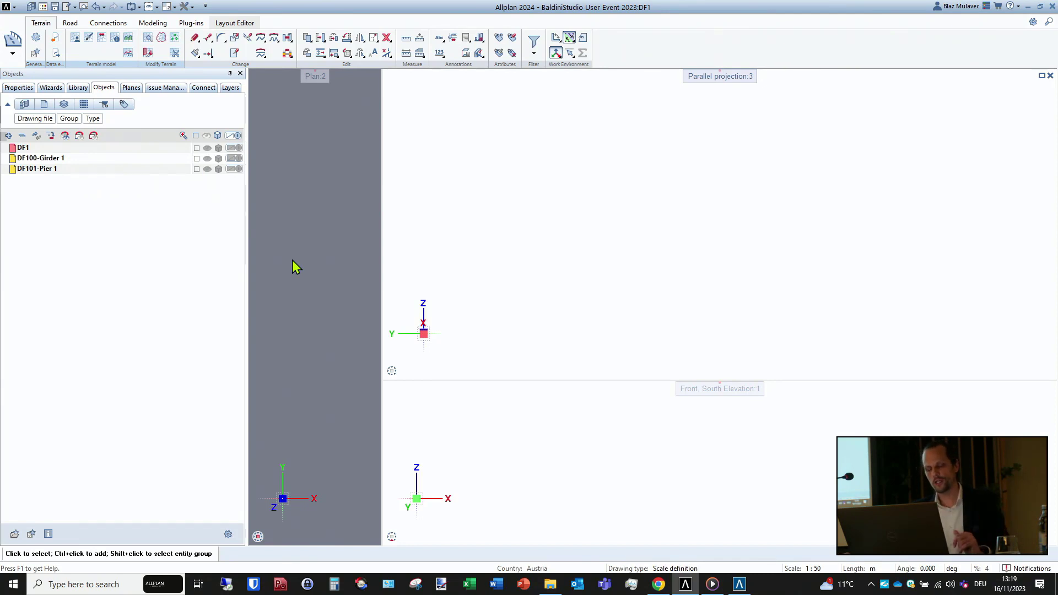
{"action": "left_click", "coordinate": [739, 584]}
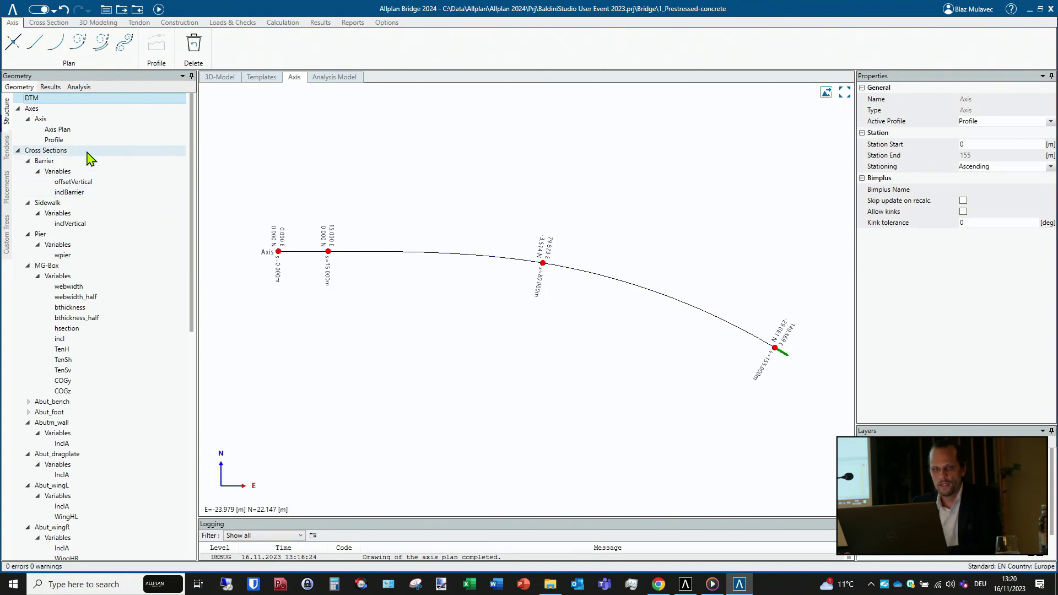
- Display the MG-Box cross section with filled areas and hide its construction lines
{"action": "left_click", "coordinate": [55, 267]}
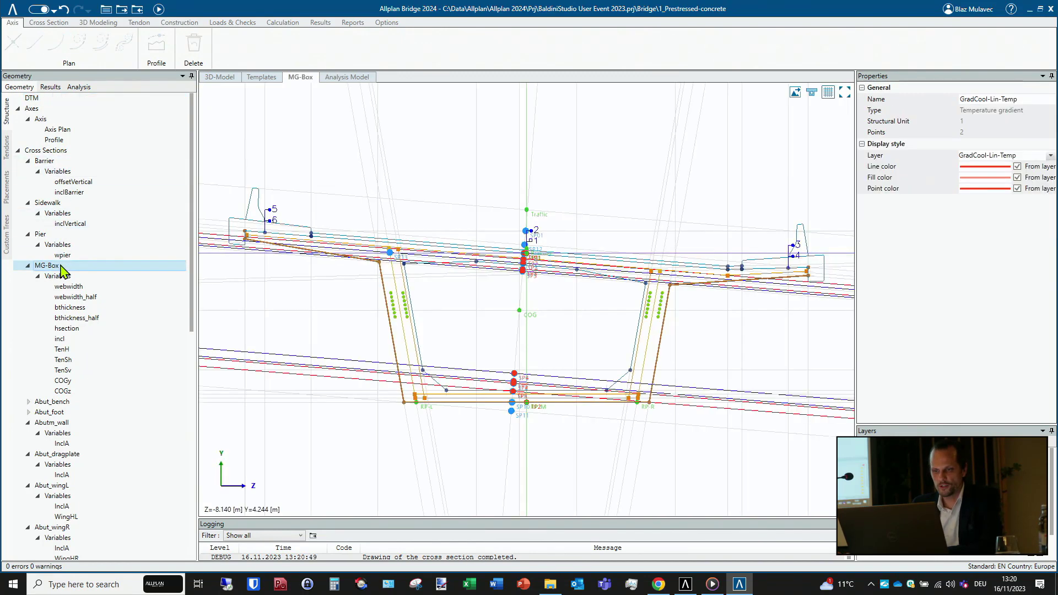
{"action": "left_click", "coordinate": [812, 93]}
{"action": "left_click", "coordinate": [829, 93]}
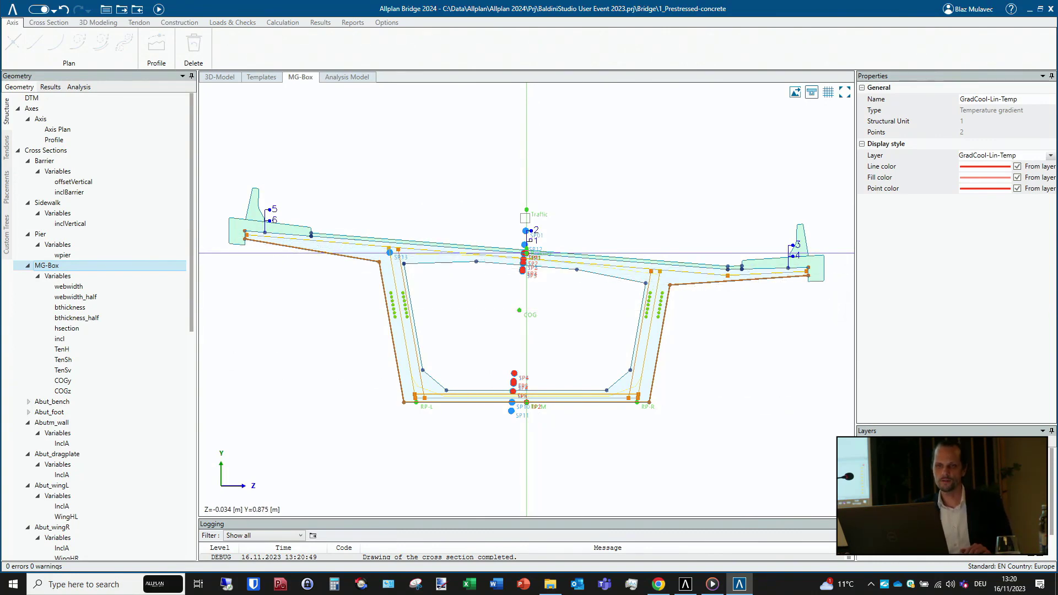
- Inspect the 3D model of the bridge, from the tendons and box girder above the pier to the whole structure
{"action": "left_click", "coordinate": [220, 78]}
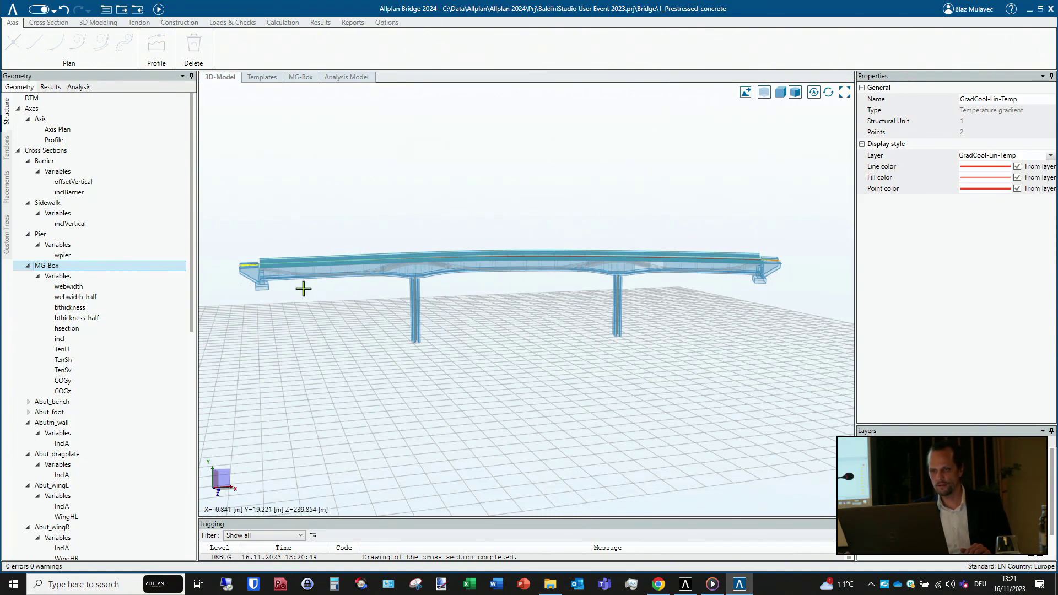
{"action": "scroll", "coordinate": [398, 279], "scroll_direction": "up", "scroll_amount": 6}
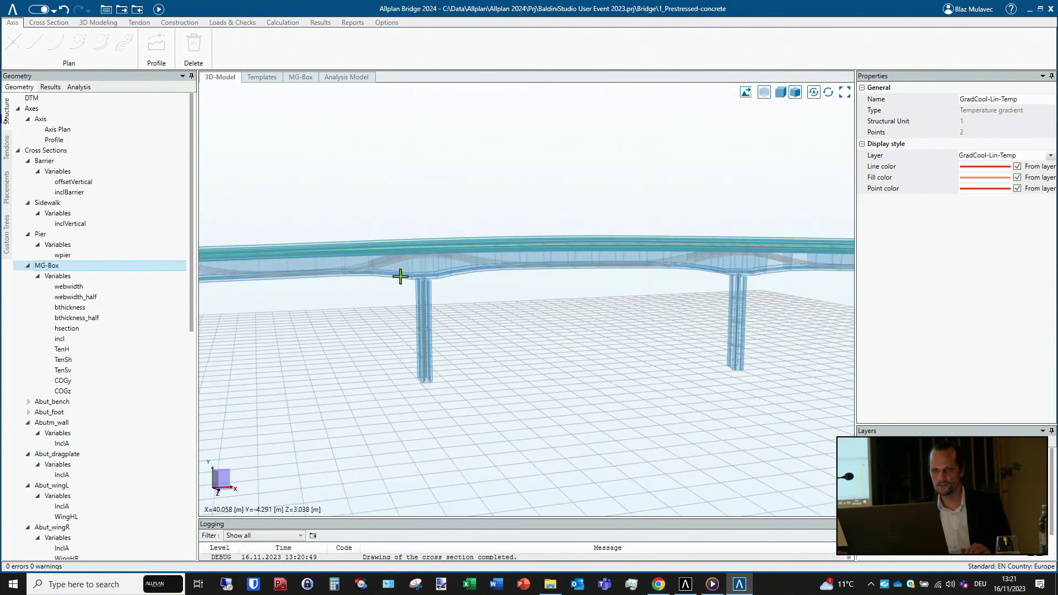
{"action": "scroll", "coordinate": [445, 276], "scroll_direction": "up", "scroll_amount": 5}
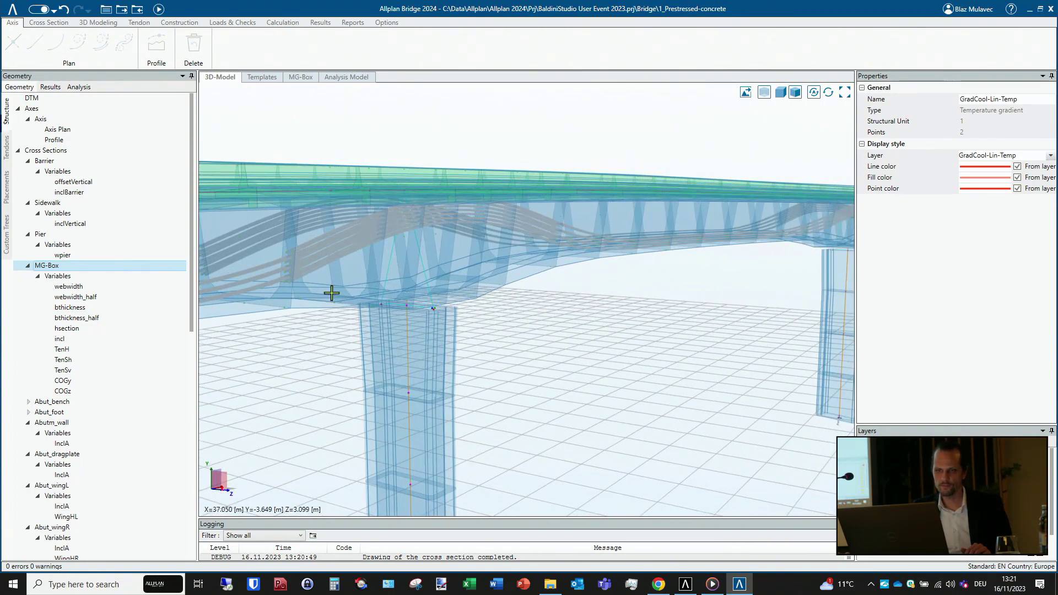
{"action": "scroll", "coordinate": [356, 283], "scroll_direction": "down", "scroll_amount": 5}
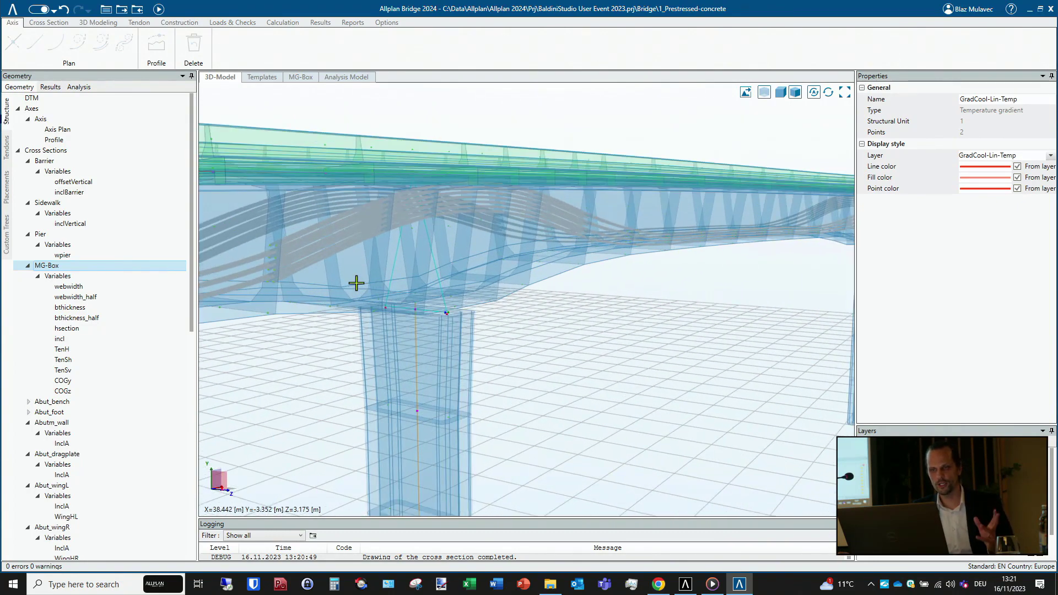
{"action": "middle_click_drag", "start_coordinate": [432, 289], "coordinate": [304, 281]}
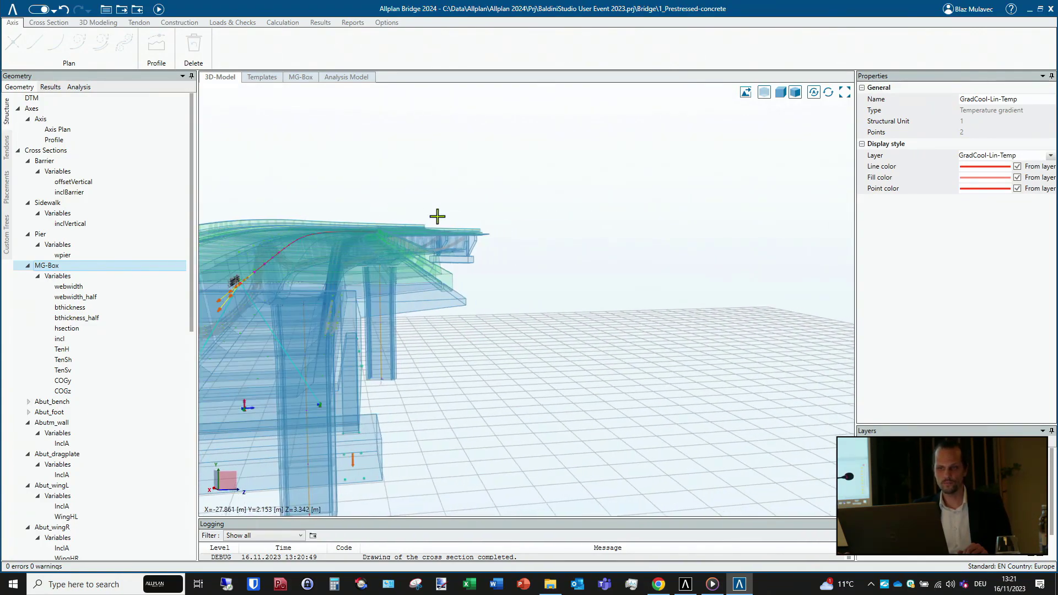
{"action": "middle_click_drag", "start_coordinate": [427, 262], "coordinate": [262, 277]}
{"action": "scroll", "coordinate": [261, 278], "scroll_direction": "down", "scroll_amount": 8}
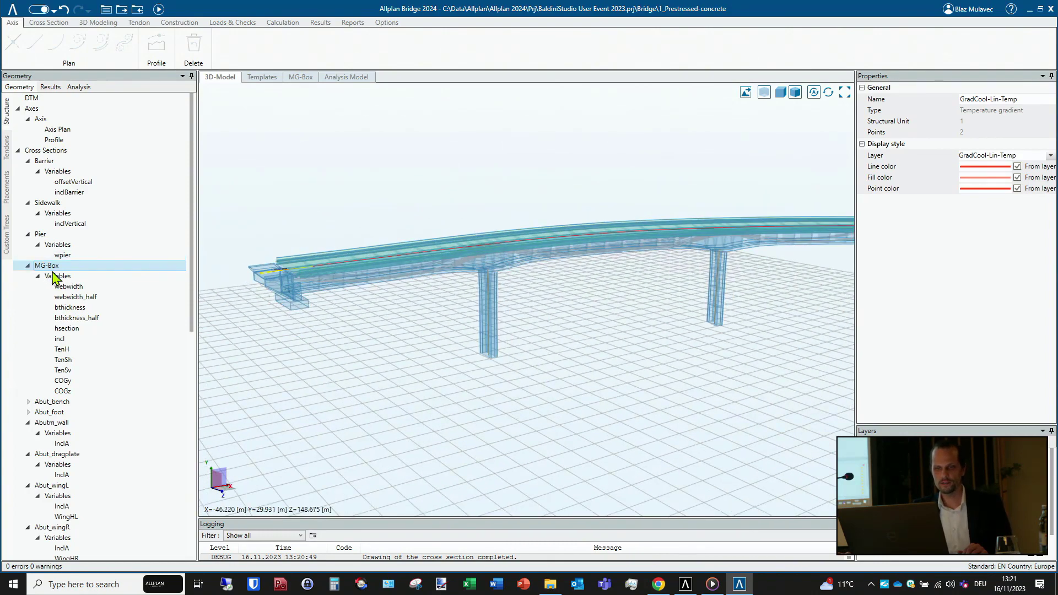
{"action": "middle_click_drag", "start_coordinate": [619, 288], "coordinate": [101, 273]}
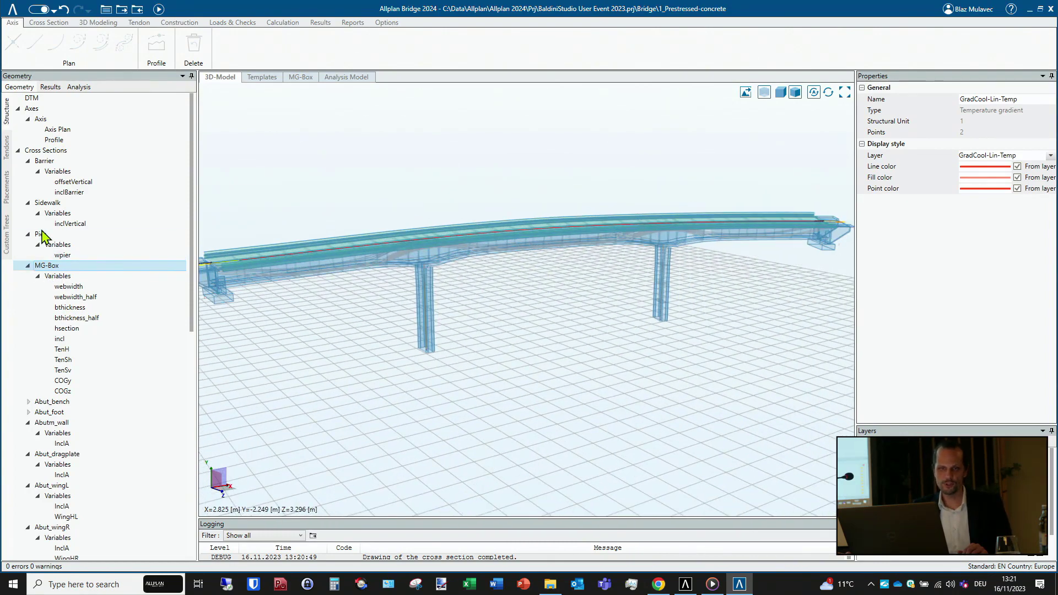
- Reopen the MG-Box cross section, view its webwidth variable and show the construction lines
{"action": "left_click", "coordinate": [44, 234]}
{"action": "left_click", "coordinate": [48, 268]}
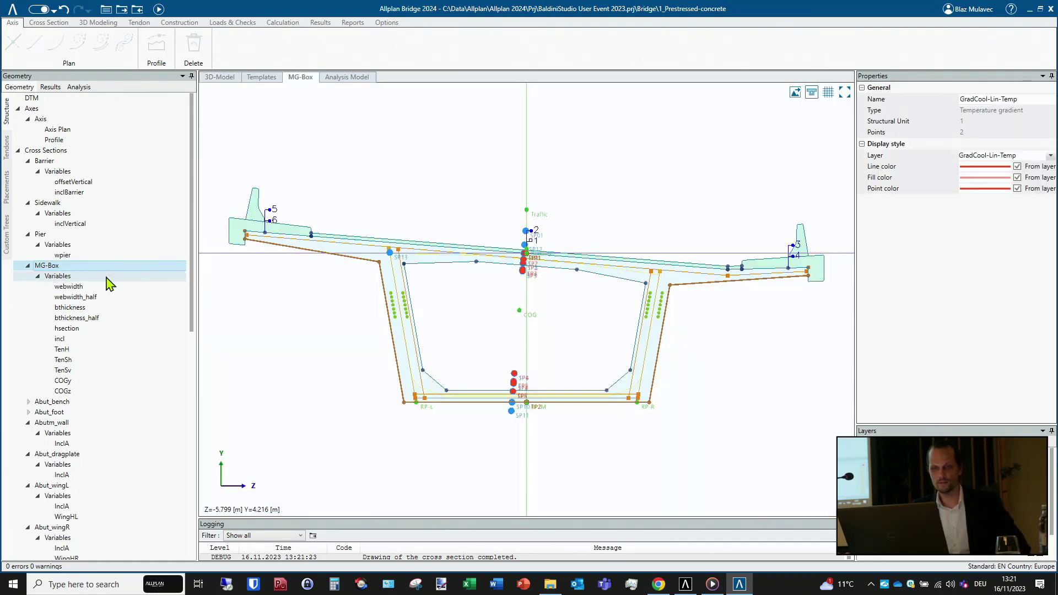
{"action": "double_click", "coordinate": [47, 266]}
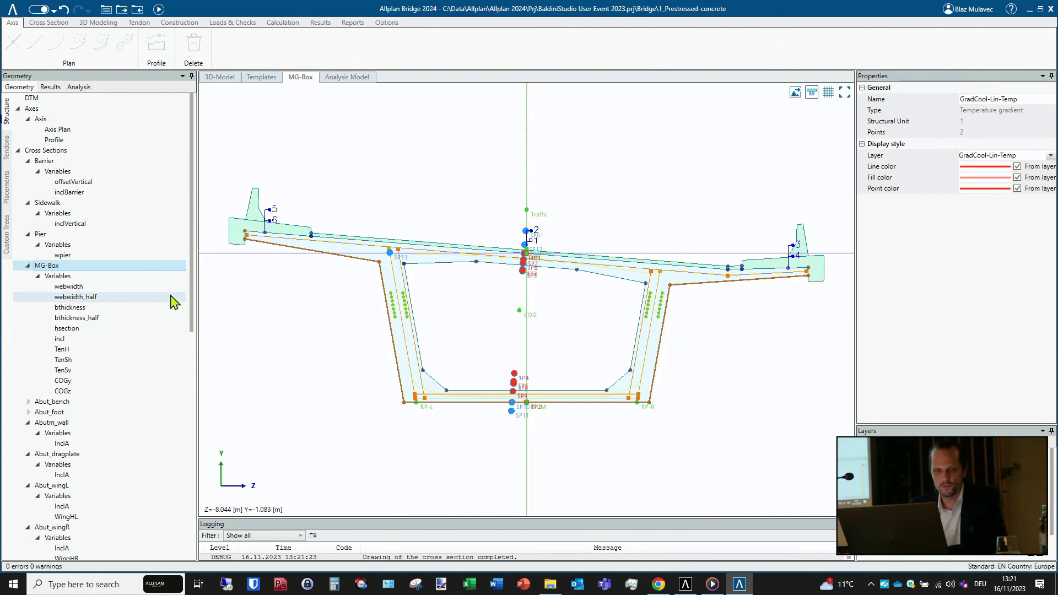
{"action": "left_click", "coordinate": [82, 288]}
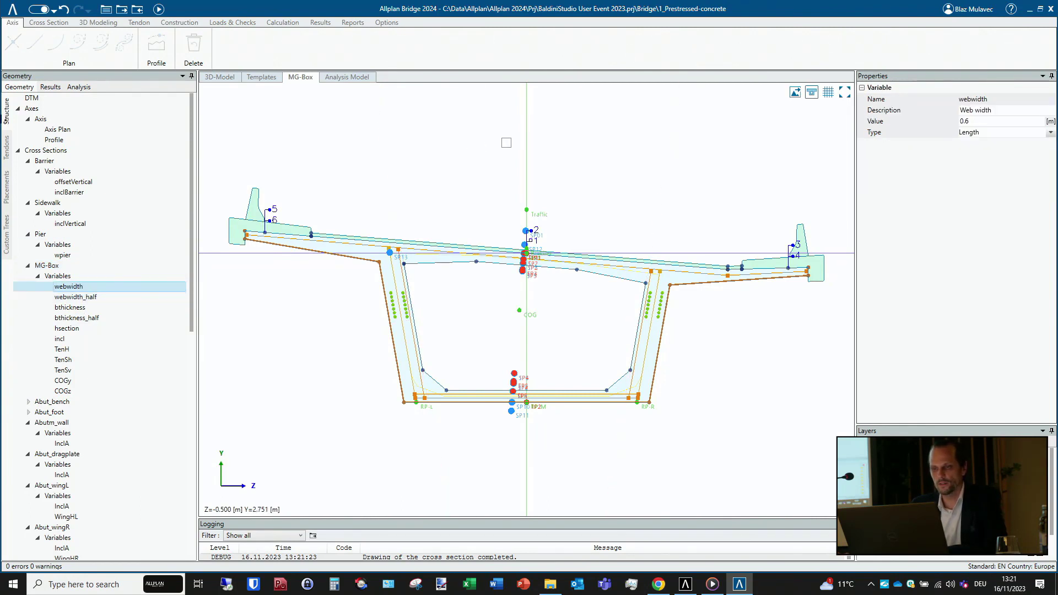
{"action": "left_click", "coordinate": [830, 91]}
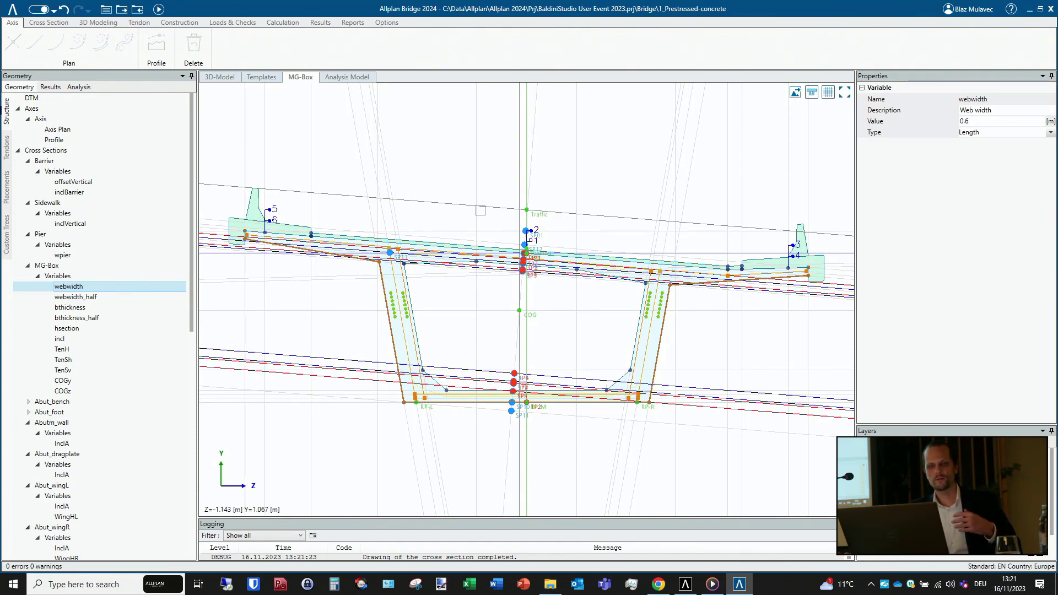
- Review the MG-Box variables webwidth_half, bthickness_half, hsection, TenH and TenSv with the geometry they control, and find the Variations in the structure tree
{"action": "left_click", "coordinate": [78, 297]}
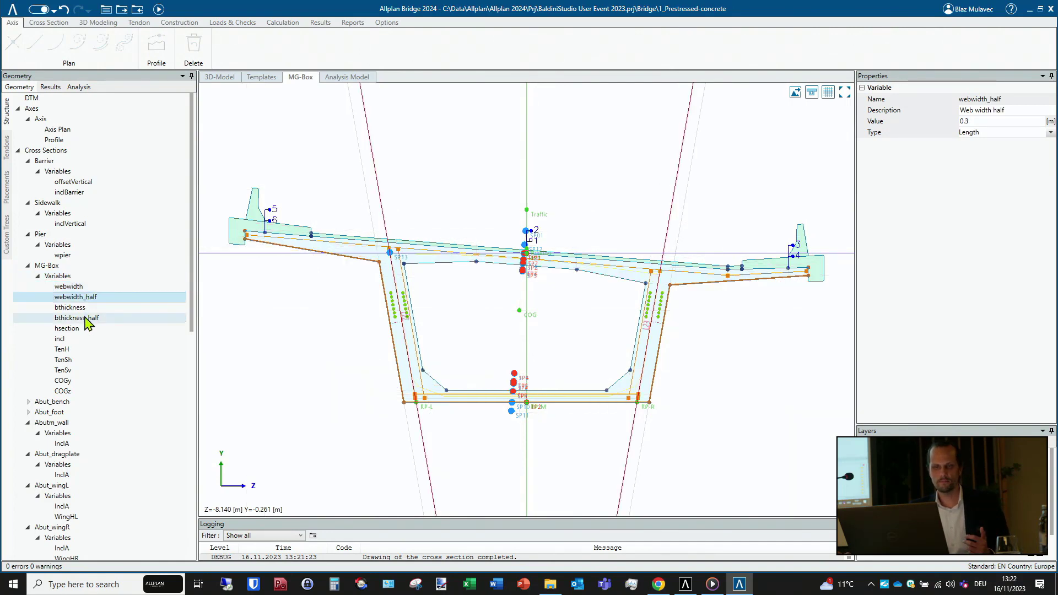
{"action": "left_click", "coordinate": [87, 323]}
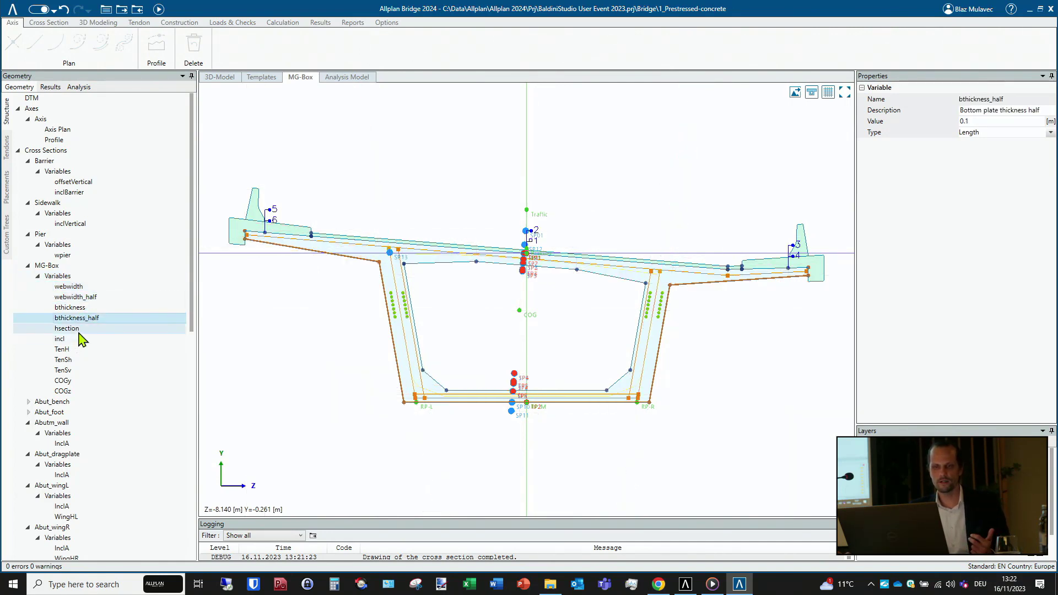
{"action": "left_click", "coordinate": [81, 337]}
{"action": "left_click", "coordinate": [63, 352]}
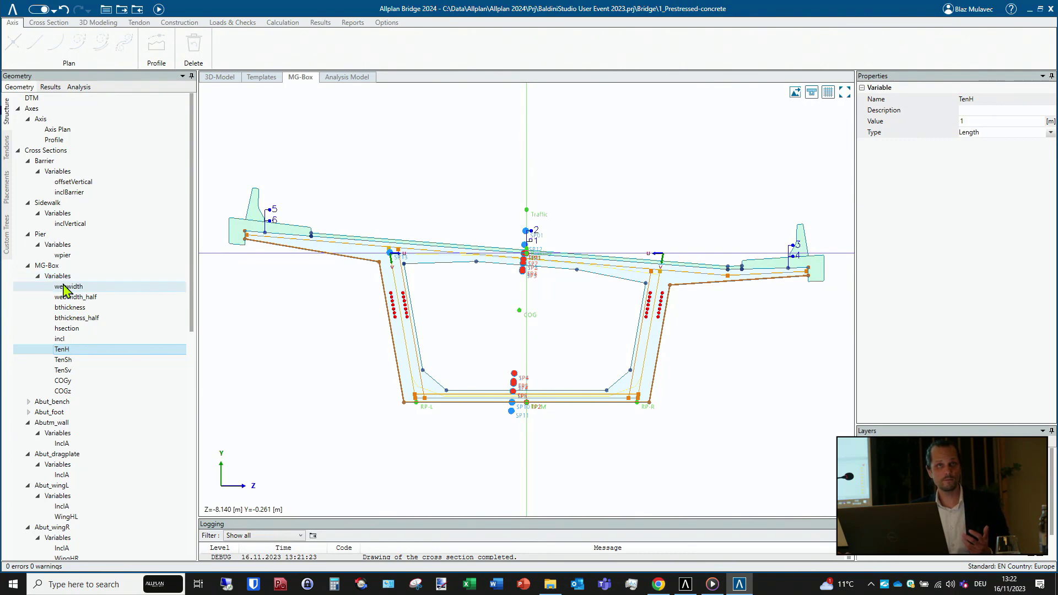
{"action": "left_click", "coordinate": [83, 373]}
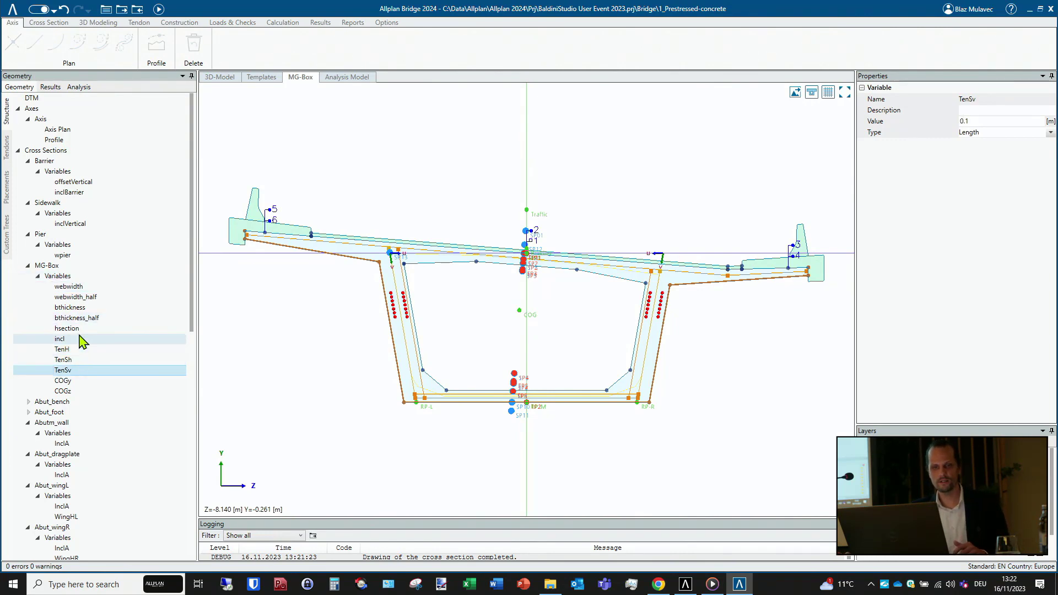
{"action": "left_click", "coordinate": [90, 319]}
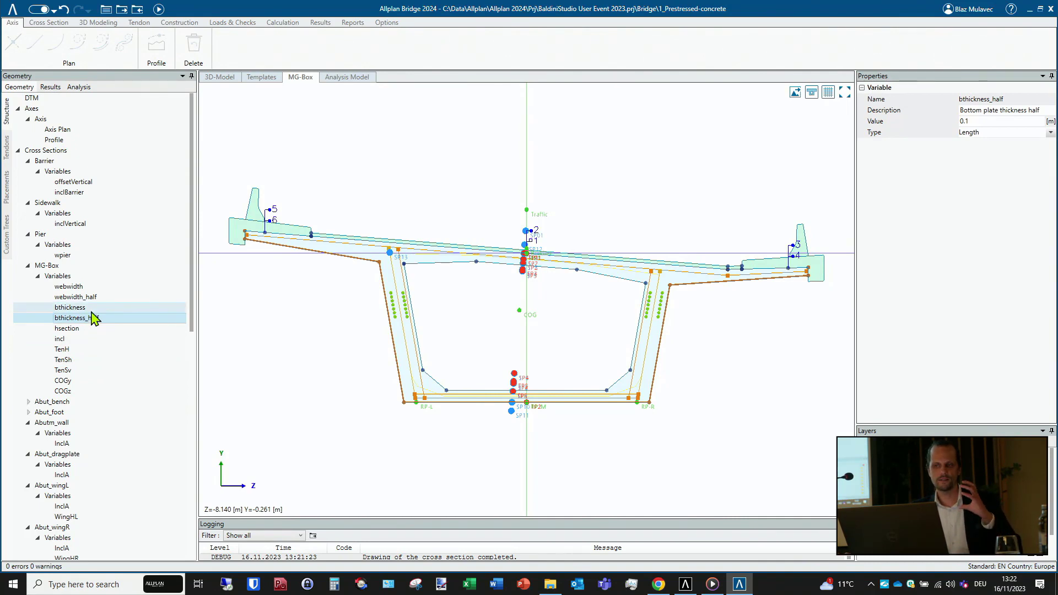
{"action": "scroll", "coordinate": [93, 319], "scroll_direction": "down", "scroll_amount": 1}
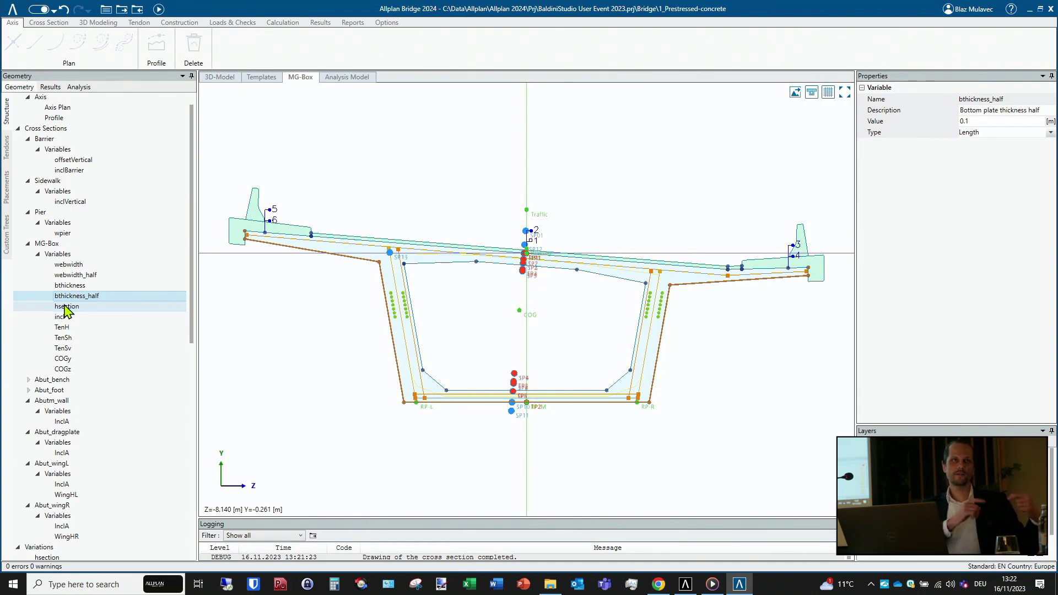
{"action": "scroll", "coordinate": [66, 311], "scroll_direction": "down", "scroll_amount": 2}
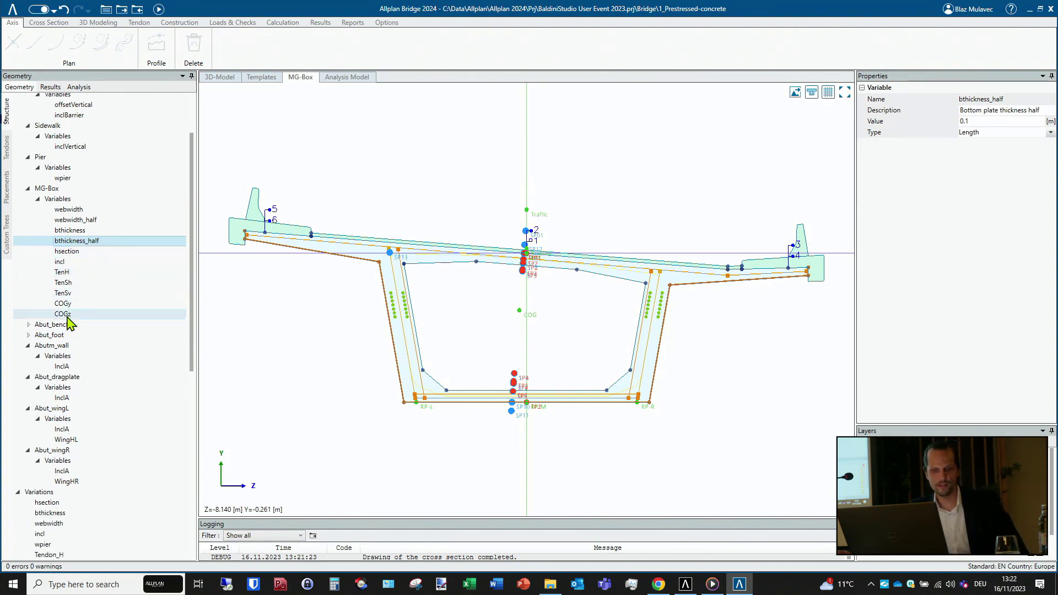
- Open the hsection variation table and examine the parabolic transition defined at X = 30
{"action": "left_click", "coordinate": [47, 503]}
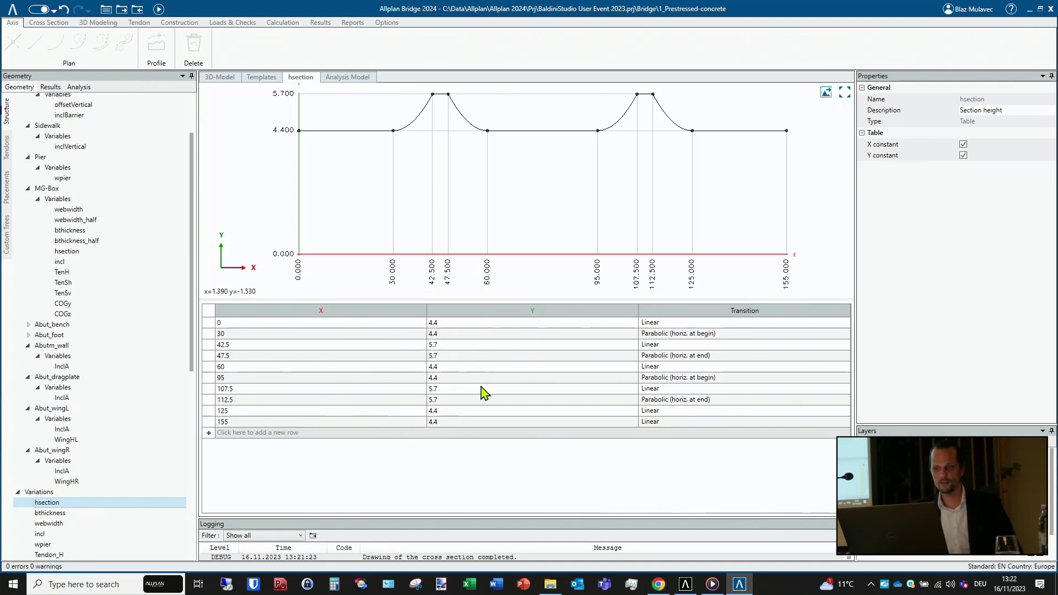
{"action": "left_click", "coordinate": [675, 324]}
{"action": "left_click", "coordinate": [674, 333]}
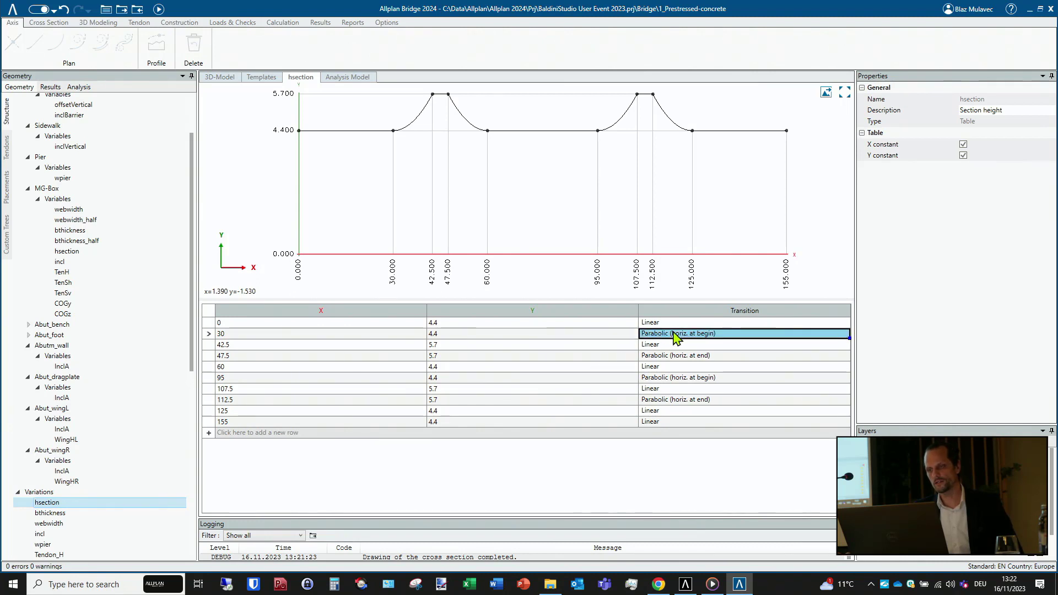
{"action": "left_click", "coordinate": [674, 332]}
{"action": "left_click", "coordinate": [675, 335]}
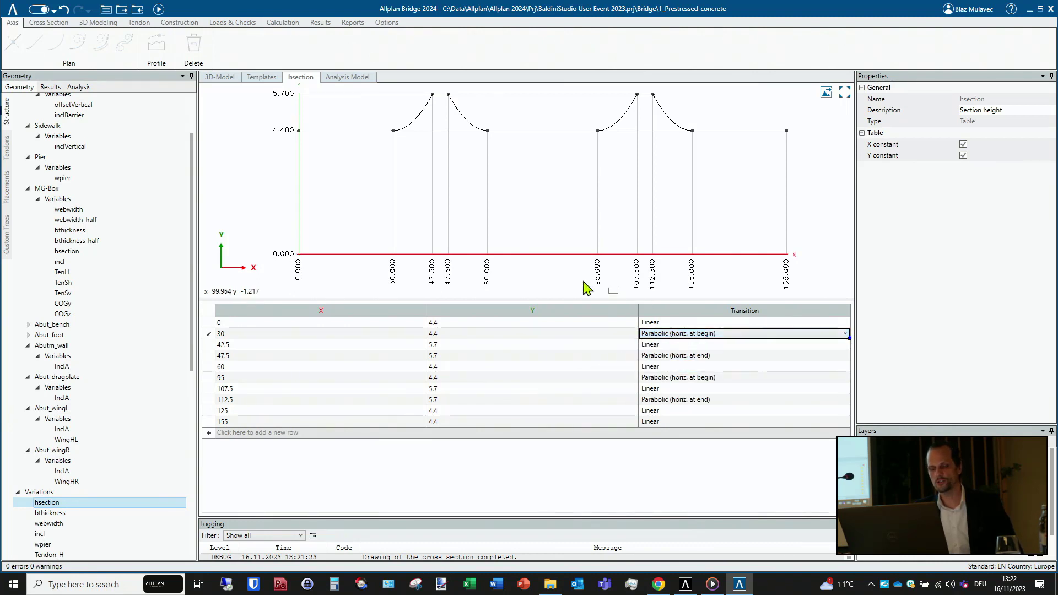
- Reopen the MG-Box cross section and view the Bimplus exchange commands offered for the signed-in account
{"action": "scroll", "coordinate": [82, 290], "scroll_direction": "up", "scroll_amount": 1}
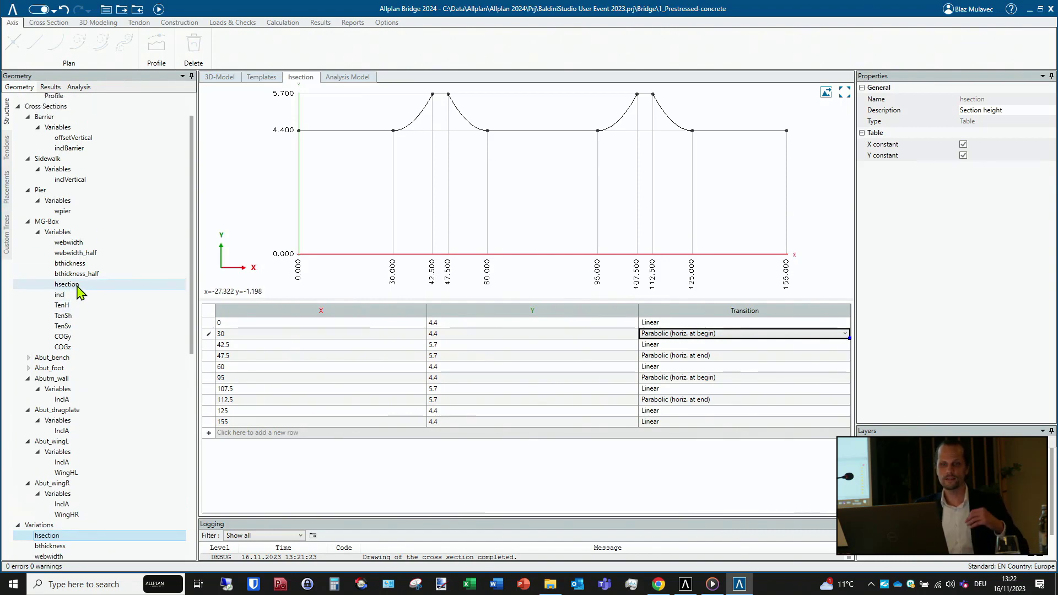
{"action": "left_click", "coordinate": [70, 223]}
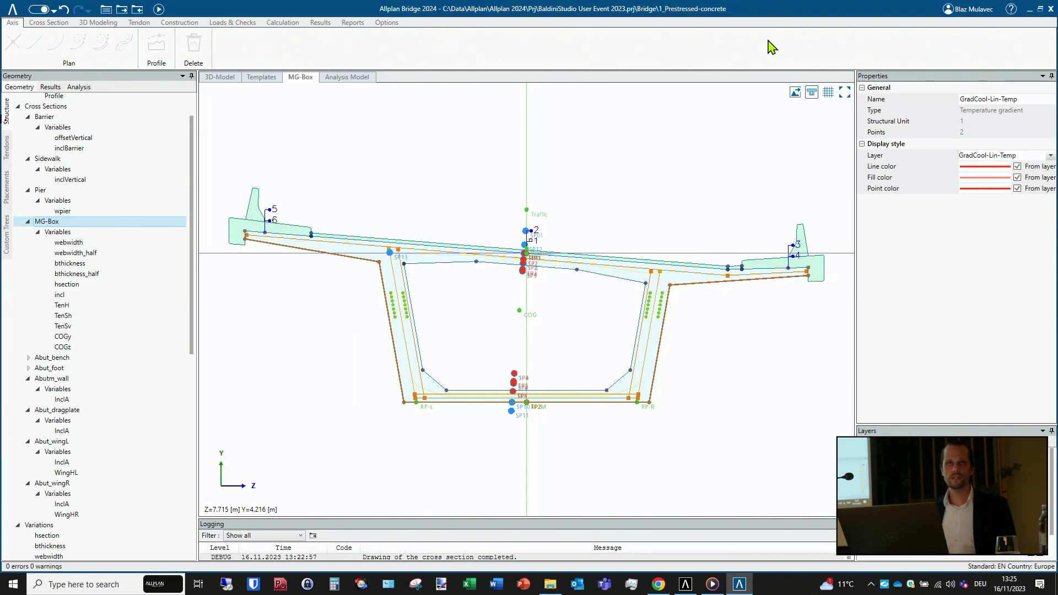
{"action": "left_click", "coordinate": [967, 11]}
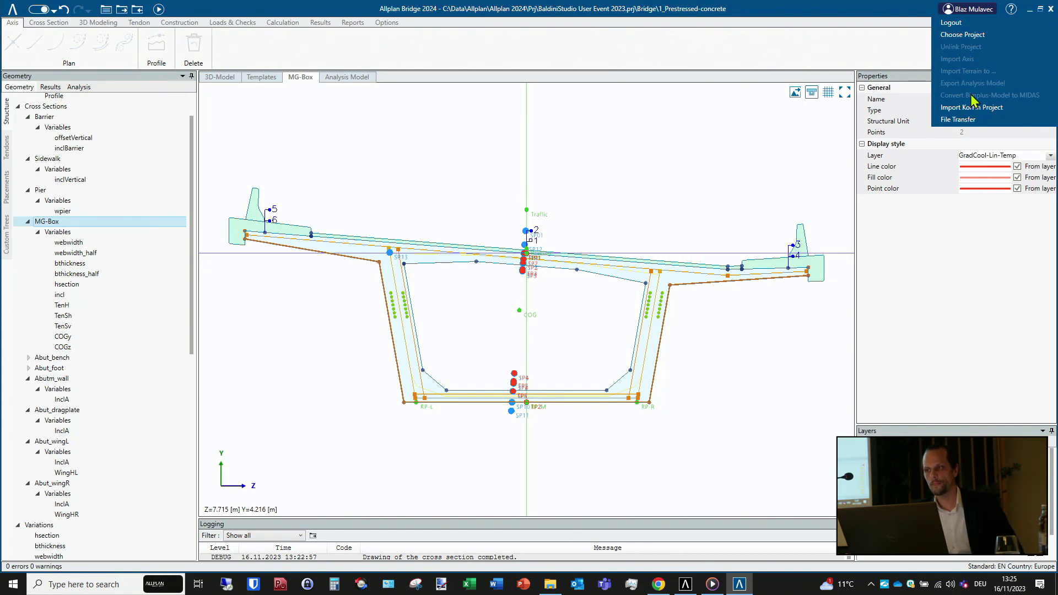
{"action": "left_click", "coordinate": [814, 8]}
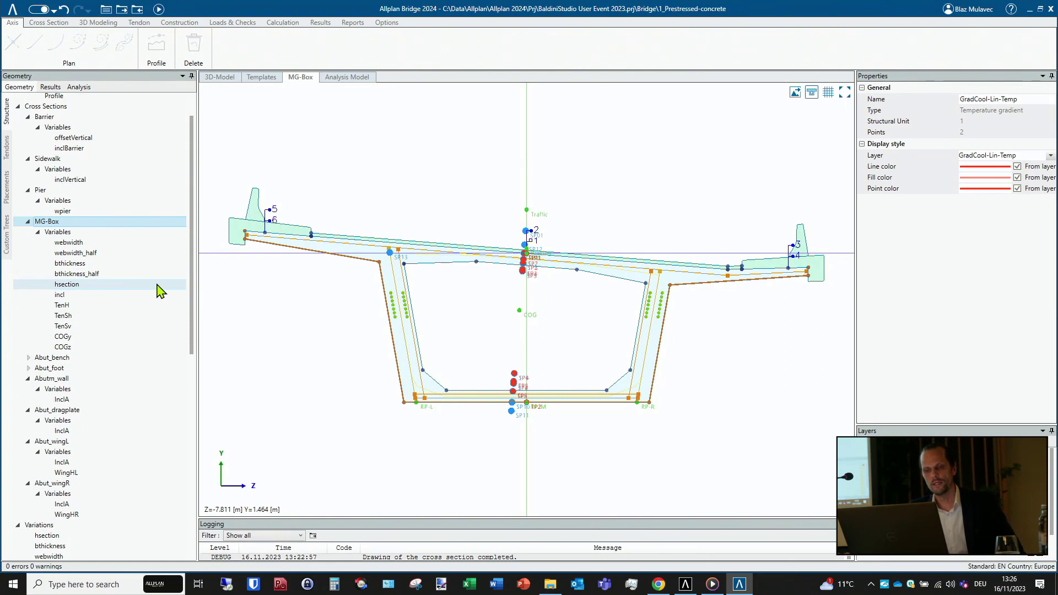
- Try changing the hsection offset of the MG-Box bottom line to preview how the section height adapts
{"action": "scroll", "coordinate": [159, 290], "scroll_direction": "down", "scroll_amount": 7}
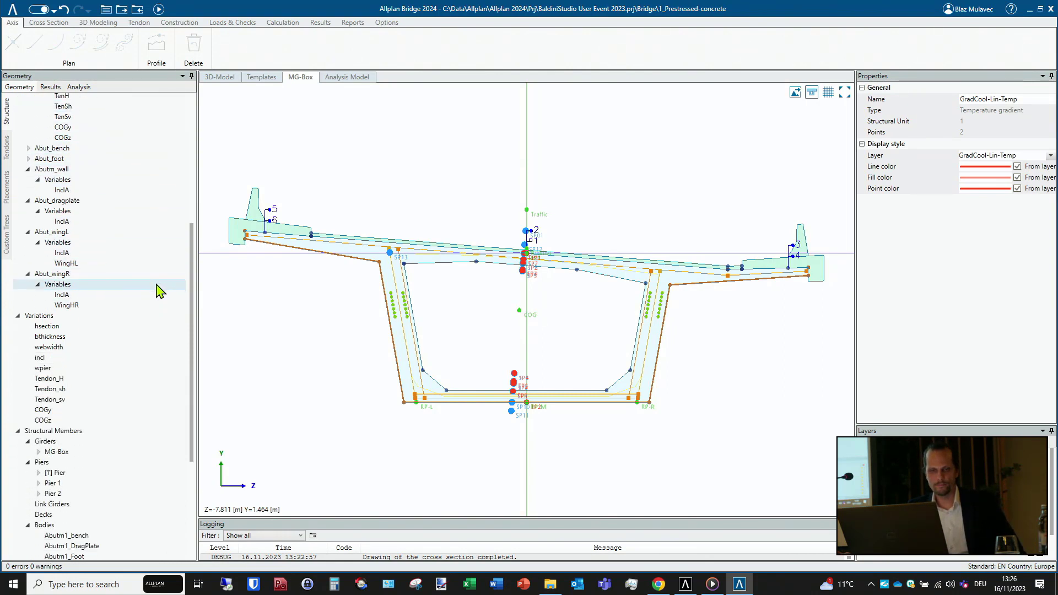
{"action": "scroll", "coordinate": [158, 287], "scroll_direction": "down", "scroll_amount": 3}
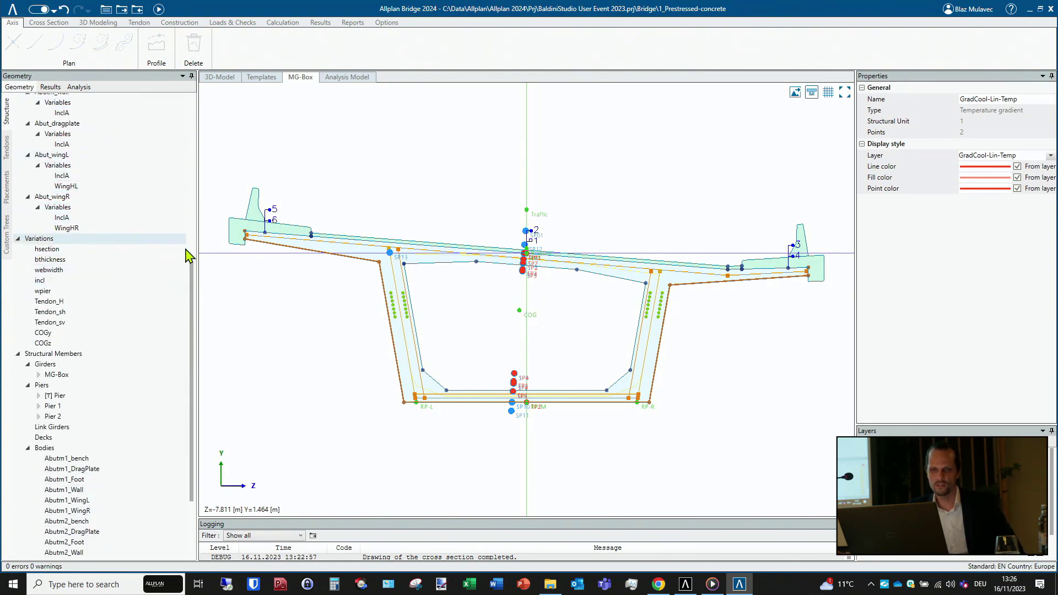
{"action": "left_click", "coordinate": [328, 403]}
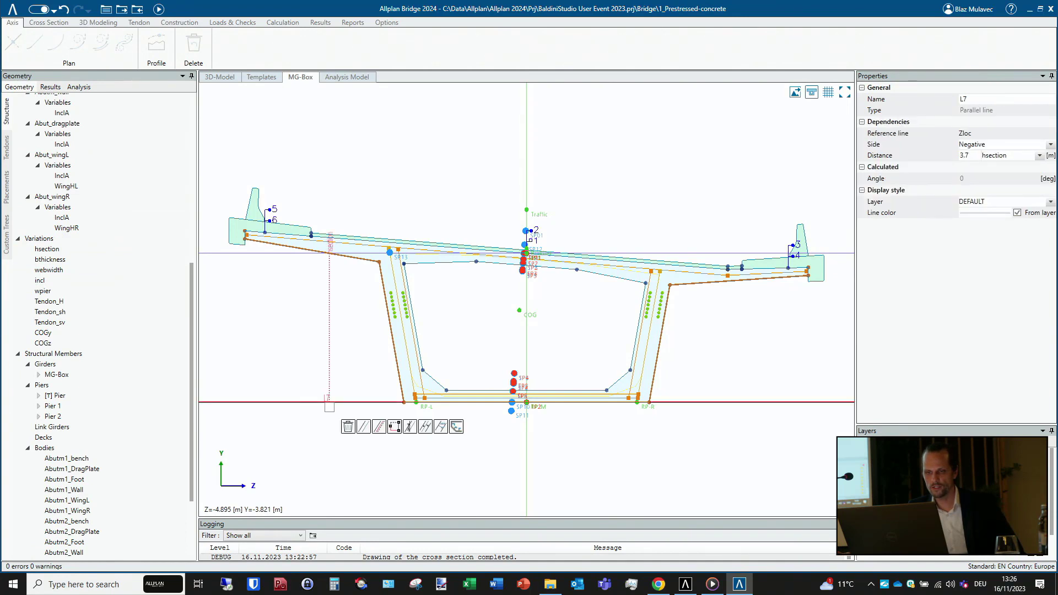
{"action": "left_click", "coordinate": [381, 426]}
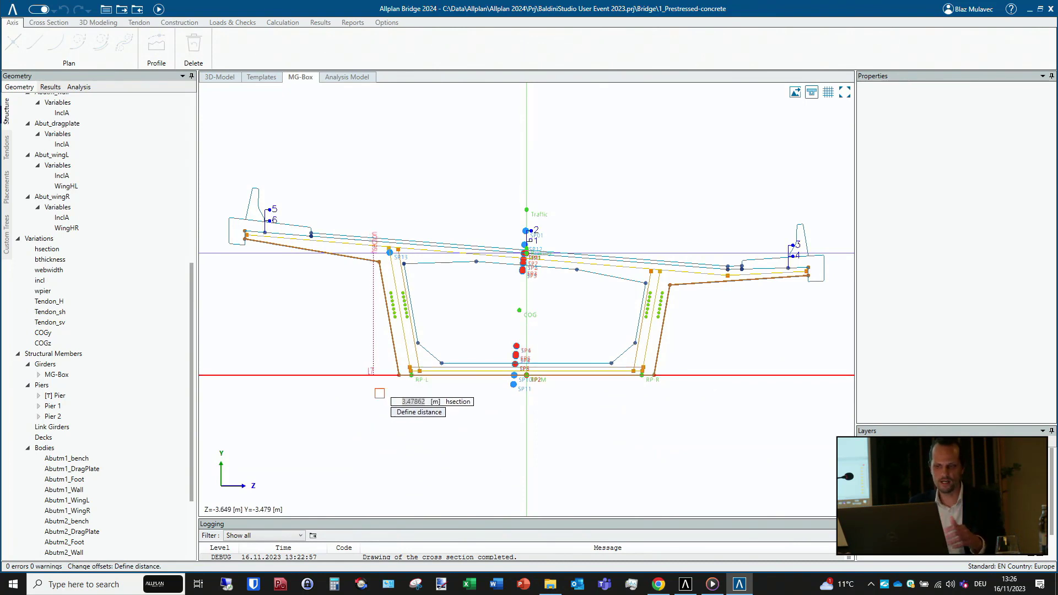
{"action": "left_click", "coordinate": [366, 395]}
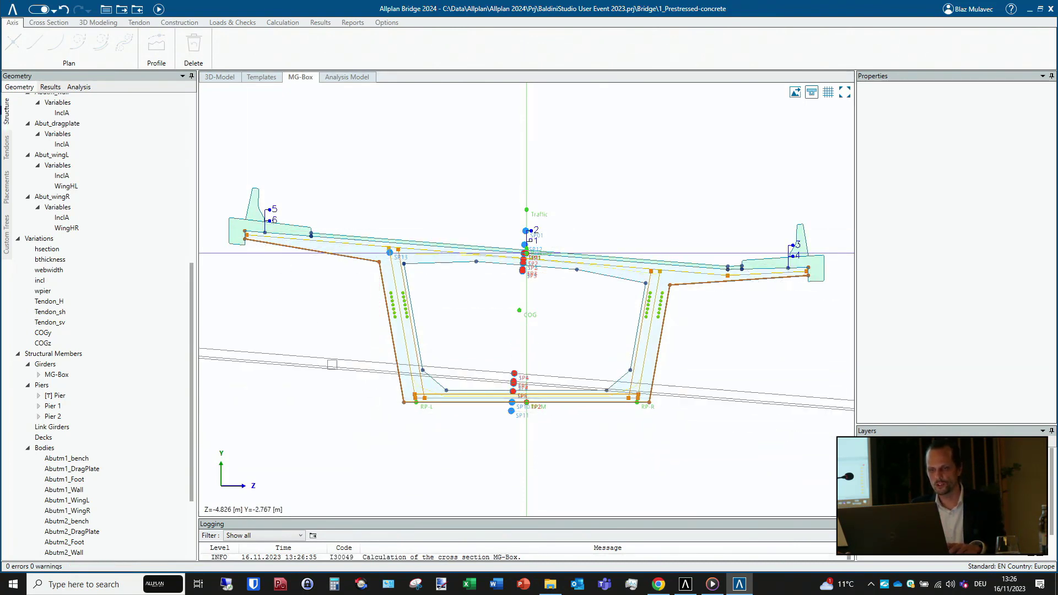
- Try changing the webwidth offset of the web's inner parallel line to preview how the MG-Box webs adapt
{"action": "left_click", "coordinate": [463, 454]}
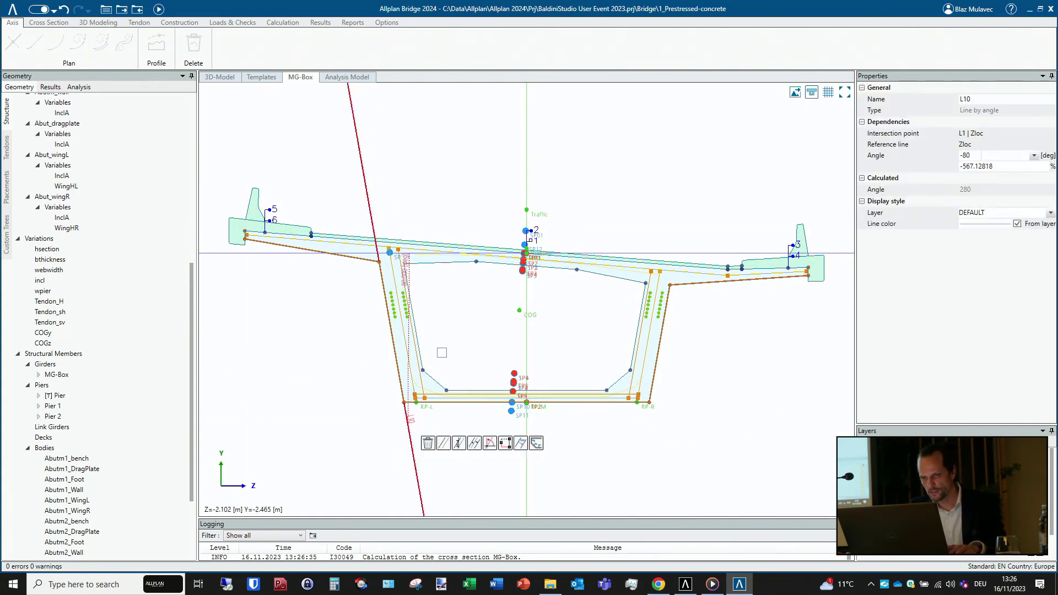
{"action": "left_click", "coordinate": [474, 444]}
{"action": "left_click", "coordinate": [435, 420]}
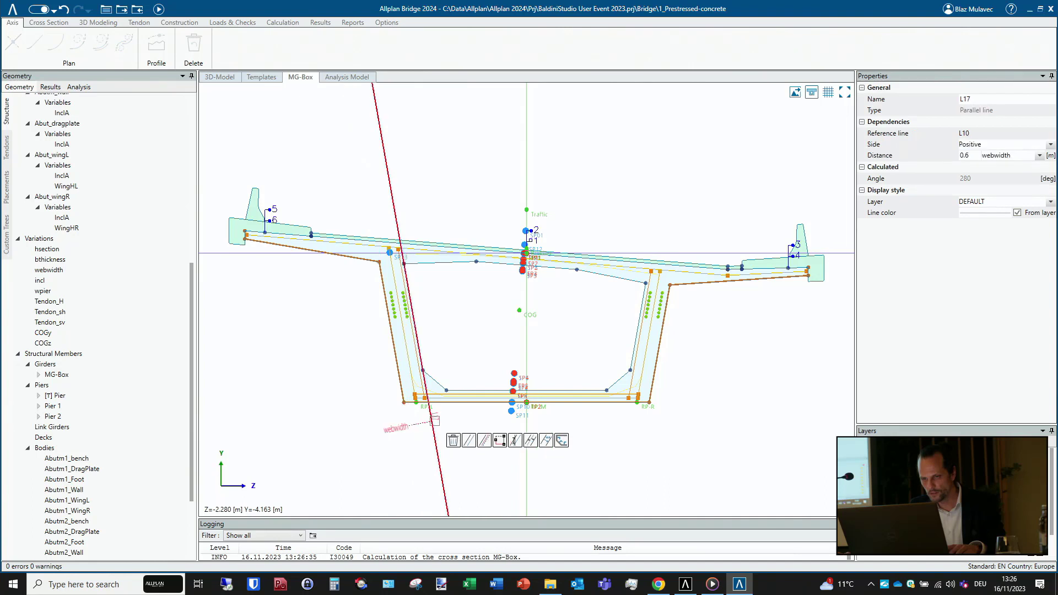
{"action": "left_click", "coordinate": [485, 440]}
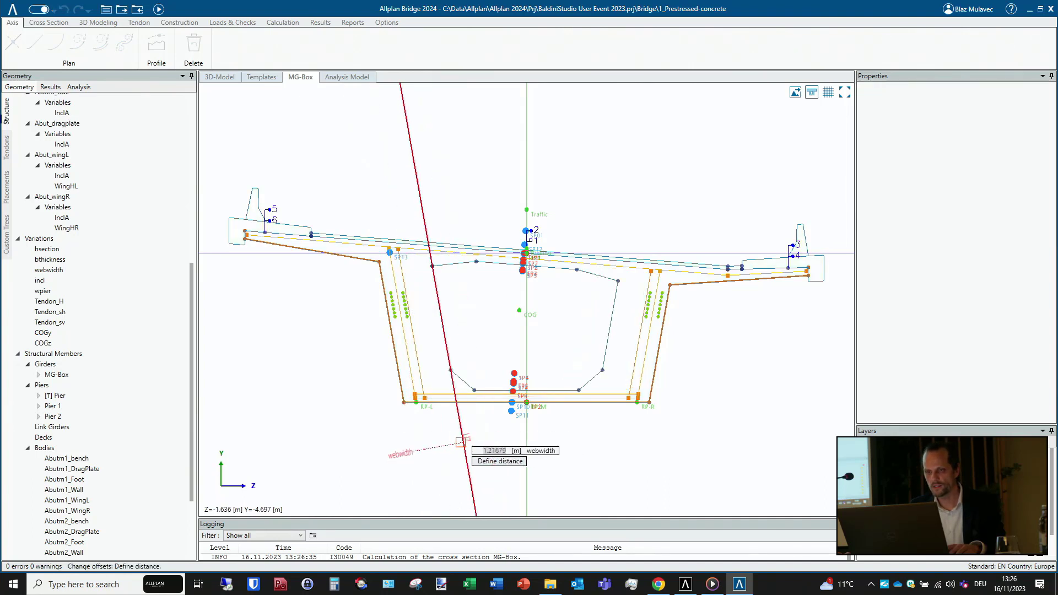
{"action": "left_click", "coordinate": [461, 440]}
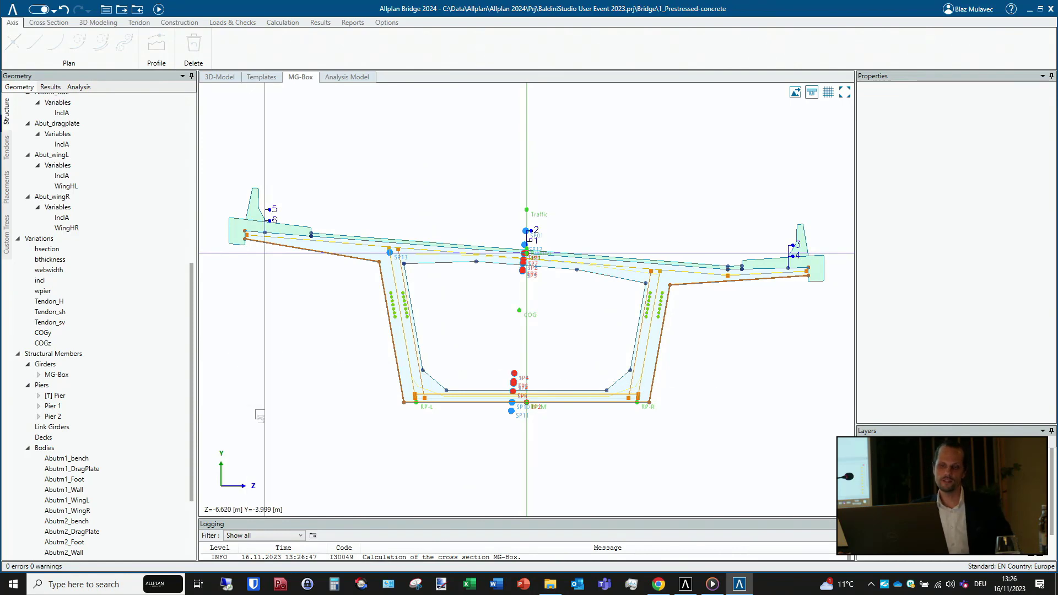
- Show the MG-Box girder highlighted in the 3D model, list its definition tables and open its Stationing table
{"action": "scroll", "coordinate": [130, 359], "scroll_direction": "down", "scroll_amount": 3}
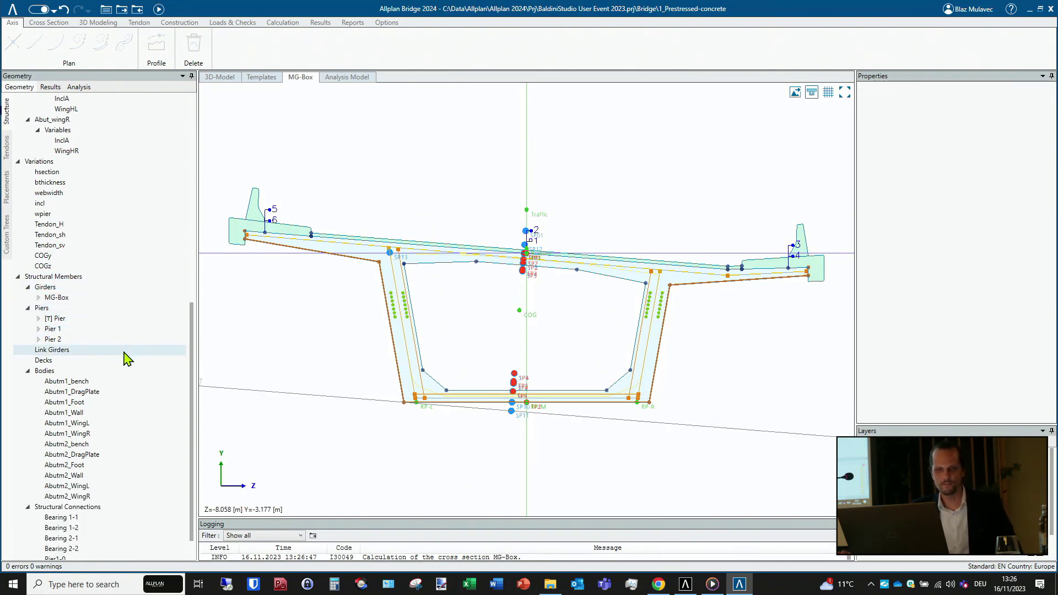
{"action": "left_click", "coordinate": [210, 78]}
{"action": "left_click", "coordinate": [59, 298]}
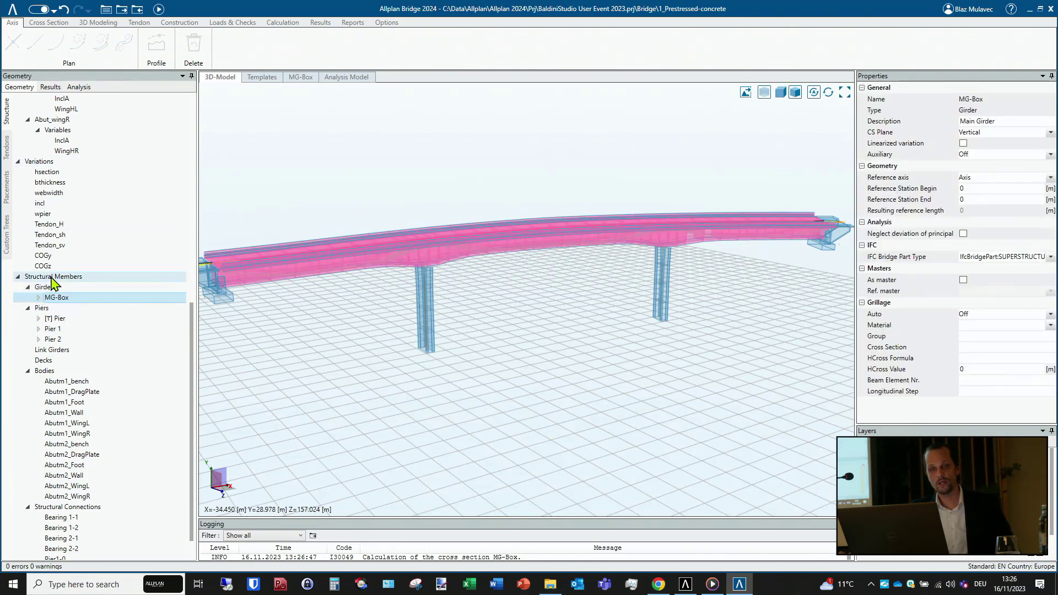
{"action": "left_click", "coordinate": [39, 299]}
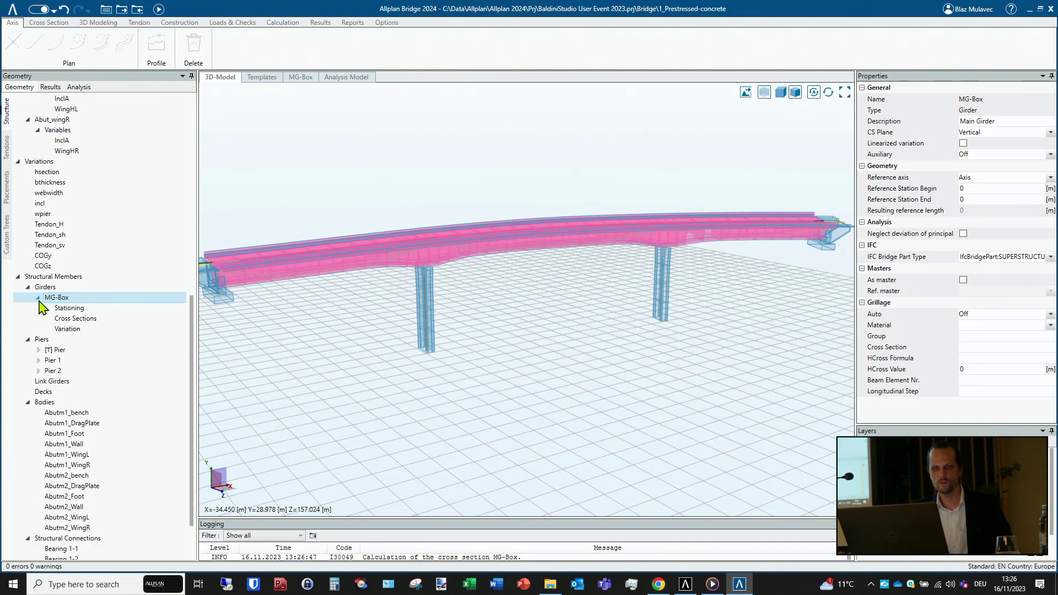
{"action": "left_click", "coordinate": [47, 341]}
{"action": "left_click", "coordinate": [72, 298]}
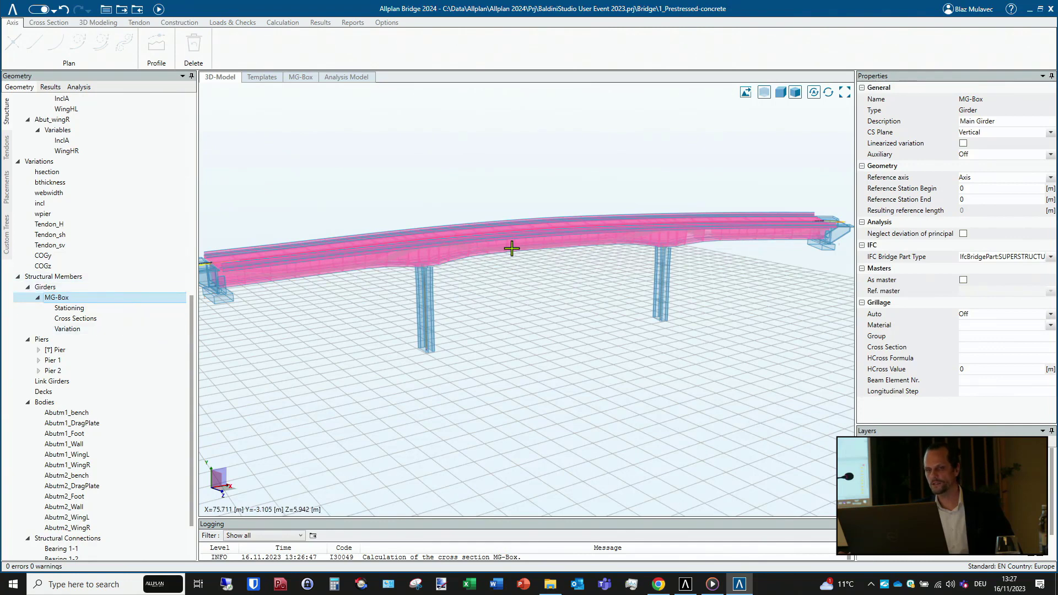
{"action": "left_click", "coordinate": [64, 309]}
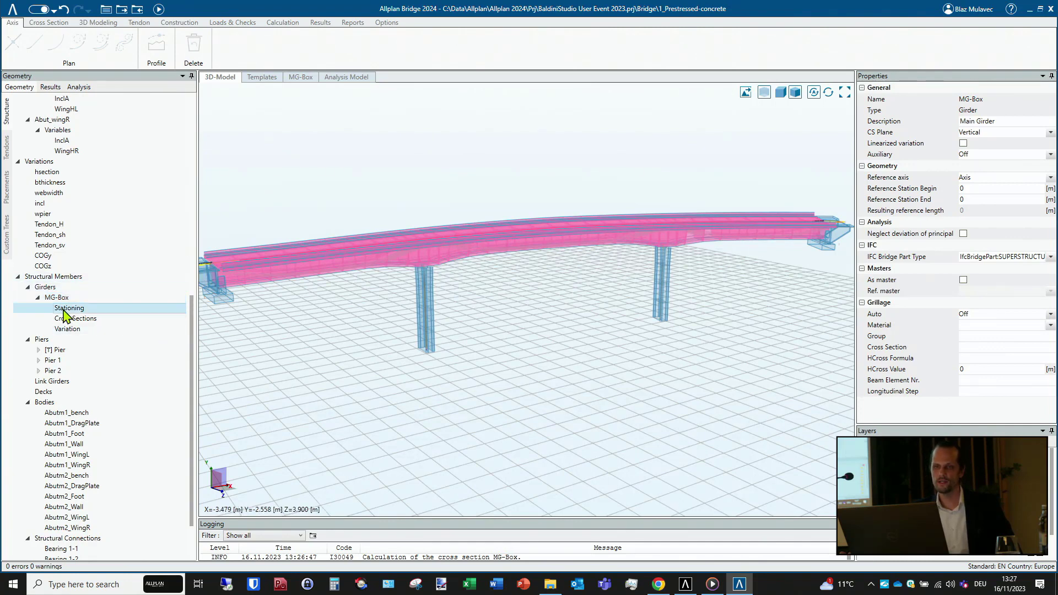
{"action": "double_click", "coordinate": [64, 310]}
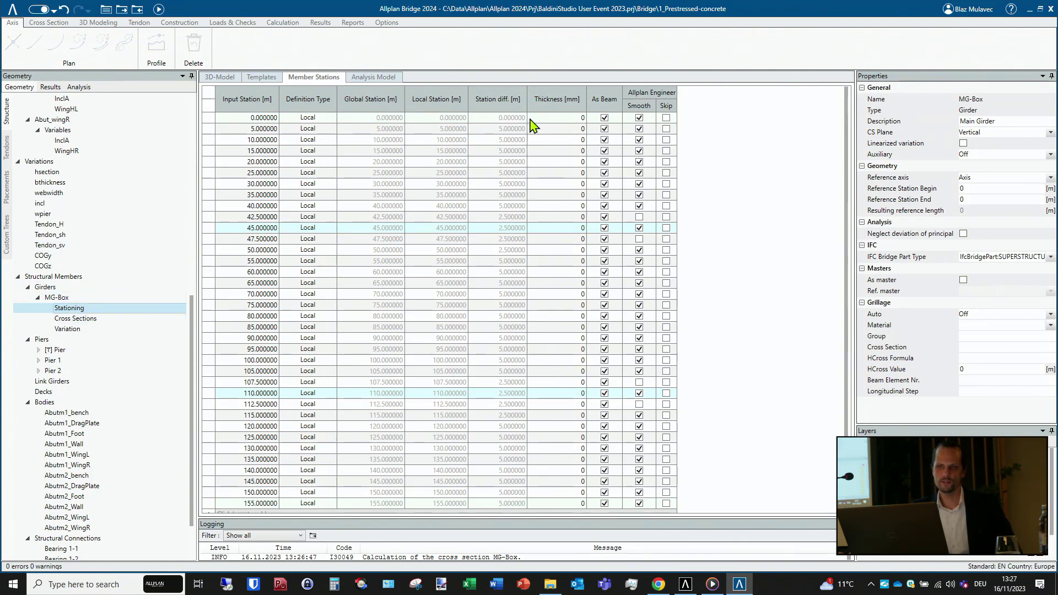
- Review the MG-Box girder's Cross Sections table and the cross sections selectable at station 45
{"action": "left_click", "coordinate": [79, 322]}
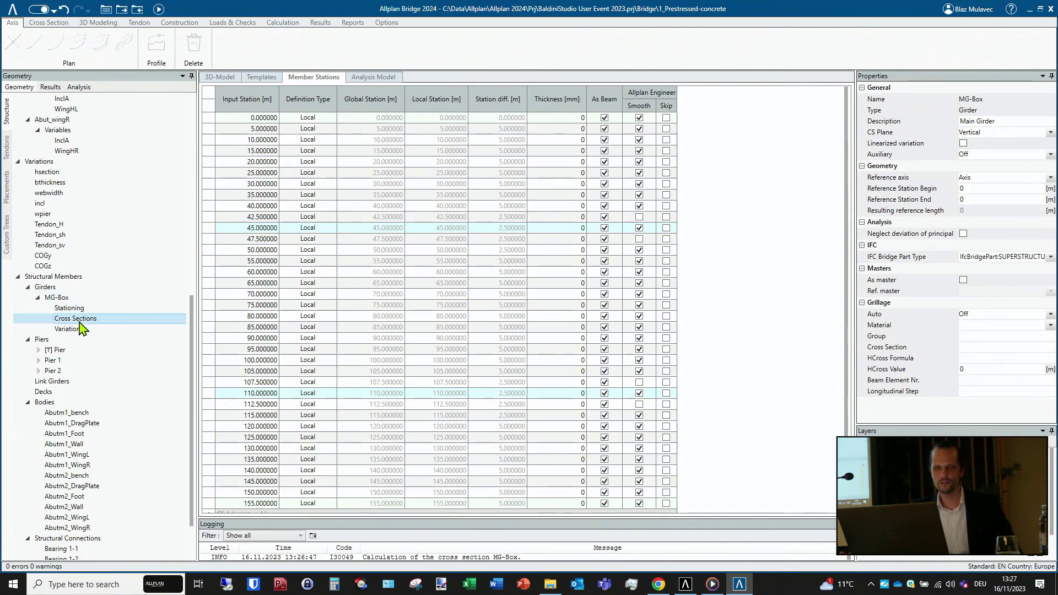
{"action": "double_click", "coordinate": [80, 328]}
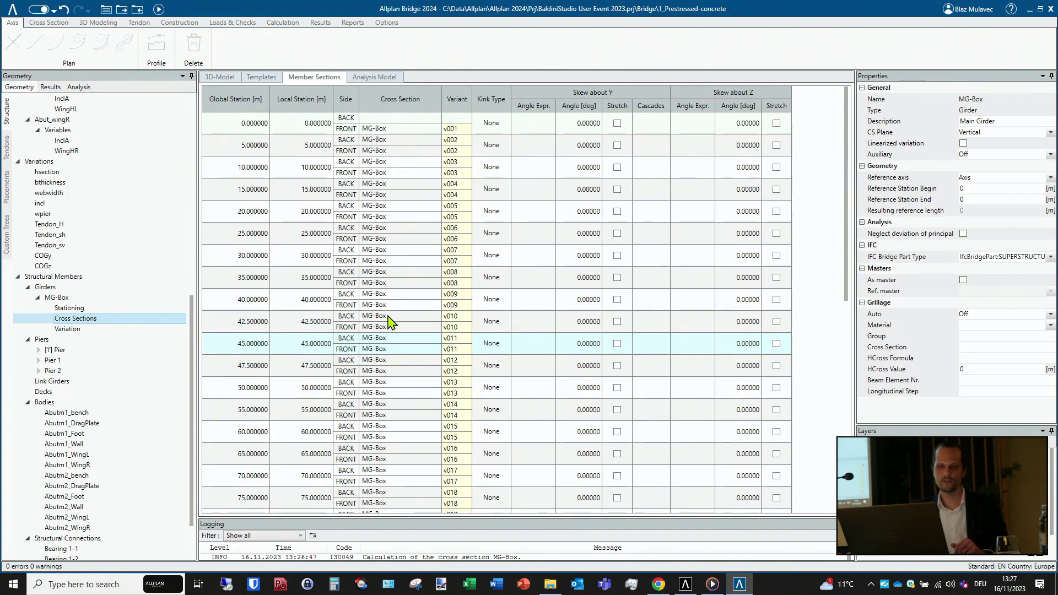
{"action": "scroll", "coordinate": [389, 319], "scroll_direction": "down", "scroll_amount": 1}
{"action": "scroll", "coordinate": [458, 134], "scroll_direction": "up", "scroll_amount": 1}
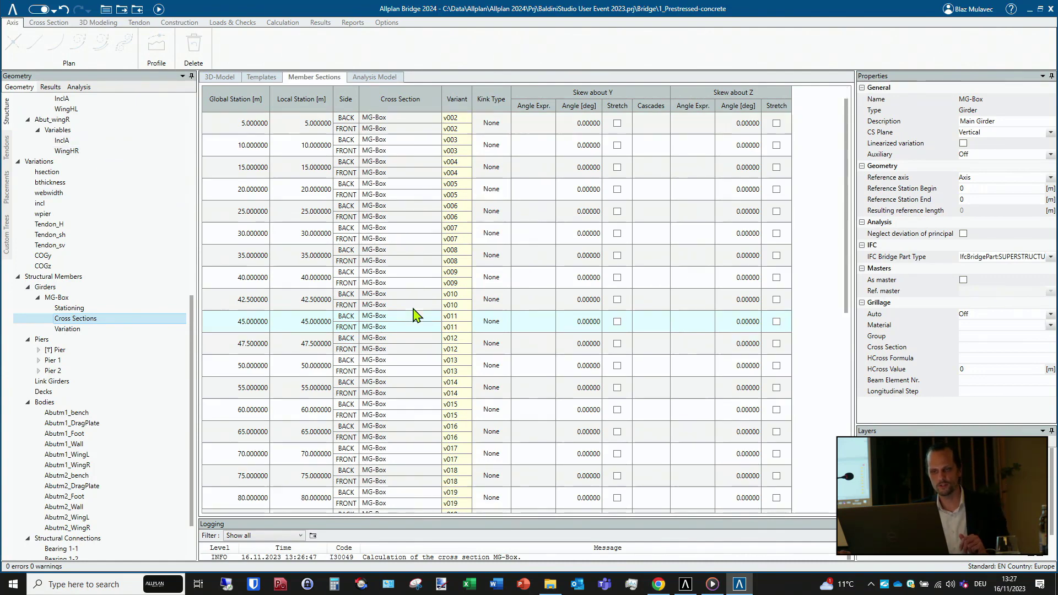
{"action": "scroll", "coordinate": [414, 314], "scroll_direction": "down", "scroll_amount": 2}
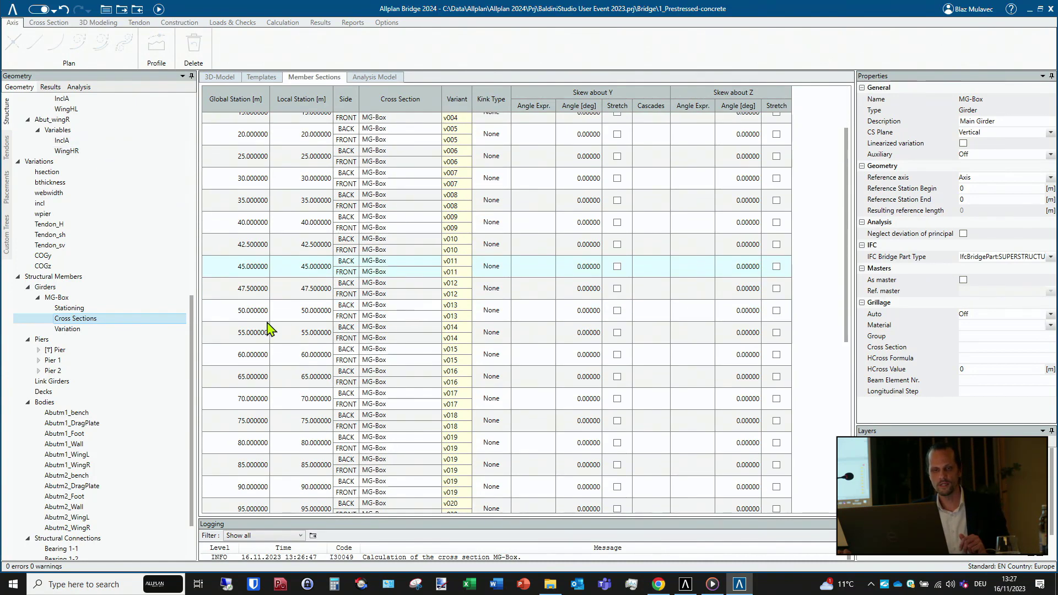
{"action": "left_click", "coordinate": [381, 262]}
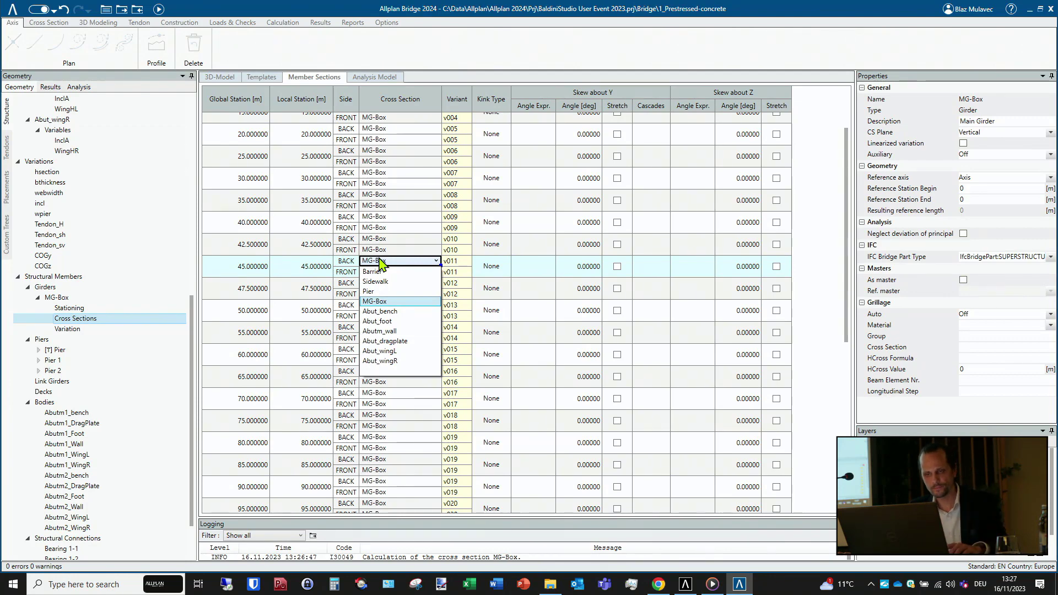
{"action": "left_click", "coordinate": [380, 262]}
- Open the MG-Box girder's Variation table and review the variable expressions and values along the stations
{"action": "left_click", "coordinate": [67, 329]}
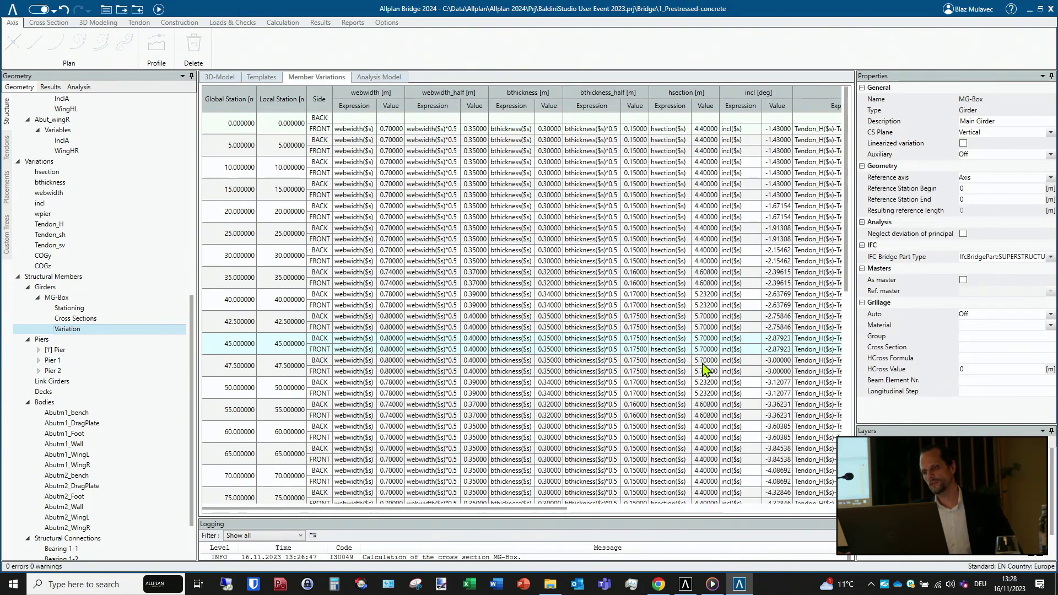
{"action": "scroll", "coordinate": [703, 369], "scroll_direction": "down", "scroll_amount": 6}
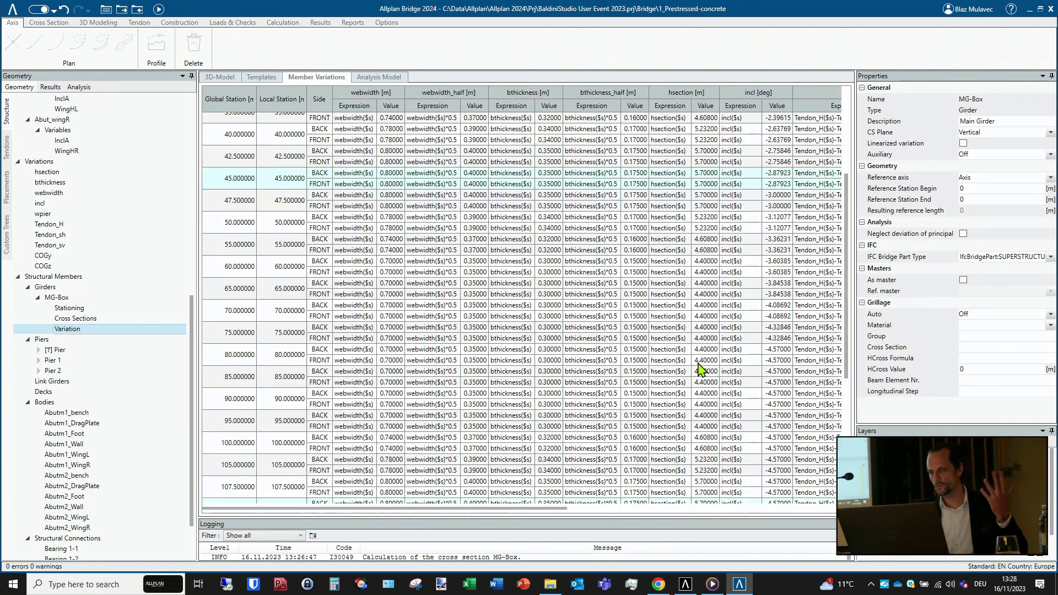
{"action": "scroll", "coordinate": [56, 342], "scroll_direction": "down", "scroll_amount": 2}
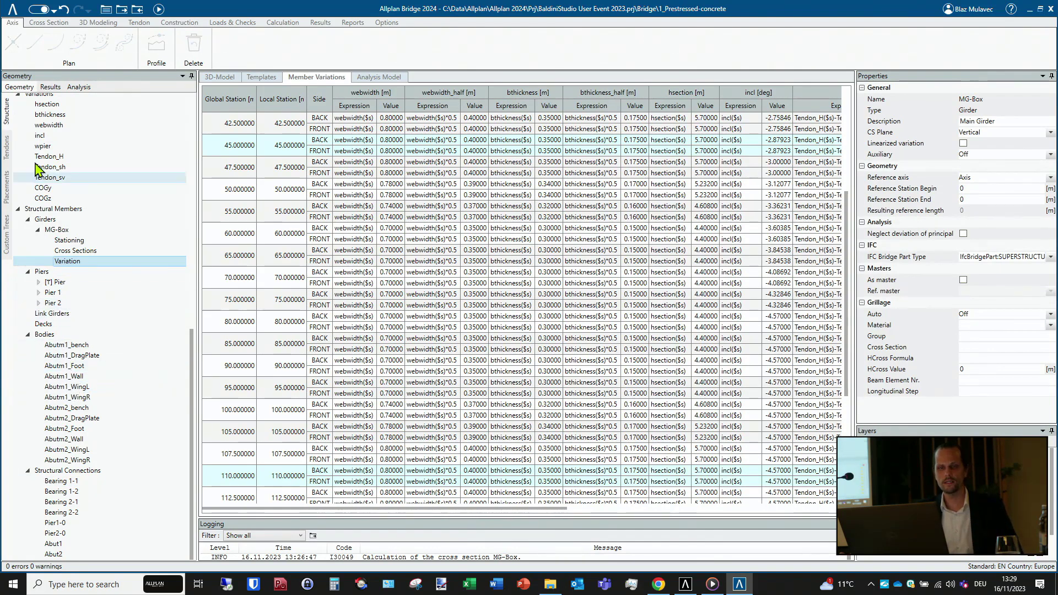
- List the project's tendons beside the 3D model, and view the analysis materials with the commands available for the EN group
{"action": "left_click", "coordinate": [7, 147]}
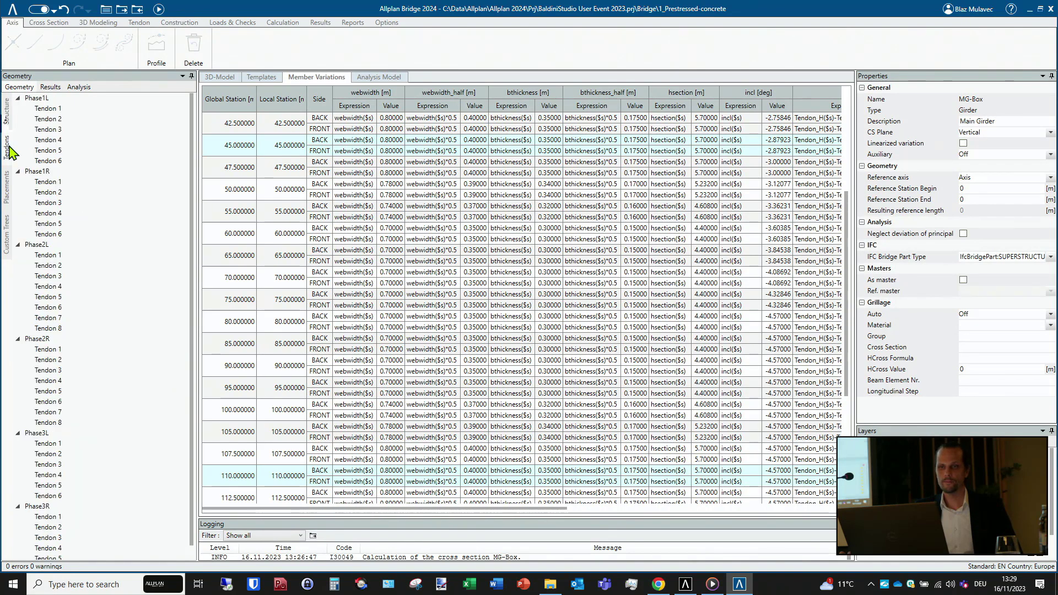
{"action": "left_click", "coordinate": [219, 78]}
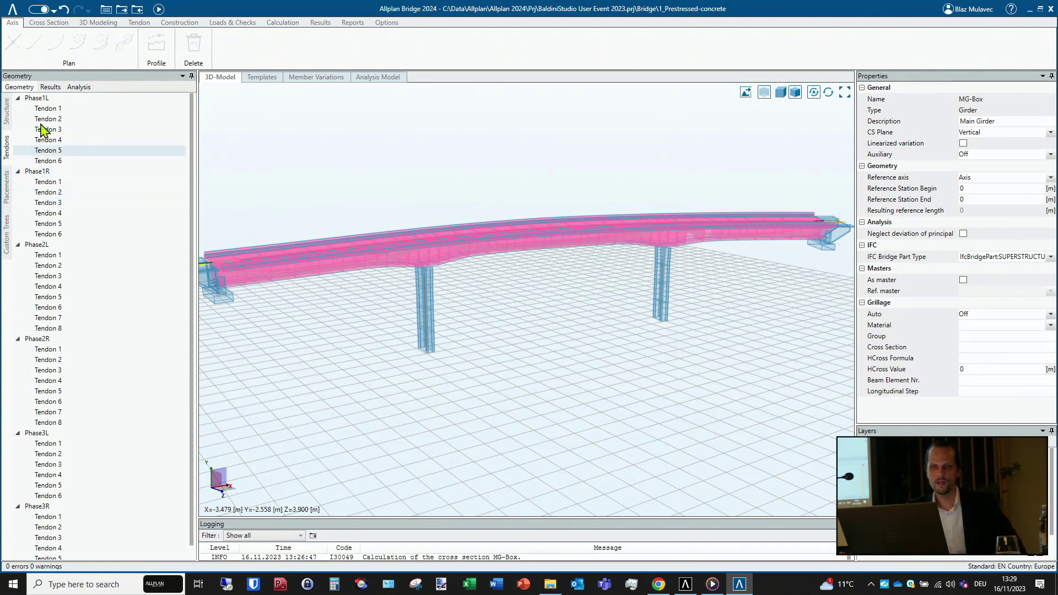
{"action": "left_click", "coordinate": [78, 87]}
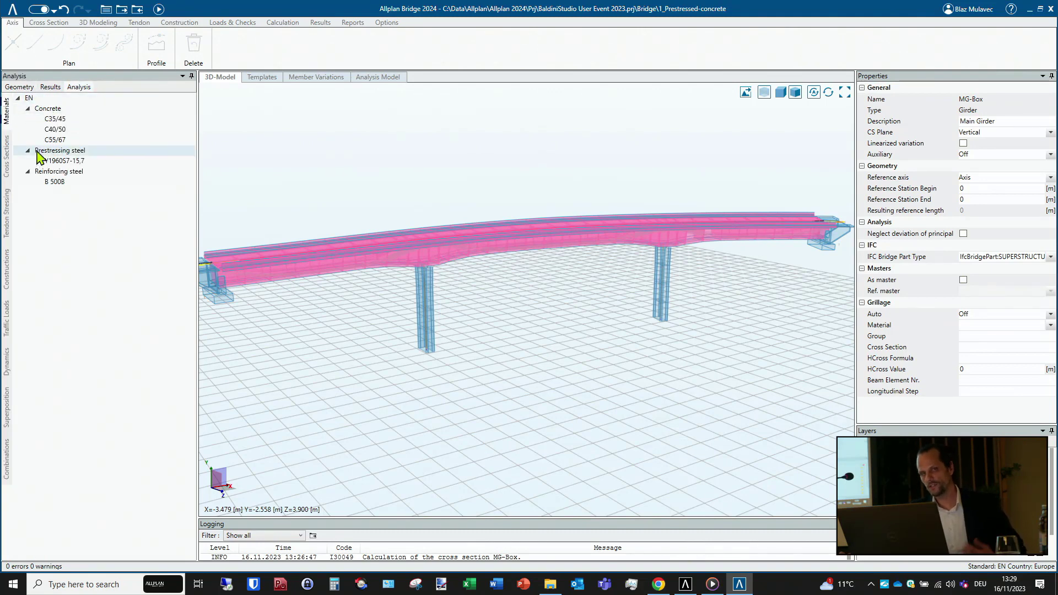
{"action": "right_click", "coordinate": [60, 99]}
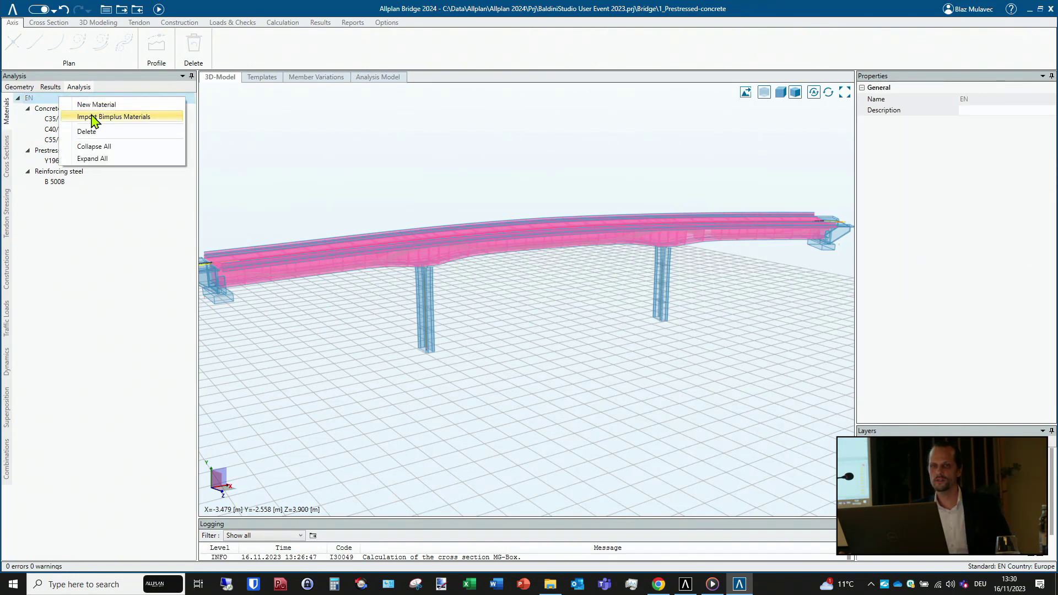
{"action": "left_click", "coordinate": [47, 230]}
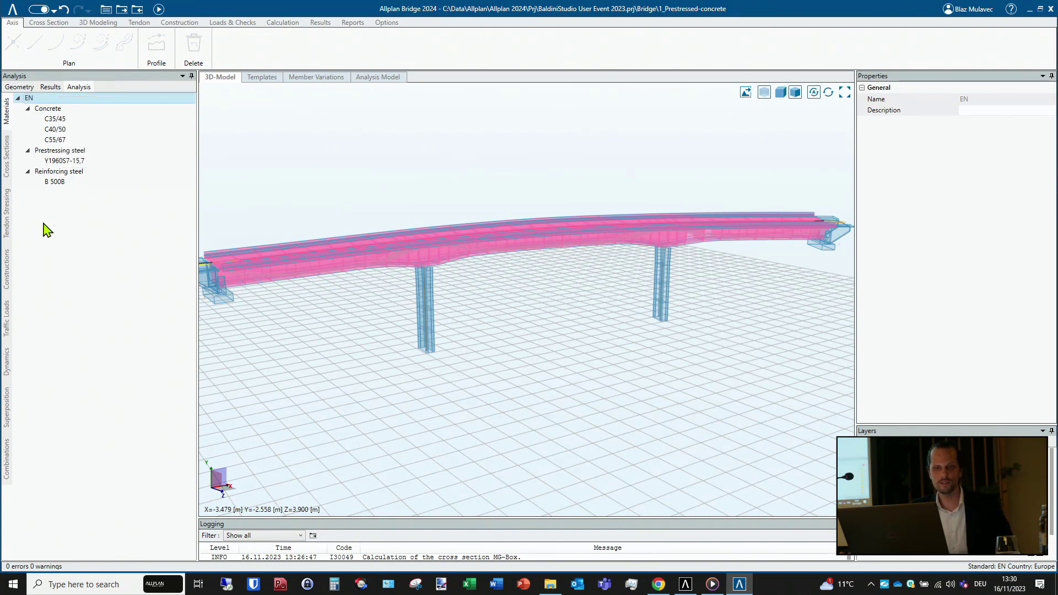
- Open variant v000 of the MG-Box analysis cross section and review its stress plots and section property table
{"action": "left_click", "coordinate": [8, 164]}
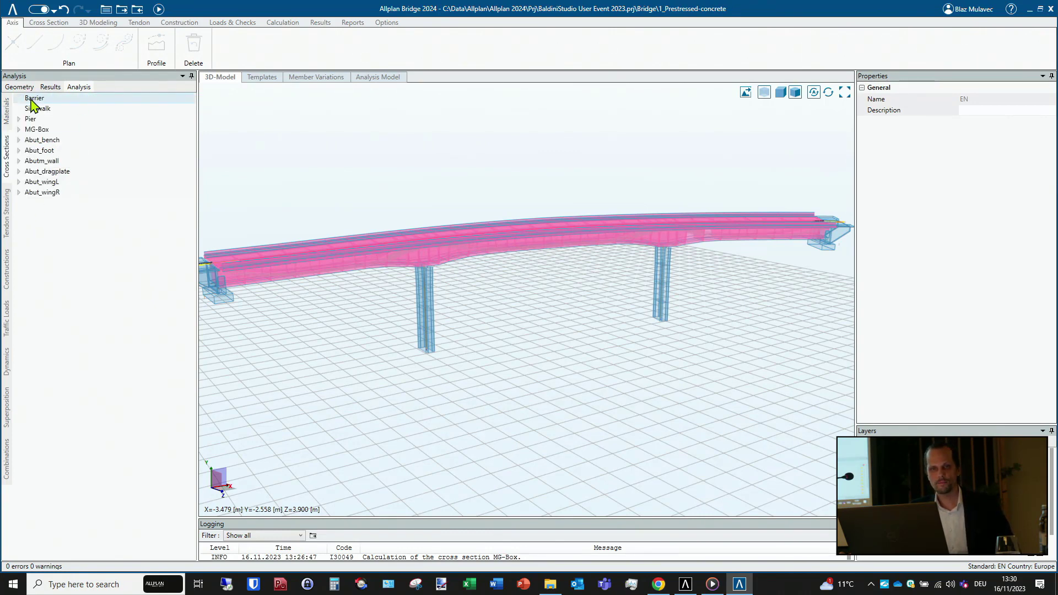
{"action": "double_click", "coordinate": [34, 129]}
{"action": "left_click", "coordinate": [51, 133]}
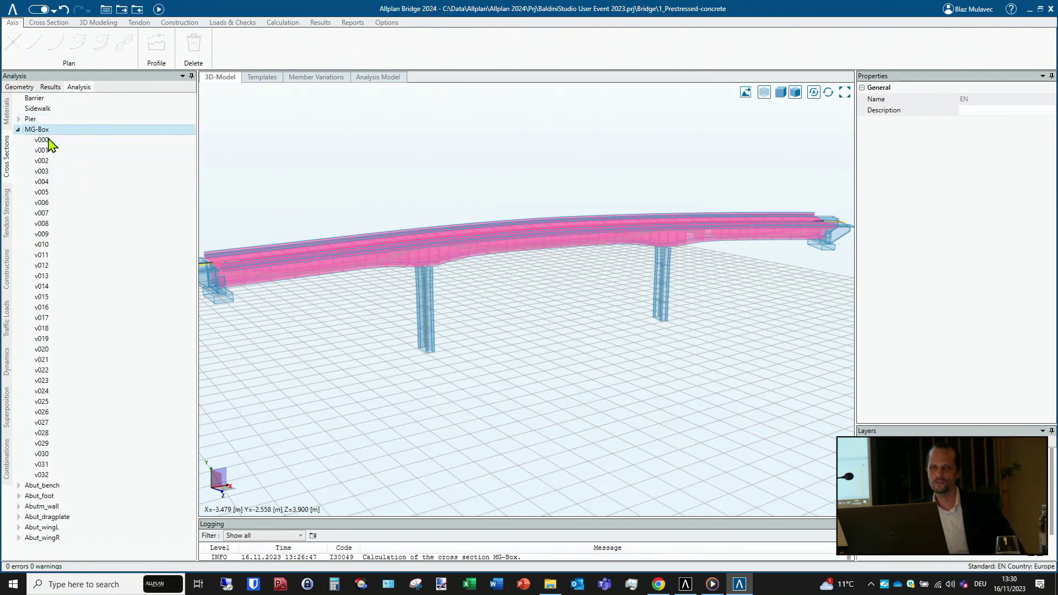
{"action": "left_click", "coordinate": [47, 142]}
{"action": "double_click", "coordinate": [44, 140]}
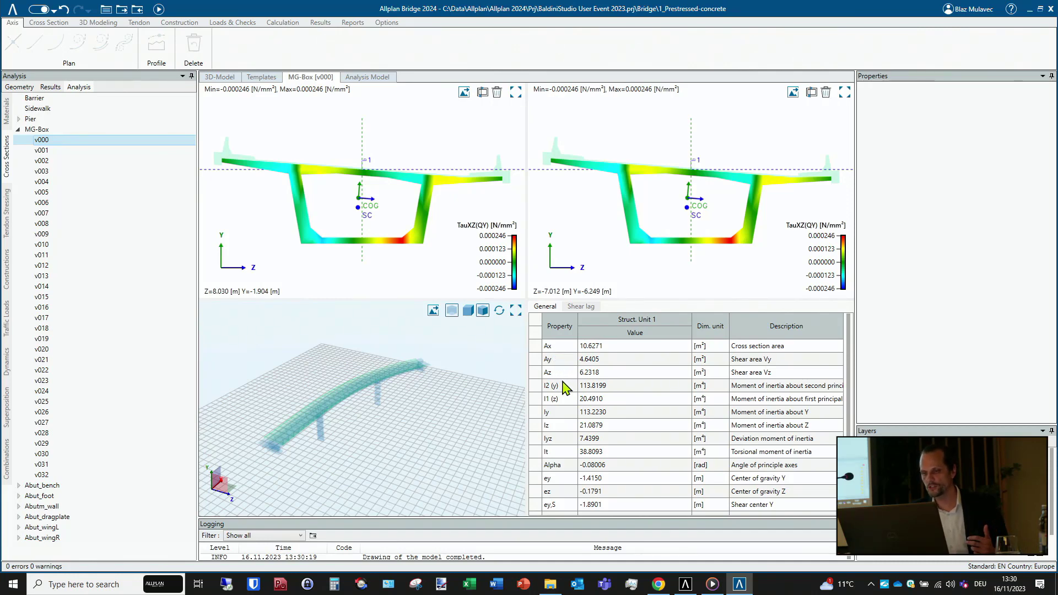
{"action": "scroll", "coordinate": [565, 386], "scroll_direction": "down", "scroll_amount": 2}
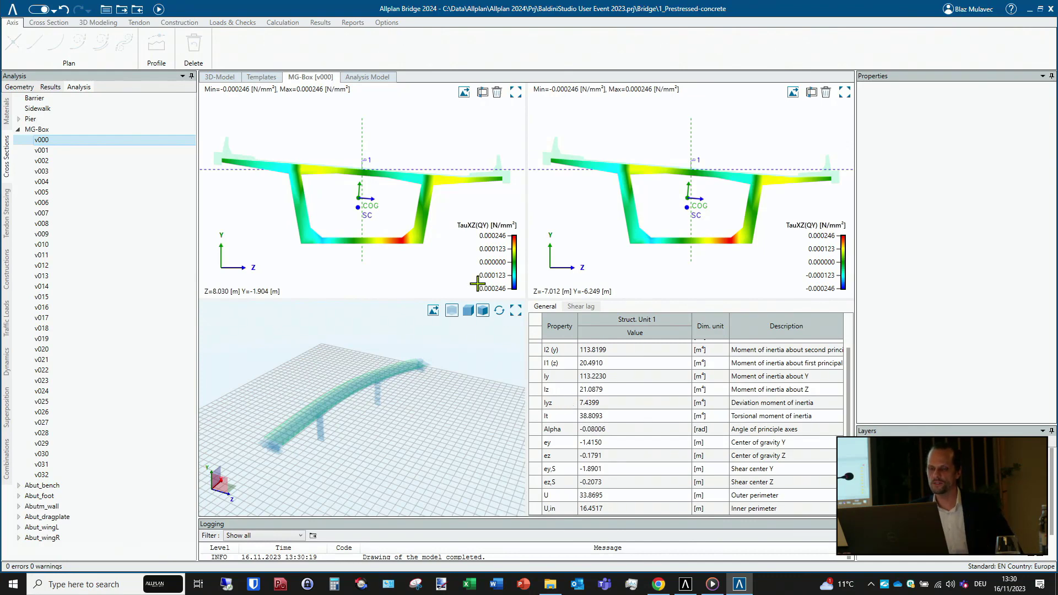
- Go through the MG-Box cross-section variants from v001 to v023, comparing shape, stress distribution and position along the bridge
{"action": "left_click", "coordinate": [61, 151]}
{"action": "left_click", "coordinate": [60, 162]}
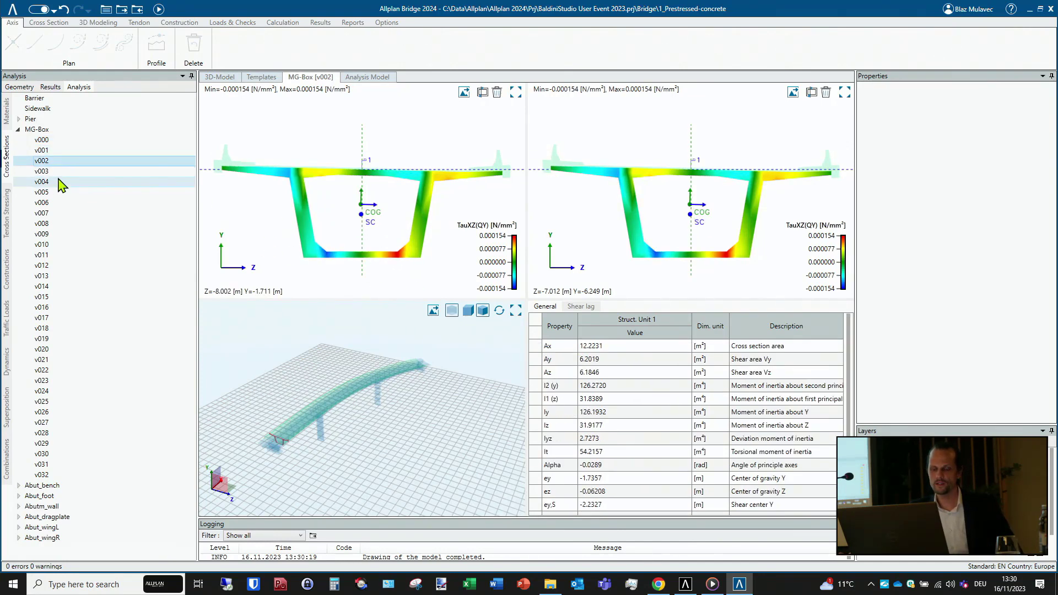
{"action": "left_click", "coordinate": [58, 173]}
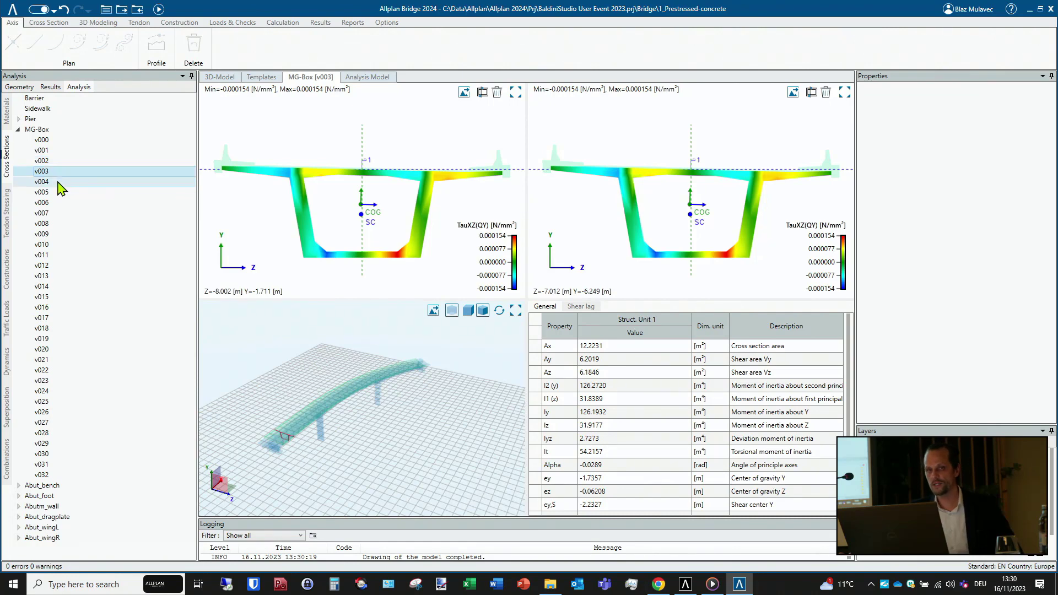
{"action": "left_click", "coordinate": [61, 254]}
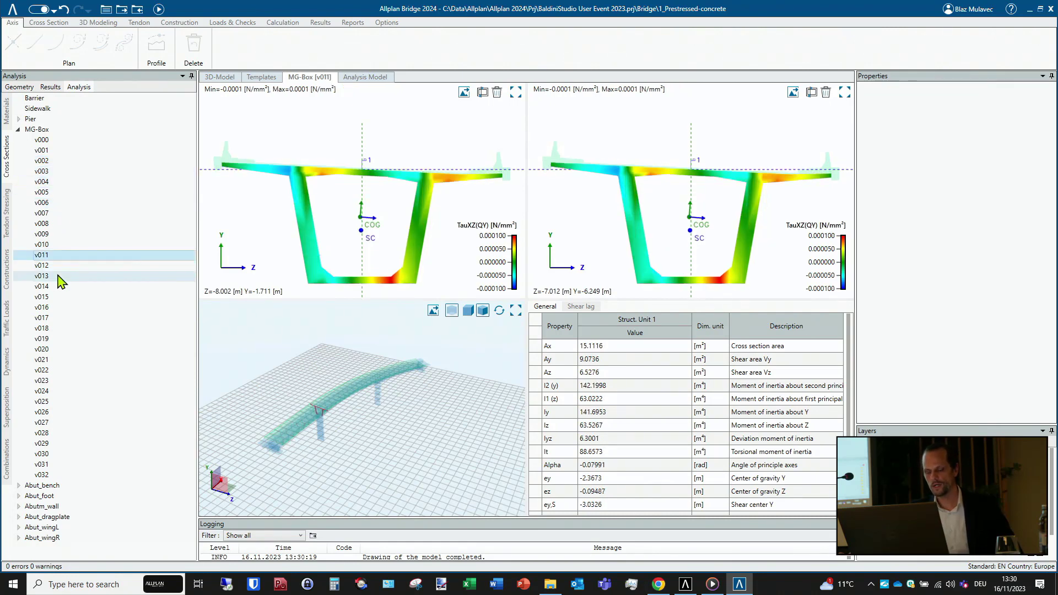
{"action": "key", "text": "Down"}
{"action": "key", "text": "Down"}
{"action": "key", "text": "Down"}
{"action": "key", "text": "Down"}
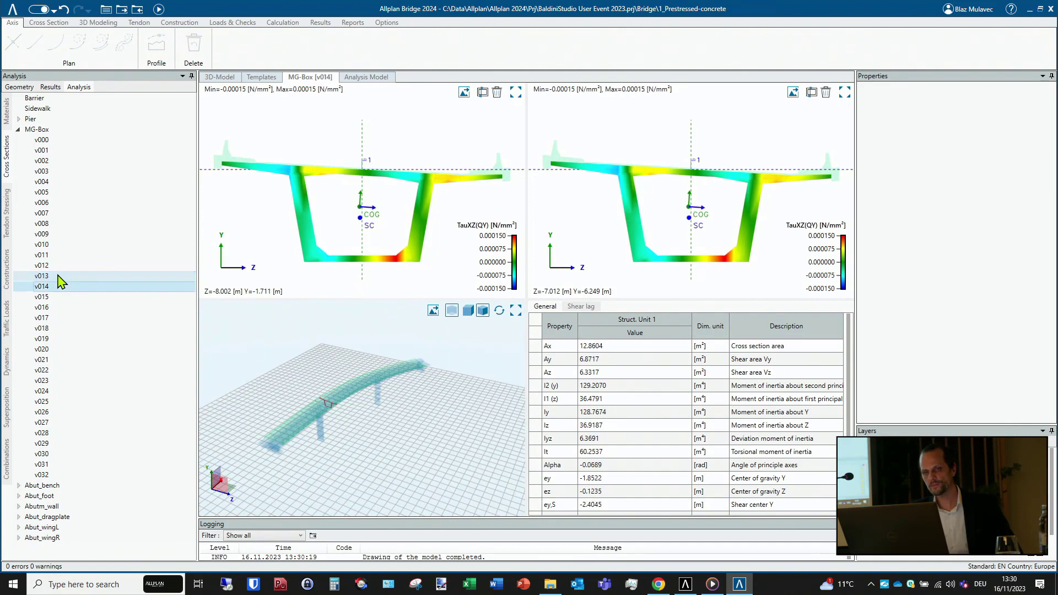
{"action": "key", "text": "Down"}
{"action": "key", "text": "Down"}
{"action": "key", "text": "Down"}
{"action": "key", "text": "Down"}
{"action": "key", "text": "Down"}
{"action": "key", "text": "Down"}
{"action": "key", "text": "Down"}
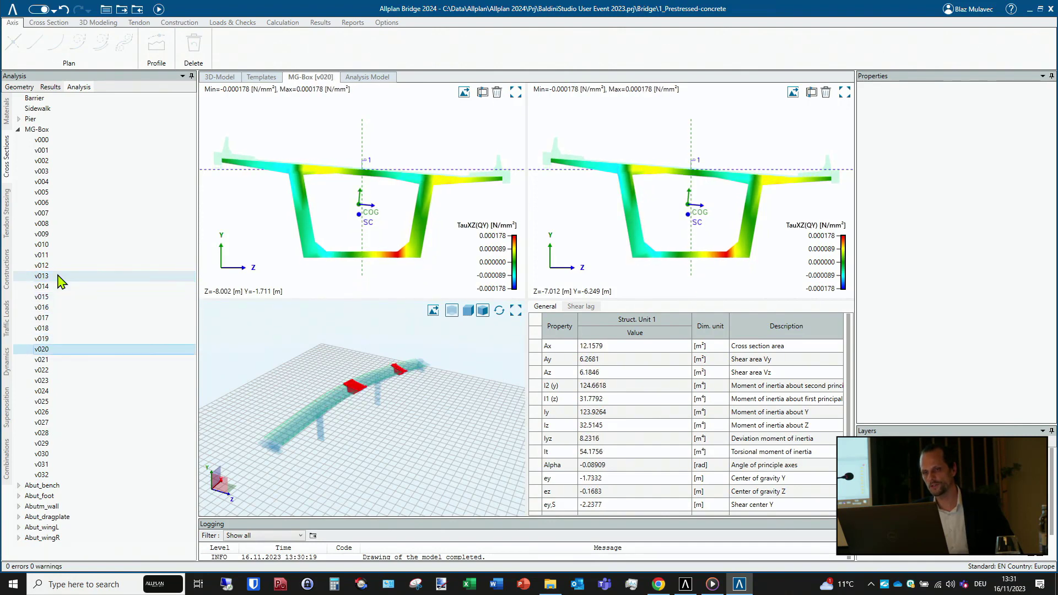
{"action": "key", "text": "Down"}
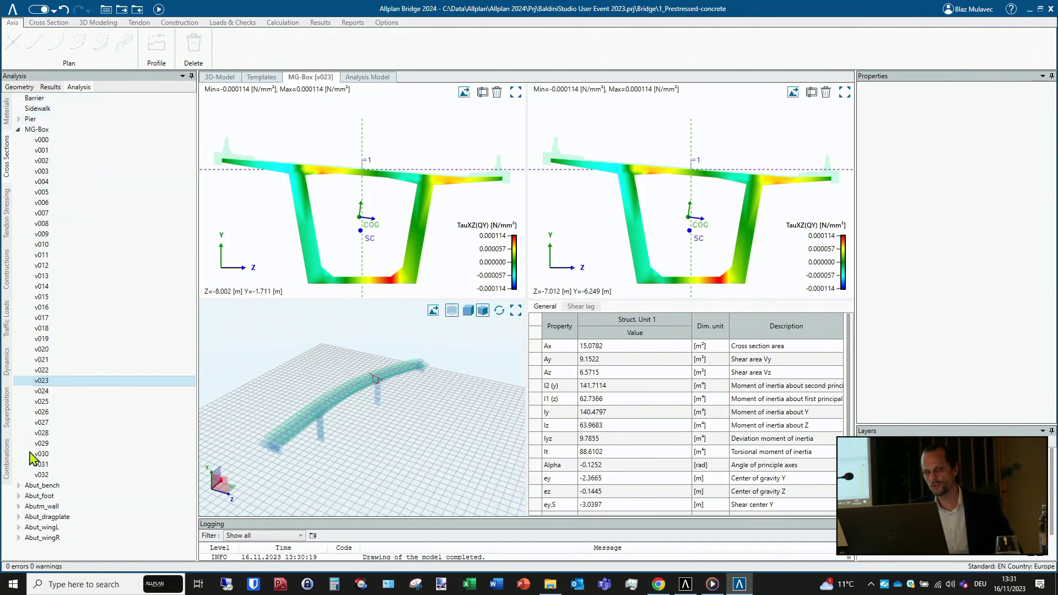
- Open the stressing data of Phase 1L Tendon 1 and set the force diagram limits to 2200 and 3800 kN
{"action": "left_click", "coordinate": [7, 227]}
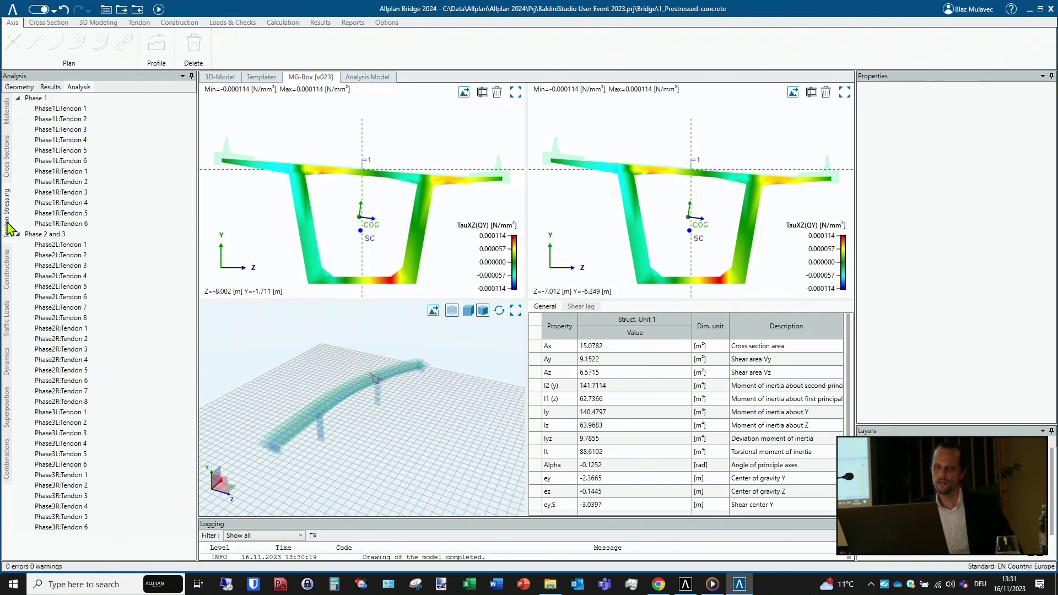
{"action": "left_click", "coordinate": [58, 112]}
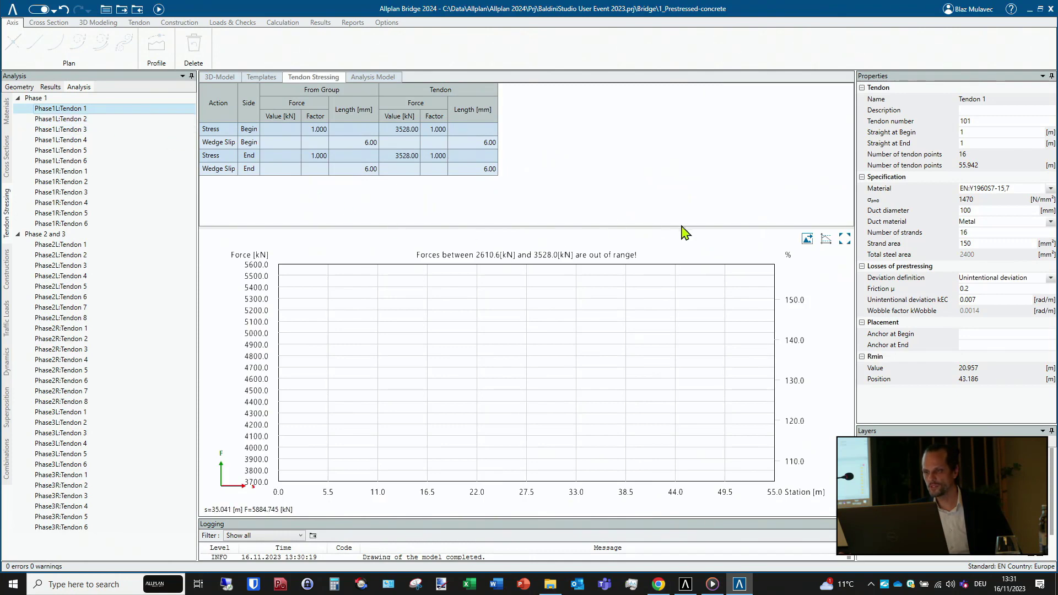
{"action": "left_click", "coordinate": [826, 239]}
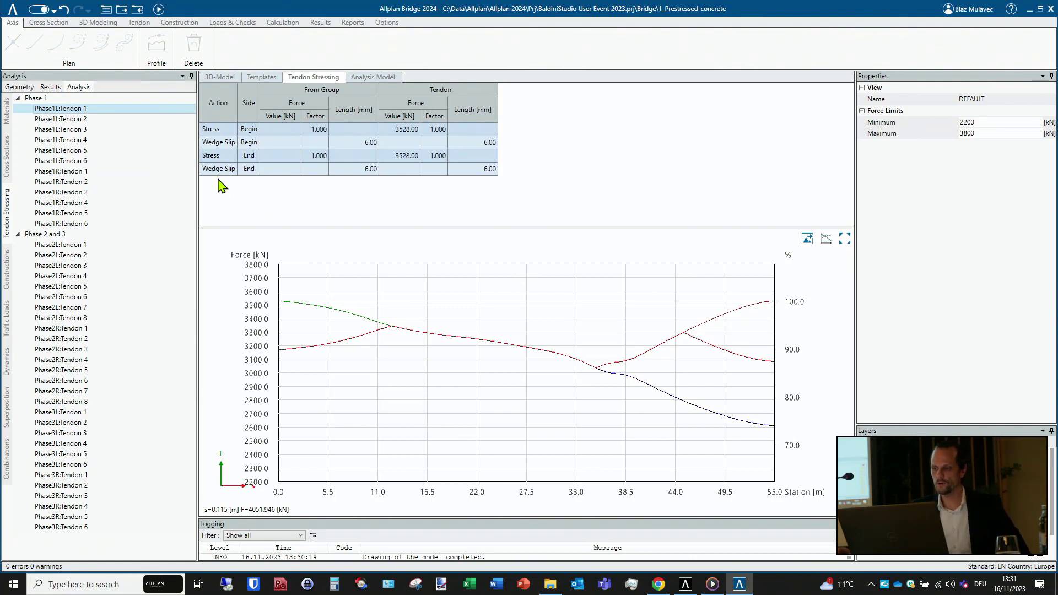
- Open the construction stages and review the full Schedule1 task list with its timeline
{"action": "left_click", "coordinate": [9, 270]}
{"action": "left_click", "coordinate": [67, 110]}
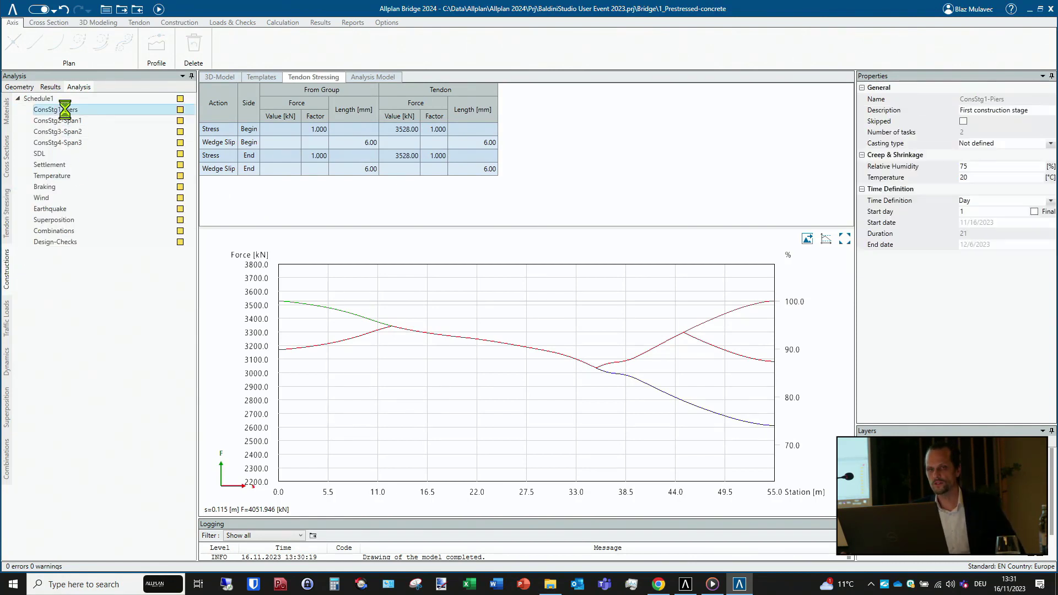
{"action": "left_click", "coordinate": [54, 99]}
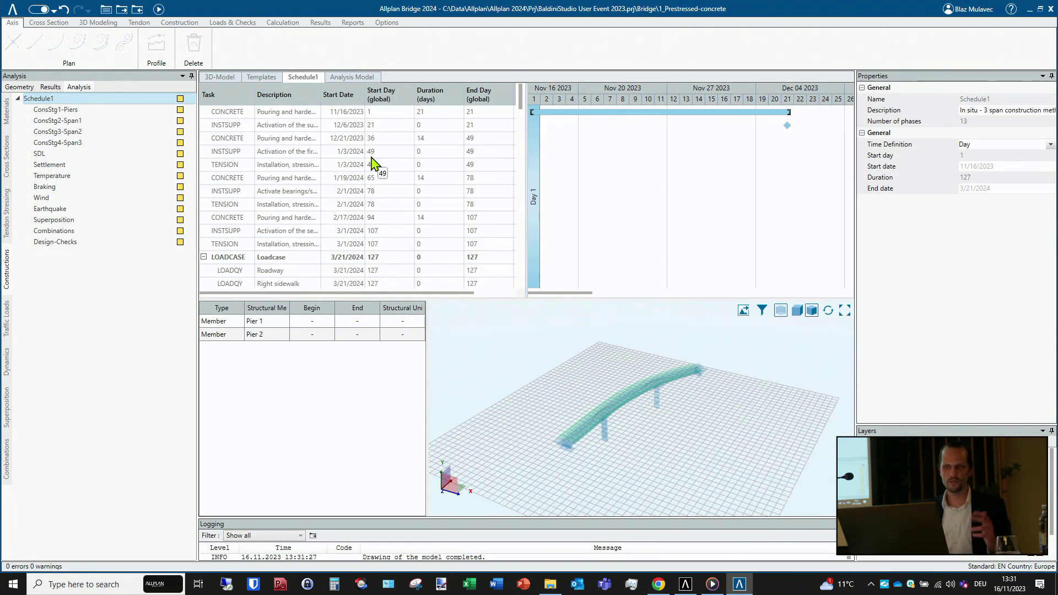
- Review the schedule tasks of the Settlement, Temperature, Braking, Superposition, Combinations and Design-Checks phases
{"action": "left_click", "coordinate": [69, 164]}
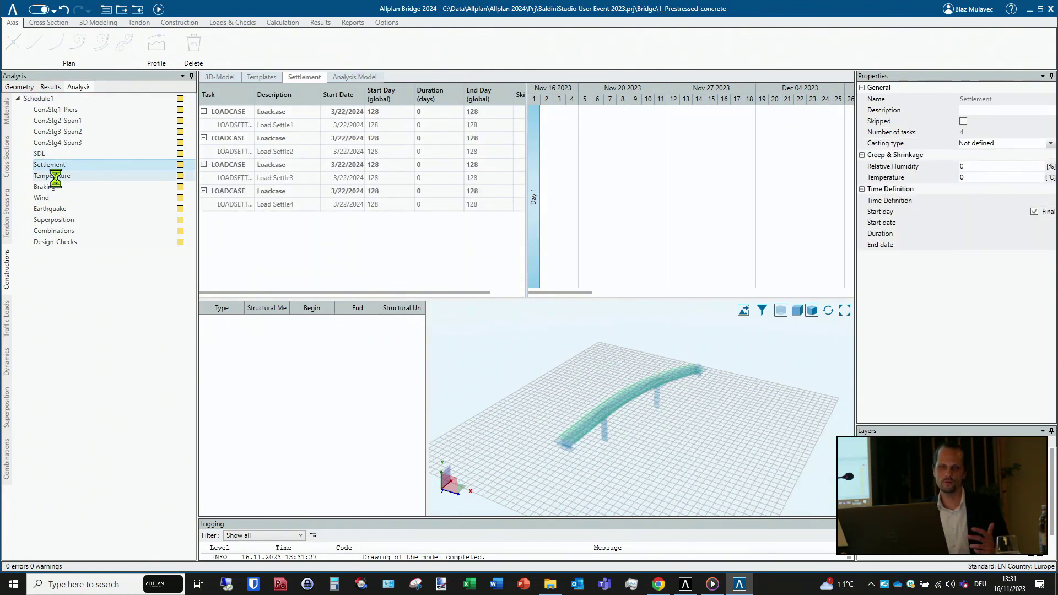
{"action": "left_click", "coordinate": [52, 177]}
{"action": "left_click", "coordinate": [51, 187]}
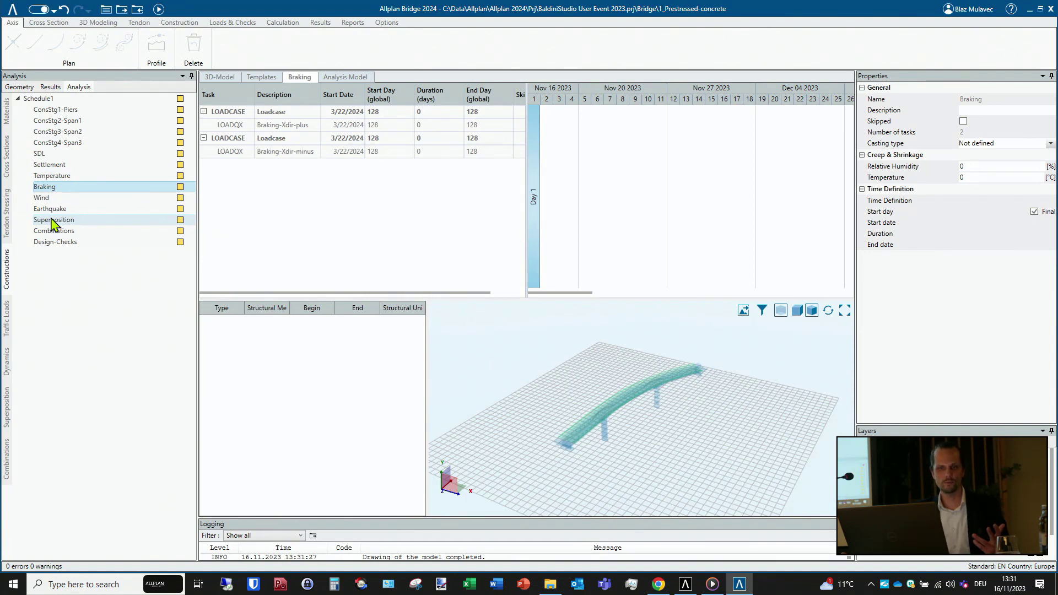
{"action": "left_click", "coordinate": [52, 221]}
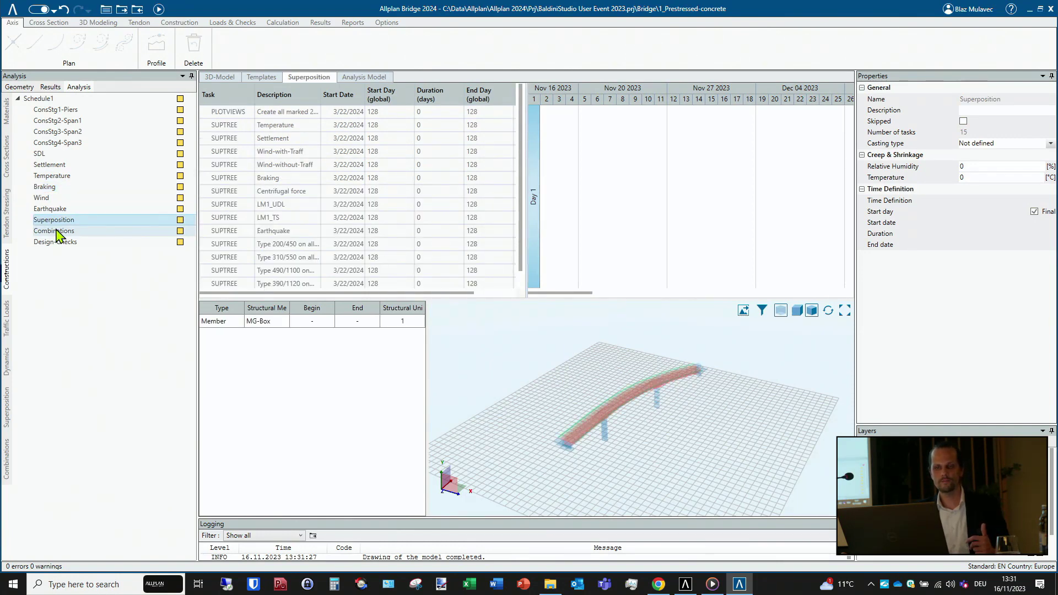
{"action": "left_click", "coordinate": [57, 231]}
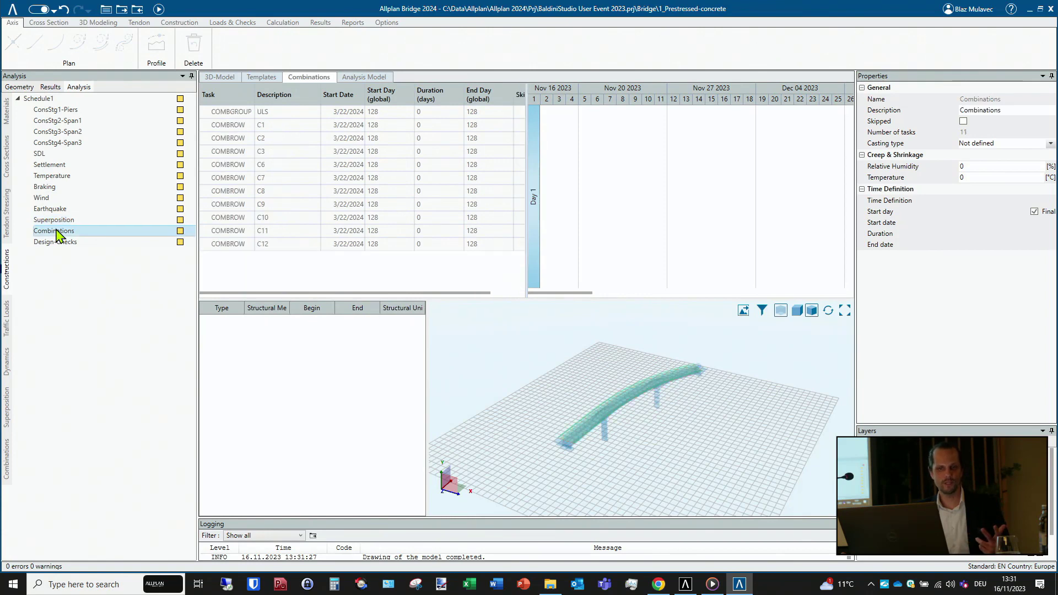
{"action": "left_click", "coordinate": [71, 243]}
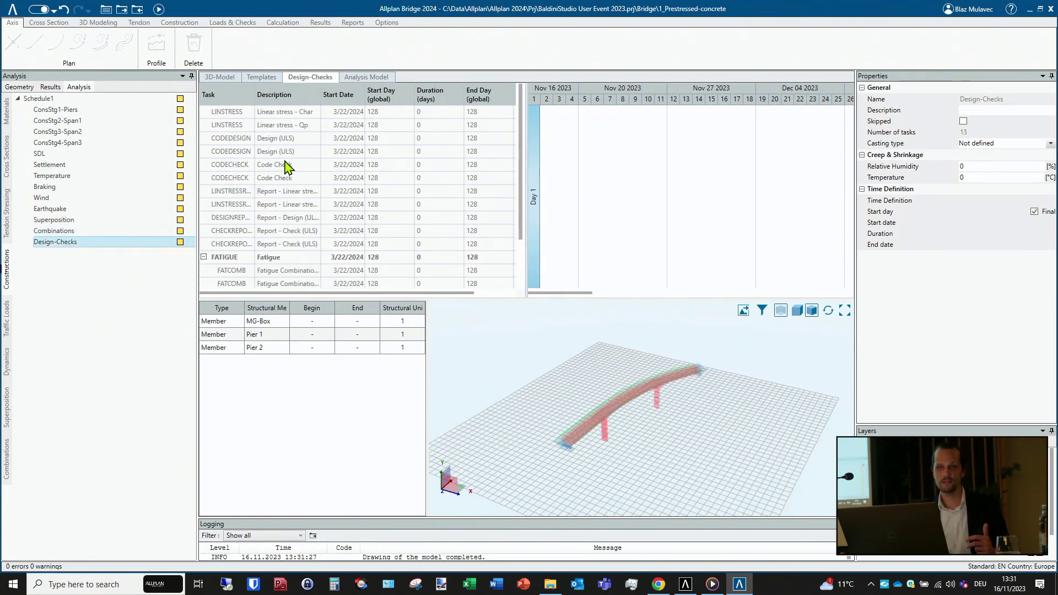
- Play the construction schedule animation and raise its speed to 6 days per second
{"action": "left_click", "coordinate": [180, 24]}
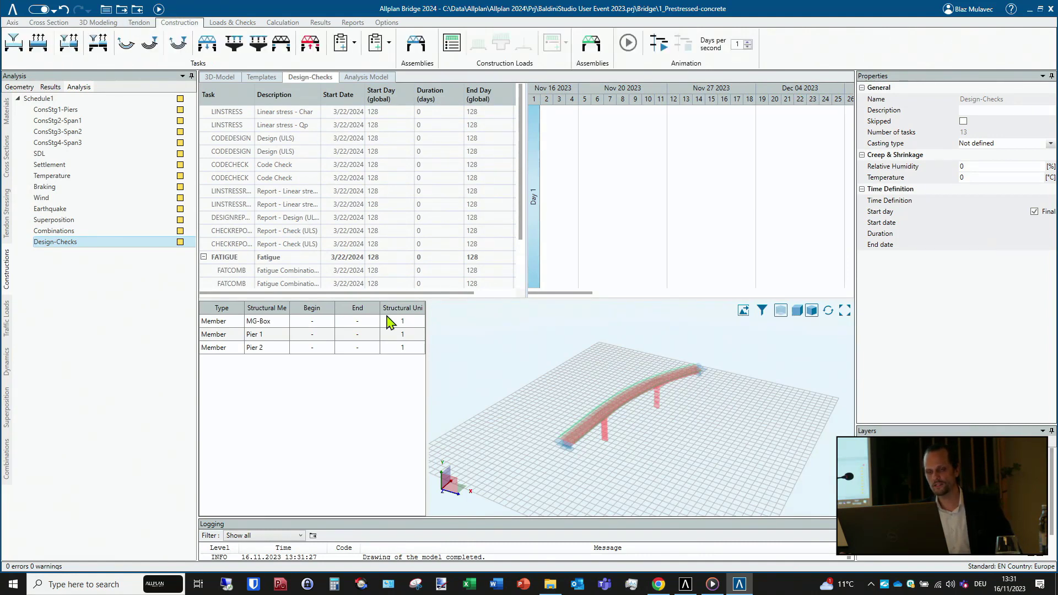
{"action": "left_click", "coordinate": [659, 44]}
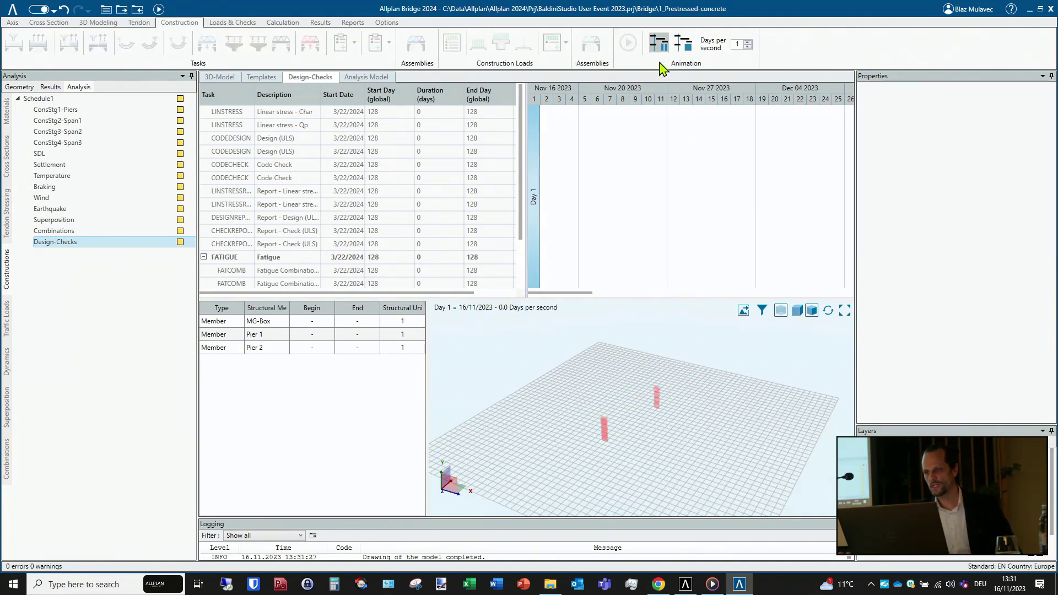
{"action": "left_click", "coordinate": [748, 43]}
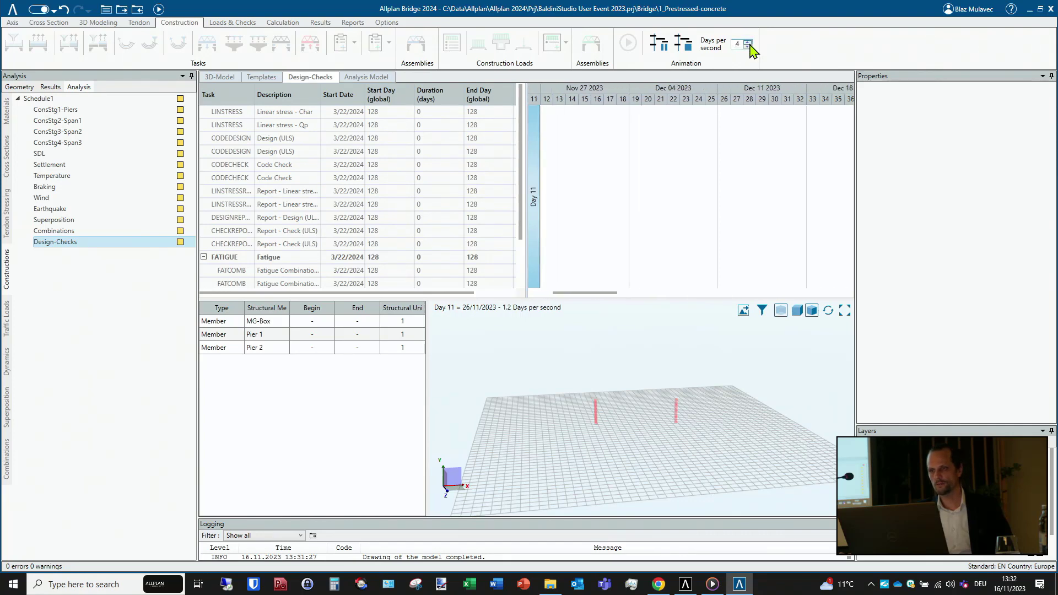
{"action": "left_click", "coordinate": [749, 43]}
{"action": "left_click", "coordinate": [749, 43]}
{"action": "left_click", "coordinate": [748, 43]}
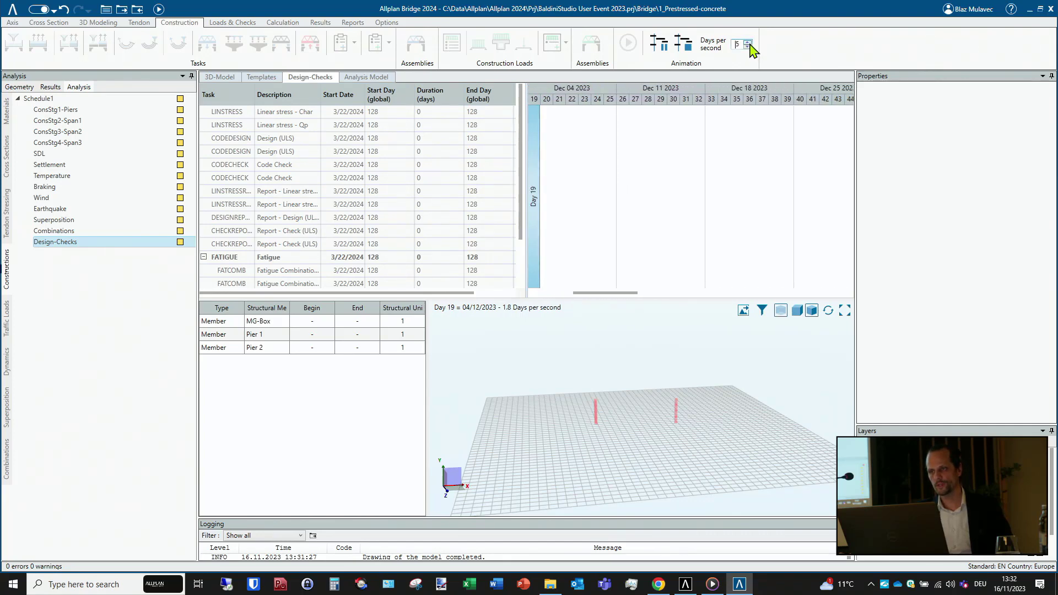
{"action": "left_click", "coordinate": [749, 43]}
{"action": "left_click", "coordinate": [749, 43]}
{"action": "left_click", "coordinate": [748, 43]}
{"action": "left_click", "coordinate": [748, 43]}
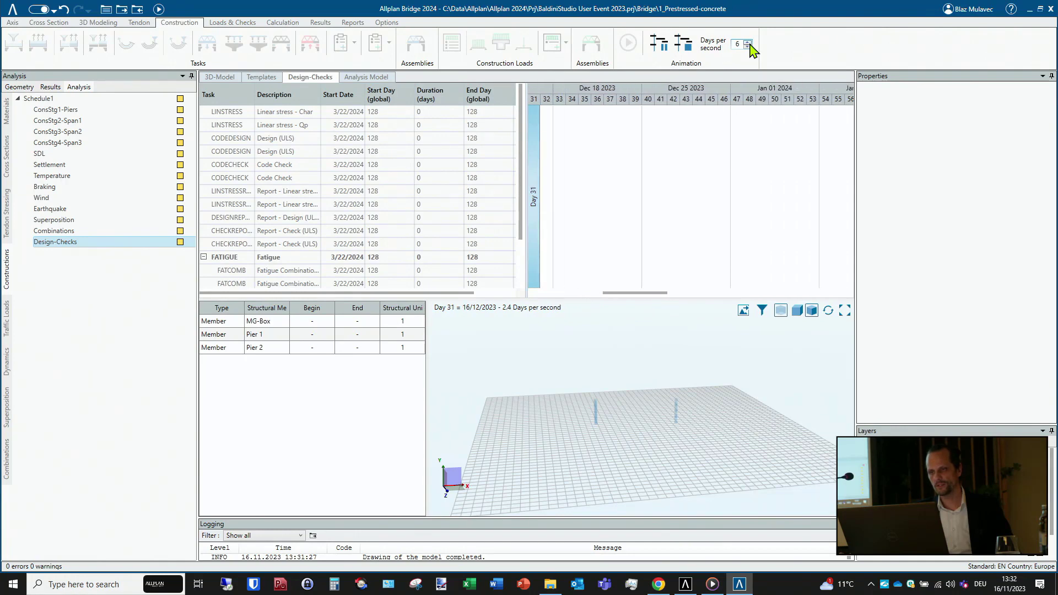
{"action": "left_click", "coordinate": [749, 43]}
{"action": "left_click", "coordinate": [749, 43]}
{"action": "left_click", "coordinate": [749, 43]}
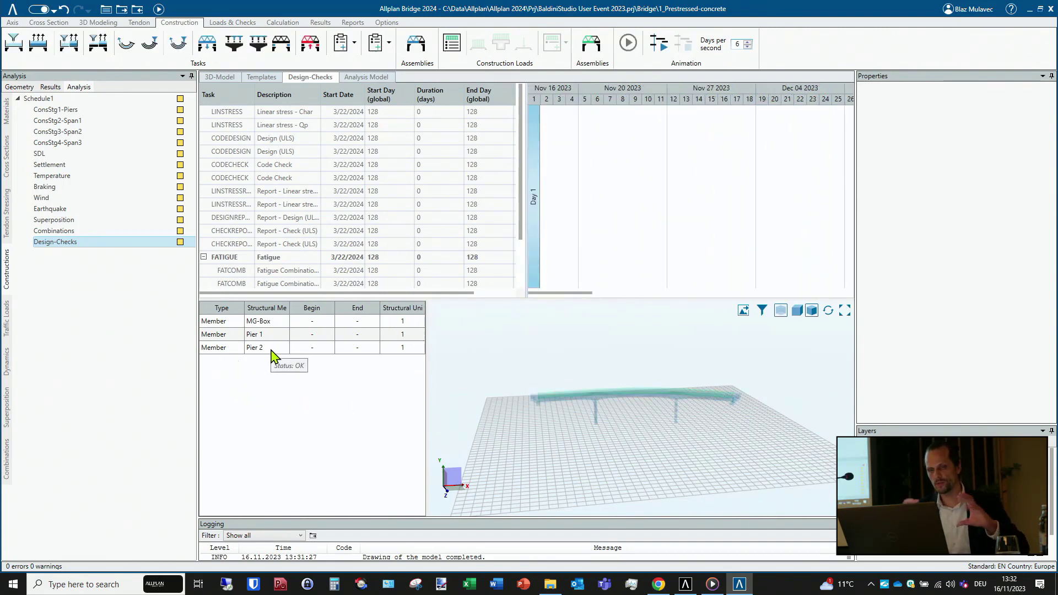
- View the traffic lanes of Lane Set_left on the MG-Box, and the EQ-EC horizontal earthquake response spectrum
{"action": "left_click", "coordinate": [8, 329]}
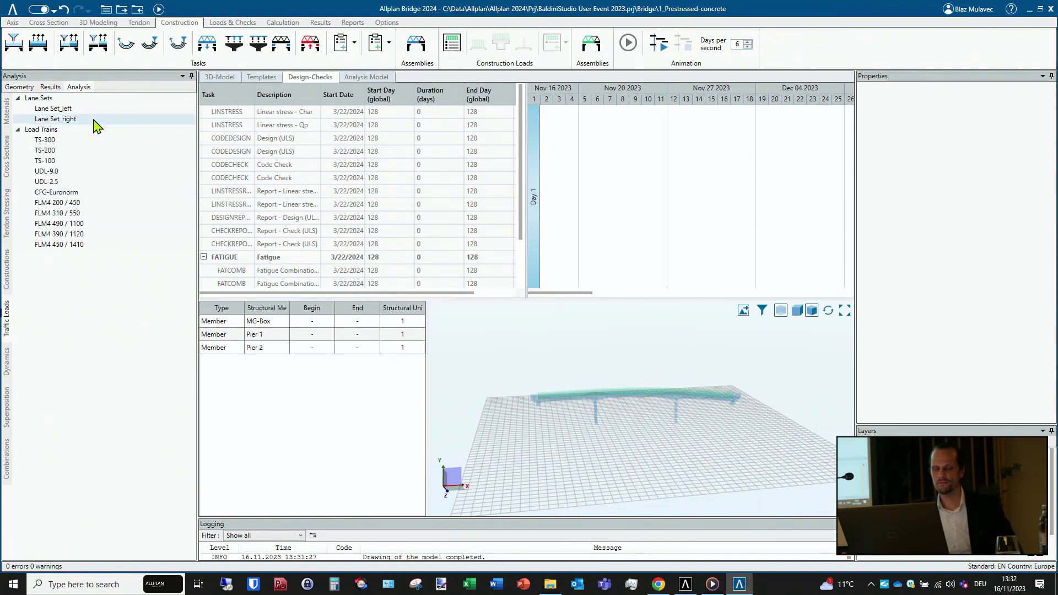
{"action": "left_click", "coordinate": [57, 110]}
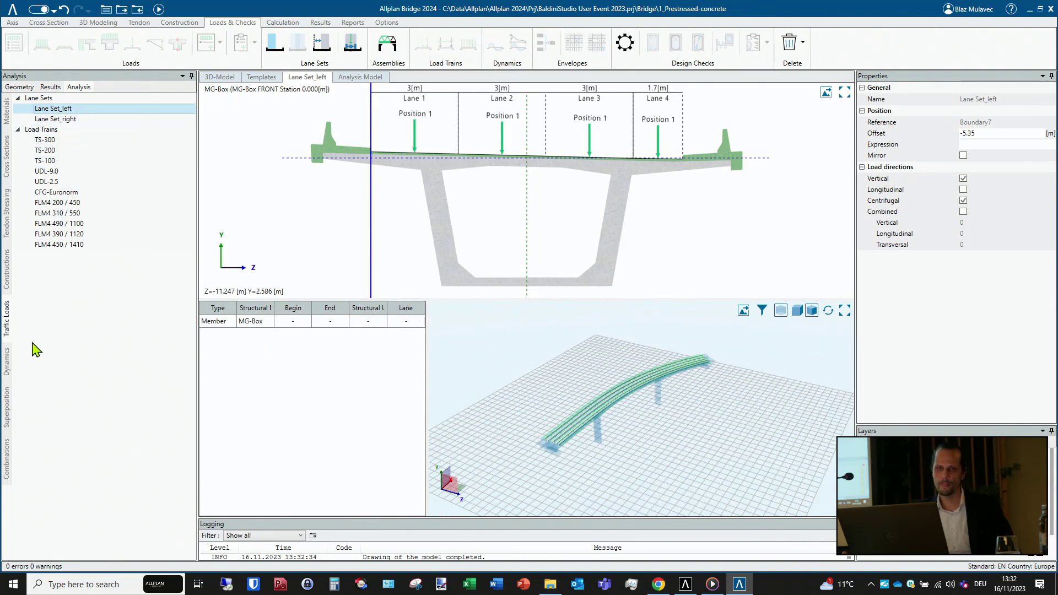
{"action": "left_click", "coordinate": [6, 365]}
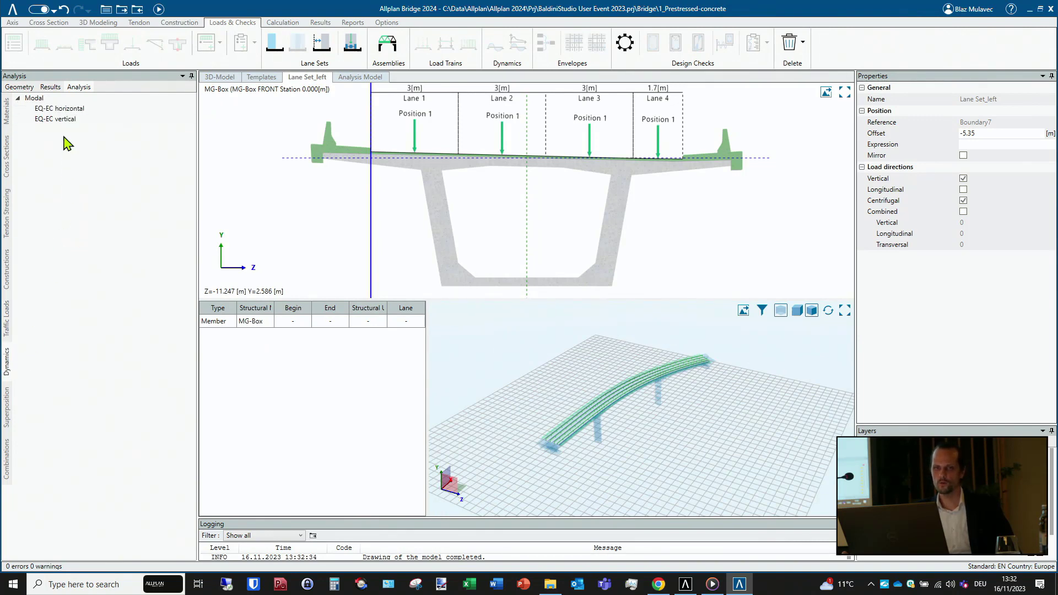
{"action": "left_click", "coordinate": [66, 110]}
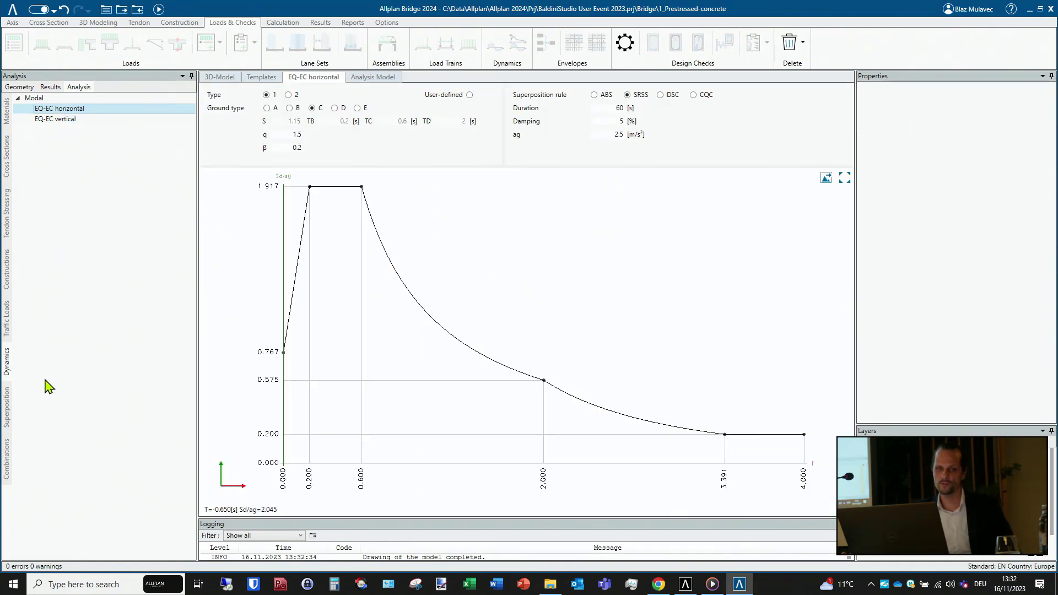
- Open the superposition diagram of all envelopes and examine the temperature, settlement and wind load combinations up close
{"action": "left_click", "coordinate": [6, 411]}
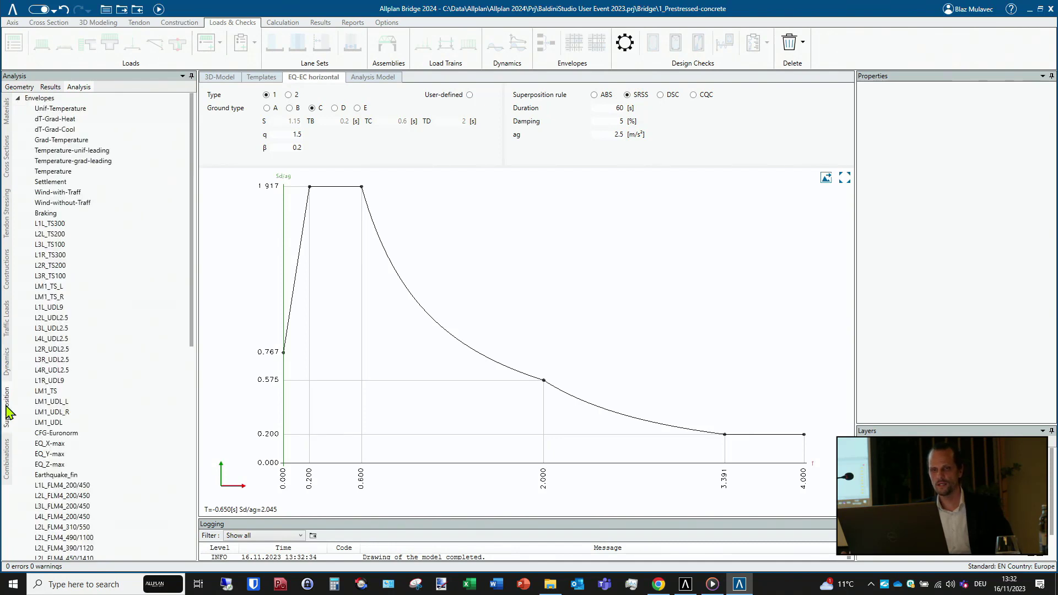
{"action": "left_click", "coordinate": [77, 100]}
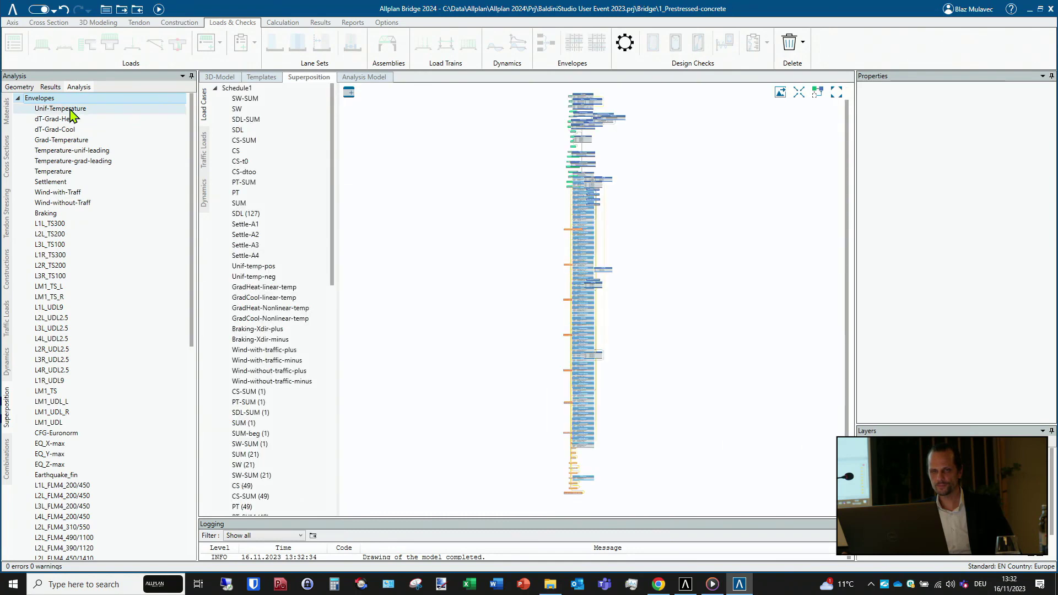
{"action": "scroll", "coordinate": [591, 205], "scroll_direction": "up", "scroll_amount": 1}
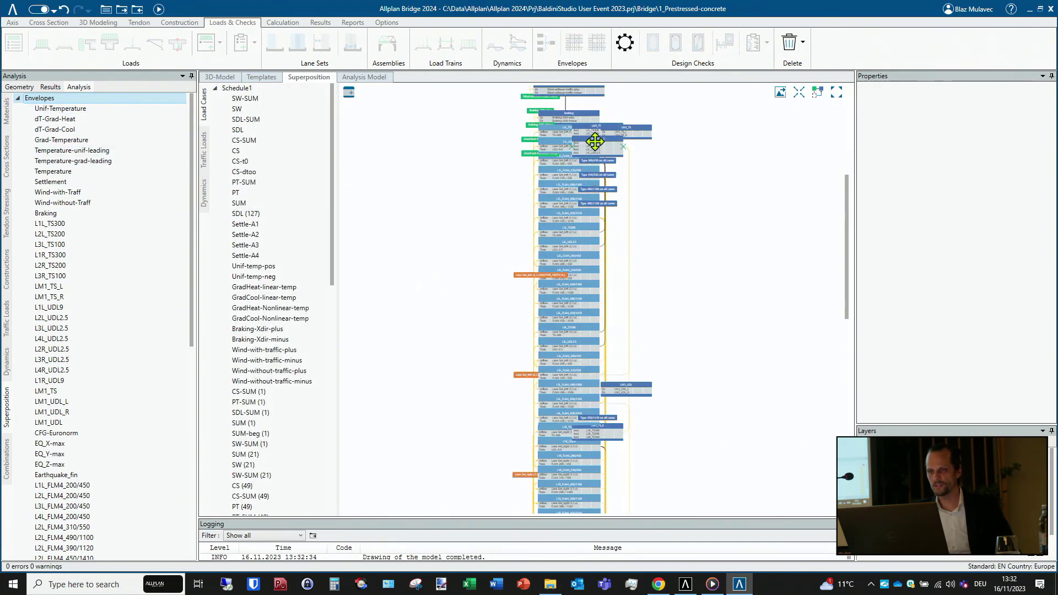
{"action": "scroll", "coordinate": [717, 257], "scroll_direction": "up", "scroll_amount": 2}
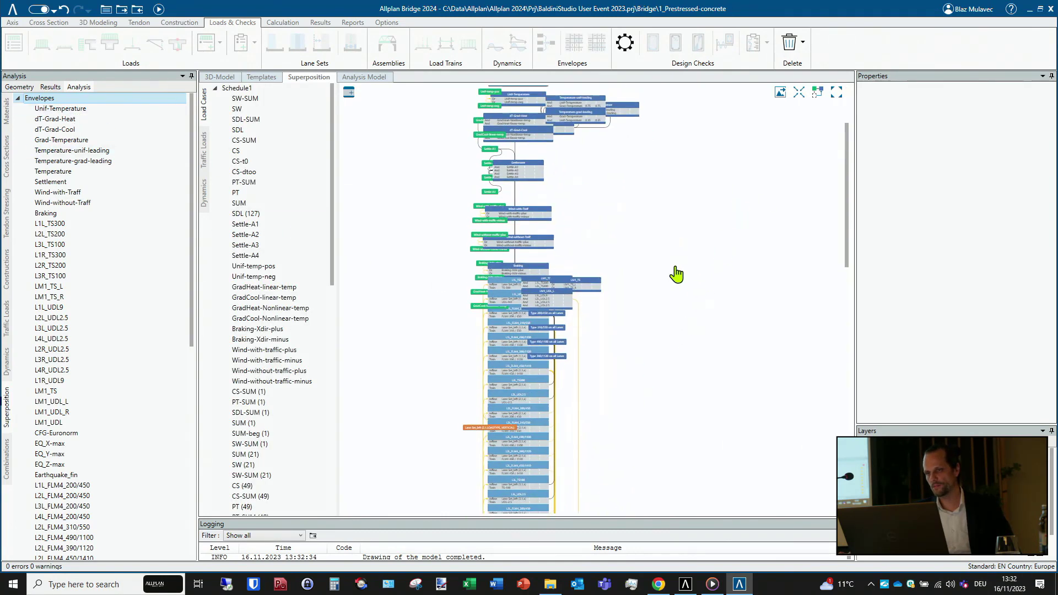
{"action": "scroll", "coordinate": [619, 237], "scroll_direction": "up", "scroll_amount": 1}
{"action": "scroll", "coordinate": [556, 160], "scroll_direction": "up", "scroll_amount": 3}
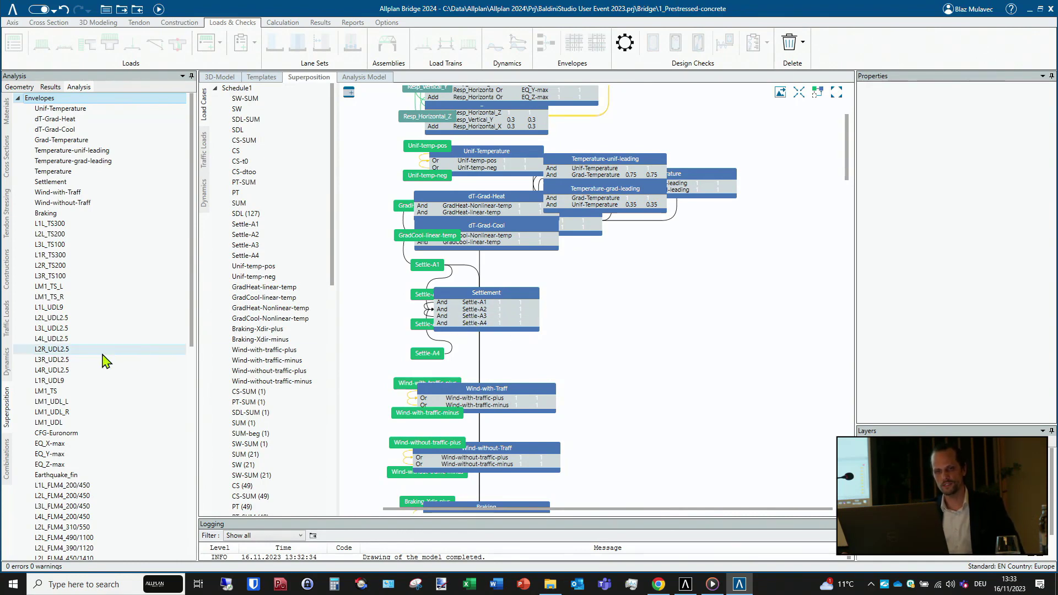
- View Combination Table 1, and examine the stress diagram Diagram 1 of the DEFAULT results on the analysis model
{"action": "left_click", "coordinate": [7, 461]}
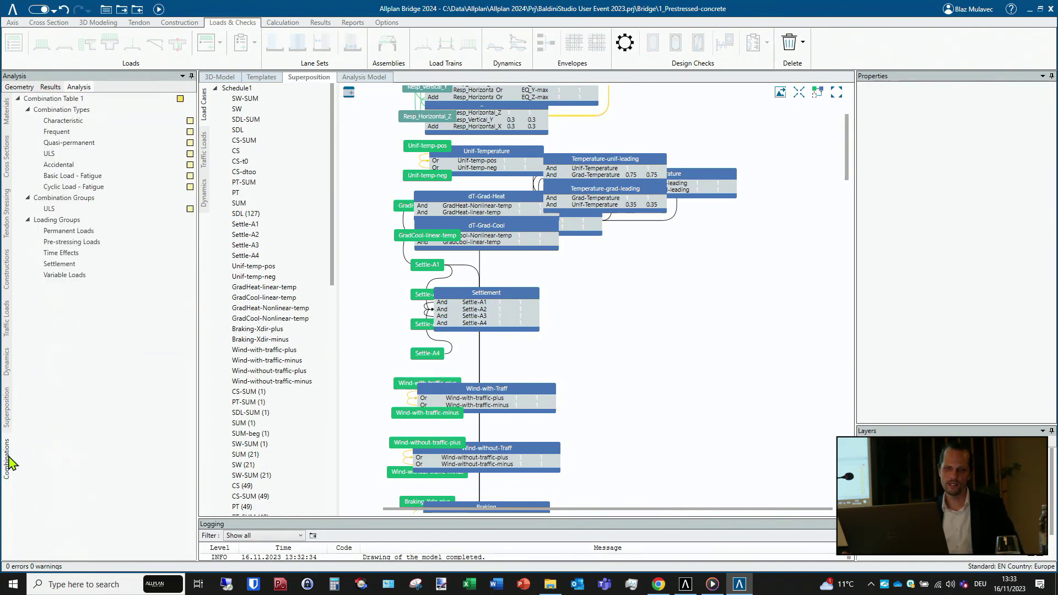
{"action": "double_click", "coordinate": [74, 99]}
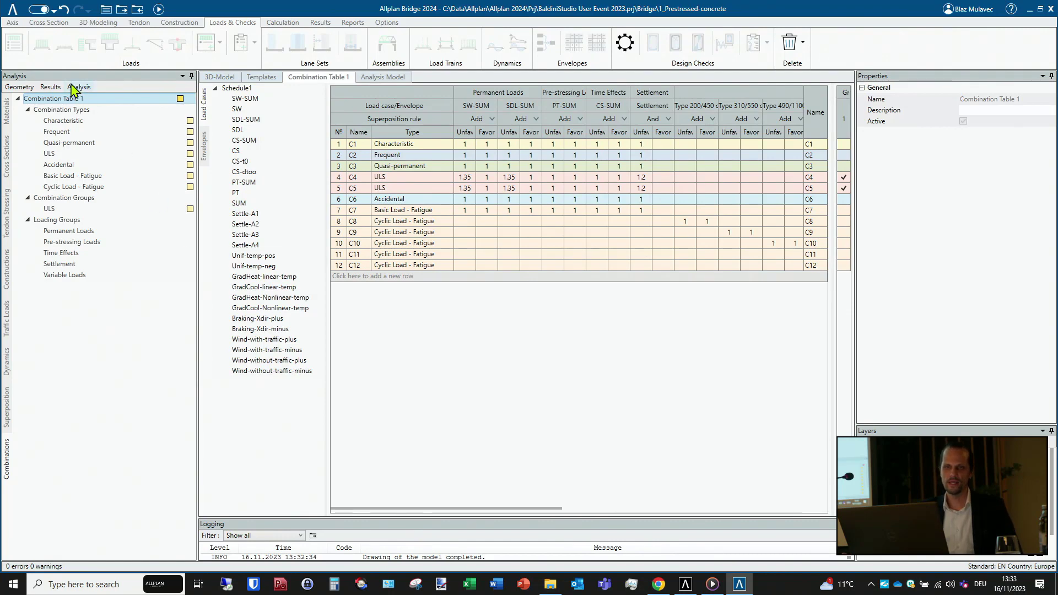
{"action": "left_click", "coordinate": [50, 88]}
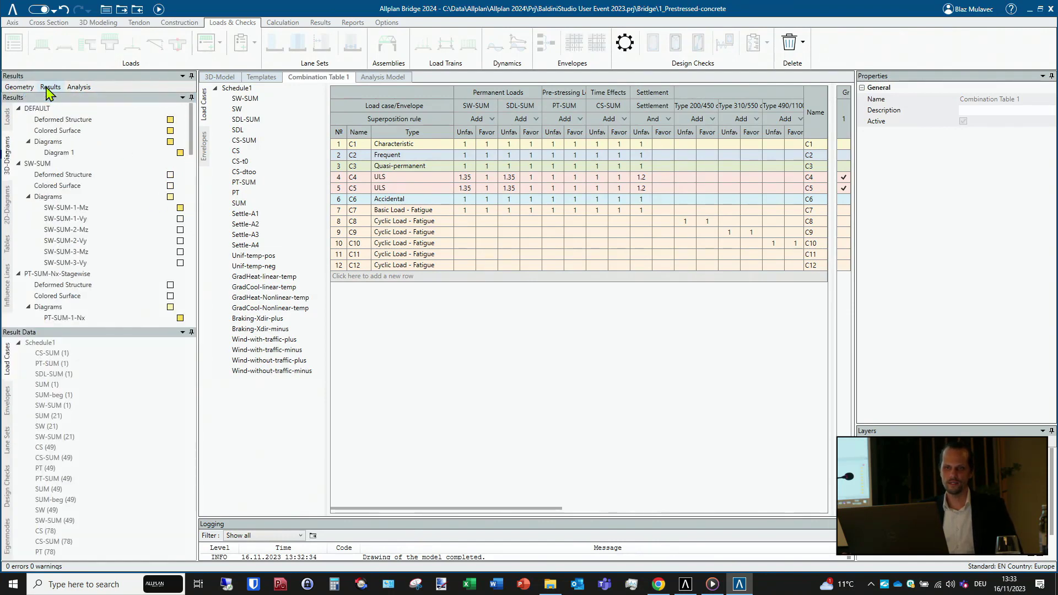
{"action": "left_click", "coordinate": [74, 153]}
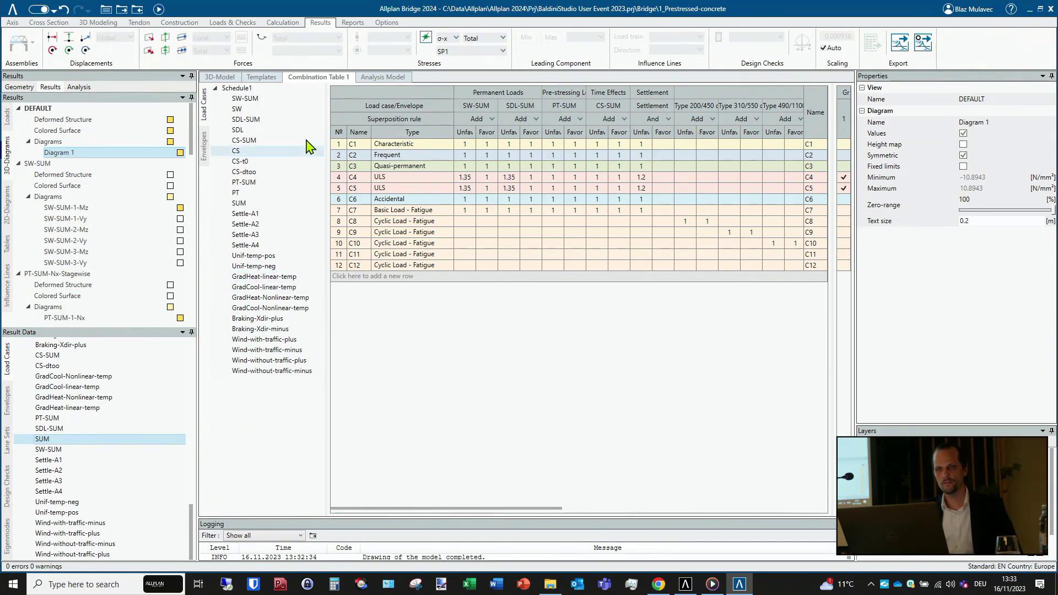
{"action": "left_click", "coordinate": [380, 78]}
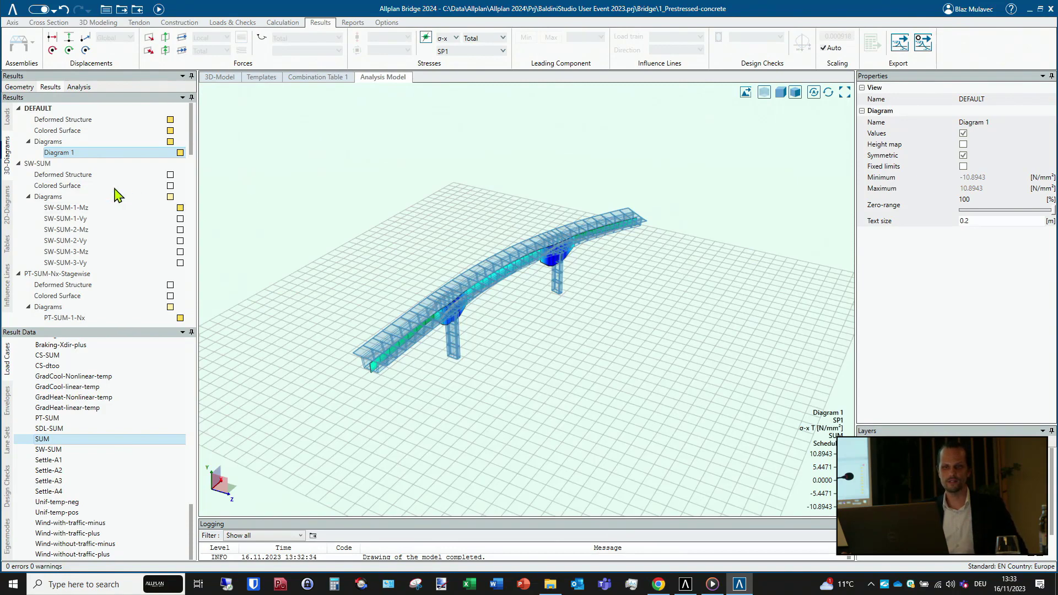
{"action": "middle_click_drag", "start_coordinate": [582, 415], "coordinate": [469, 419]}
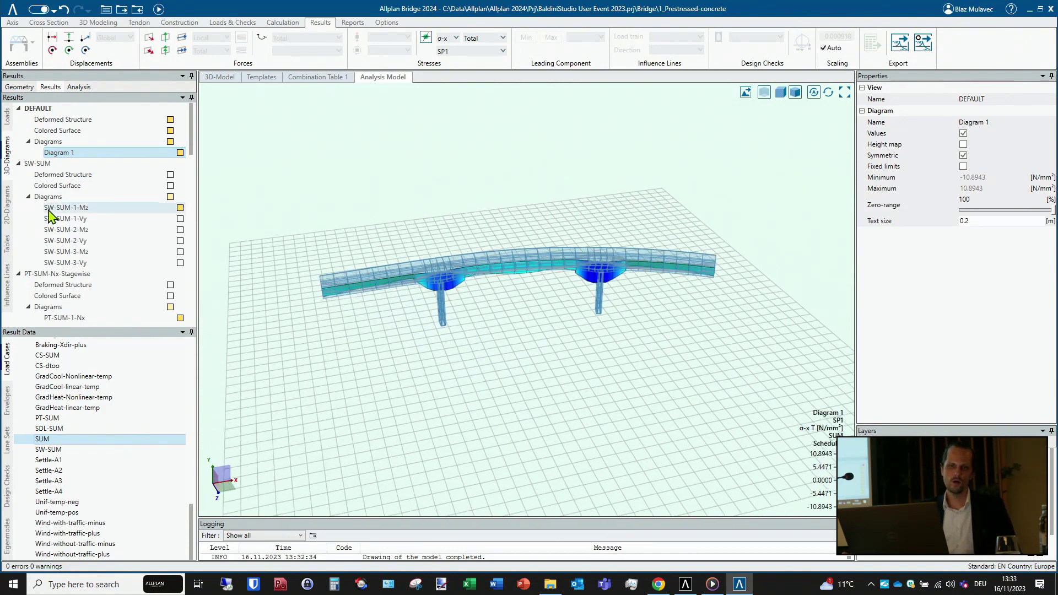
- View the SW-SUM 2D result diagram and the tabulated Stresses results
{"action": "left_click", "coordinate": [8, 205]}
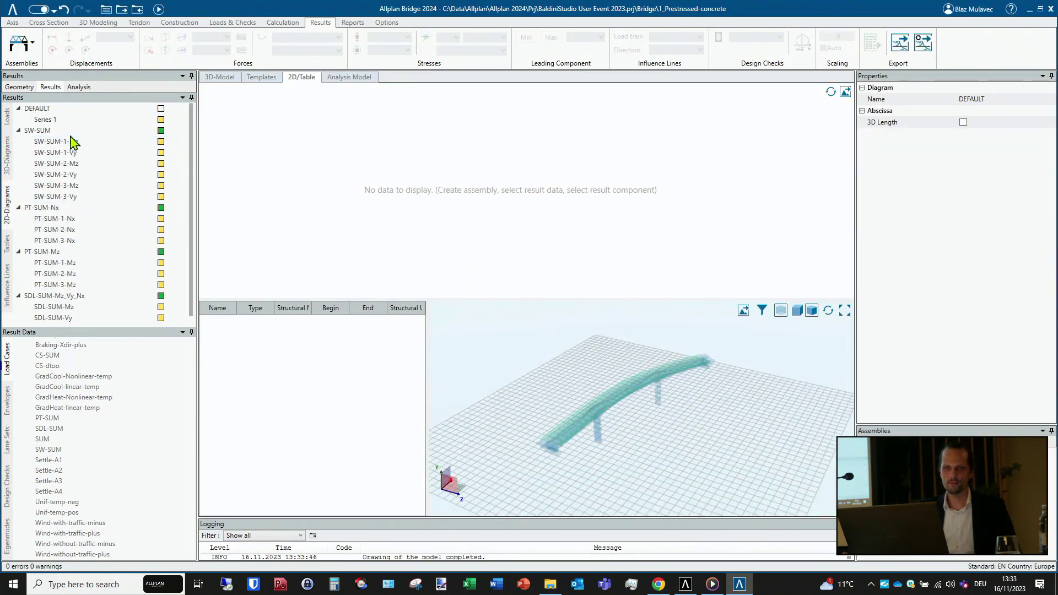
{"action": "left_click", "coordinate": [67, 132]}
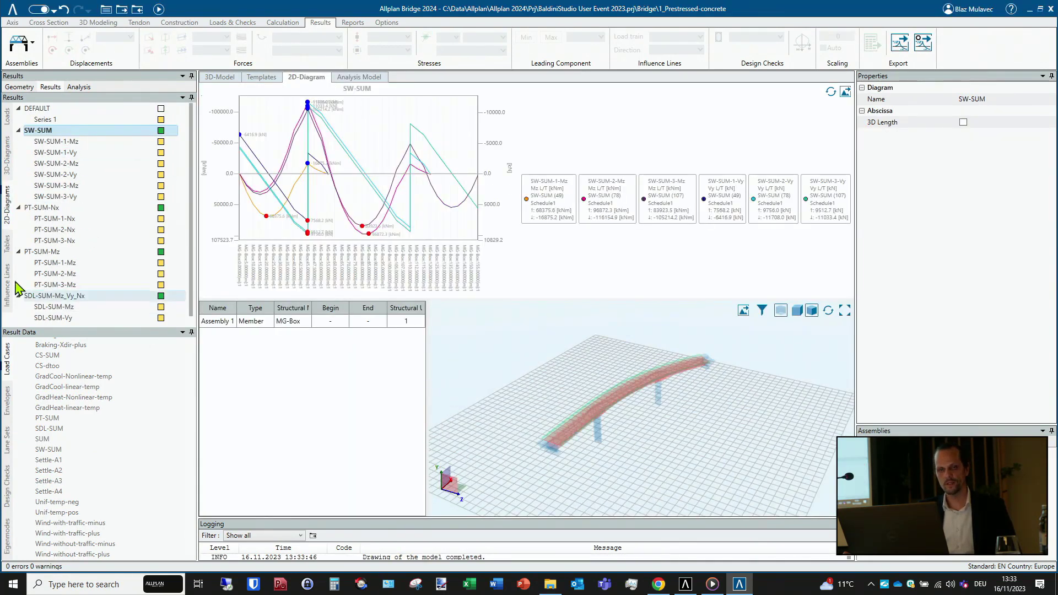
{"action": "left_click", "coordinate": [7, 244]}
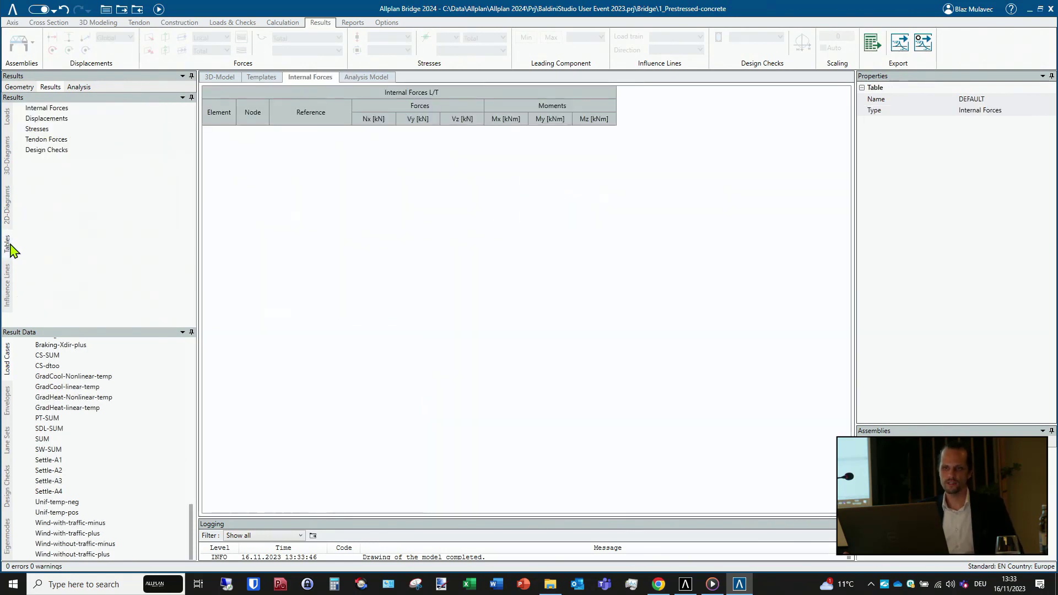
{"action": "left_click", "coordinate": [47, 131]}
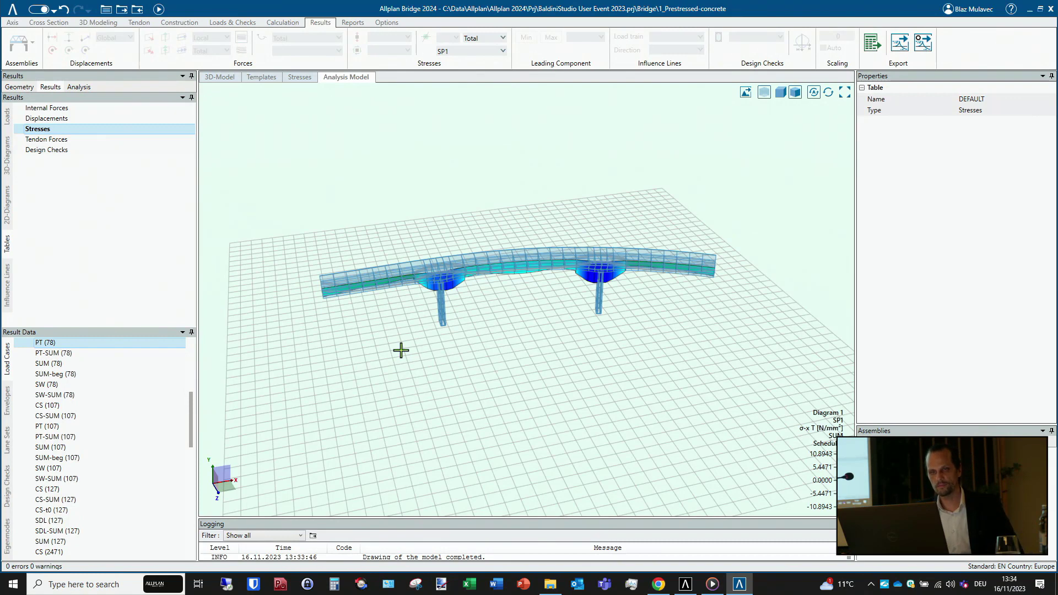
- Open the 2_Retaining_Wall project and recalculate it to generate the 3D model
{"action": "left_click", "coordinate": [11, 11]}
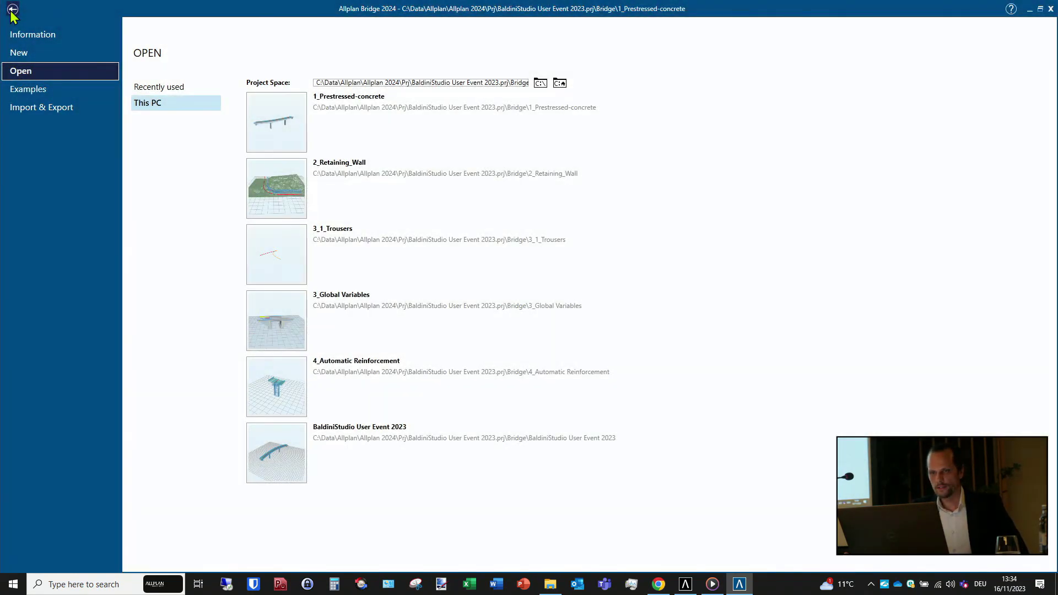
{"action": "left_click", "coordinate": [265, 194]}
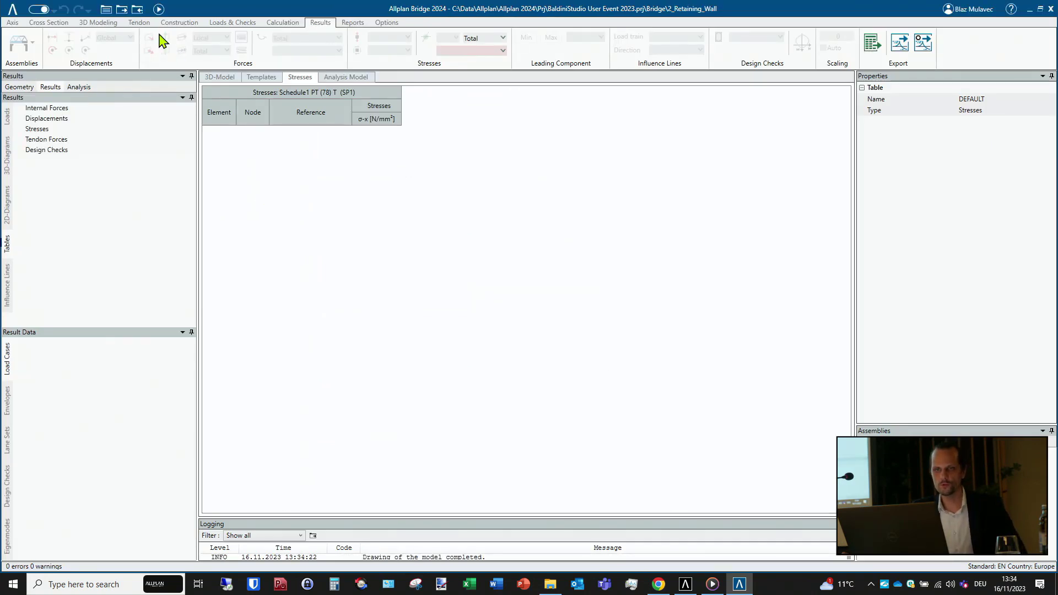
{"action": "left_click", "coordinate": [158, 9]}
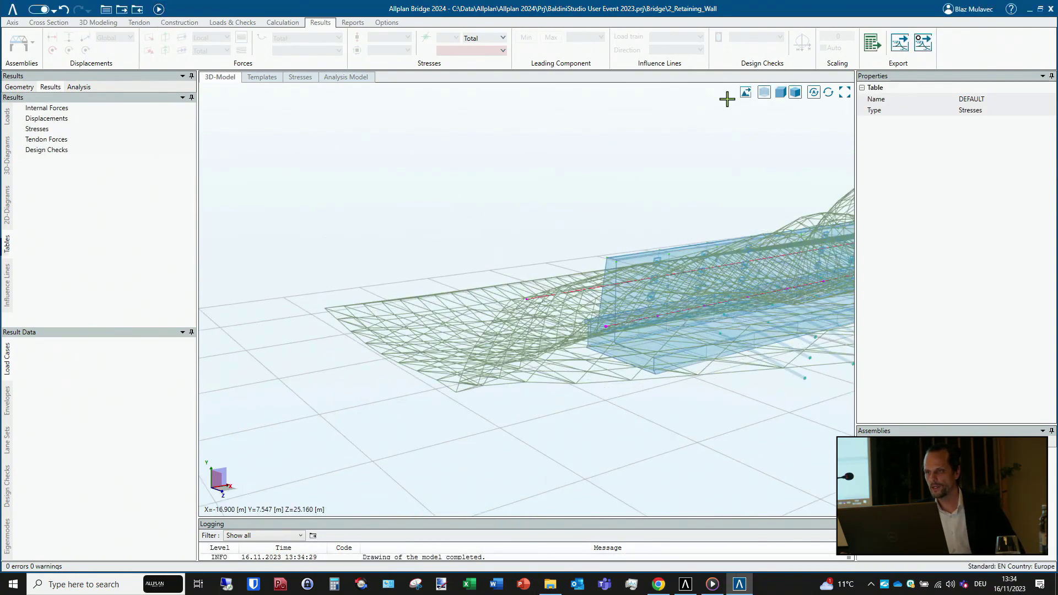
- Show the retaining wall model opaque, hide the ground grid and display the terrain areas
{"action": "left_click", "coordinate": [764, 92]}
{"action": "middle_click_drag", "start_coordinate": [489, 366], "coordinate": [524, 419]}
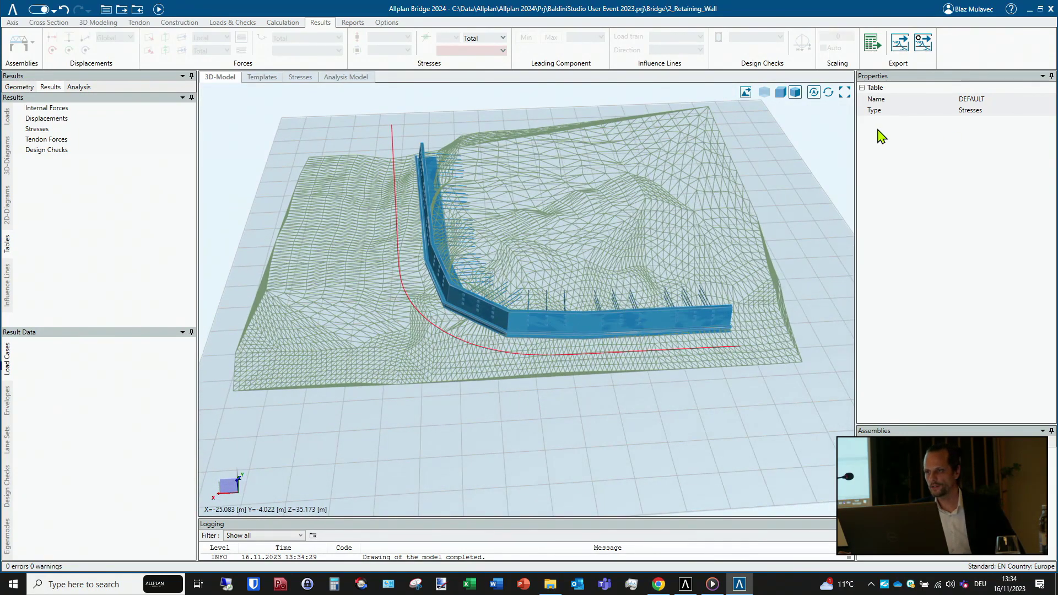
{"action": "left_click", "coordinate": [822, 124]}
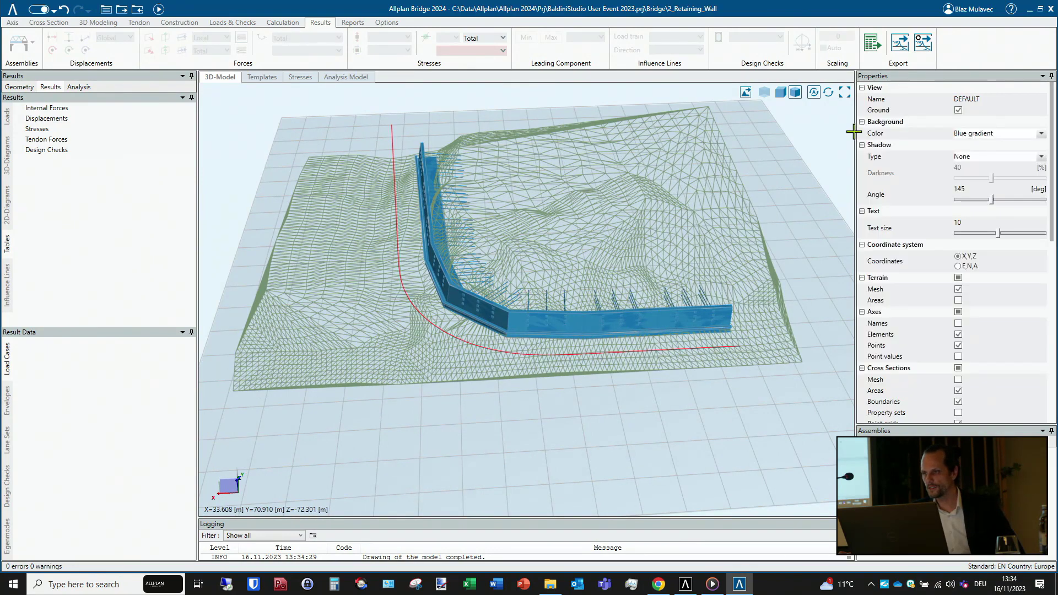
{"action": "left_click", "coordinate": [958, 110]}
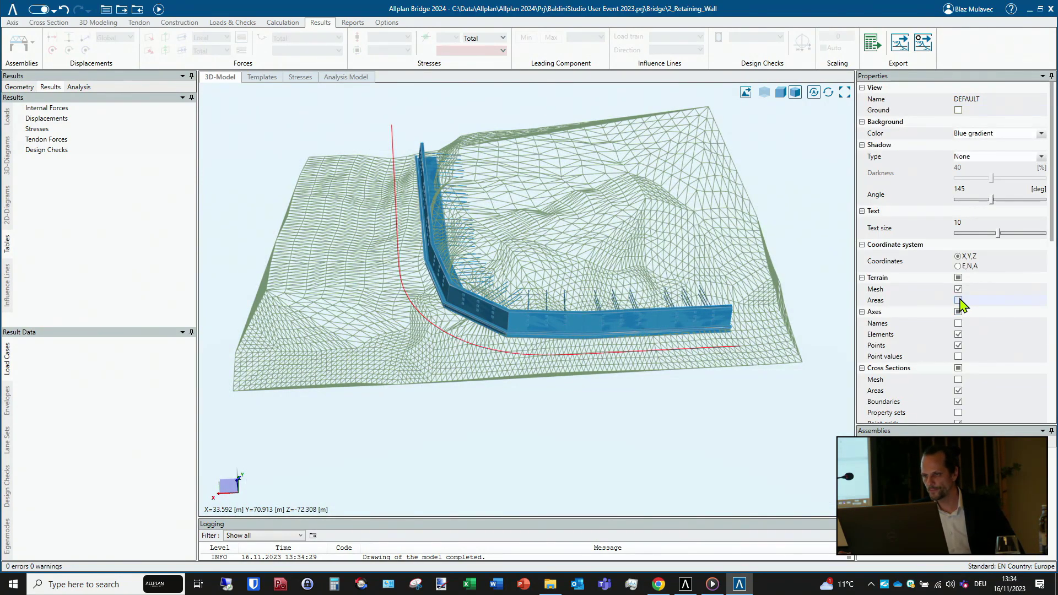
{"action": "left_click", "coordinate": [959, 300]}
{"action": "middle_click_drag", "start_coordinate": [456, 416], "coordinate": [439, 428]}
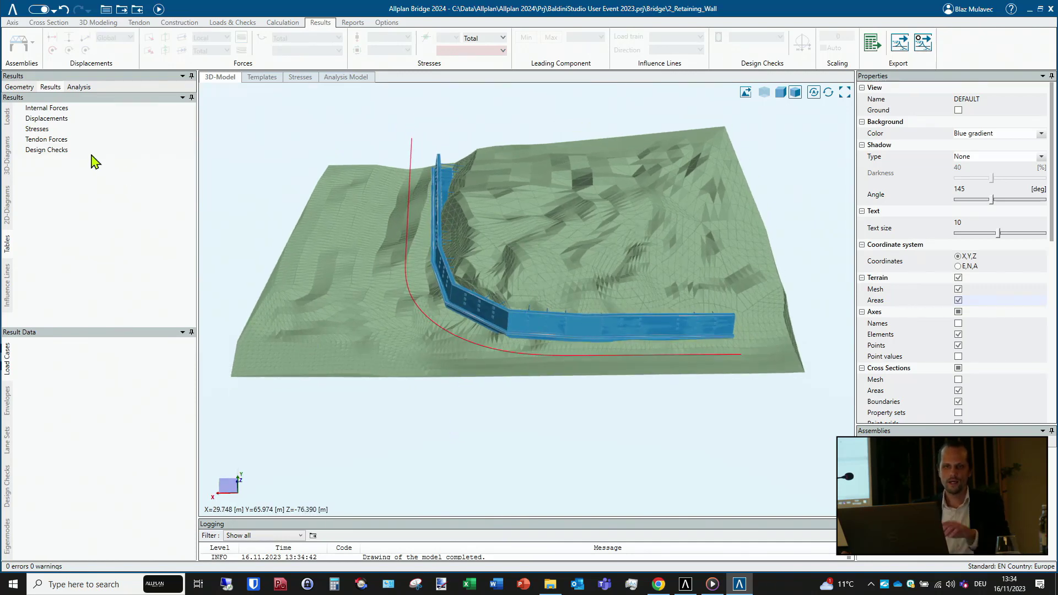
- Examine the terrain's Surface 1 and the plan of Axis 1 in the model structure, and return to the 3D model
{"action": "left_click", "coordinate": [22, 87]}
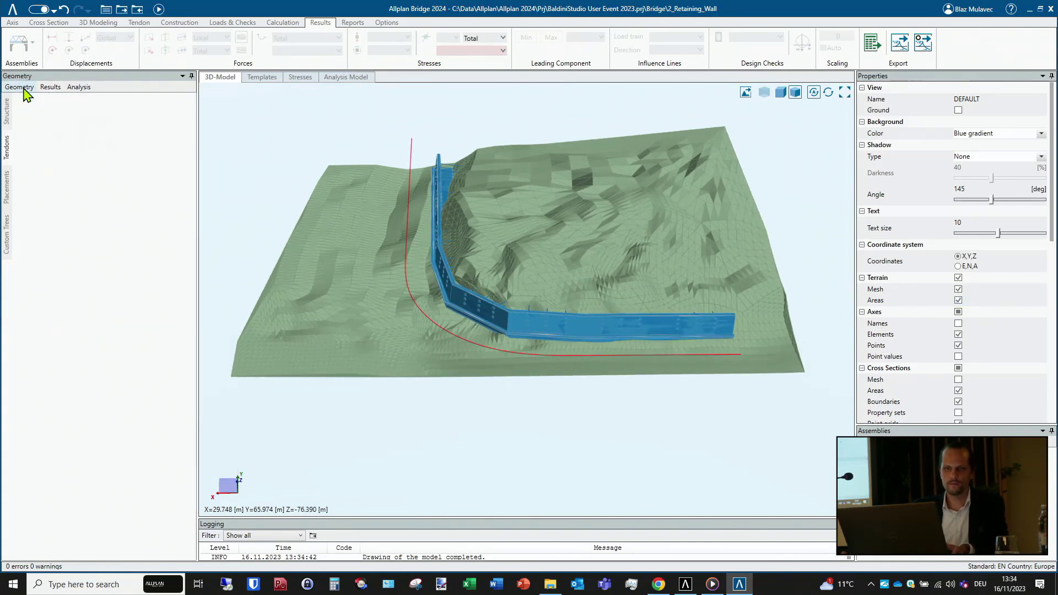
{"action": "left_click", "coordinate": [7, 114]}
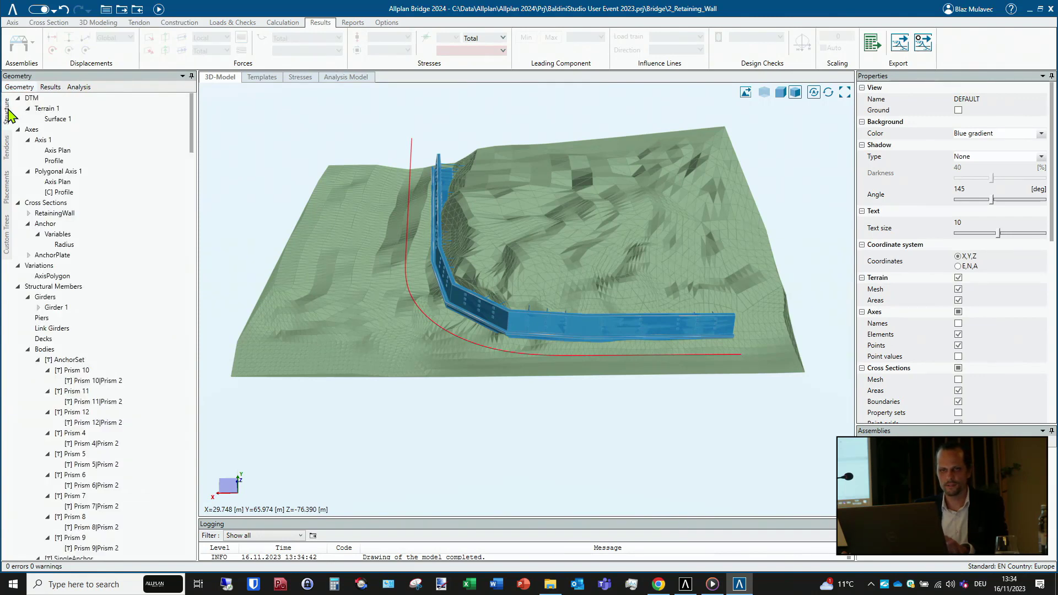
{"action": "left_click", "coordinate": [66, 120]}
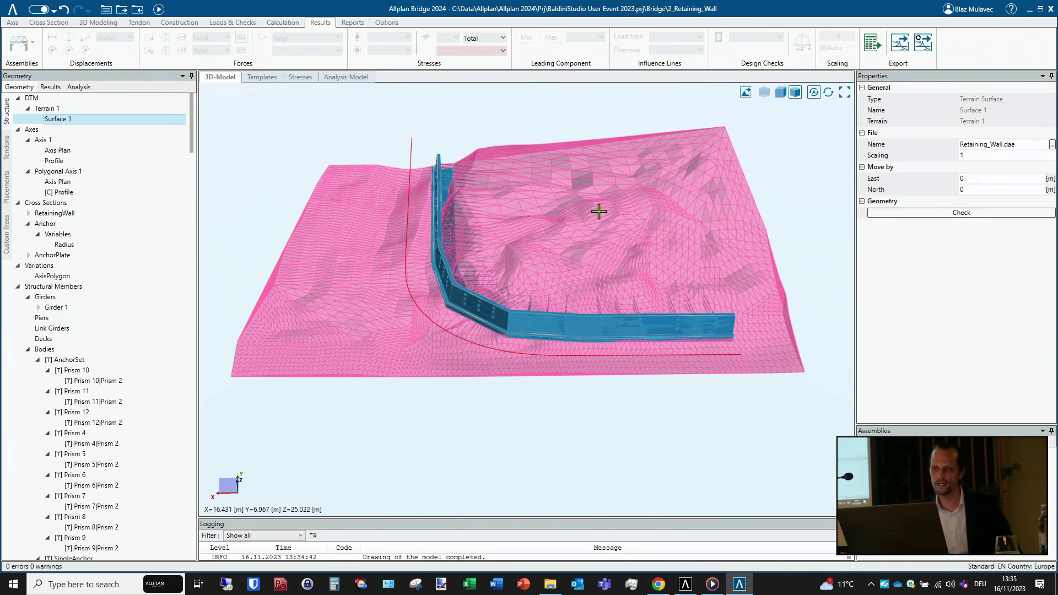
{"action": "left_click", "coordinate": [51, 145]}
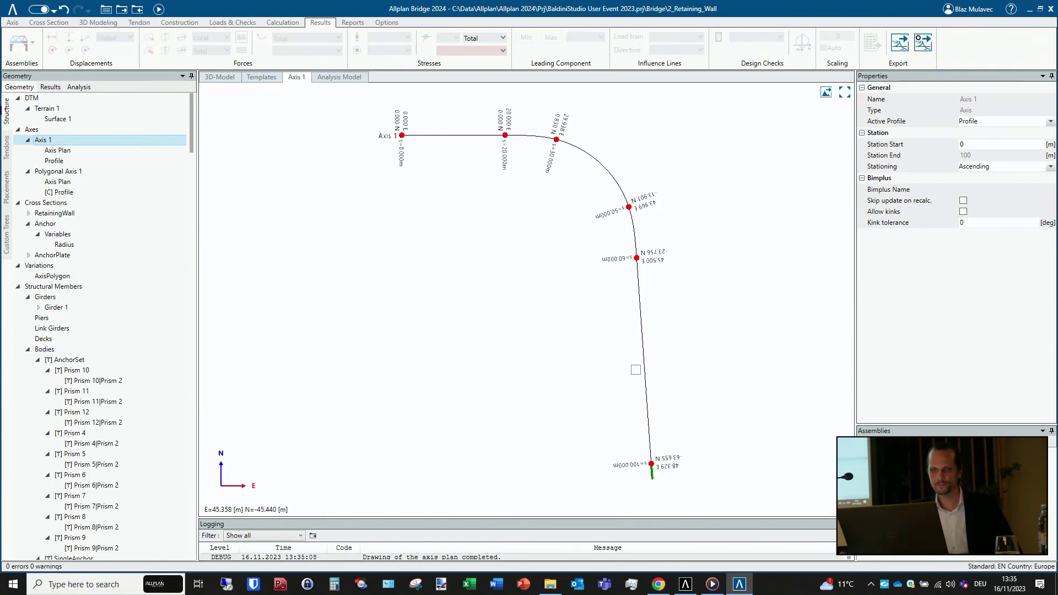
{"action": "left_click", "coordinate": [220, 77]}
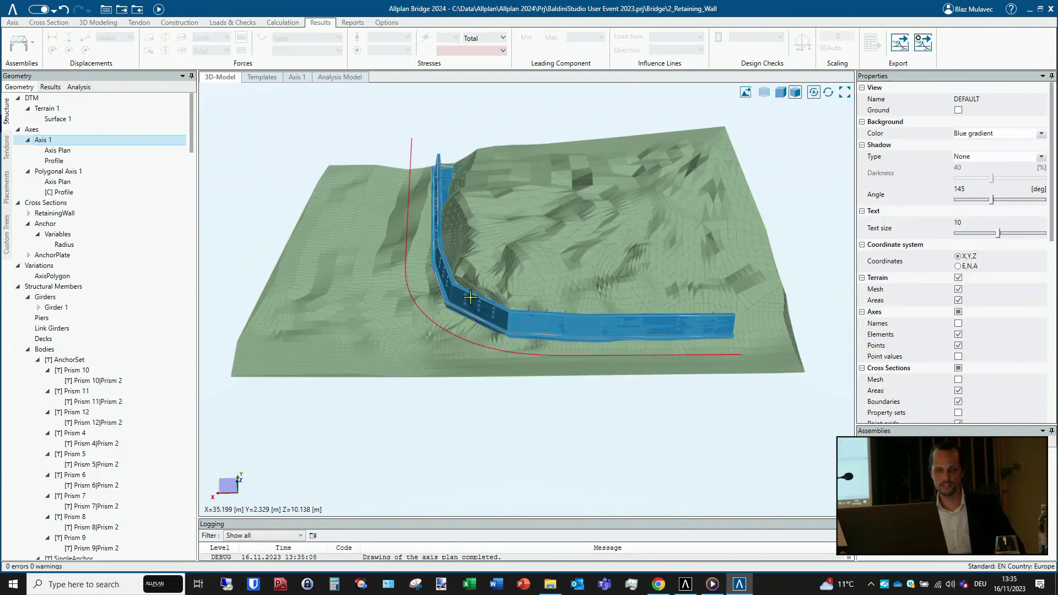
- Review the reference settings of Polygonal Axis 1, its copied profile and the profile of Axis 1
{"action": "right_click", "coordinate": [63, 176]}
{"action": "key", "text": "Escape"}
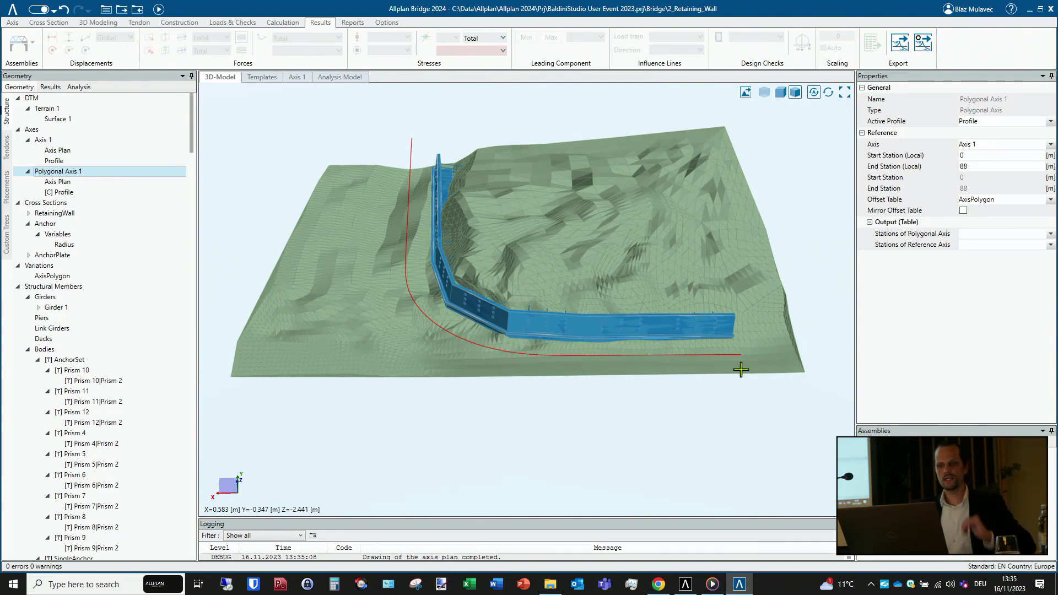
{"action": "left_click", "coordinate": [64, 193]}
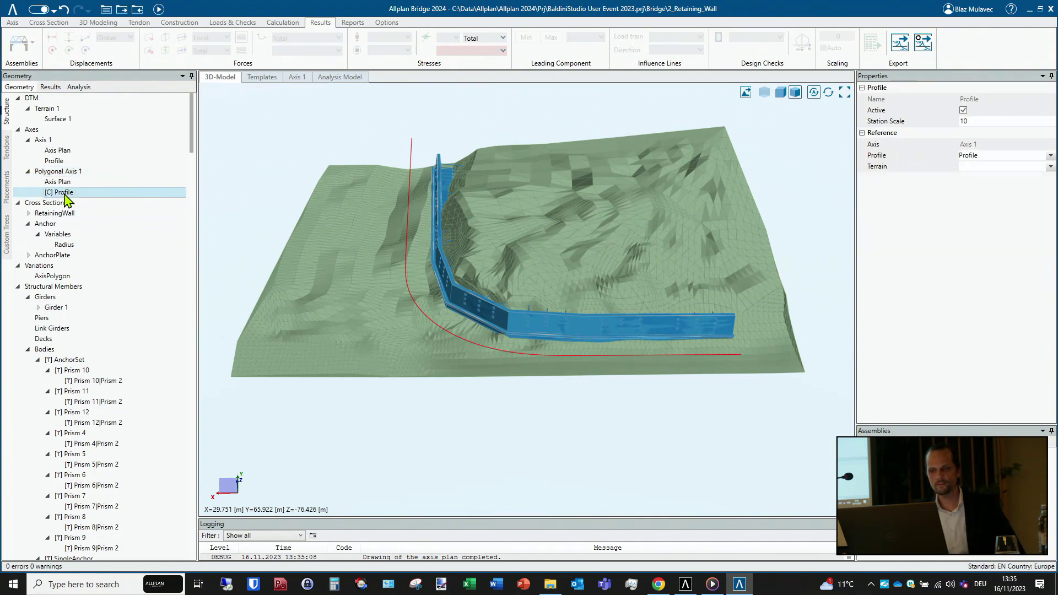
{"action": "double_click", "coordinate": [64, 193]}
{"action": "double_click", "coordinate": [55, 161]}
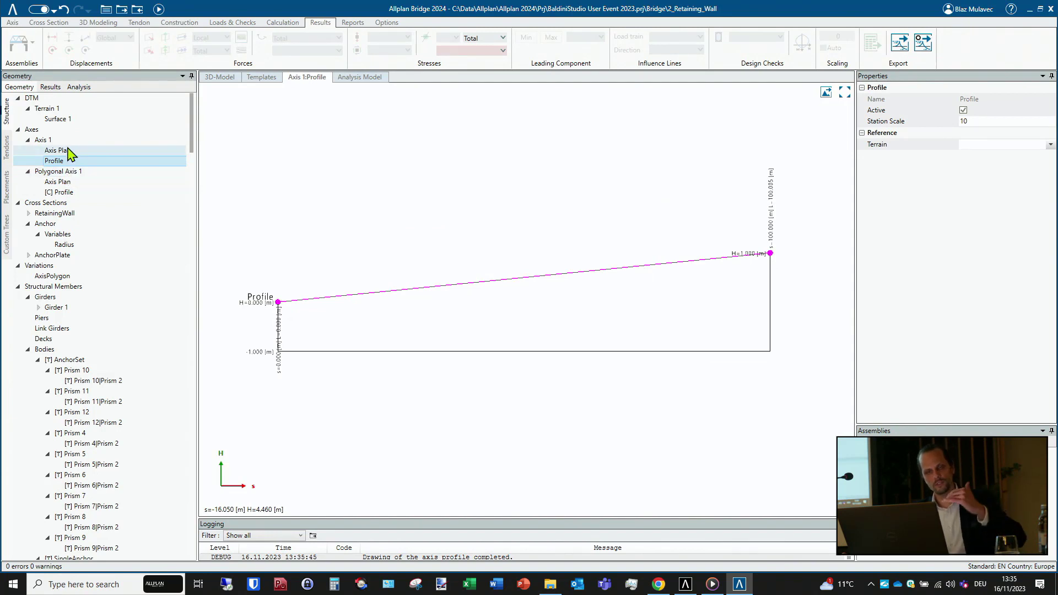
{"action": "left_click", "coordinate": [74, 172]}
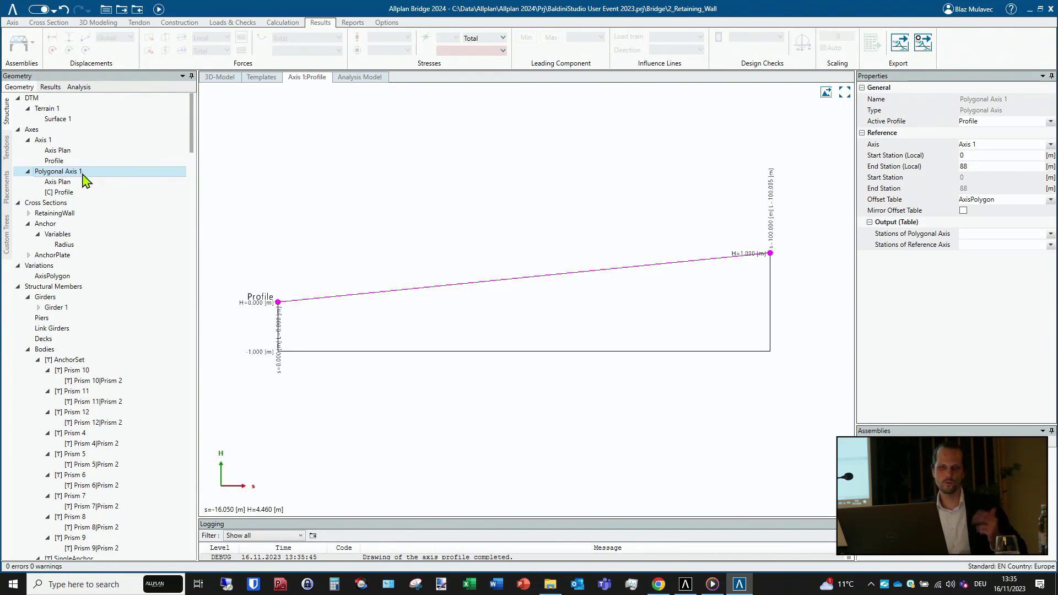
- Open the AxisPolygon variation table and examine its station and offset values
{"action": "left_click", "coordinate": [55, 276]}
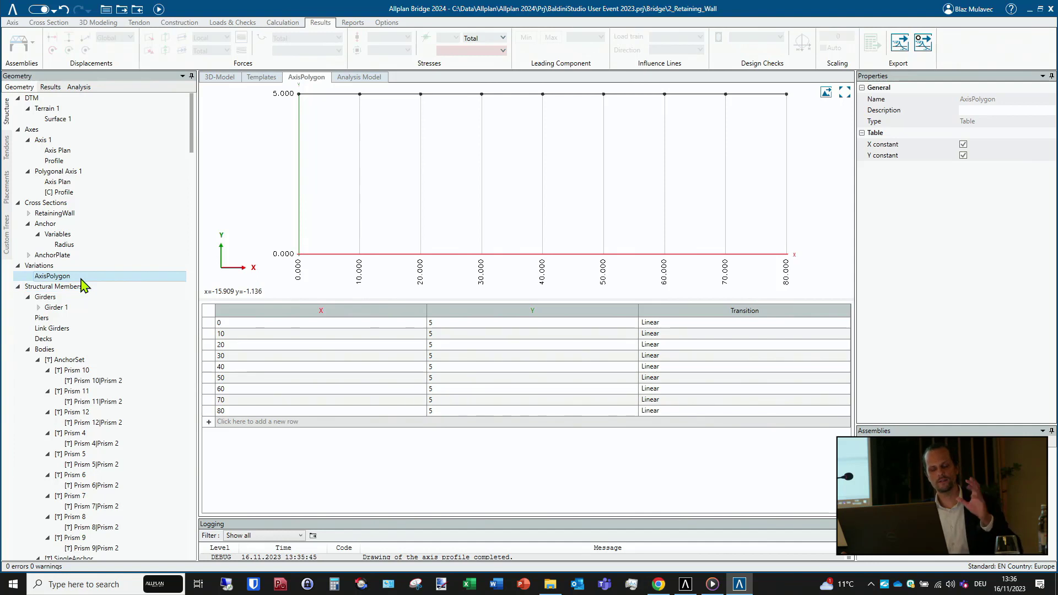
{"action": "left_click", "coordinate": [238, 325]}
{"action": "left_click", "coordinate": [238, 336]}
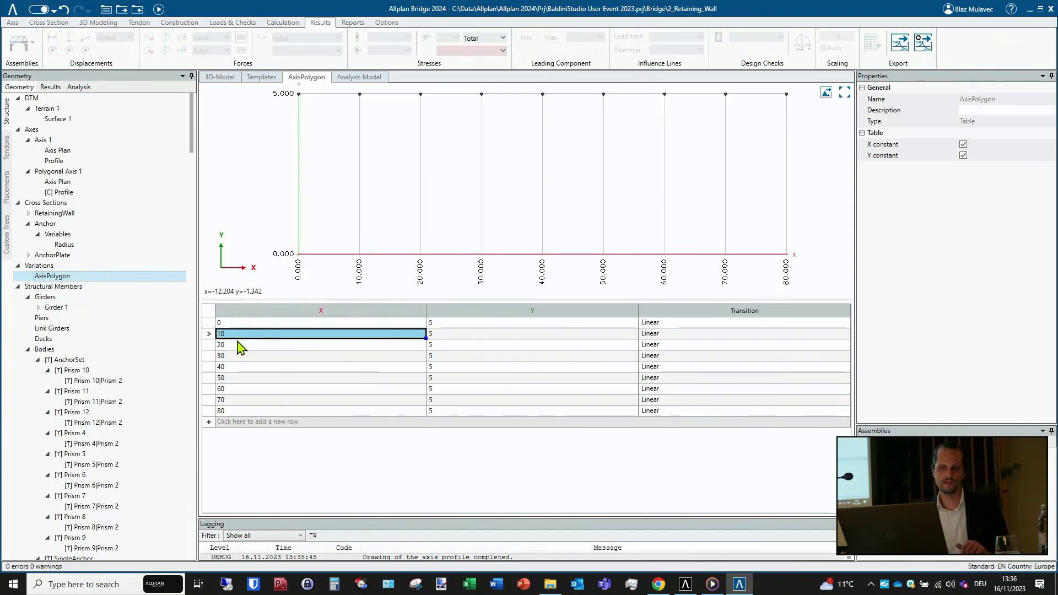
{"action": "left_click", "coordinate": [238, 345]}
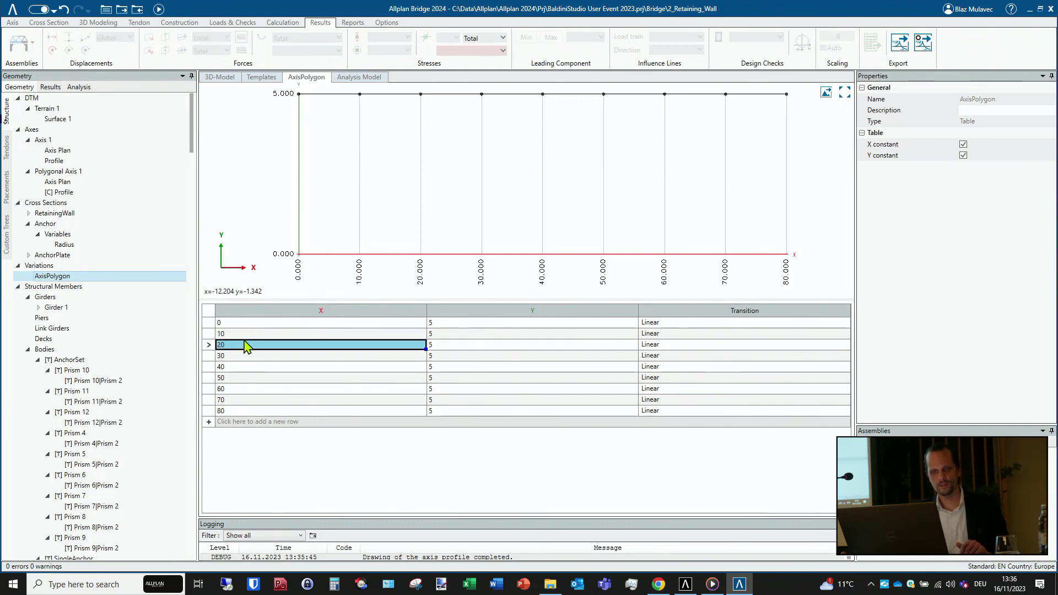
{"action": "left_click", "coordinate": [447, 322]}
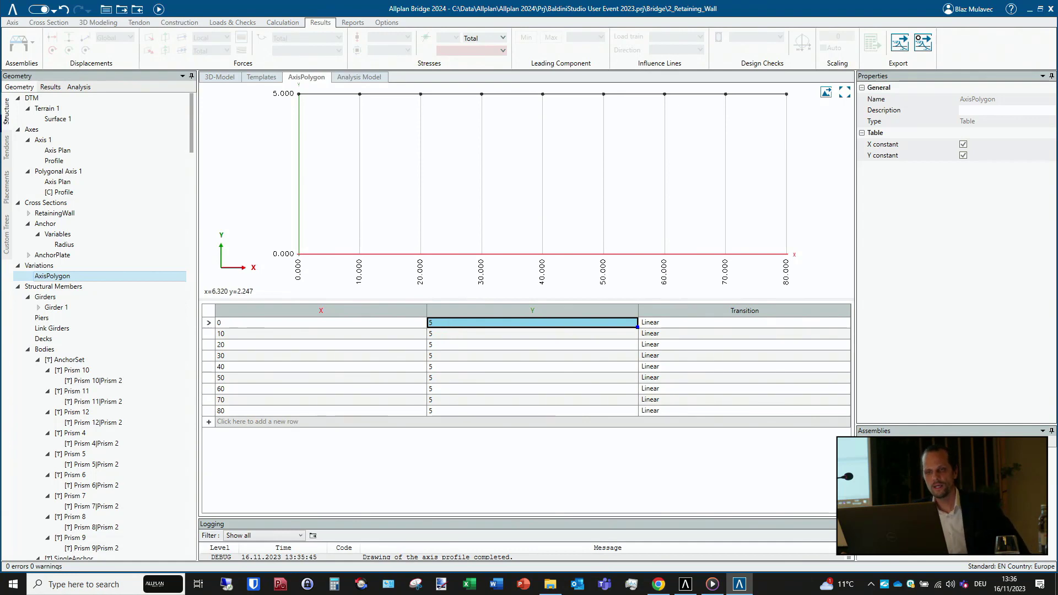
- Hide Girder 1 and RetainingWall Extraction Body 1 in the 3D model so only the terrain, axes and anchors are shown
{"action": "left_click", "coordinate": [222, 84]}
{"action": "right_click", "coordinate": [537, 116]}
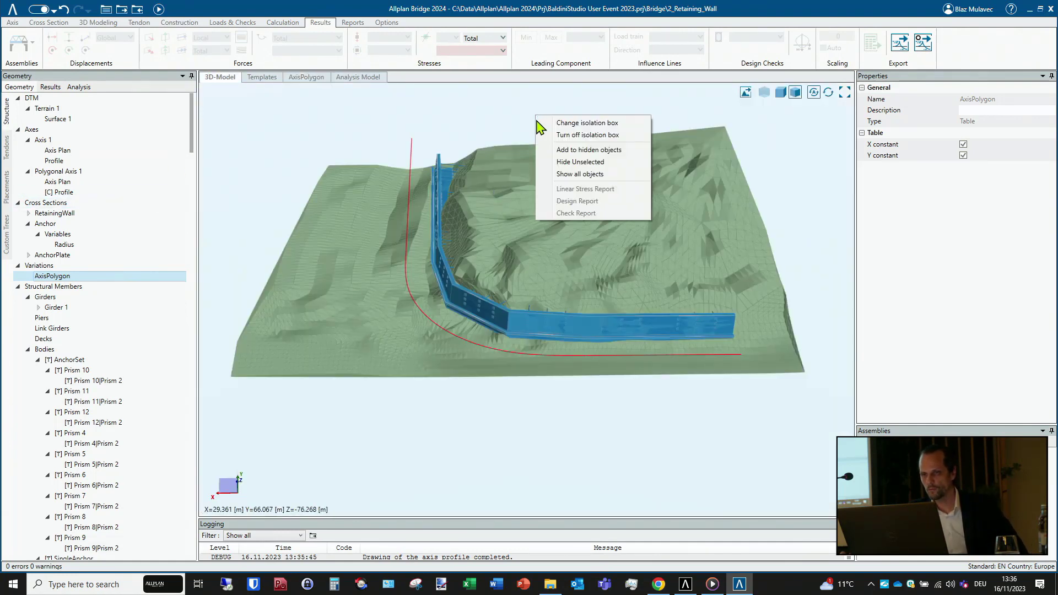
{"action": "left_click", "coordinate": [584, 149]}
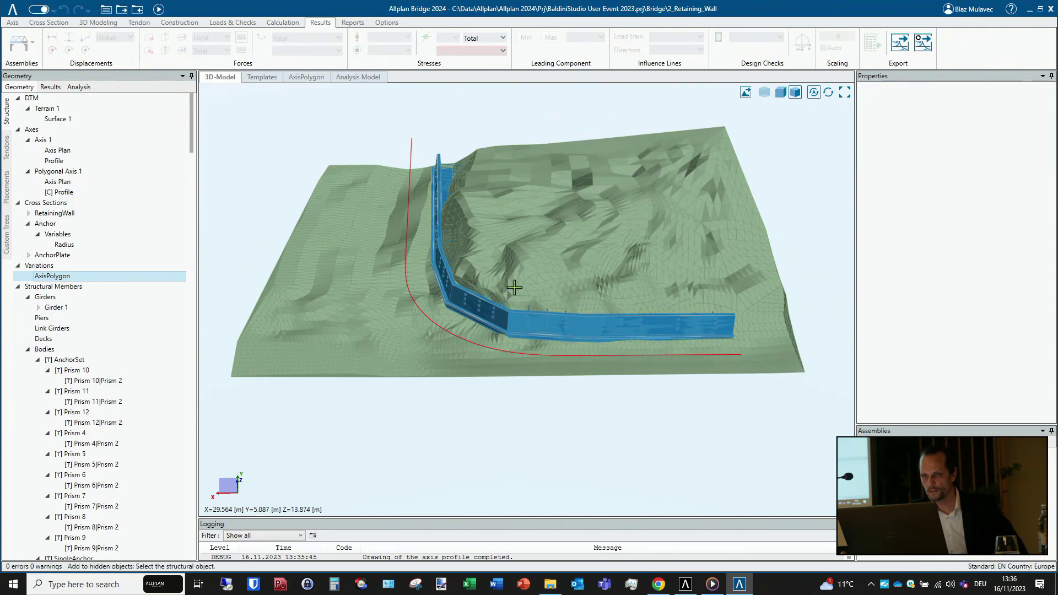
{"action": "left_click", "coordinate": [519, 332]}
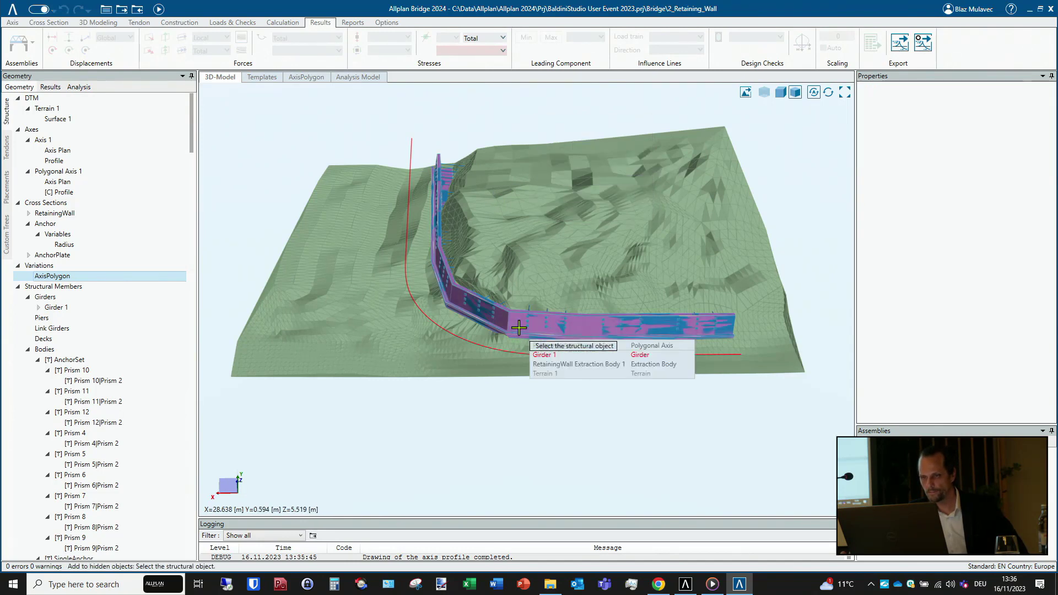
{"action": "left_click", "coordinate": [650, 355]}
{"action": "left_click", "coordinate": [646, 356]}
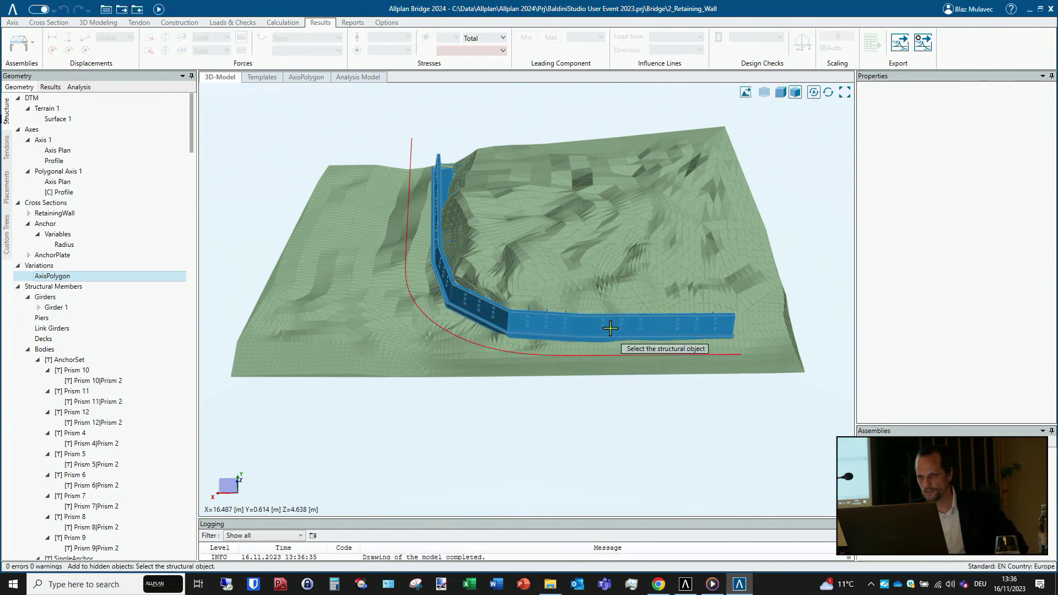
{"action": "left_click", "coordinate": [576, 332]}
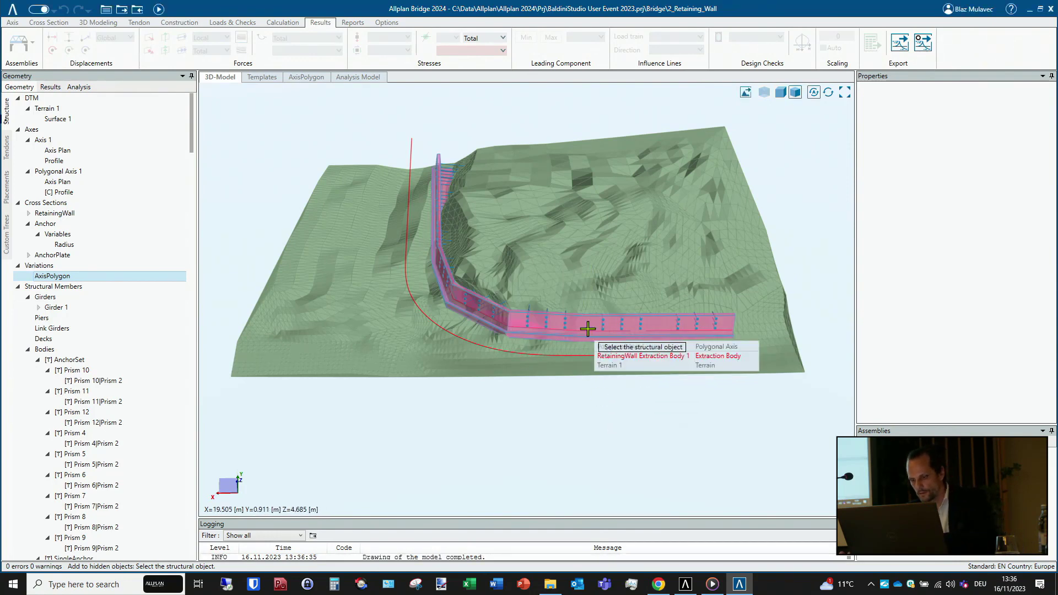
{"action": "left_click", "coordinate": [728, 356]}
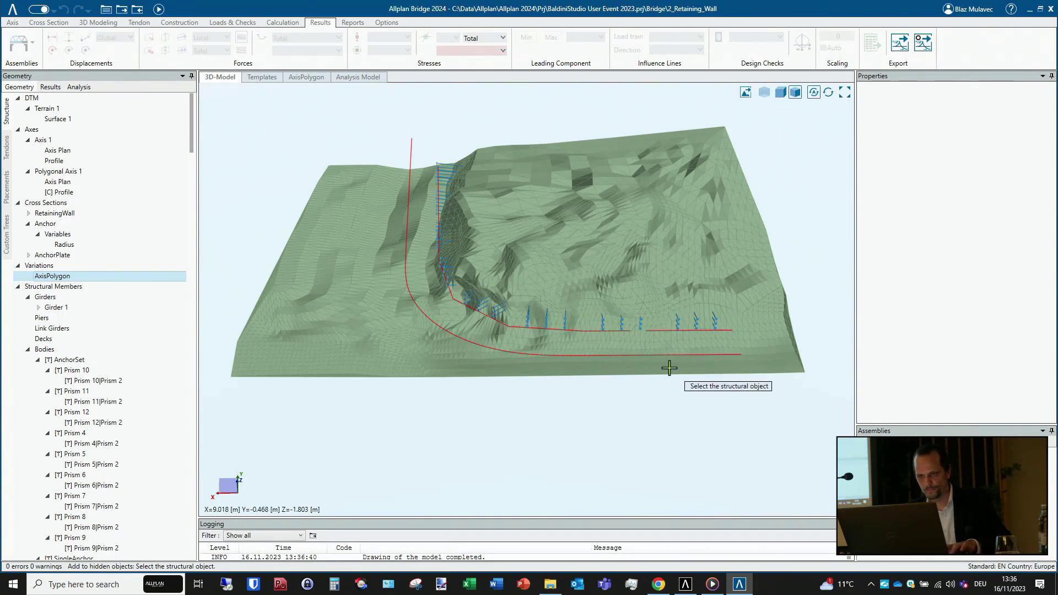
{"action": "key", "text": "Escape"}
- Examine how the polygonal axis and the anchors follow the curved axis across the terrain
{"action": "scroll", "coordinate": [500, 316], "scroll_direction": "up", "scroll_amount": 4}
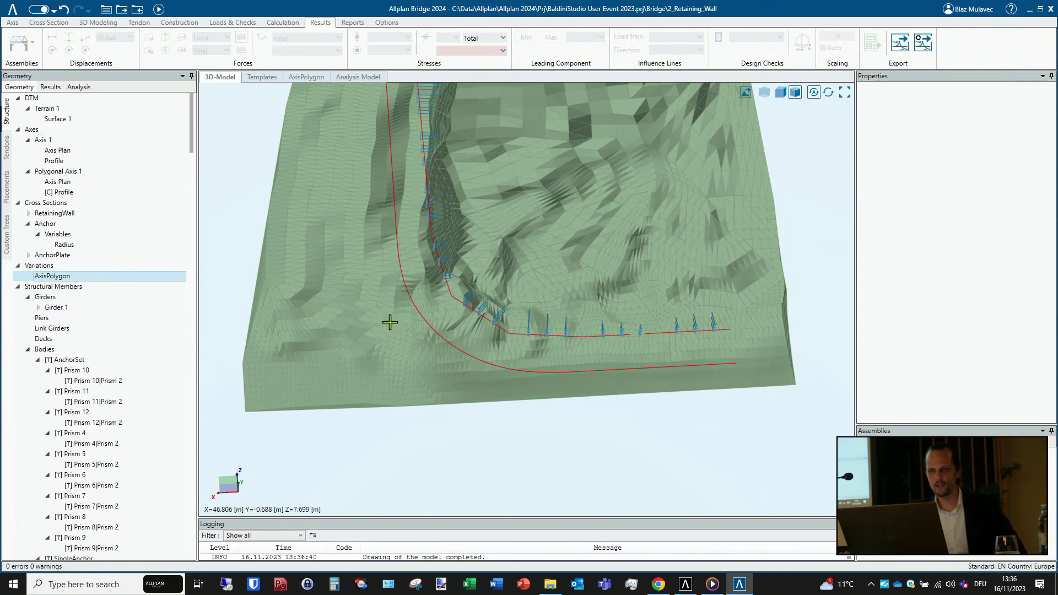
{"action": "scroll", "coordinate": [405, 312], "scroll_direction": "up", "scroll_amount": 2}
{"action": "middle_click_drag", "start_coordinate": [468, 269], "coordinate": [329, 309]}
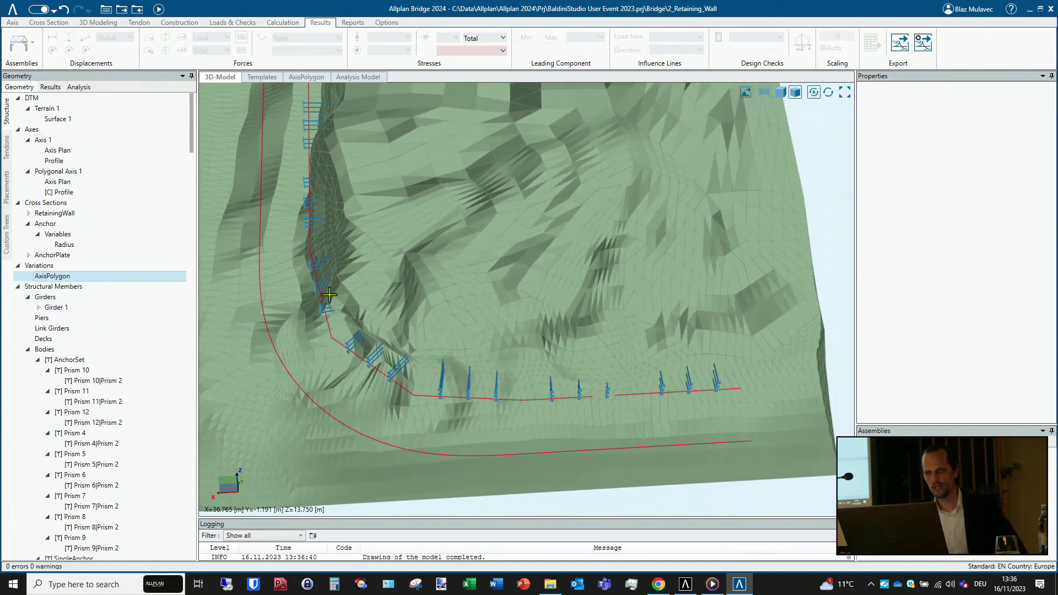
{"action": "scroll", "coordinate": [621, 403], "scroll_direction": "up", "scroll_amount": 3}
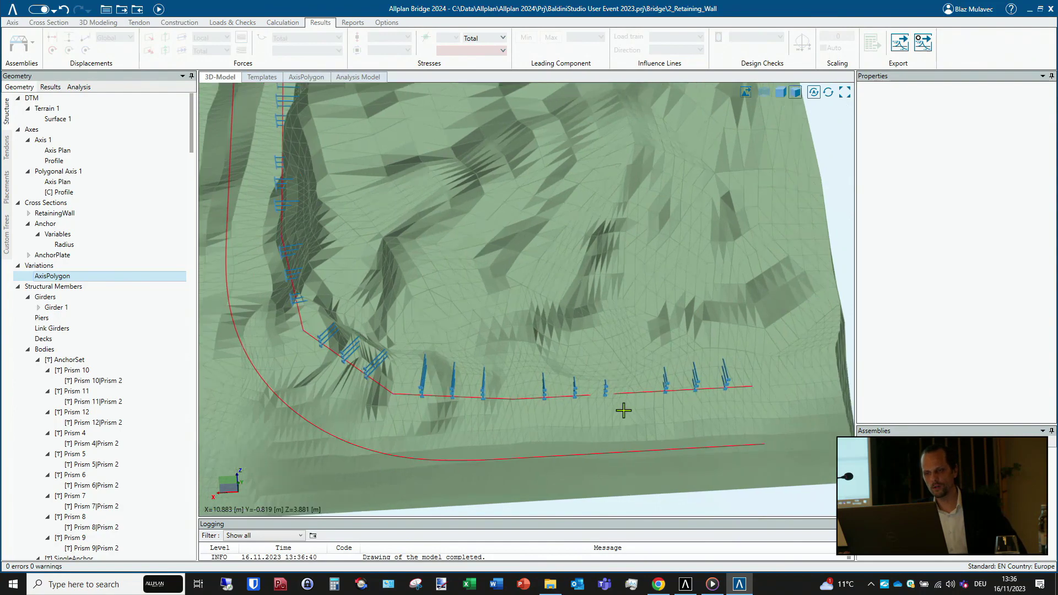
{"action": "middle_click_drag", "start_coordinate": [660, 403], "coordinate": [515, 306]}
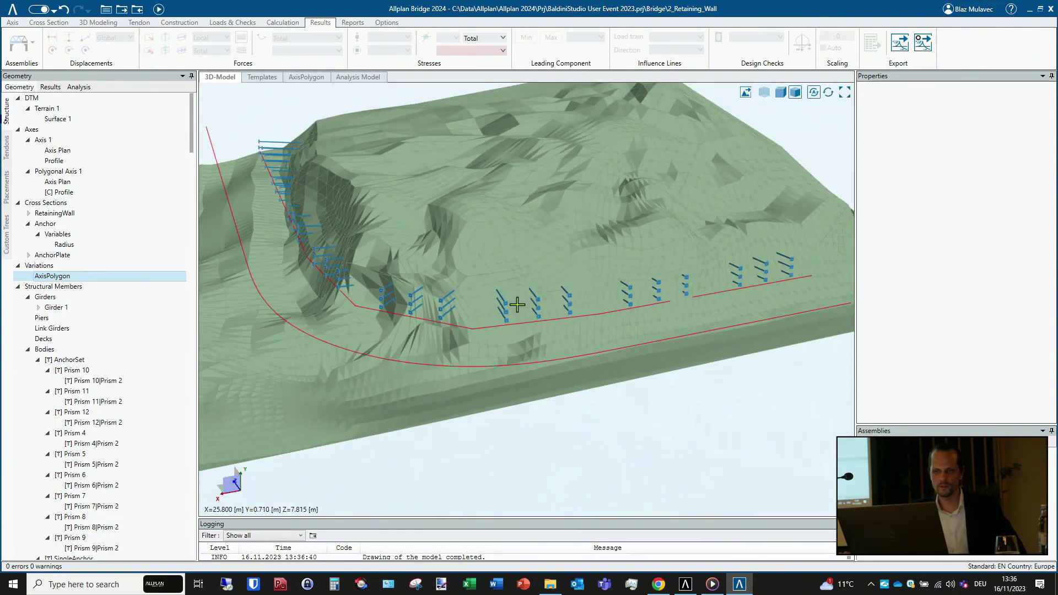
{"action": "middle_click_drag", "start_coordinate": [413, 321], "coordinate": [474, 335]}
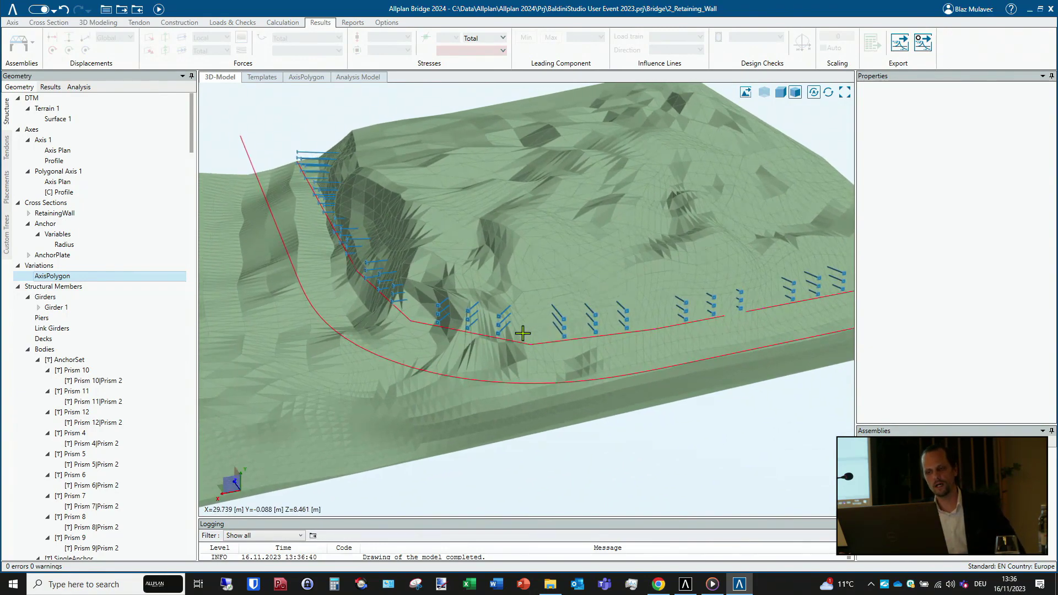
{"action": "scroll", "coordinate": [523, 333], "scroll_direction": "down", "scroll_amount": 5}
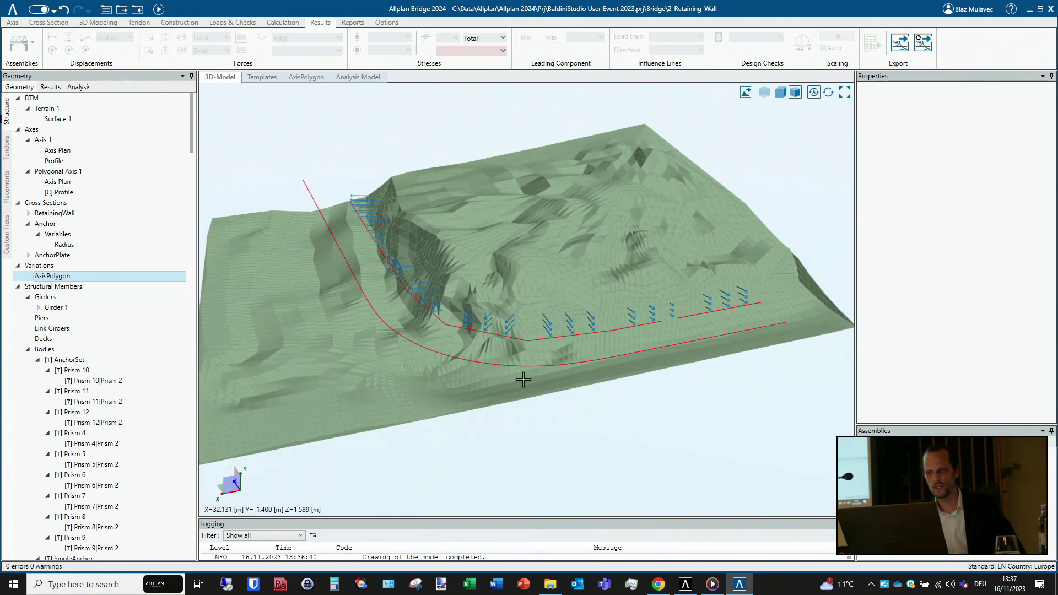
{"action": "middle_click_drag", "start_coordinate": [523, 380], "coordinate": [456, 350]}
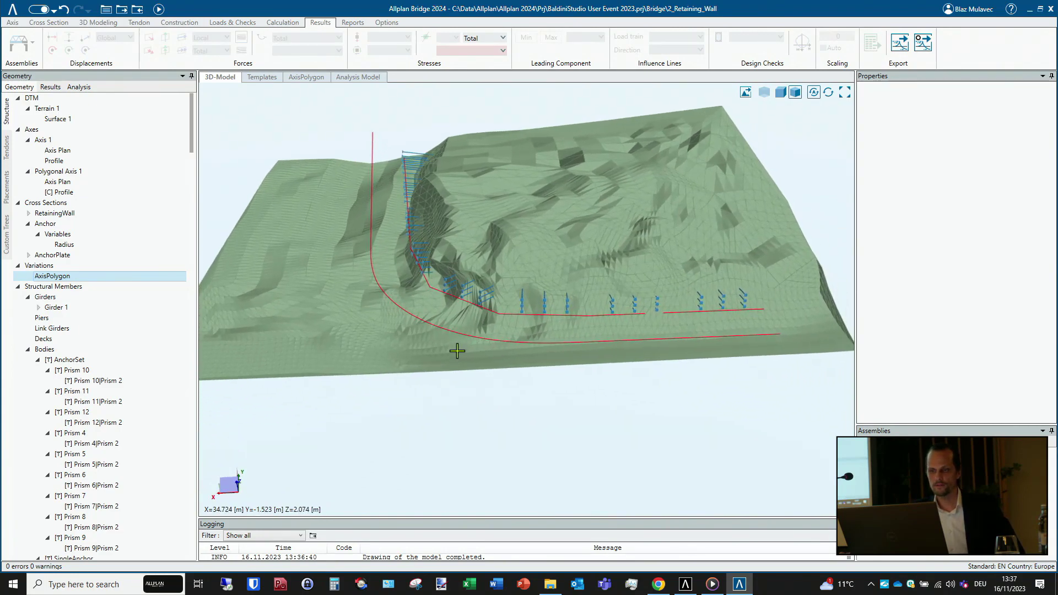
{"action": "middle_click_drag", "start_coordinate": [505, 406], "coordinate": [482, 392]}
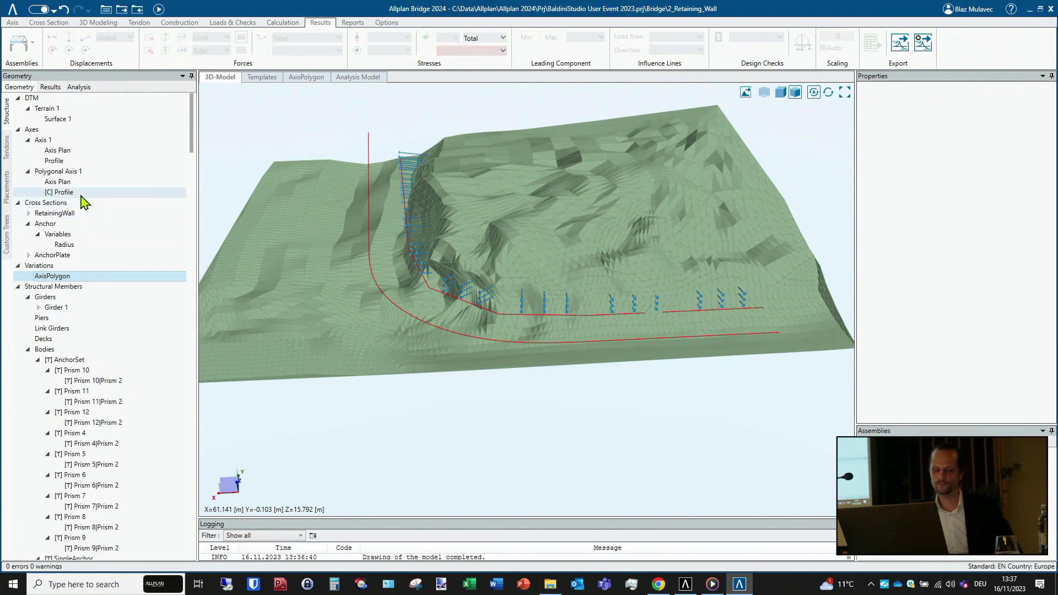
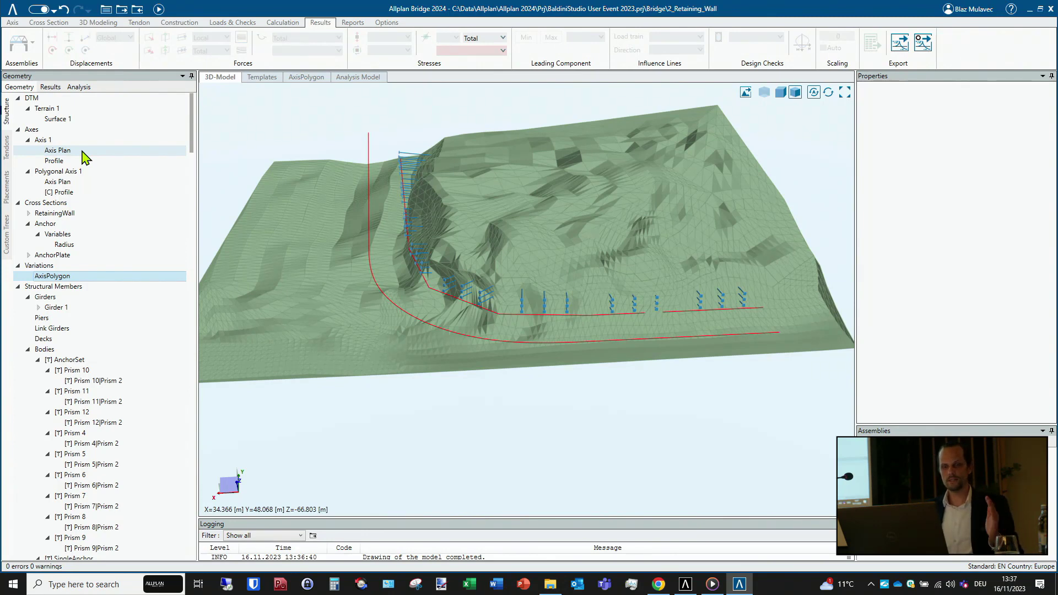
- Add a second profile to Axis 1 and open it
{"action": "right_click", "coordinate": [85, 158]}
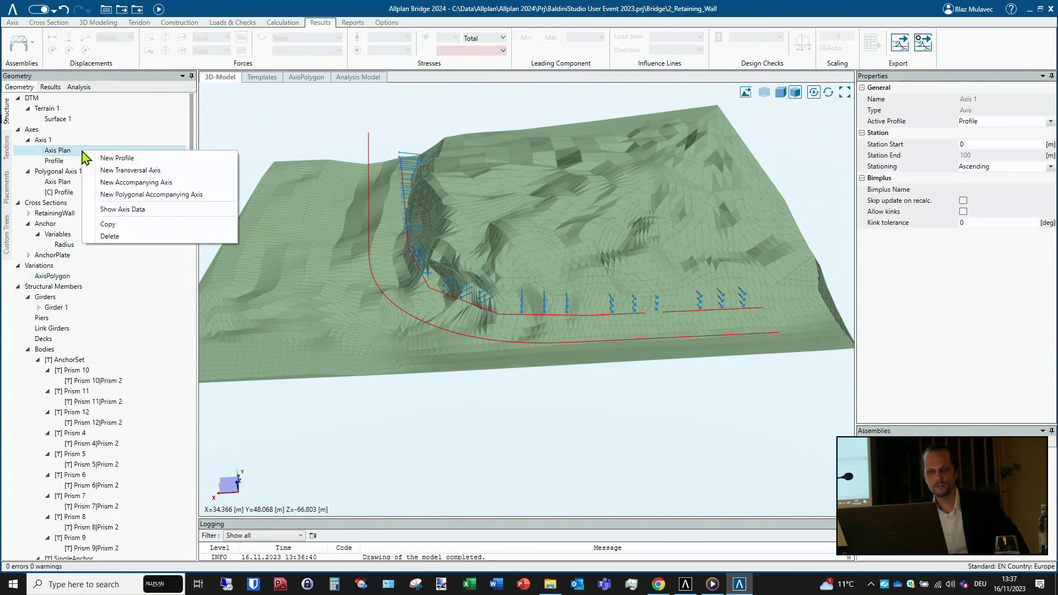
{"action": "left_click", "coordinate": [114, 159]}
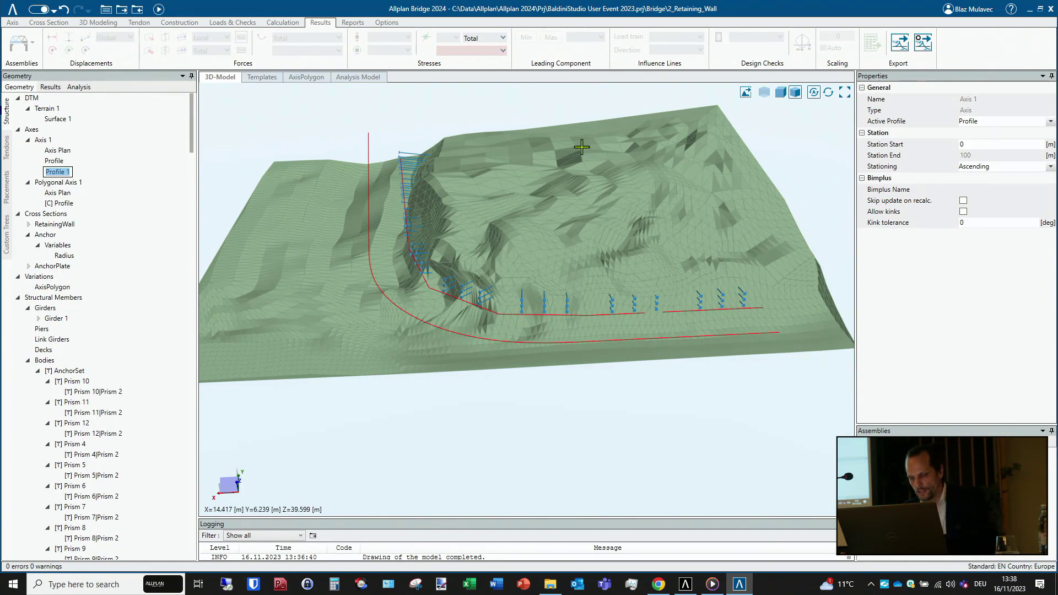
{"action": "left_click", "coordinate": [108, 172]}
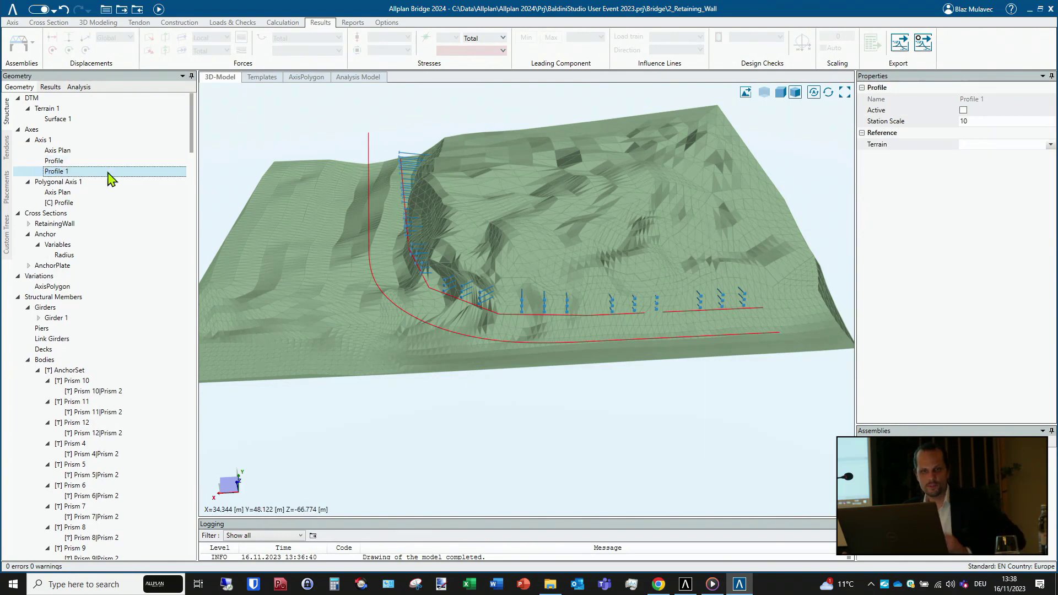
{"action": "double_click", "coordinate": [68, 173]}
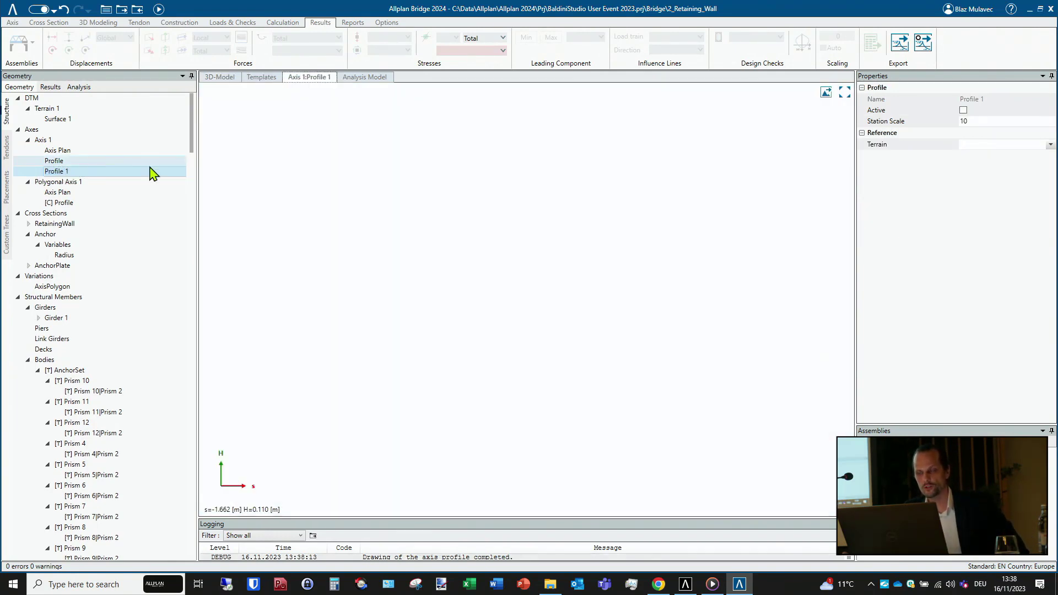
- Set the new profile's terrain reference to Terrain 1 and recalculate the model
{"action": "left_click", "coordinate": [1051, 145]}
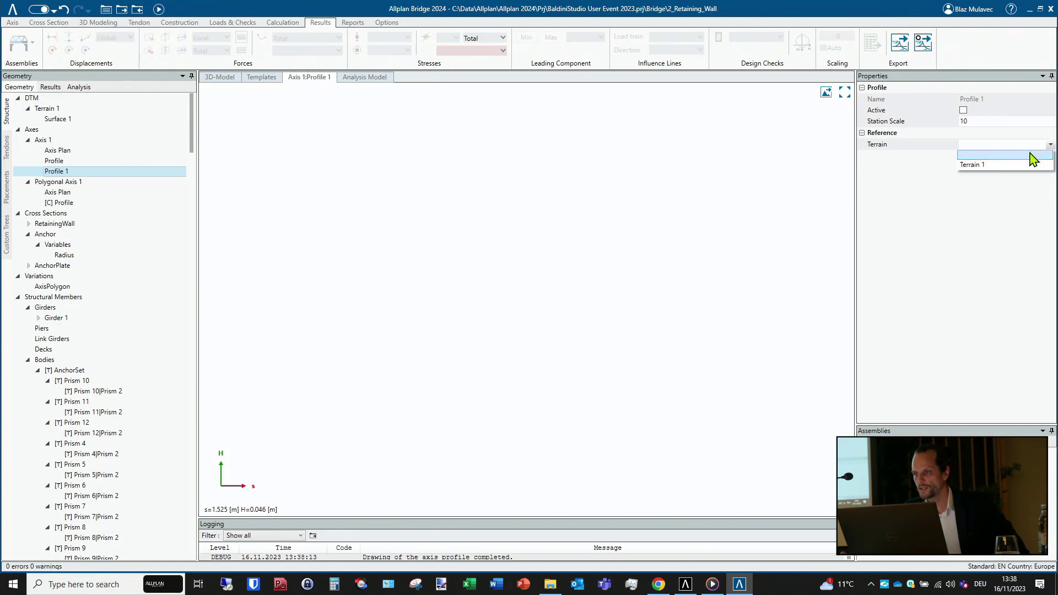
{"action": "left_click", "coordinate": [992, 167]}
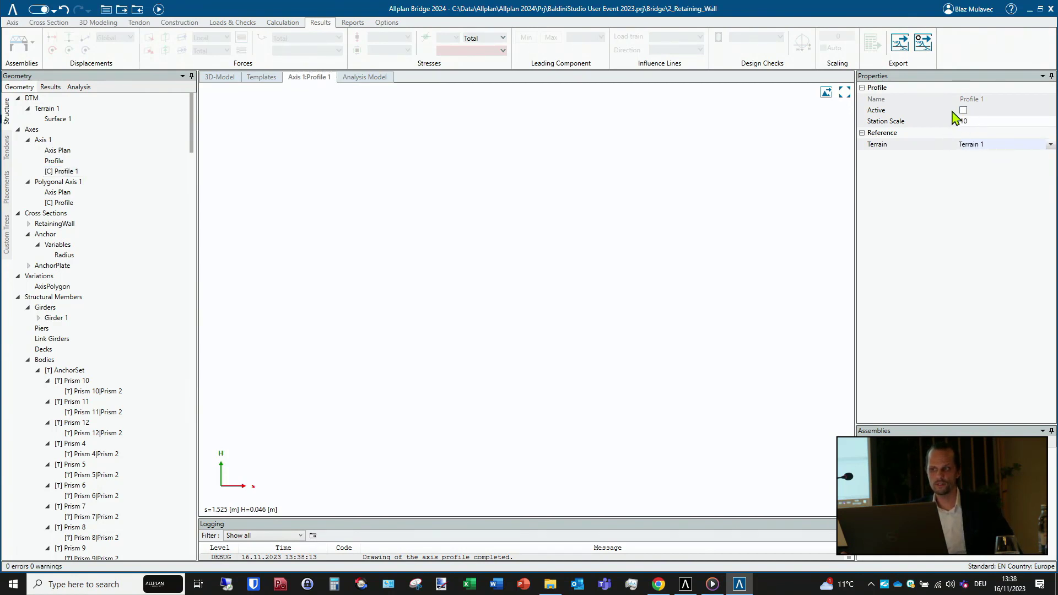
{"action": "left_click", "coordinate": [159, 9]}
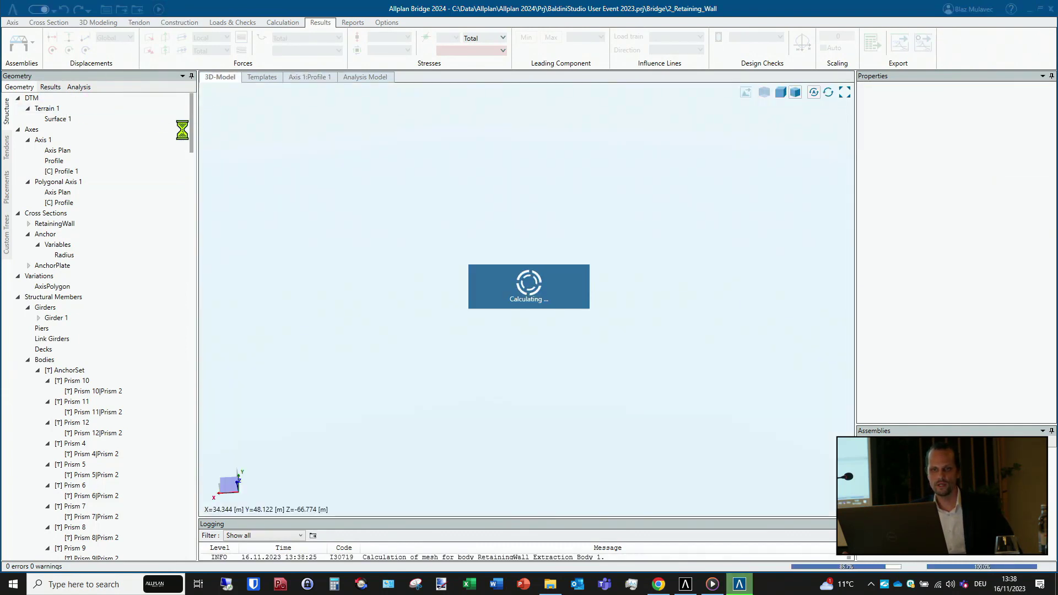
- Review the original active profile of Axis 1 and return to the 3D model
{"action": "left_click", "coordinate": [55, 161]}
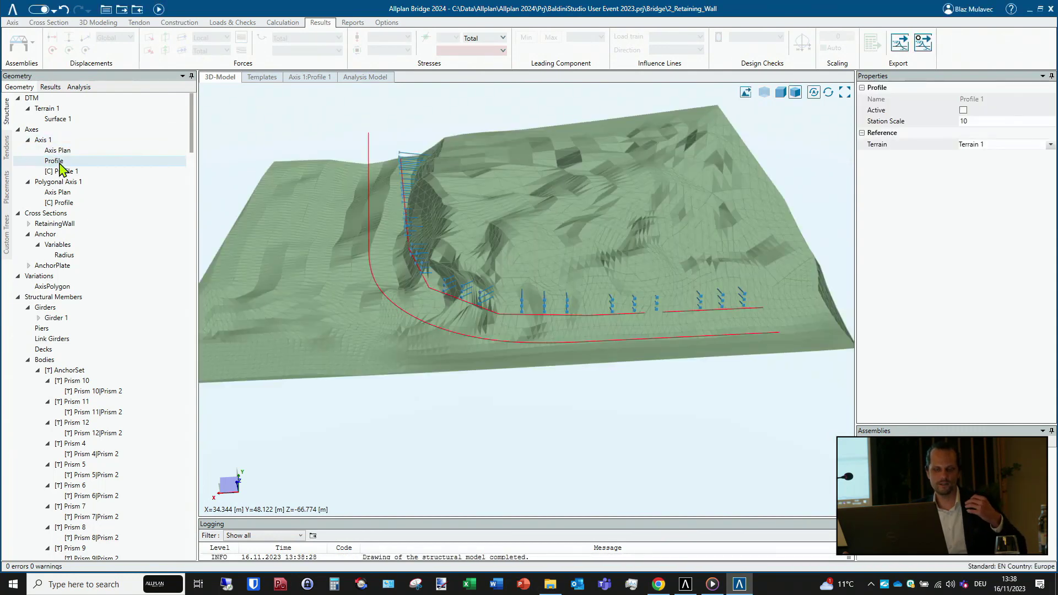
{"action": "double_click", "coordinate": [59, 163]}
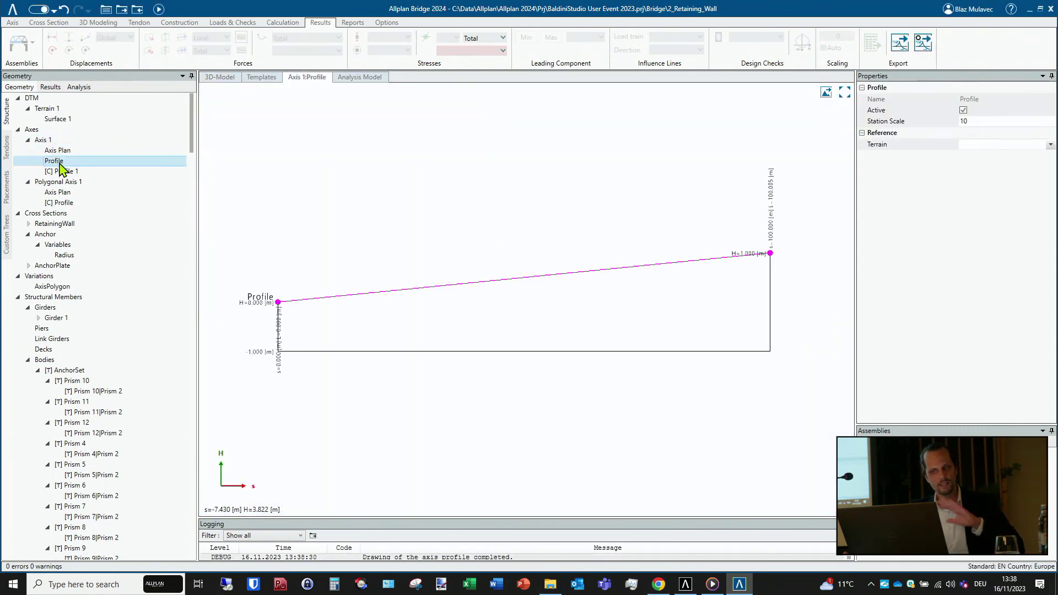
{"action": "left_click", "coordinate": [220, 77]}
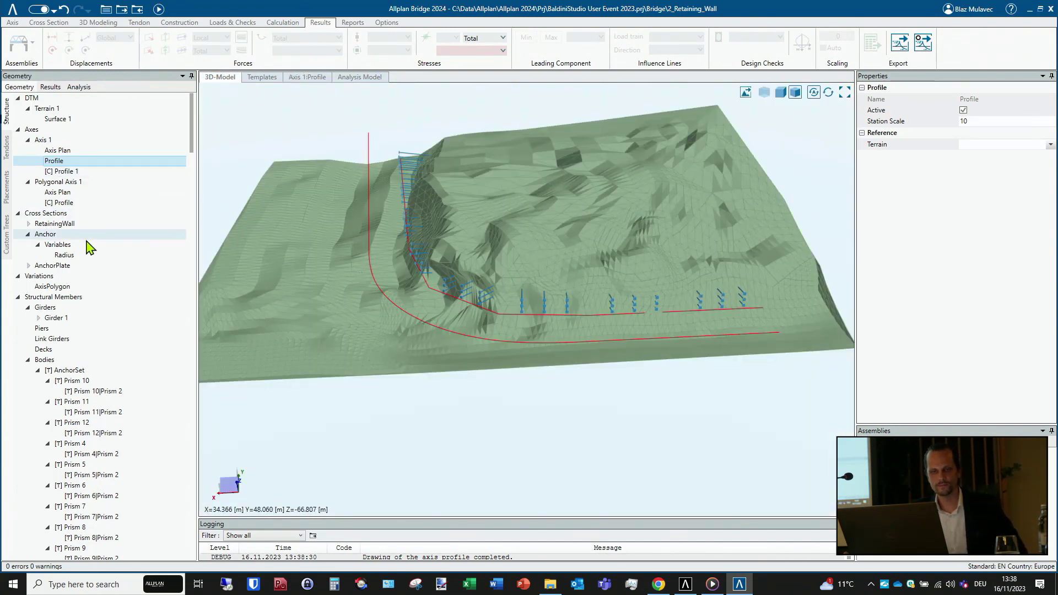
- Create a simple rectangular cross section with a height of 1 m and a width of 1 m
{"action": "right_click", "coordinate": [70, 219]}
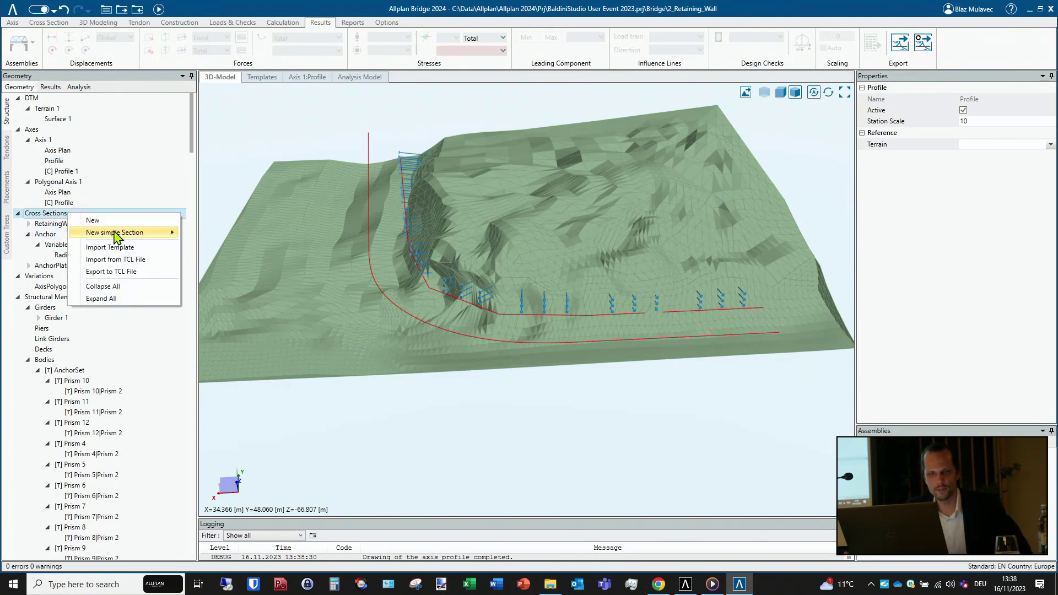
{"action": "mouse_move", "coordinate": [118, 236]}
{"action": "left_click", "coordinate": [217, 254]}
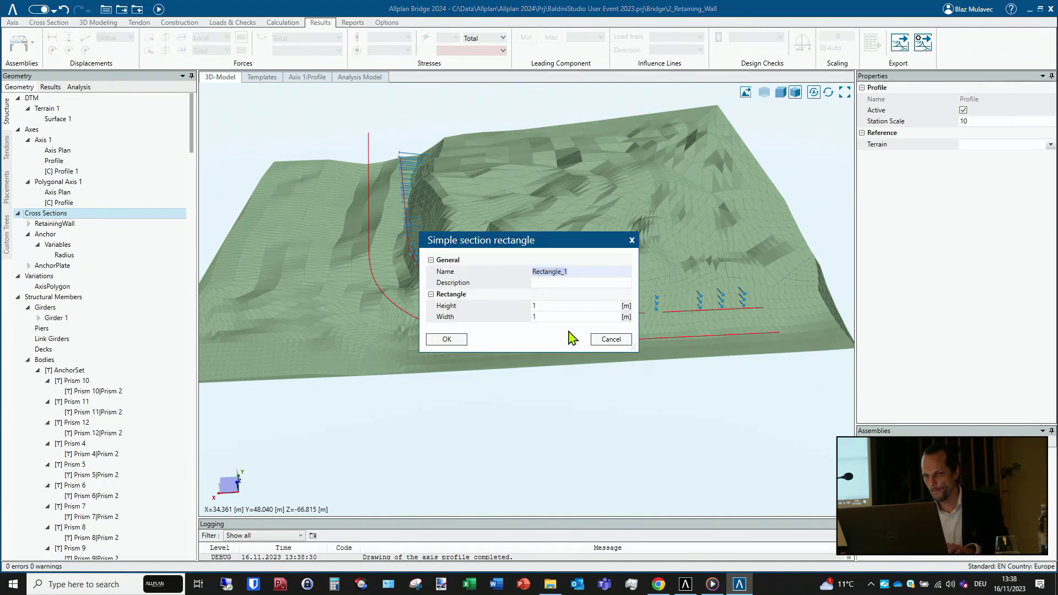
{"action": "left_click", "coordinate": [566, 307]}
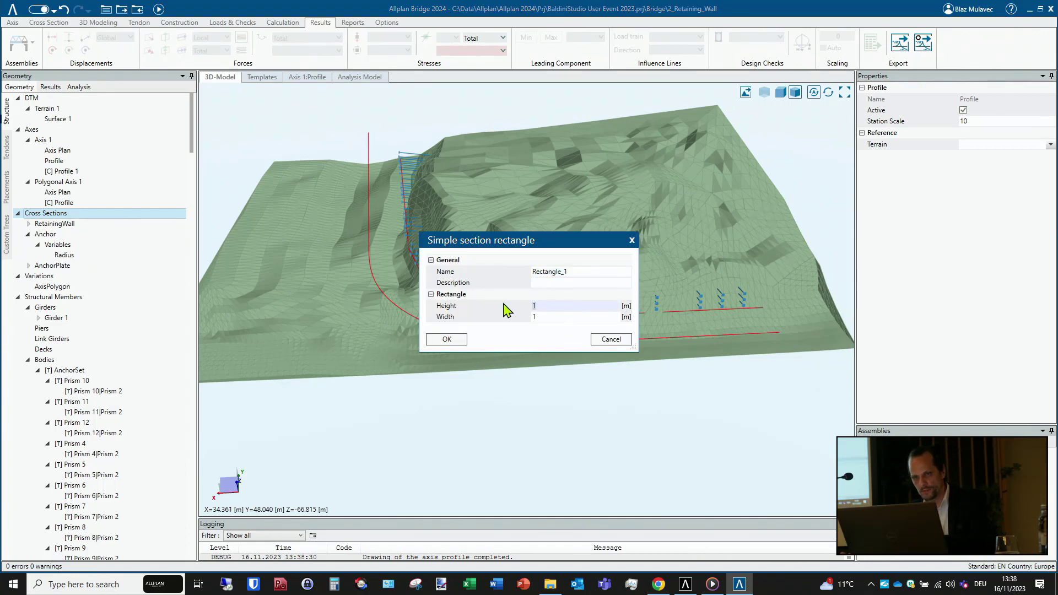
{"action": "left_click", "coordinate": [554, 317]}
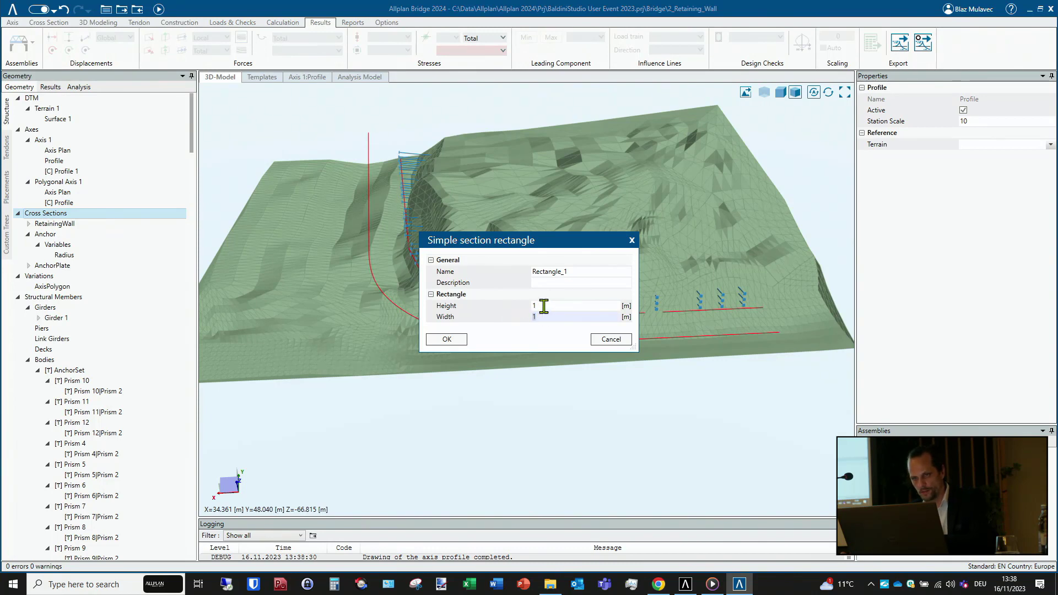
{"action": "left_click", "coordinate": [453, 340]}
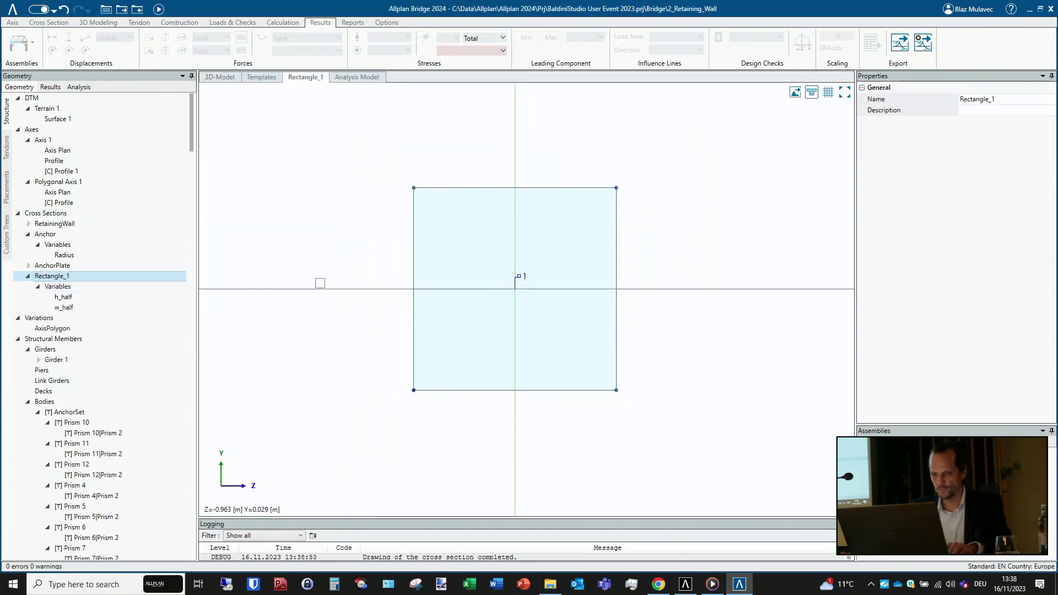
- Remove the h_half variable from the distance of the rectangle's upper parallel line
{"action": "left_click", "coordinate": [378, 188]}
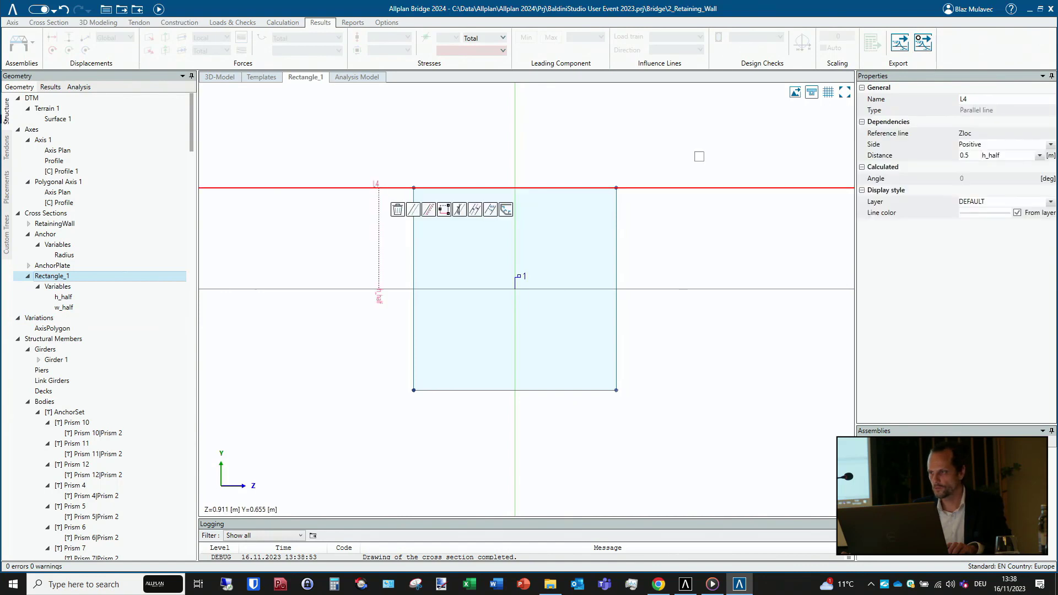
{"action": "left_click", "coordinate": [1040, 156]}
{"action": "left_click", "coordinate": [1022, 172]}
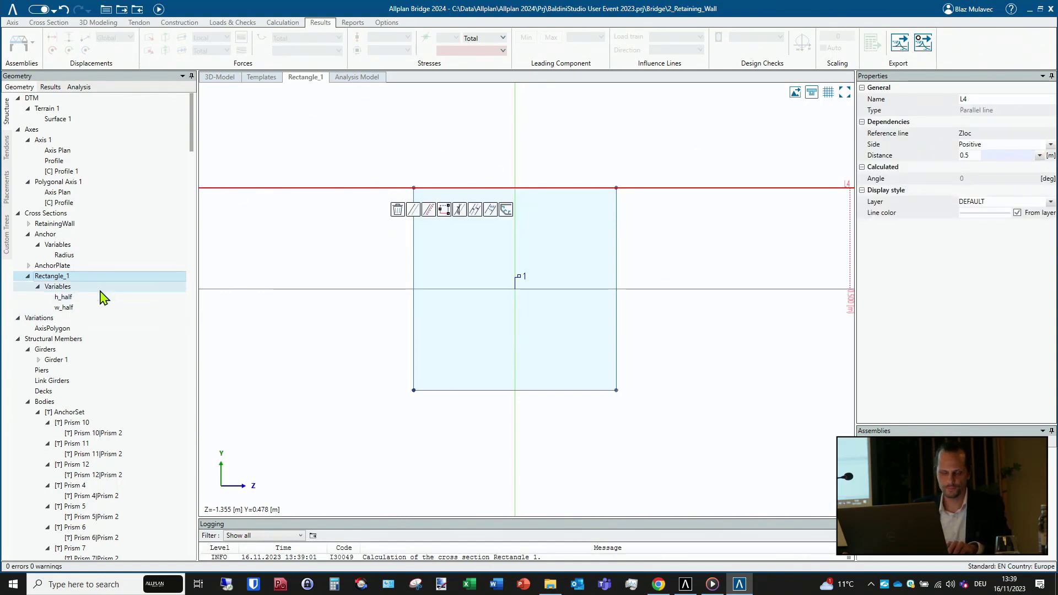
- Start a new girder along Axis 1 with the Rectangle_1 cross section at local station 0, as a beam
{"action": "scroll", "coordinate": [104, 295], "scroll_direction": "down", "scroll_amount": 2}
{"action": "scroll", "coordinate": [104, 298], "scroll_direction": "down", "scroll_amount": 1}
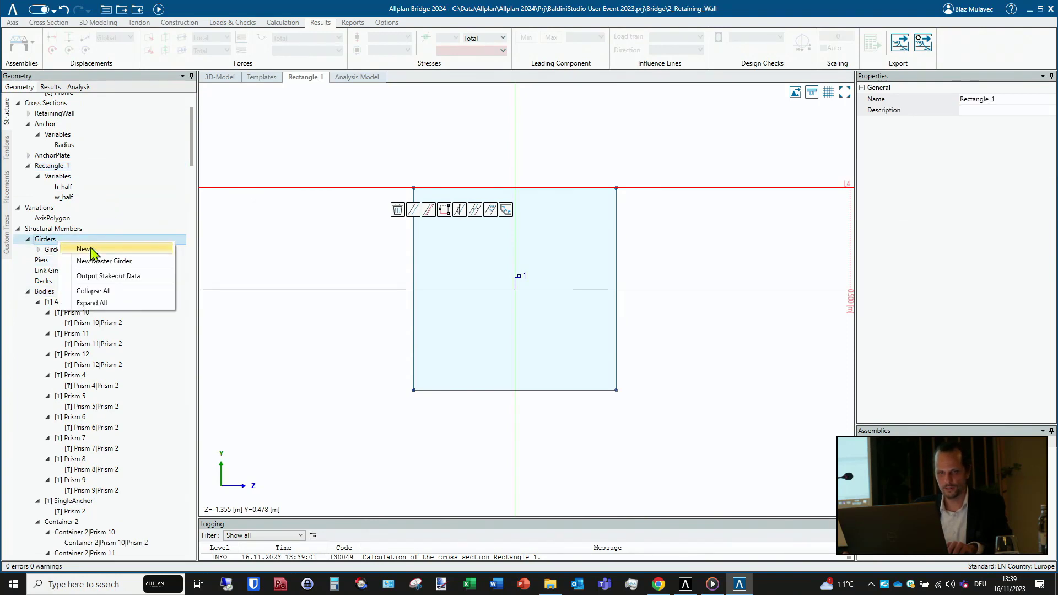
{"action": "left_click", "coordinate": [68, 248]}
{"action": "key", "text": "Return"}
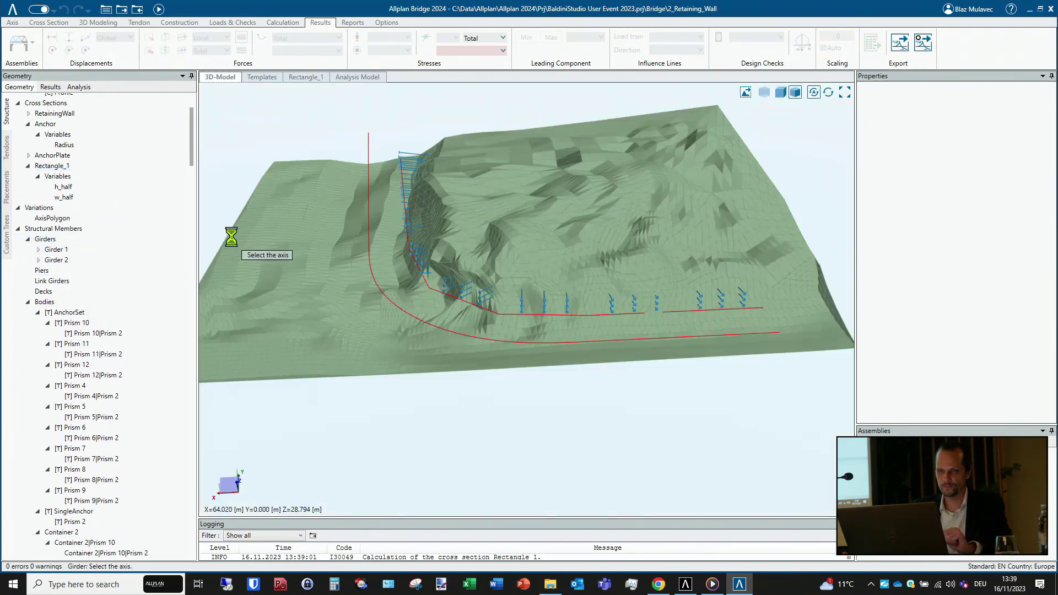
{"action": "left_click", "coordinate": [408, 314]}
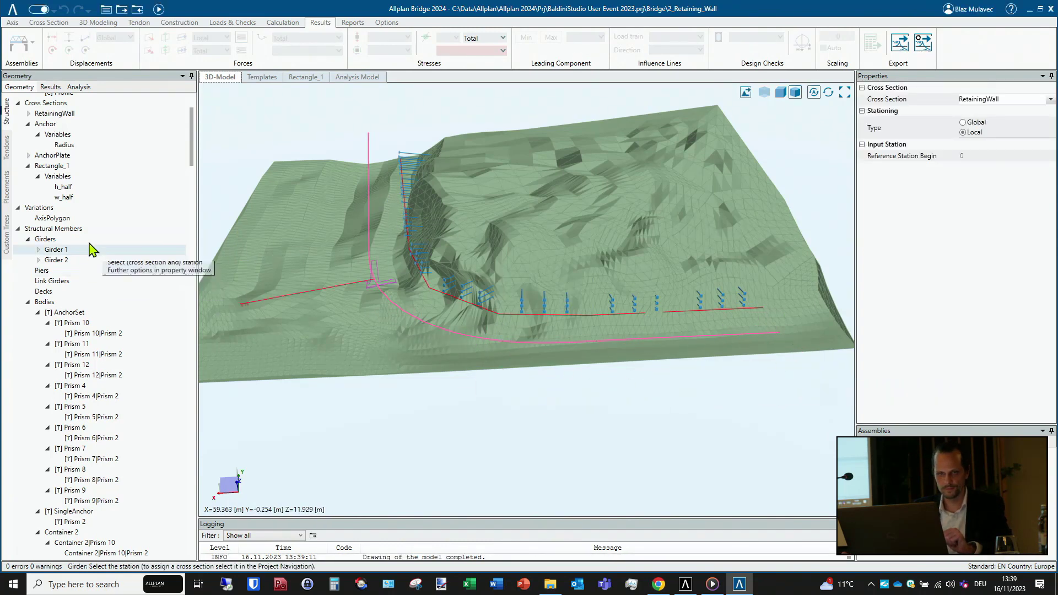
{"action": "left_click", "coordinate": [66, 166]}
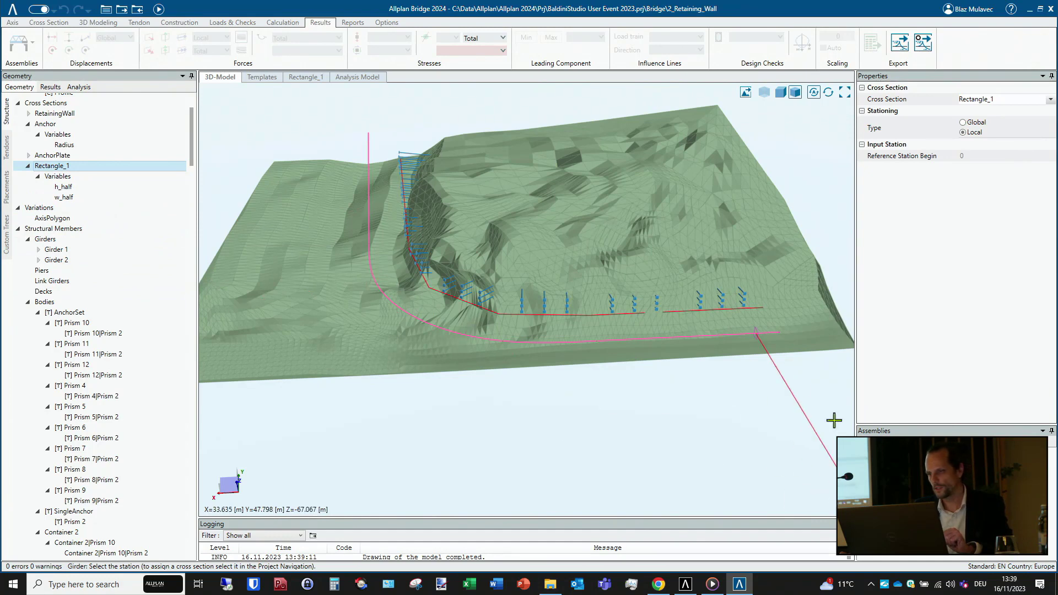
{"action": "left_click", "coordinate": [815, 346]}
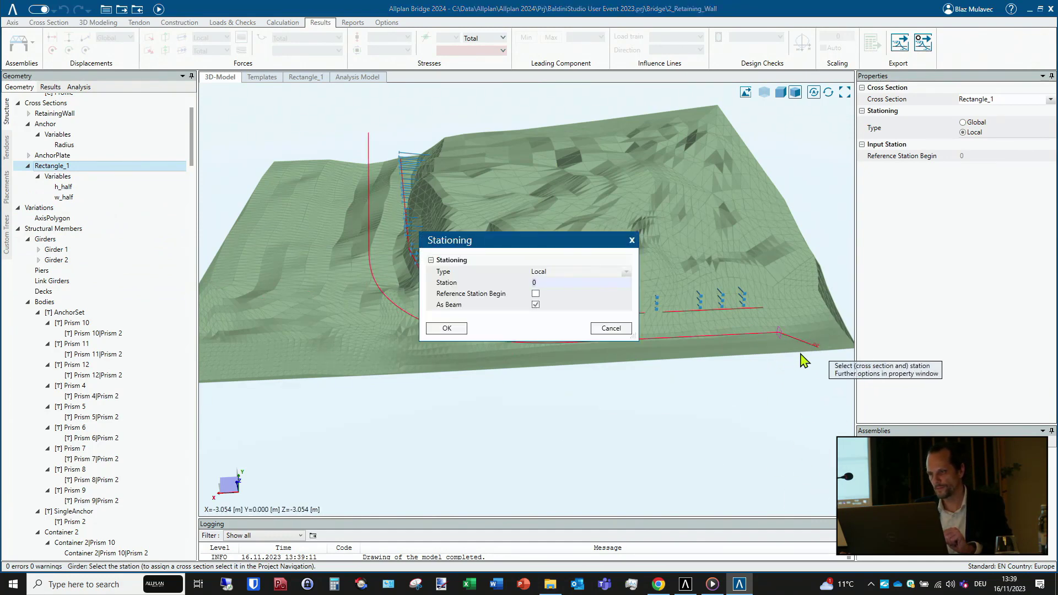
{"action": "left_click", "coordinate": [447, 329]}
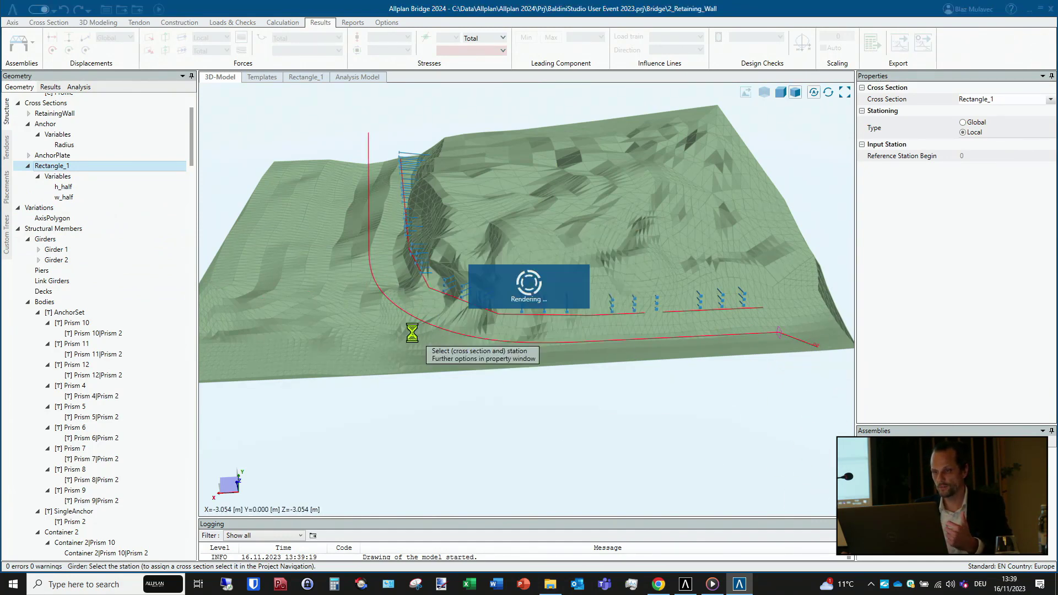
- Extend the girder along the axis to station 100 m, subdivided in 5 m steps
{"action": "left_click", "coordinate": [305, 99]}
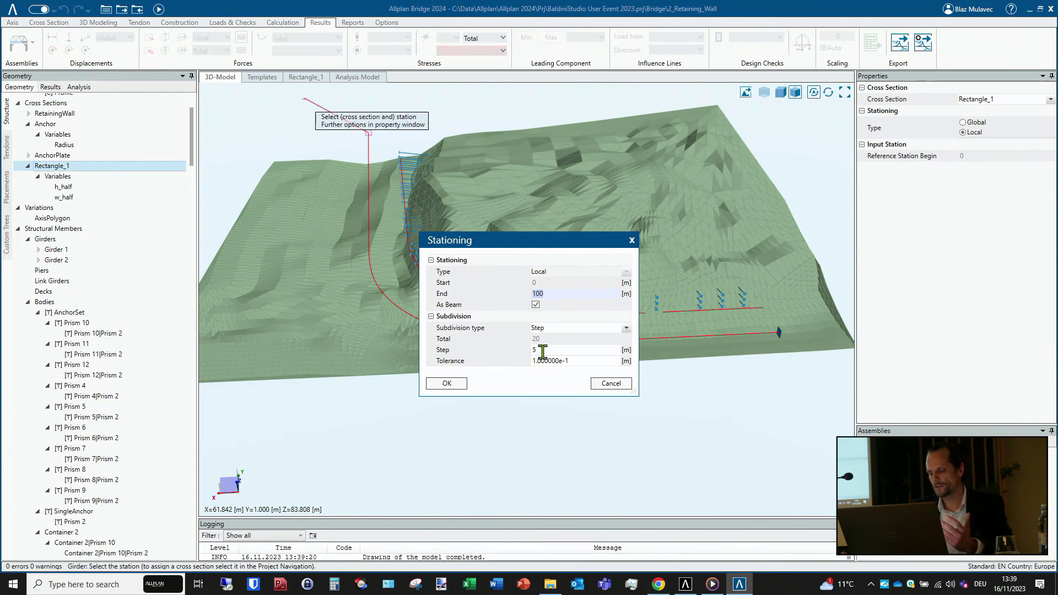
{"action": "left_click", "coordinate": [444, 383]}
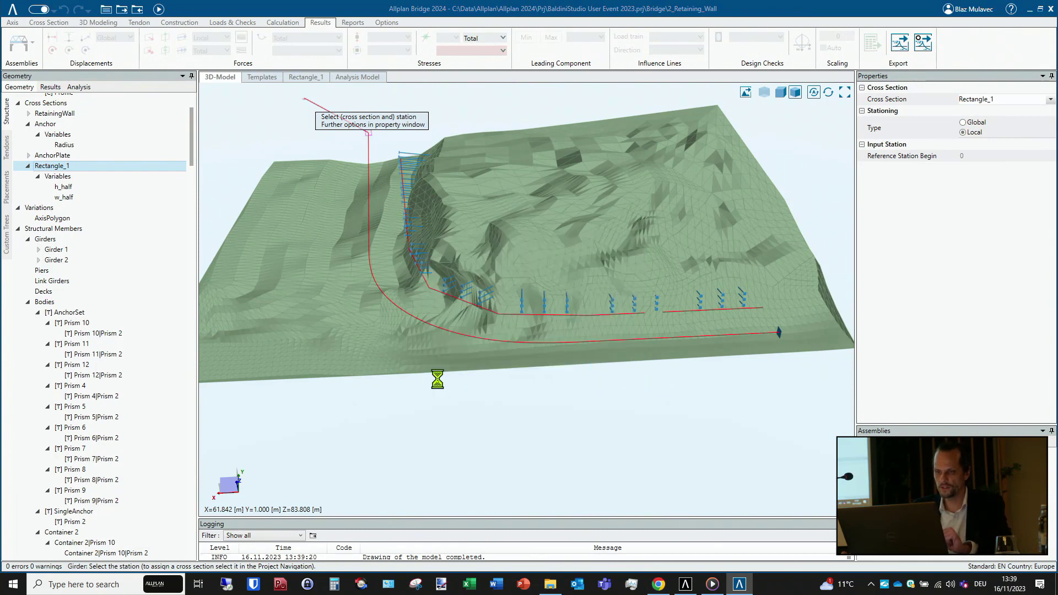
{"action": "key", "text": "Escape"}
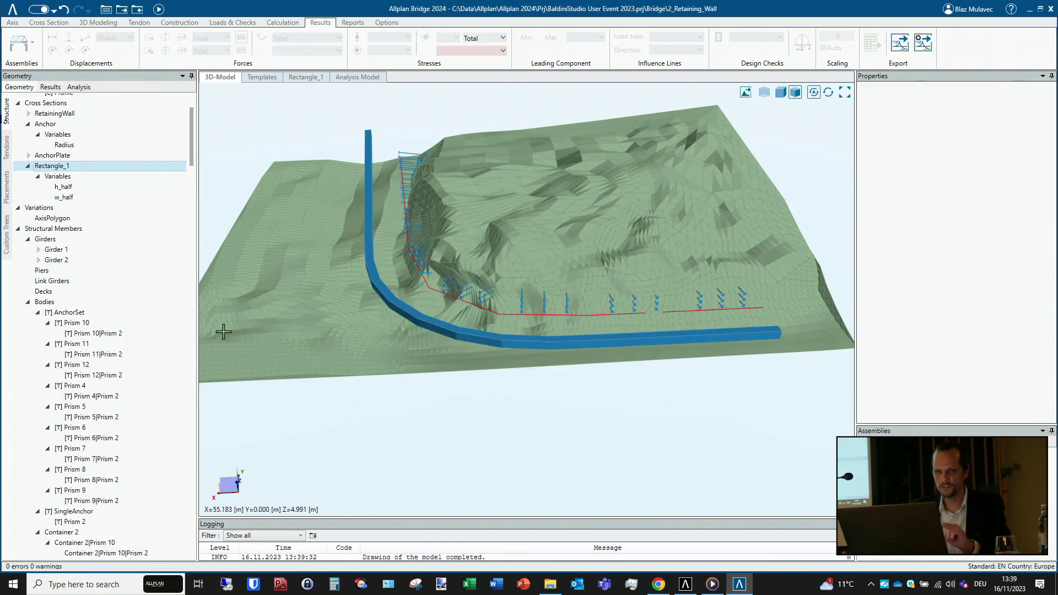
- In the variation table of Girder 2, set the h_half expression at station 0 FRONT to the cdh2profile_ function referencing Profile 1
{"action": "left_click", "coordinate": [39, 260]}
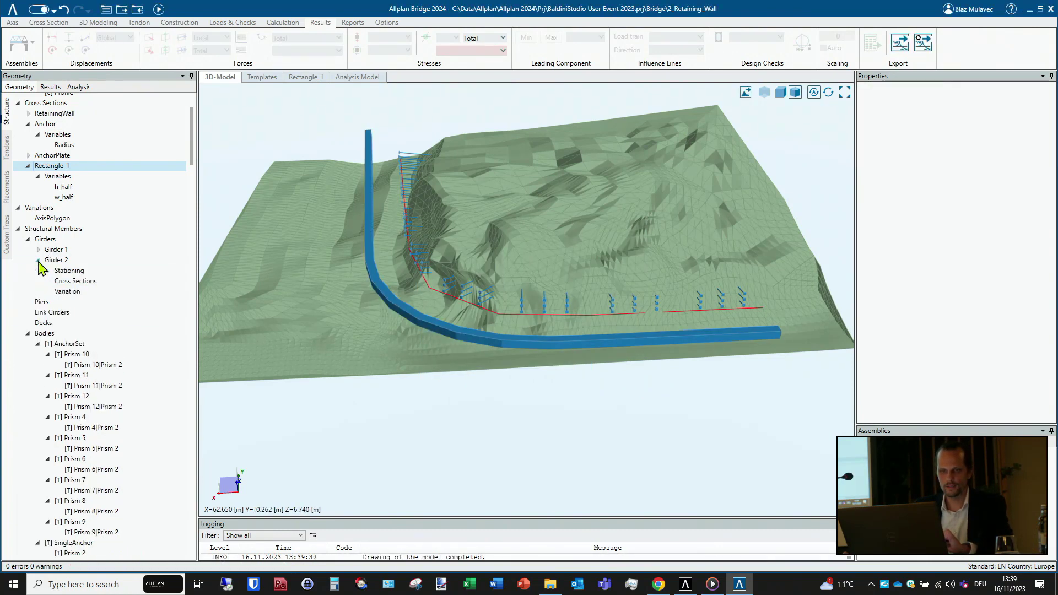
{"action": "left_click", "coordinate": [62, 292]}
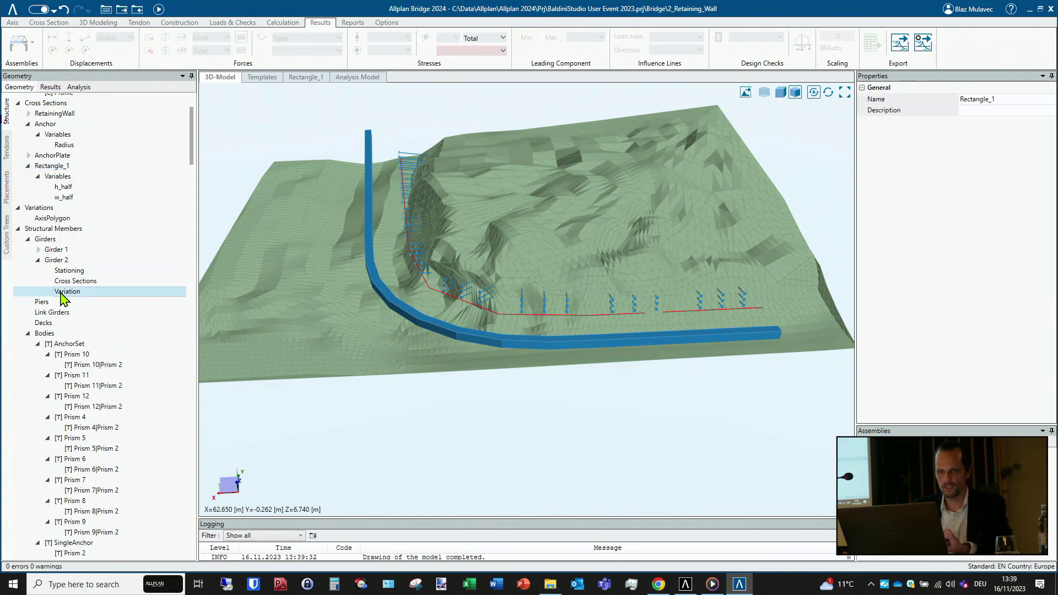
{"action": "double_click", "coordinate": [62, 292]}
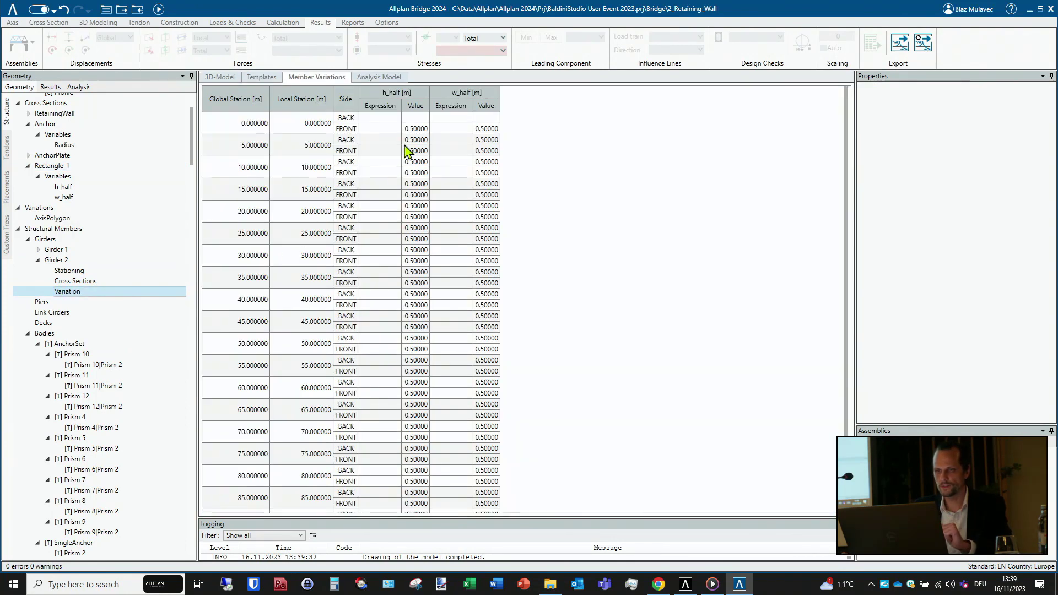
{"action": "left_click", "coordinate": [377, 129]}
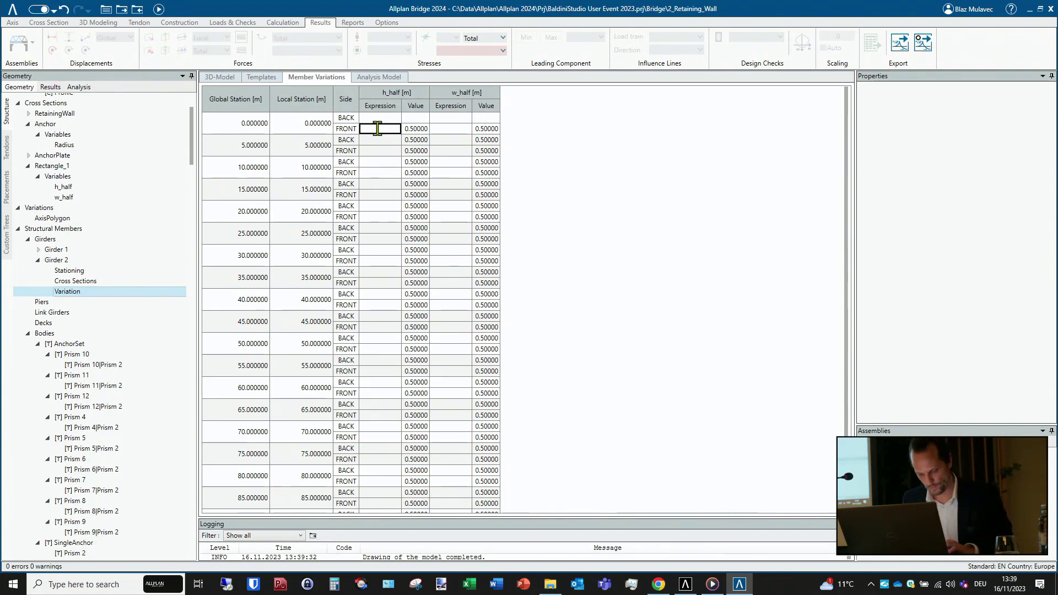
{"action": "type", "text": "co"}
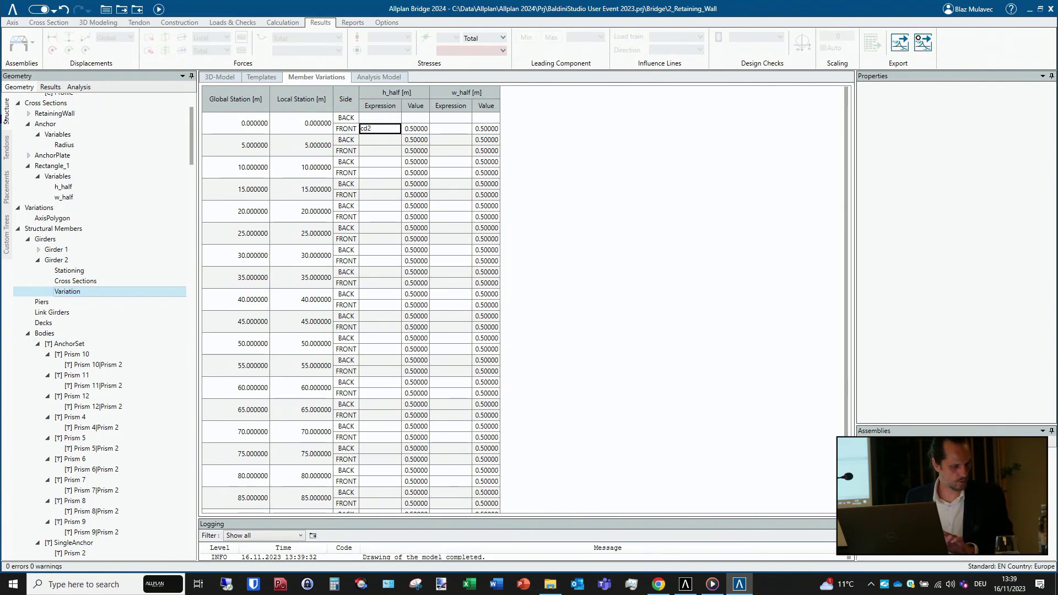
{"action": "type", "text": "h2p"}
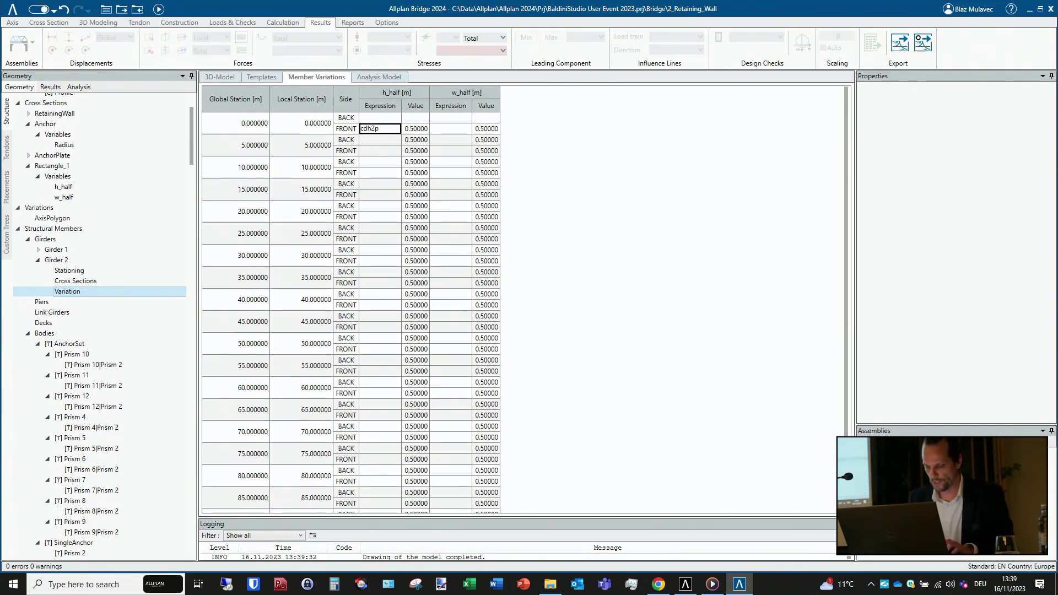
{"action": "type", "text": "rofile"}
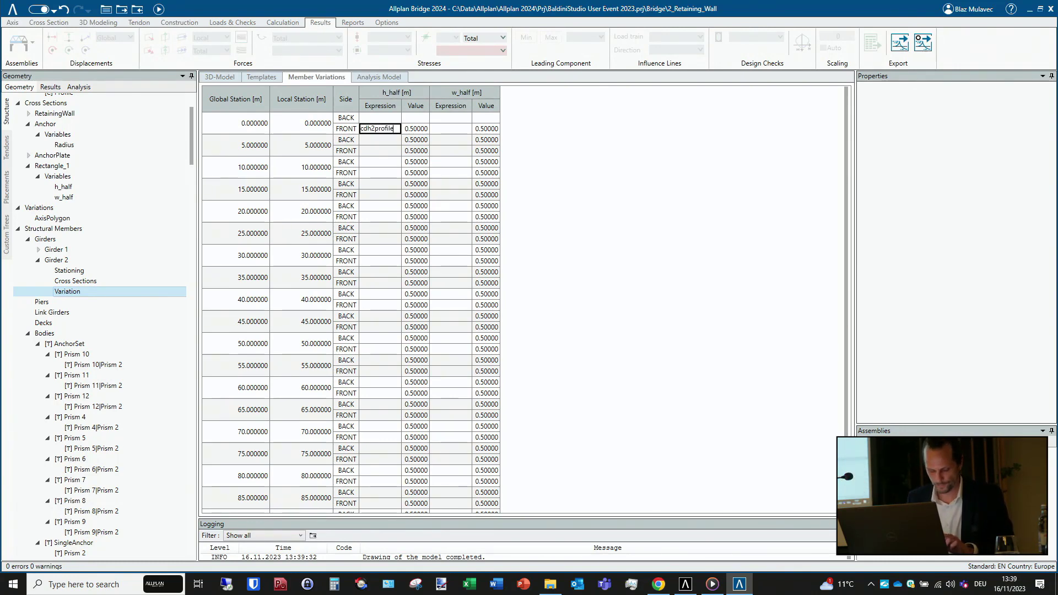
{"action": "type", "text": "_"}
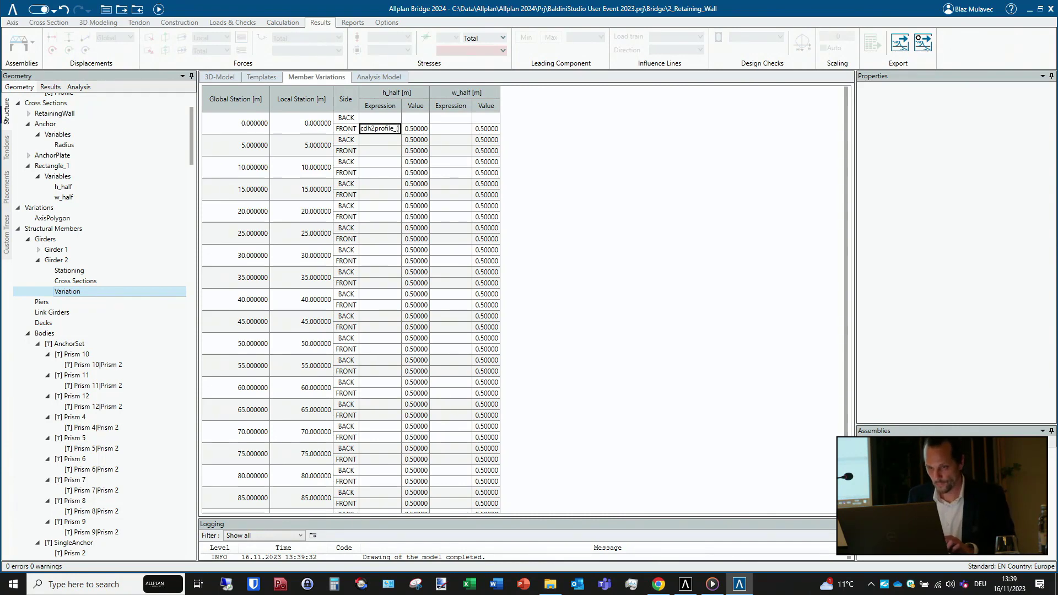
{"action": "type", "text": "("}
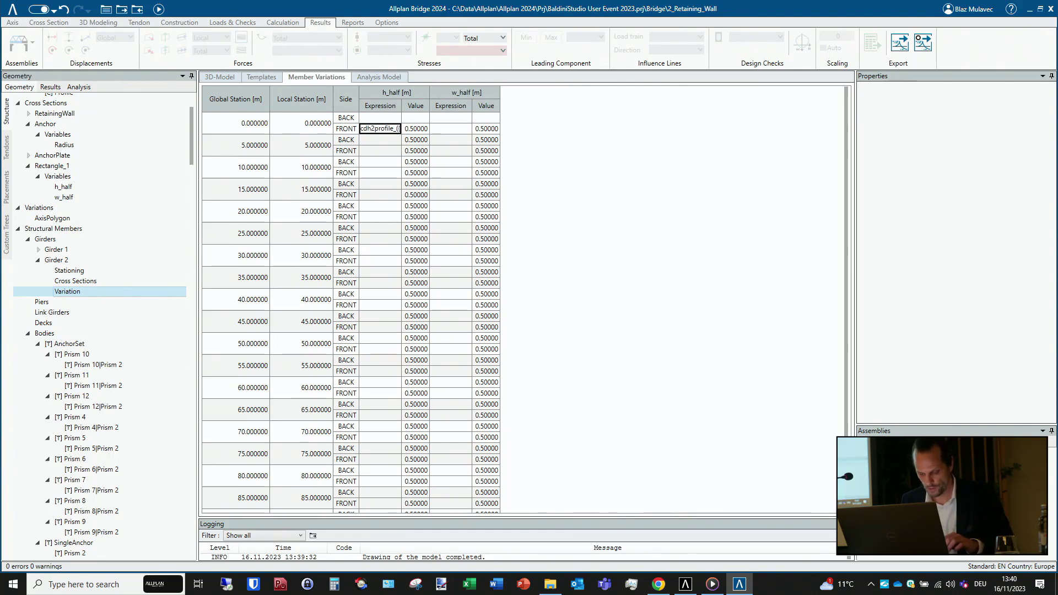
{"action": "scroll", "coordinate": [102, 226], "scroll_direction": "up", "scroll_amount": 4}
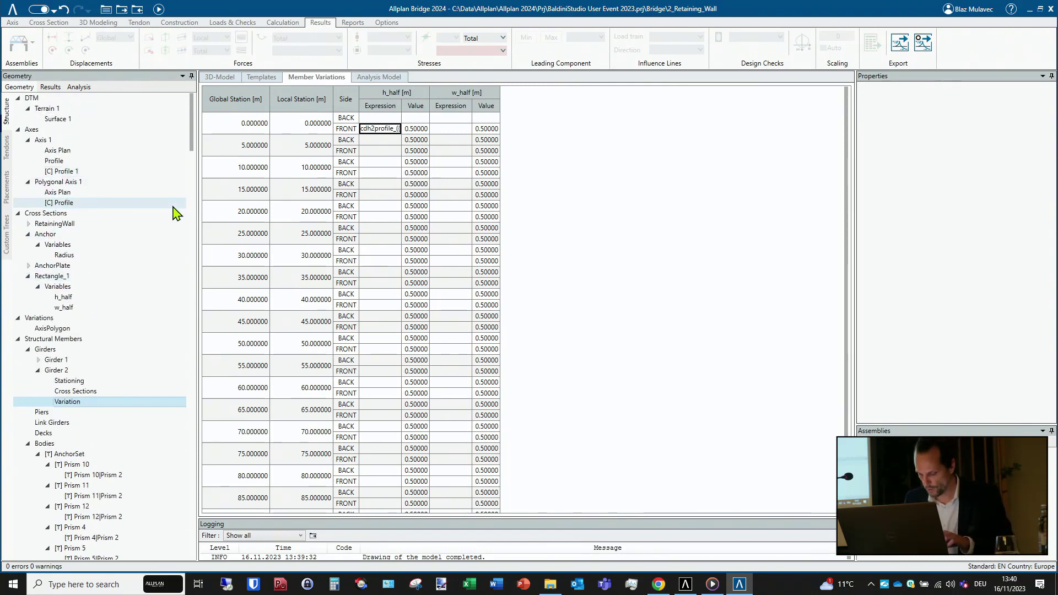
{"action": "type", "text": "Profile"}
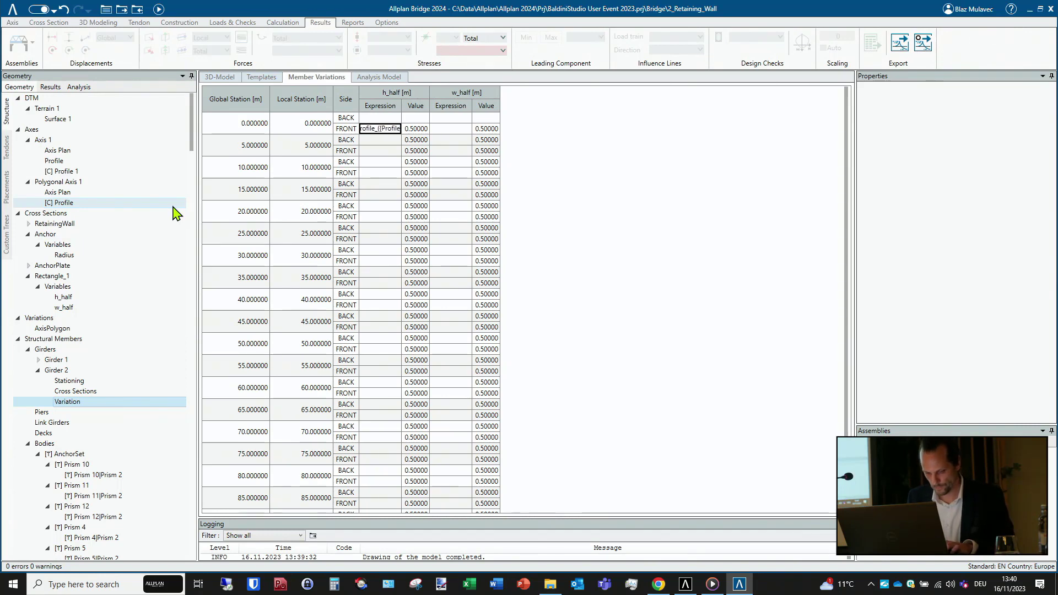
{"action": "type", "text": " 1"}
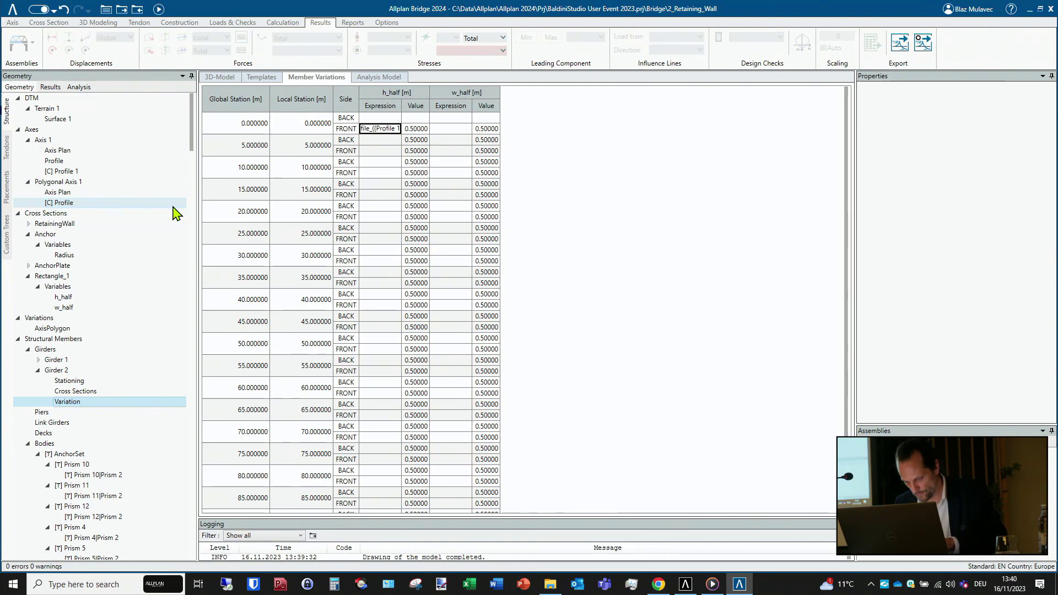
{"action": "type", "text": ")"}
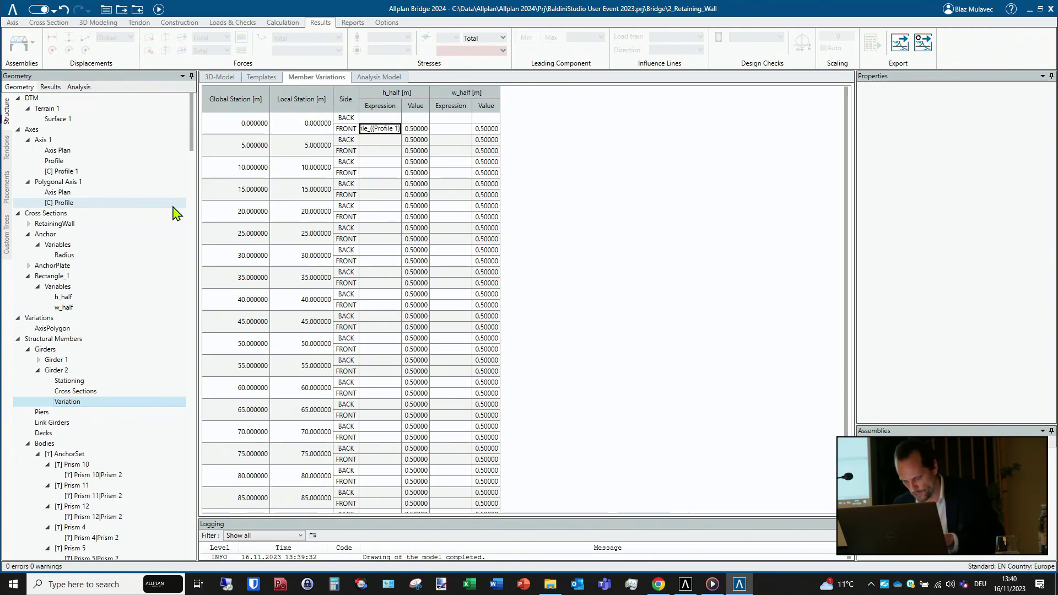
{"action": "type", "text": "9"}
{"action": "key", "text": "BackSpace"}
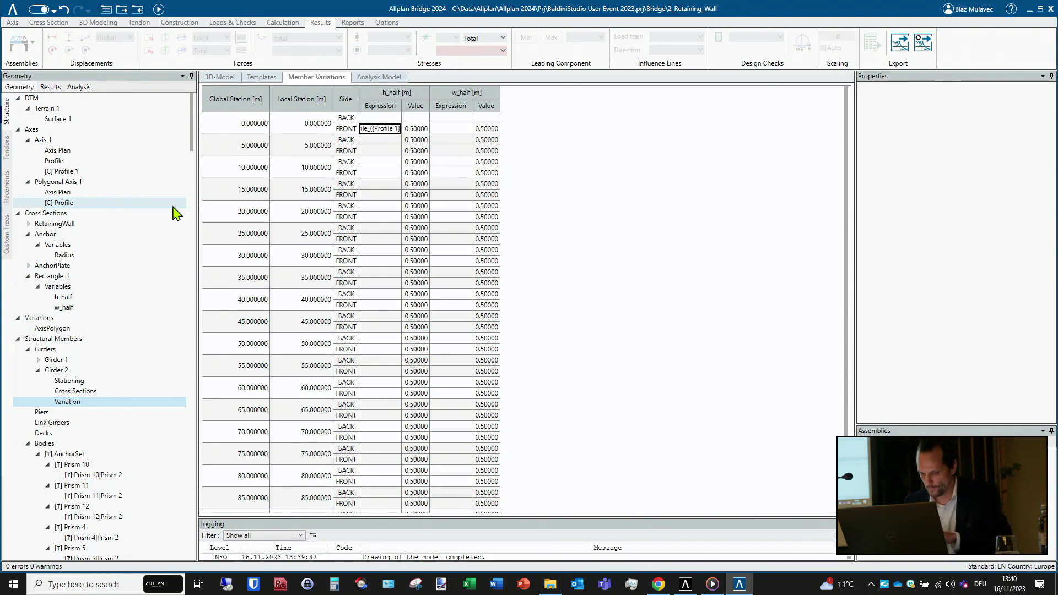
{"action": "type", "text": ")"}
{"action": "key", "text": "Return"}
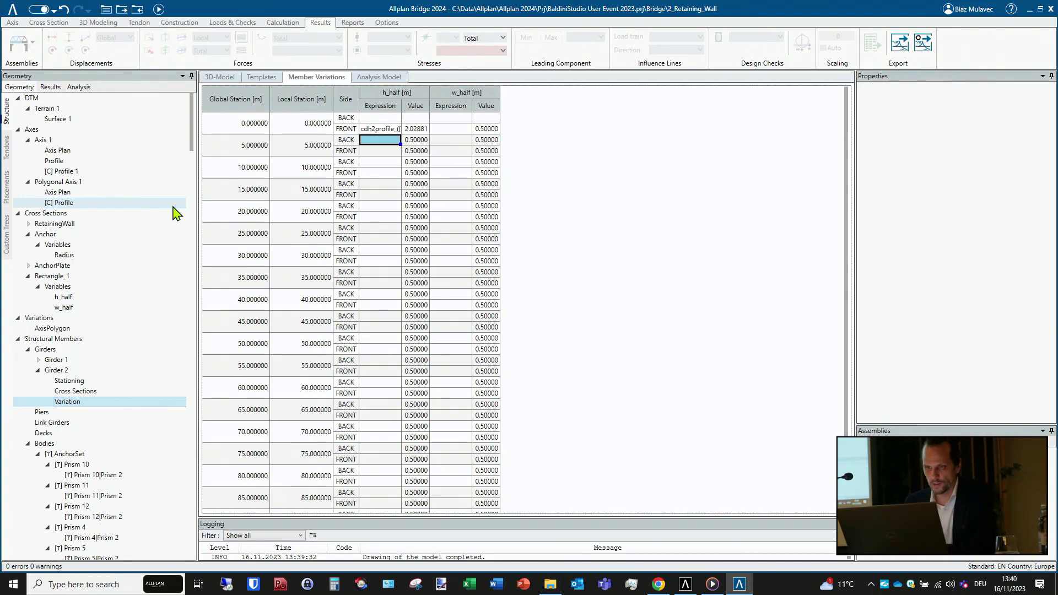
- Apply the h_half expression to all subsequent stations of Girder 2 and recalculate the model
{"action": "right_click", "coordinate": [386, 131]}
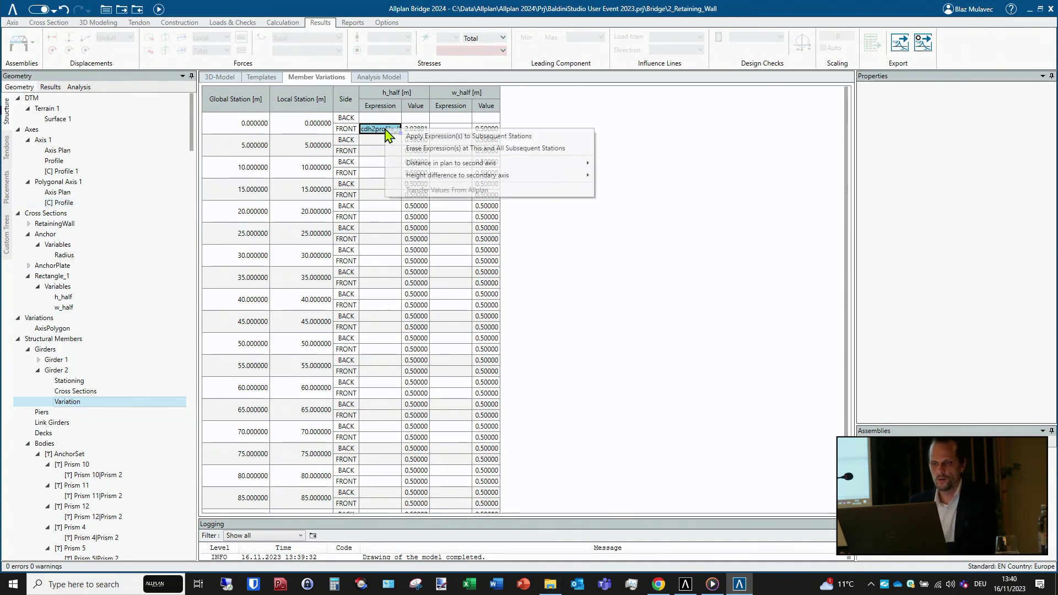
{"action": "left_click", "coordinate": [421, 138]}
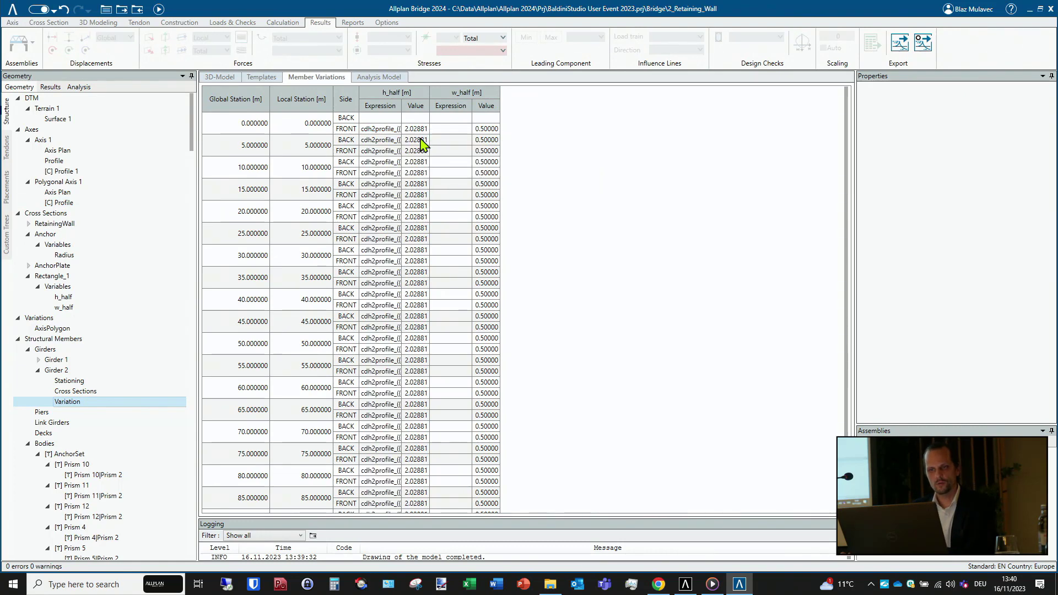
{"action": "left_click", "coordinate": [160, 10]}
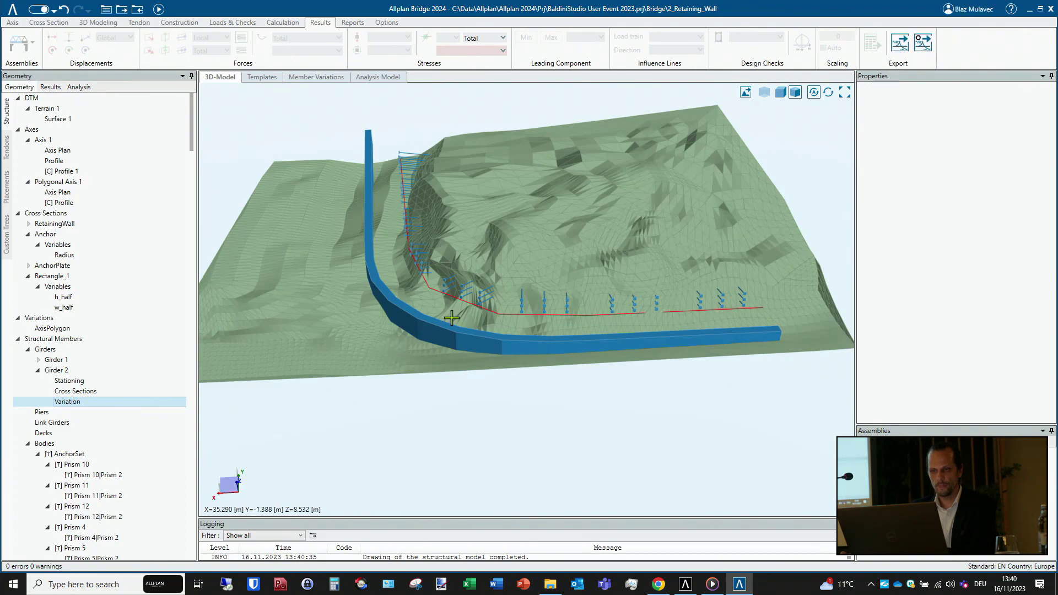
- Hide the terrain areas in the 3D model, leaving the terrain mesh displayed
{"action": "middle_click_drag", "start_coordinate": [535, 158], "coordinate": [713, 170]}
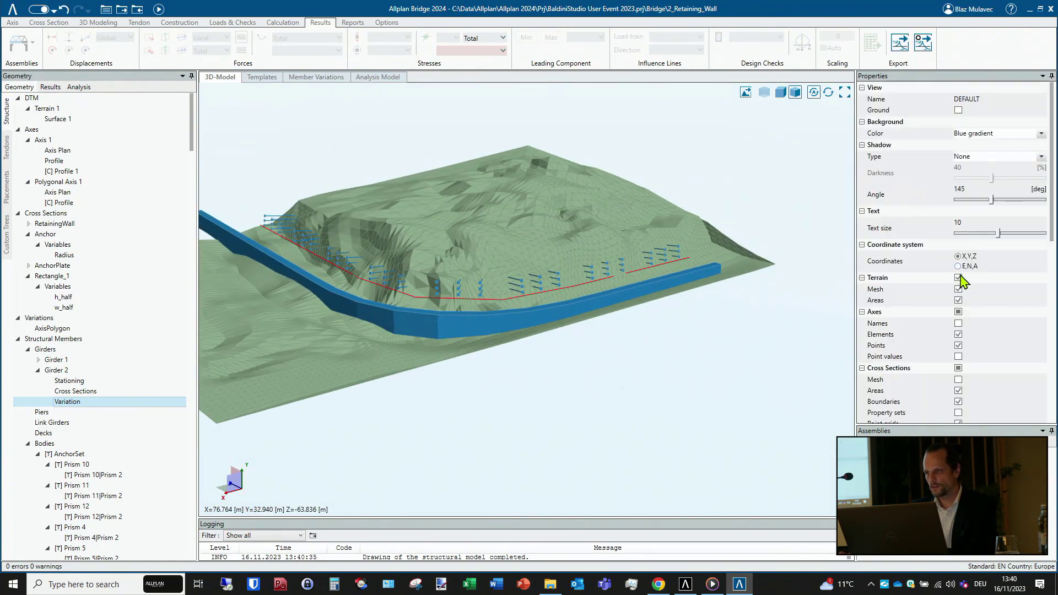
{"action": "left_click", "coordinate": [959, 301]}
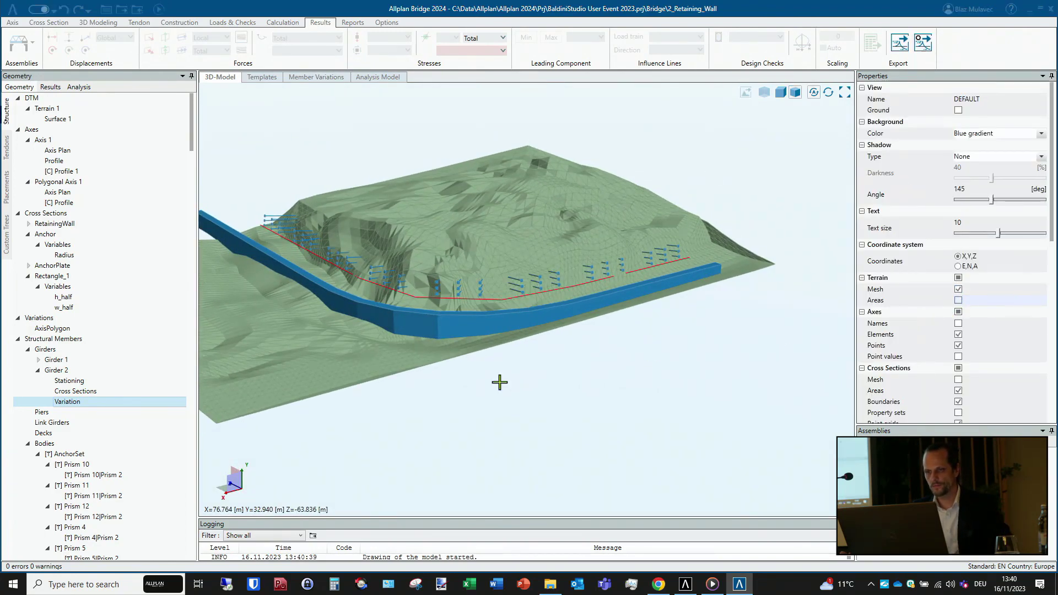
- Examine from several sides how the variable-height girder follows the terrain mesh along the curved axis
{"action": "middle_click_drag", "start_coordinate": [511, 358], "coordinate": [604, 270]}
{"action": "scroll", "coordinate": [604, 270], "scroll_direction": "up", "scroll_amount": 5}
{"action": "scroll", "coordinate": [604, 270], "scroll_direction": "up", "scroll_amount": 3}
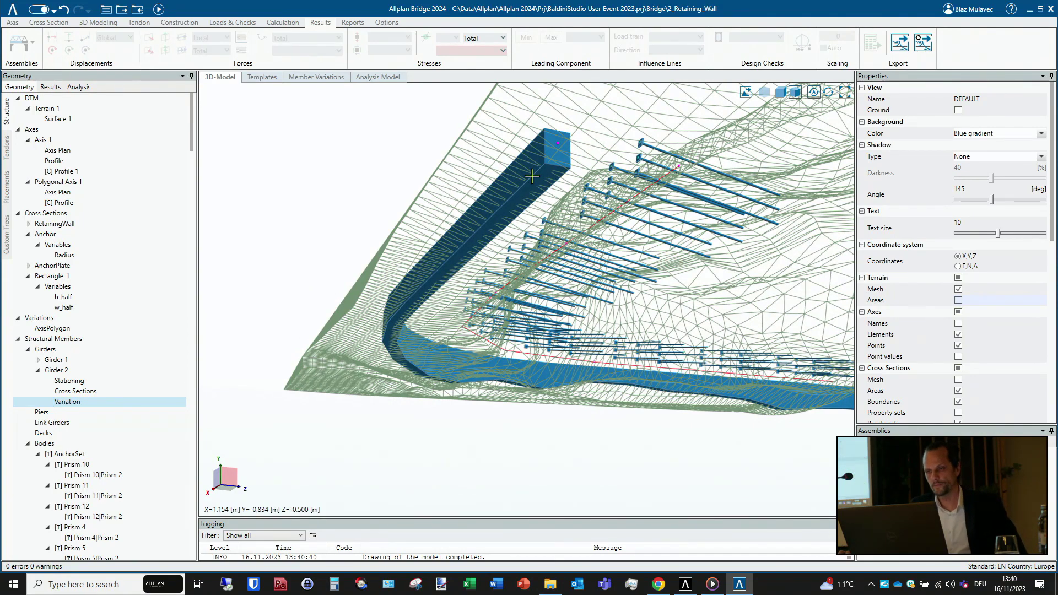
{"action": "middle_click_drag", "start_coordinate": [485, 234], "coordinate": [654, 286]}
{"action": "scroll", "coordinate": [645, 293], "scroll_direction": "up", "scroll_amount": 2}
{"action": "scroll", "coordinate": [648, 297], "scroll_direction": "up", "scroll_amount": 2}
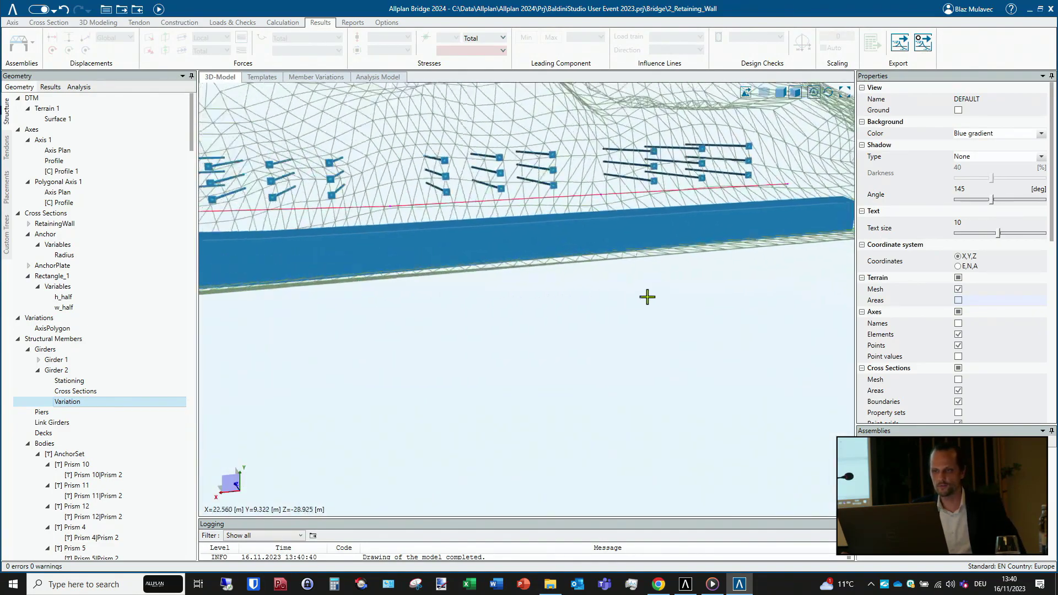
{"action": "scroll", "coordinate": [711, 299], "scroll_direction": "down", "scroll_amount": 4}
{"action": "middle_click_drag", "start_coordinate": [449, 322], "coordinate": [531, 317]}
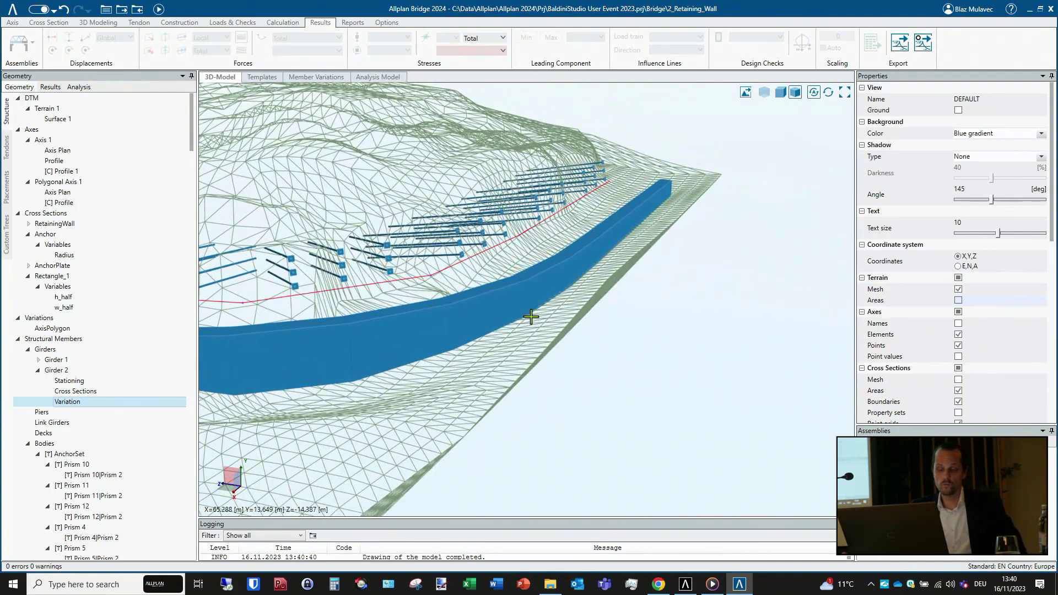
{"action": "scroll", "coordinate": [600, 298], "scroll_direction": "down", "scroll_amount": 4}
{"action": "middle_click_drag", "start_coordinate": [600, 298], "coordinate": [488, 338]}
{"action": "scroll", "coordinate": [626, 315], "scroll_direction": "up", "scroll_amount": 3}
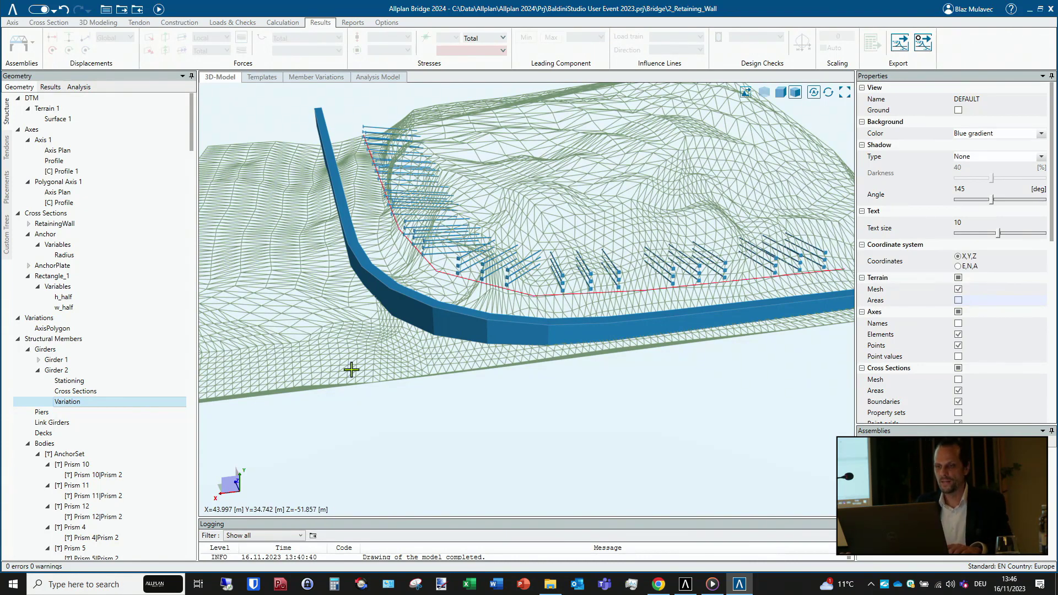
- Show all hidden objects in the 3D model so the retaining wall is displayed together with Girder 2
{"action": "scroll", "coordinate": [557, 440], "scroll_direction": "down", "scroll_amount": 1}
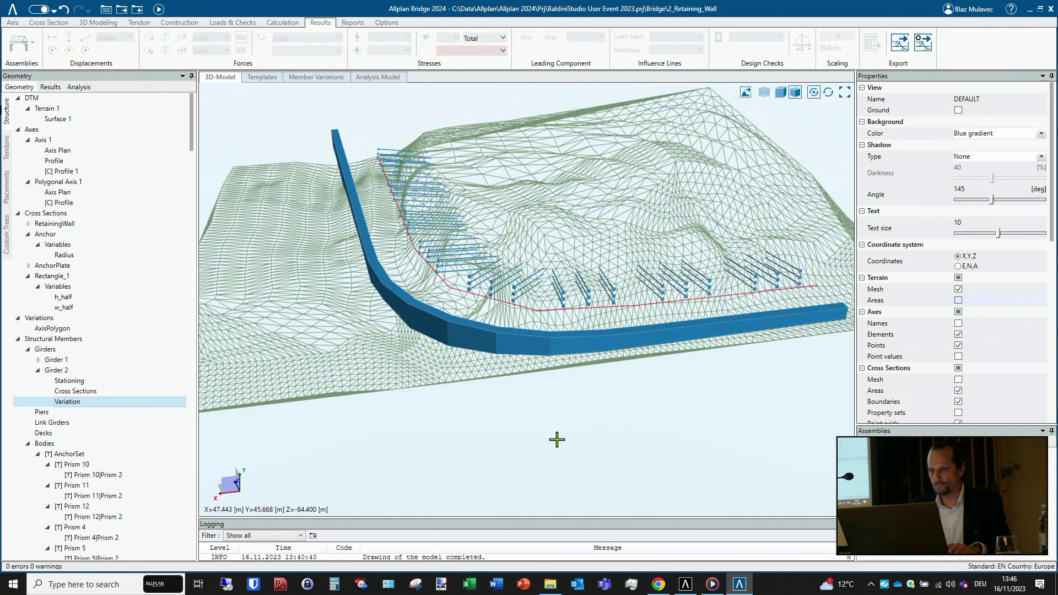
{"action": "scroll", "coordinate": [557, 439], "scroll_direction": "down", "scroll_amount": 2}
{"action": "right_click", "coordinate": [751, 126]}
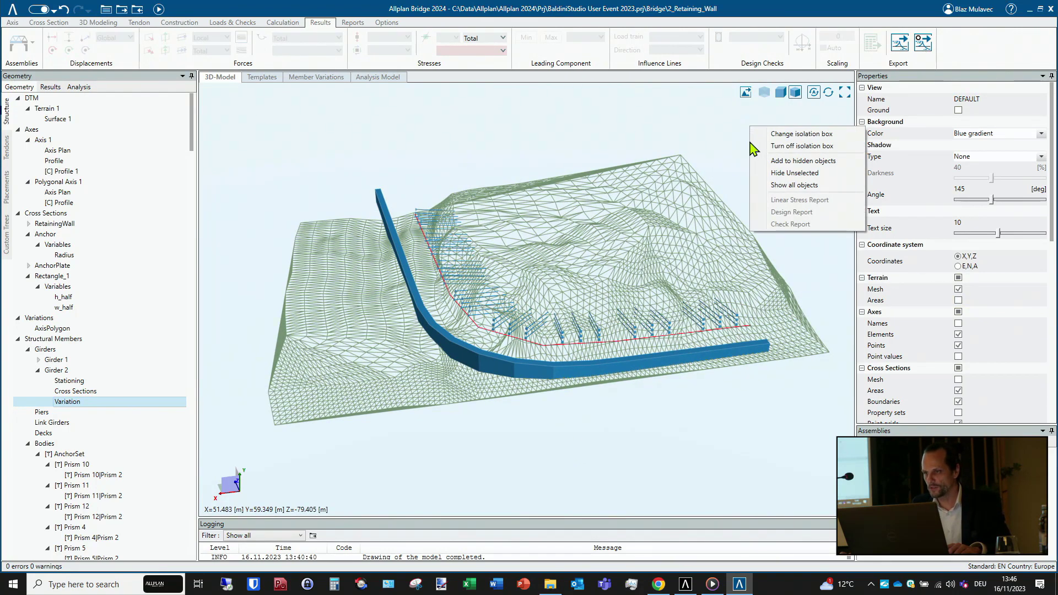
{"action": "left_click", "coordinate": [794, 186]}
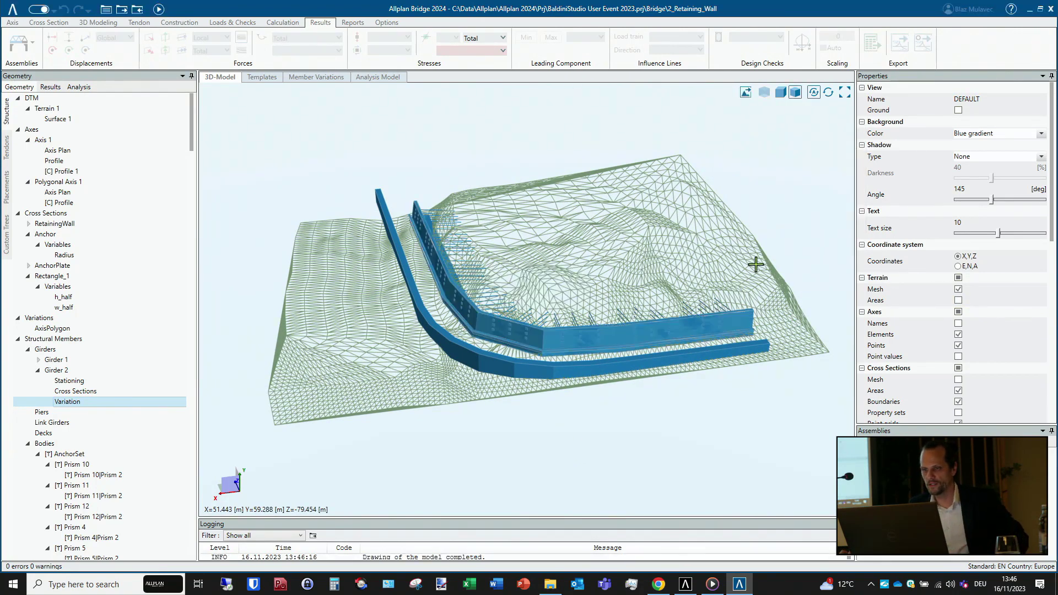
{"action": "left_click_drag", "start_coordinate": [711, 317], "coordinate": [779, 291]}
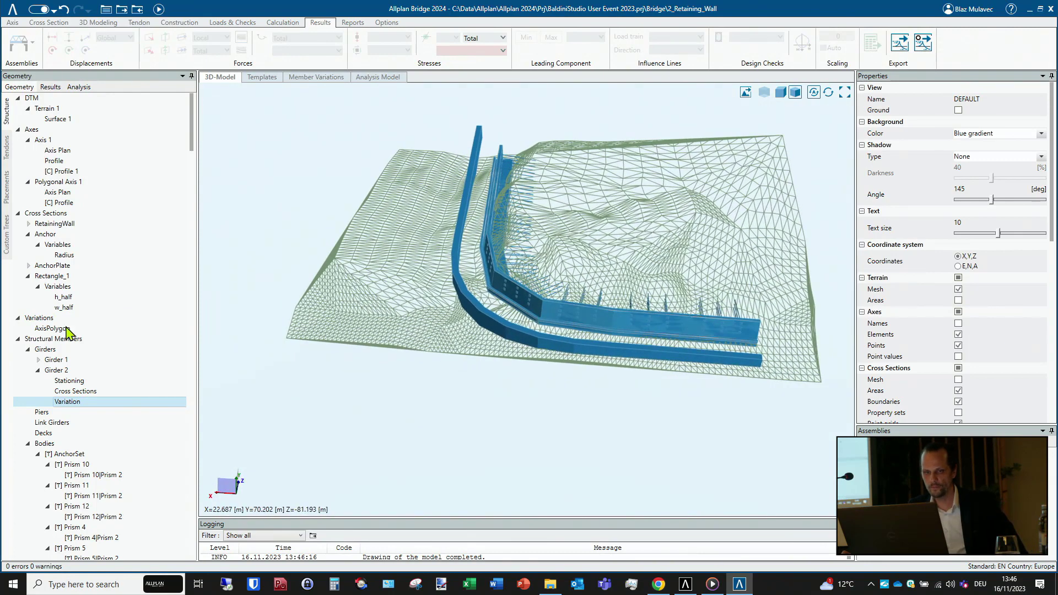
- View the RetainingWall cross section, and return to the 3D model
{"action": "left_click", "coordinate": [72, 226]}
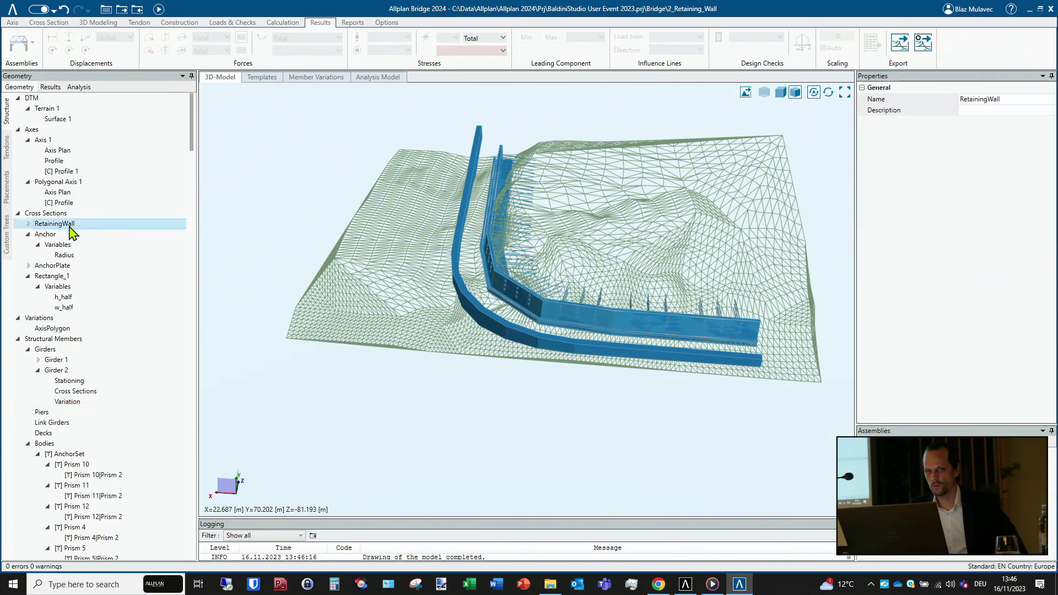
{"action": "double_click", "coordinate": [71, 226]}
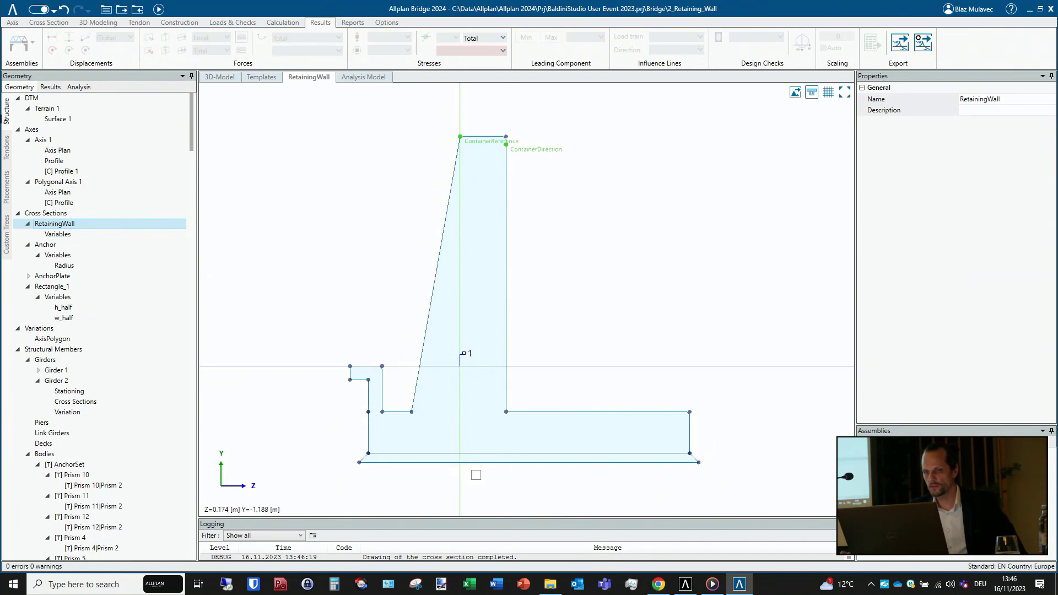
{"action": "left_click", "coordinate": [226, 78]}
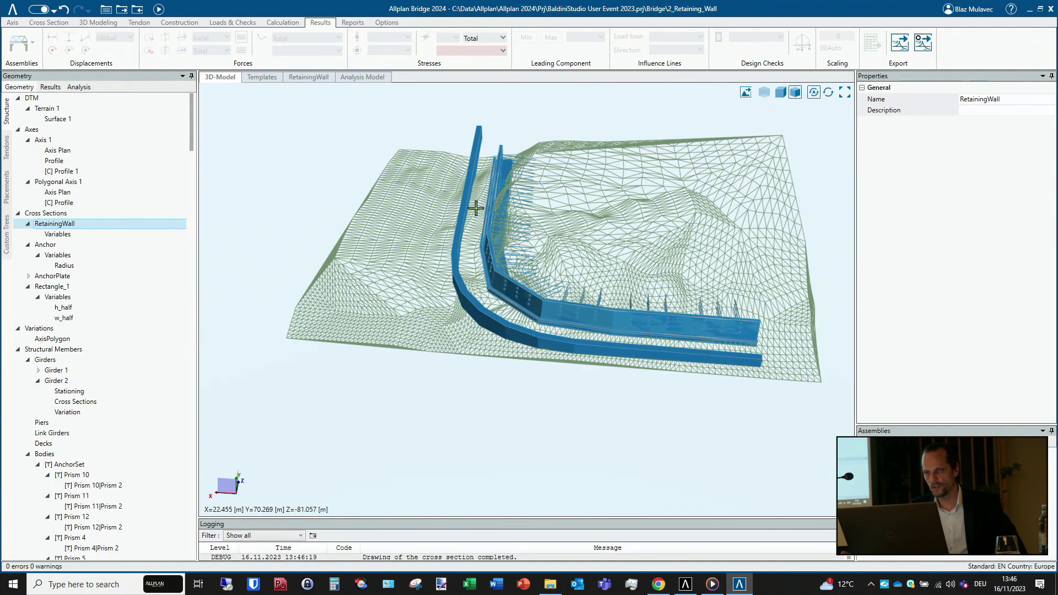
- Select Girder 1 to highlight the retaining wall in the 3D model and inspect it along the terrain mesh
{"action": "scroll", "coordinate": [480, 231], "scroll_direction": "up", "scroll_amount": 3}
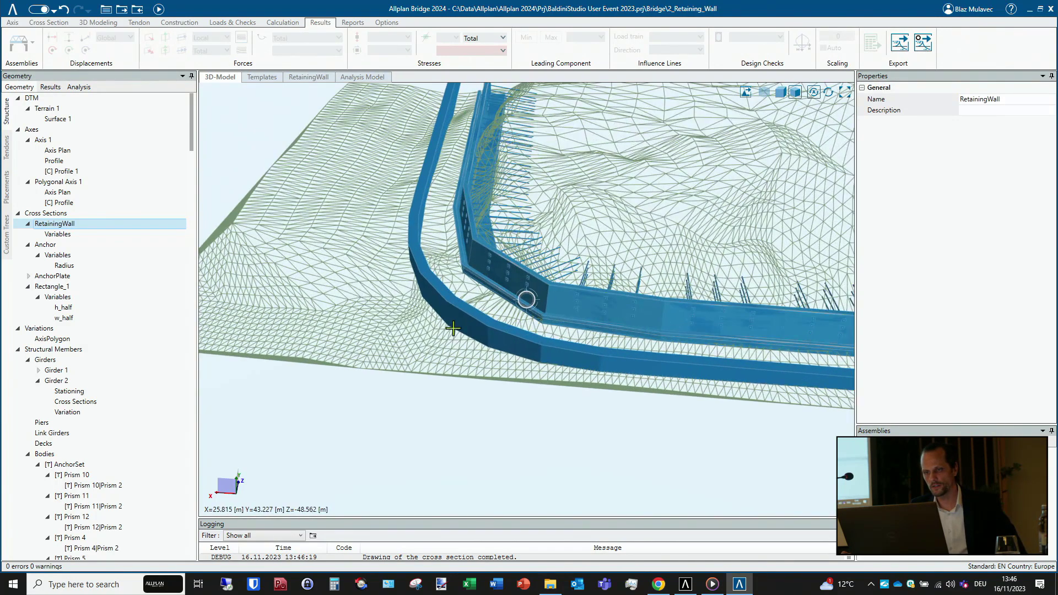
{"action": "scroll", "coordinate": [487, 329], "scroll_direction": "up", "scroll_amount": 2}
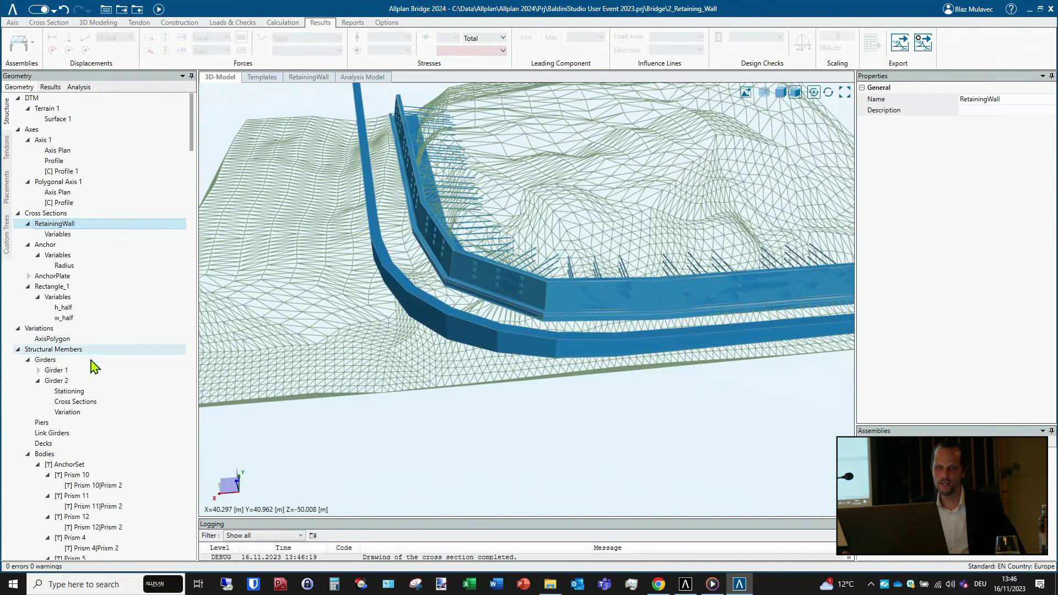
{"action": "left_click", "coordinate": [69, 371]}
{"action": "scroll", "coordinate": [69, 376], "scroll_direction": "down", "scroll_amount": 2}
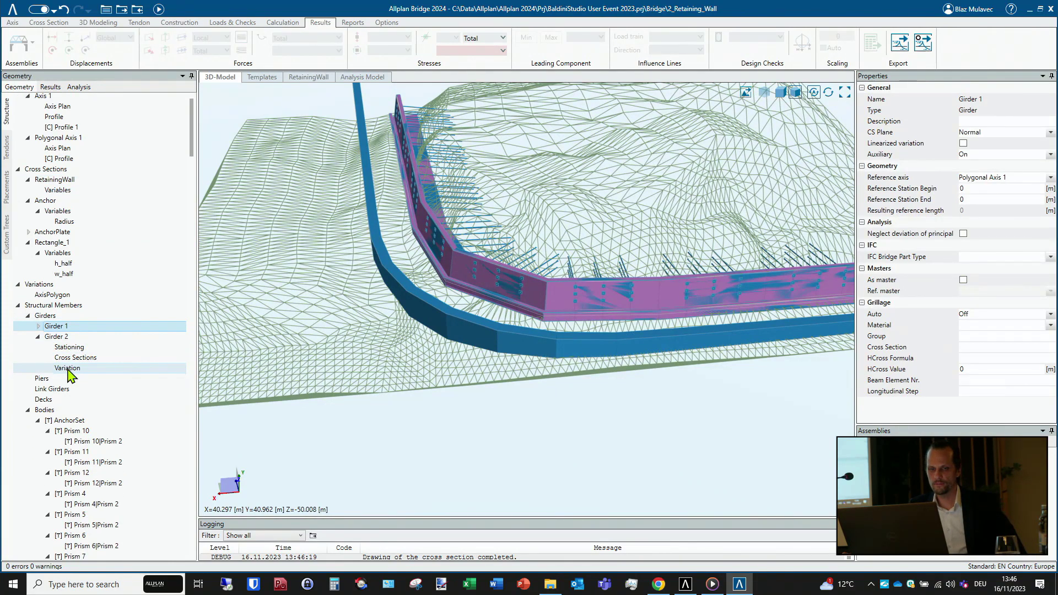
{"action": "scroll", "coordinate": [69, 376], "scroll_direction": "down", "scroll_amount": 8}
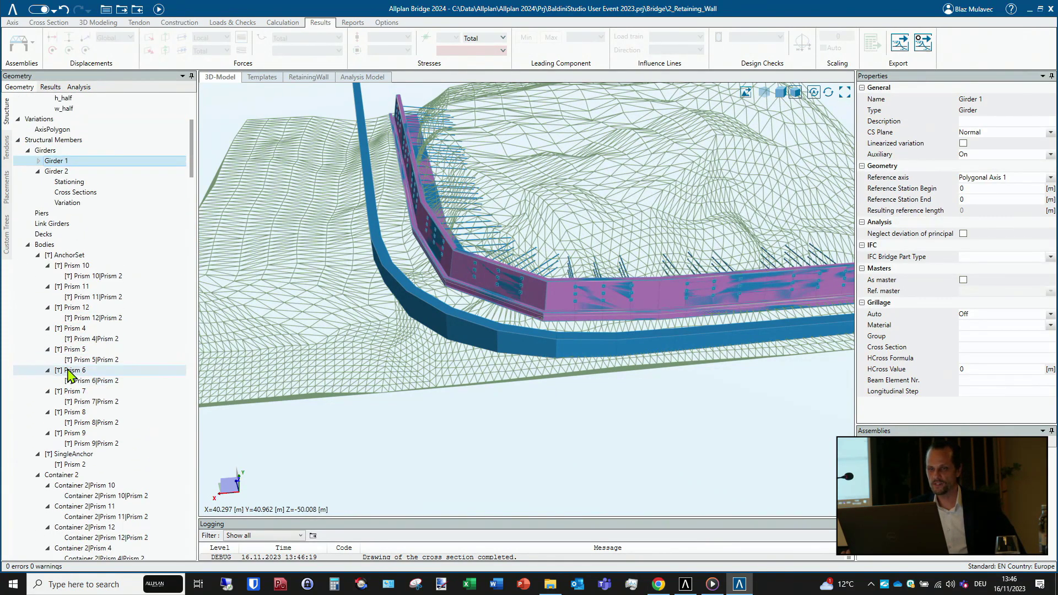
{"action": "scroll", "coordinate": [69, 376], "scroll_direction": "up", "scroll_amount": 1}
{"action": "scroll", "coordinate": [542, 342], "scroll_direction": "down", "scroll_amount": 2}
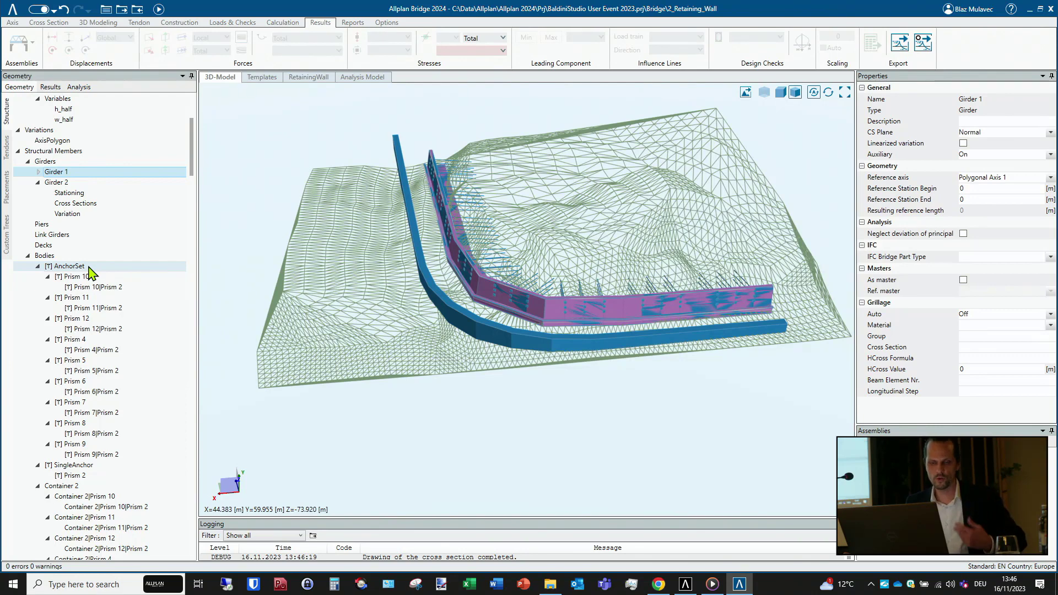
- Open the SingleAnchor template body and examine its anchor and plate geometry up close
{"action": "scroll", "coordinate": [90, 272], "scroll_direction": "down", "scroll_amount": 3}
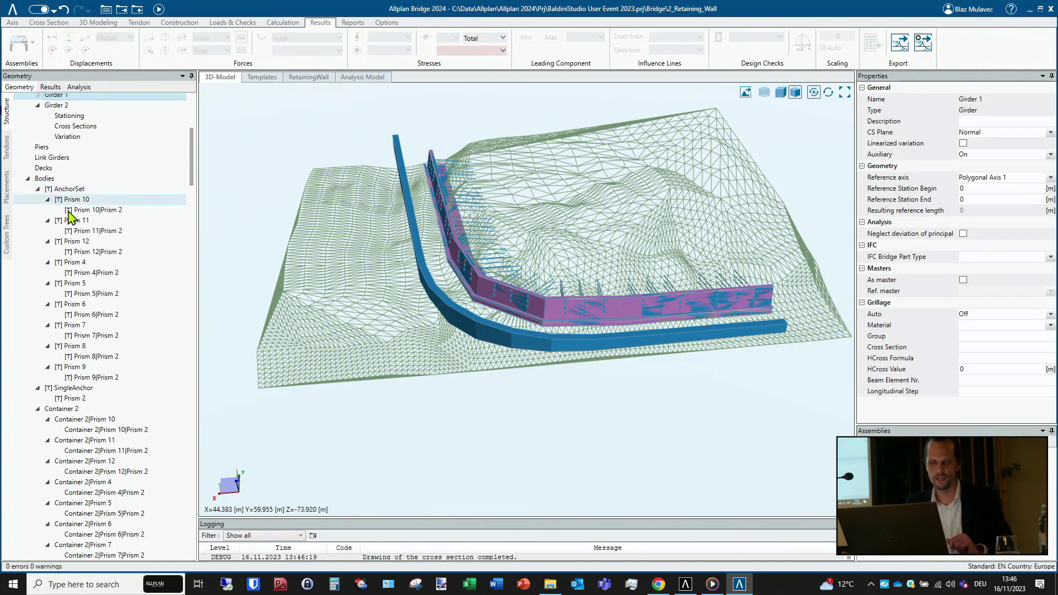
{"action": "scroll", "coordinate": [76, 220], "scroll_direction": "down", "scroll_amount": 1}
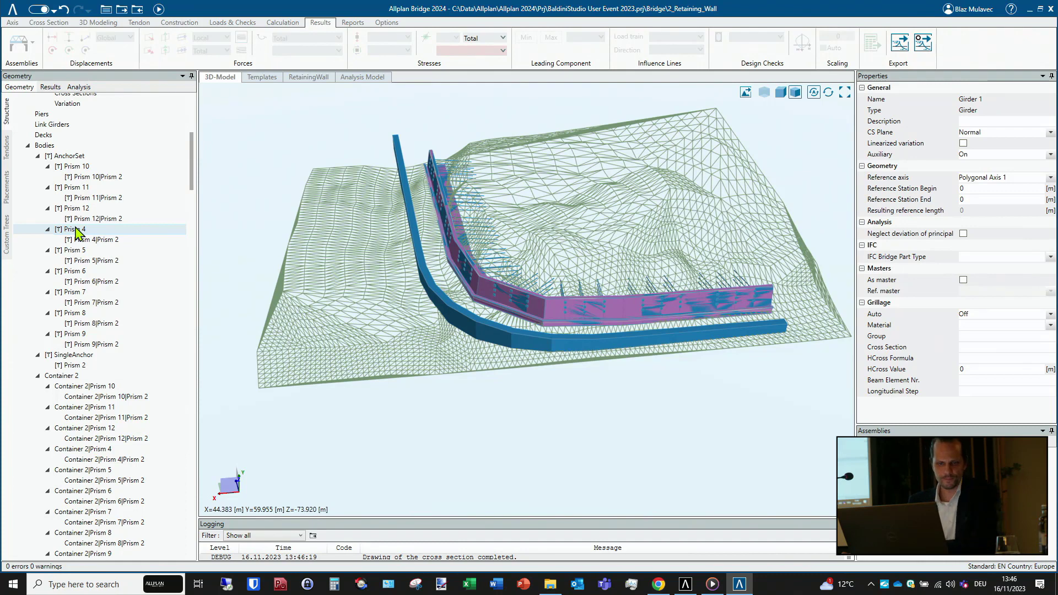
{"action": "scroll", "coordinate": [76, 227], "scroll_direction": "down", "scroll_amount": 3}
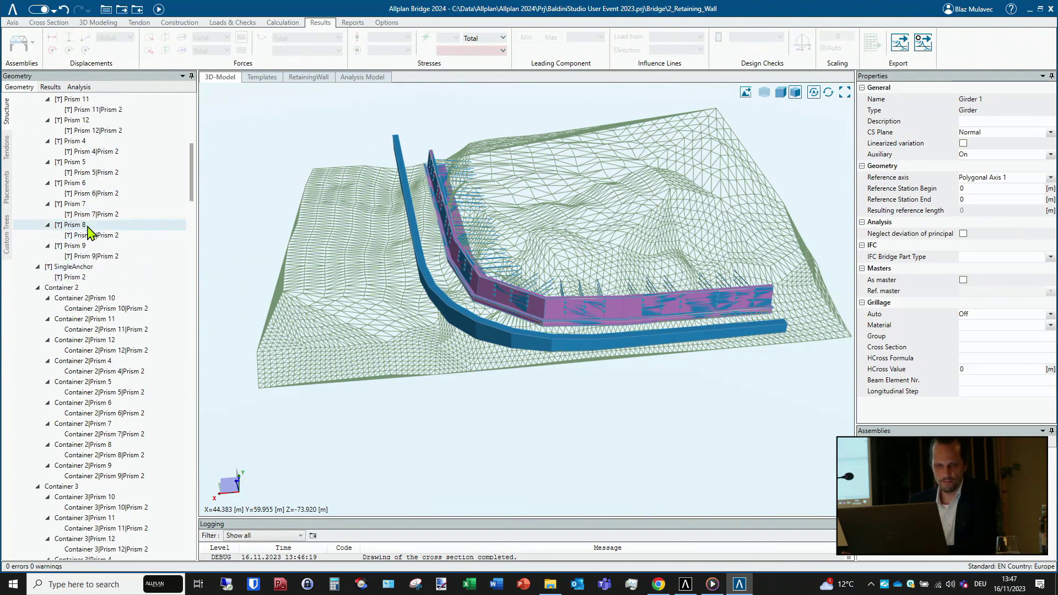
{"action": "left_click", "coordinate": [83, 270]}
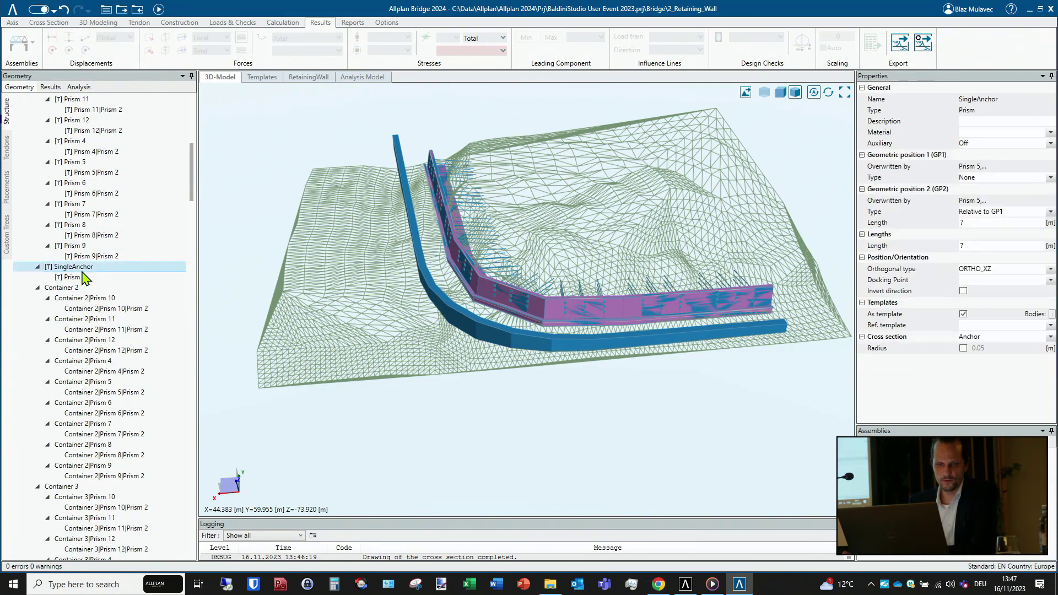
{"action": "double_click", "coordinate": [83, 270]}
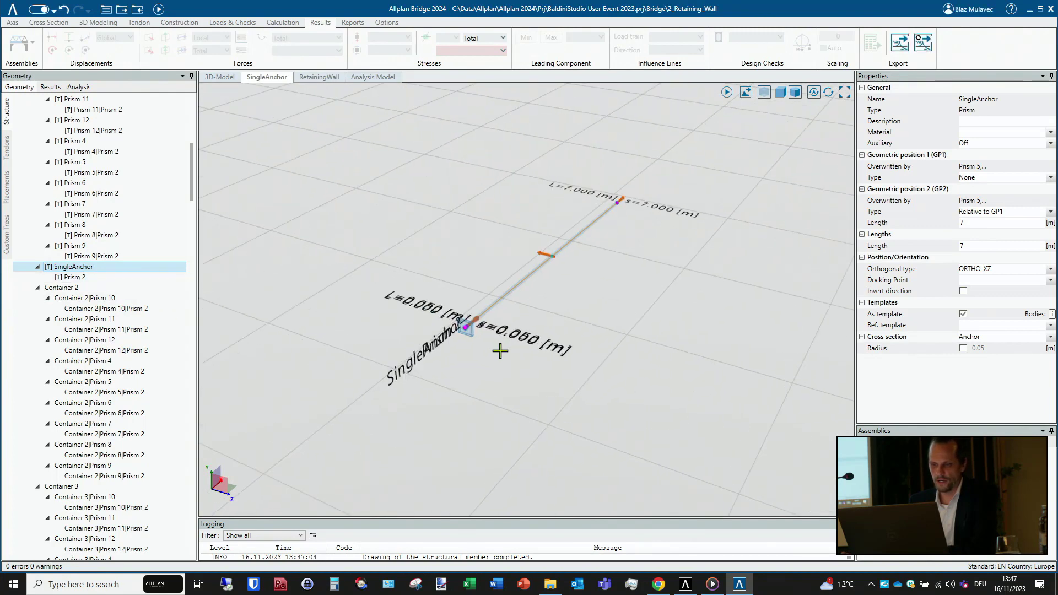
{"action": "scroll", "coordinate": [499, 345], "scroll_direction": "up", "scroll_amount": 2}
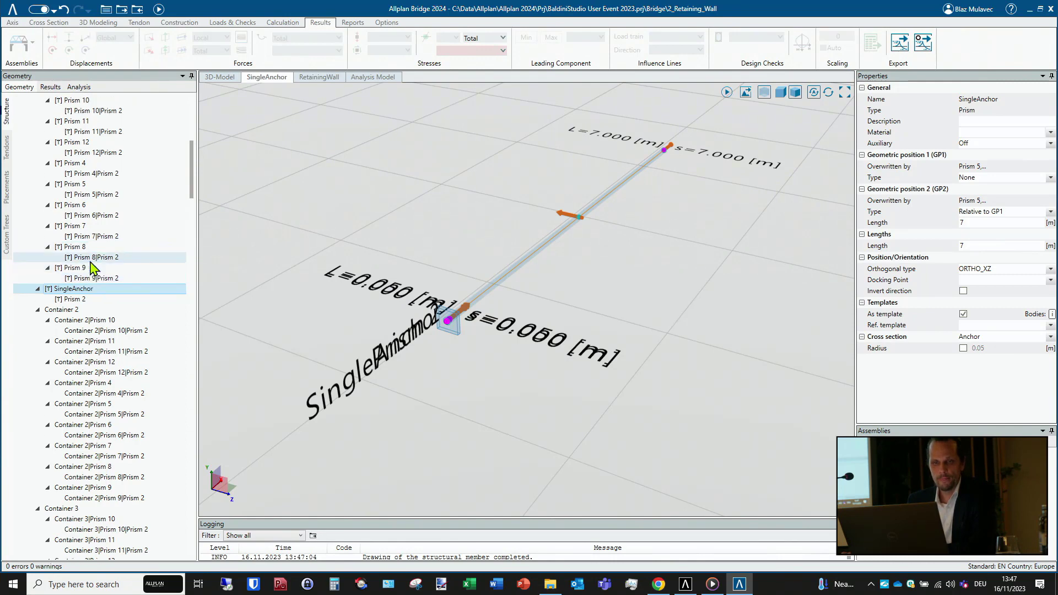
- Open the AnchorSet template container and examine the arrangement of its anchor prisms
{"action": "scroll", "coordinate": [83, 342], "scroll_direction": "up", "scroll_amount": 1}
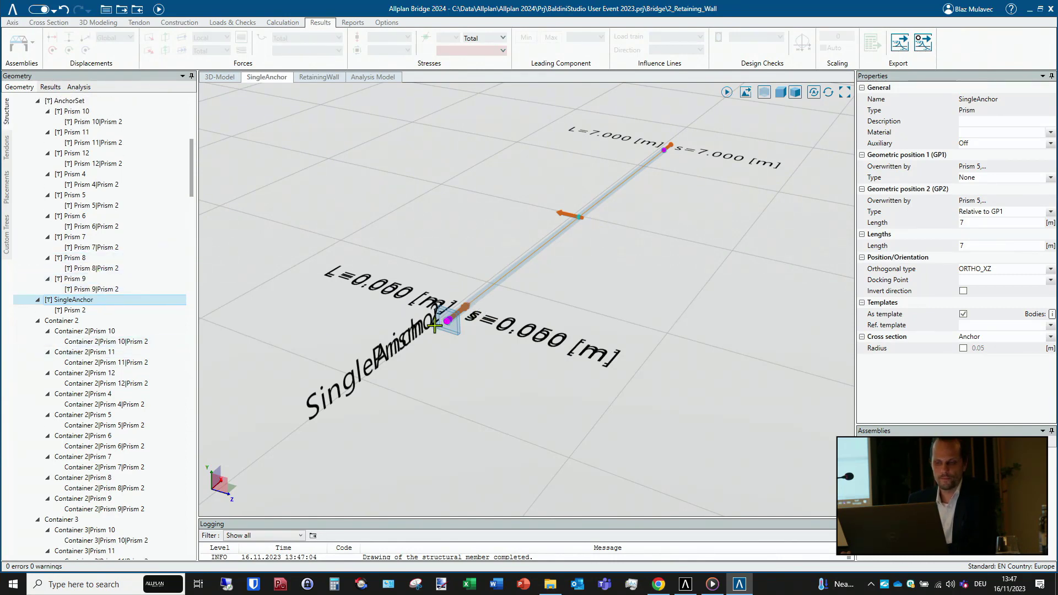
{"action": "scroll", "coordinate": [88, 315], "scroll_direction": "up", "scroll_amount": 2}
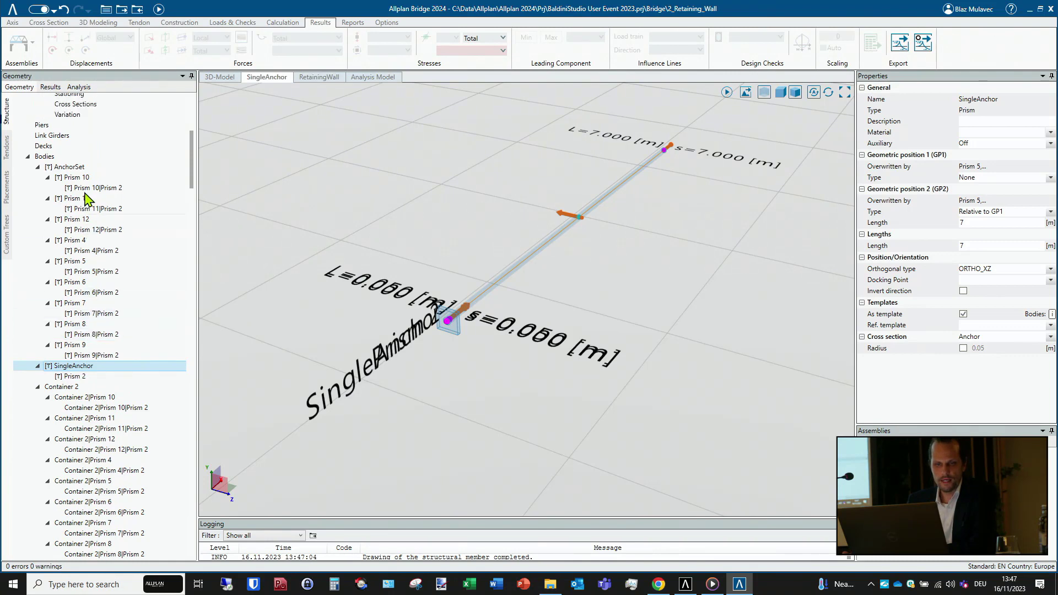
{"action": "left_click", "coordinate": [79, 169]}
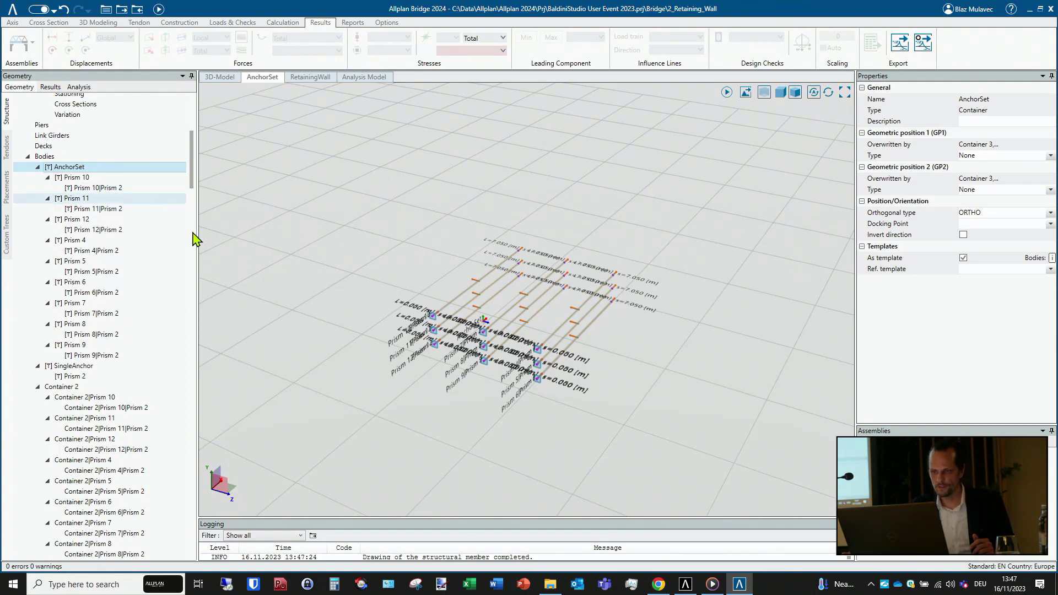
{"action": "scroll", "coordinate": [484, 320], "scroll_direction": "up", "scroll_amount": 3}
{"action": "scroll", "coordinate": [484, 318], "scroll_direction": "up", "scroll_amount": 2}
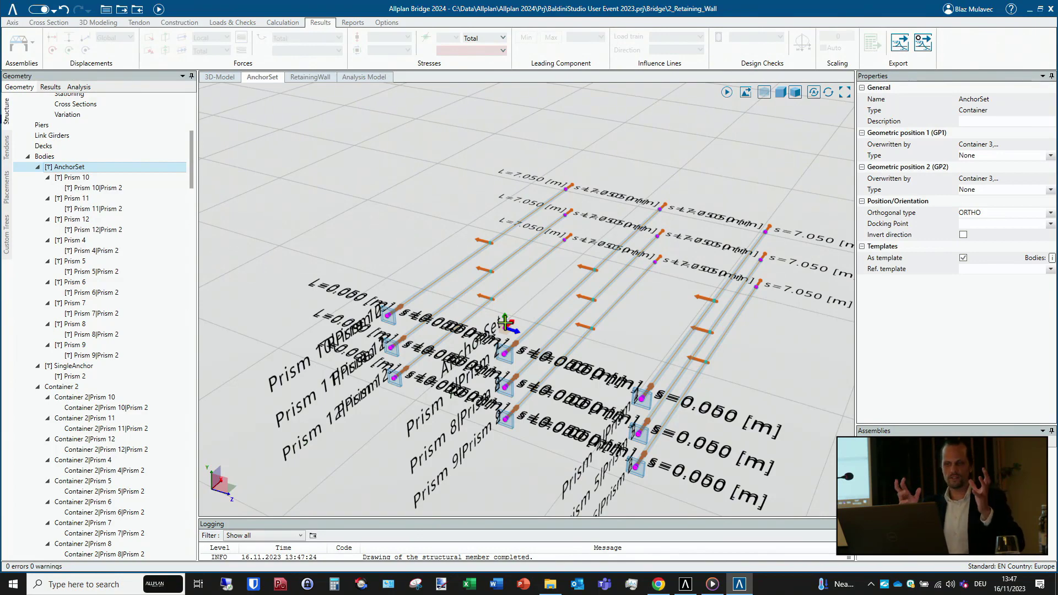
{"action": "scroll", "coordinate": [515, 317], "scroll_direction": "down", "scroll_amount": 2}
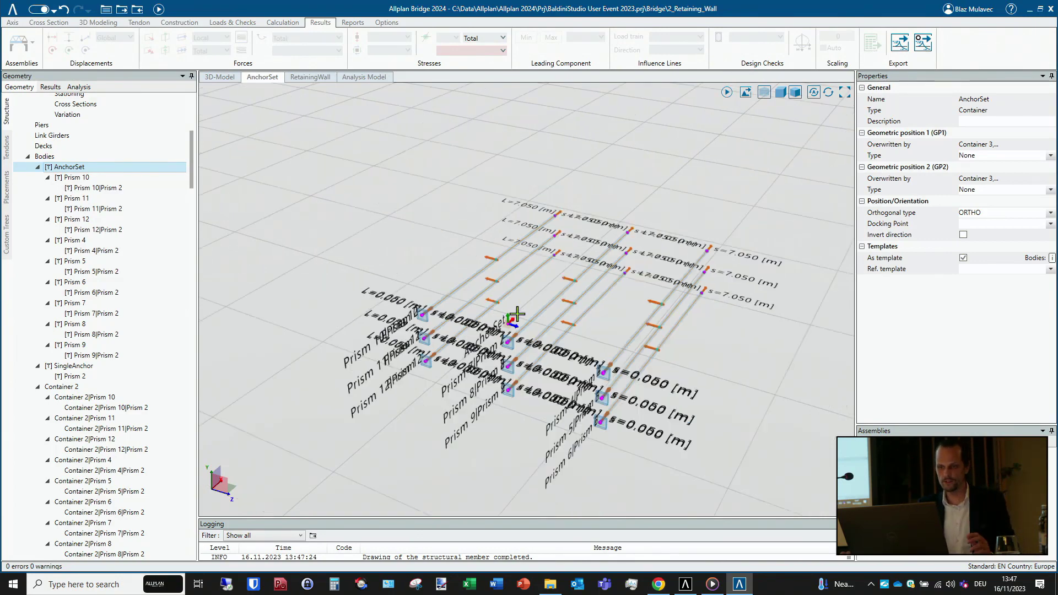
{"action": "scroll", "coordinate": [516, 315], "scroll_direction": "down", "scroll_amount": 4}
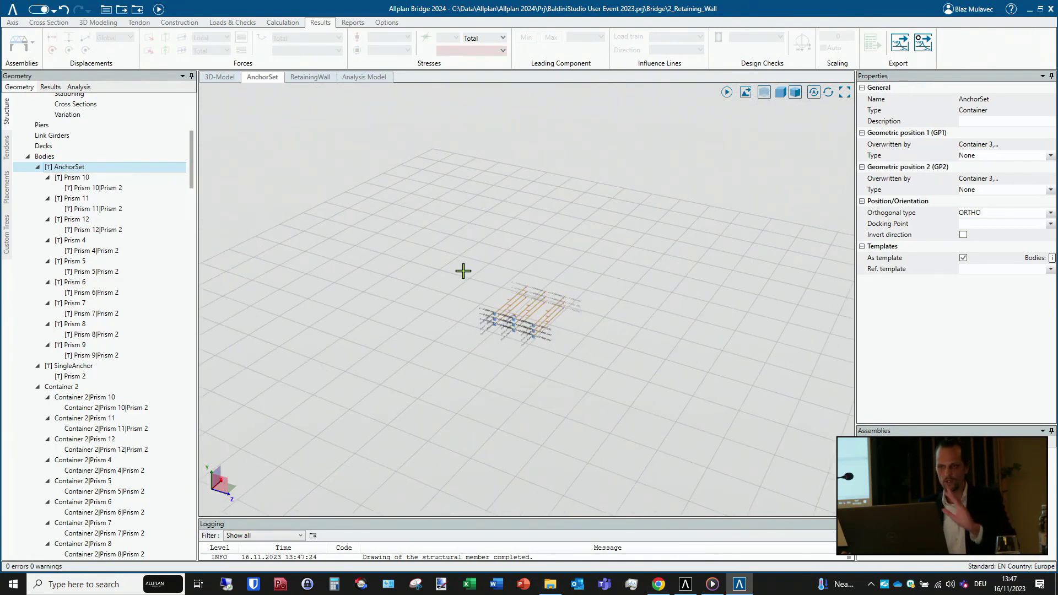
{"action": "scroll", "coordinate": [518, 293], "scroll_direction": "up", "scroll_amount": 5}
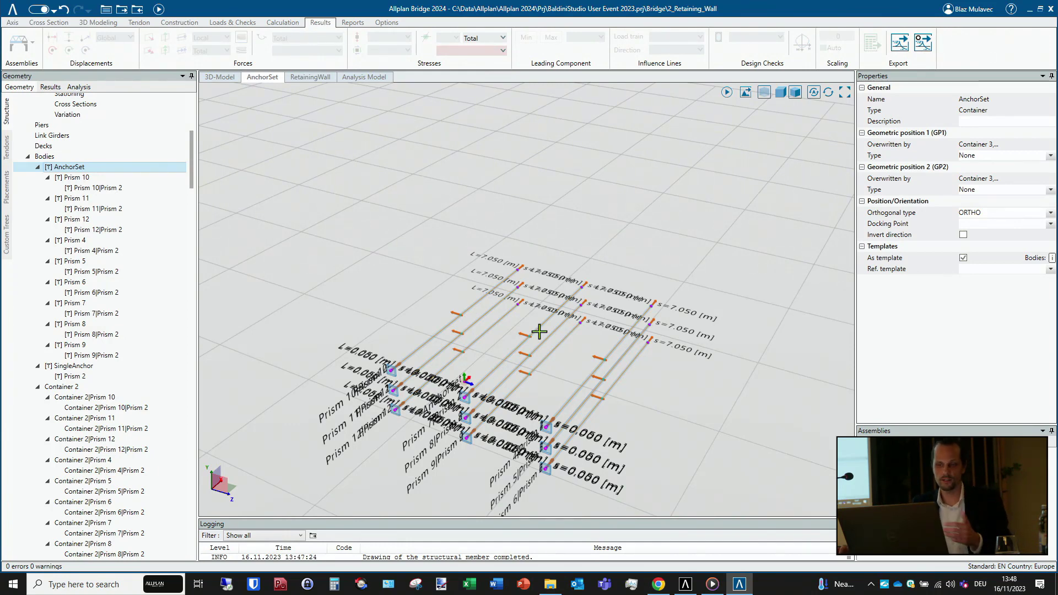
{"action": "scroll", "coordinate": [539, 332], "scroll_direction": "down", "scroll_amount": 4}
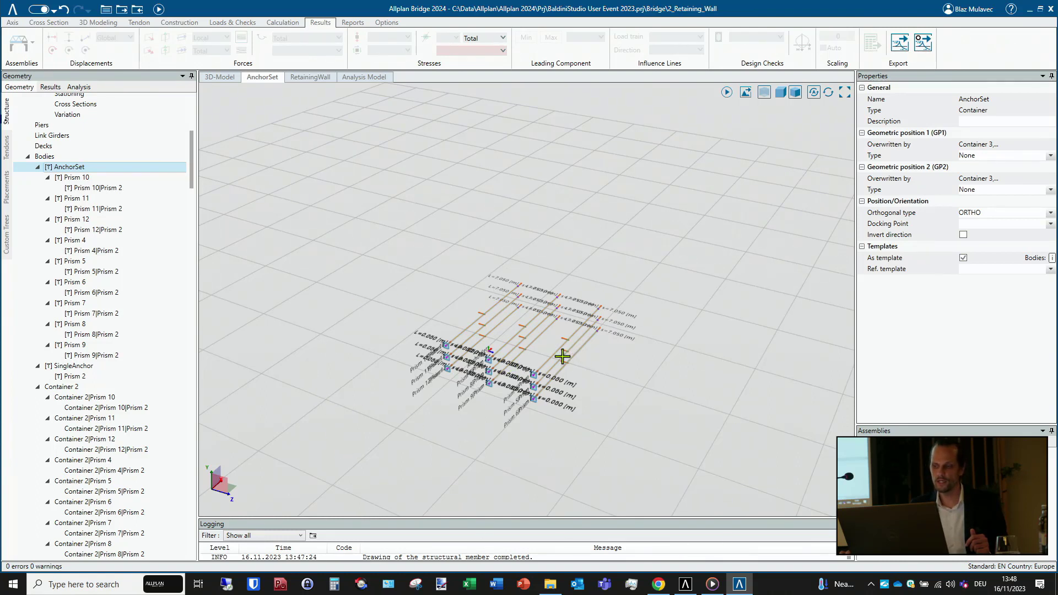
- Return to the 3D model to inspect the anchors placed along the wall, and reselect Girder 1
{"action": "left_click", "coordinate": [220, 77]}
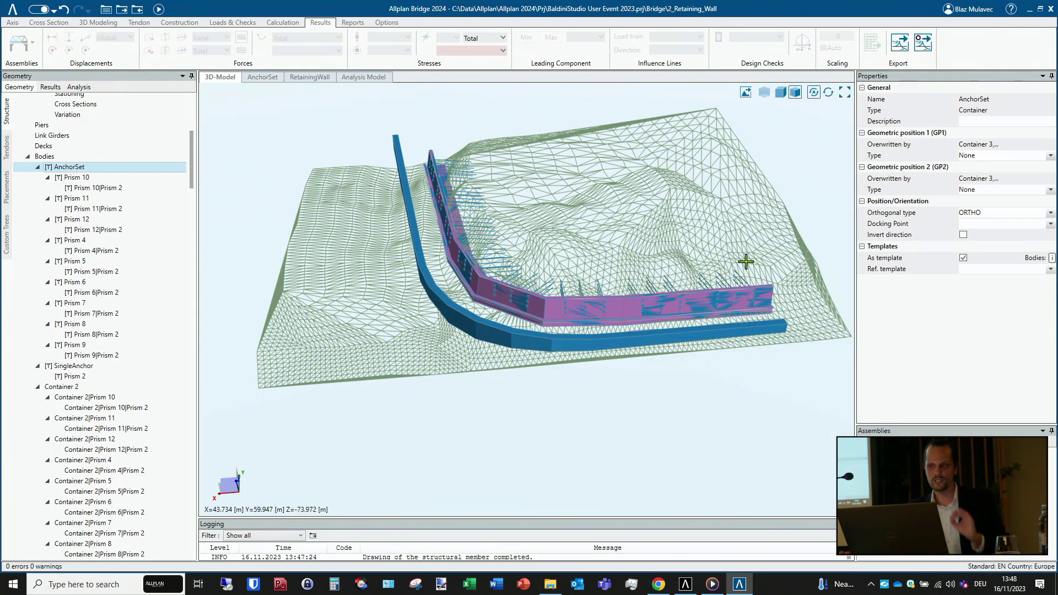
{"action": "scroll", "coordinate": [745, 260], "scroll_direction": "up", "scroll_amount": 2}
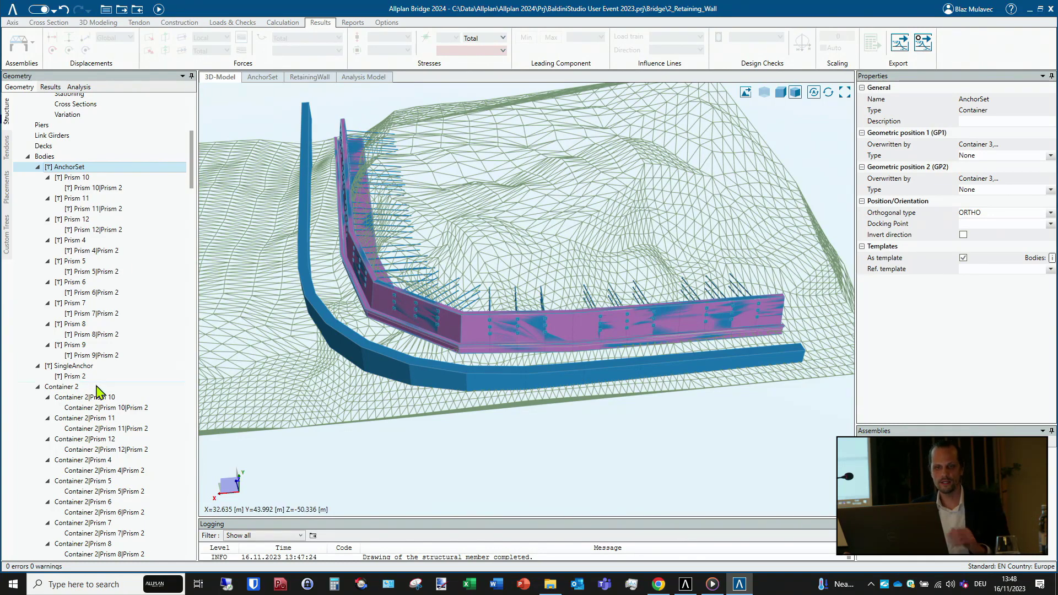
{"action": "scroll", "coordinate": [98, 392], "scroll_direction": "down", "scroll_amount": 2}
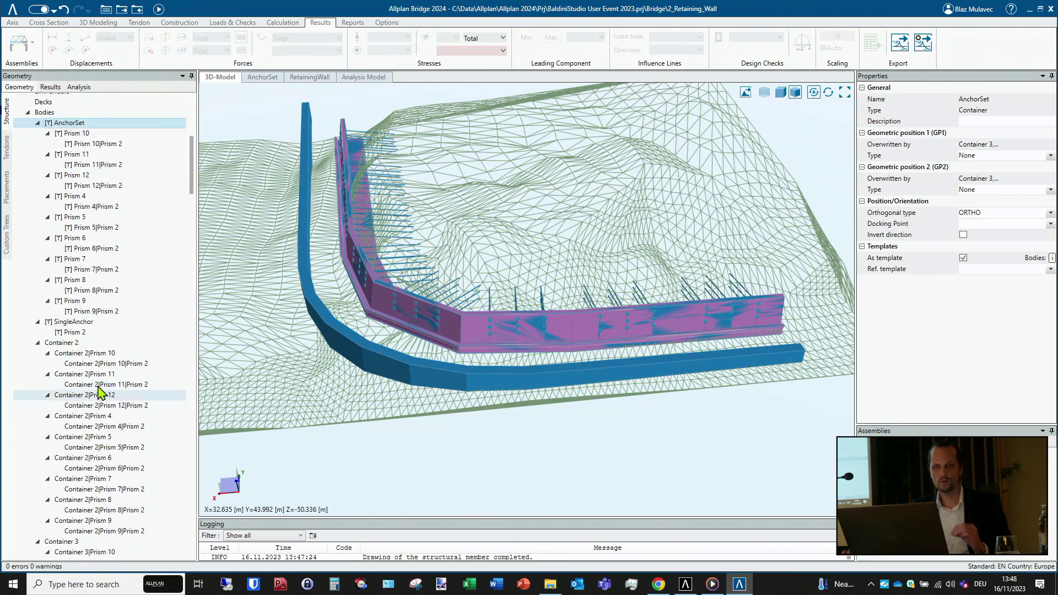
{"action": "scroll", "coordinate": [99, 392], "scroll_direction": "up", "scroll_amount": 4}
{"action": "scroll", "coordinate": [71, 220], "scroll_direction": "up", "scroll_amount": 4}
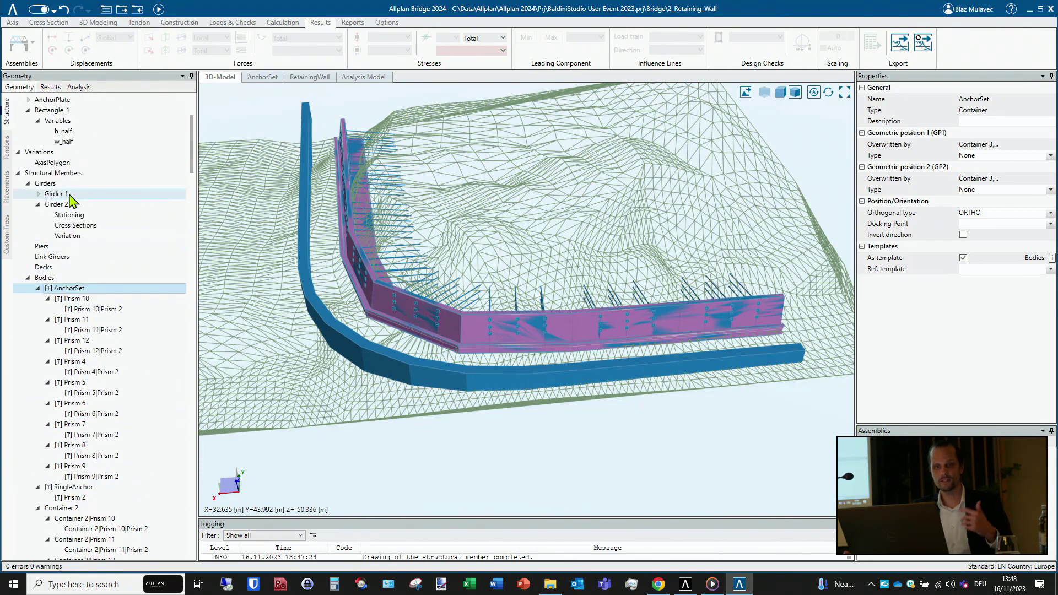
{"action": "left_click", "coordinate": [71, 197]}
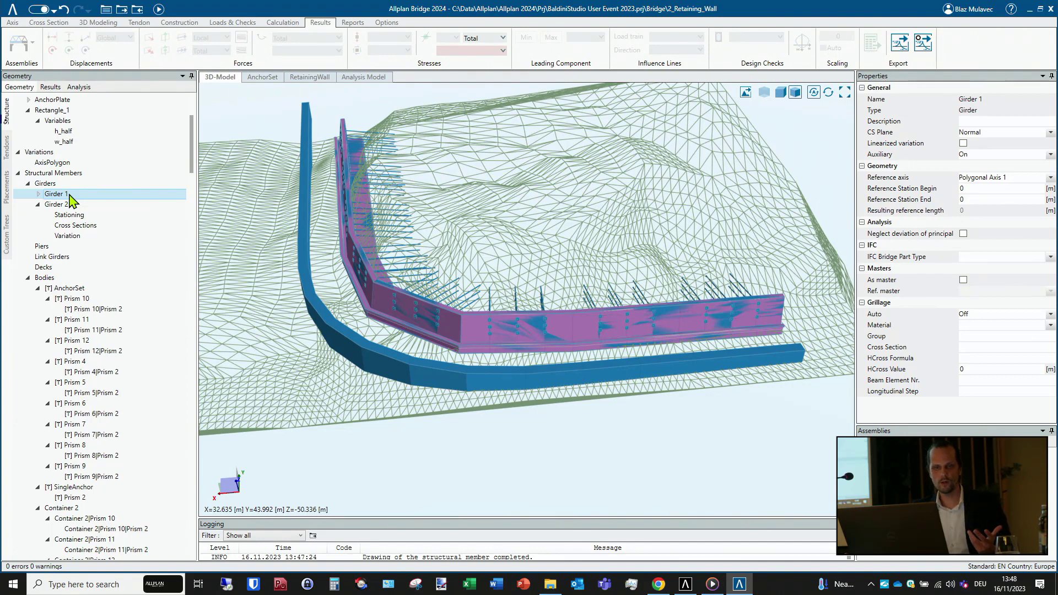
- Find RetainingWall Extraction Body 1 below the anchor containers and select it to view its properties and extent in the model
{"action": "scroll", "coordinate": [70, 196], "scroll_direction": "down", "scroll_amount": 15}
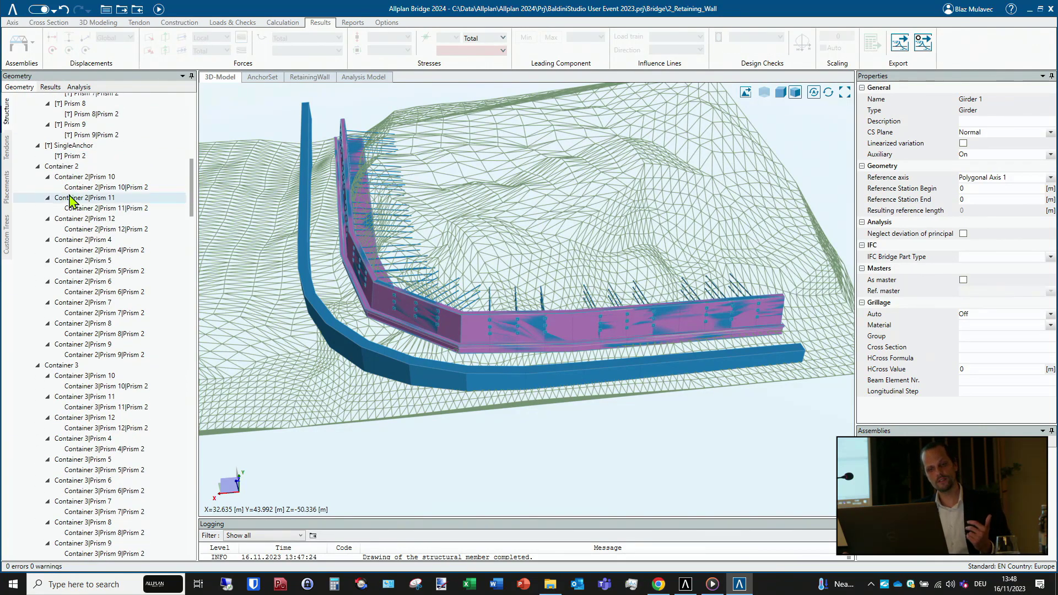
{"action": "scroll", "coordinate": [70, 201], "scroll_direction": "down", "scroll_amount": 12}
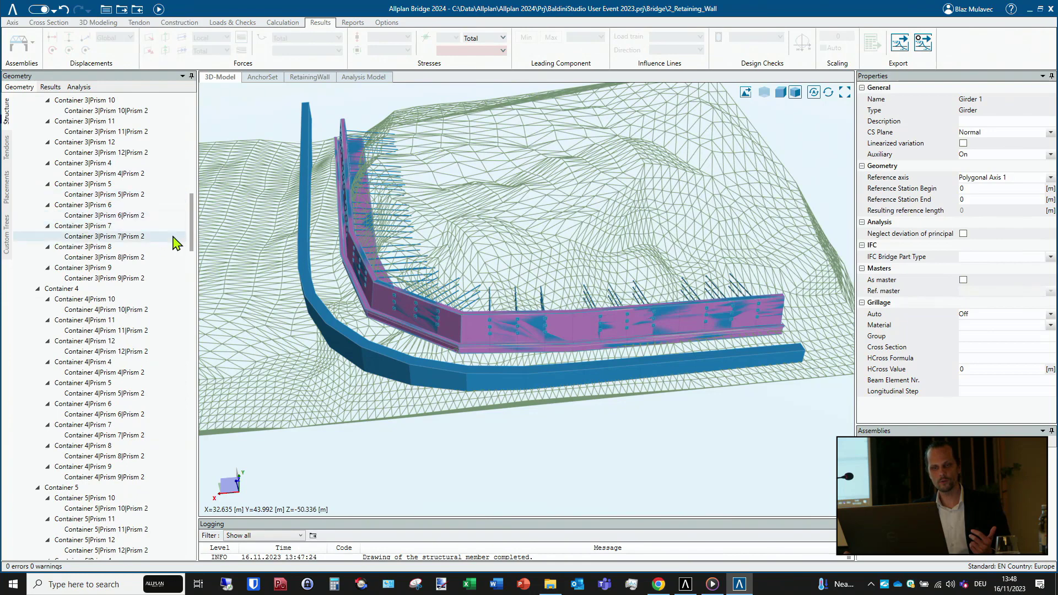
{"action": "left_click_drag", "start_coordinate": [193, 229], "coordinate": [198, 395]}
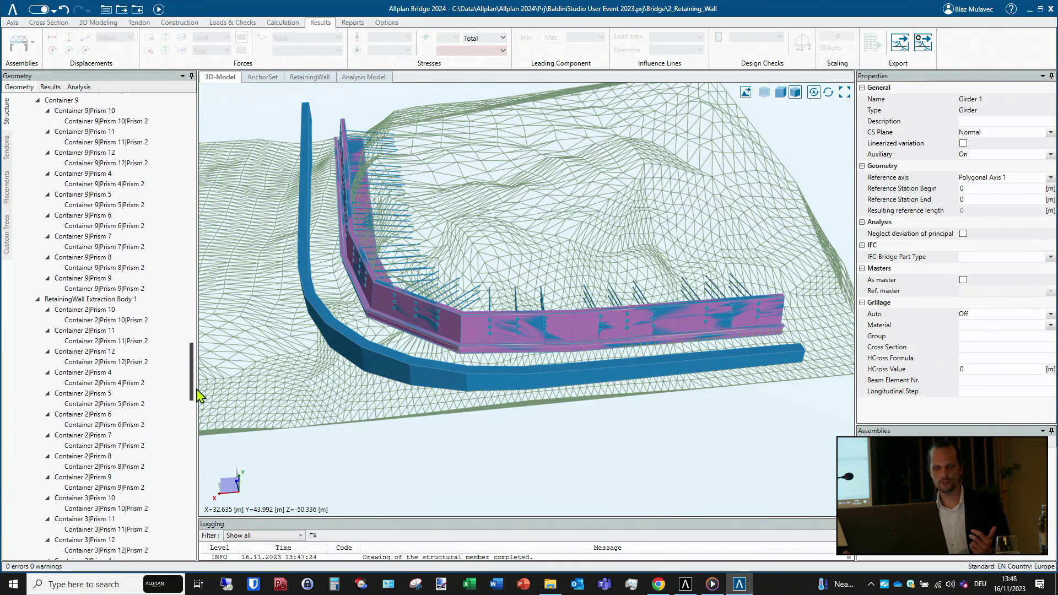
{"action": "left_click", "coordinate": [130, 302]}
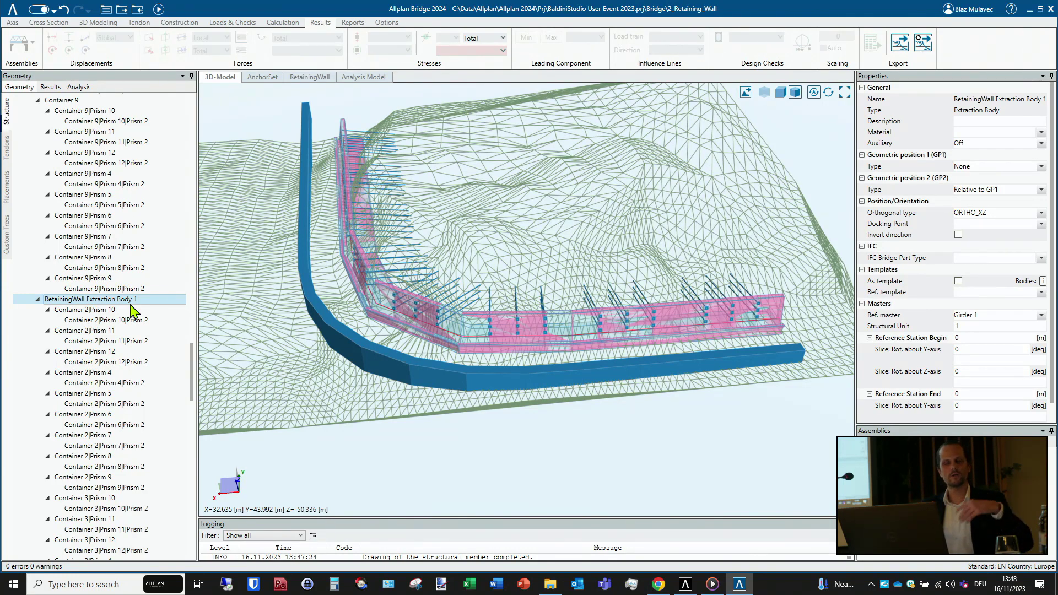
- Open the plan of Axis 1 and select its circular segment ending at station 50
{"action": "scroll", "coordinate": [132, 306], "scroll_direction": "up", "scroll_amount": 14}
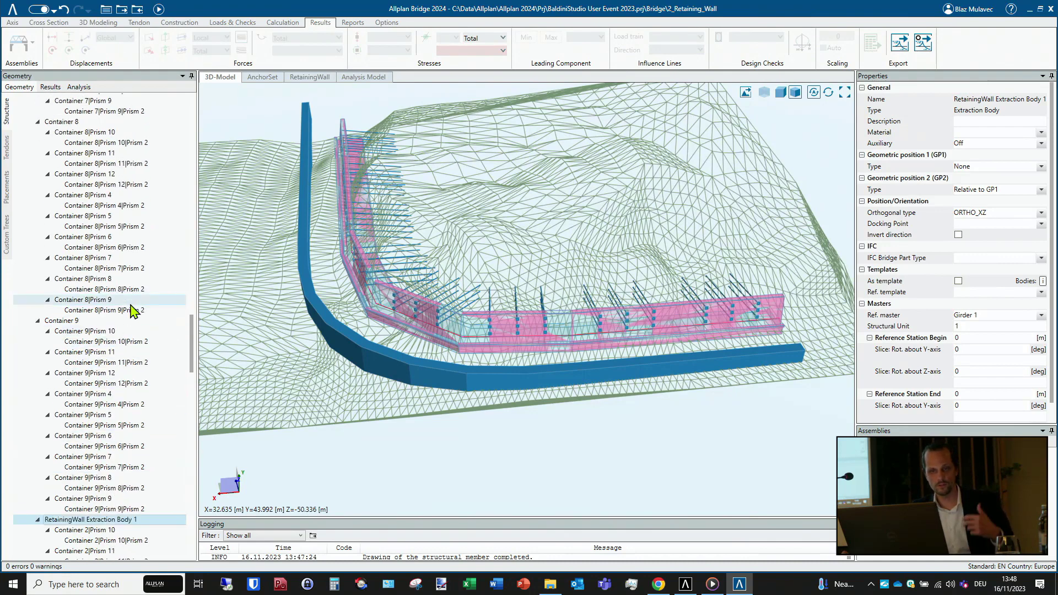
{"action": "scroll", "coordinate": [134, 258], "scroll_direction": "up", "scroll_amount": 5}
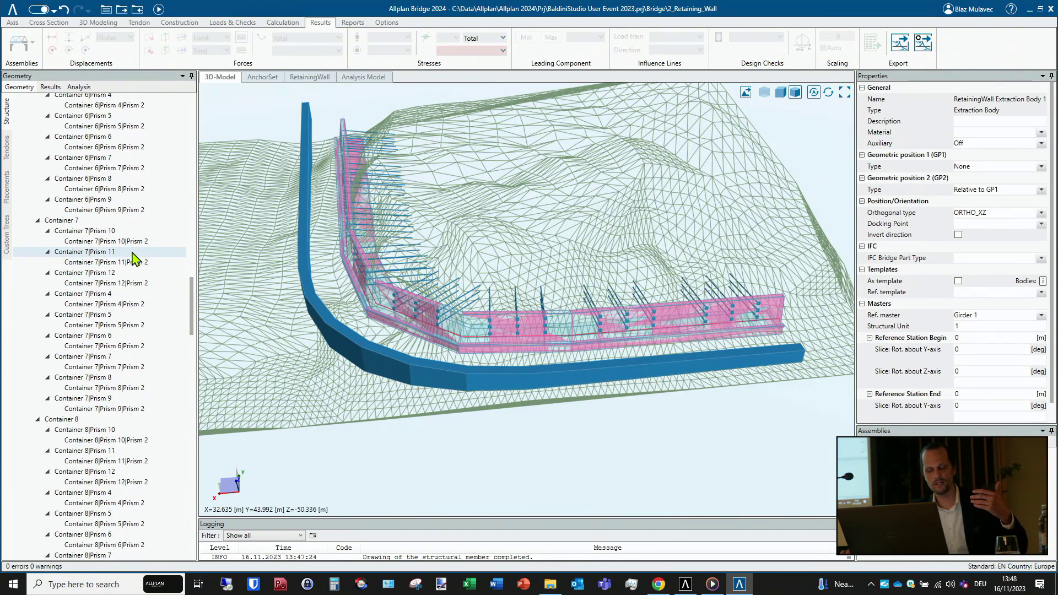
{"action": "scroll", "coordinate": [134, 258], "scroll_direction": "up", "scroll_amount": 7}
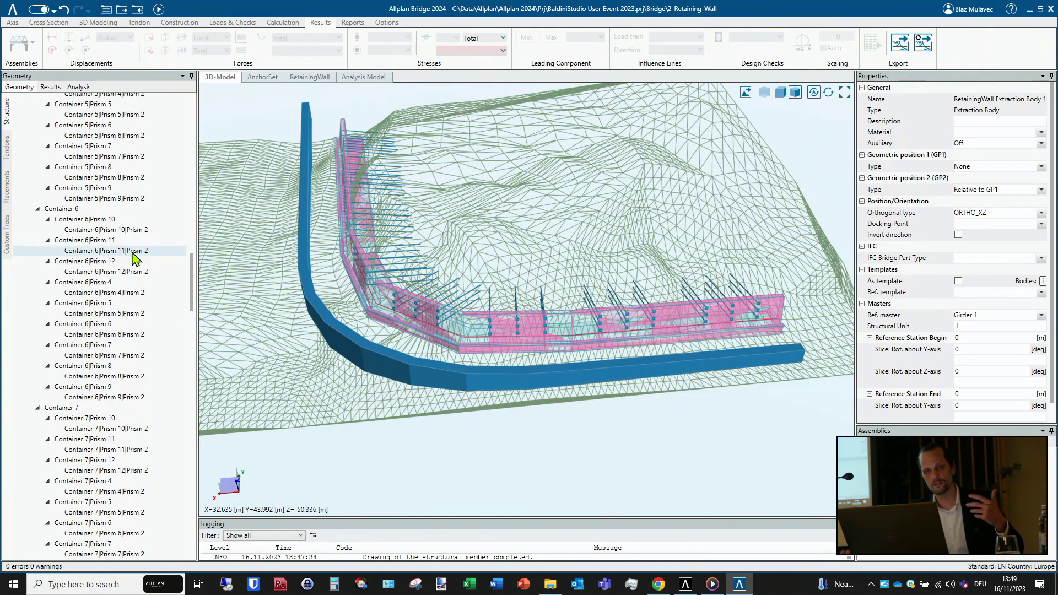
{"action": "scroll", "coordinate": [134, 258], "scroll_direction": "up", "scroll_amount": 6}
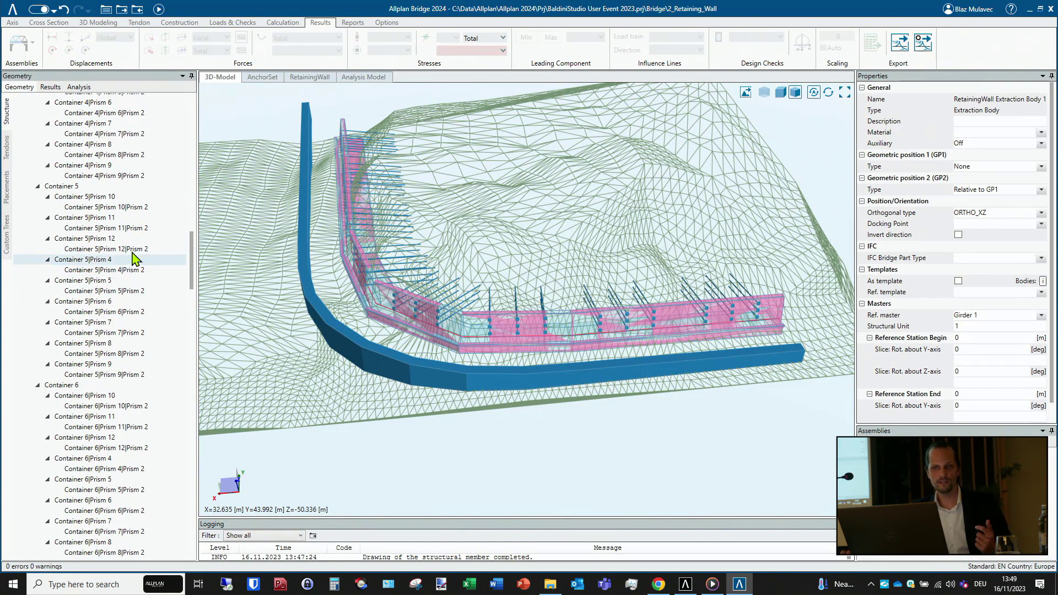
{"action": "left_click_drag", "start_coordinate": [189, 231], "coordinate": [191, 111]}
{"action": "double_click", "coordinate": [64, 153]}
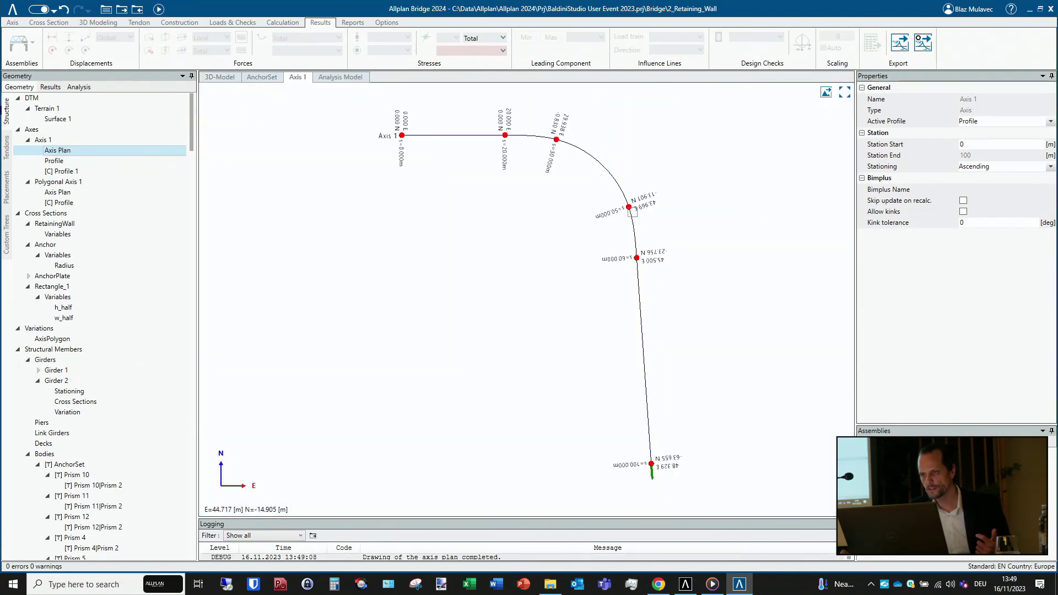
{"action": "left_click", "coordinate": [628, 207]}
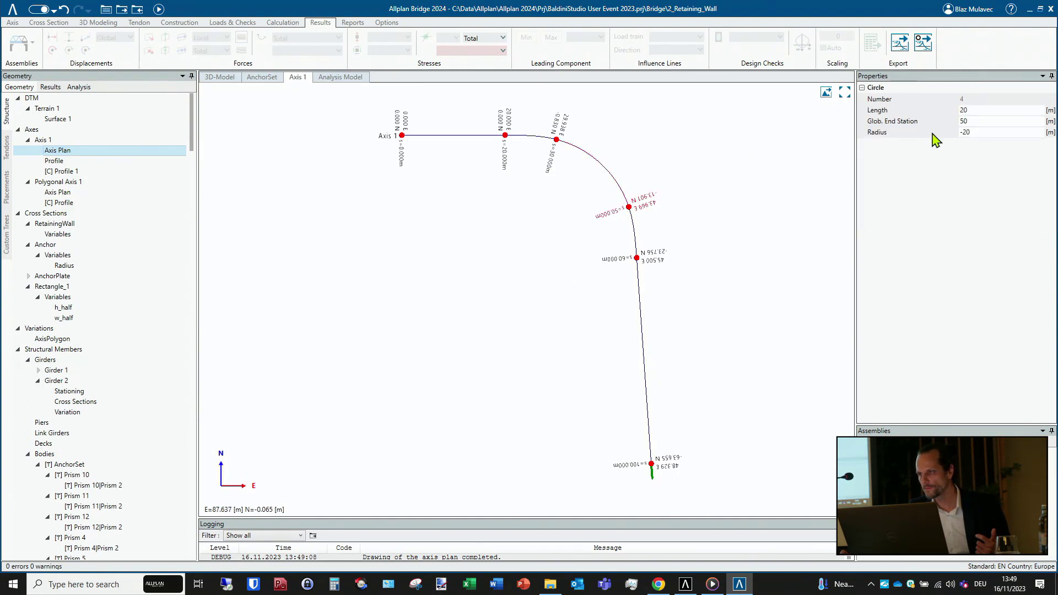
- Try radius values of -10 m and 30 m for the circular segment of Axis 1
{"action": "left_click", "coordinate": [984, 131]}
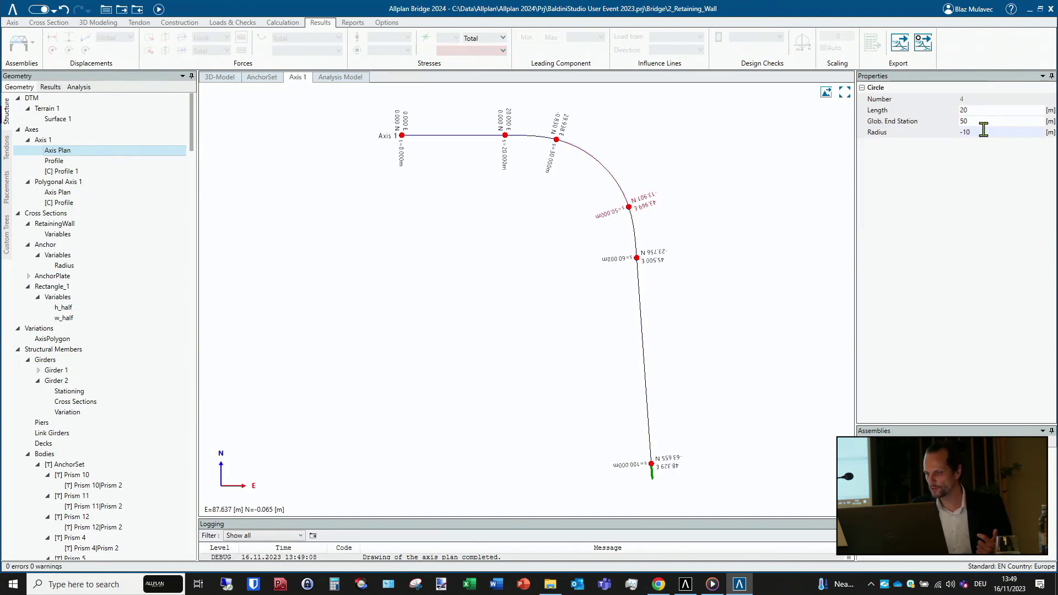
{"action": "key", "text": "Return"}
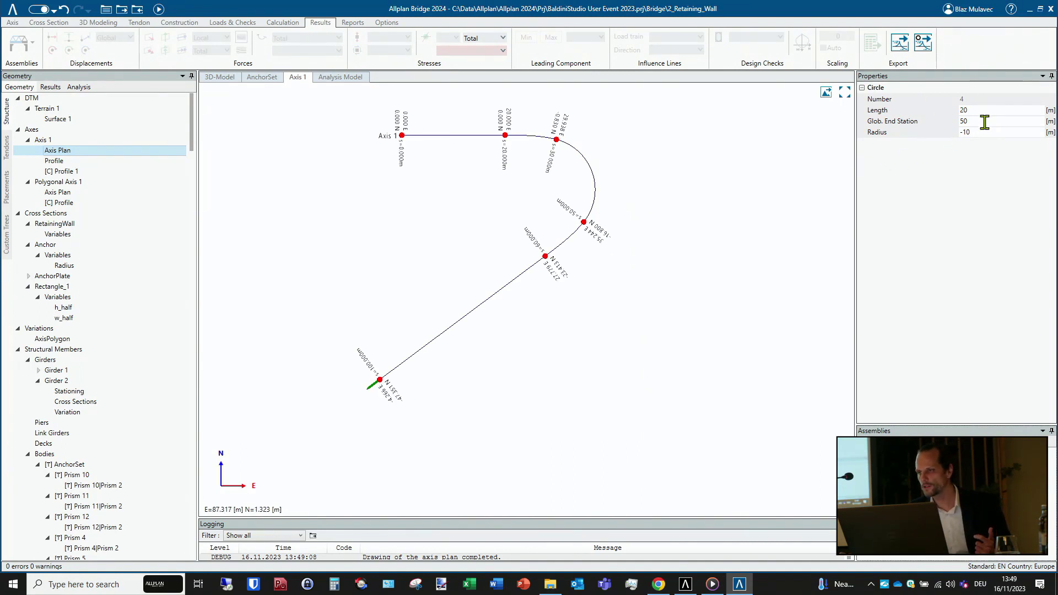
{"action": "left_click", "coordinate": [983, 132]}
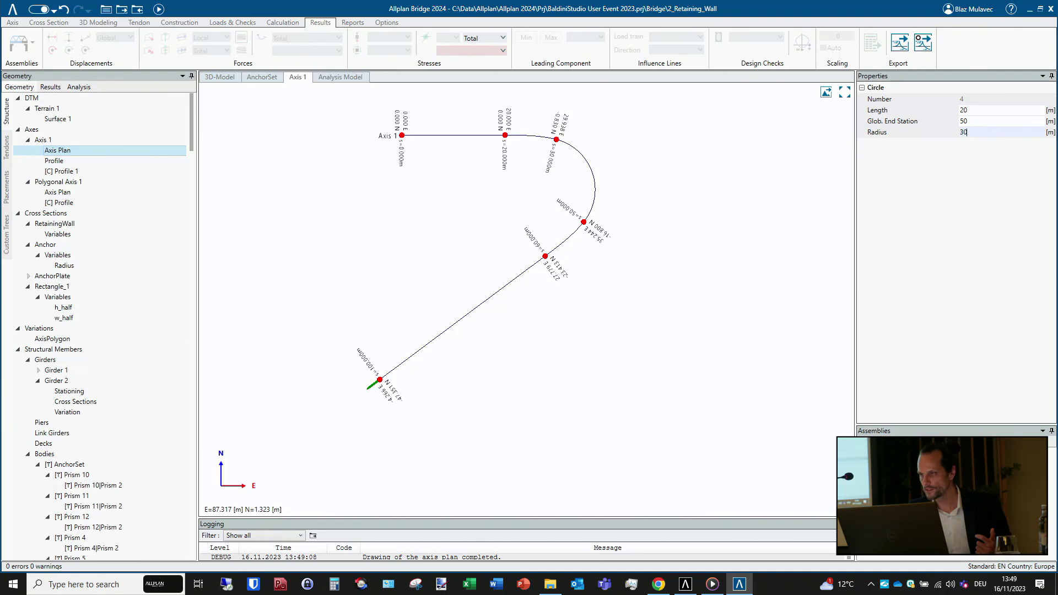
{"action": "key", "text": "Return"}
- Set the radius of Axis 1's circular segment to -30 m
{"action": "left_click", "coordinate": [982, 132]}
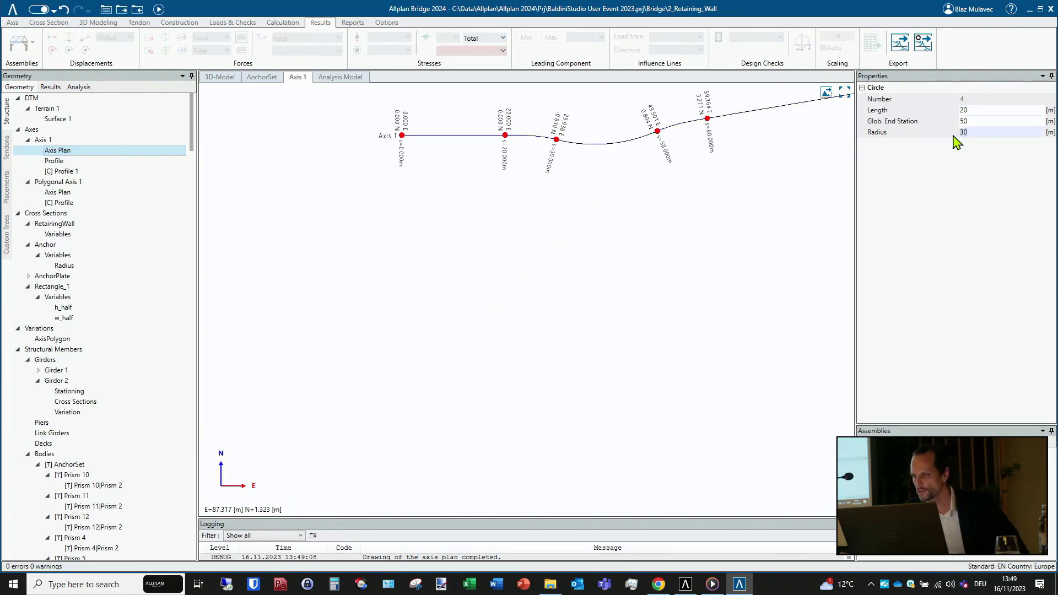
{"action": "type", "text": "-30"}
{"action": "key", "text": "Return"}
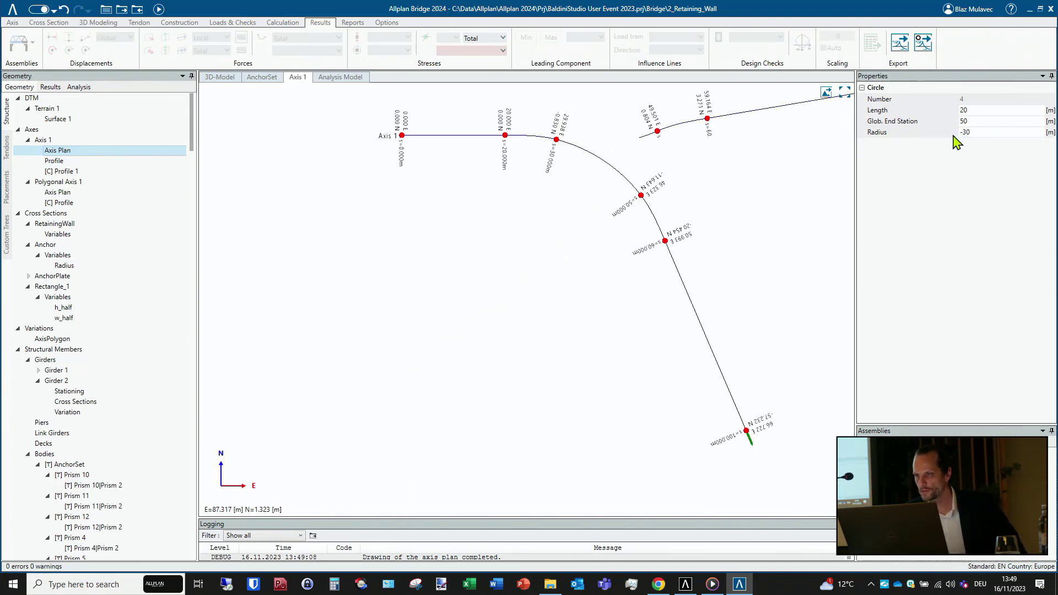
- Return to the 3D model and inspect the retaining wall, anchors and girder along the changed axis from several angles
{"action": "left_click", "coordinate": [220, 81]}
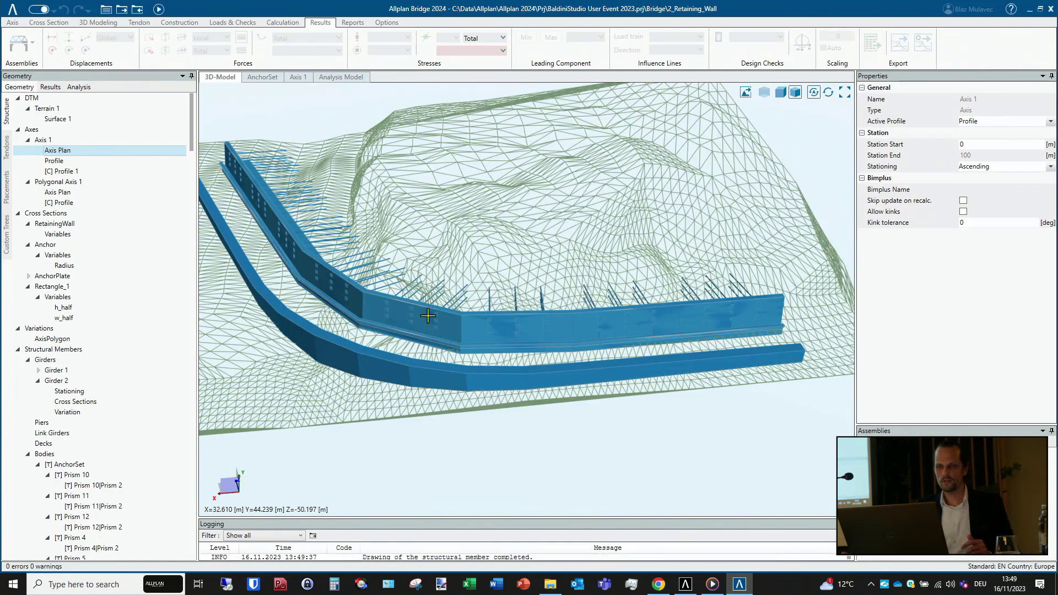
{"action": "middle_click_drag", "start_coordinate": [496, 346], "coordinate": [499, 344]}
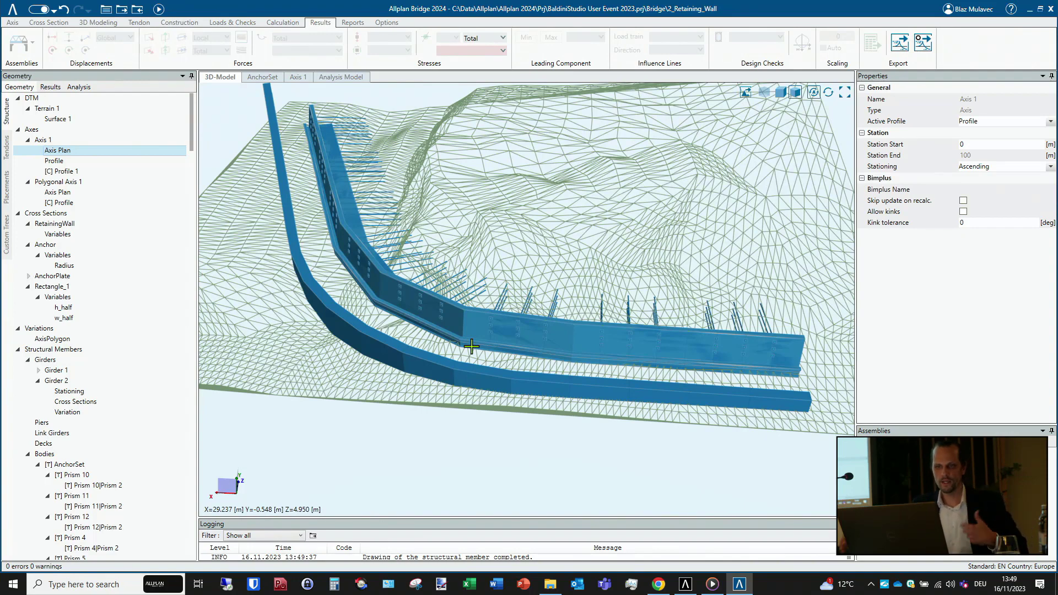
{"action": "middle_click_drag", "start_coordinate": [413, 300], "coordinate": [428, 268]}
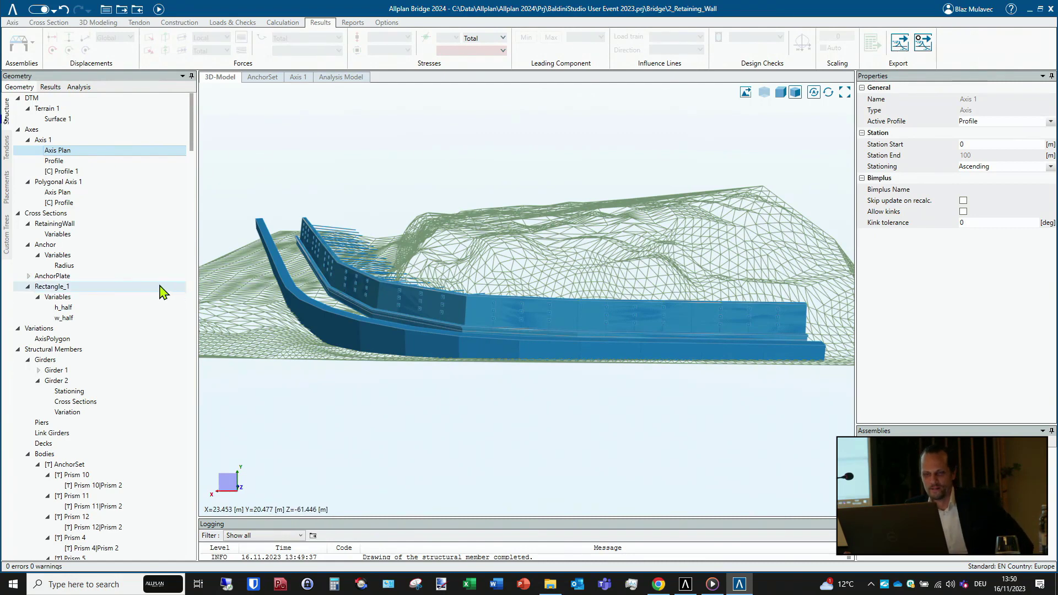
{"action": "scroll", "coordinate": [161, 302], "scroll_direction": "down", "scroll_amount": 3}
{"action": "scroll", "coordinate": [161, 304], "scroll_direction": "down", "scroll_amount": 2}
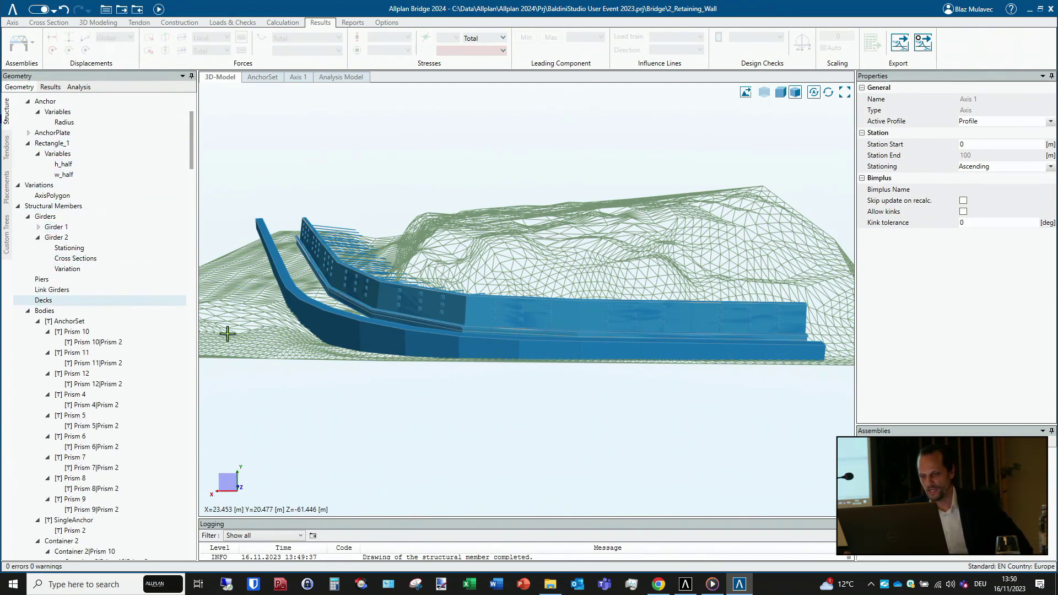
{"action": "scroll", "coordinate": [454, 378], "scroll_direction": "down", "scroll_amount": 1}
{"action": "scroll", "coordinate": [453, 378], "scroll_direction": "down", "scroll_amount": 1}
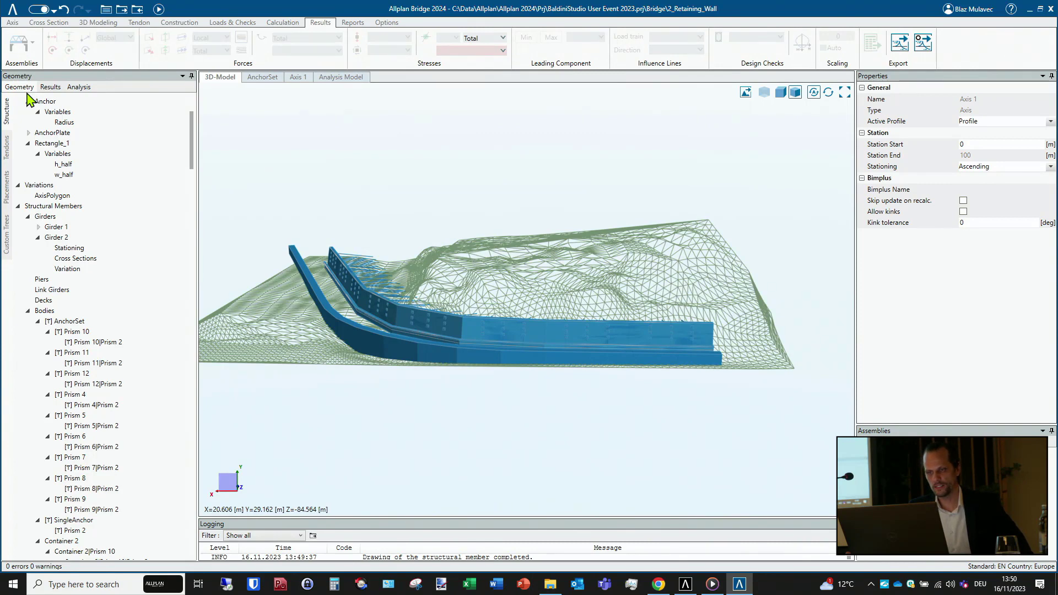
- Open the 3_Global Variables project and view the whole bridge model
{"action": "left_click", "coordinate": [11, 13]}
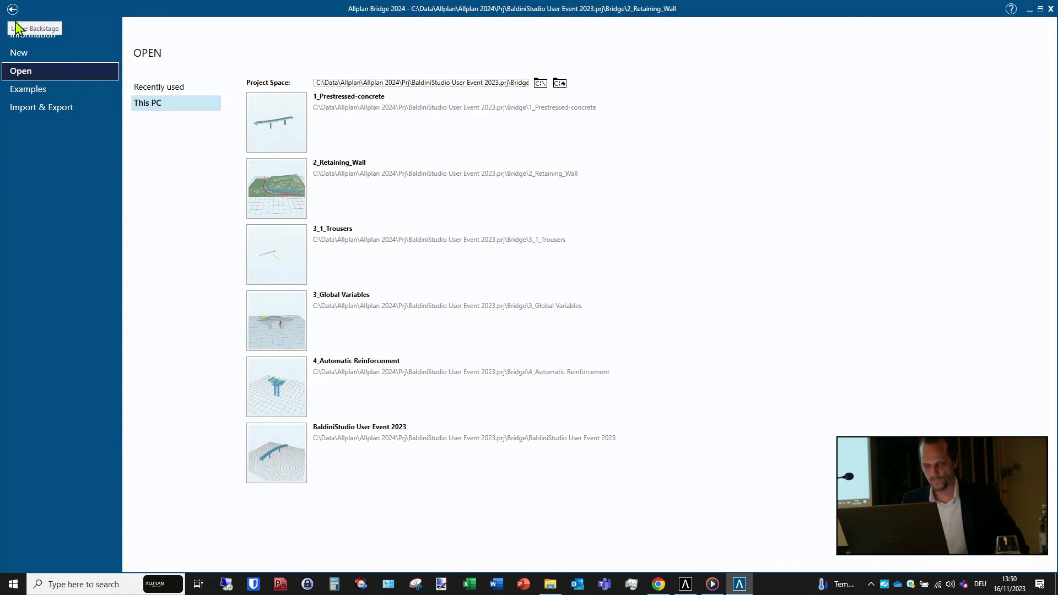
{"action": "left_click", "coordinate": [280, 318]}
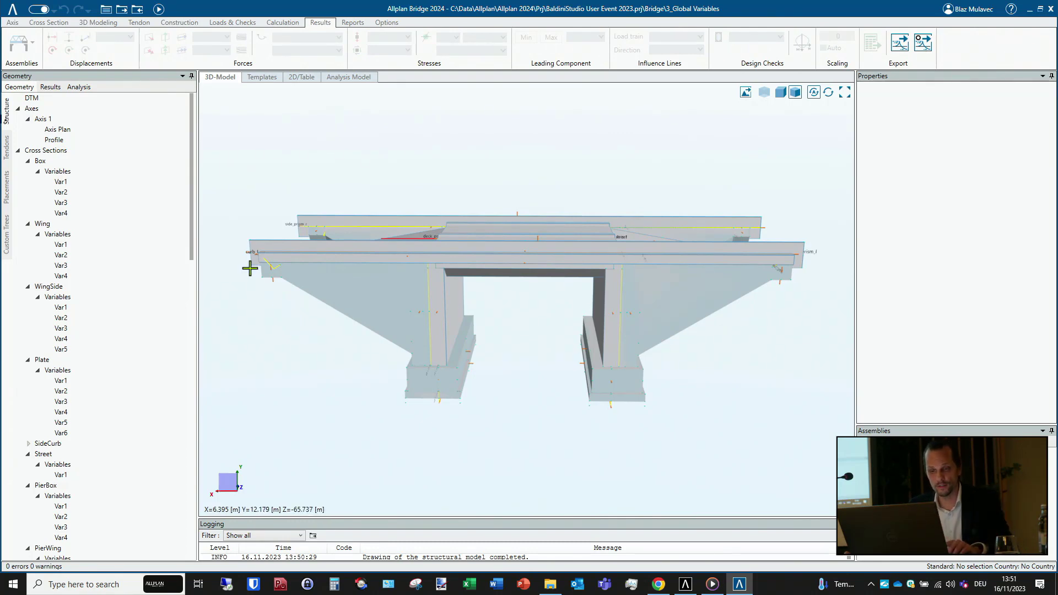
{"action": "scroll", "coordinate": [333, 286], "scroll_direction": "down", "scroll_amount": 3}
{"action": "middle_click_drag", "start_coordinate": [342, 290], "coordinate": [389, 302]}
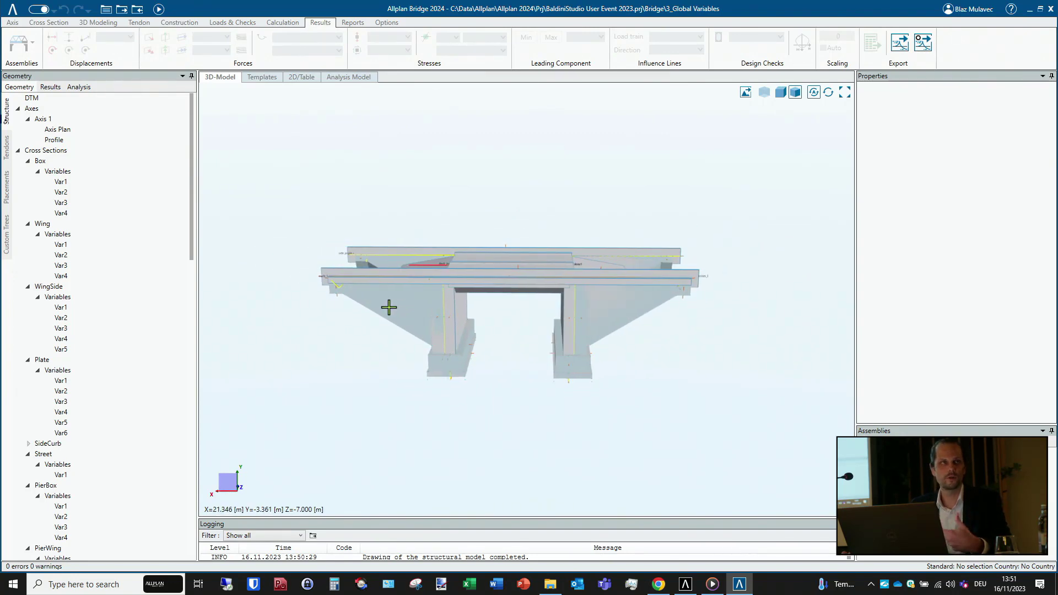
- Look at the files in the project folder and review the partial export options for the project's TCL files
{"action": "left_click", "coordinate": [107, 10]}
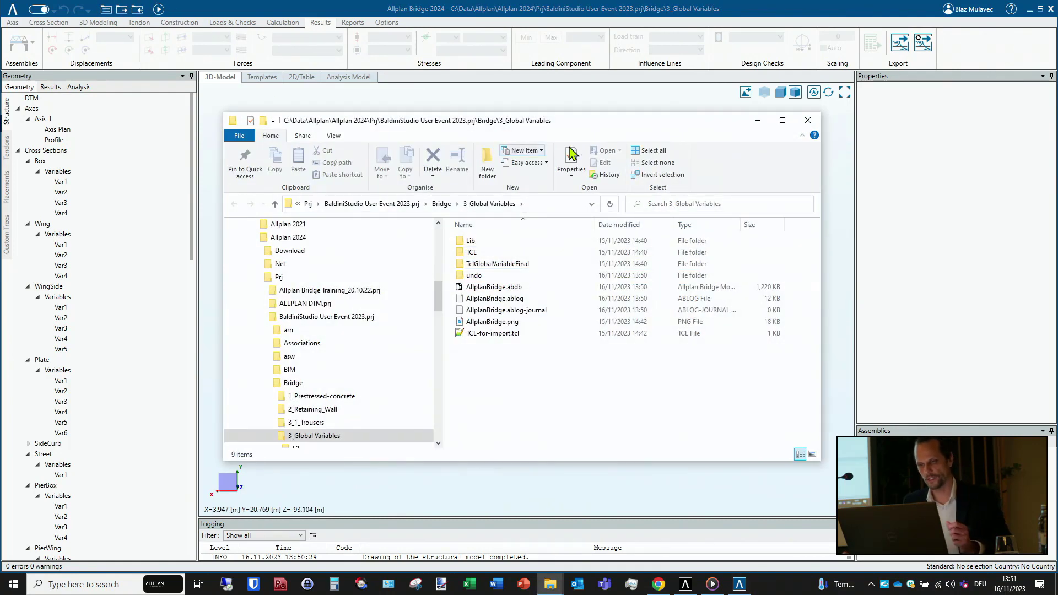
{"action": "left_click", "coordinate": [758, 121]}
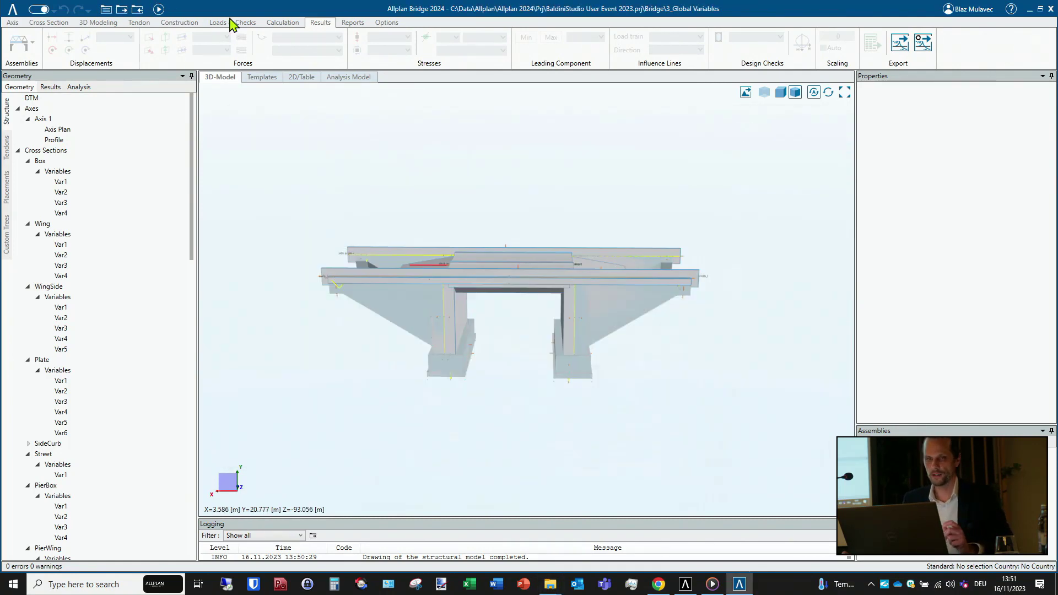
{"action": "left_click", "coordinate": [12, 10]}
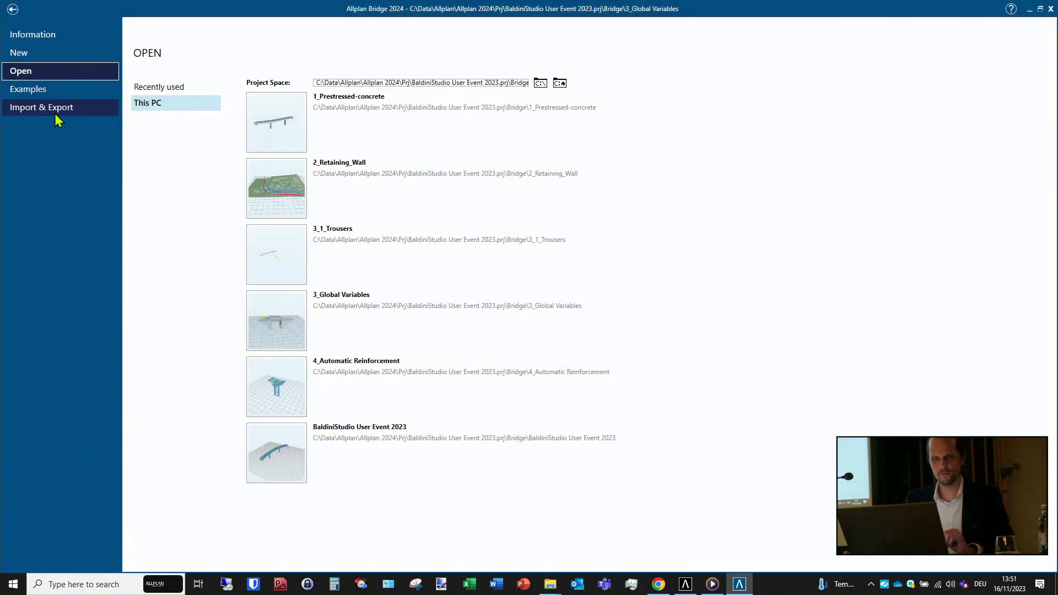
{"action": "left_click", "coordinate": [54, 111]}
{"action": "left_click", "coordinate": [189, 120]}
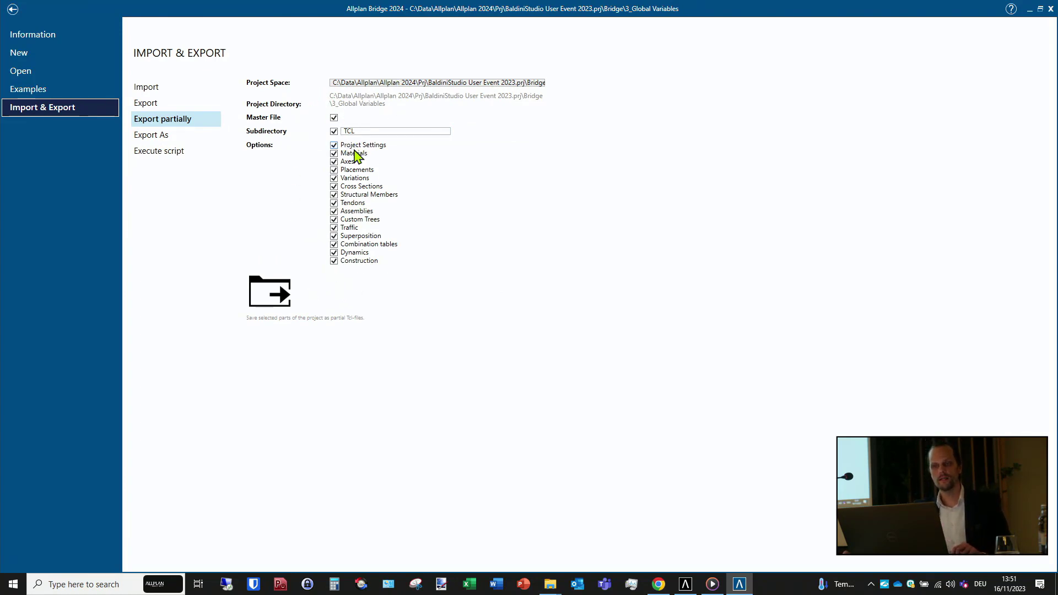
{"action": "left_click", "coordinate": [12, 10]}
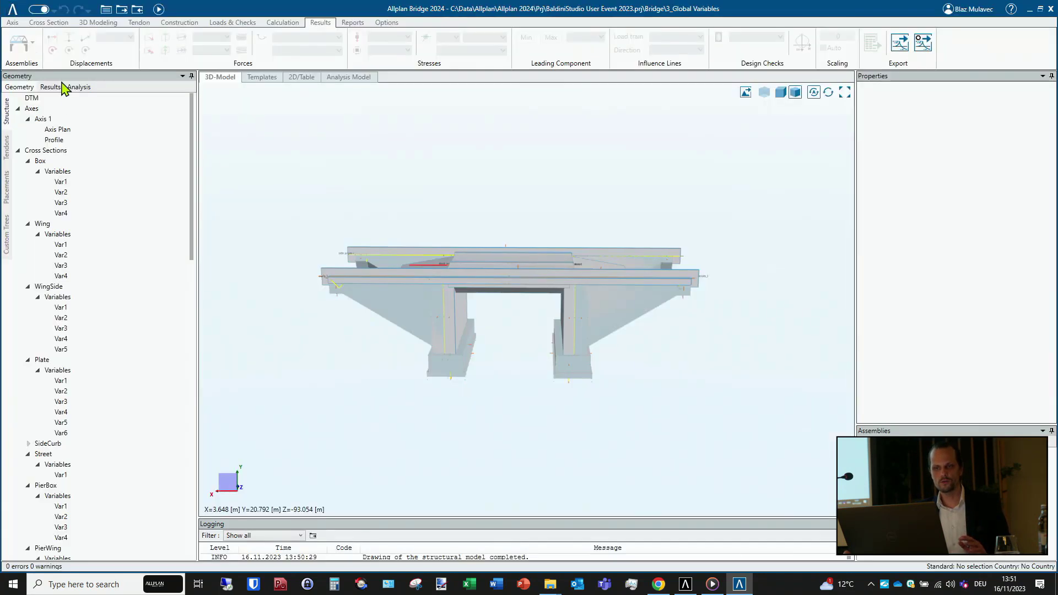
- Collapse Axes, Cross Sections and Structural Members in the geometry tree, and check the analysis tree before returning to geometry
{"action": "left_click", "coordinate": [18, 109]}
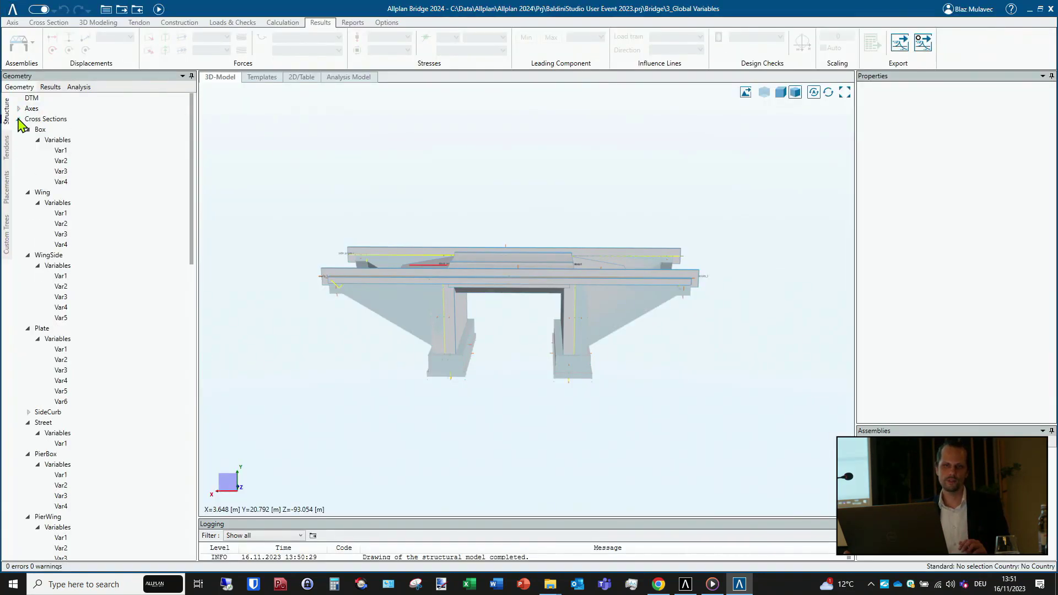
{"action": "left_click", "coordinate": [19, 119]}
{"action": "left_click", "coordinate": [19, 140]}
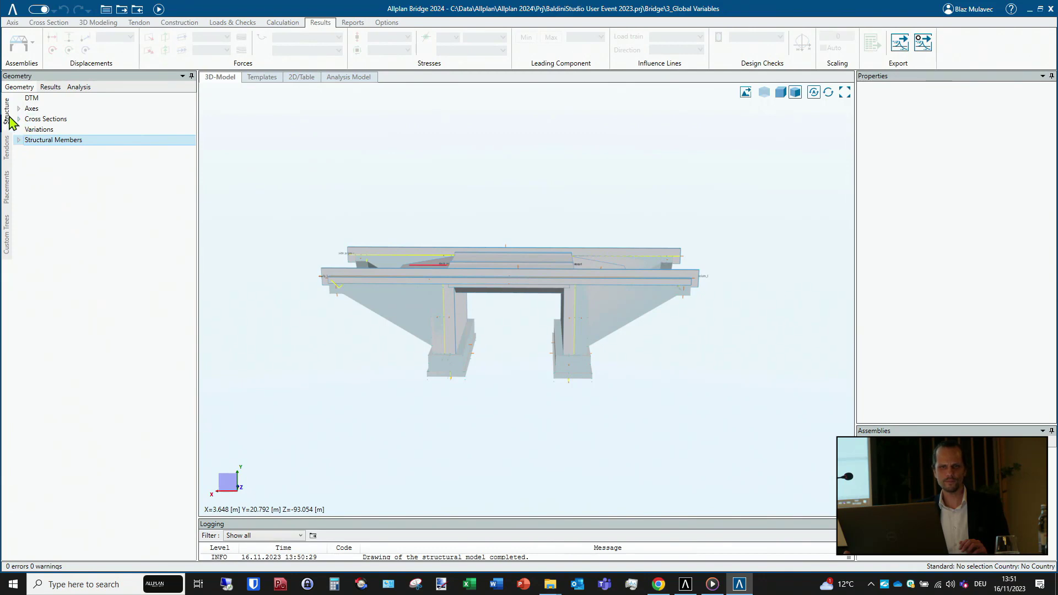
{"action": "left_click", "coordinate": [84, 88]}
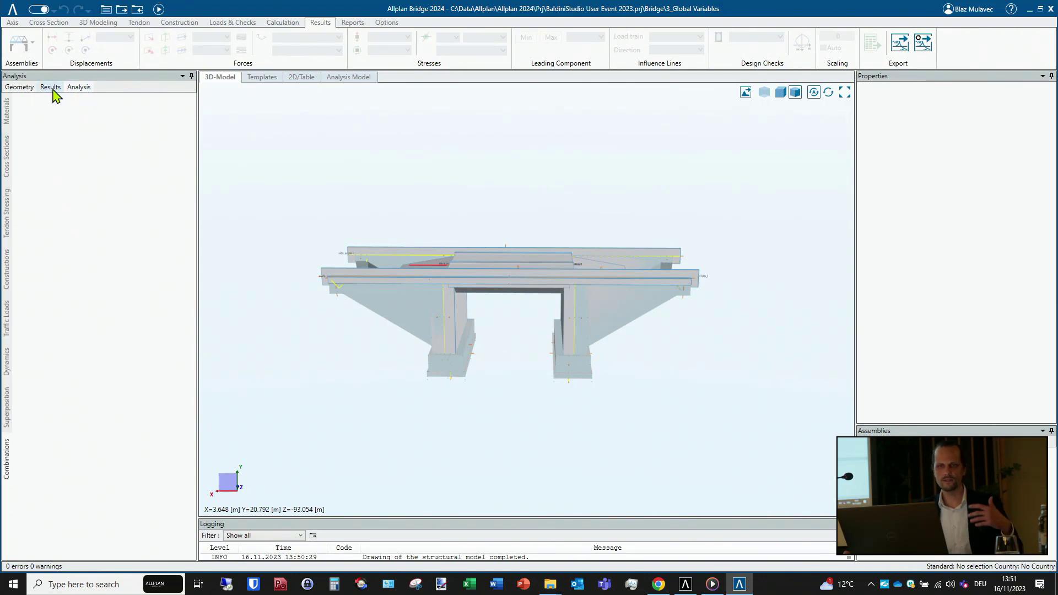
{"action": "left_click", "coordinate": [26, 88]}
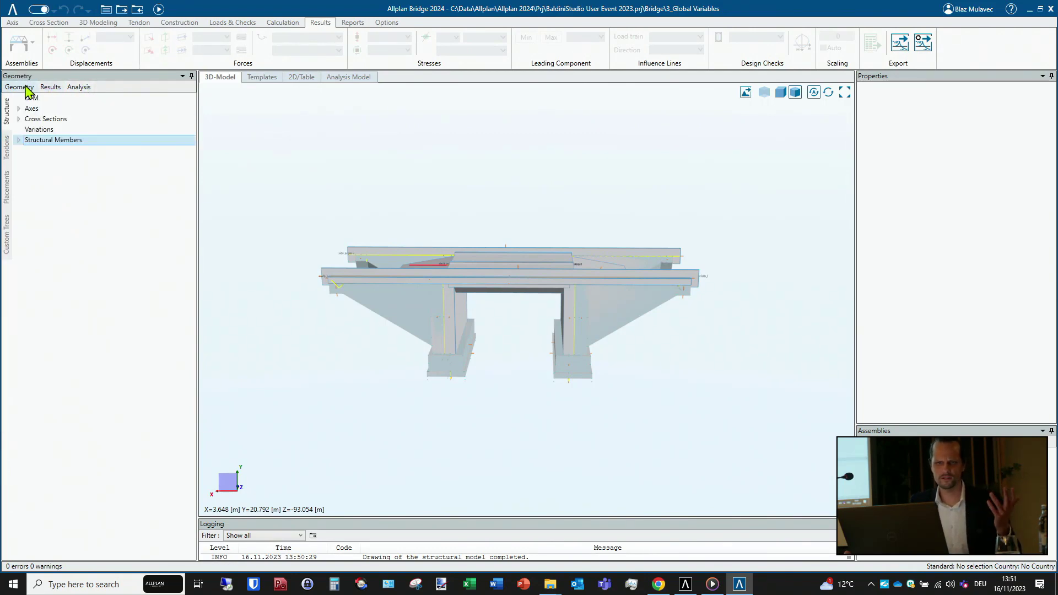
- Open TCL-for-import.tcl from the project folder in Notepad++ and reduce the editor to a narrow window over the bridge model
{"action": "left_click", "coordinate": [13, 9]}
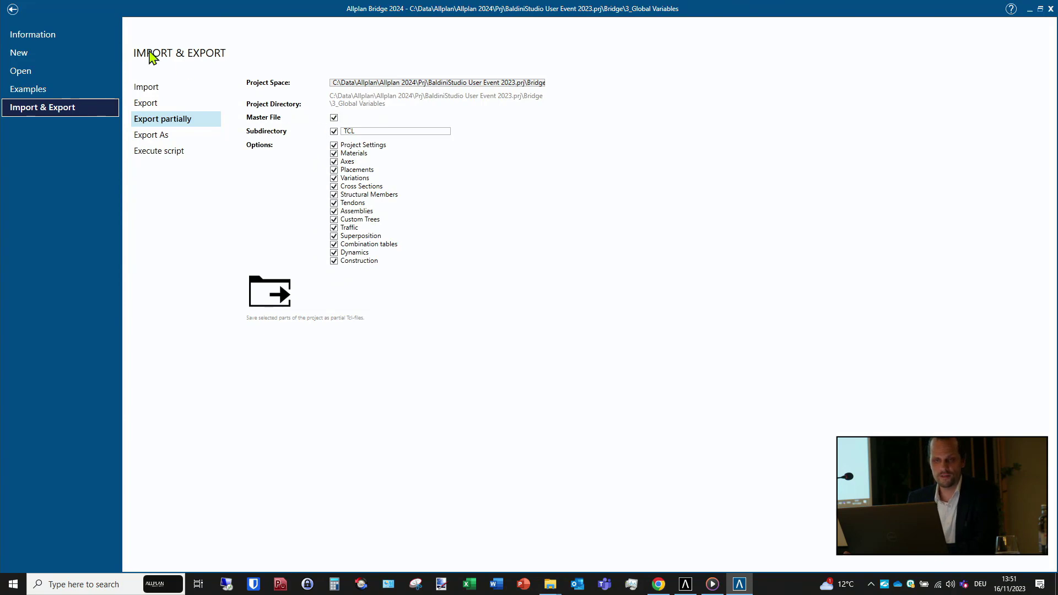
{"action": "left_click", "coordinate": [12, 9]}
{"action": "left_click", "coordinate": [121, 10]}
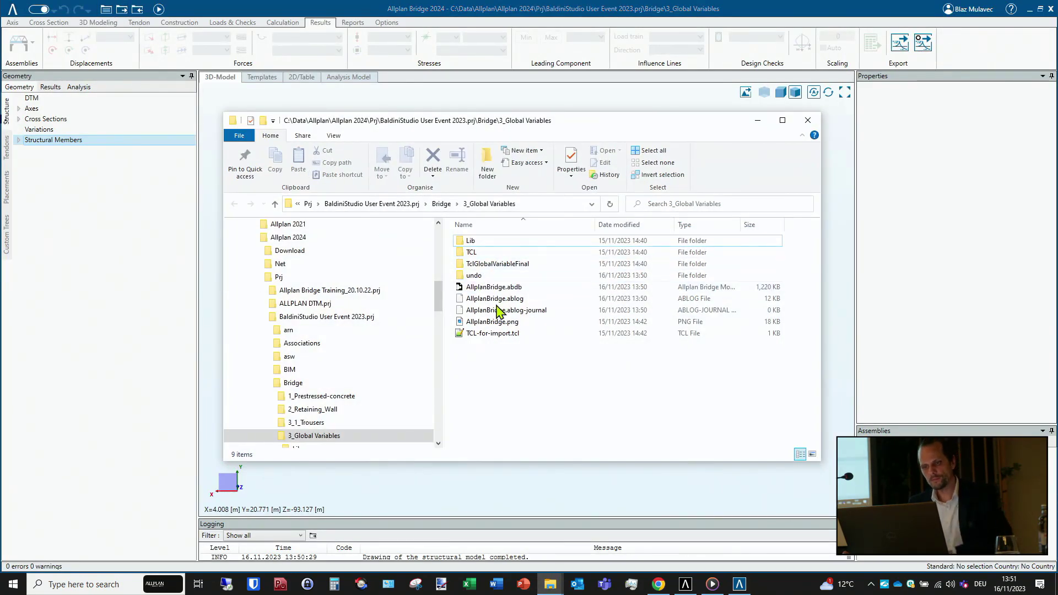
{"action": "double_click", "coordinate": [496, 333]}
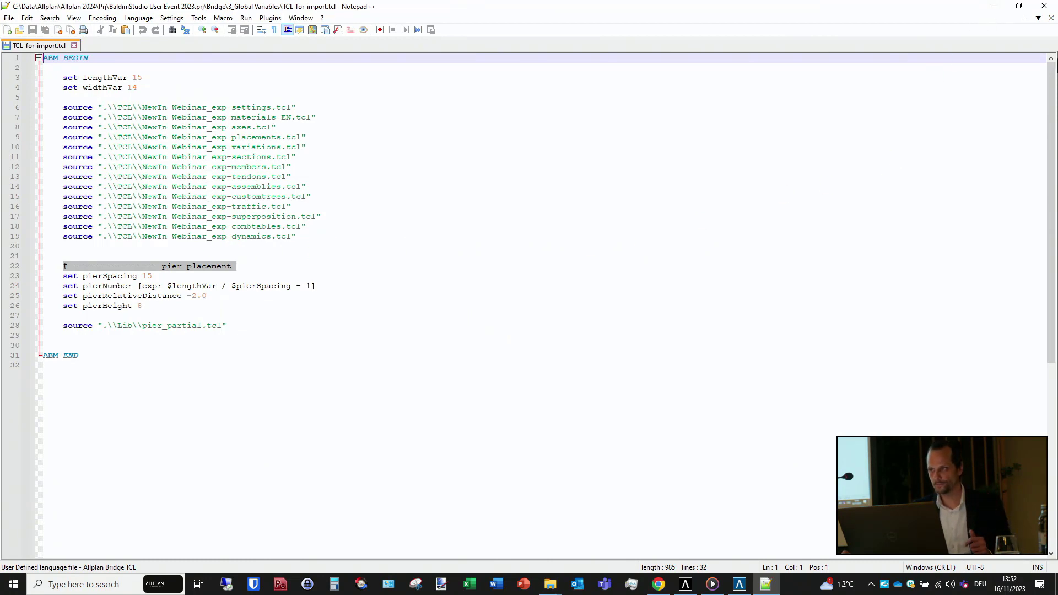
{"action": "left_click", "coordinate": [1019, 6]}
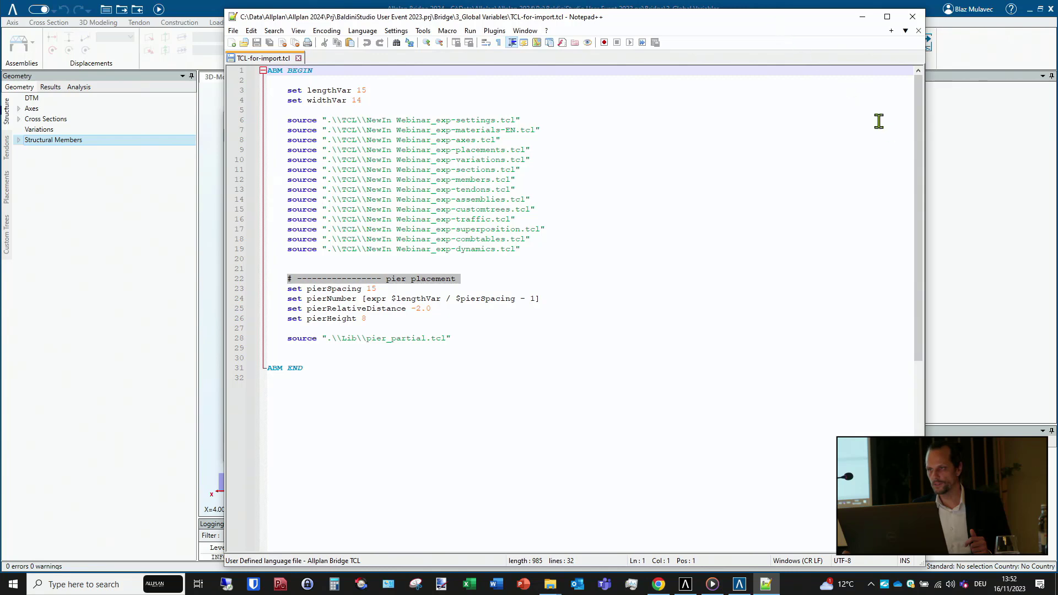
{"action": "left_click_drag", "start_coordinate": [927, 158], "coordinate": [583, 119]}
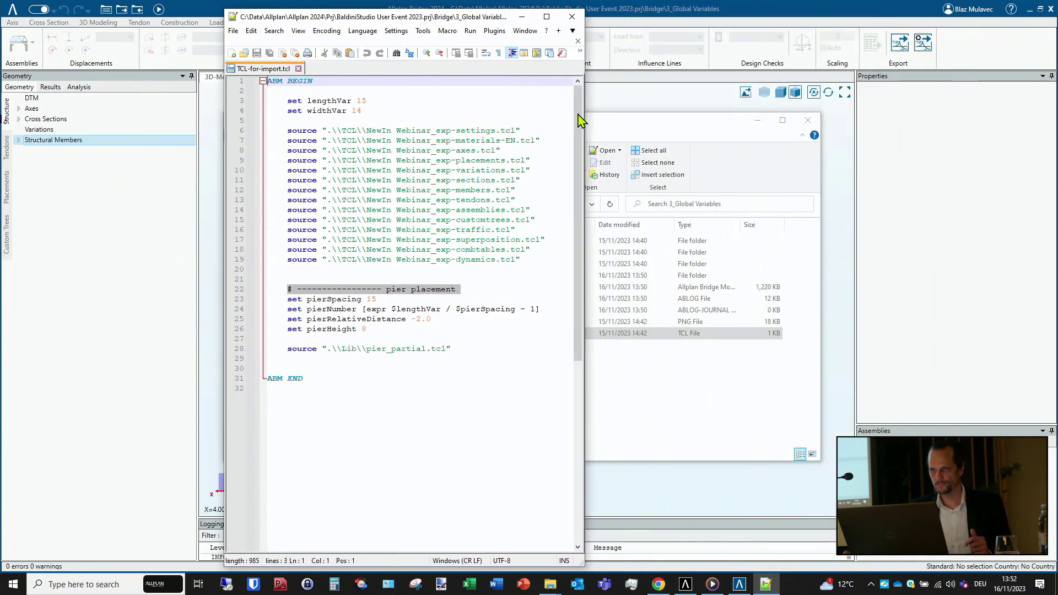
- Examine the partial TCL files in the project's TCL folder and return to the TCL-for-import.tcl script
{"action": "left_click", "coordinate": [740, 126]}
{"action": "double_click", "coordinate": [498, 253]}
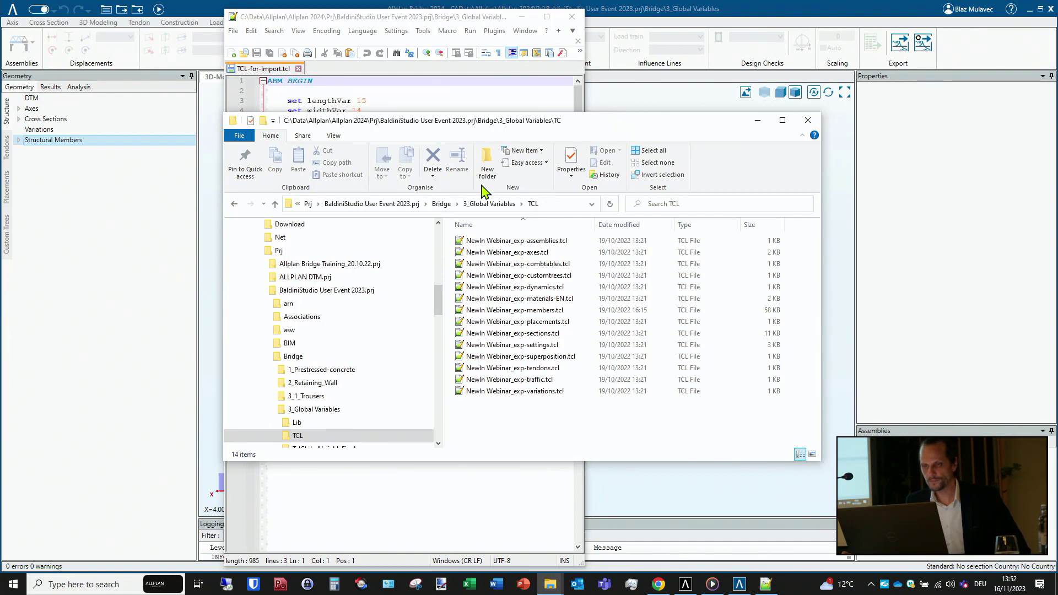
{"action": "left_click", "coordinate": [758, 120]}
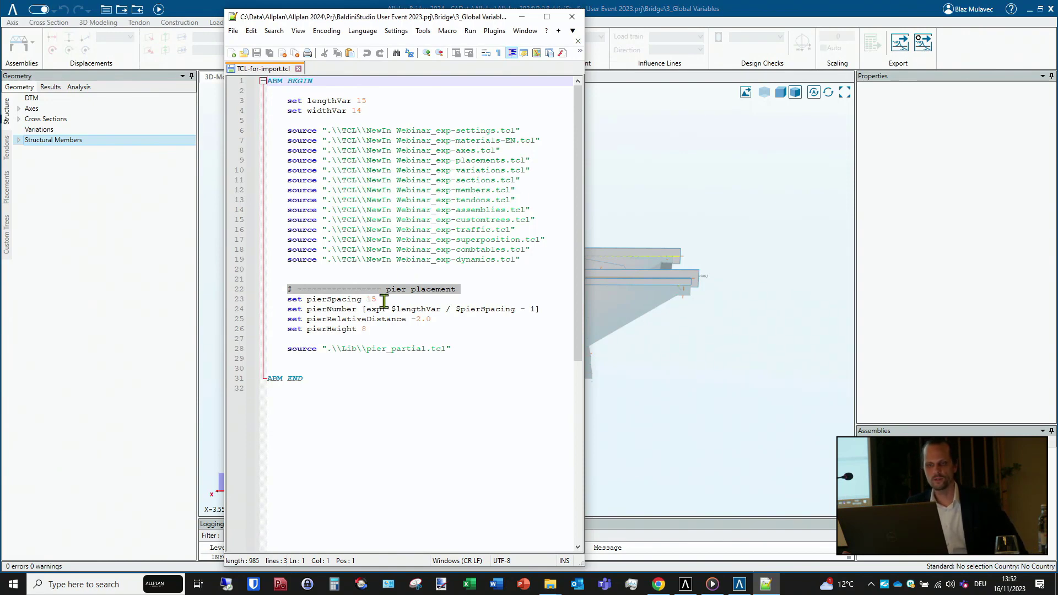
- Move the editor window beside the bridge model, set lengthVar to 45 in TCL-for-import.tcl and save the script
{"action": "left_click_drag", "start_coordinate": [429, 17], "coordinate": [150, 11]}
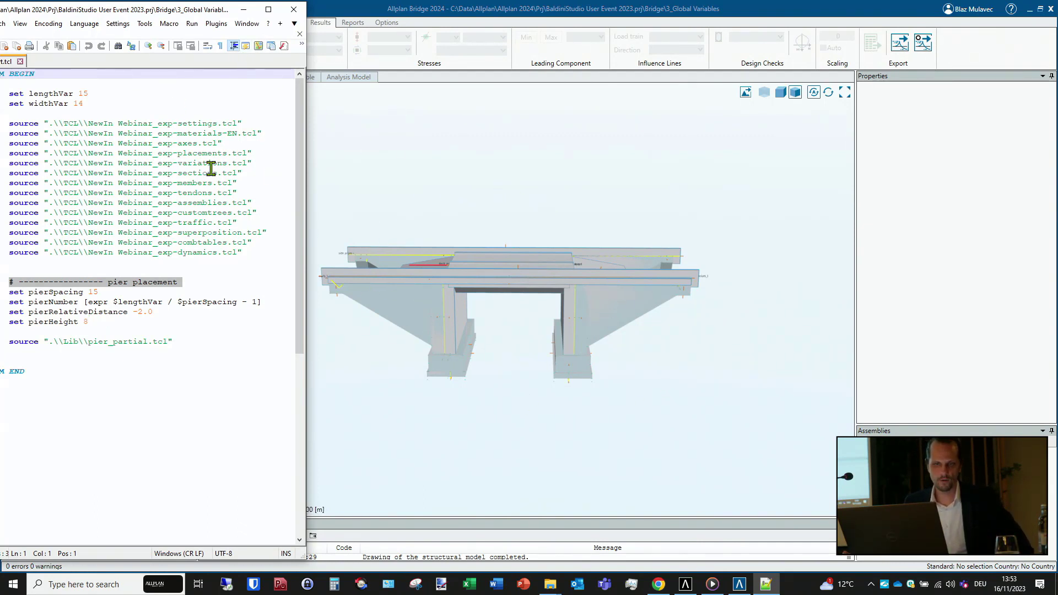
{"action": "left_click", "coordinate": [96, 93]}
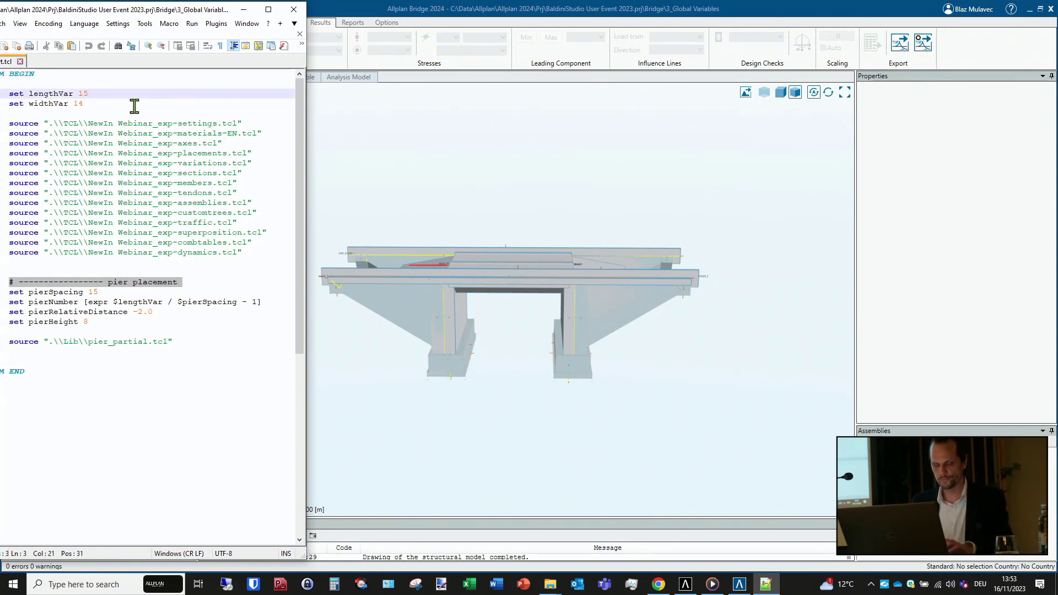
{"action": "key", "text": "BackSpace"}
{"action": "key", "text": "BackSpace"}
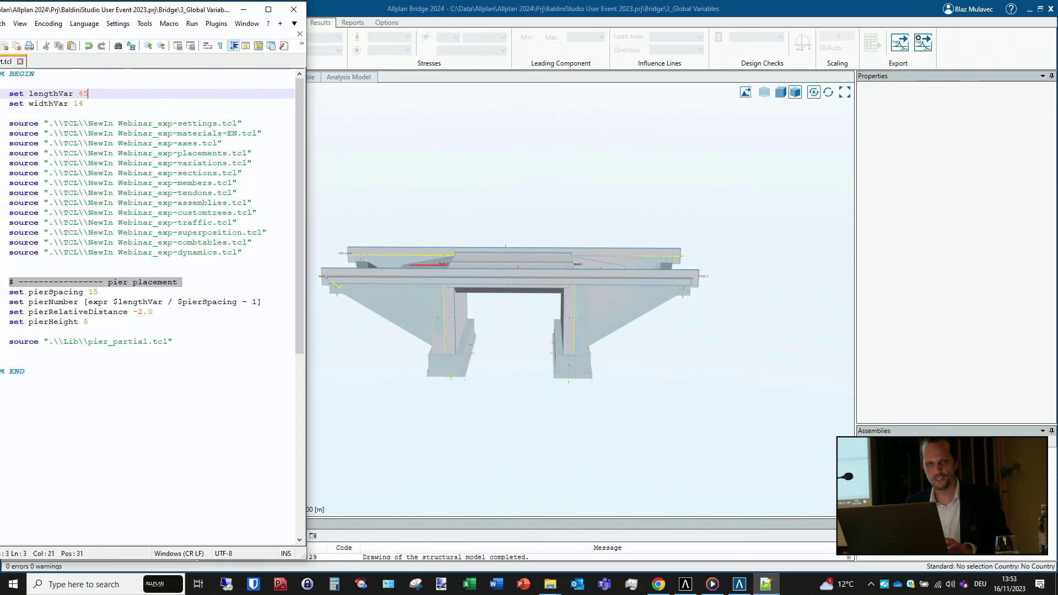
{"action": "left_click_drag", "start_coordinate": [86, 13], "coordinate": [136, 15]}
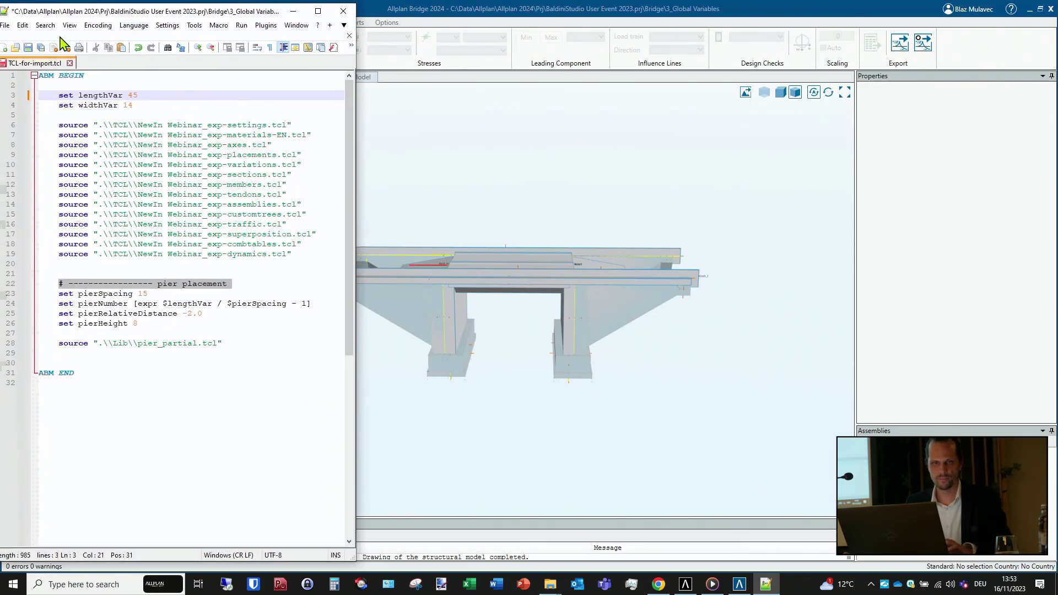
{"action": "left_click", "coordinate": [29, 49]}
- Switch to Allplan Bridge and import TCL-for-import.tcl, initializing the project and overwriting the current model
{"action": "left_click", "coordinate": [413, 9]}
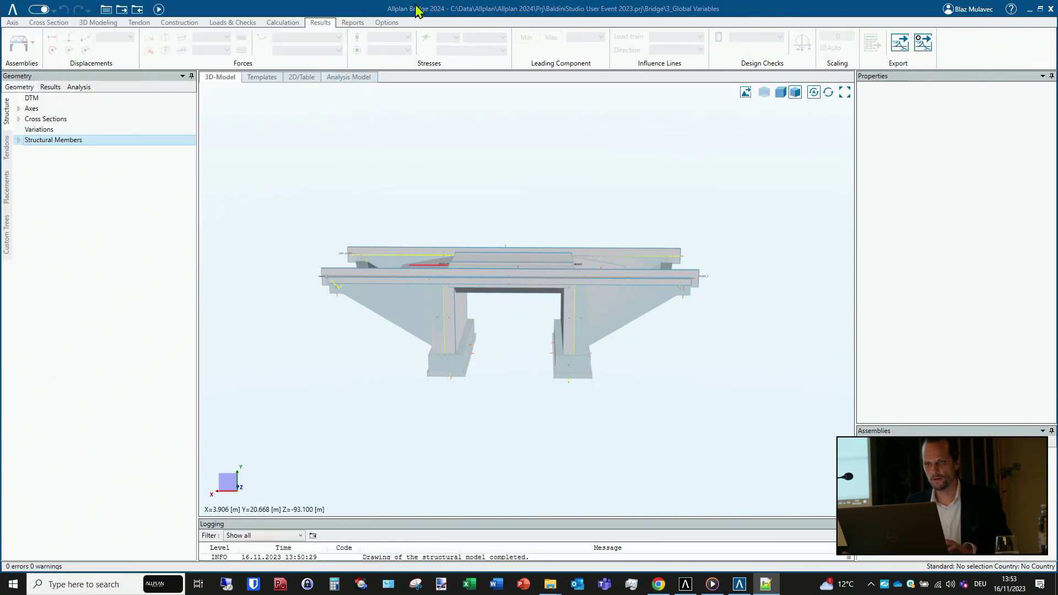
{"action": "left_click", "coordinate": [136, 10]}
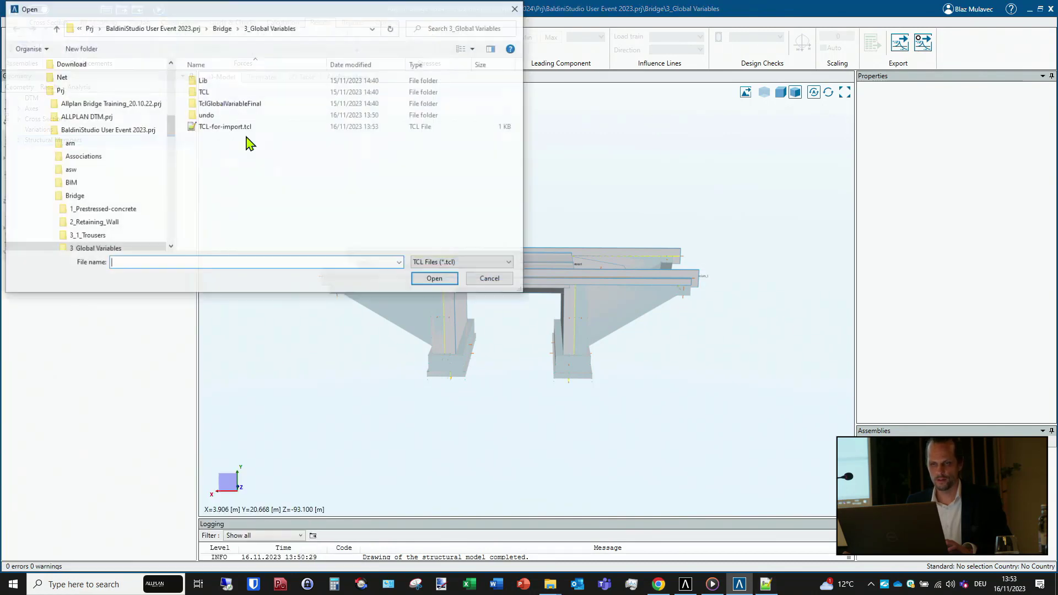
{"action": "left_click", "coordinate": [224, 128]}
{"action": "left_click", "coordinate": [436, 279]}
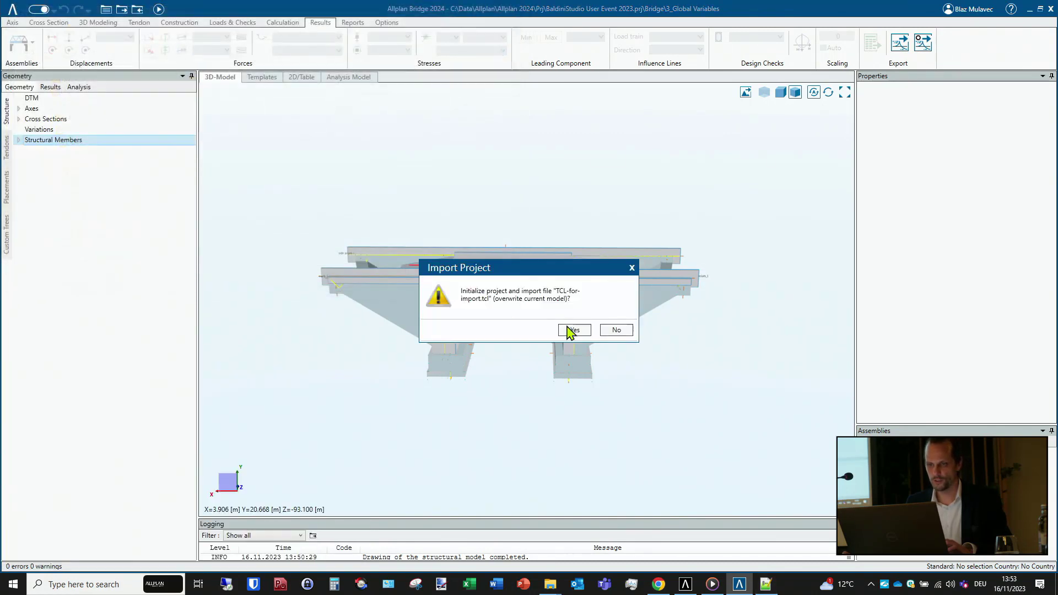
{"action": "left_click", "coordinate": [579, 329]}
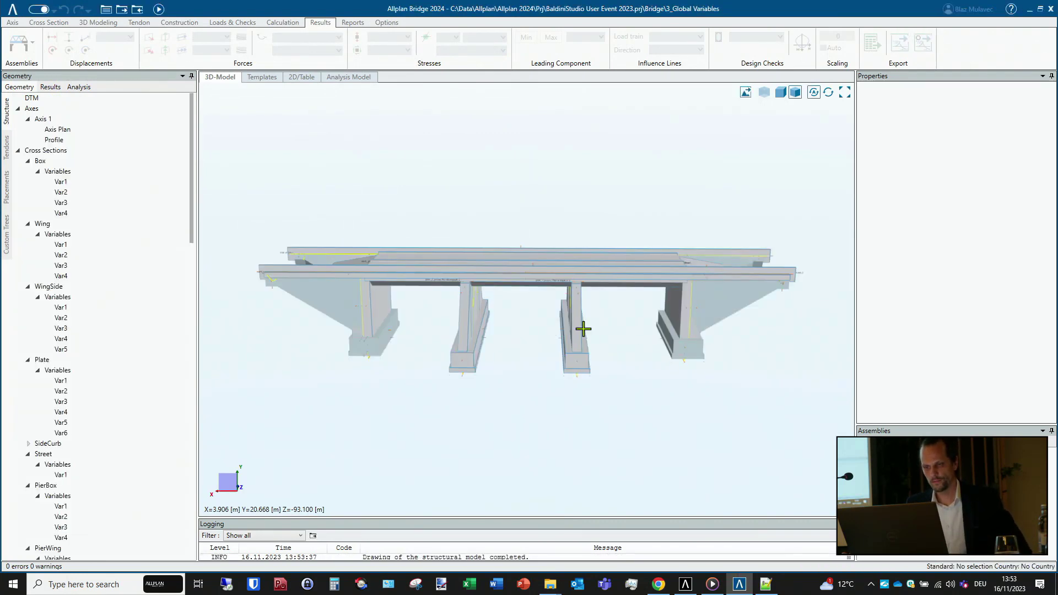
{"action": "mouse_move", "coordinate": [375, 332]}
{"action": "left_mouse_down"}
{"action": "mouse_move", "coordinate": [513, 355]}
{"action": "mouse_move", "coordinate": [380, 331]}
{"action": "left_mouse_up"}
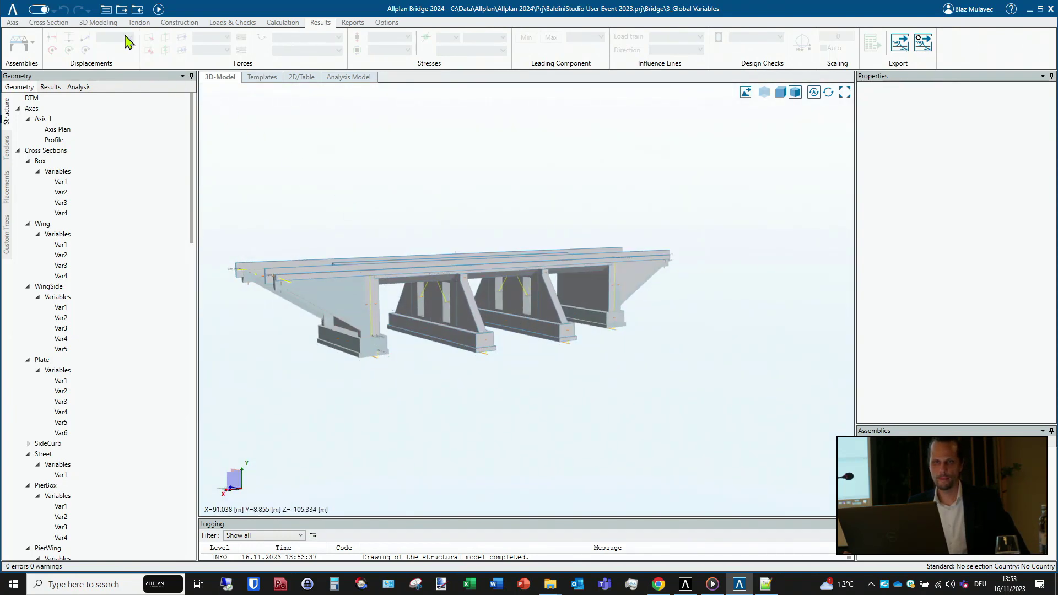
- Return to TCL-for-import.tcl in Notepad++ and set lengthVar to 60 and widthVar to 30
{"action": "left_click", "coordinate": [766, 584]}
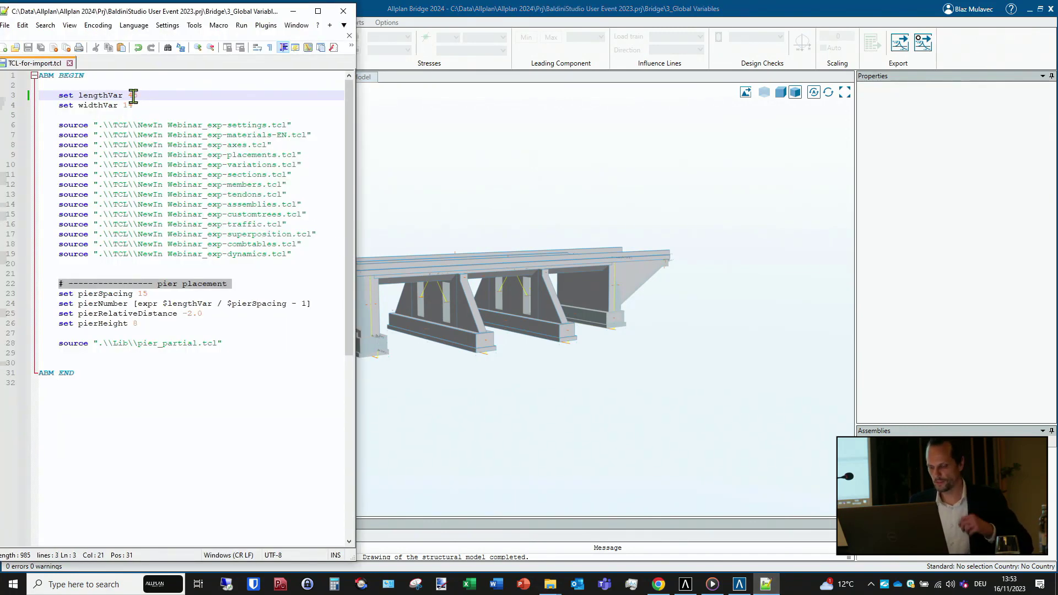
{"action": "key", "text": "BackSpace"}
{"action": "key", "text": "BackSpace"}
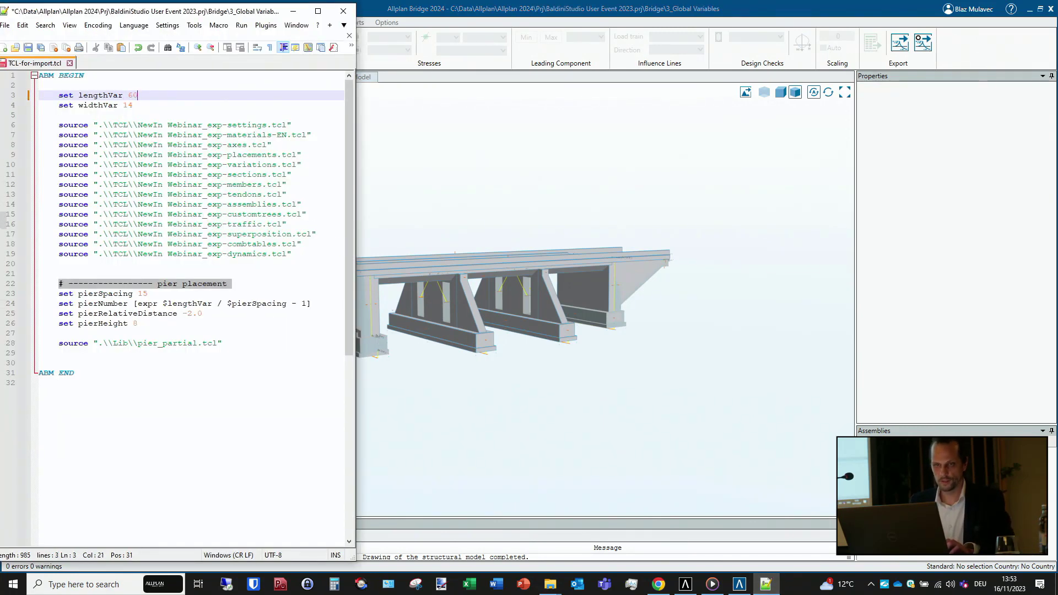
{"action": "left_click", "coordinate": [135, 105]}
{"action": "key", "text": "BackSpace"}
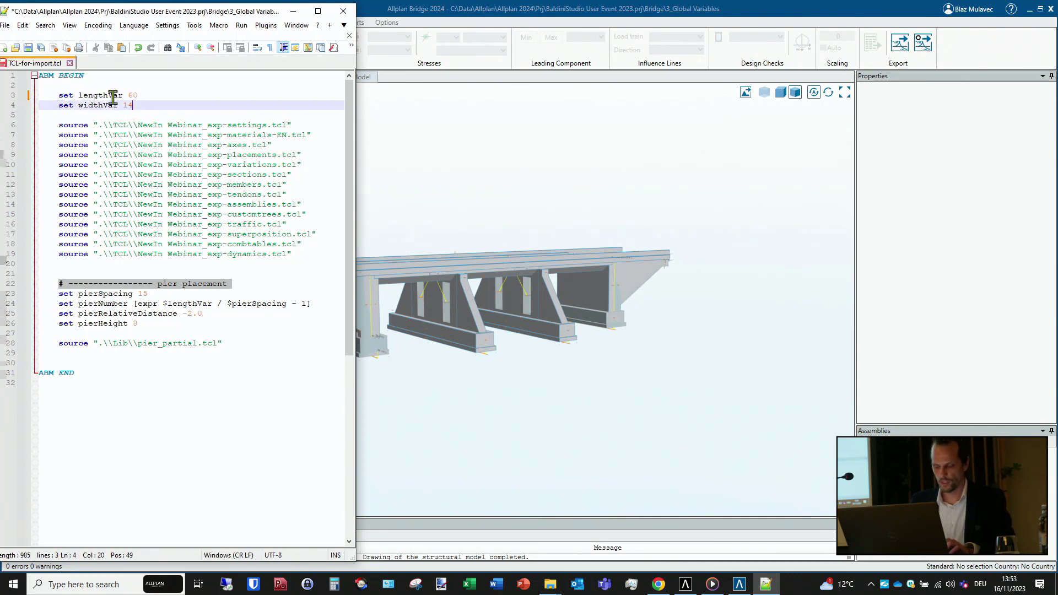
{"action": "key", "text": "BackSpace"}
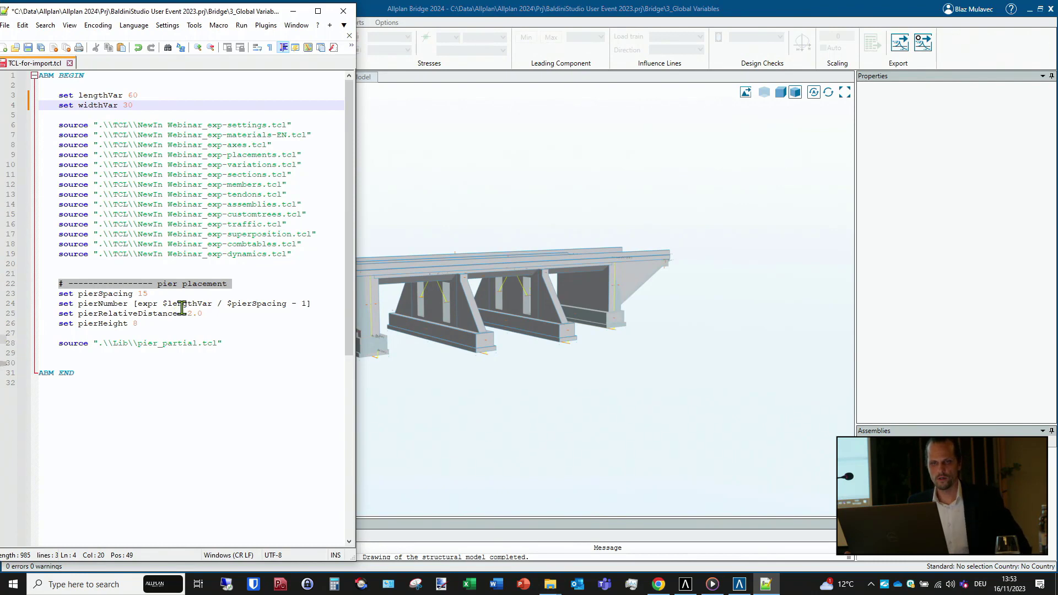
- Place the text cursor at the pierHeight value in the pier placement section for editing
{"action": "left_click", "coordinate": [138, 328]}
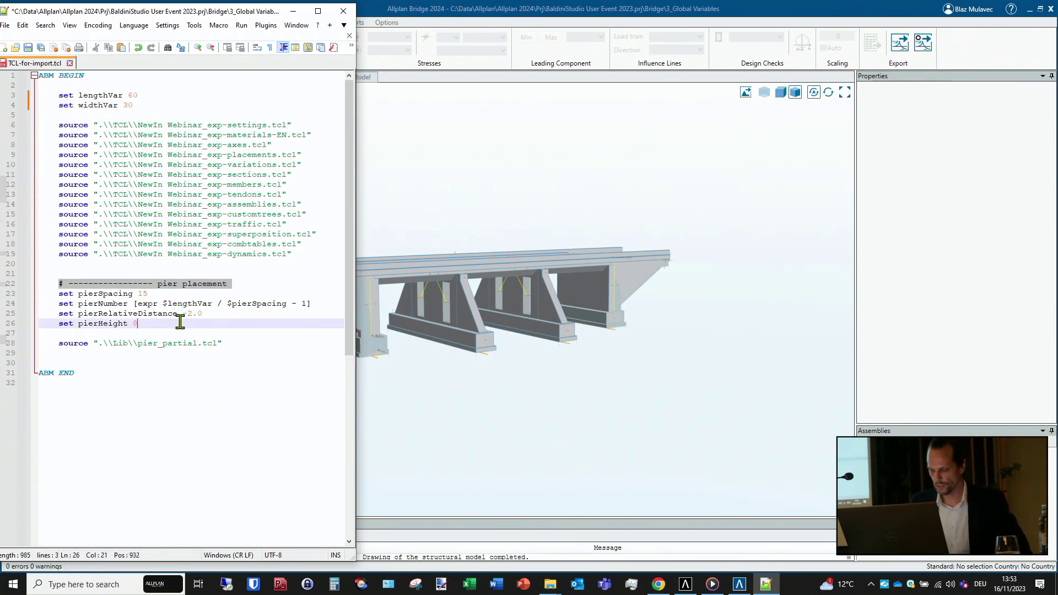
- Set pierHeight to 10 in the TCL-for-import.tcl script and save the file
{"action": "key", "text": "BackSpace"}
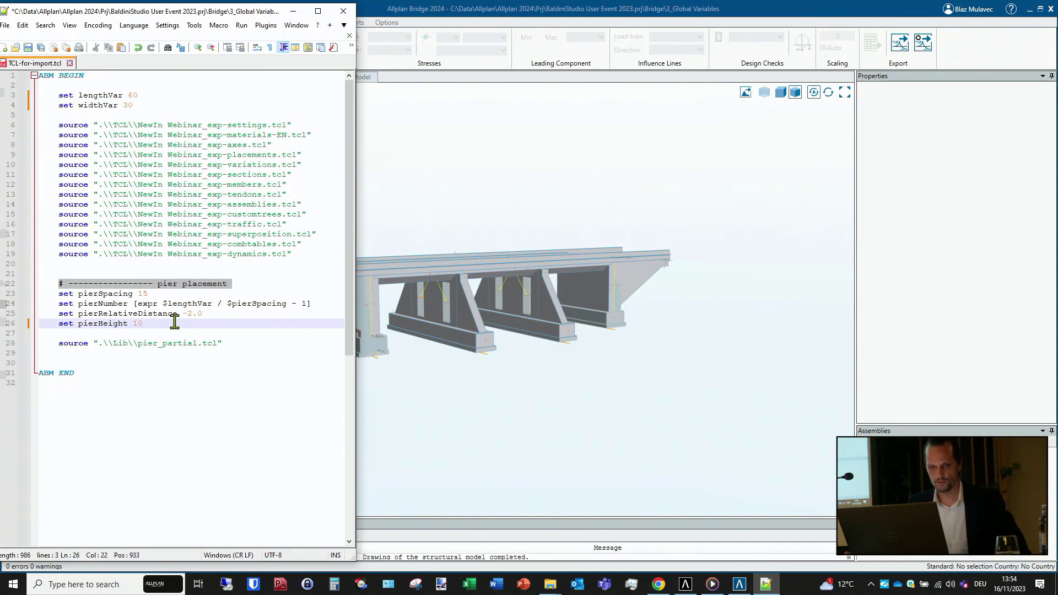
{"action": "left_click", "coordinate": [30, 48]}
- Switch to Allplan Bridge, import TCL-for-import.tcl over the current model, and inspect the rebuilt bridge from both sides
{"action": "left_click", "coordinate": [434, 18]}
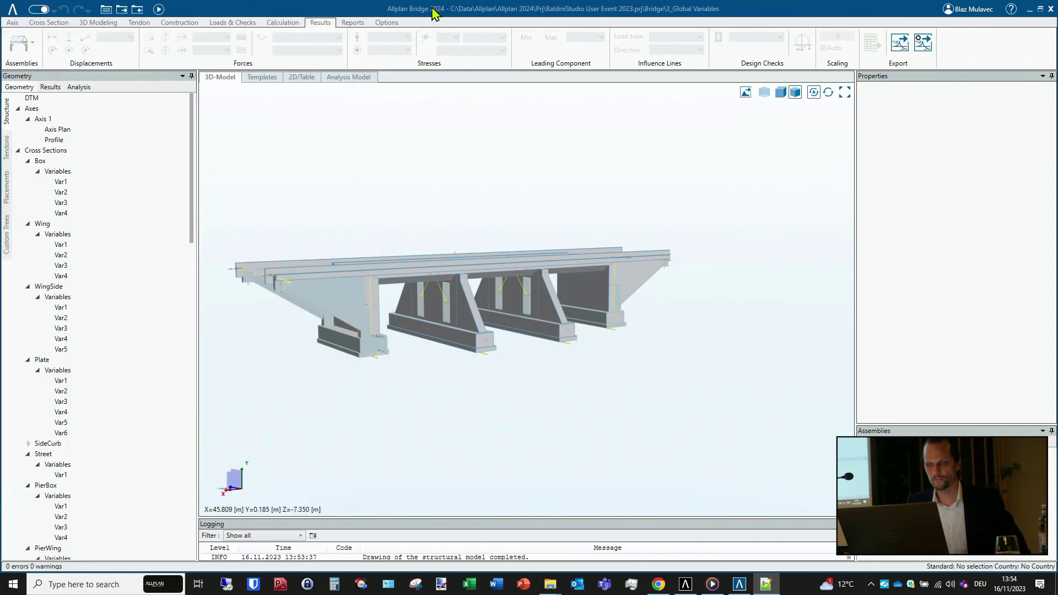
{"action": "left_click", "coordinate": [137, 10]}
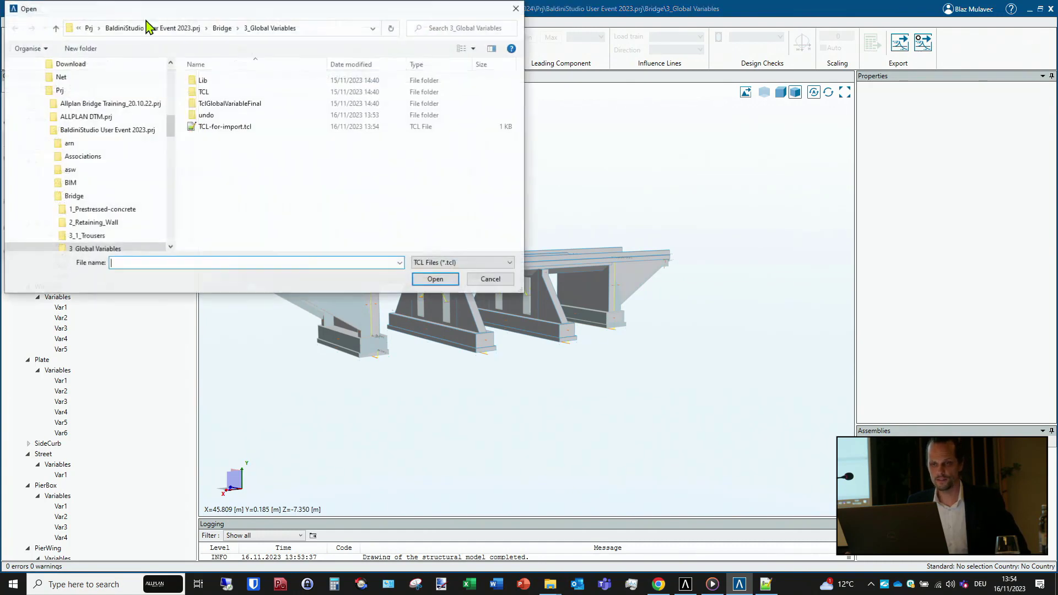
{"action": "left_click", "coordinate": [238, 128]}
{"action": "left_click", "coordinate": [435, 280]}
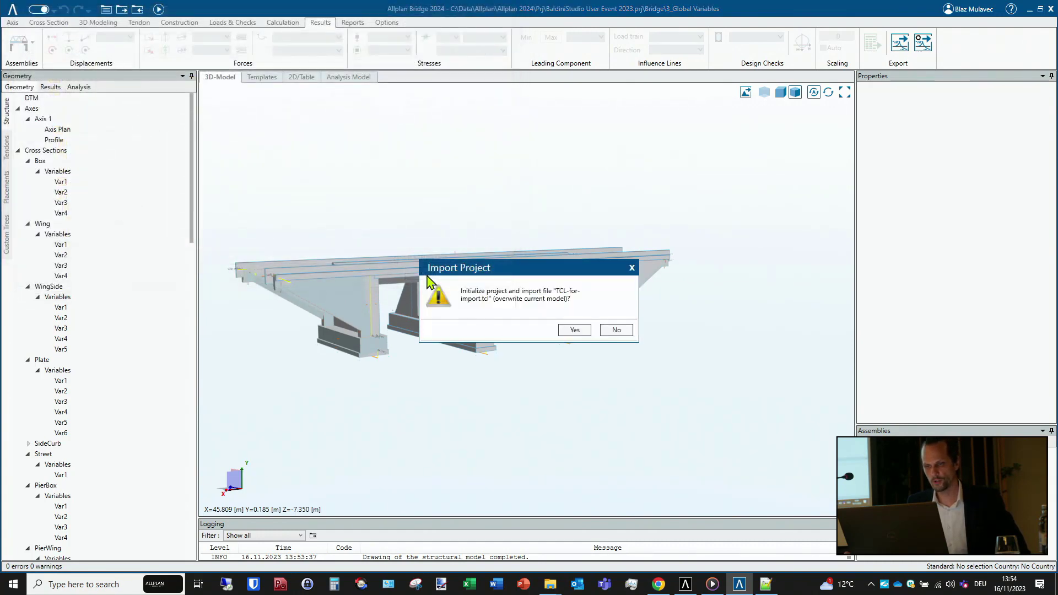
{"action": "left_click", "coordinate": [582, 332]}
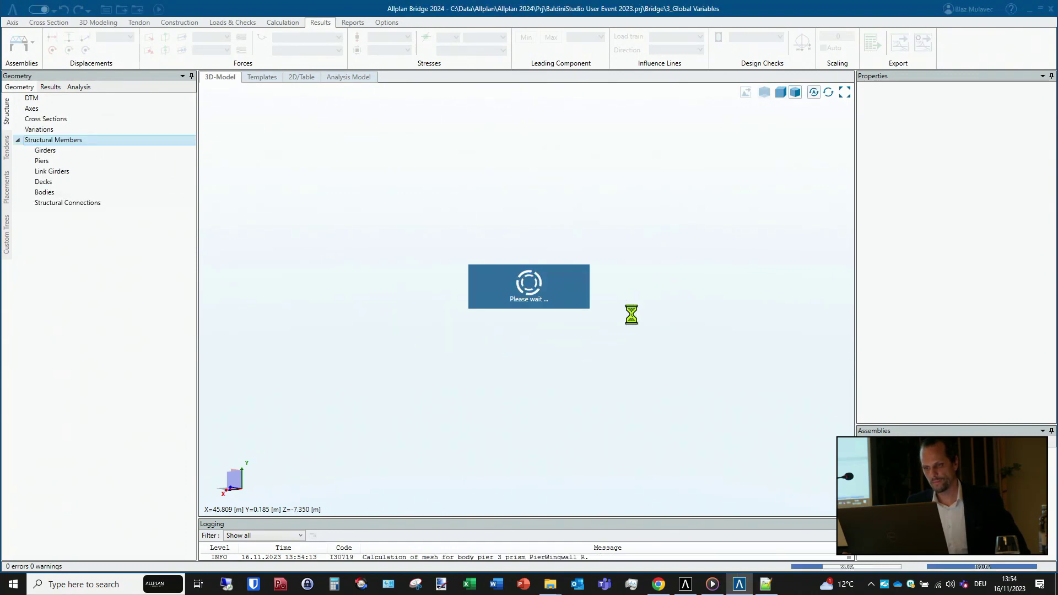
{"action": "mouse_move", "coordinate": [629, 380]}
{"action": "middle_mouse_down"}
{"action": "mouse_move", "coordinate": [699, 428]}
{"action": "mouse_move", "coordinate": [735, 413]}
{"action": "mouse_move", "coordinate": [725, 392]}
{"action": "mouse_move", "coordinate": [607, 395]}
{"action": "mouse_move", "coordinate": [621, 378]}
{"action": "mouse_move", "coordinate": [594, 366]}
{"action": "mouse_move", "coordinate": [488, 379]}
{"action": "middle_mouse_up"}
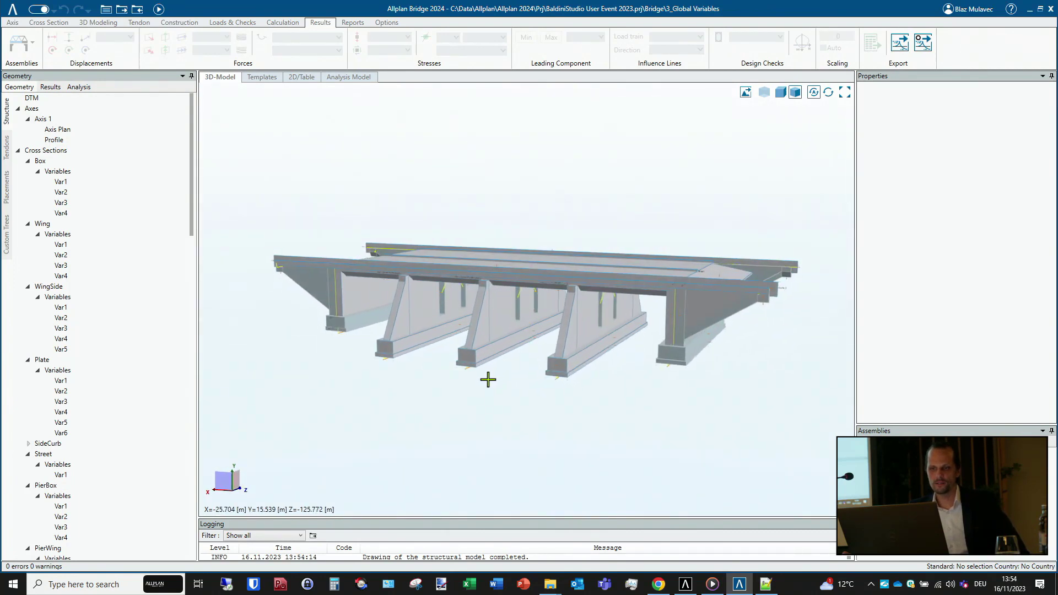
{"action": "middle_click_drag", "start_coordinate": [524, 260], "coordinate": [511, 272]}
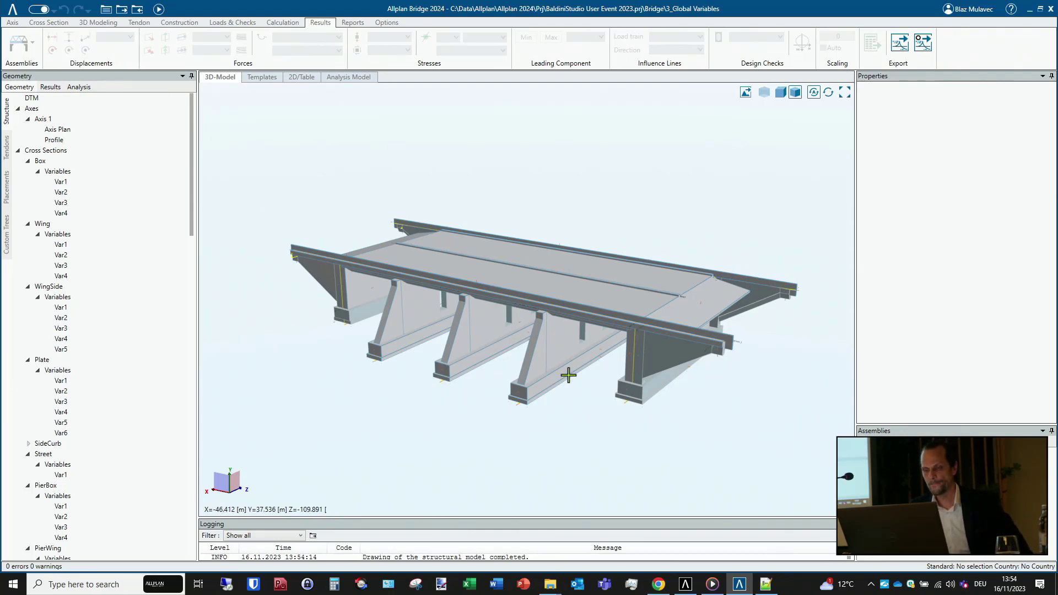
{"action": "middle_click_drag", "start_coordinate": [503, 397], "coordinate": [638, 395]}
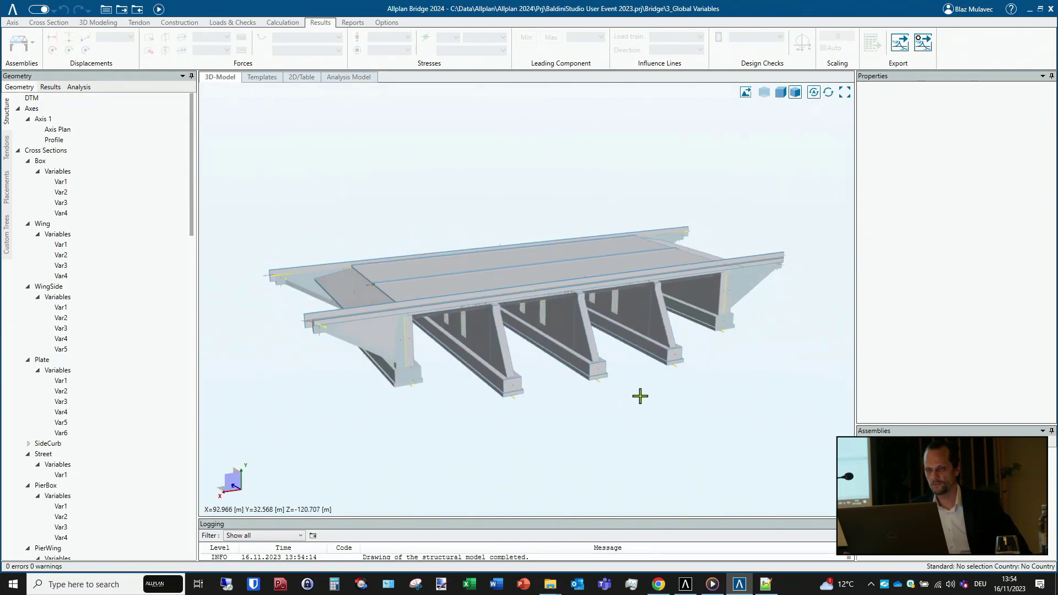
- Switch to the TCL script in the text editor and set widthVar to 10
{"action": "left_click", "coordinate": [766, 584]}
{"action": "left_click", "coordinate": [134, 105]}
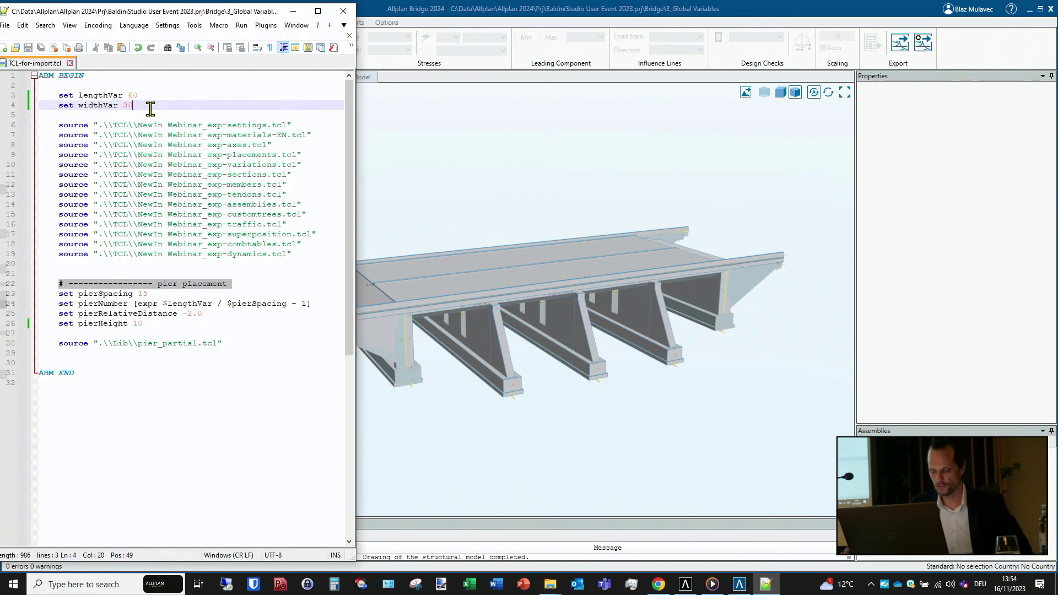
{"action": "key", "text": "BackSpace"}
{"action": "key", "text": "BackSpace"}
{"action": "type", "text": "10"}
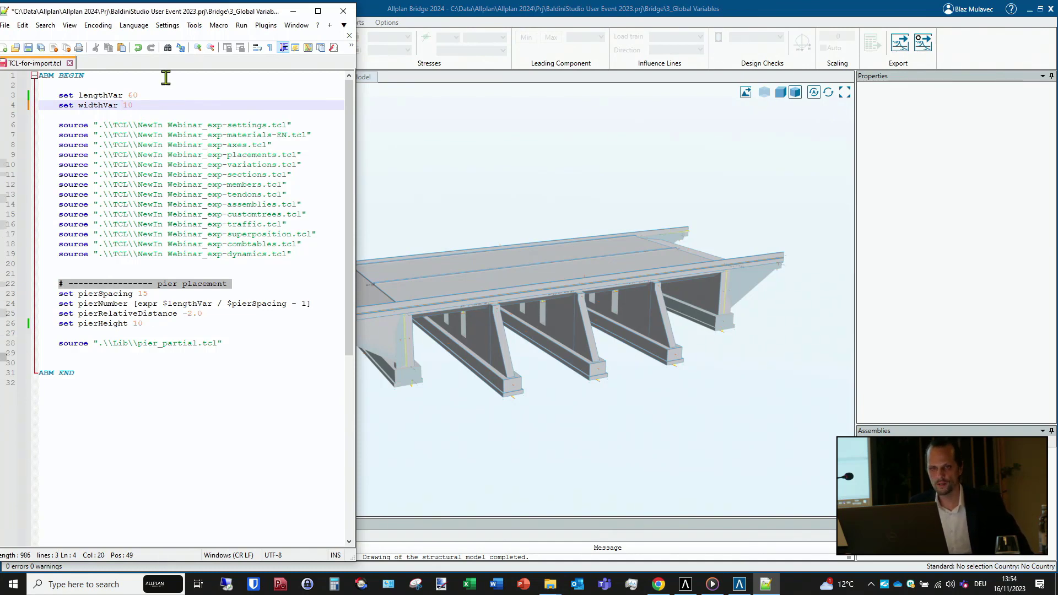
- Set lengthVar to 25 and widthVar to 8 in the script and save the file
{"action": "left_click", "coordinate": [141, 96]}
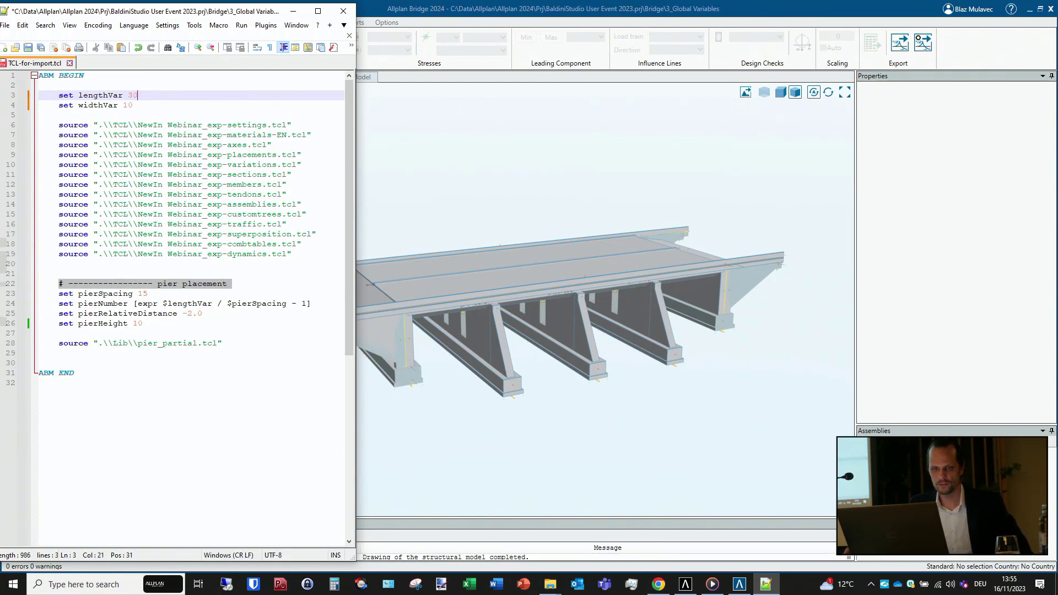
{"action": "key", "text": "BackSpace"}
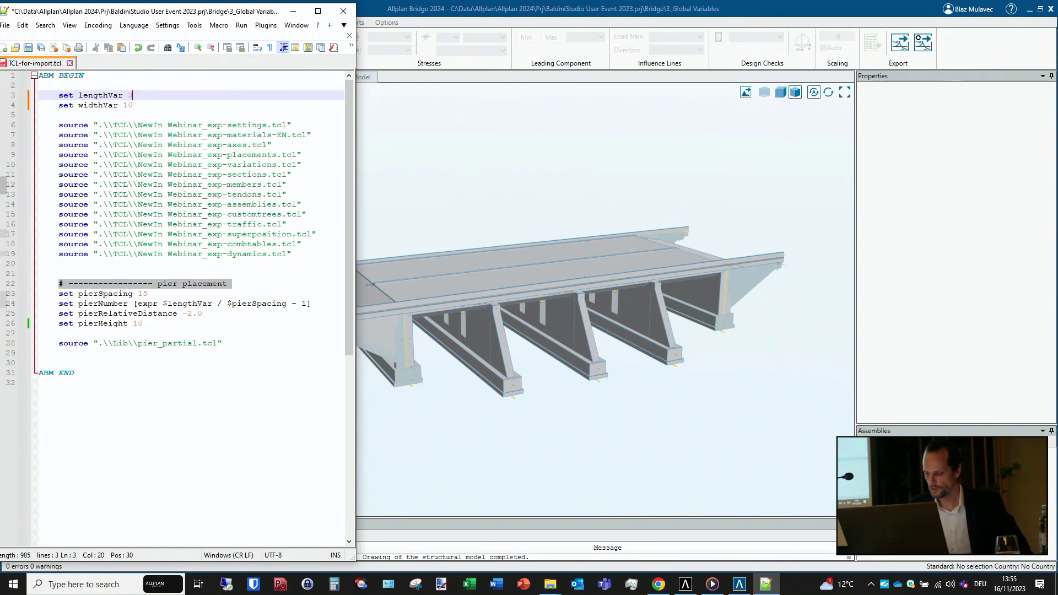
{"action": "type", "text": "25"}
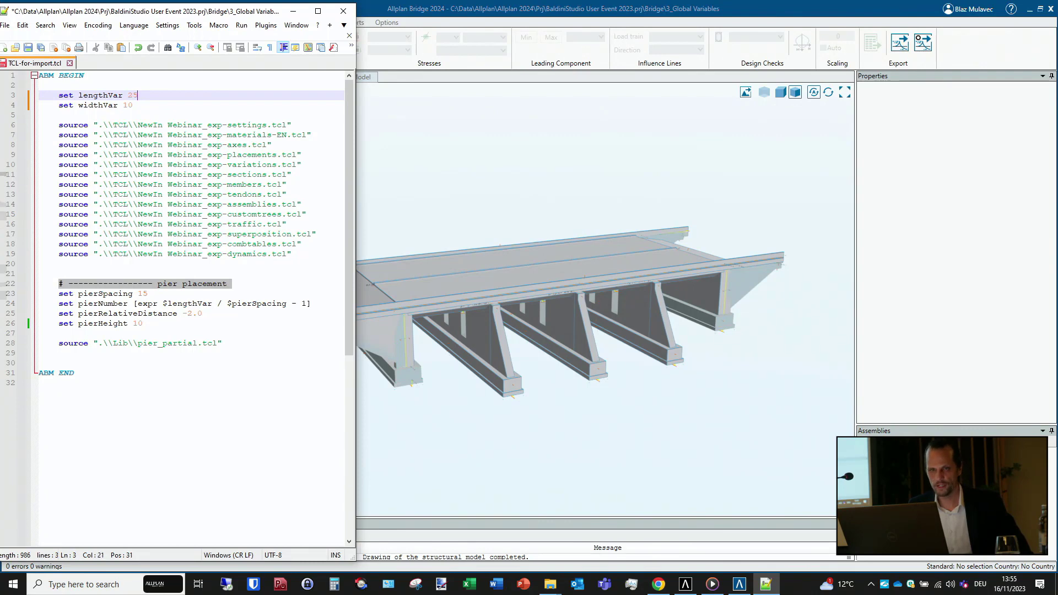
{"action": "key", "text": "Down"}
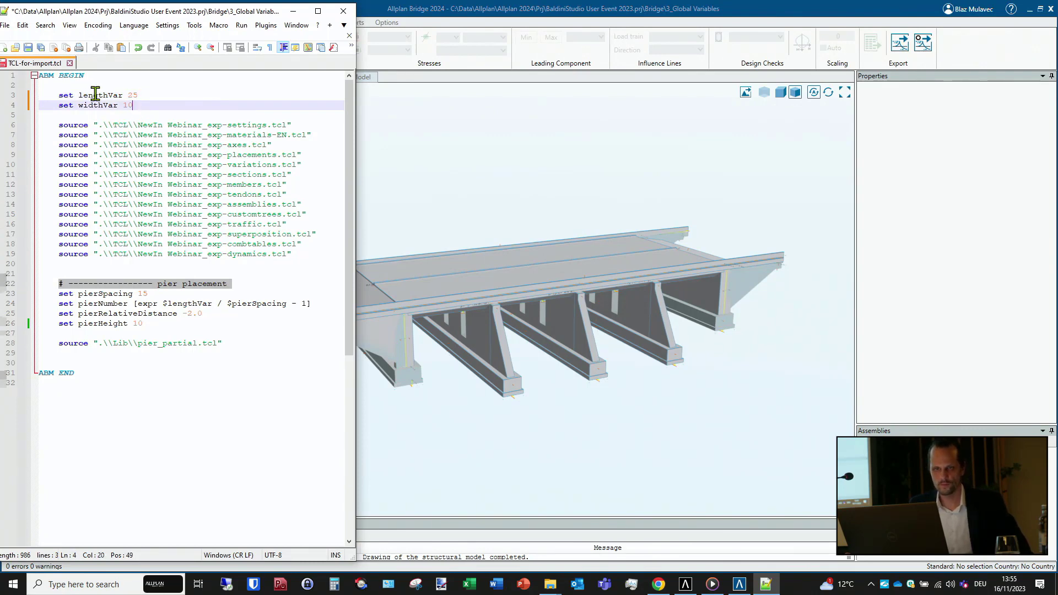
{"action": "key", "text": "BackSpace"}
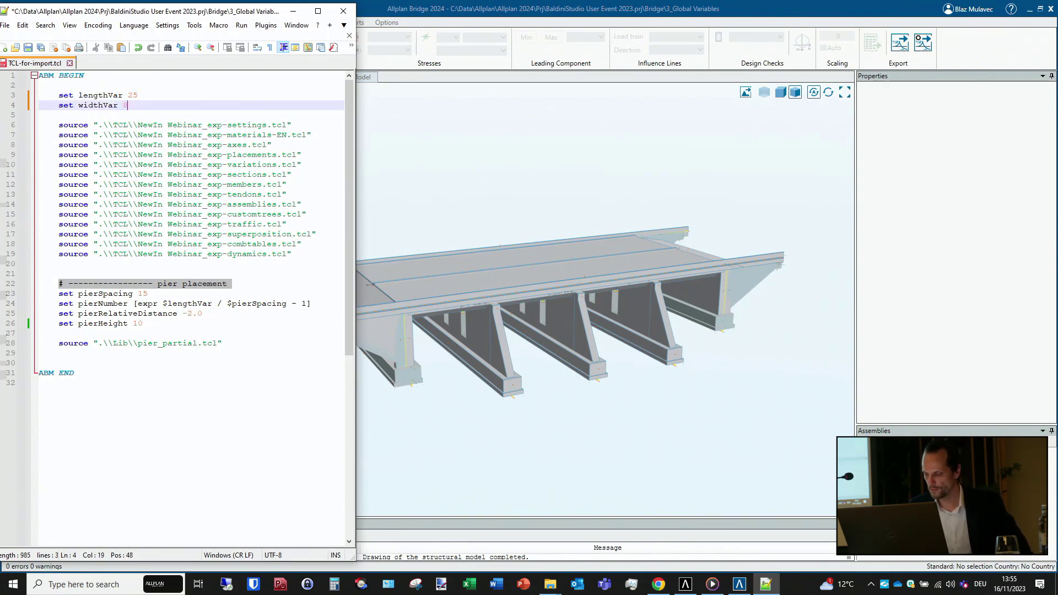
{"action": "left_click", "coordinate": [28, 48]}
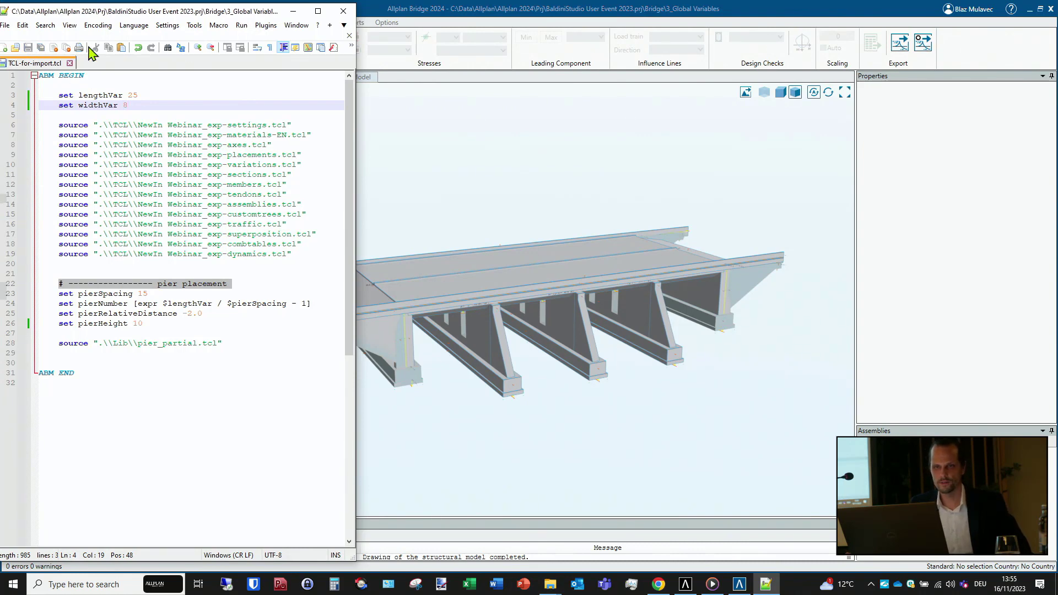
- Switch to Allplan Bridge, reimport TCL-for-import.tcl over the current model, and inspect the shortened, narrower bridge in 3D
{"action": "left_click", "coordinate": [480, 10]}
{"action": "left_click", "coordinate": [138, 9]}
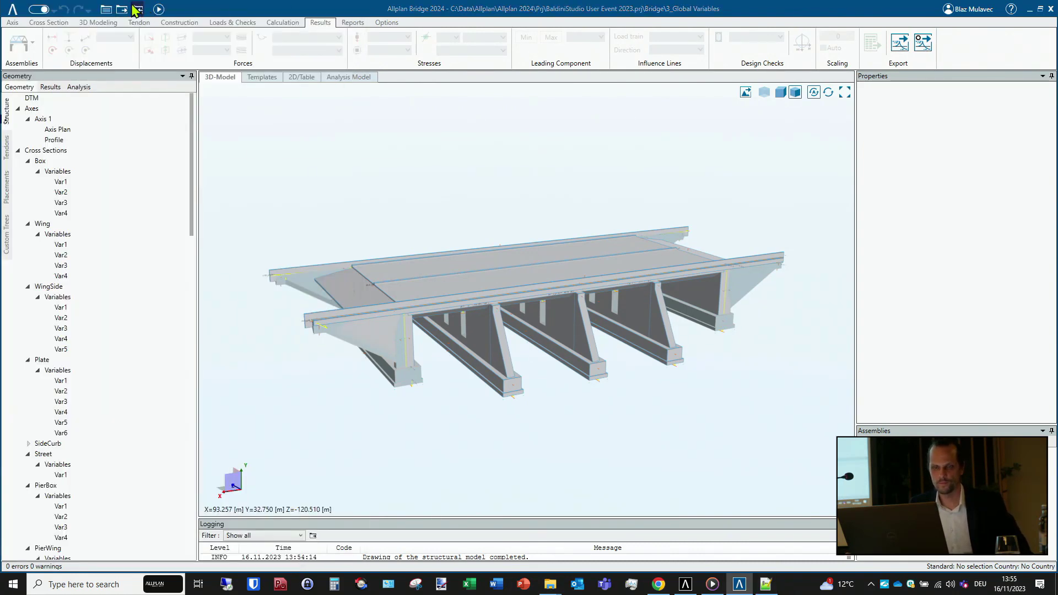
{"action": "left_click", "coordinate": [267, 129]}
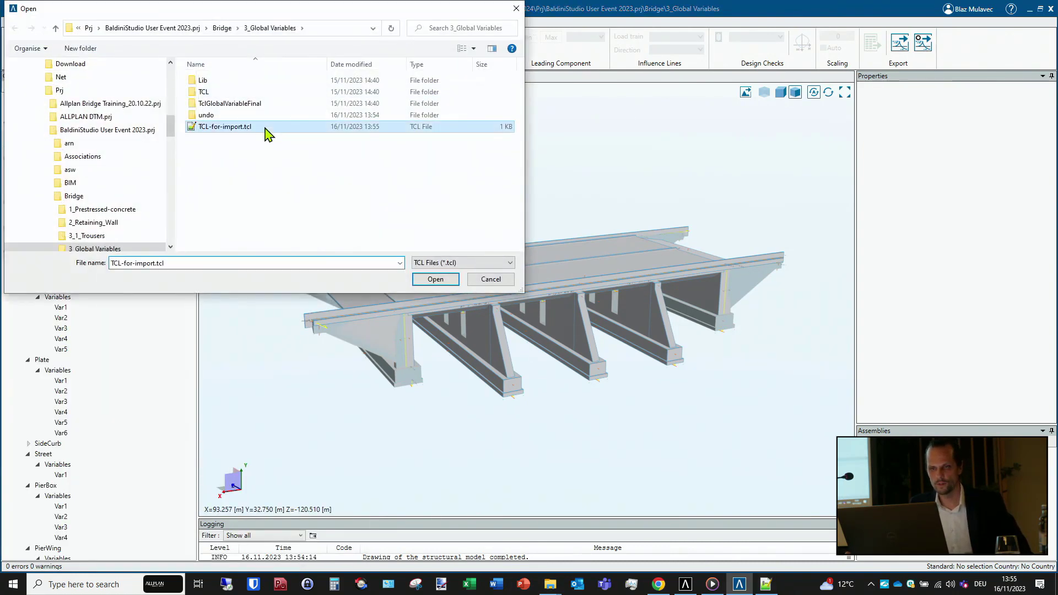
{"action": "left_click", "coordinate": [434, 279]}
{"action": "left_click", "coordinate": [575, 329]}
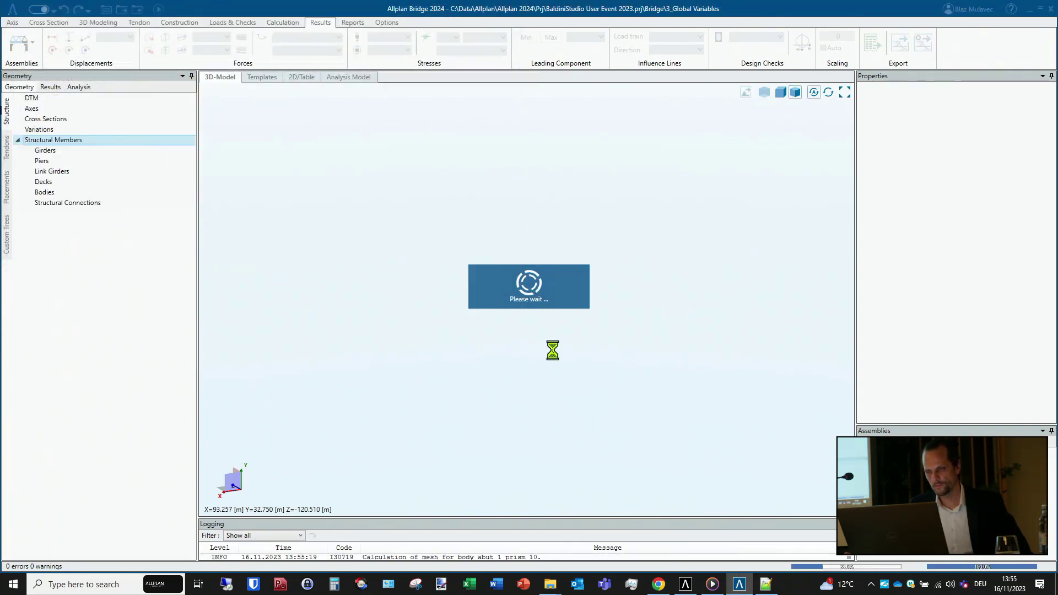
{"action": "middle_click_drag", "start_coordinate": [553, 350], "coordinate": [705, 329]}
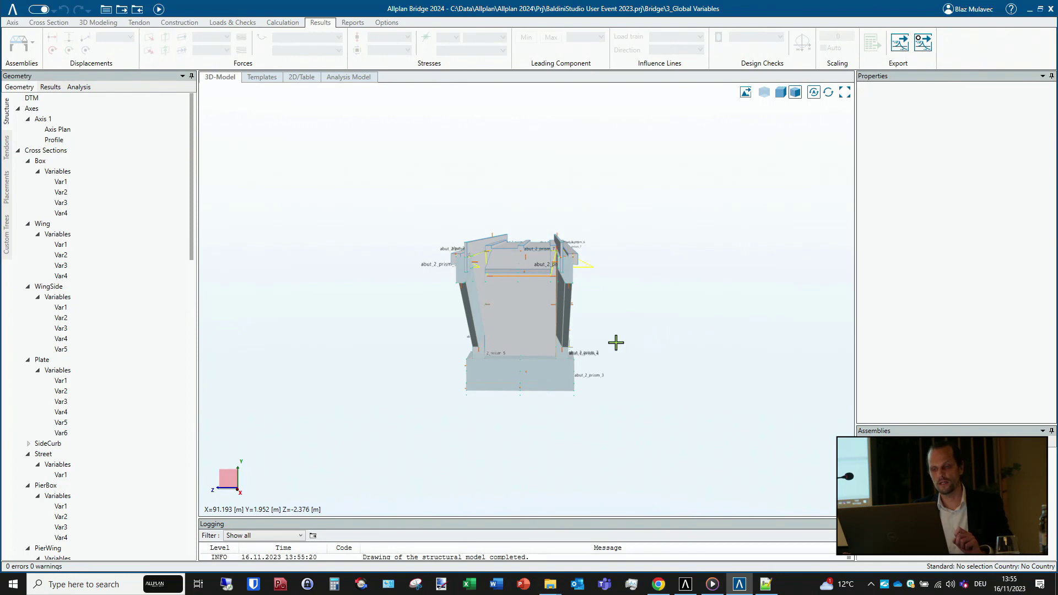
{"action": "middle_click_drag", "start_coordinate": [610, 357], "coordinate": [489, 386]}
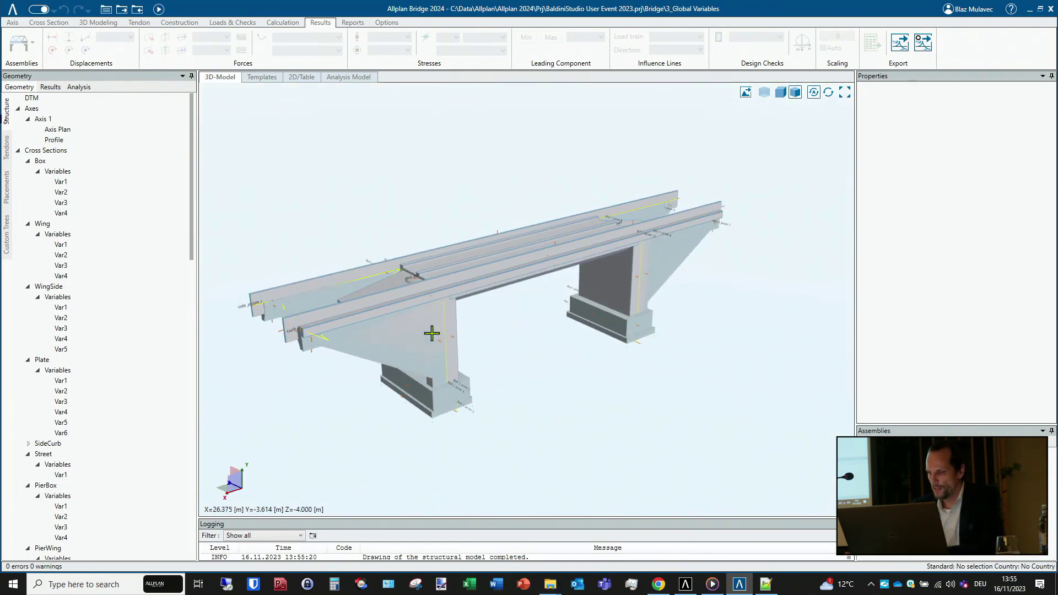
- Open the 3_1_Trousers project from this PC and examine its main and accompanying axes in 3D
{"action": "left_click", "coordinate": [12, 13]}
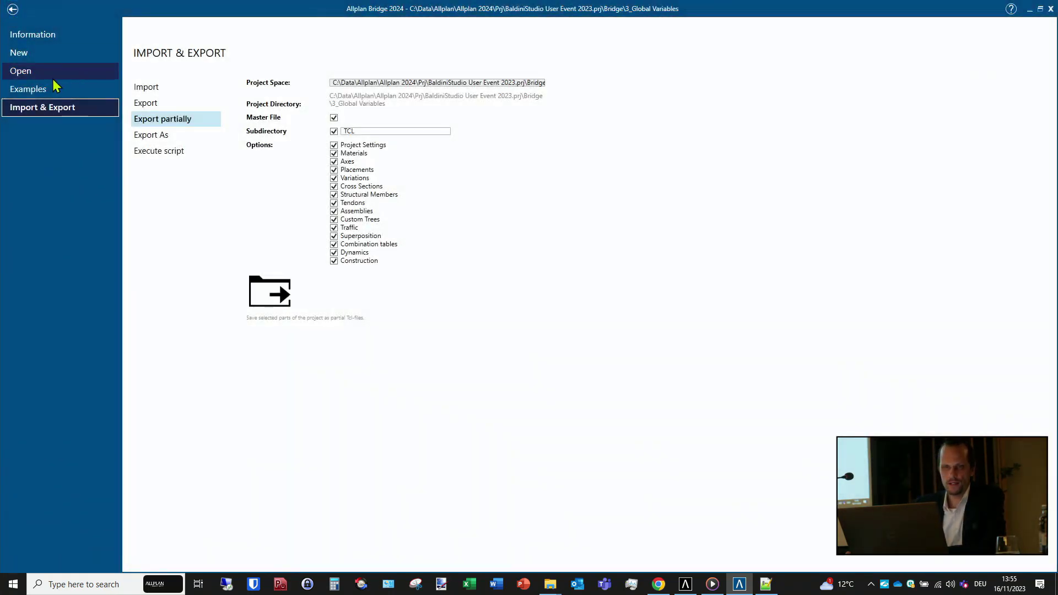
{"action": "left_click", "coordinate": [34, 72]}
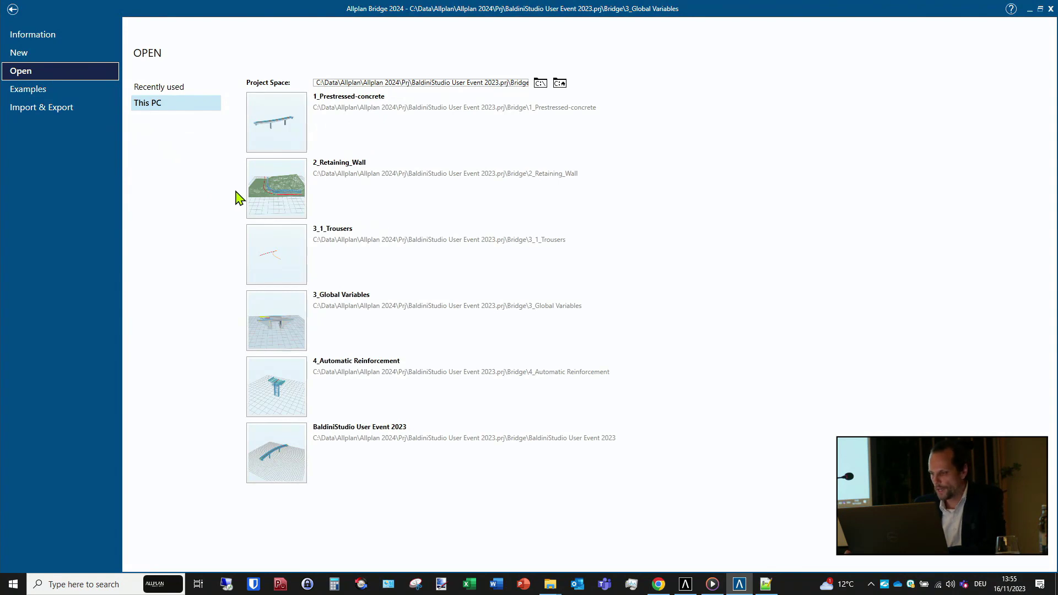
{"action": "left_click", "coordinate": [281, 241]}
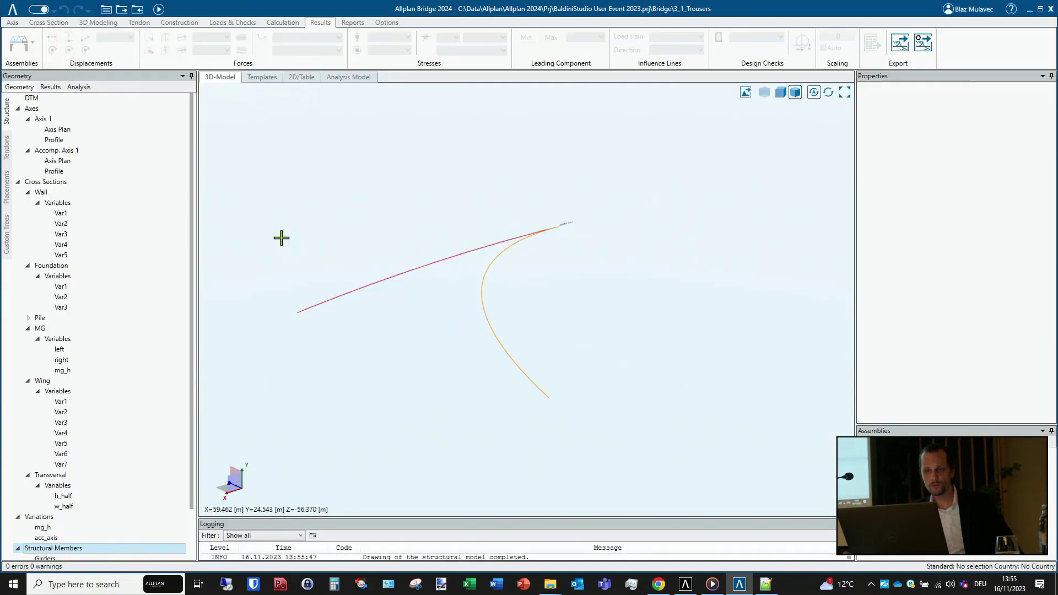
{"action": "mouse_move", "coordinate": [380, 290]}
{"action": "middle_mouse_down"}
{"action": "mouse_move", "coordinate": [532, 303]}
{"action": "mouse_move", "coordinate": [579, 269]}
{"action": "mouse_move", "coordinate": [552, 272]}
{"action": "mouse_move", "coordinate": [465, 337]}
{"action": "mouse_move", "coordinate": [520, 274]}
{"action": "middle_mouse_up"}
{"action": "middle_click_drag", "start_coordinate": [395, 310], "coordinate": [553, 296]}
{"action": "middle_click_drag", "start_coordinate": [449, 316], "coordinate": [432, 328]}
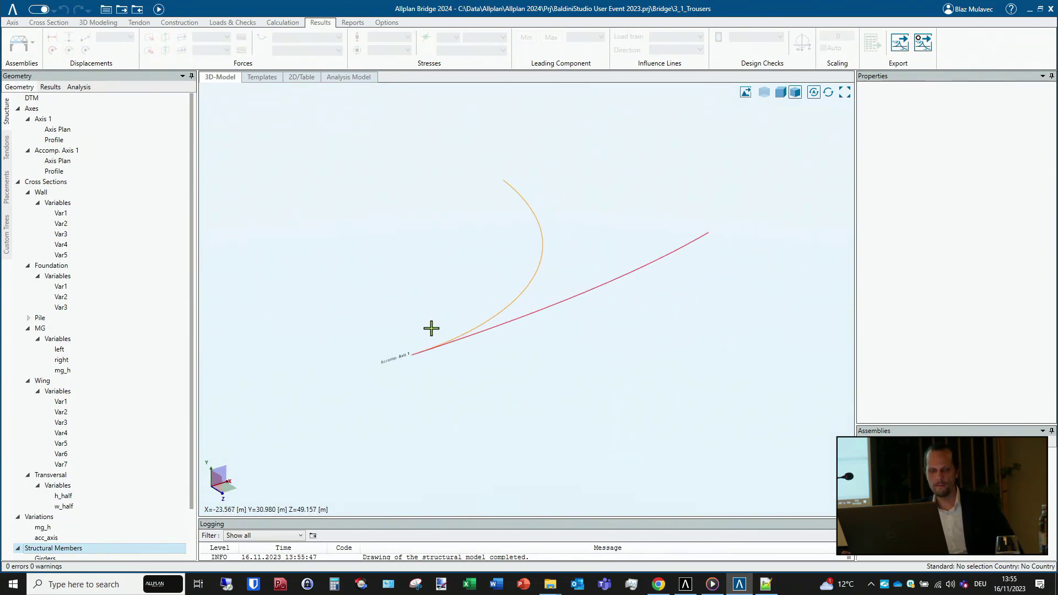
- Display the plan drawing of all axes in the project
{"action": "scroll", "coordinate": [134, 392], "scroll_direction": "down", "scroll_amount": 2}
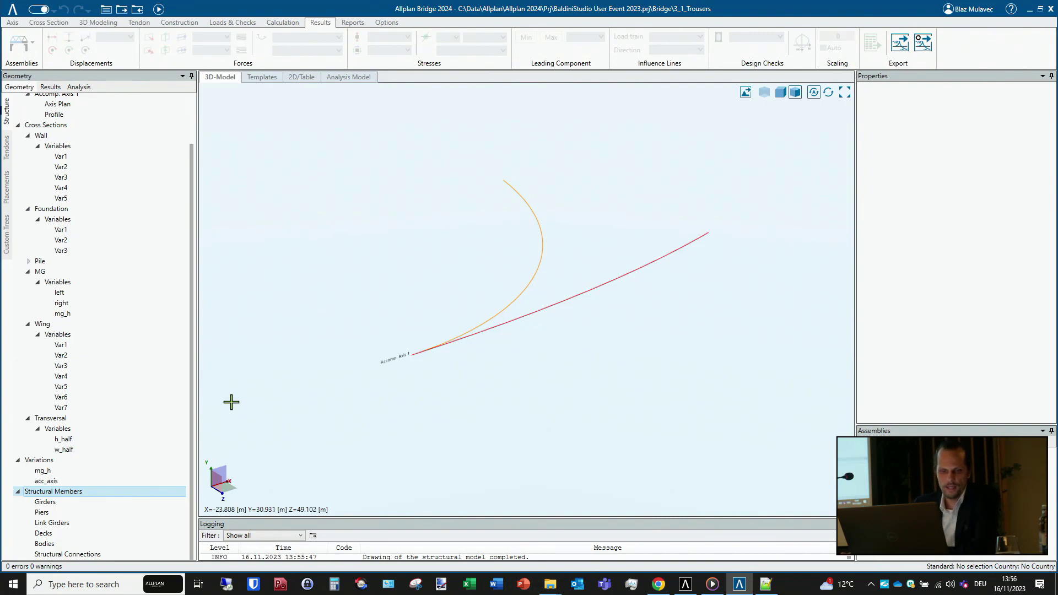
{"action": "scroll", "coordinate": [123, 269], "scroll_direction": "up", "scroll_amount": 2}
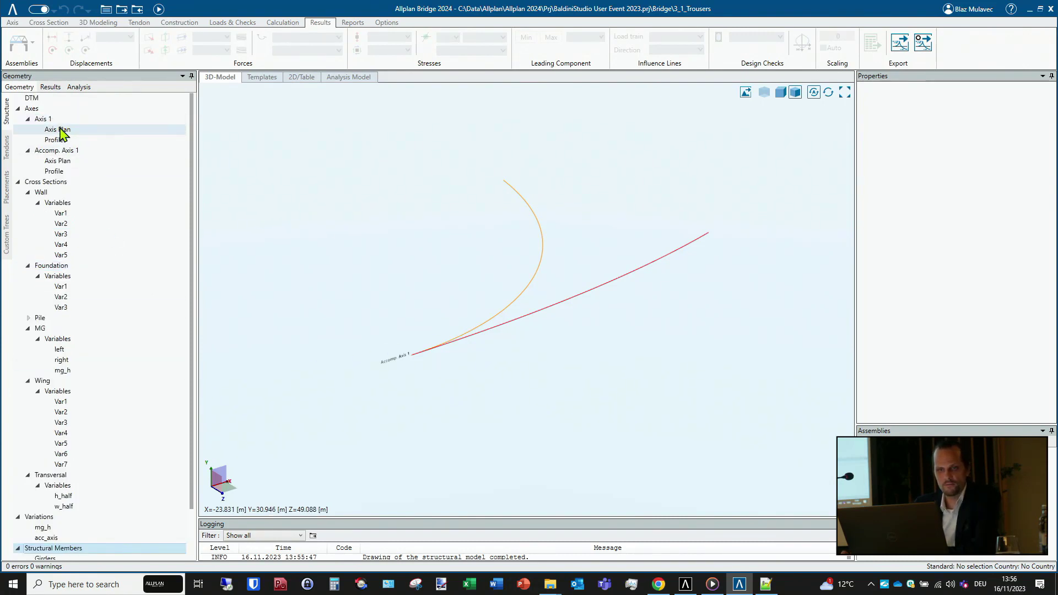
{"action": "left_click", "coordinate": [44, 109]}
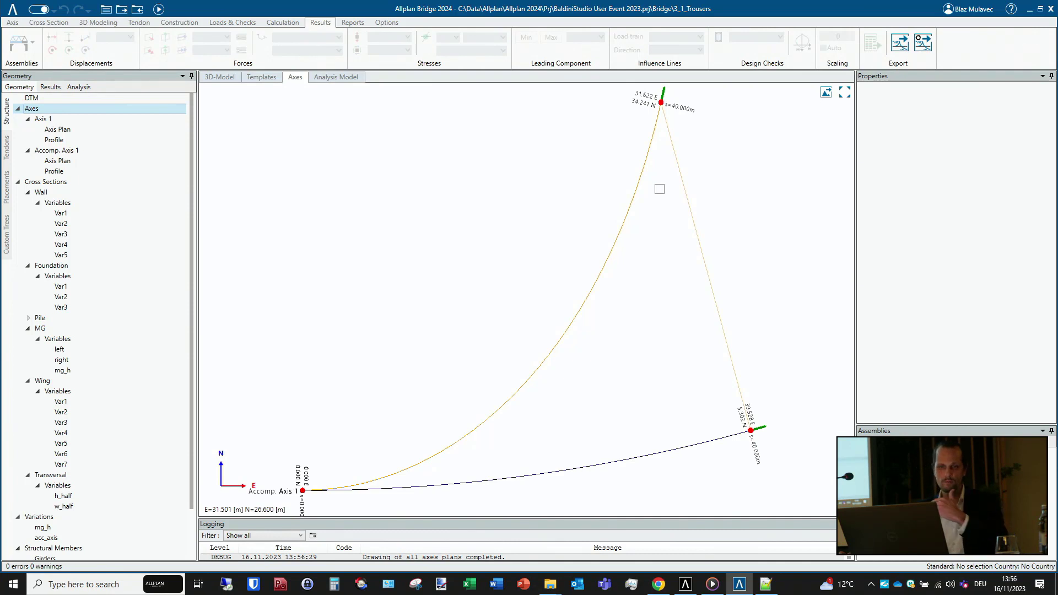
- Review the Wall, Foundation, Pile, MG and Wing cross sections one after another
{"action": "left_click", "coordinate": [71, 194]}
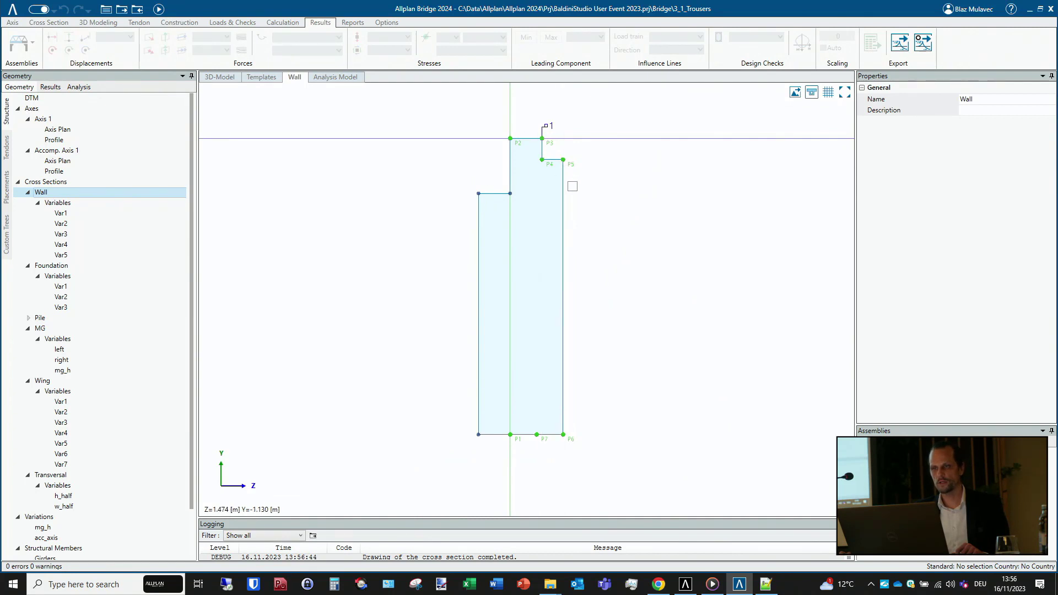
{"action": "left_click", "coordinate": [71, 268]}
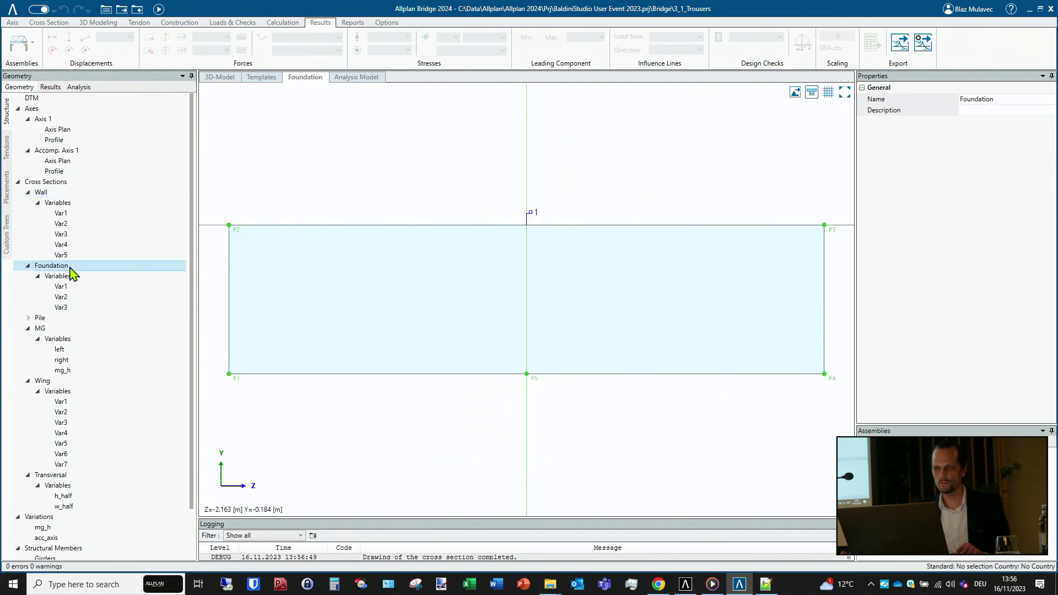
{"action": "left_click", "coordinate": [58, 320]}
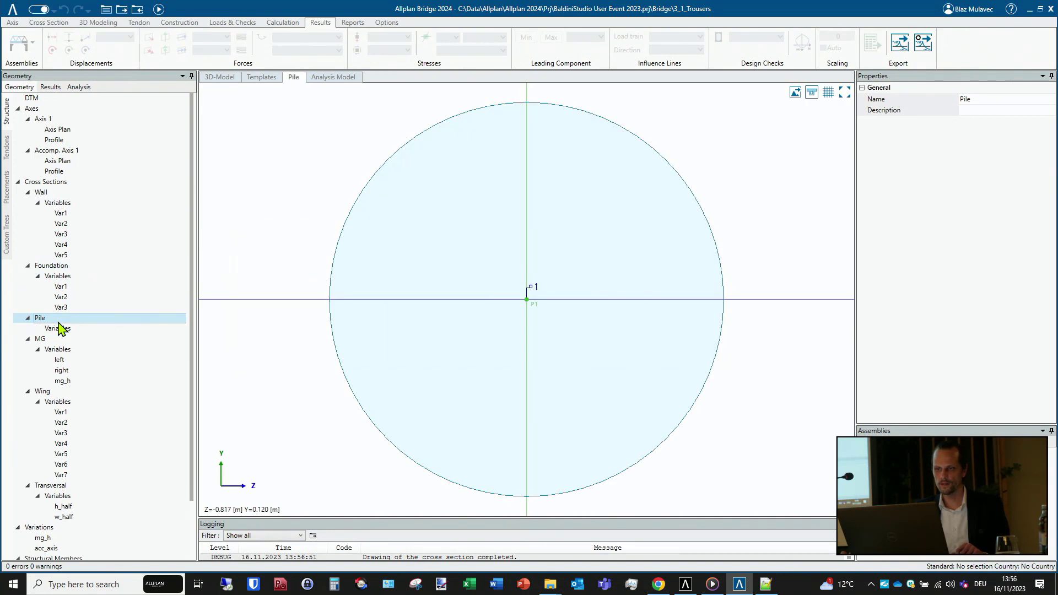
{"action": "left_click", "coordinate": [59, 341]}
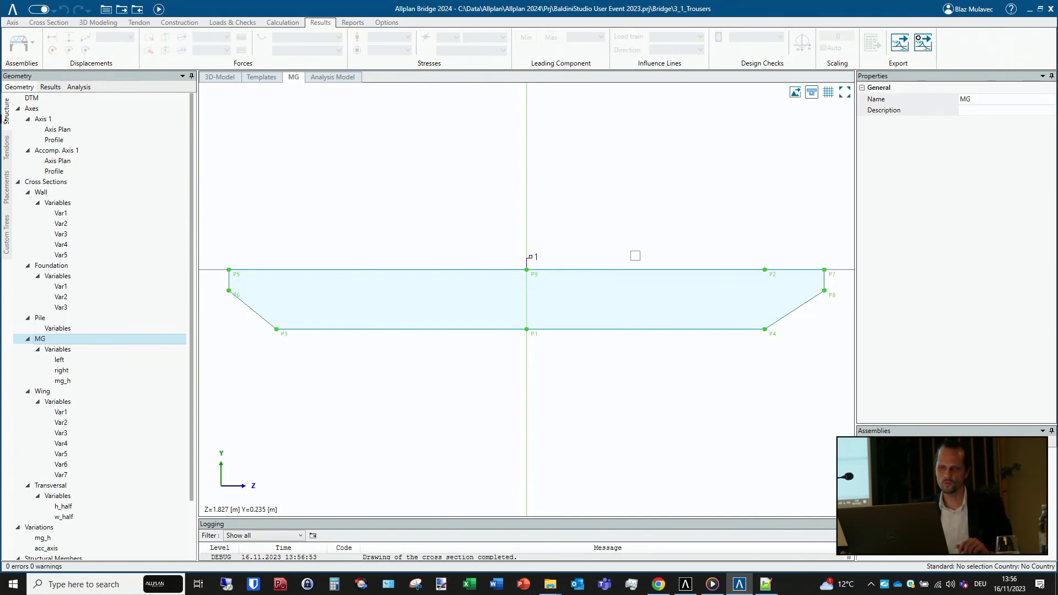
{"action": "left_click", "coordinate": [75, 395]}
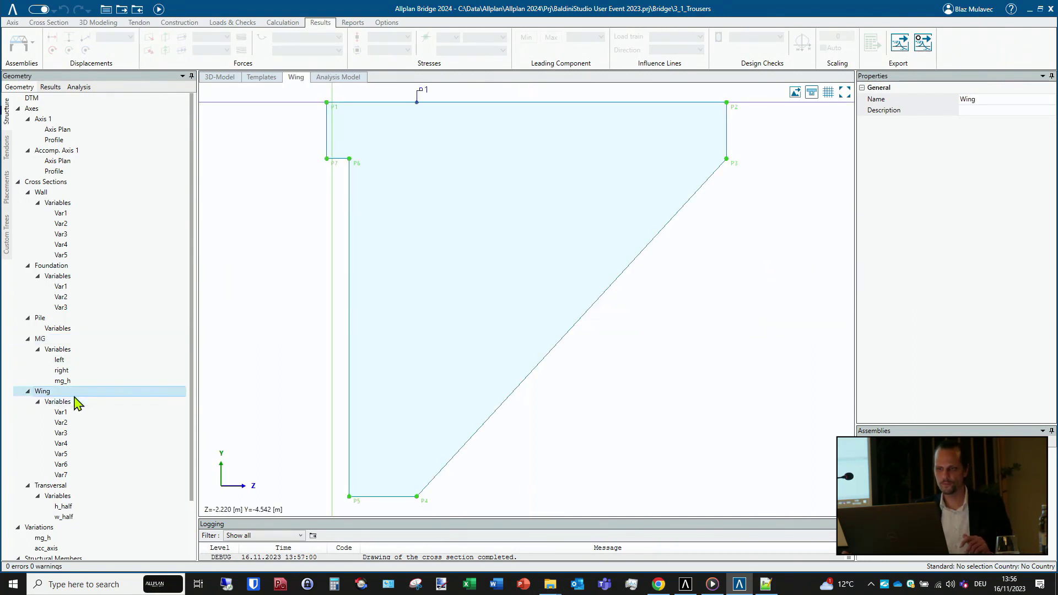
{"action": "scroll", "coordinate": [403, 313], "scroll_direction": "down", "scroll_amount": 2}
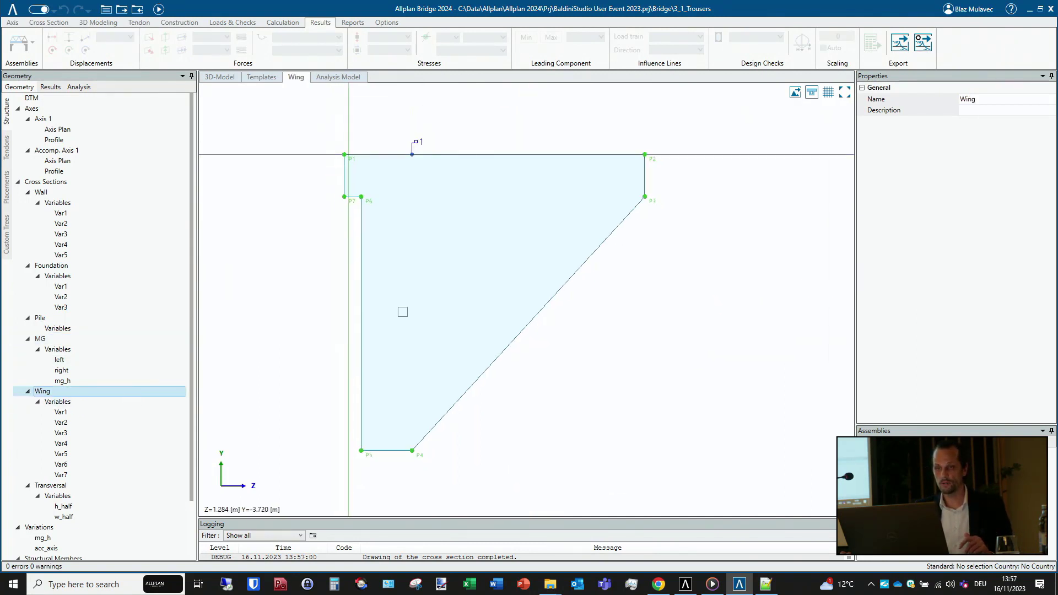
{"action": "scroll", "coordinate": [48, 452], "scroll_direction": "down", "scroll_amount": 2}
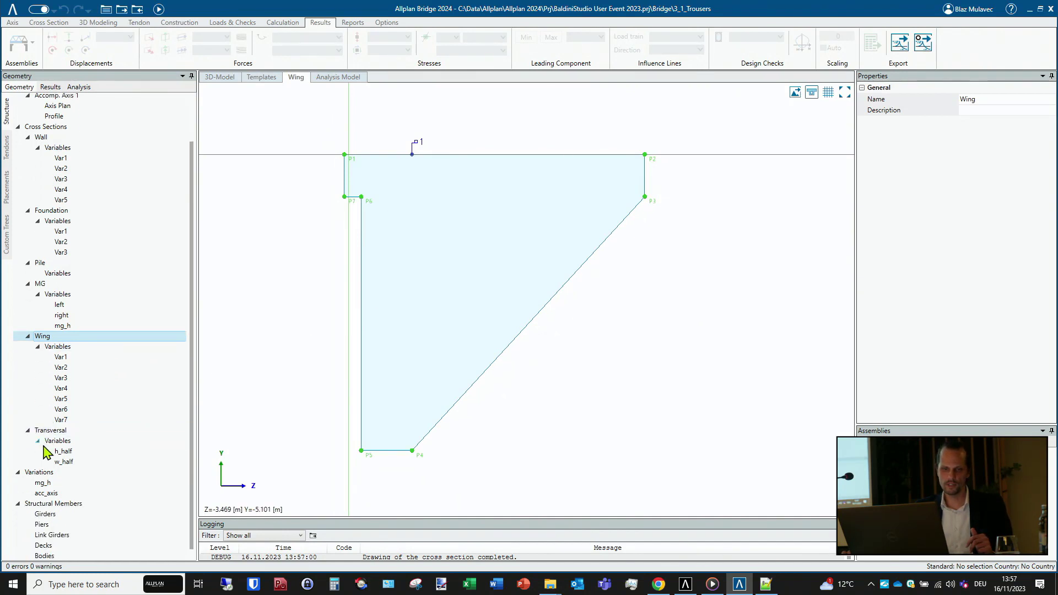
- Review the Transversal cross section and return to the 3D model view
{"action": "left_click", "coordinate": [57, 432]}
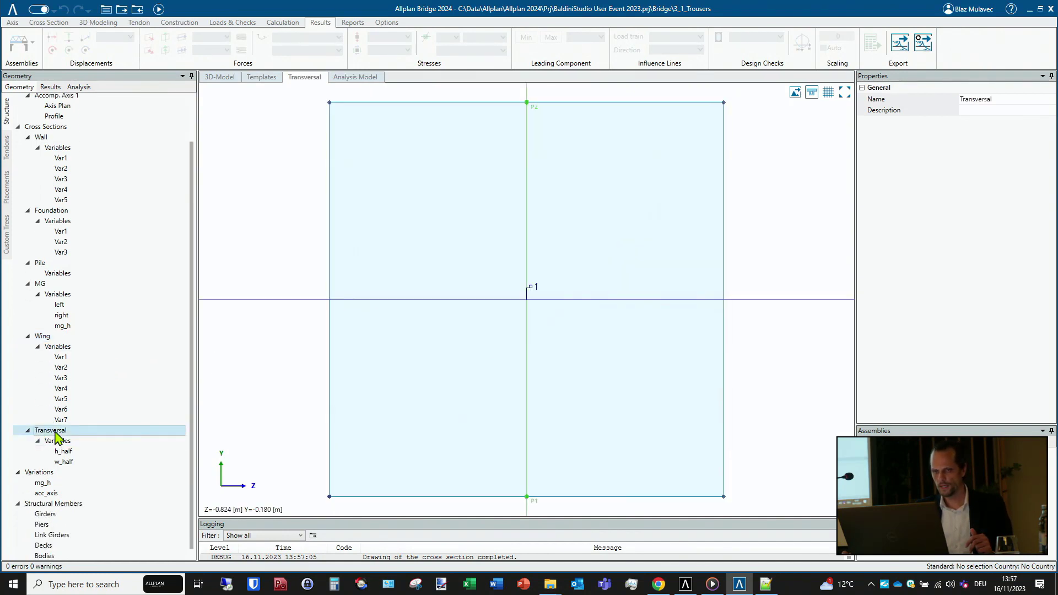
{"action": "scroll", "coordinate": [55, 433], "scroll_direction": "down", "scroll_amount": 1}
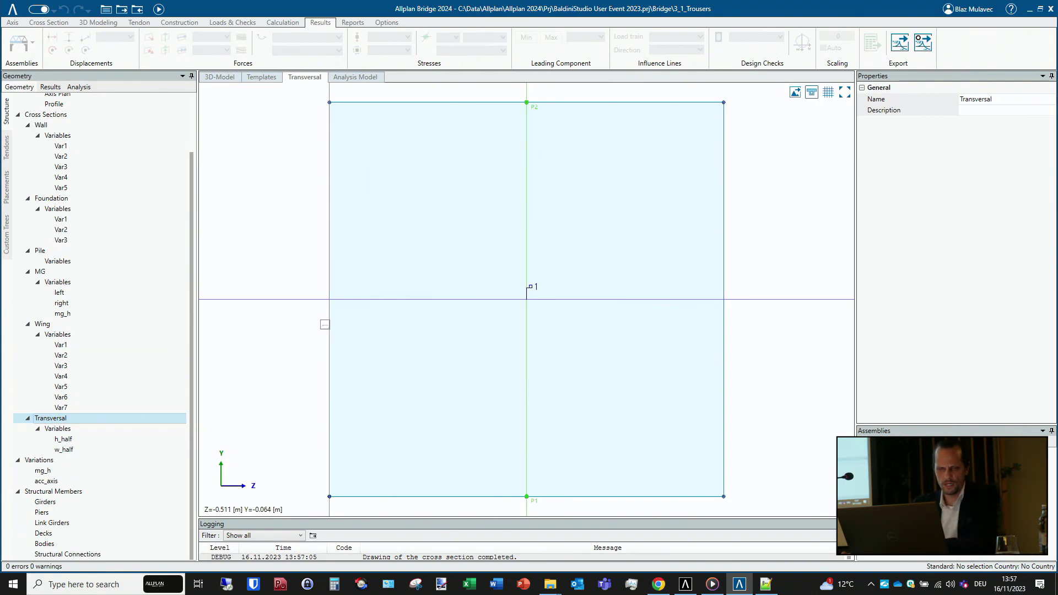
{"action": "scroll", "coordinate": [325, 325], "scroll_direction": "down", "scroll_amount": 2}
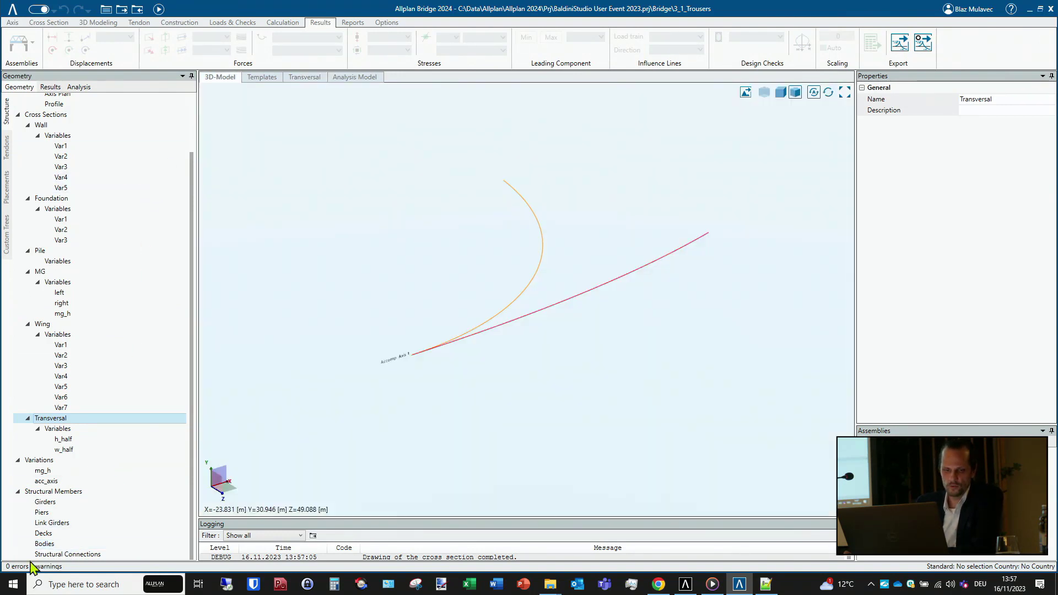
- Create a prism template named Abutment from the Wall cross section, with undefined GP1 and a length of 10 m
{"action": "right_click", "coordinate": [62, 546]}
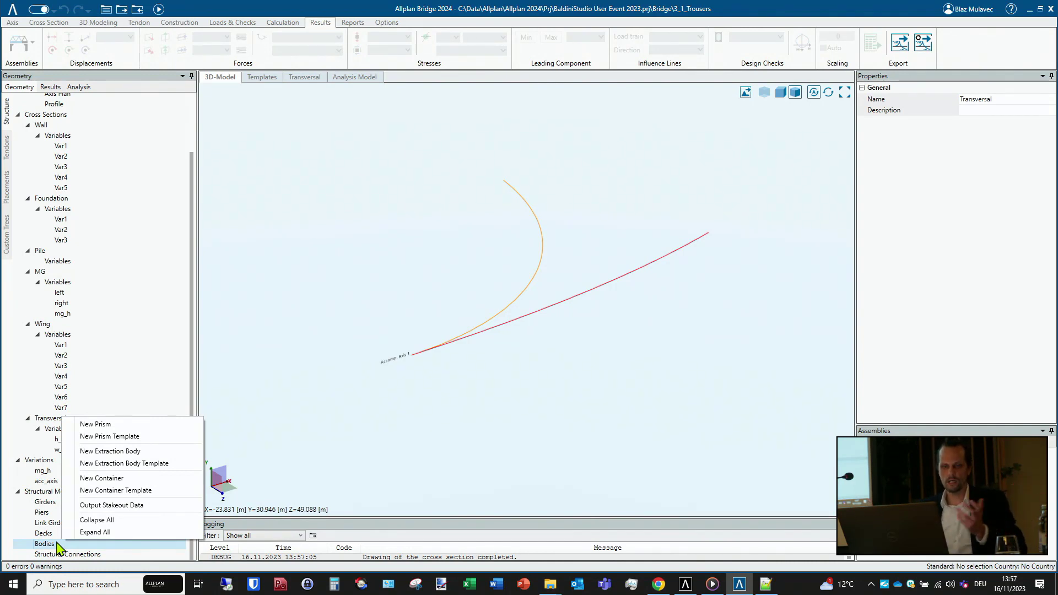
{"action": "left_click", "coordinate": [140, 439]}
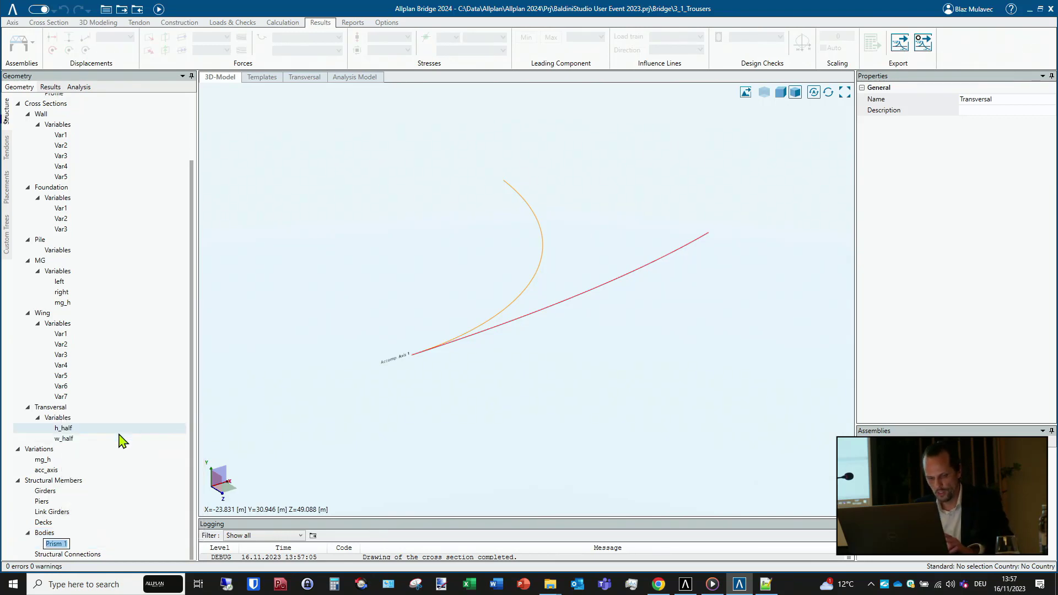
{"action": "type", "text": "A"}
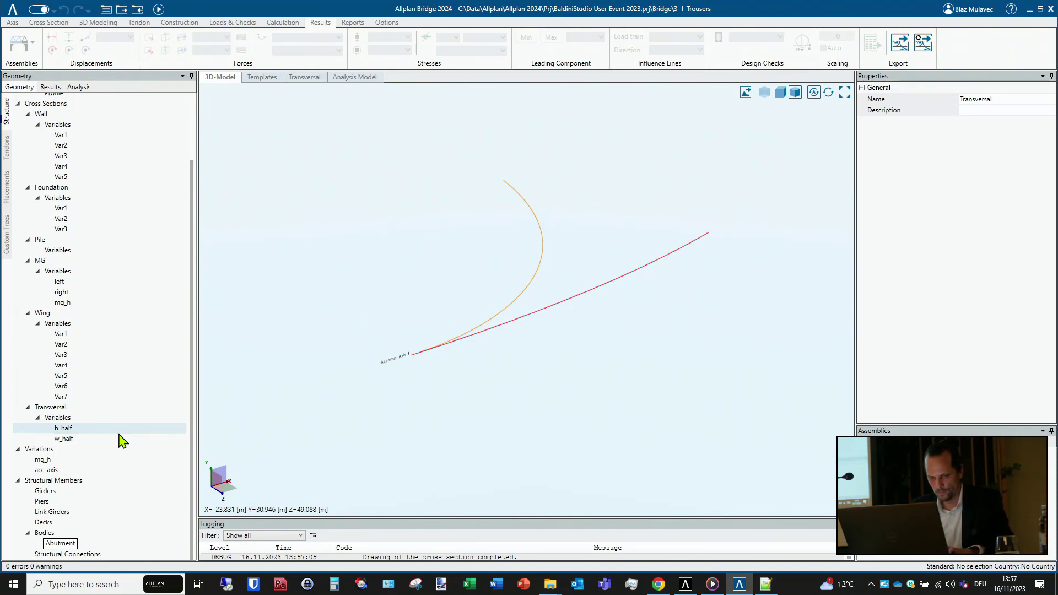
{"action": "type", "text": "butment"}
{"action": "key", "text": "Return"}
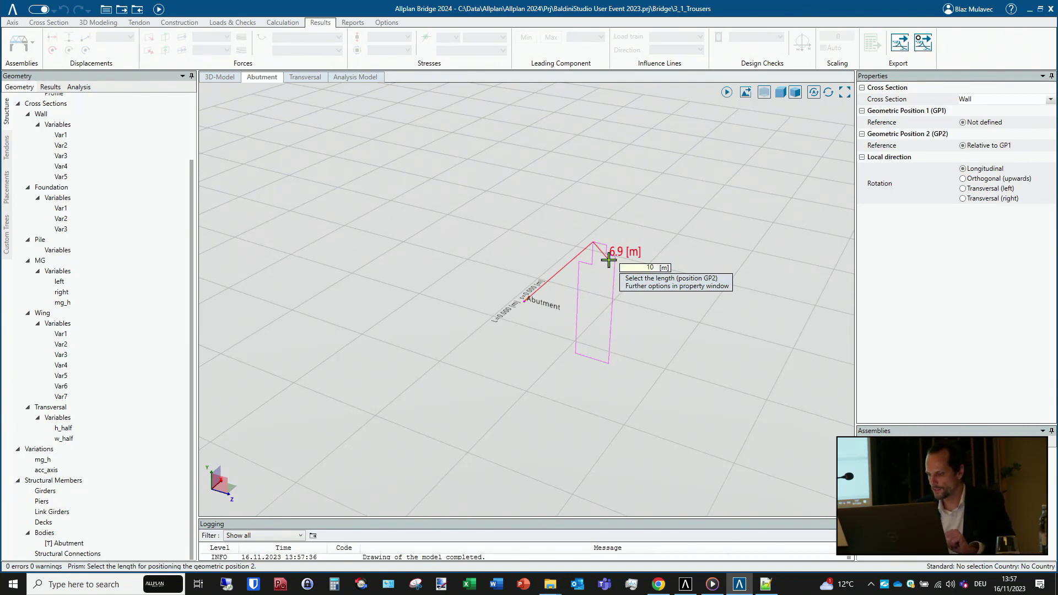
{"action": "key", "text": "Return"}
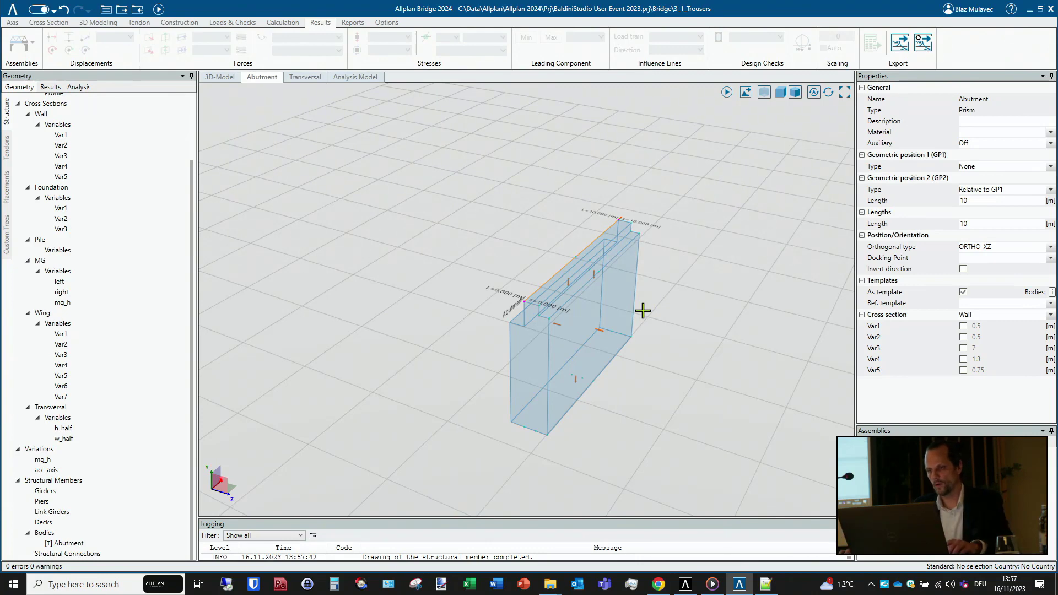
{"action": "mouse_move", "coordinate": [657, 336]}
{"action": "middle_mouse_down", "text": "shift"}
{"action": "mouse_move", "coordinate": [610, 317]}
{"action": "mouse_move", "coordinate": [674, 323]}
{"action": "middle_mouse_up", "text": "shift"}
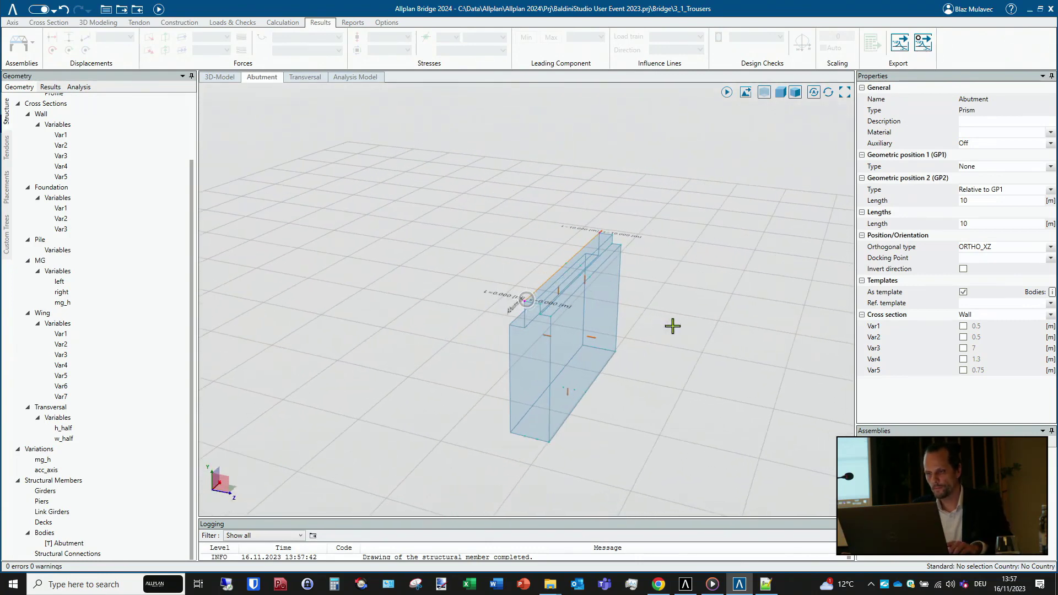
{"action": "scroll", "coordinate": [593, 338], "scroll_direction": "up", "scroll_amount": 2}
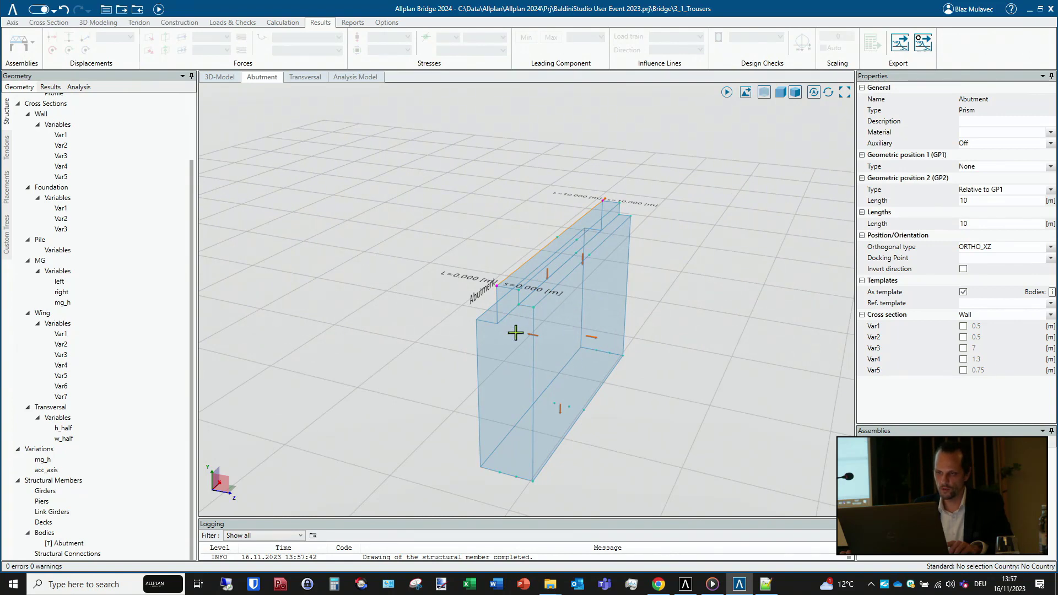
- Display the Wall cross section with its construction lines and examine its variables from Var1 to Var4
{"action": "scroll", "coordinate": [129, 246], "scroll_direction": "up", "scroll_amount": 3}
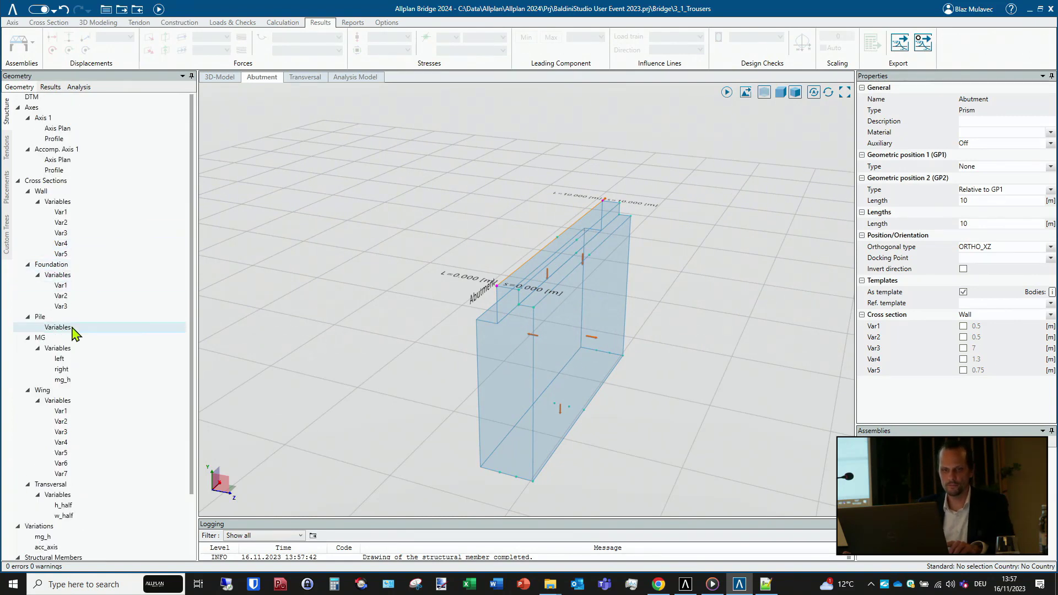
{"action": "left_click", "coordinate": [61, 194]}
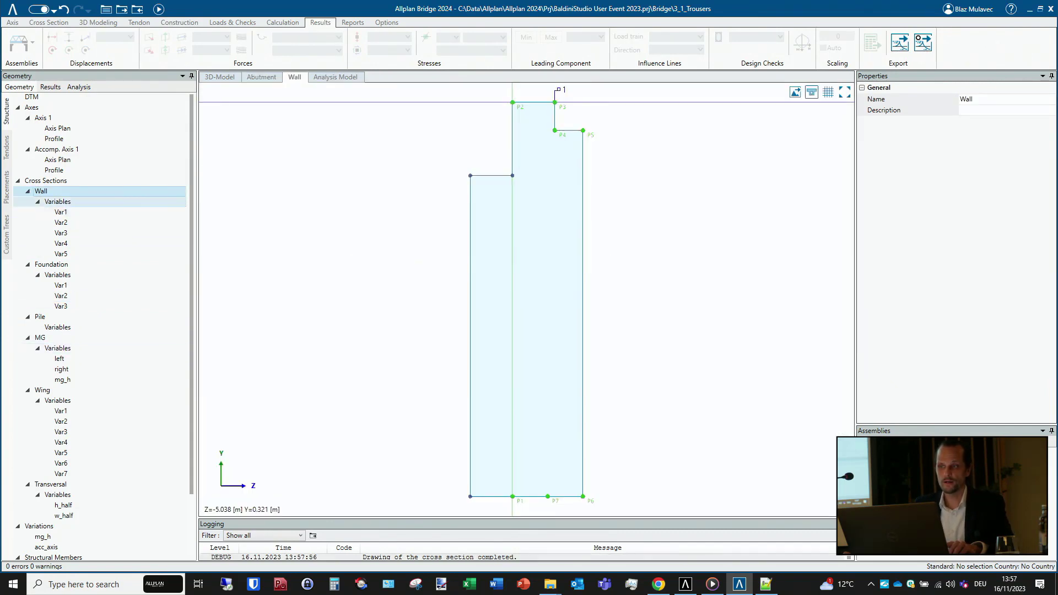
{"action": "left_click", "coordinate": [828, 92]}
{"action": "left_click", "coordinate": [77, 222]}
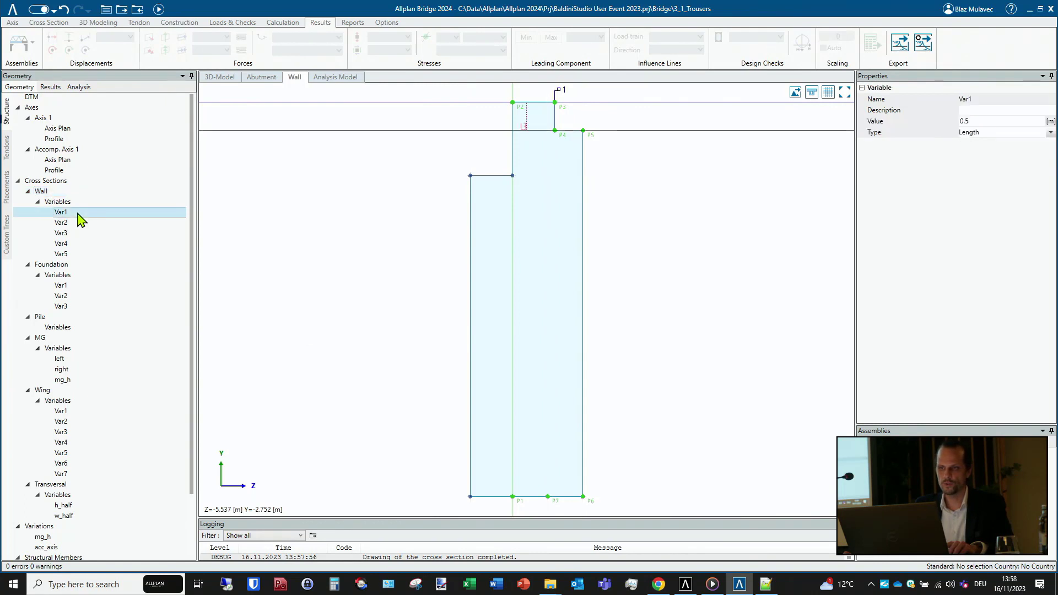
{"action": "left_click", "coordinate": [74, 233]}
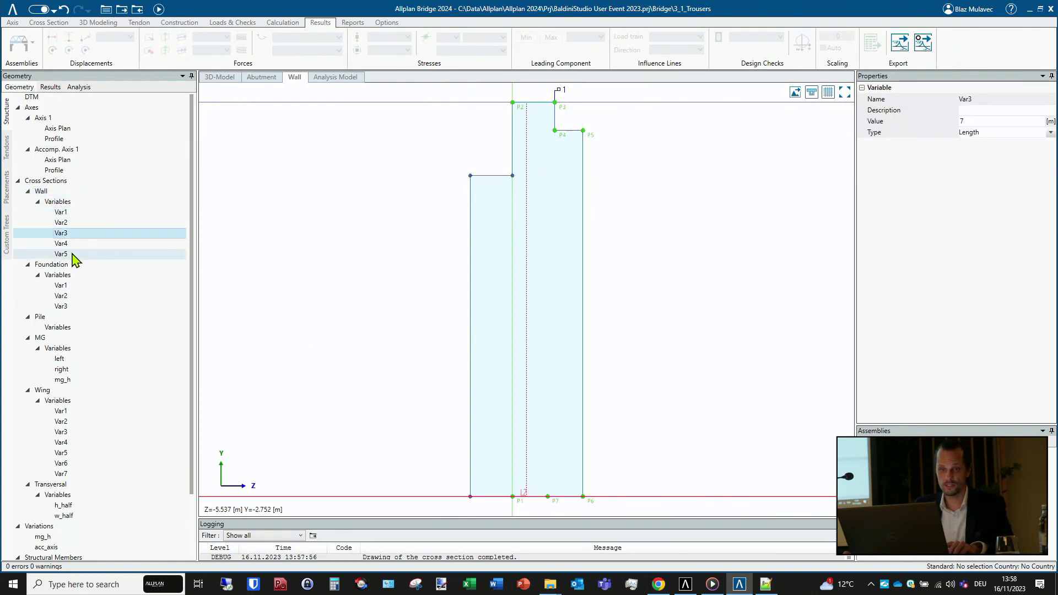
{"action": "left_click", "coordinate": [72, 246]}
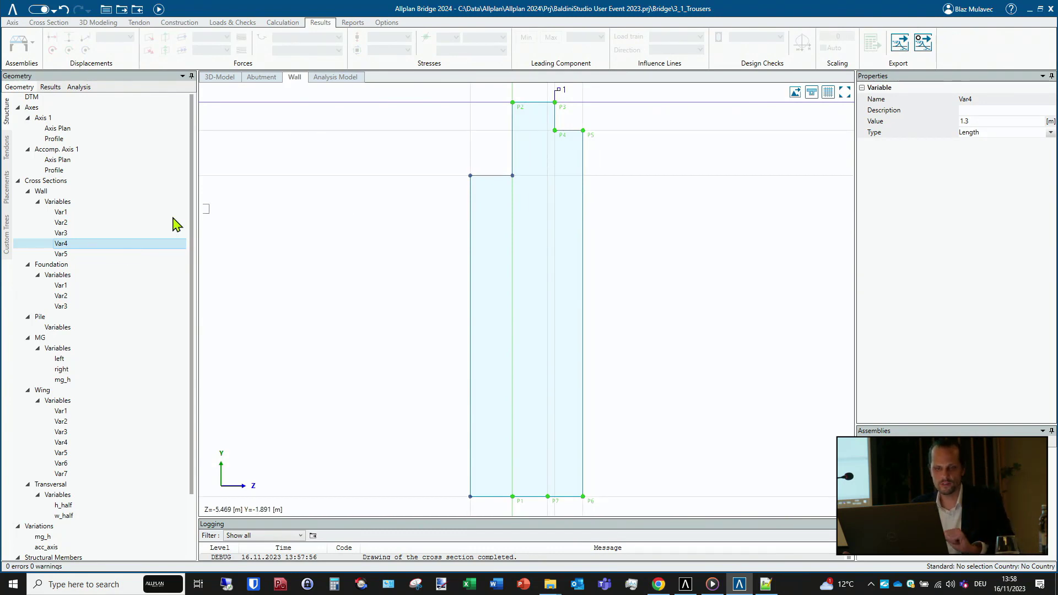
- Reopen the Abutment template and inspect the wall body in 3D
{"action": "scroll", "coordinate": [75, 346], "scroll_direction": "down", "scroll_amount": 3}
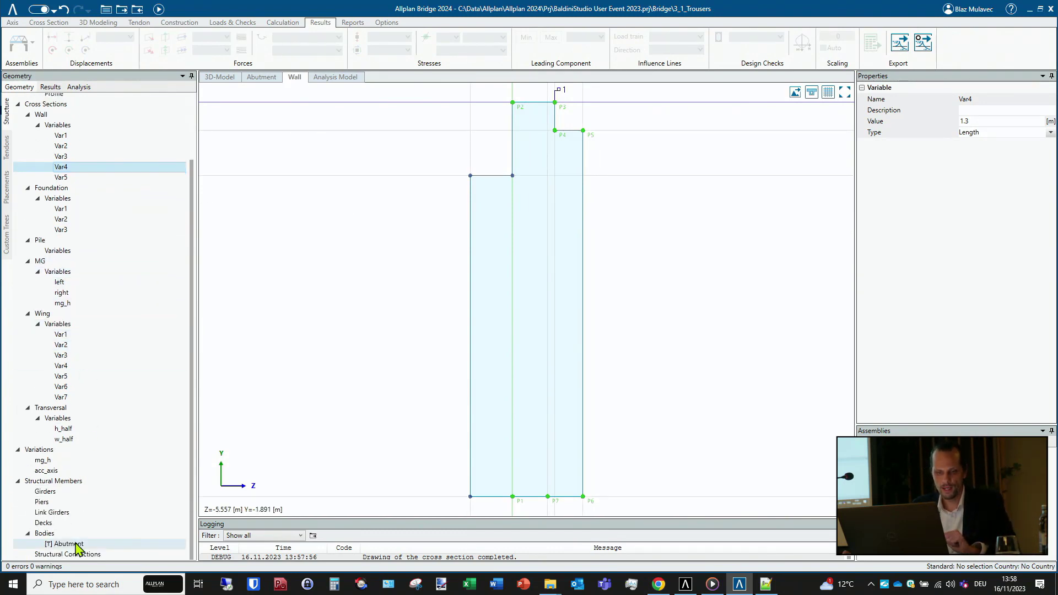
{"action": "double_click", "coordinate": [75, 545]}
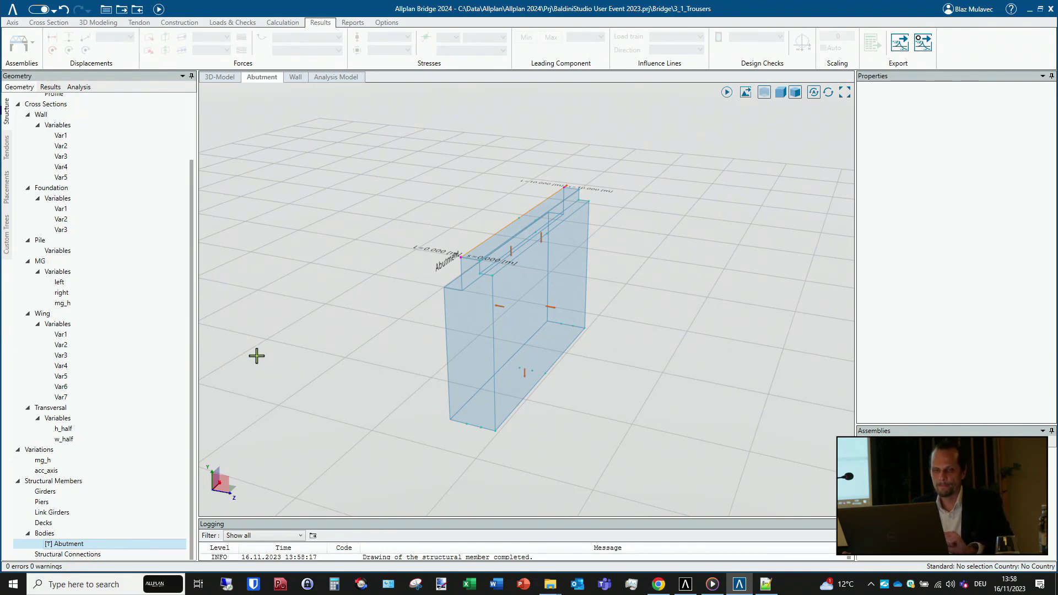
{"action": "middle_click_drag", "start_coordinate": [421, 314], "coordinate": [444, 326]}
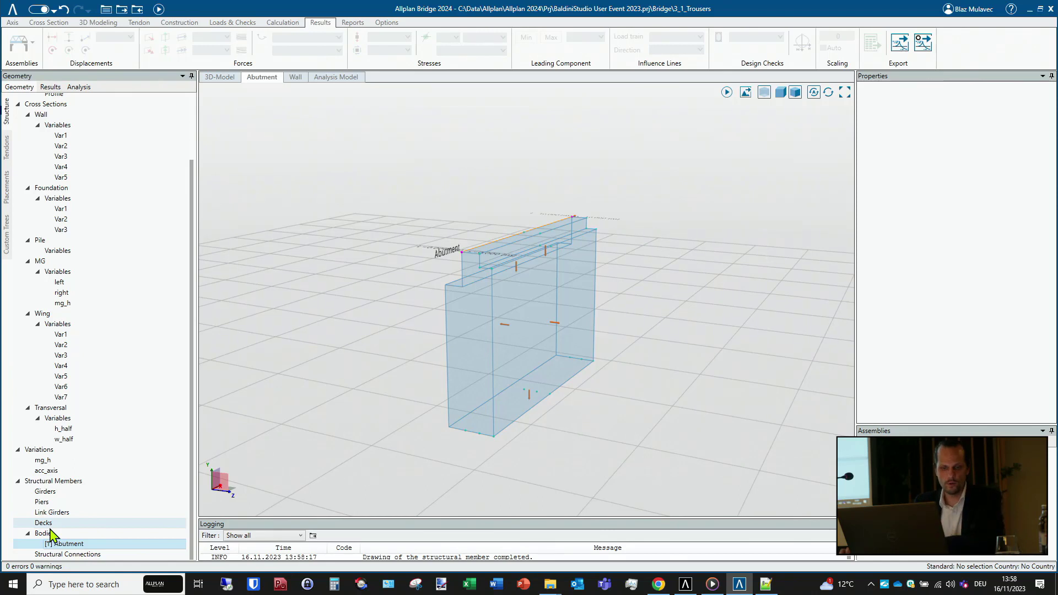
- Add a new prism template named Foundation under Abutment, using the Boolean type Union (distinct) with the Abutment body
{"action": "right_click", "coordinate": [75, 545]}
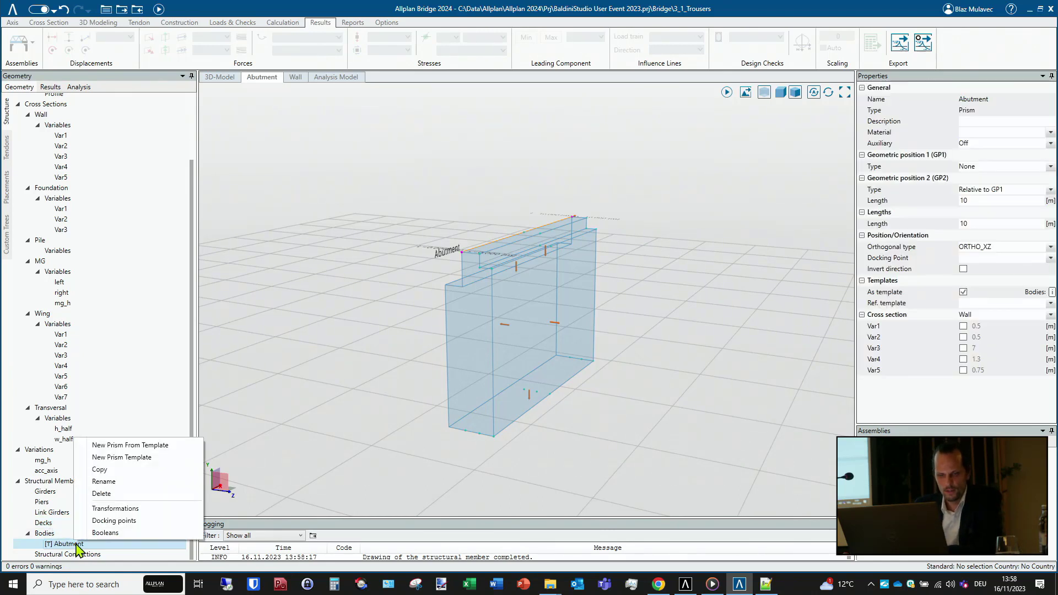
{"action": "left_click", "coordinate": [146, 458]}
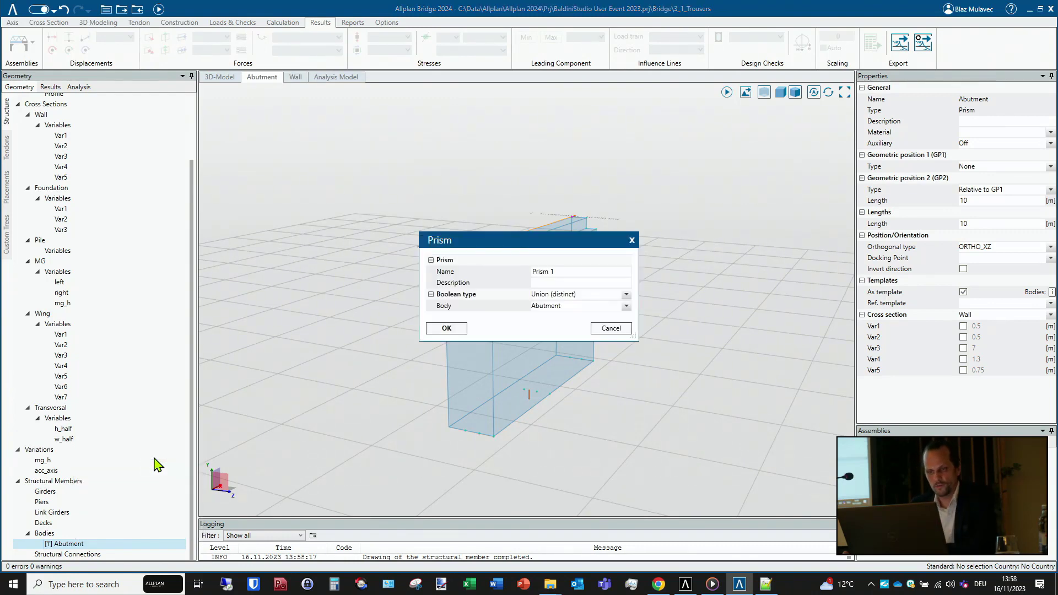
{"action": "left_click", "coordinate": [568, 276]}
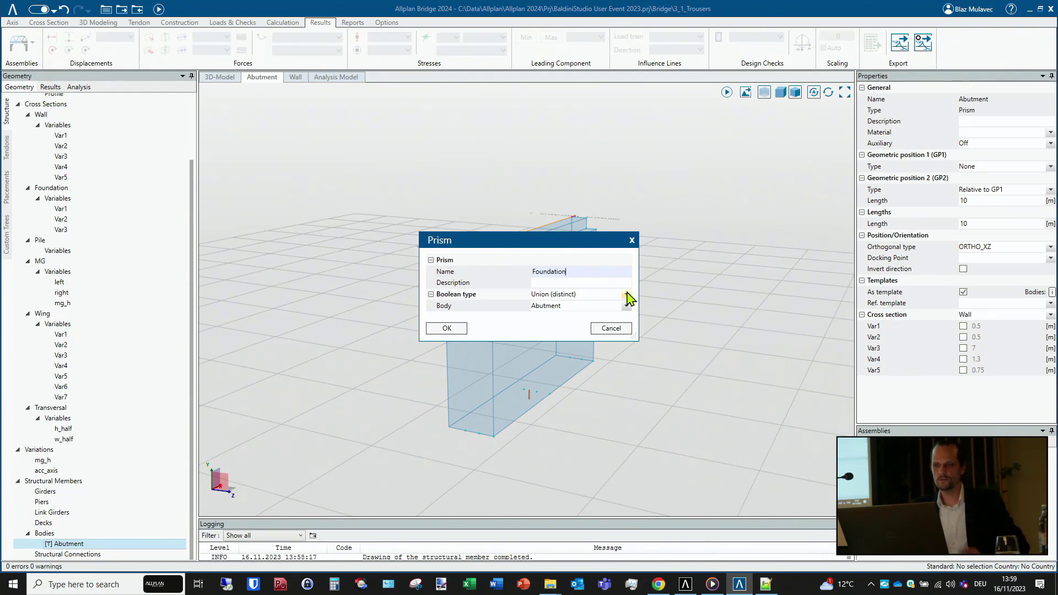
{"action": "left_click", "coordinate": [464, 331]}
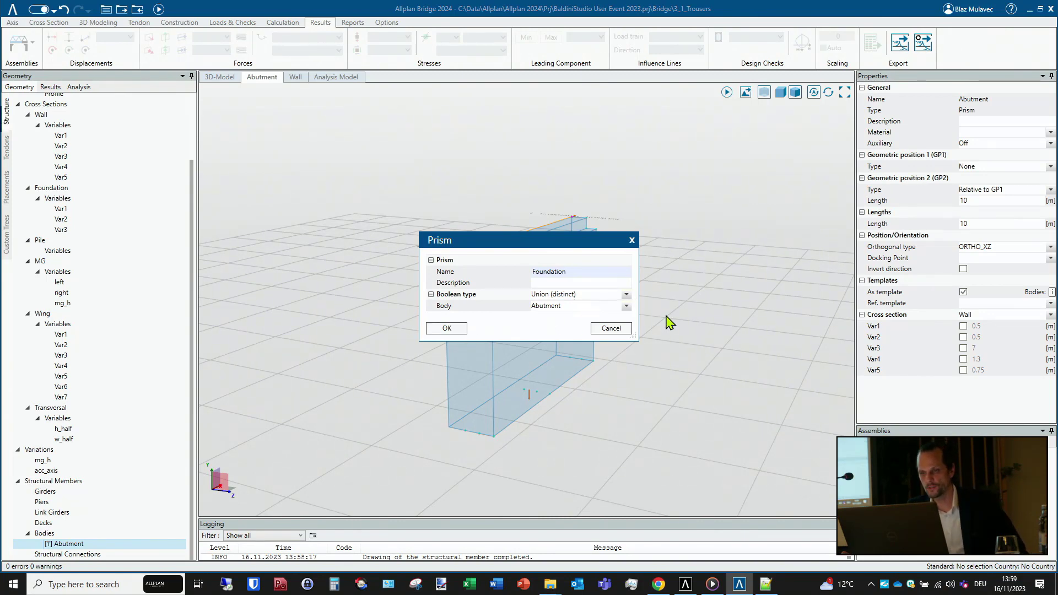
{"action": "left_click", "coordinate": [631, 309]}
{"action": "left_click", "coordinate": [631, 309]}
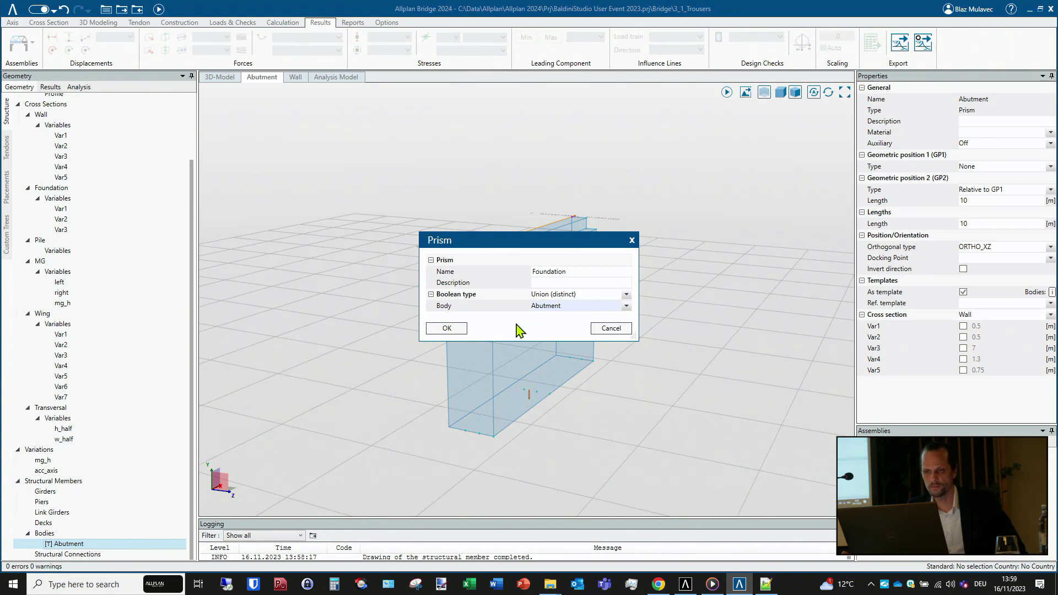
{"action": "left_click", "coordinate": [447, 330]}
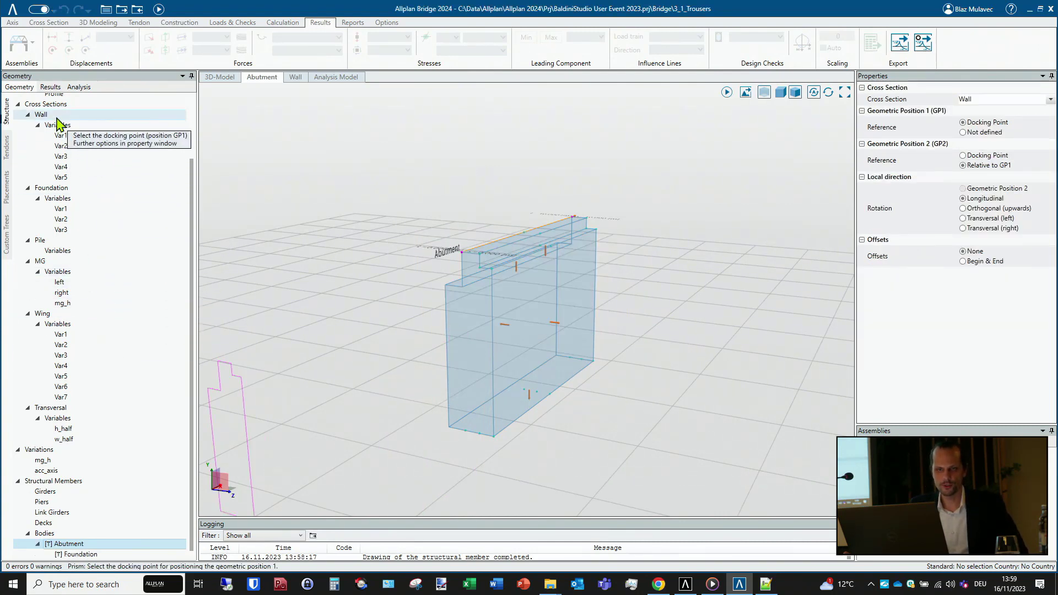
- Assign the Foundation cross section and place the prism between the abutment's docking points P1-0 and P1-1 at the wall base
{"action": "left_click", "coordinate": [60, 188]}
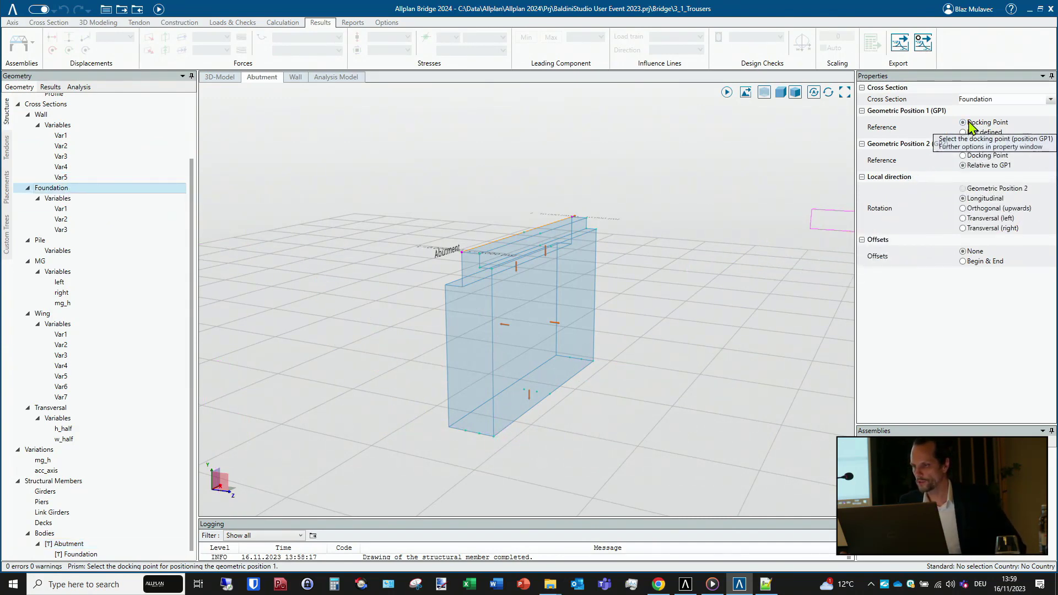
{"action": "left_click", "coordinate": [966, 156]}
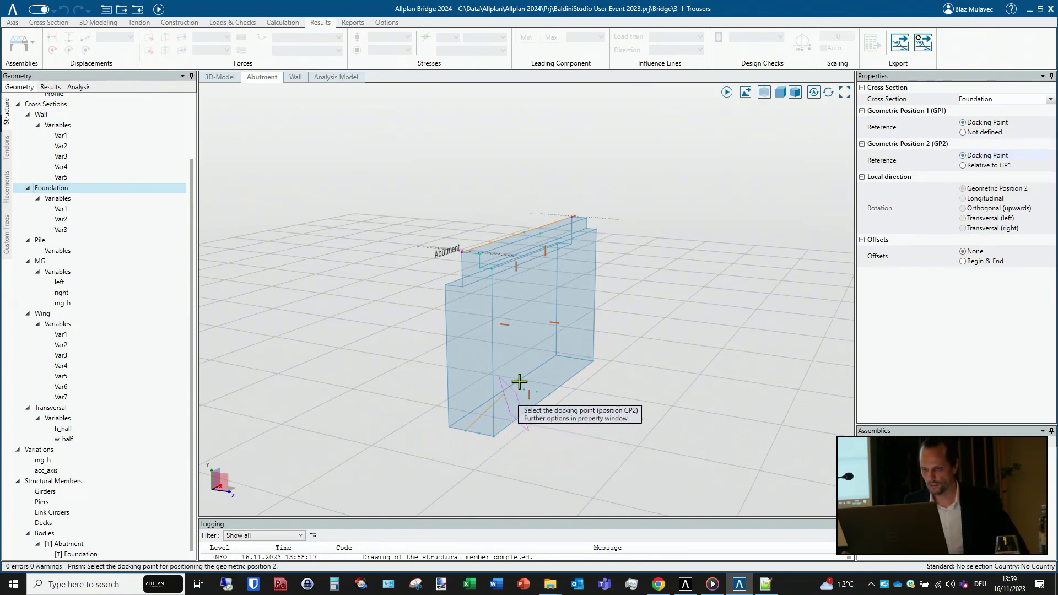
{"action": "left_click", "coordinate": [569, 357]}
{"action": "middle_click_drag", "start_coordinate": [567, 402], "coordinate": [472, 407]}
{"action": "scroll", "coordinate": [518, 433], "scroll_direction": "up", "scroll_amount": 2}
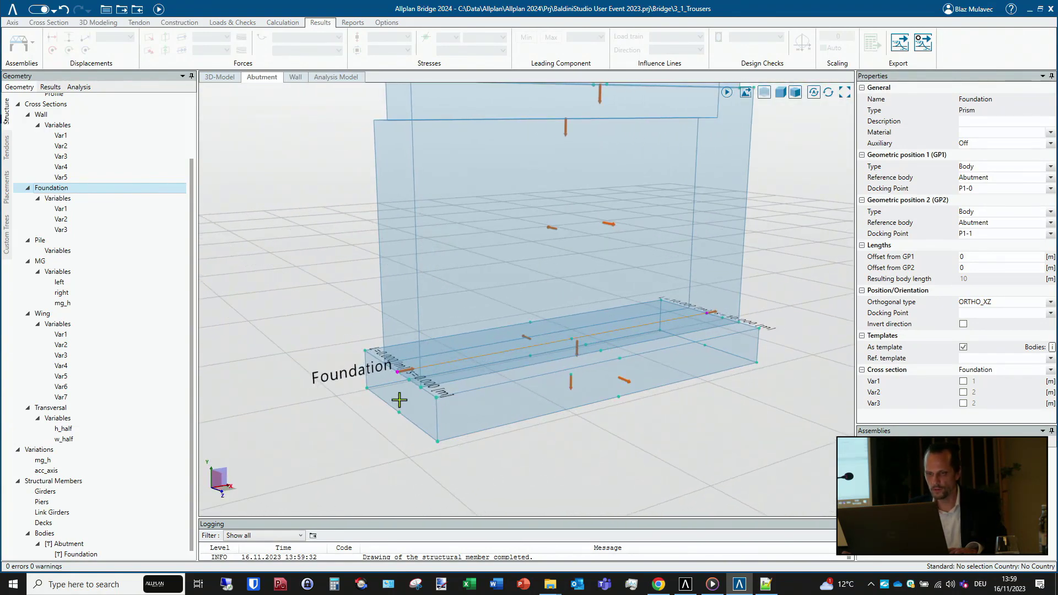
{"action": "middle_click_drag", "start_coordinate": [415, 390], "coordinate": [451, 412]}
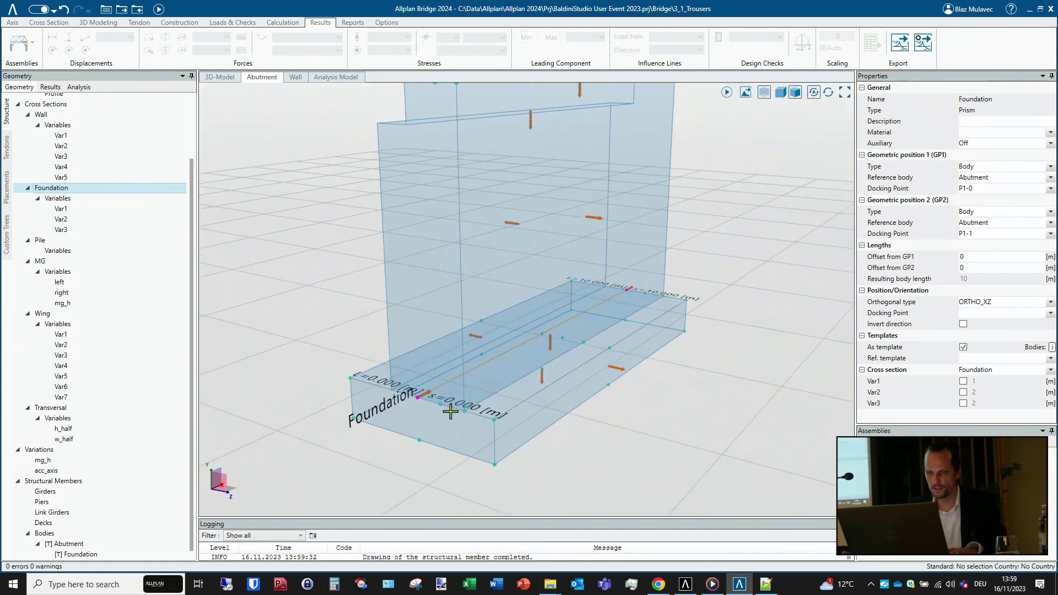
- Extend the foundation beyond the wall's start by moving its GP1 slider to an offset of -1 m
{"action": "left_click", "coordinate": [424, 424]}
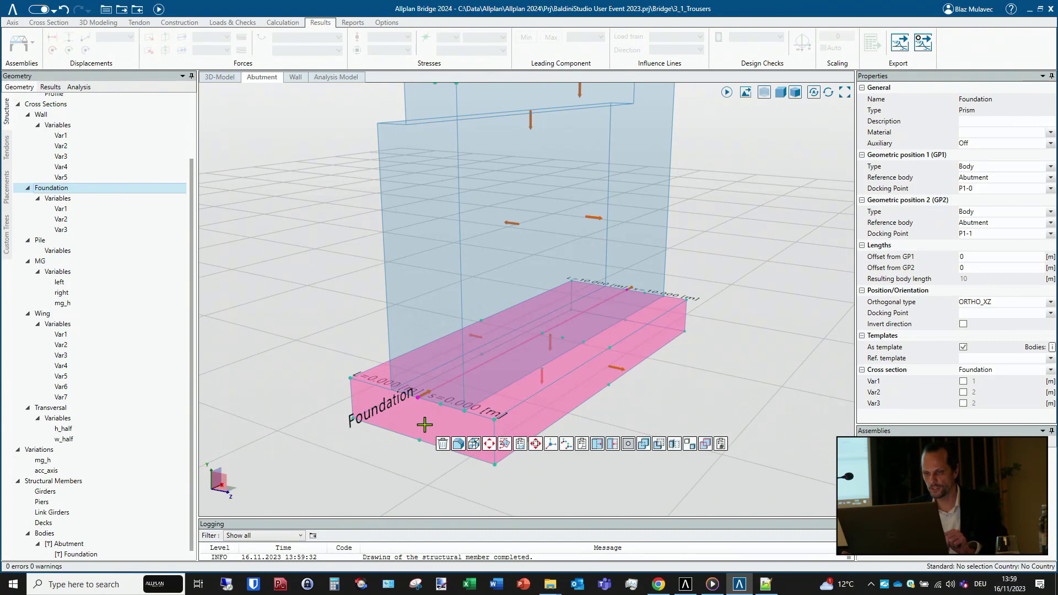
{"action": "left_click", "coordinate": [599, 446]}
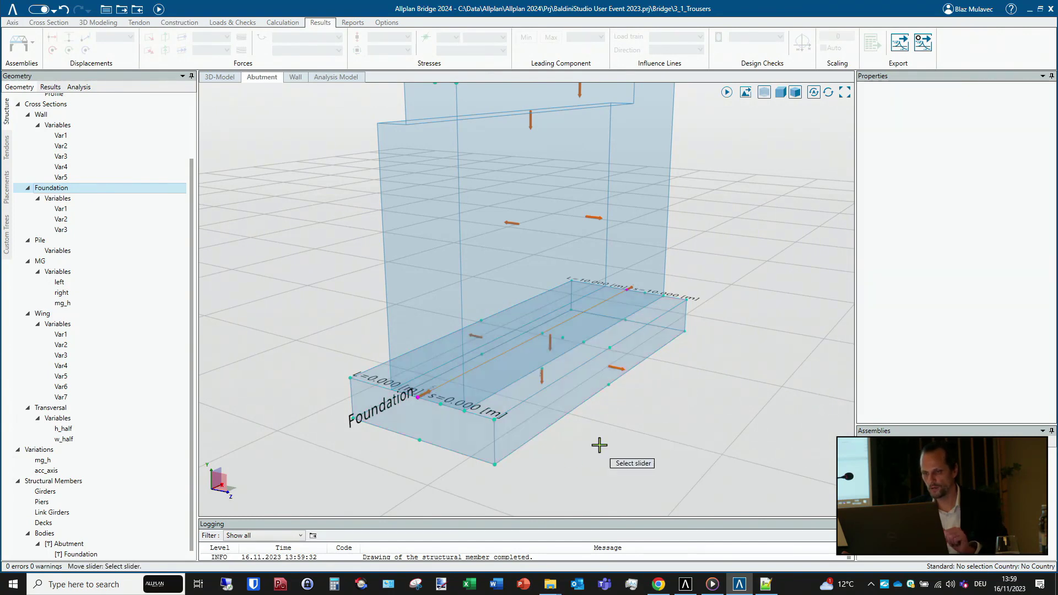
{"action": "left_click", "coordinate": [424, 396]}
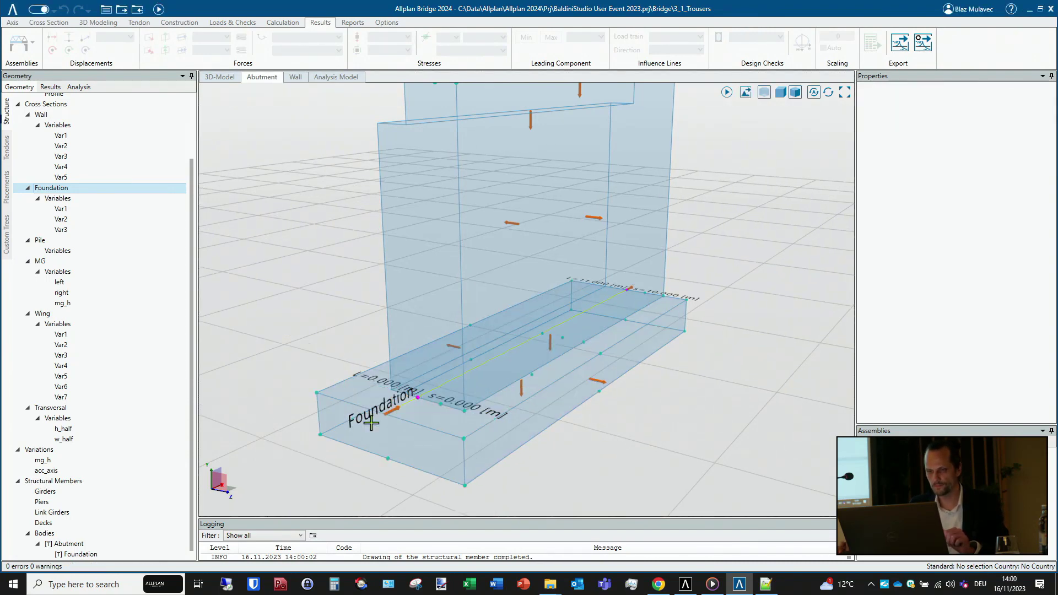
- Extend the foundation beyond the wall's far end by setting its offset from GP2 to 1 m
{"action": "middle_click_drag", "start_coordinate": [592, 430], "coordinate": [485, 407]}
{"action": "left_click", "coordinate": [709, 387]}
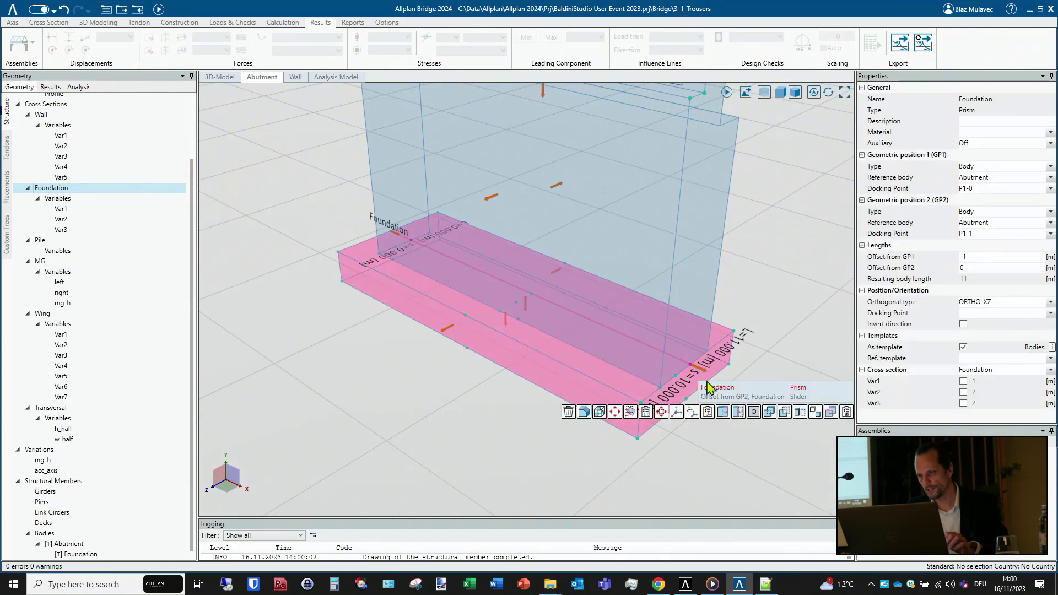
{"action": "left_click", "coordinate": [806, 397]}
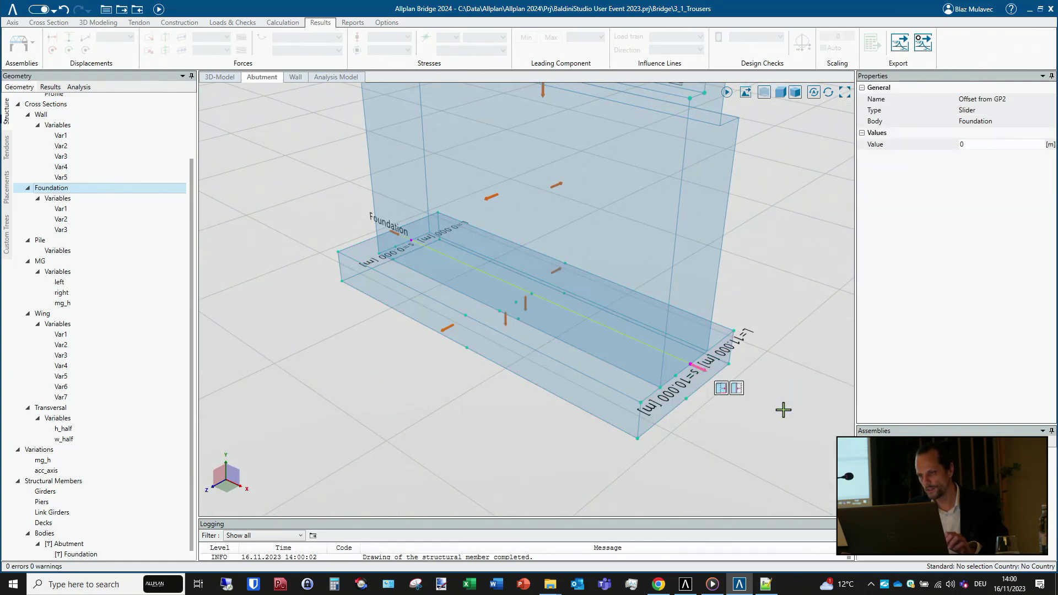
{"action": "left_click", "coordinate": [721, 388]}
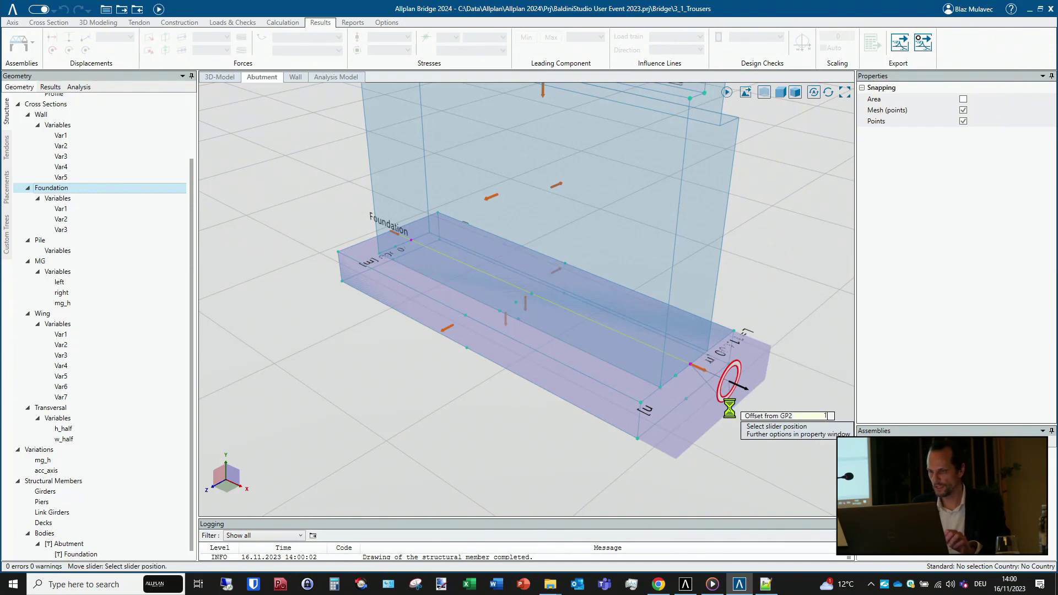
{"action": "mouse_move", "coordinate": [515, 375]}
{"action": "middle_mouse_down"}
{"action": "mouse_move", "coordinate": [484, 383]}
{"action": "mouse_move", "coordinate": [491, 402]}
{"action": "mouse_move", "coordinate": [621, 395]}
{"action": "mouse_move", "coordinate": [511, 361]}
{"action": "middle_mouse_up"}
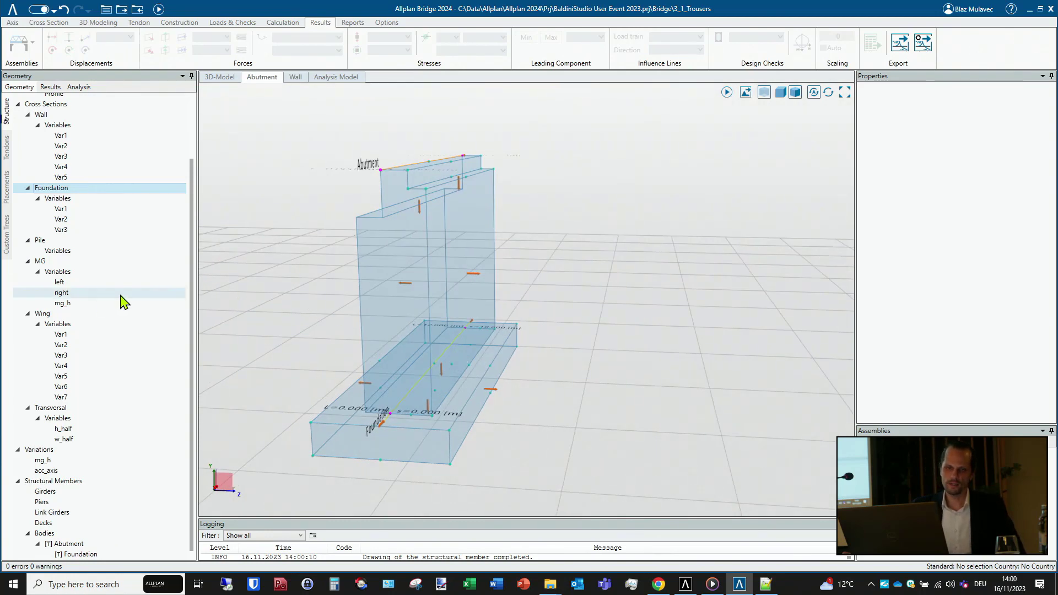
- Add a new prism template named Wing_L under Abutment, using the Boolean type Union (distinct) with the Abutment body
{"action": "scroll", "coordinate": [85, 485], "scroll_direction": "down", "scroll_amount": 1}
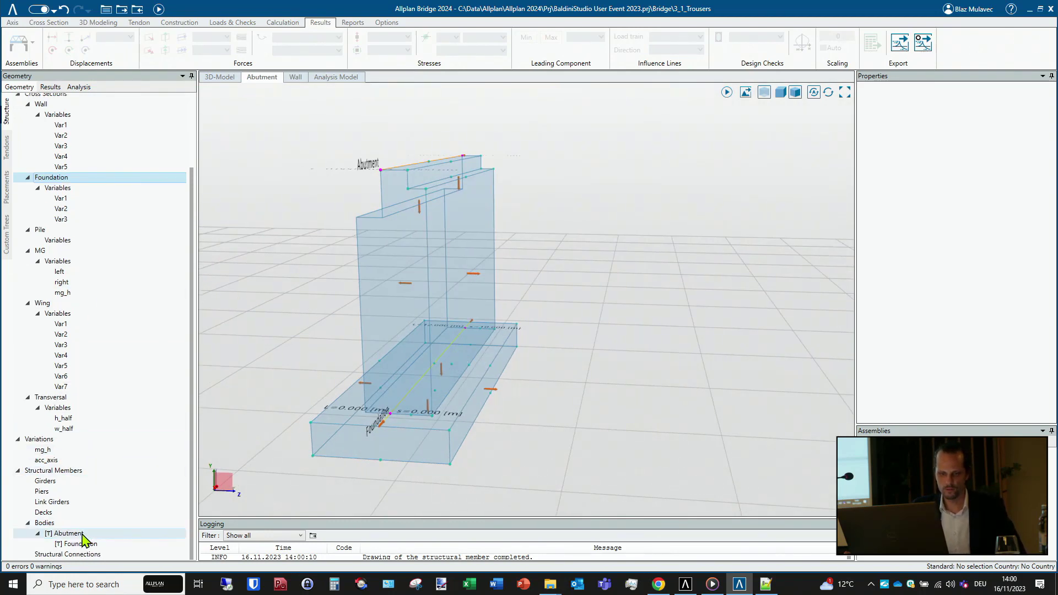
{"action": "right_click", "coordinate": [82, 535]}
{"action": "left_click", "coordinate": [145, 449]}
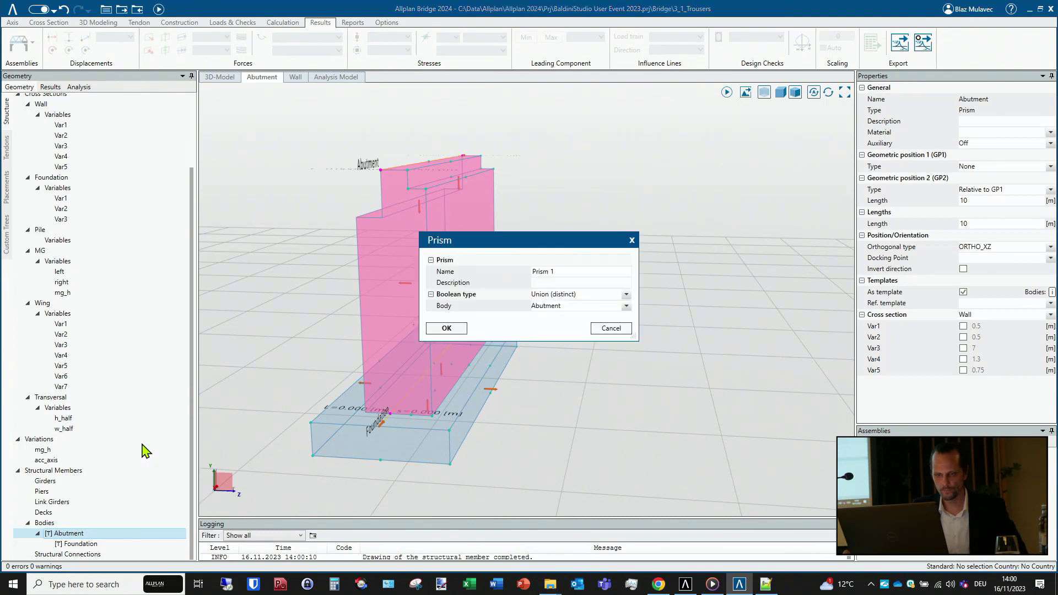
{"action": "left_click", "coordinate": [537, 272]}
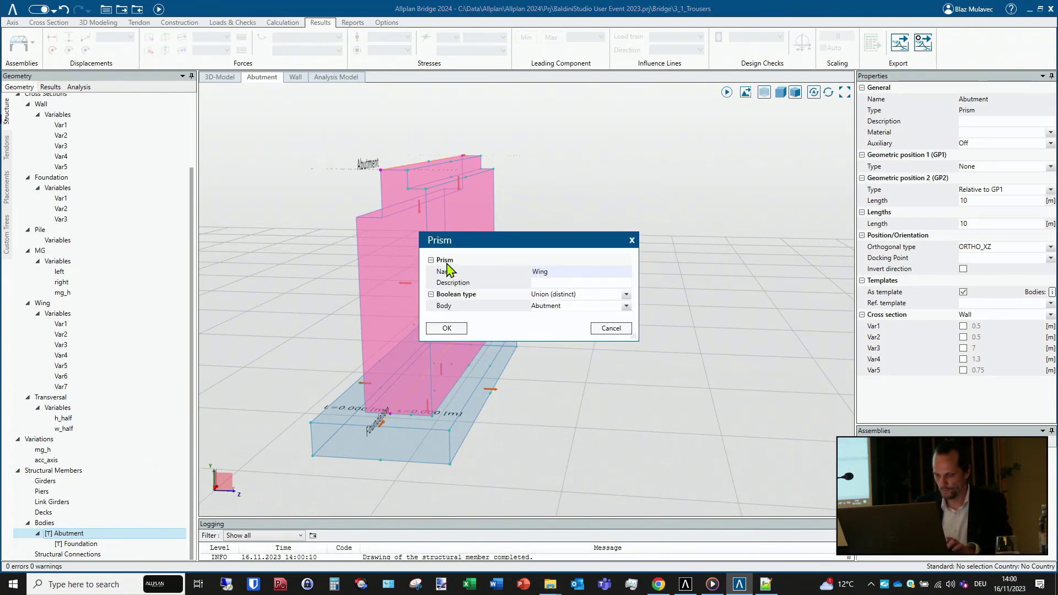
{"action": "type", "text": "Wing_L"}
{"action": "key", "text": "Tab"}
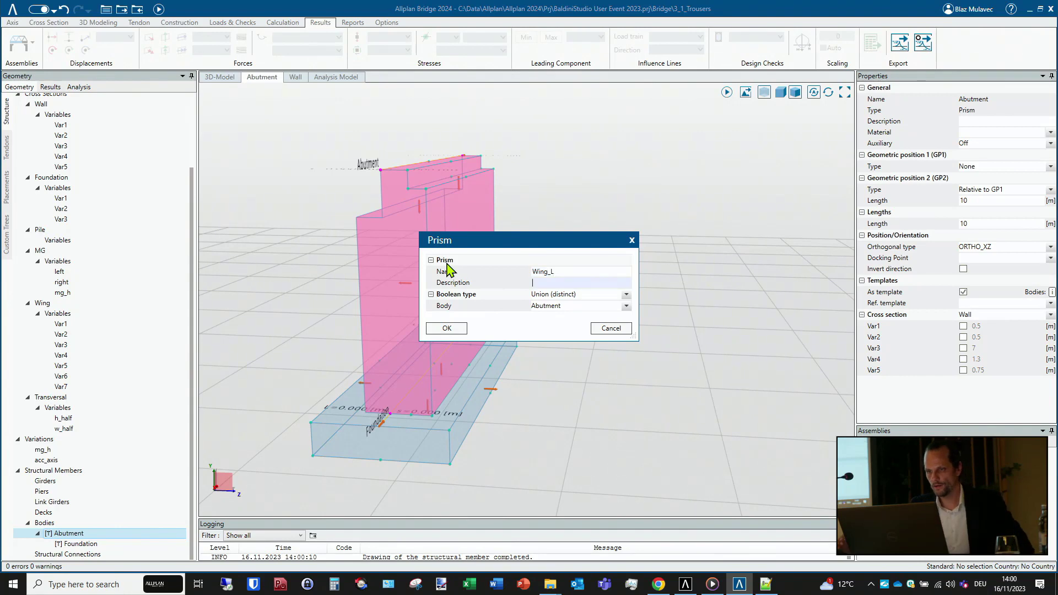
{"action": "left_click", "coordinate": [447, 329]}
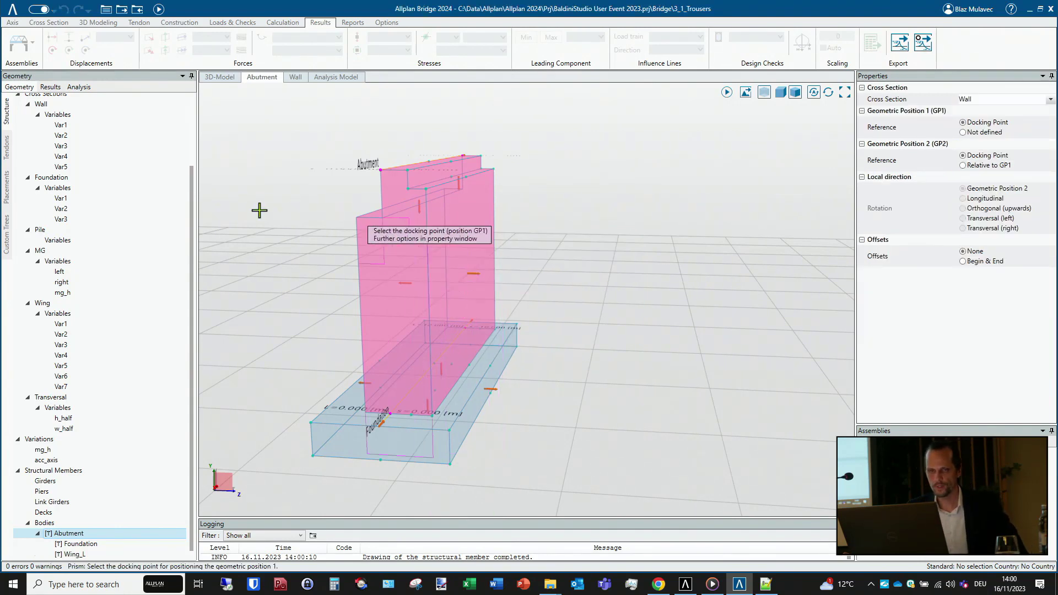
- Assign the Wing cross section and place Wing_L at the wall's top docking point P3-0 with a 0.6 m length relative to GP1
{"action": "left_click", "coordinate": [72, 303]}
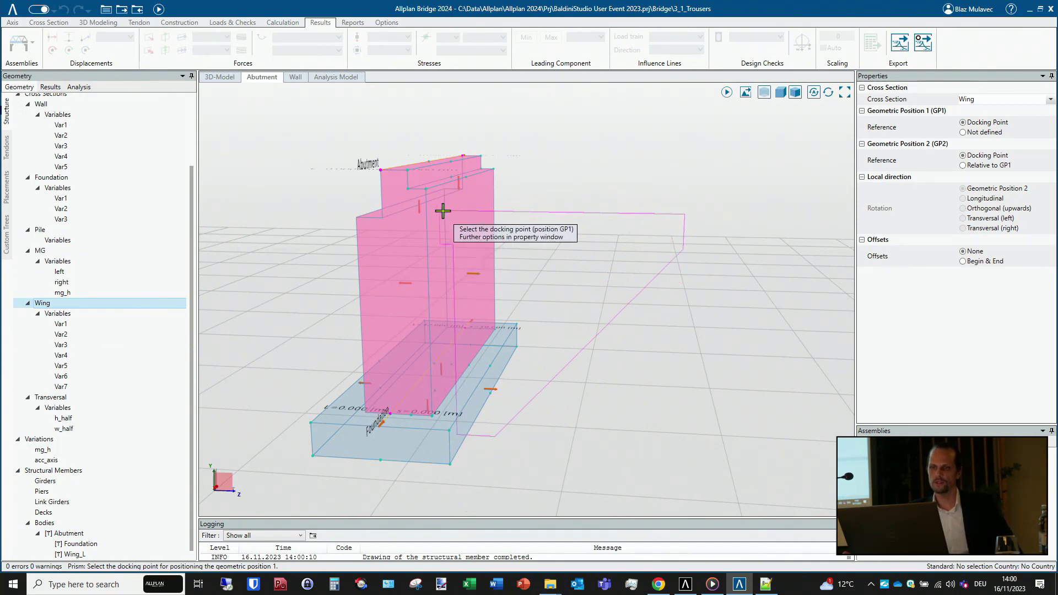
{"action": "middle_click_drag", "start_coordinate": [442, 210], "coordinate": [424, 234], "text": "shift"}
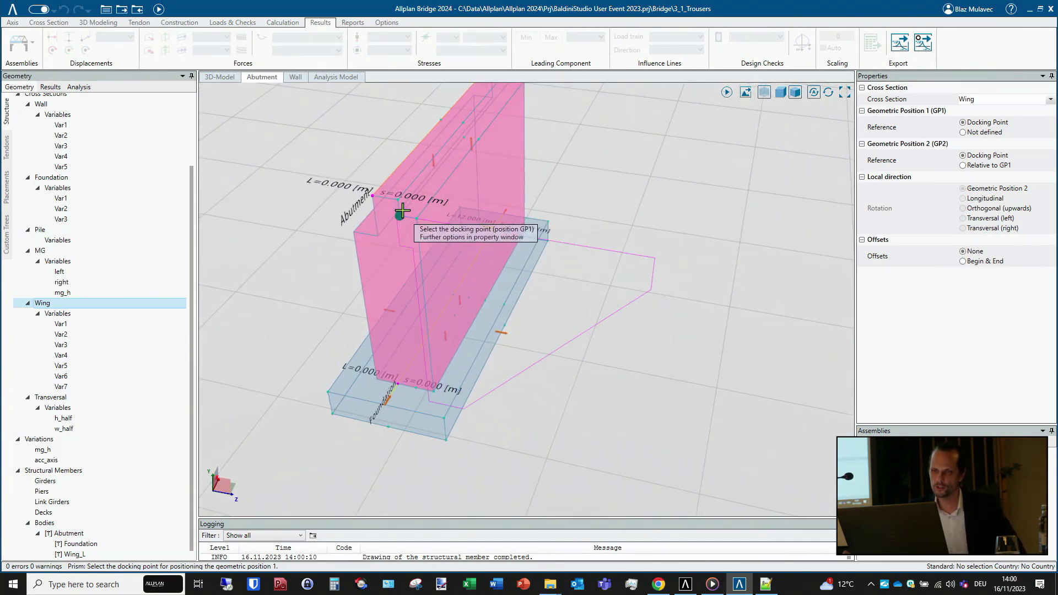
{"action": "left_click", "coordinate": [963, 166]}
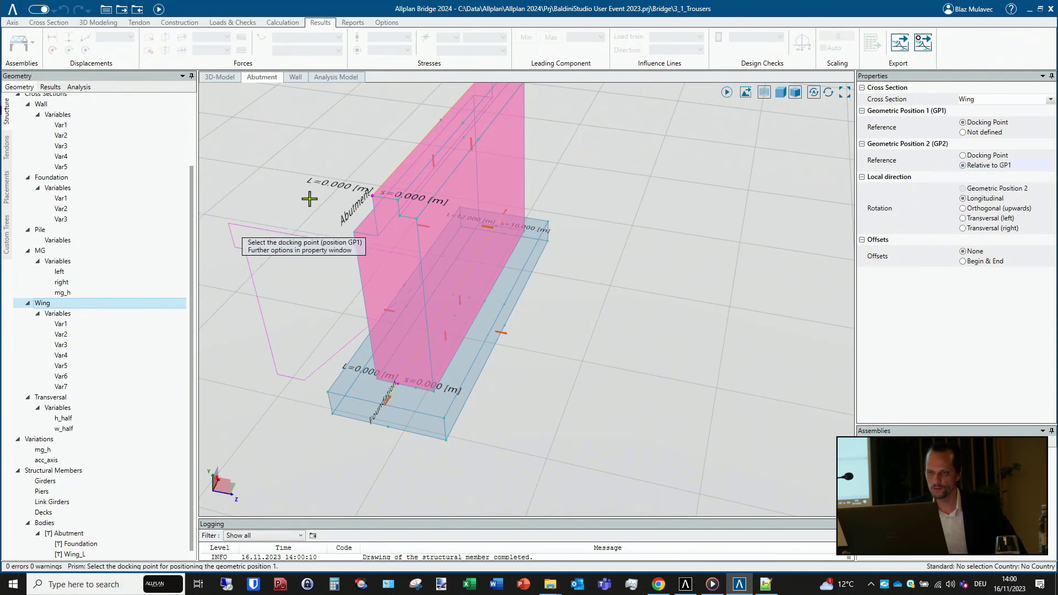
{"action": "scroll", "coordinate": [413, 202], "scroll_direction": "up", "scroll_amount": 3}
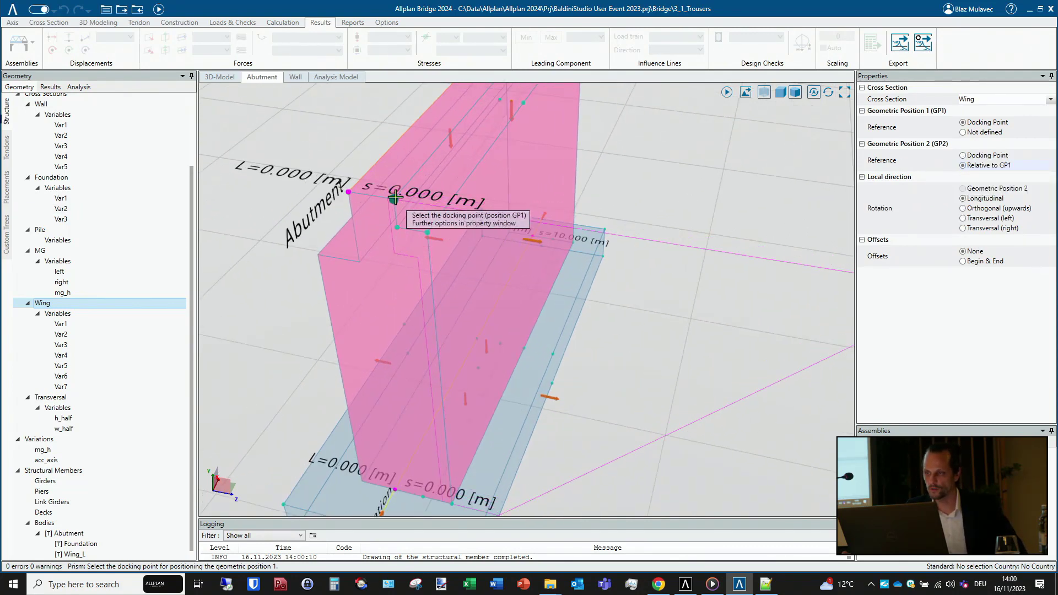
{"action": "left_click", "coordinate": [394, 197]}
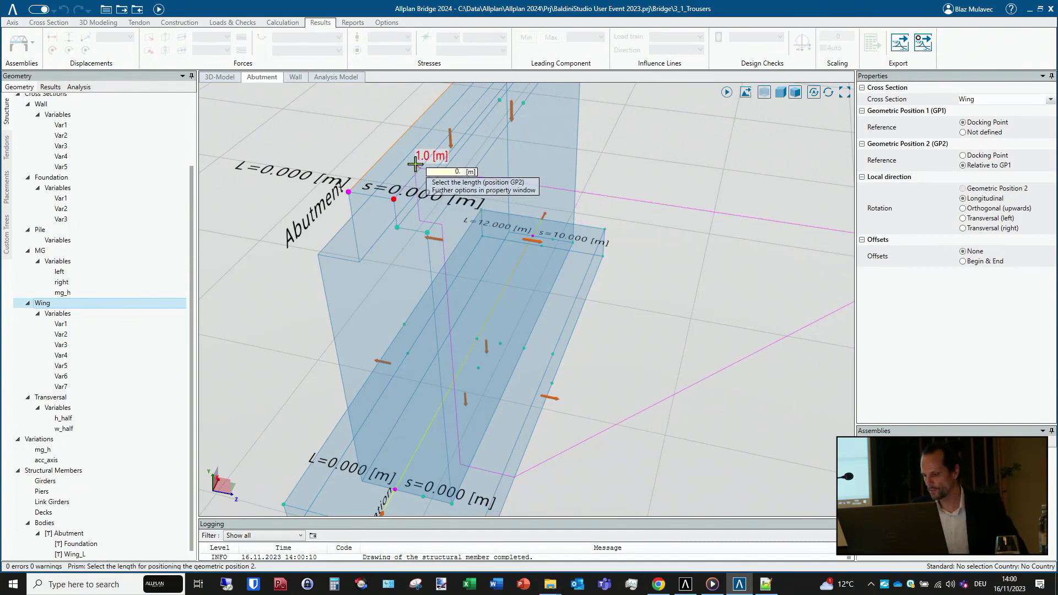
{"action": "type", "text": "0.6"}
{"action": "key", "text": "Return"}
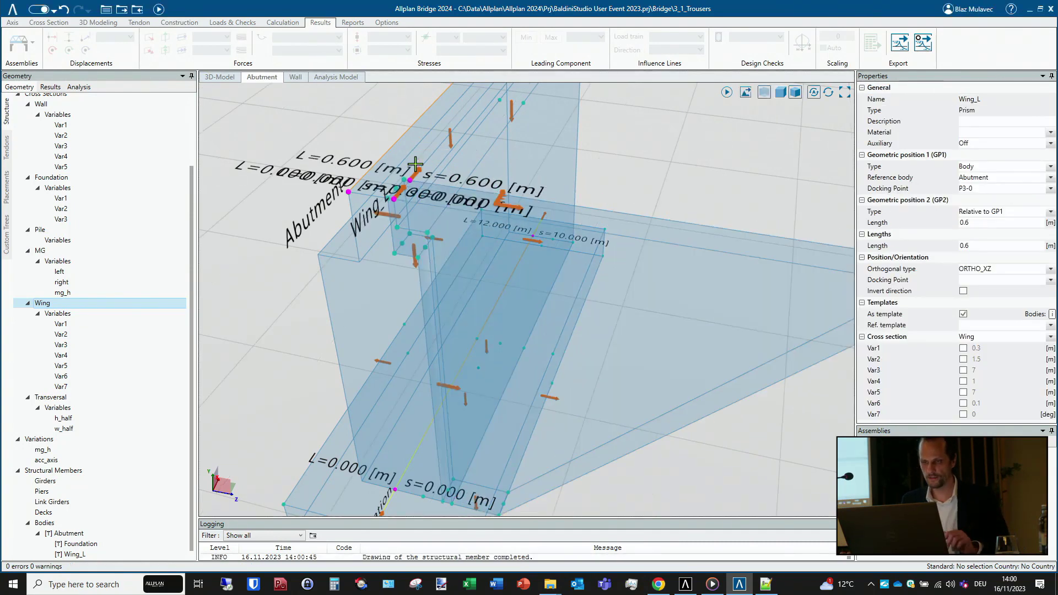
- Copy the Wing_L prism as Wing_R, including its transformations and its distinct union with the Abutment
{"action": "middle_click_drag", "start_coordinate": [373, 272], "coordinate": [331, 298]}
{"action": "scroll", "coordinate": [138, 452], "scroll_direction": "down", "scroll_amount": 1}
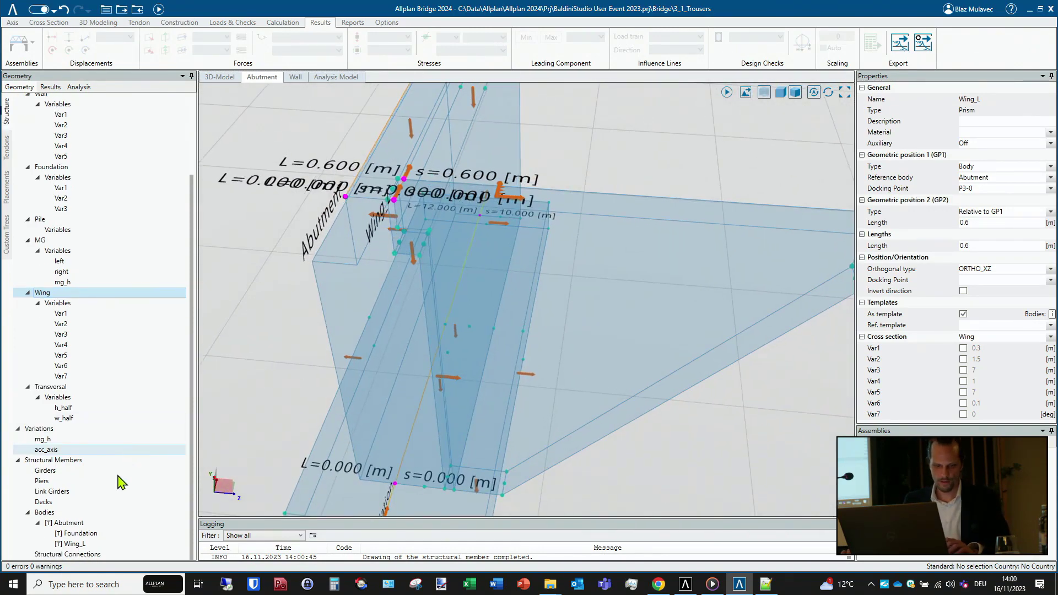
{"action": "left_click", "coordinate": [83, 547]}
{"action": "right_click", "coordinate": [83, 547]}
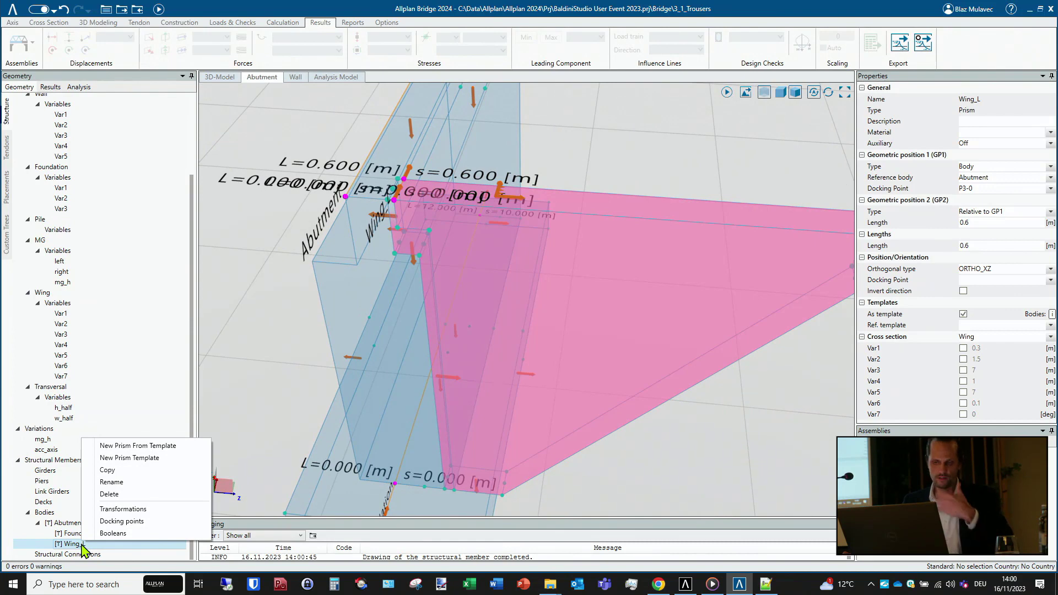
{"action": "left_click", "coordinate": [111, 470]}
{"action": "left_click", "coordinate": [568, 272]}
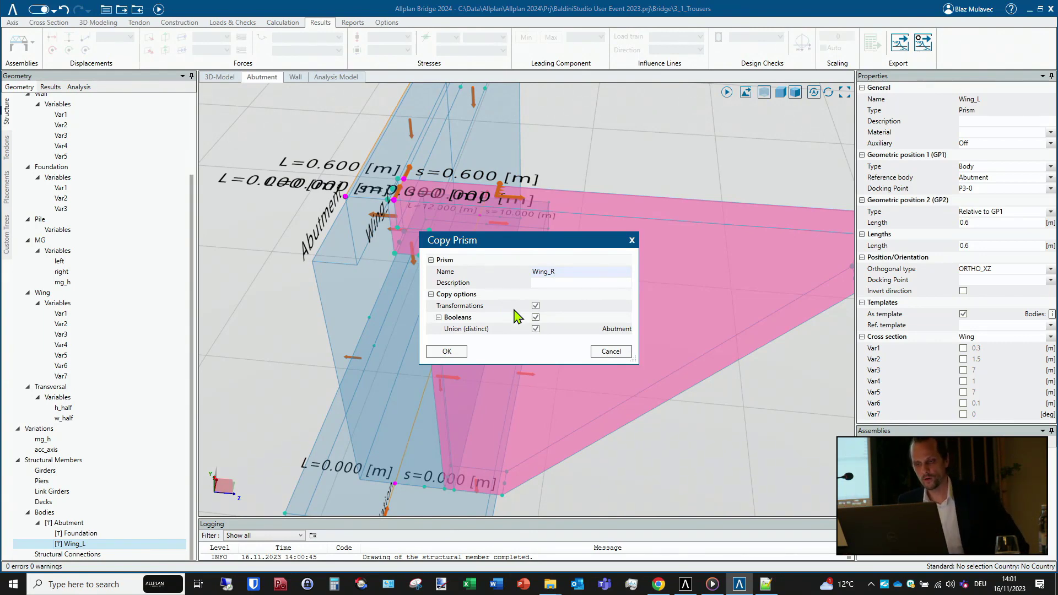
{"action": "left_click", "coordinate": [446, 353]}
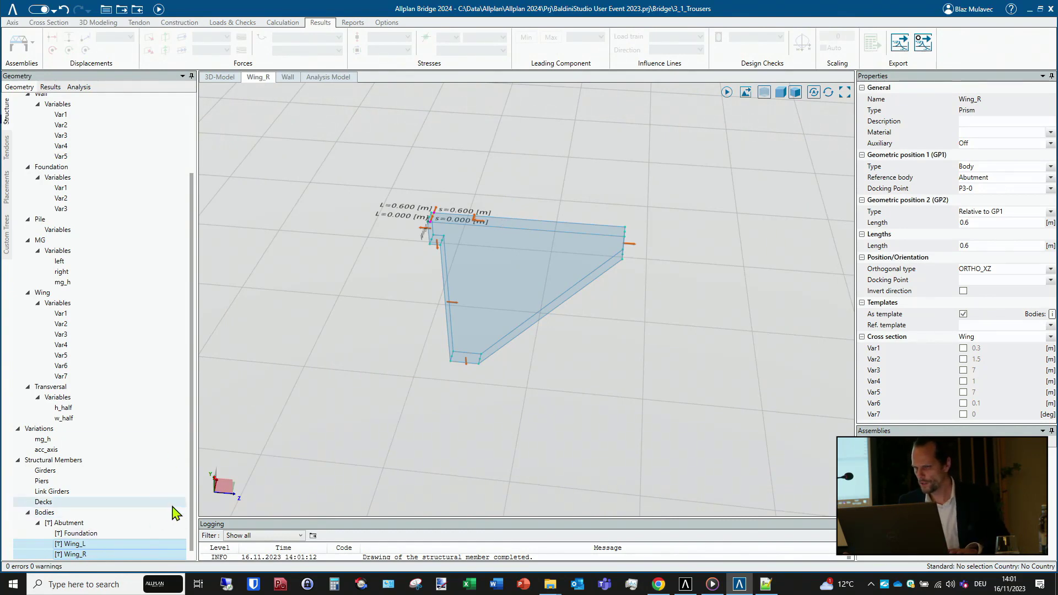
- Move Wing_R in the Abutment view from its GP2 end point to the matching docking point at the wall's far end
{"action": "left_click", "coordinate": [78, 524]}
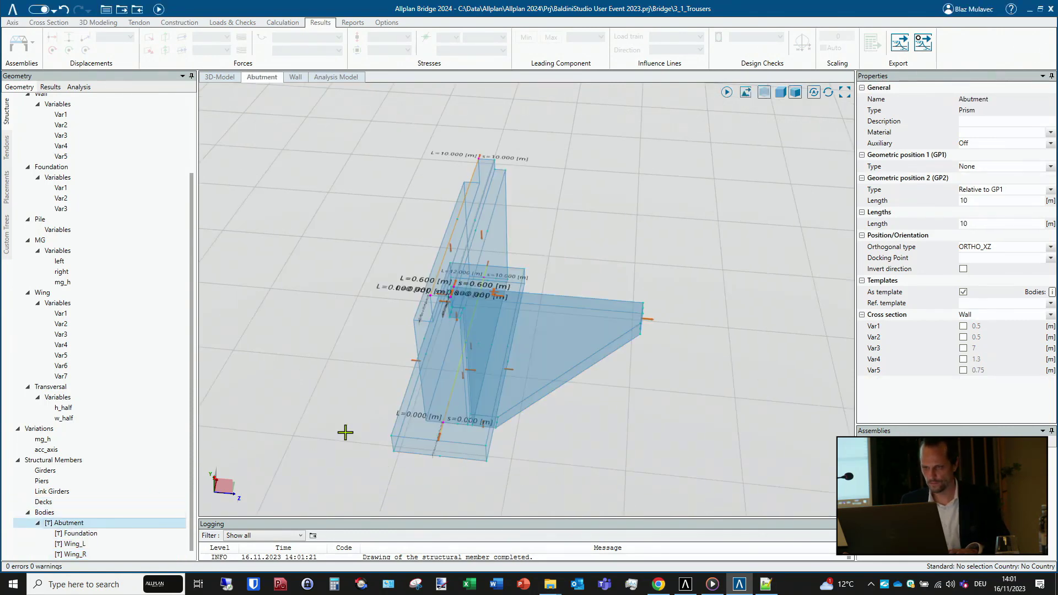
{"action": "middle_click_drag", "start_coordinate": [503, 351], "coordinate": [557, 359]}
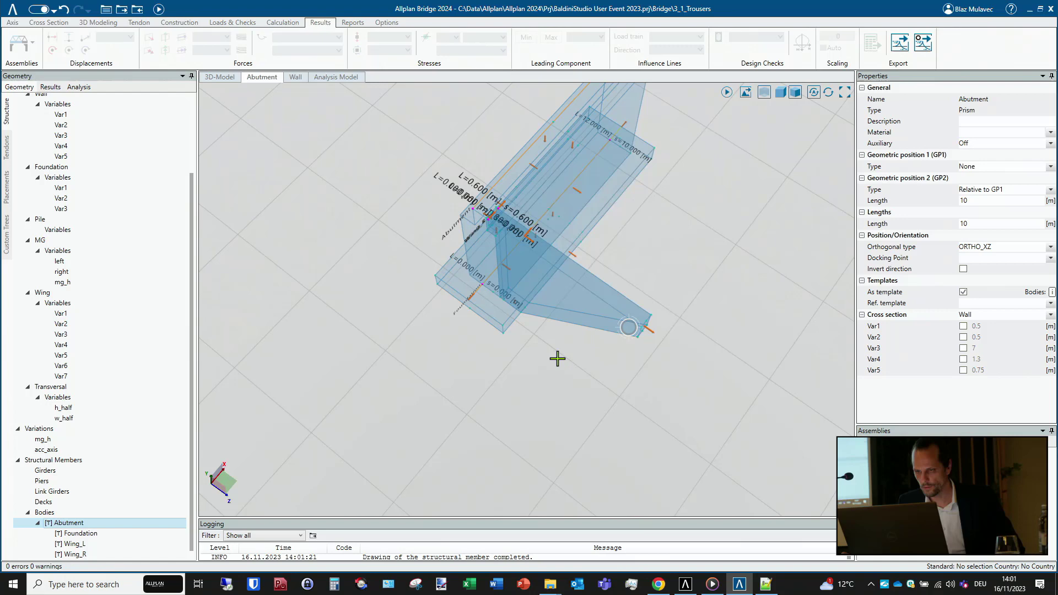
{"action": "left_click", "coordinate": [592, 283]}
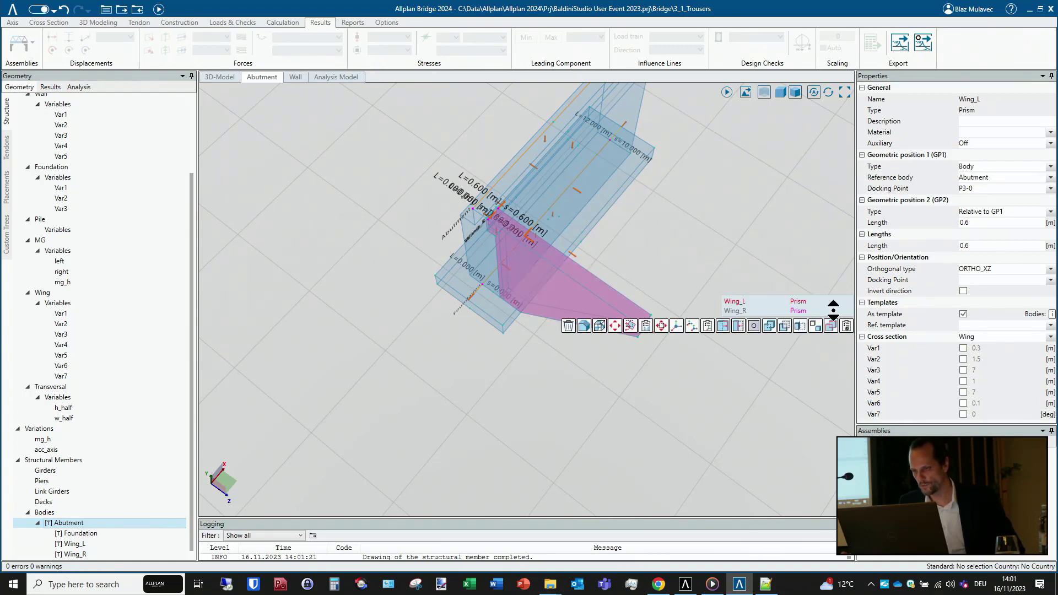
{"action": "left_click", "coordinate": [800, 311]}
{"action": "left_click", "coordinate": [614, 302]}
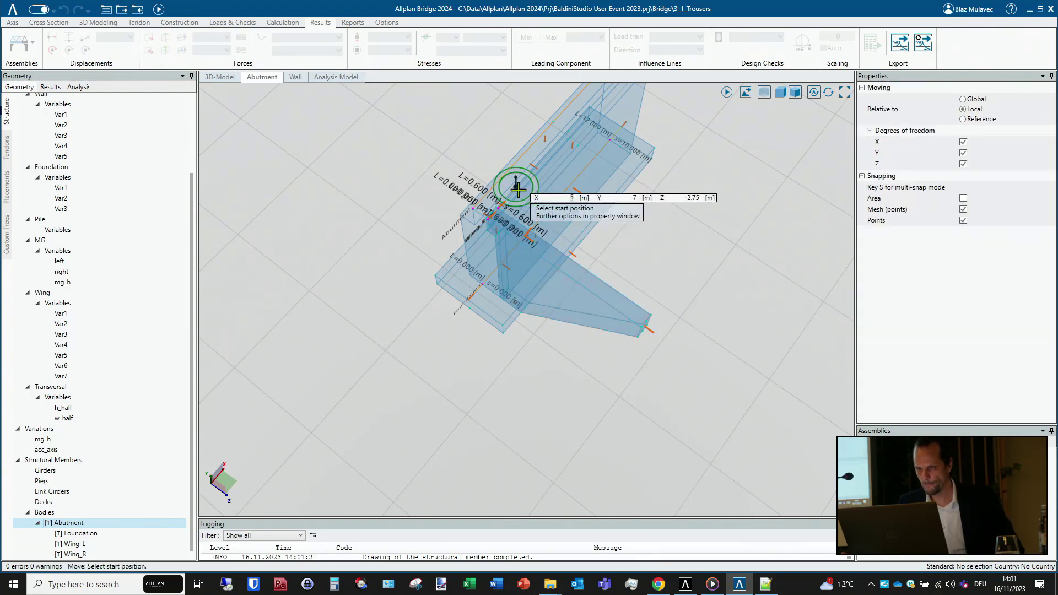
{"action": "scroll", "coordinate": [496, 224], "scroll_direction": "up", "scroll_amount": 5}
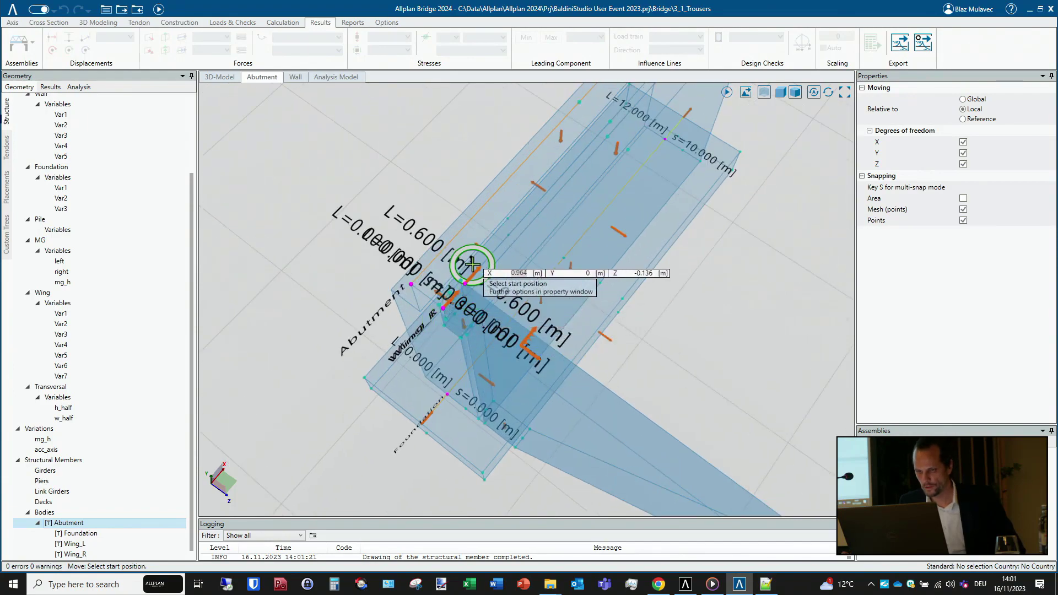
{"action": "mouse_move", "coordinate": [471, 264]}
{"action": "middle_mouse_down"}
{"action": "mouse_move", "coordinate": [497, 230]}
{"action": "mouse_move", "coordinate": [353, 361]}
{"action": "middle_mouse_up"}
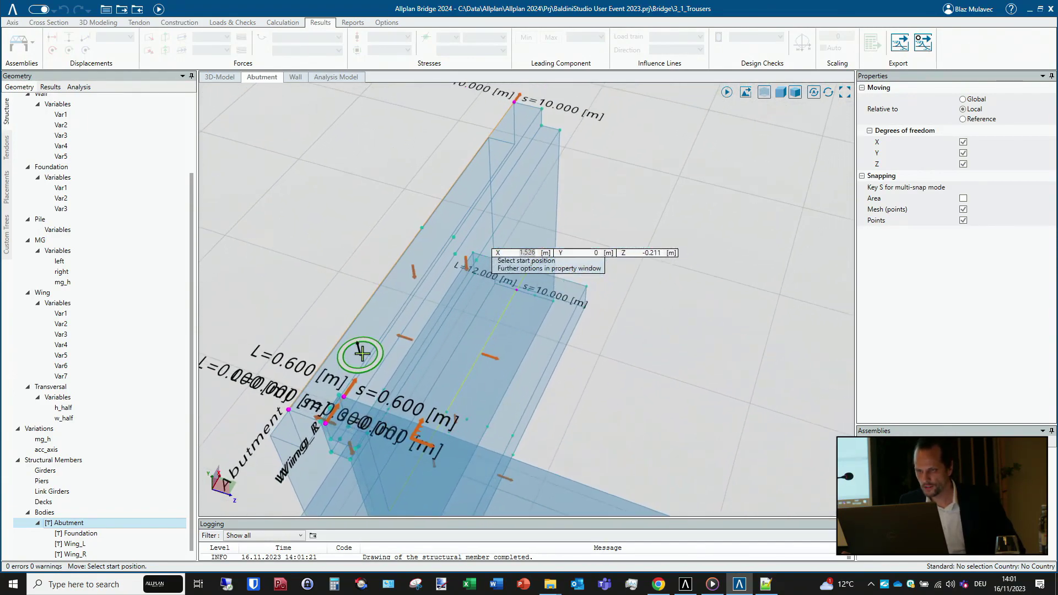
{"action": "left_click", "coordinate": [343, 398]}
{"action": "middle_click_drag", "start_coordinate": [499, 288], "coordinate": [558, 83]}
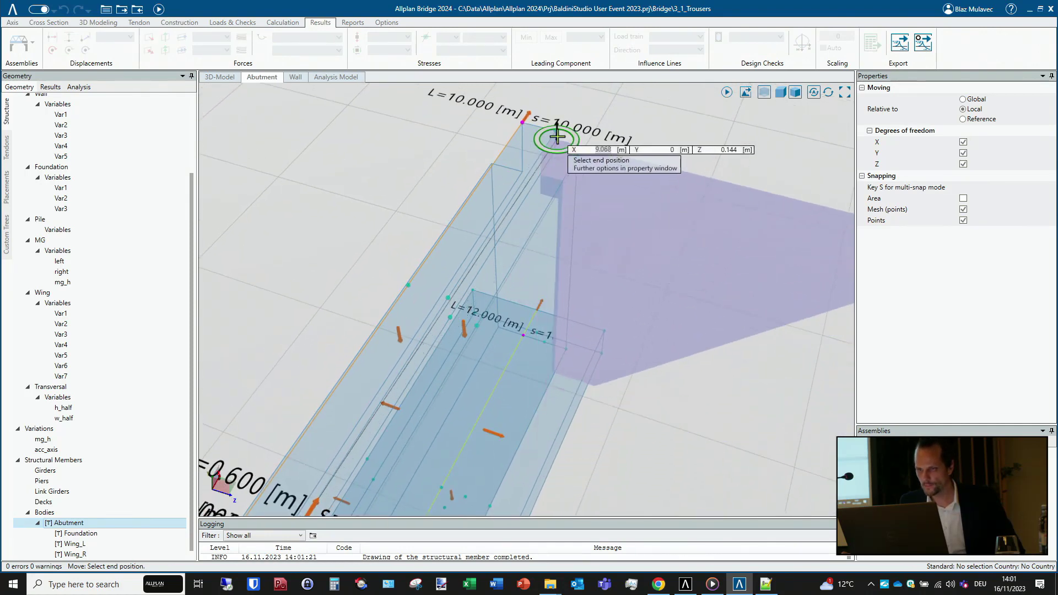
{"action": "left_click", "coordinate": [558, 132]}
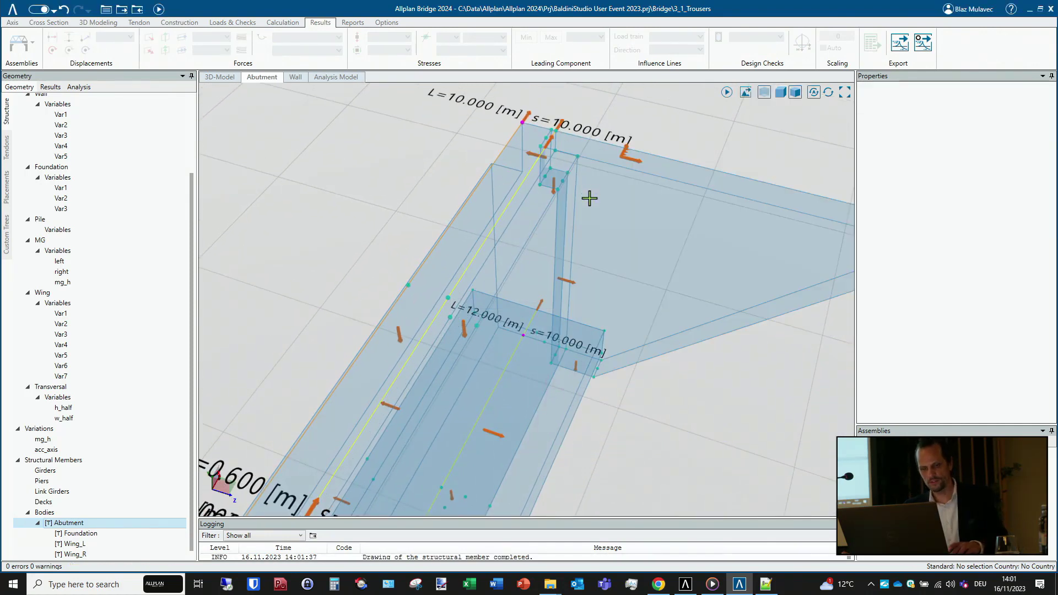
- Turn off the transparent display and inspect the abutment with both wings as solid bodies
{"action": "scroll", "coordinate": [589, 199], "scroll_direction": "down", "scroll_amount": 5}
{"action": "mouse_move", "coordinate": [530, 345]}
{"action": "middle_mouse_down"}
{"action": "mouse_move", "coordinate": [597, 320]}
{"action": "mouse_move", "coordinate": [634, 249]}
{"action": "middle_mouse_up"}
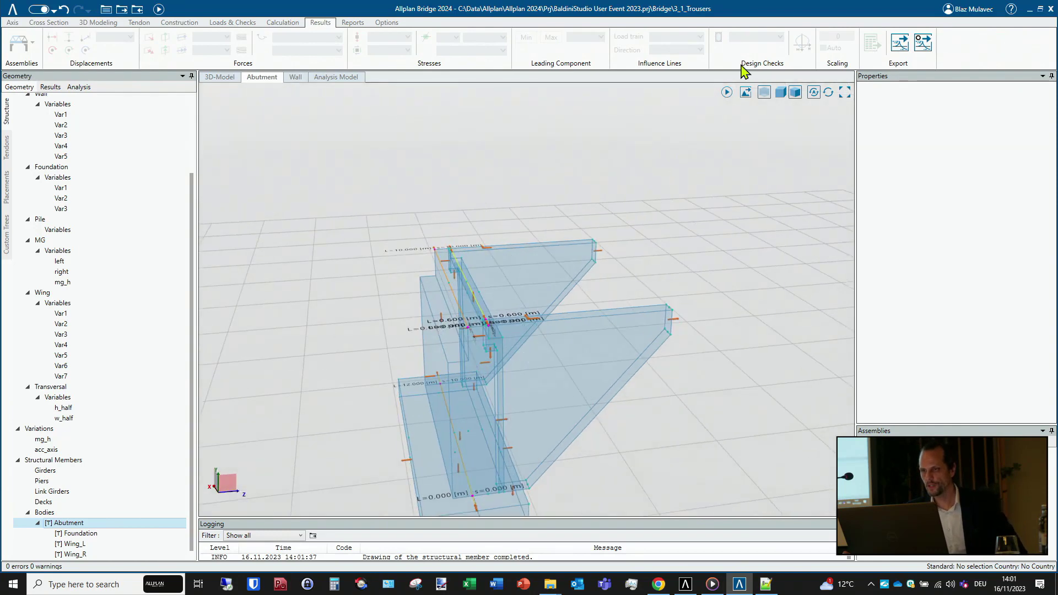
{"action": "left_click", "coordinate": [764, 92]}
{"action": "middle_click_drag", "start_coordinate": [504, 289], "coordinate": [503, 190]}
{"action": "scroll", "coordinate": [504, 190], "scroll_direction": "down", "scroll_amount": 2}
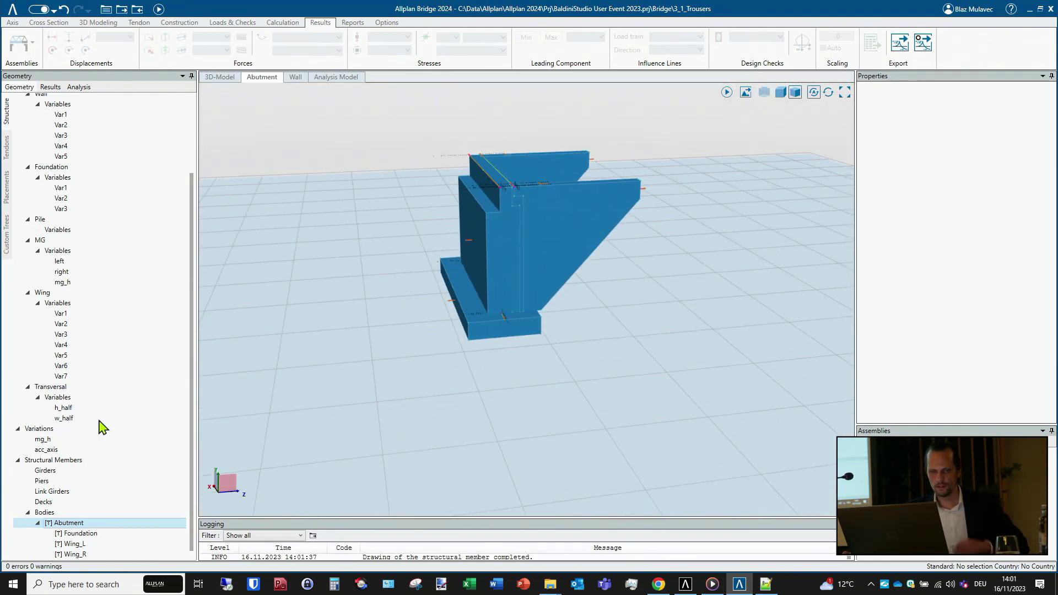
- Assign the concrete material C25/30 to the Abutment, Foundation, Wing_L and Wing_R bodies together
{"action": "scroll", "coordinate": [83, 485], "scroll_direction": "down", "scroll_amount": 1}
{"action": "left_click", "coordinate": [81, 545], "text": "shift"}
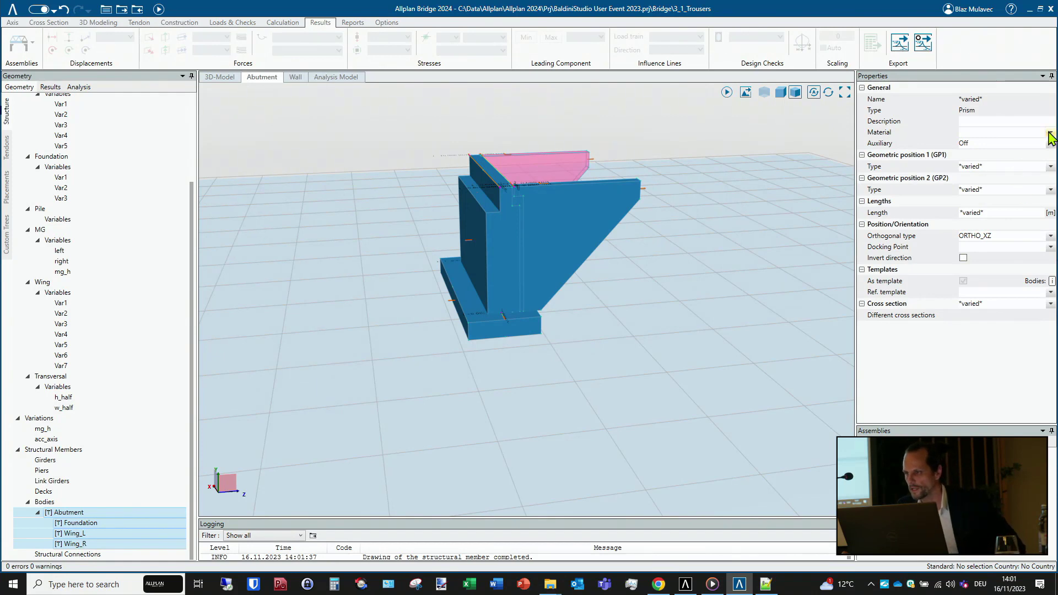
{"action": "mouse_move", "coordinate": [1046, 141]}
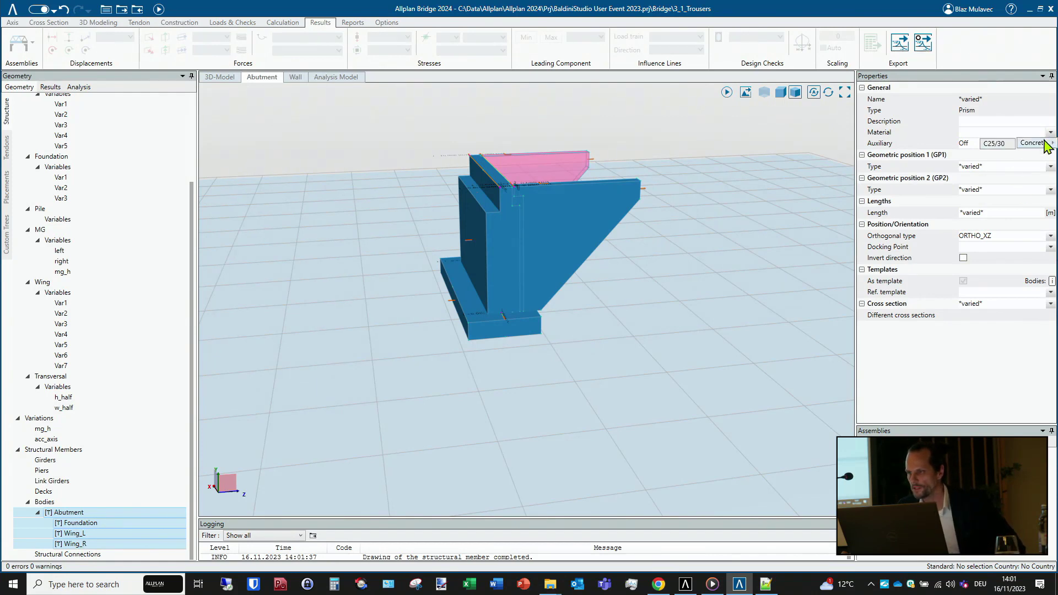
{"action": "left_click", "coordinate": [1007, 144]}
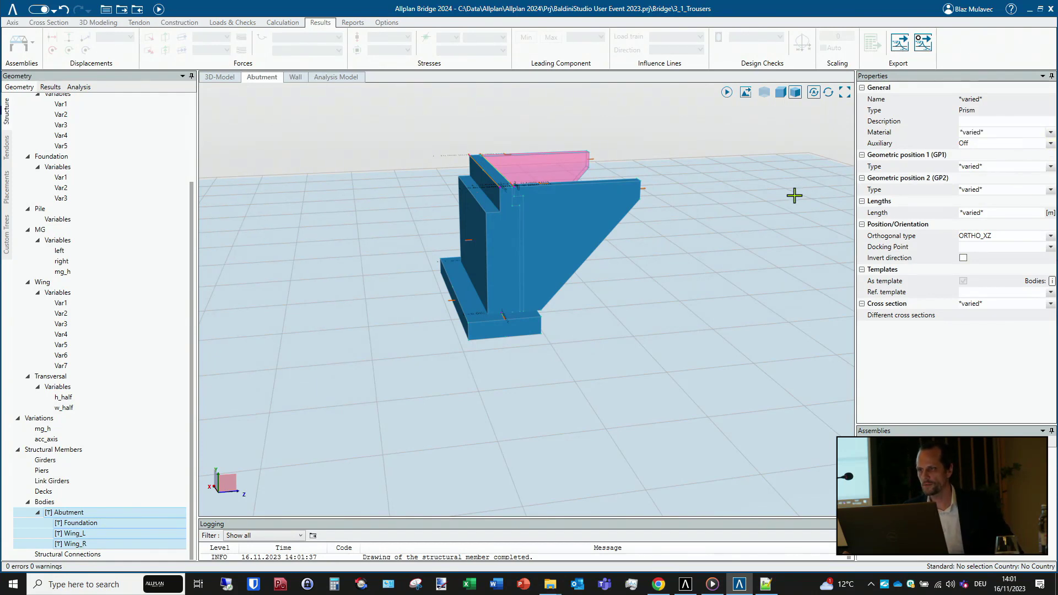
{"action": "left_click", "coordinate": [678, 269]}
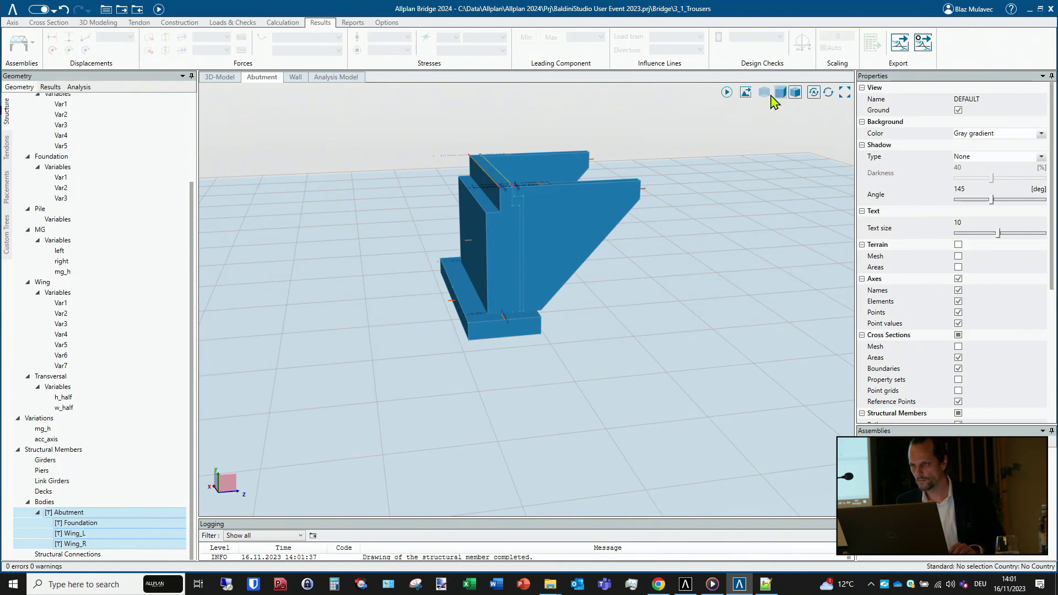
- Check the material properties of the foundation and both wing bodies one by one
{"action": "left_click", "coordinate": [76, 513]}
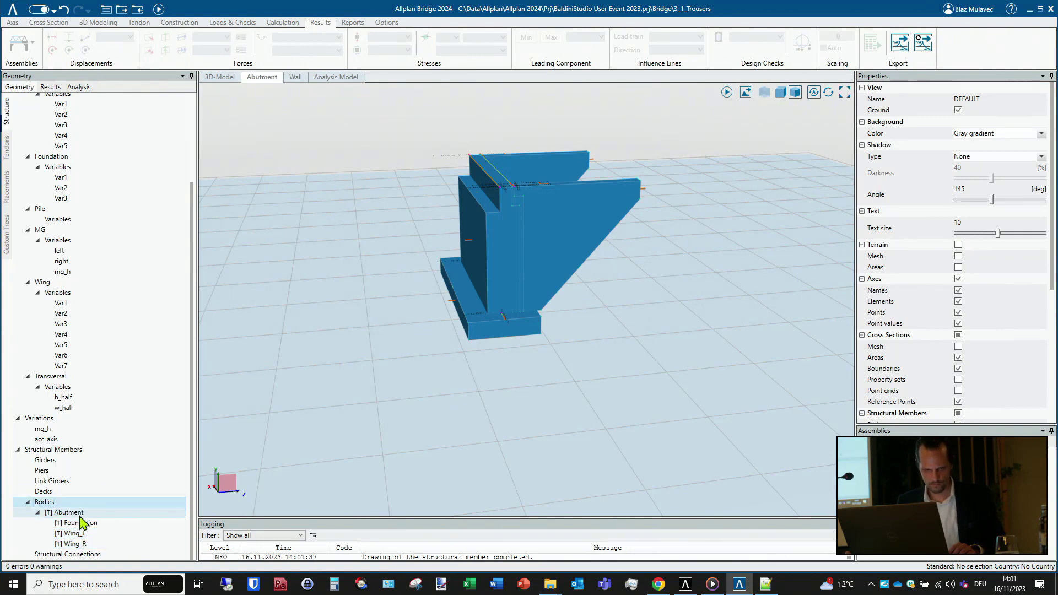
{"action": "left_click", "coordinate": [81, 522]}
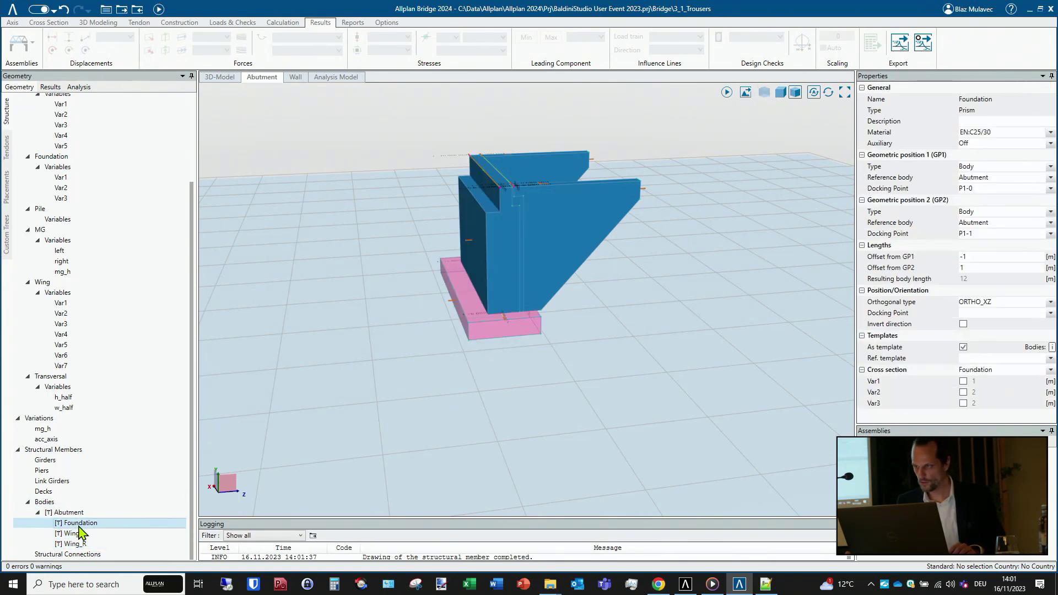
{"action": "left_click", "coordinate": [81, 533]}
{"action": "left_click", "coordinate": [75, 544]}
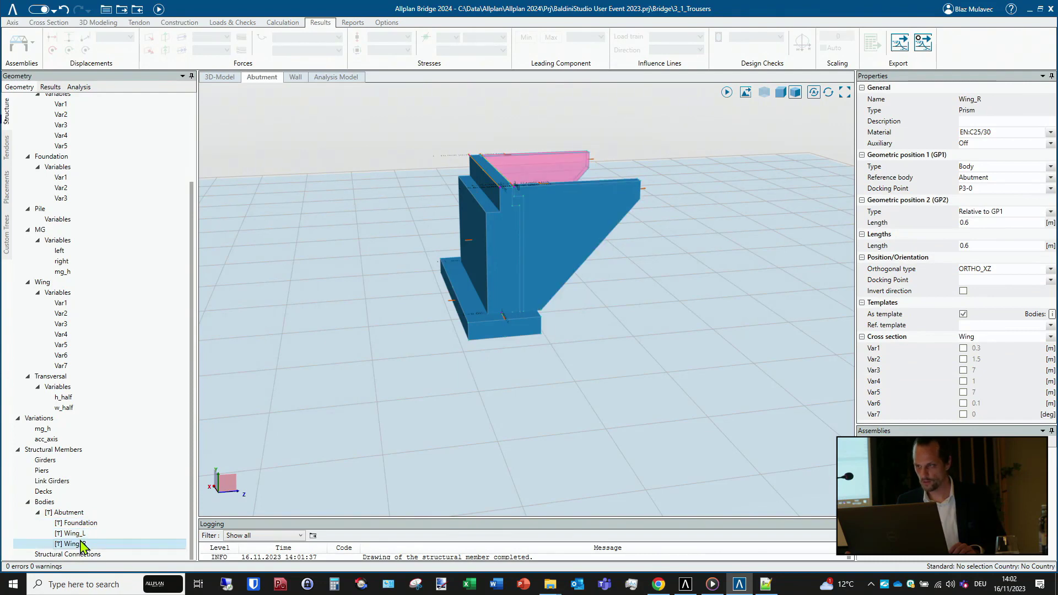
- Recalculate the structural model and reopen the Abutment template, focusing on its foundation
{"action": "left_click", "coordinate": [159, 9]}
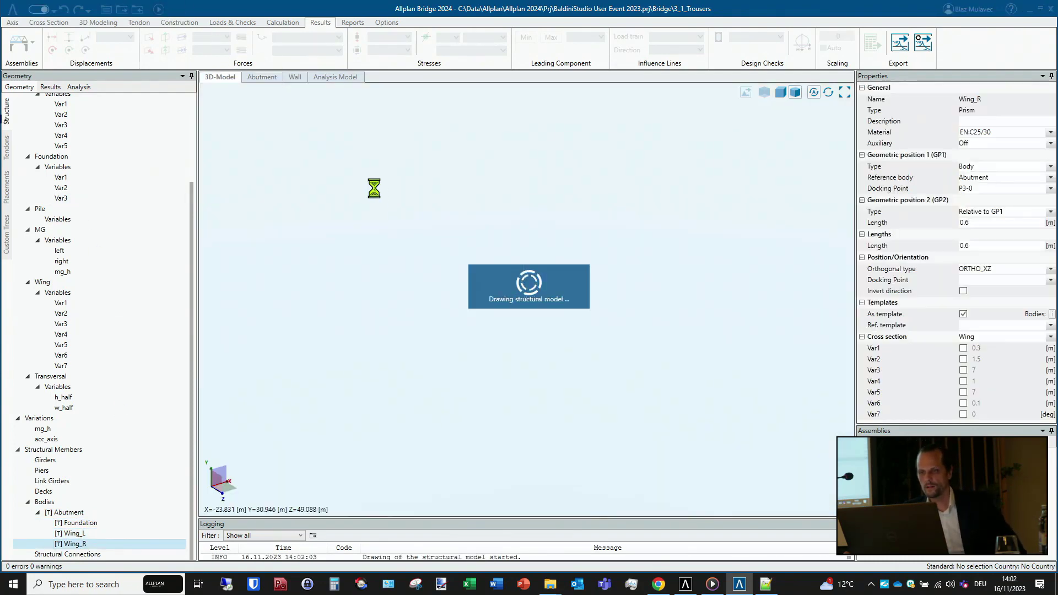
{"action": "left_click", "coordinate": [77, 514]}
{"action": "mouse_move", "coordinate": [401, 383]}
{"action": "middle_mouse_down"}
{"action": "mouse_move", "coordinate": [307, 354]}
{"action": "mouse_move", "coordinate": [253, 362]}
{"action": "mouse_move", "coordinate": [400, 367]}
{"action": "mouse_move", "coordinate": [399, 348]}
{"action": "mouse_move", "coordinate": [386, 340]}
{"action": "middle_mouse_up"}
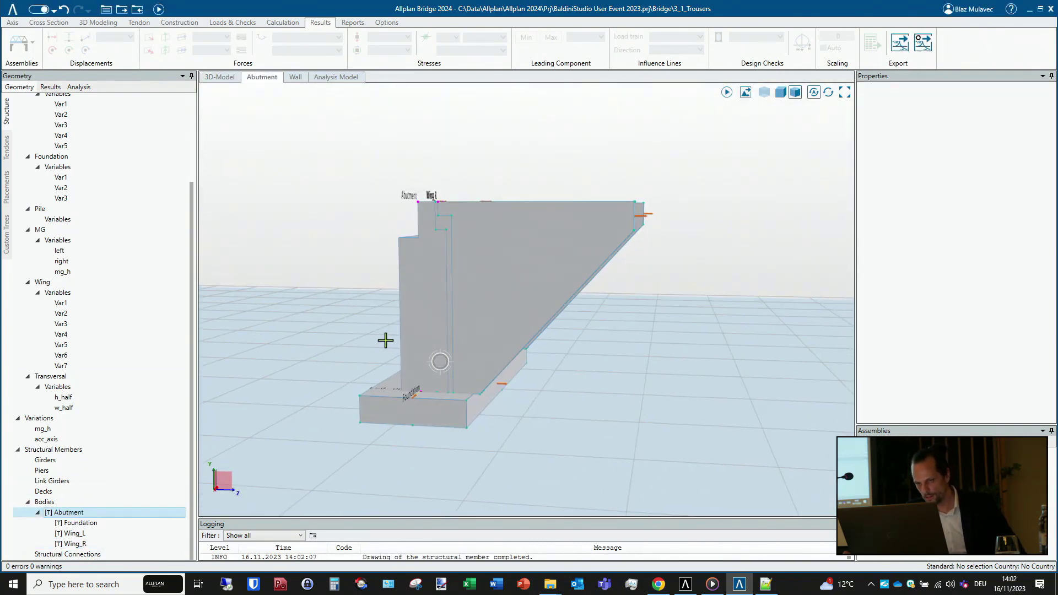
{"action": "scroll", "coordinate": [482, 403], "scroll_direction": "up", "scroll_amount": 3}
{"action": "middle_click_drag", "start_coordinate": [454, 395], "coordinate": [446, 404]}
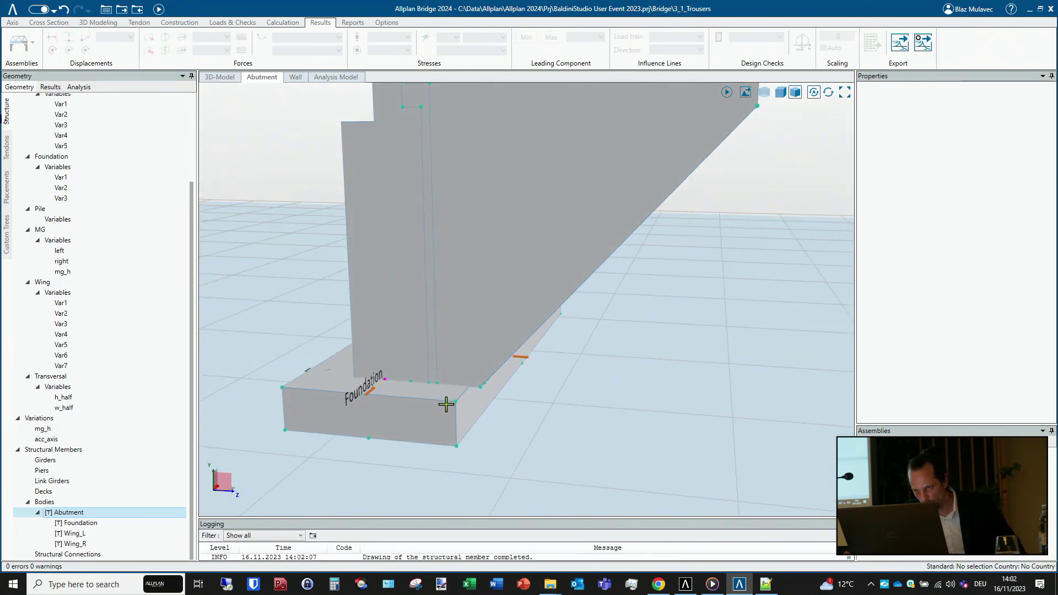
- Show the abutment template transparently and widen its foundation by moving the Var2 slider to about 2.25 m
{"action": "left_click", "coordinate": [521, 359]}
{"action": "left_click", "coordinate": [773, 141]}
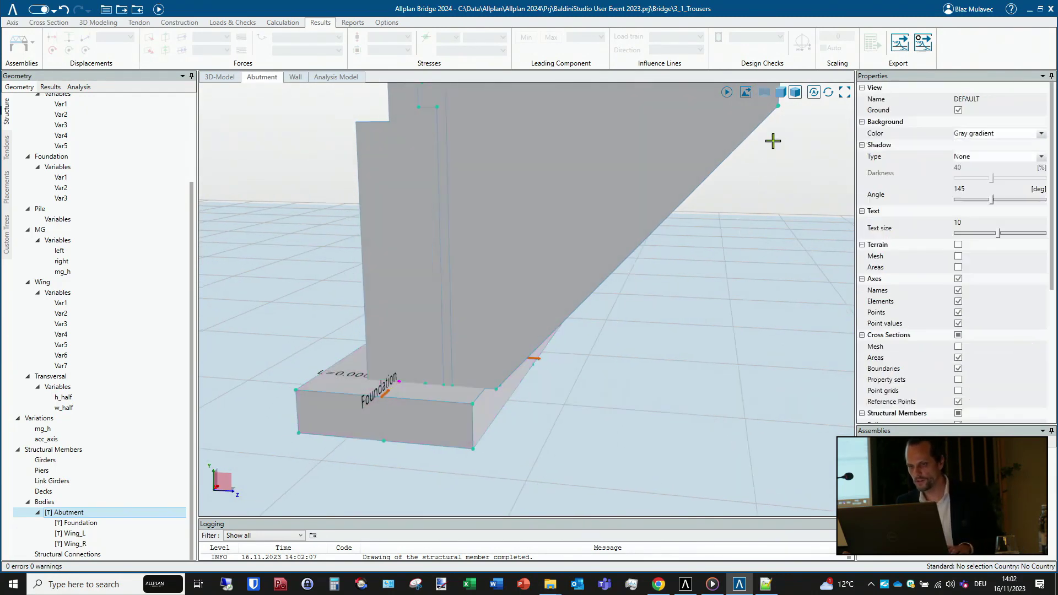
{"action": "left_click", "coordinate": [765, 94]}
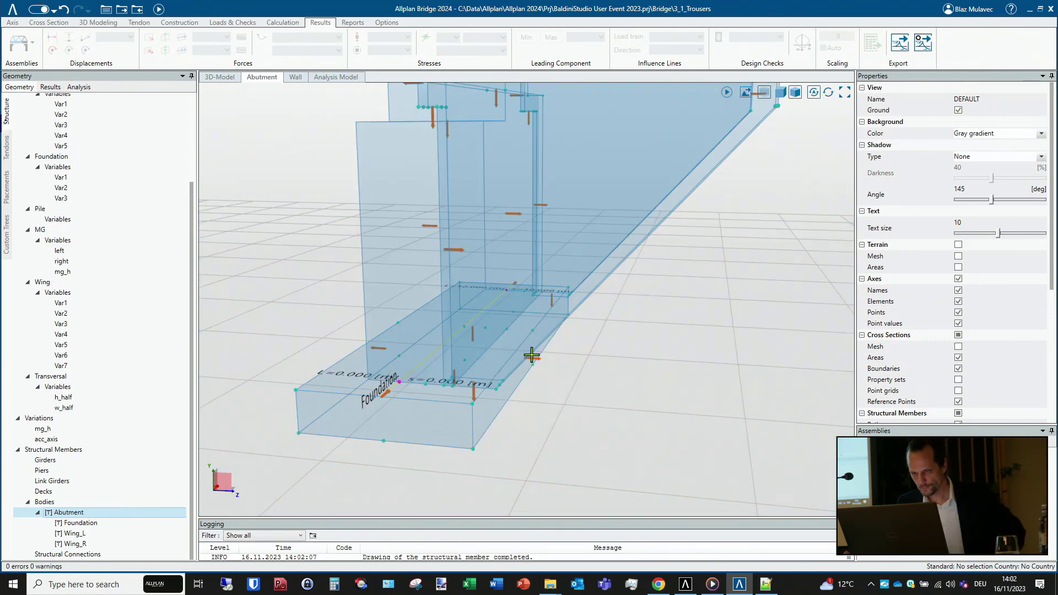
{"action": "left_click", "coordinate": [536, 359]}
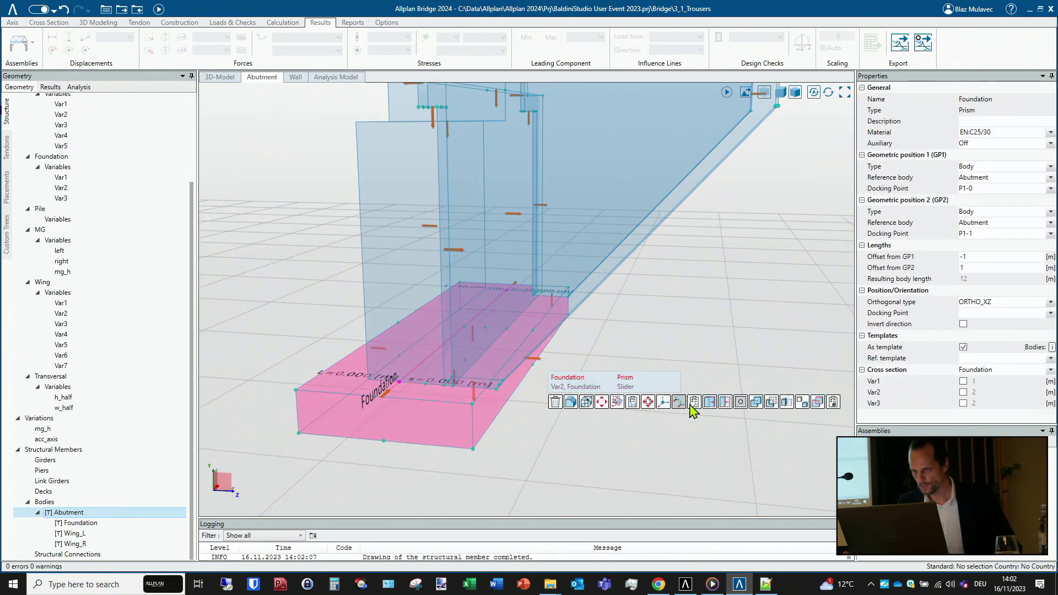
{"action": "left_click", "coordinate": [629, 386]}
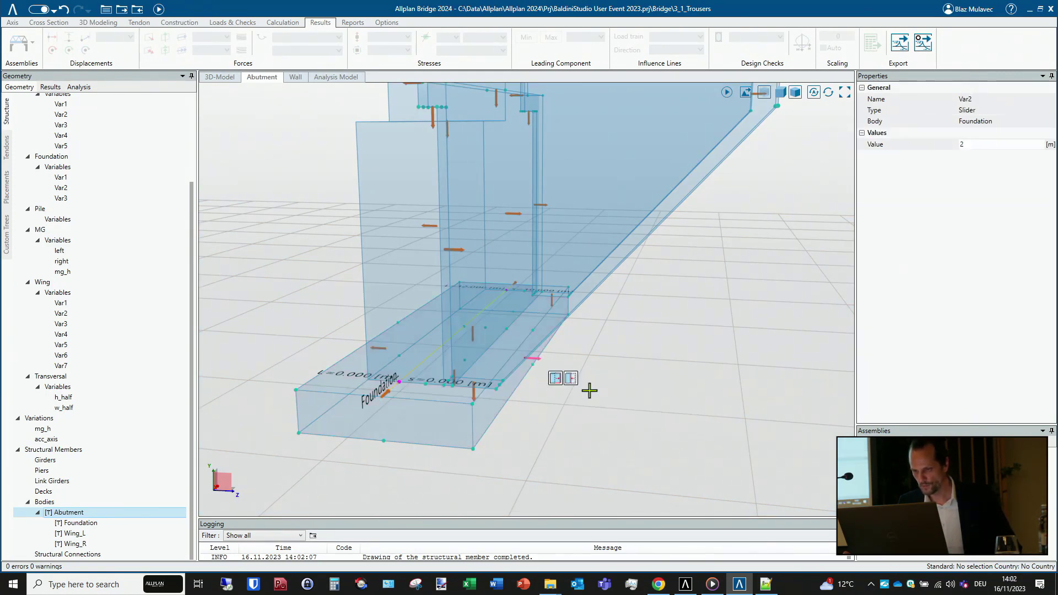
{"action": "left_click", "coordinate": [554, 379]}
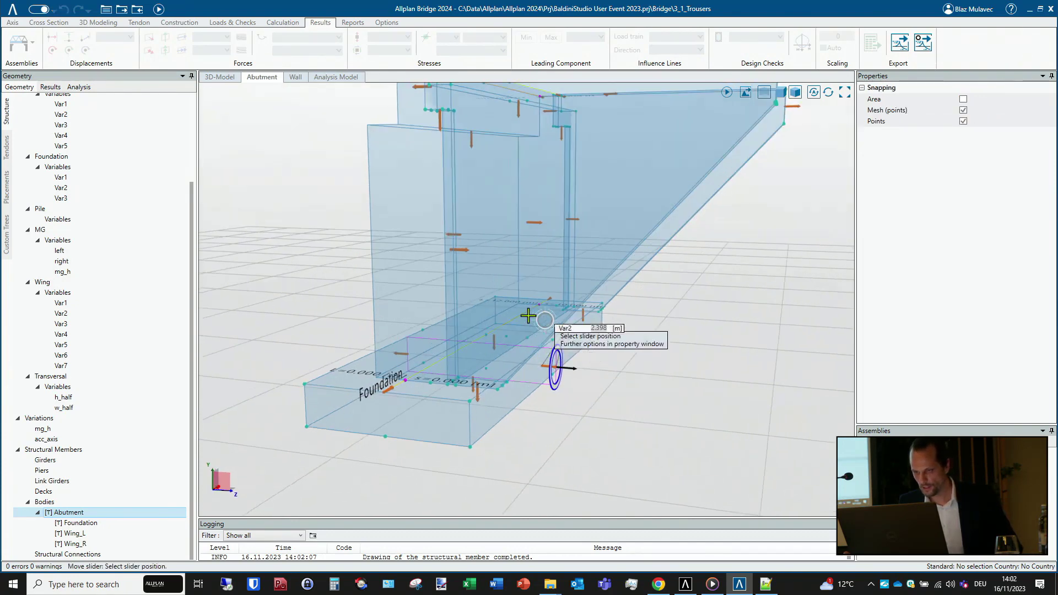
{"action": "left_click", "coordinate": [496, 392]}
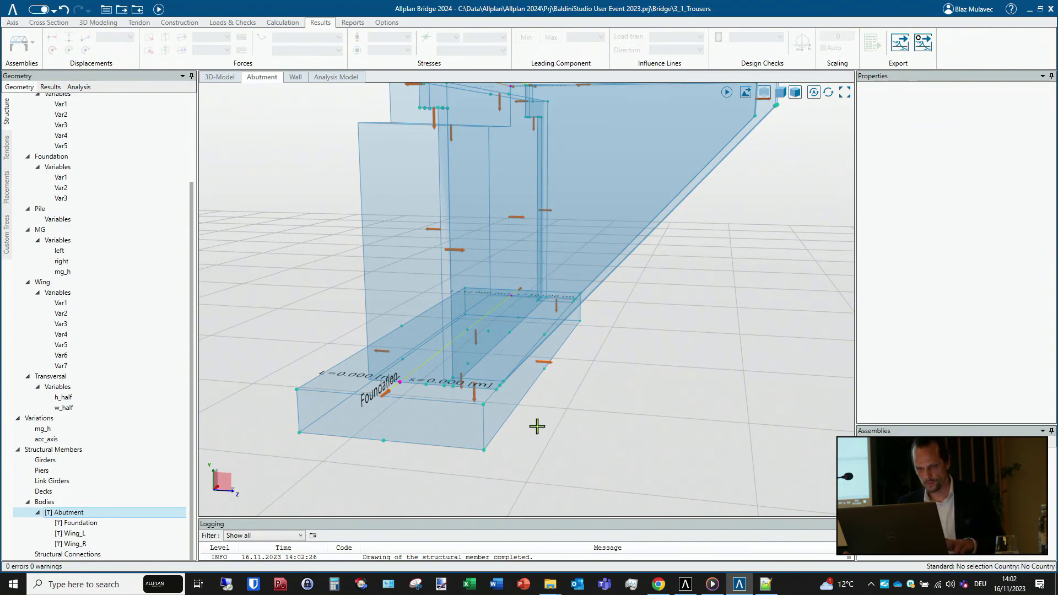
{"action": "mouse_move", "coordinate": [537, 427]}
{"action": "middle_mouse_down"}
{"action": "mouse_move", "coordinate": [570, 423]}
{"action": "mouse_move", "coordinate": [598, 390]}
{"action": "mouse_move", "coordinate": [567, 429]}
{"action": "mouse_move", "coordinate": [506, 428]}
{"action": "middle_mouse_up"}
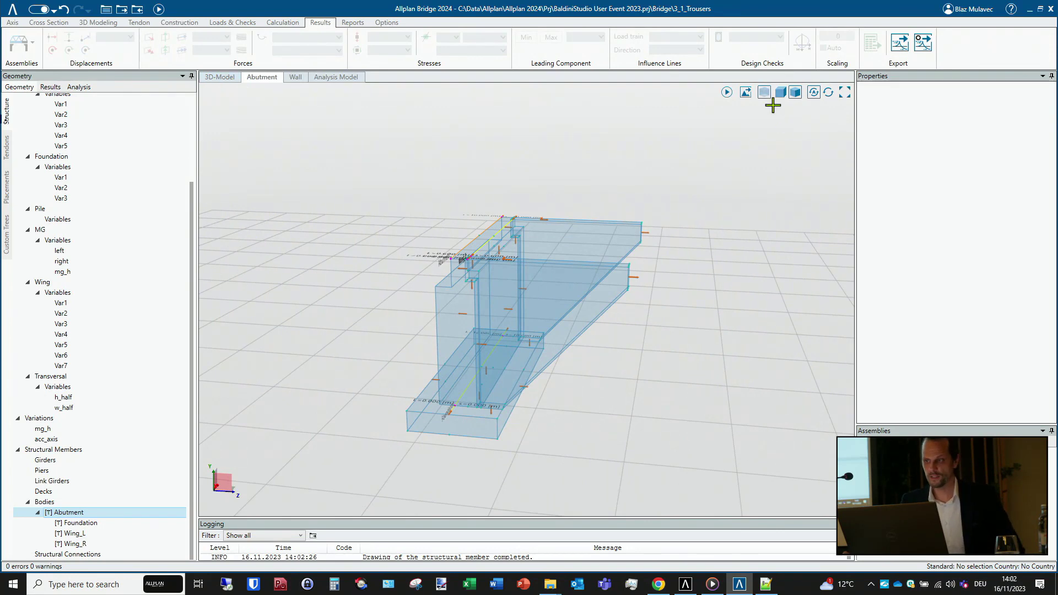
- Insert the Abutment template into the 3D model as a new prism named A1
{"action": "left_click", "coordinate": [221, 81]}
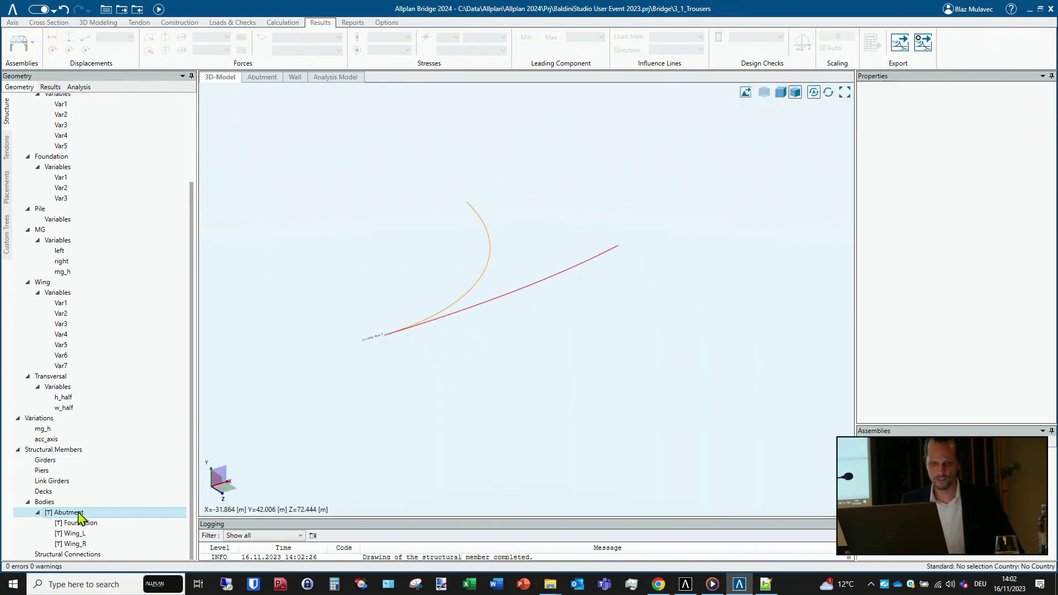
{"action": "left_click_drag", "start_coordinate": [79, 519], "coordinate": [420, 346]}
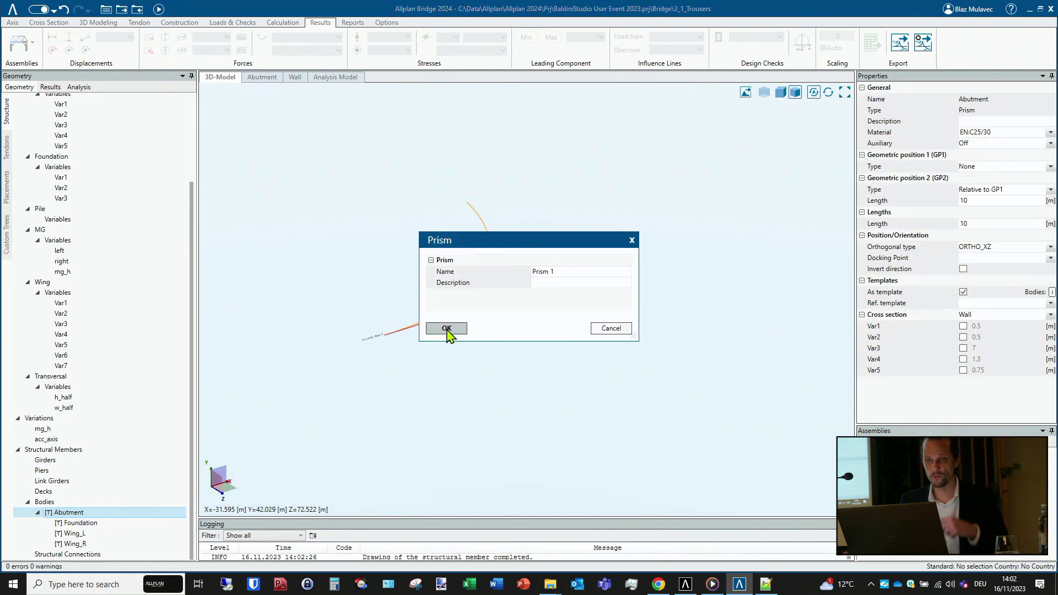
{"action": "left_click", "coordinate": [569, 269]}
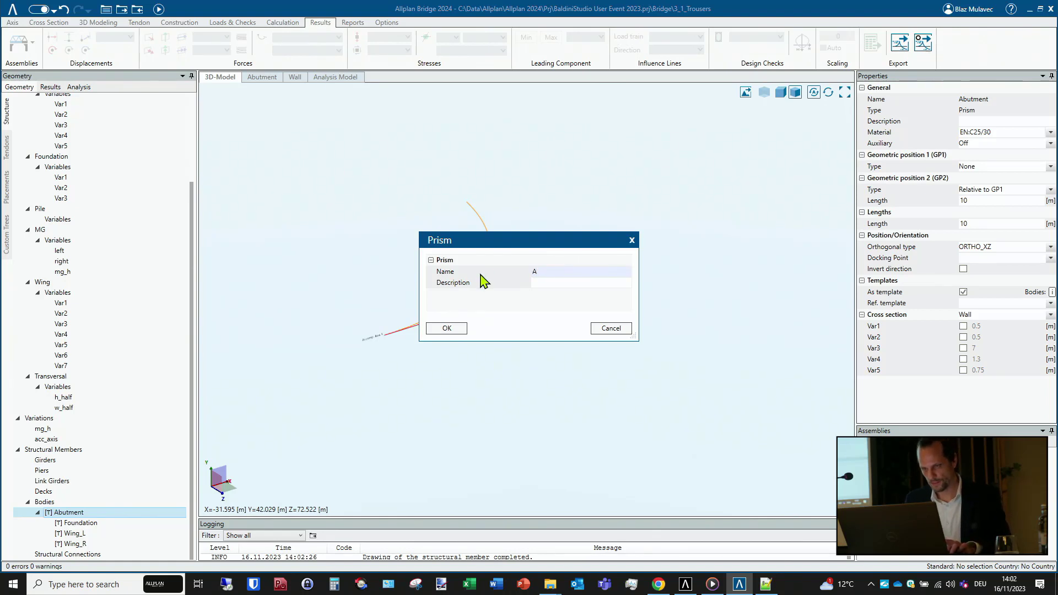
{"action": "type", "text": "A1"}
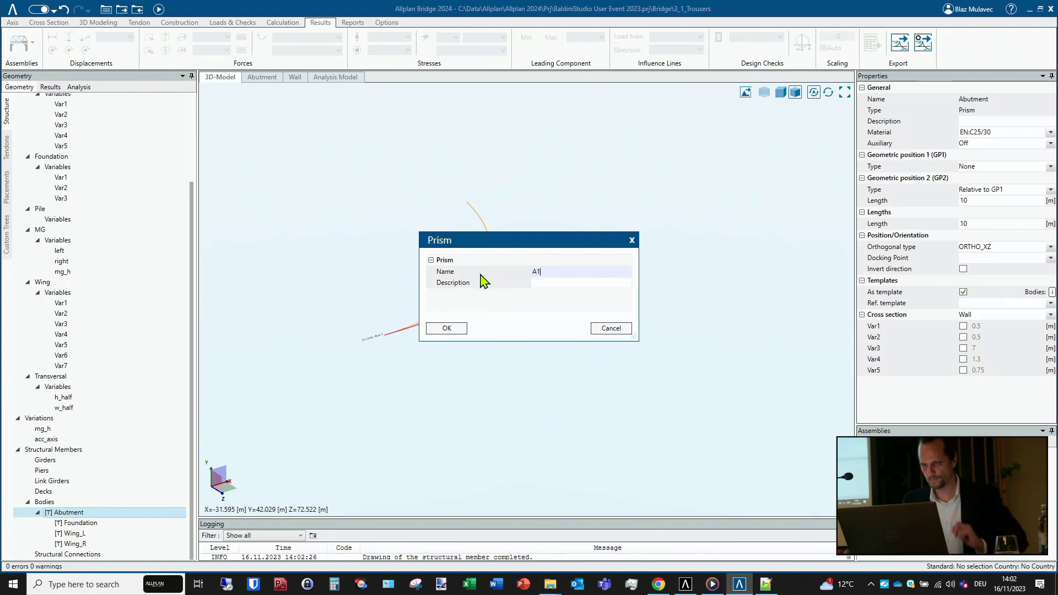
{"action": "left_click", "coordinate": [450, 327]}
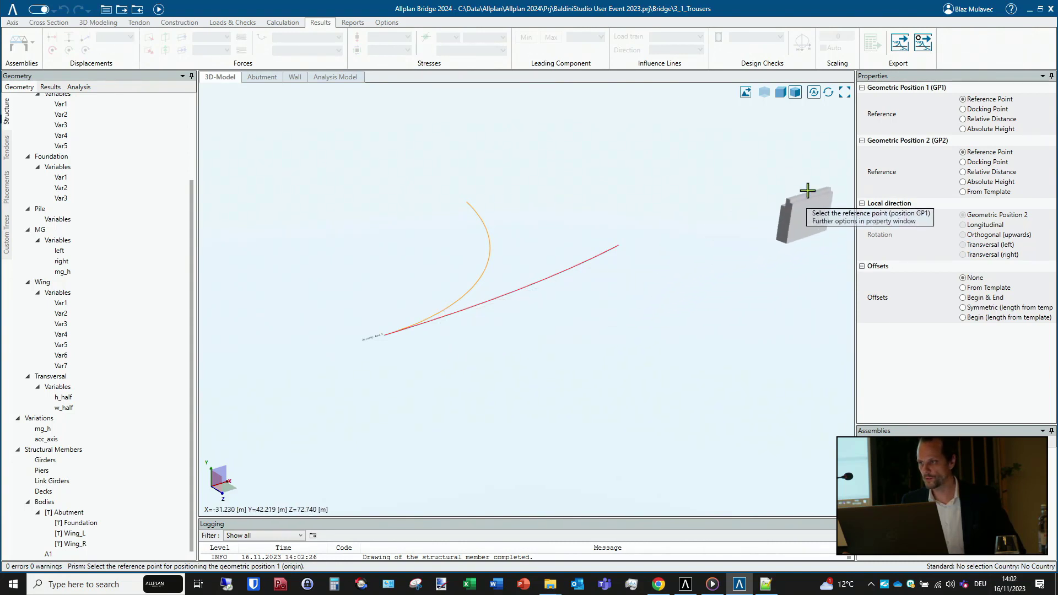
- Place A1 on Axis 1 at station 0 by relative distance, with GP2 from the template and longitudinal rotation
{"action": "left_click", "coordinate": [964, 119]}
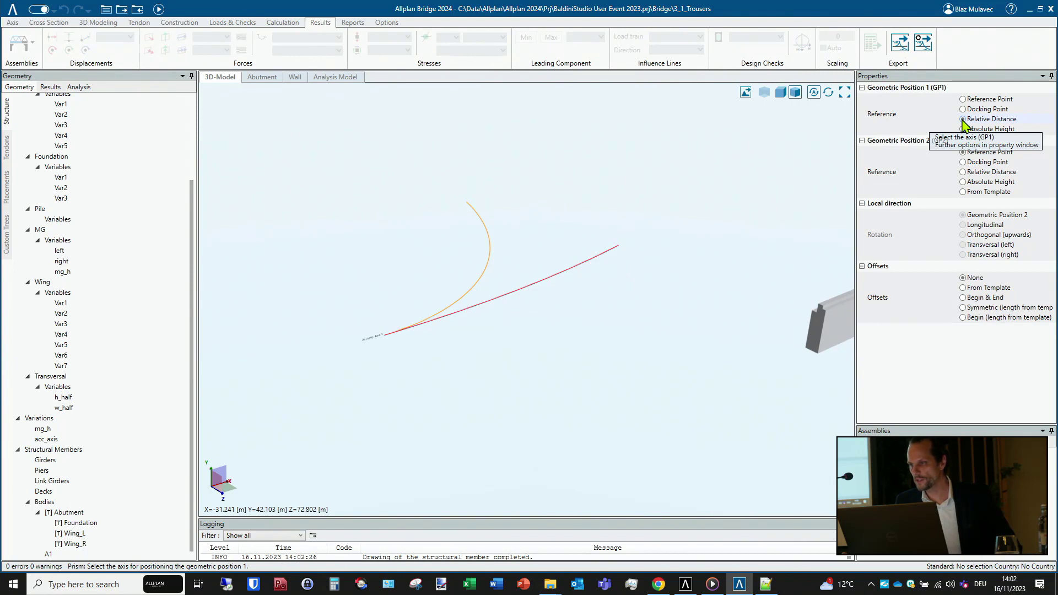
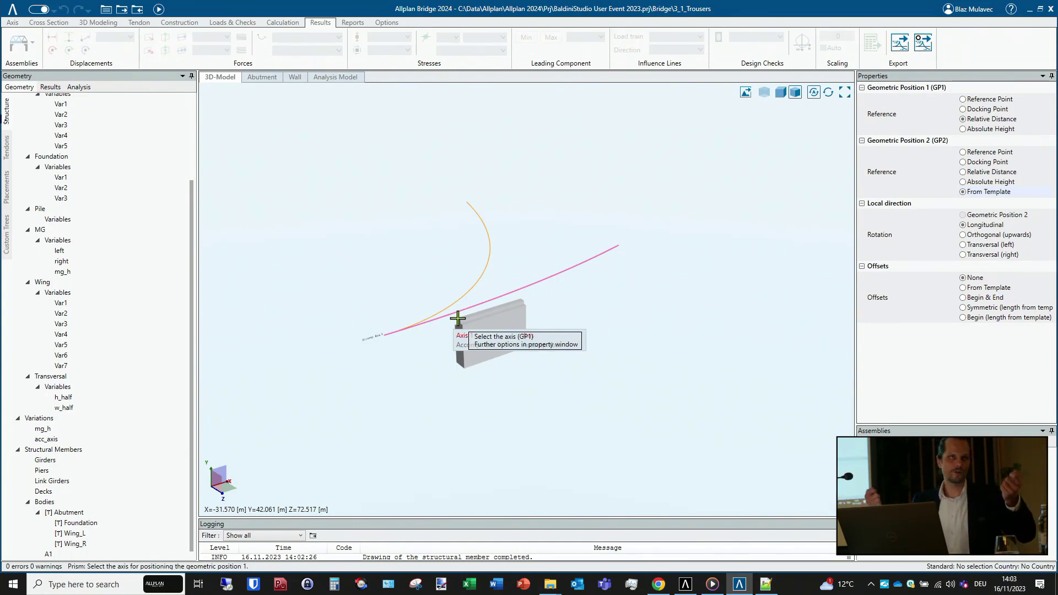
{"action": "left_click", "coordinate": [458, 318]}
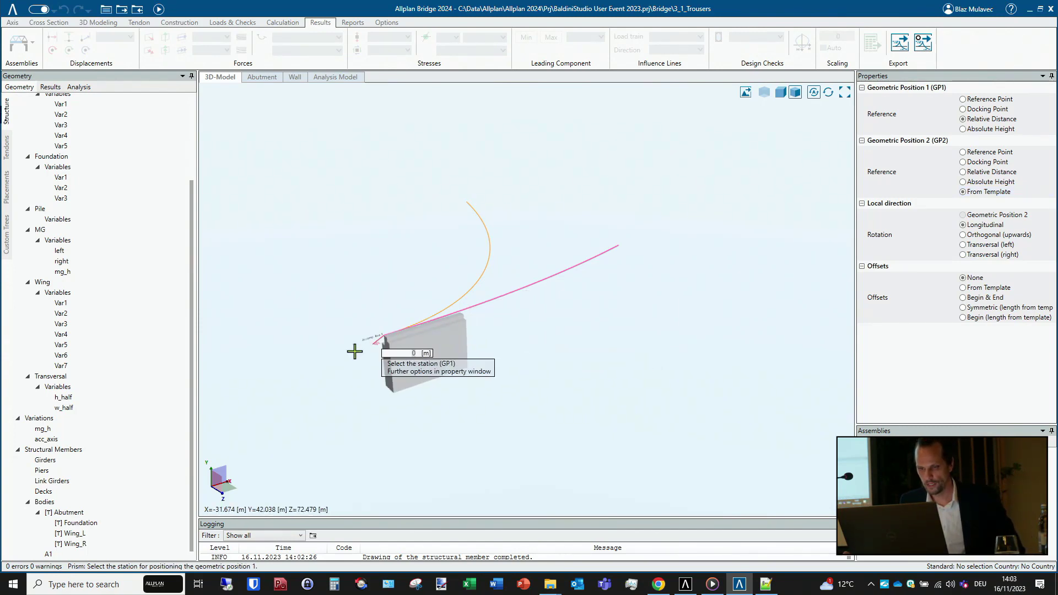
{"action": "left_click", "coordinate": [302, 384]}
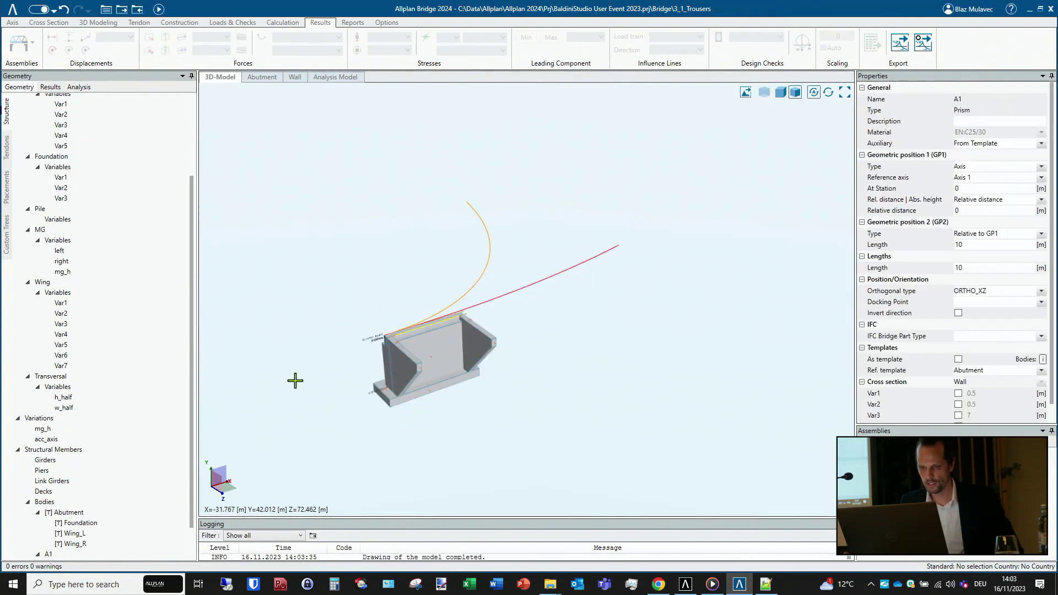
{"action": "scroll", "coordinate": [448, 359], "scroll_direction": "up", "scroll_amount": 3}
{"action": "middle_click_drag", "start_coordinate": [366, 350], "coordinate": [478, 411]}
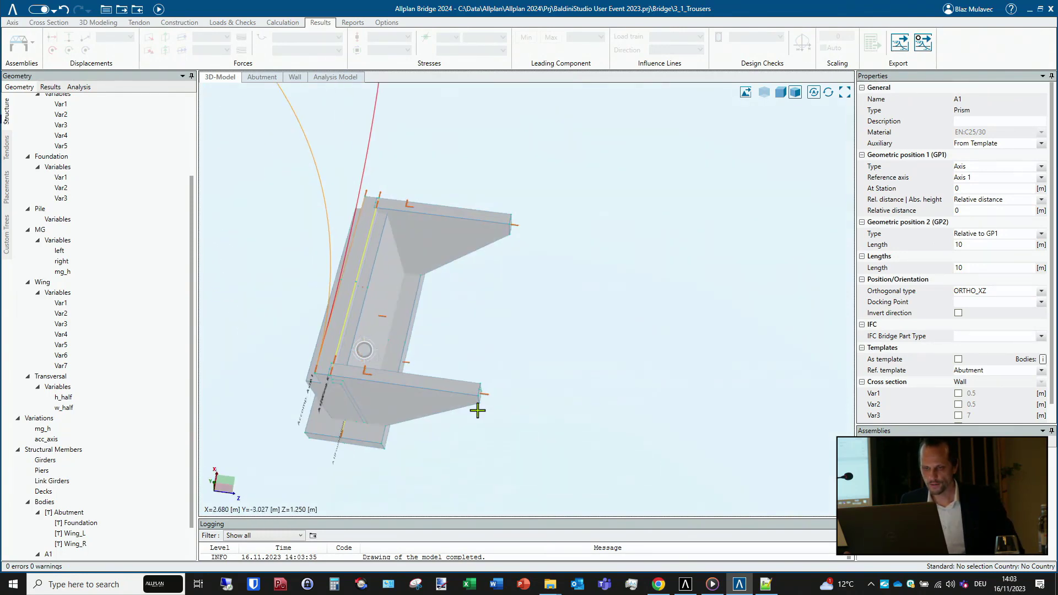
{"action": "left_click", "coordinate": [349, 290]}
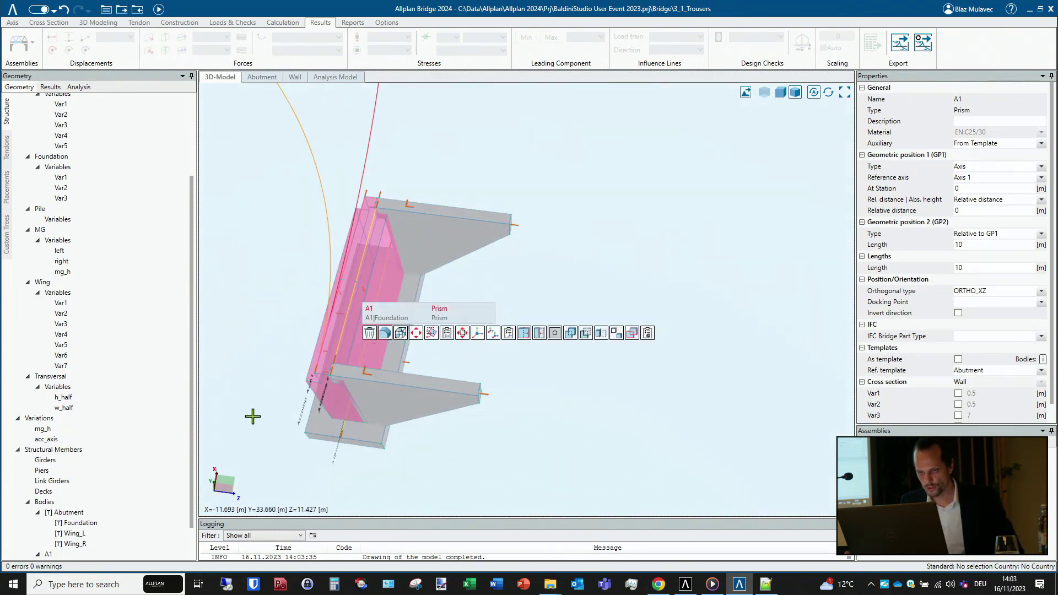
{"action": "left_click", "coordinate": [393, 318]}
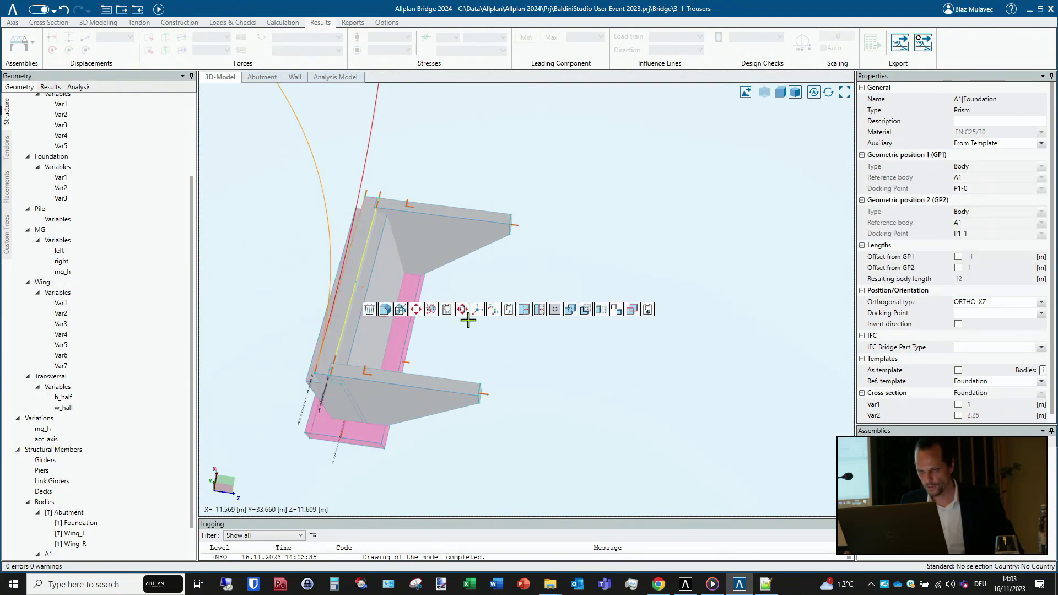
{"action": "left_click", "coordinate": [498, 313]}
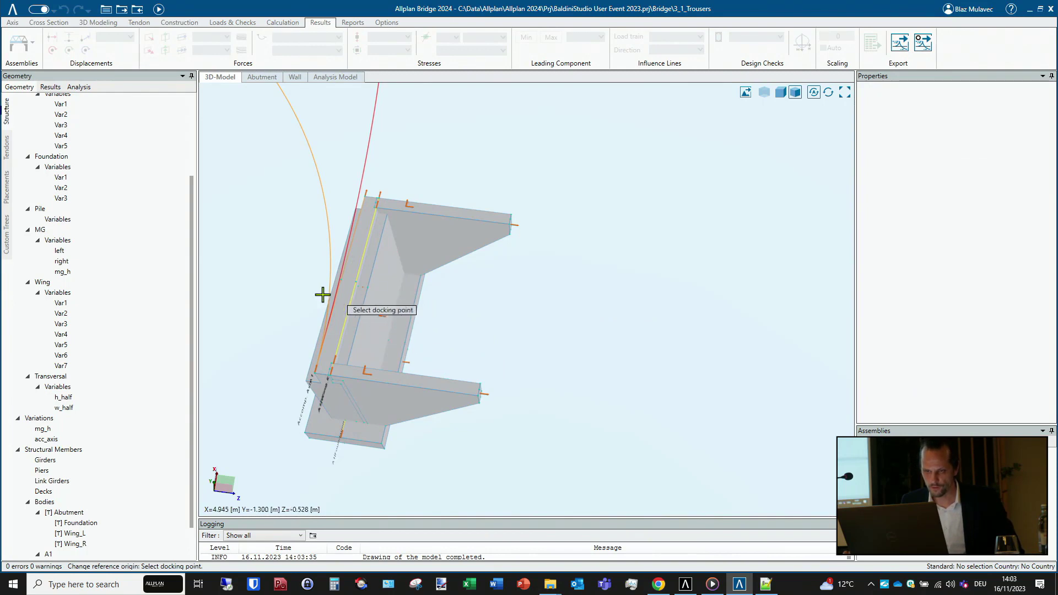
{"action": "scroll", "coordinate": [328, 293], "scroll_direction": "up", "scroll_amount": 2}
{"action": "middle_click_drag", "start_coordinate": [342, 288], "coordinate": [463, 281]}
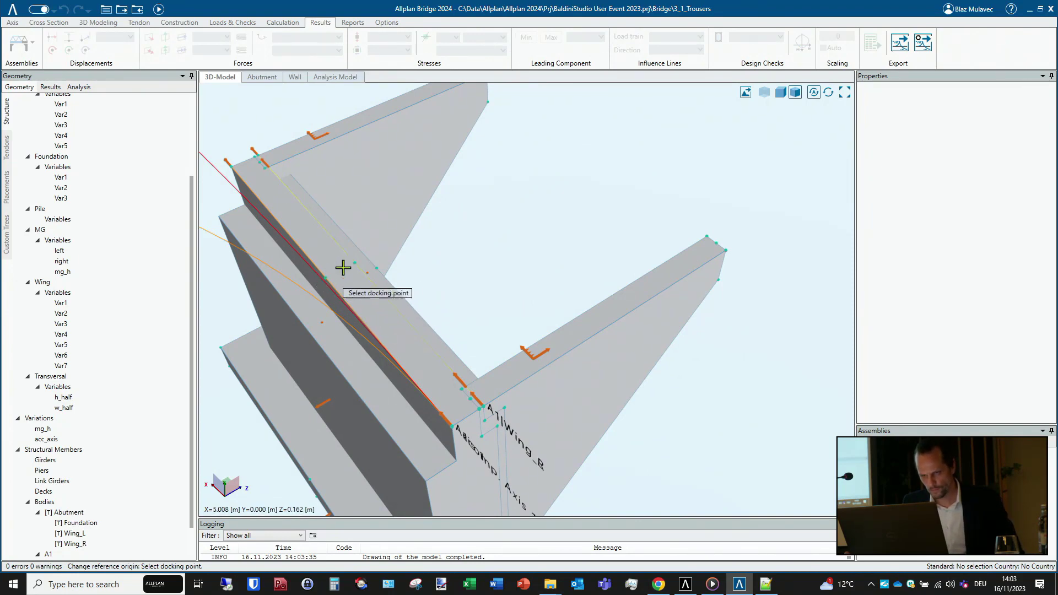
{"action": "middle_click_drag", "start_coordinate": [380, 341], "coordinate": [579, 291]}
{"action": "left_click", "coordinate": [536, 313]}
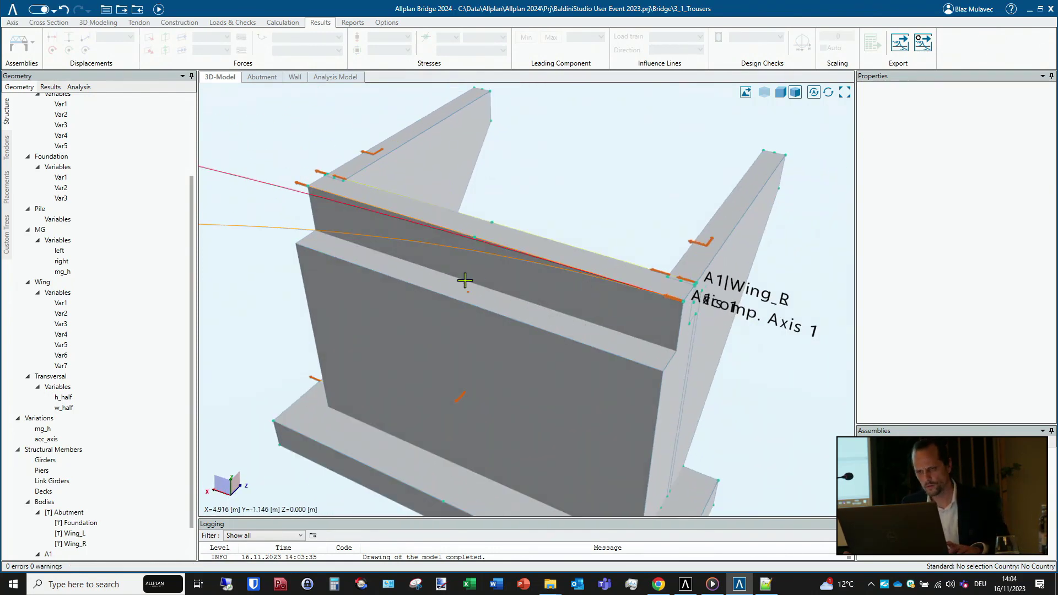
{"action": "left_click", "coordinate": [50, 555]}
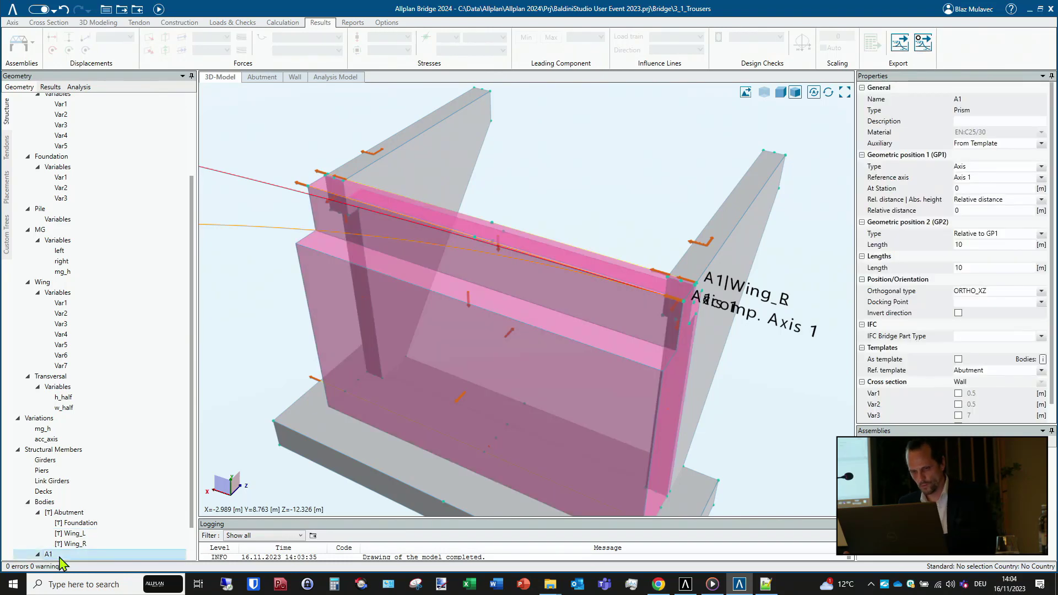
{"action": "right_click", "coordinate": [563, 256]}
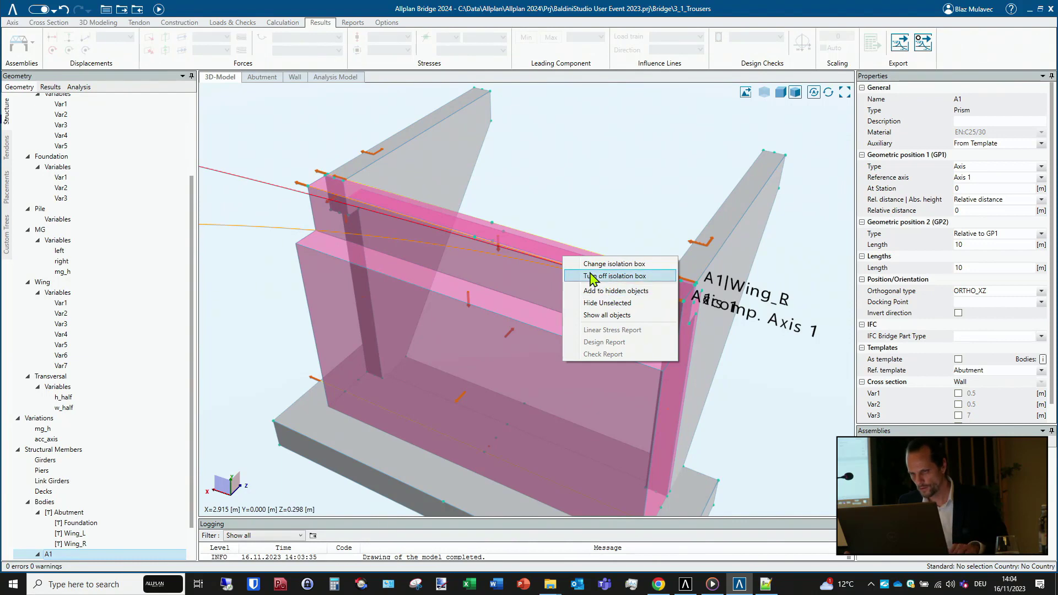
{"action": "left_click", "coordinate": [590, 275]}
{"action": "left_click", "coordinate": [606, 229]}
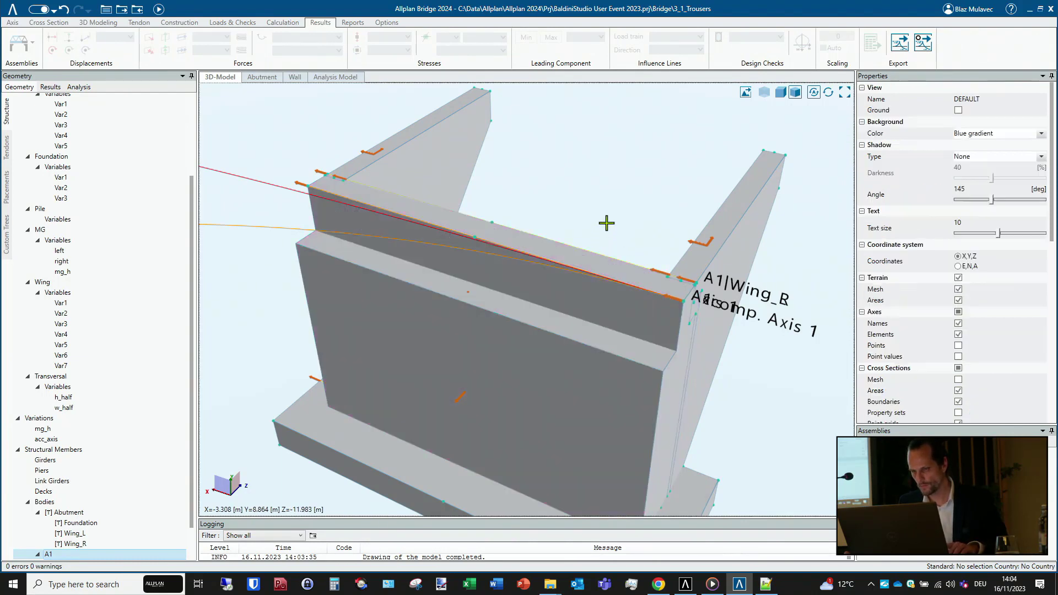
- Set the docking point of body A1 to P2-M, the midpoint of the wall's upper front edge
{"action": "left_click", "coordinate": [69, 512]}
{"action": "scroll", "coordinate": [69, 514], "scroll_direction": "down", "scroll_amount": 2}
{"action": "left_click", "coordinate": [68, 512]}
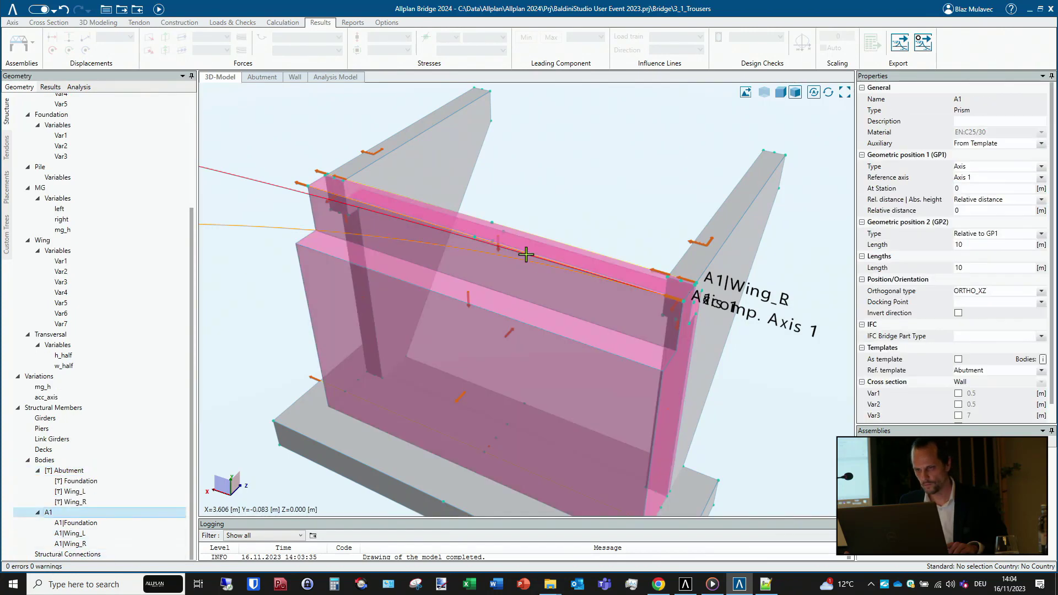
{"action": "right_click", "coordinate": [529, 249]}
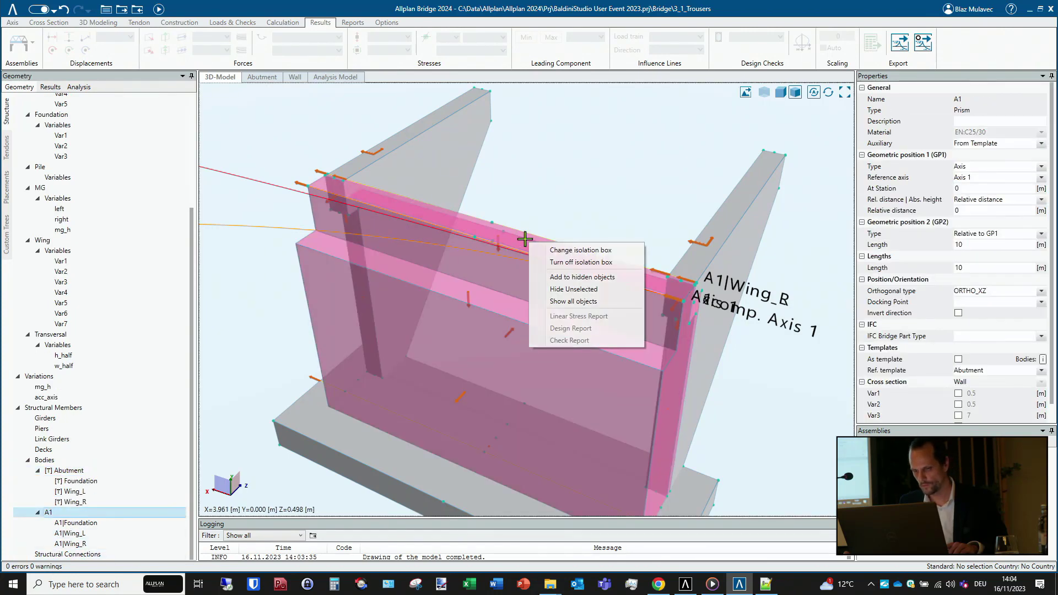
{"action": "left_click", "coordinate": [525, 242]}
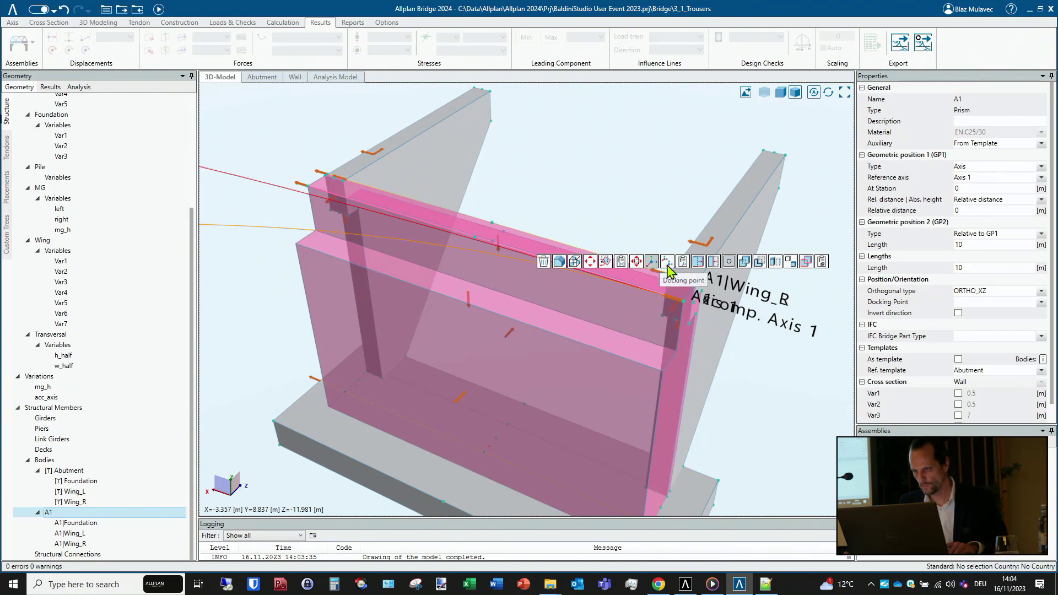
{"action": "left_click", "coordinate": [668, 267]}
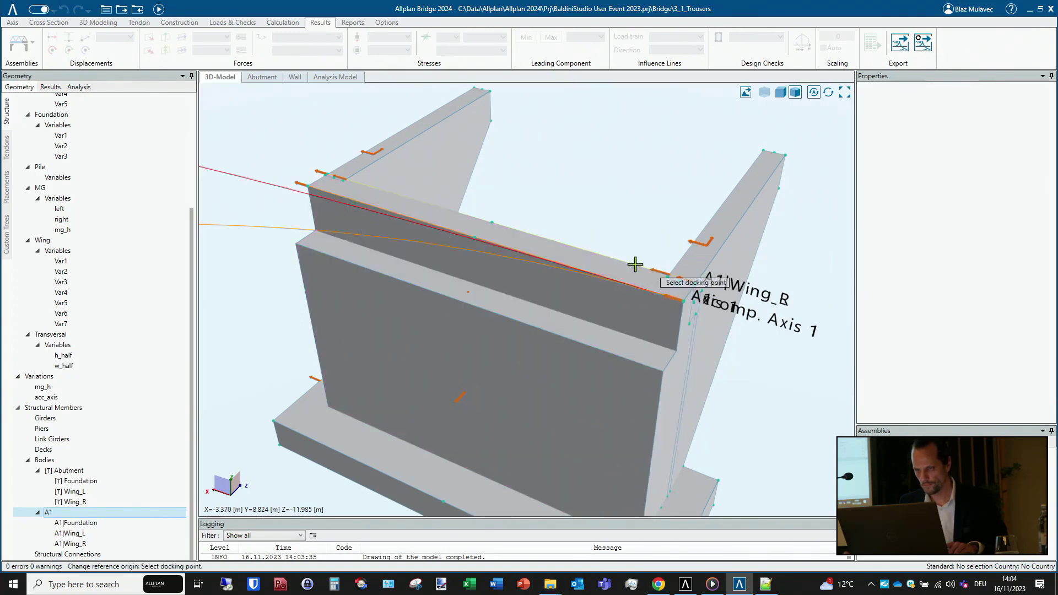
{"action": "left_click", "coordinate": [473, 235]}
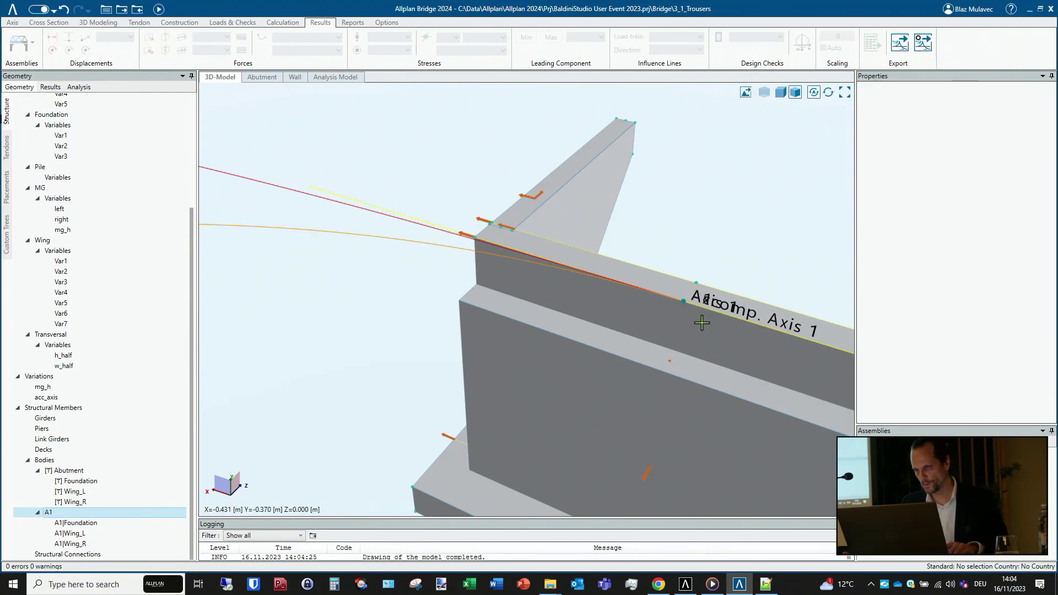
- Show the model transparently and rotate A1 about the vertical axis through its docking point so its wall stands across Axis 1
{"action": "scroll", "coordinate": [554, 256], "scroll_direction": "down", "scroll_amount": 5}
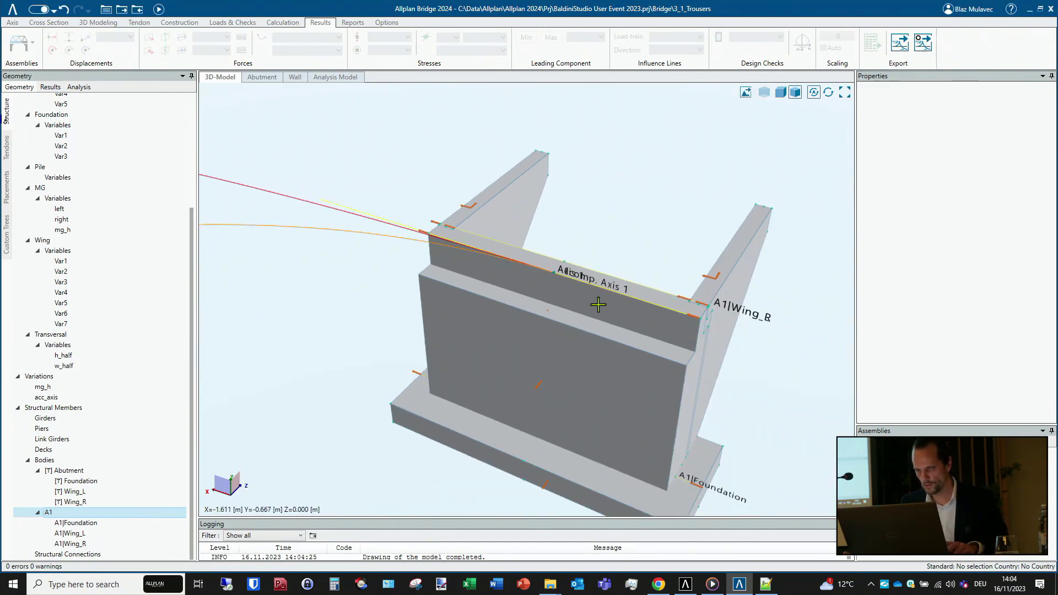
{"action": "left_click", "coordinate": [598, 303]}
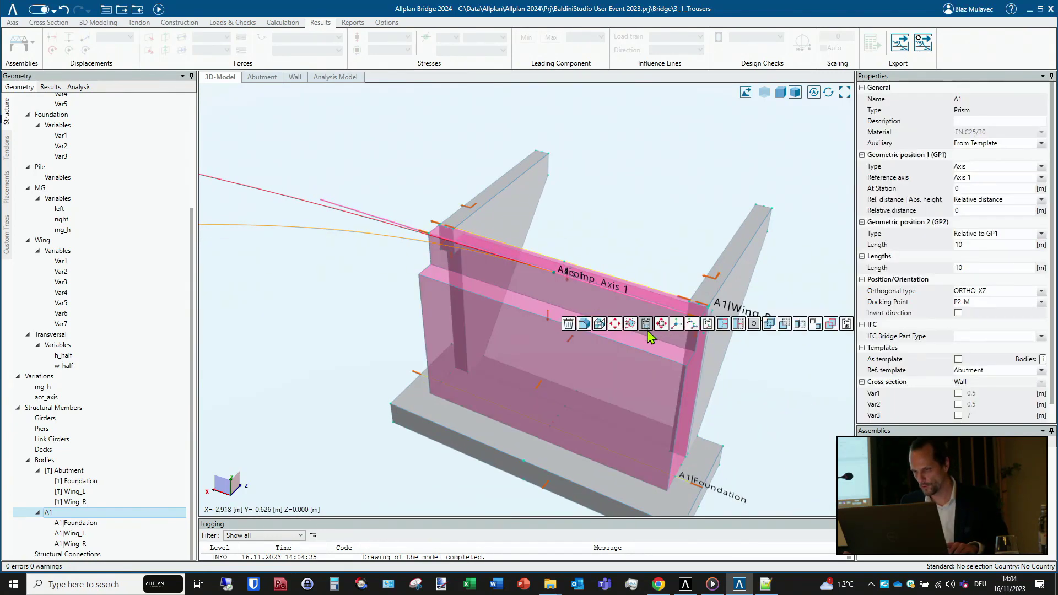
{"action": "left_click", "coordinate": [630, 323]}
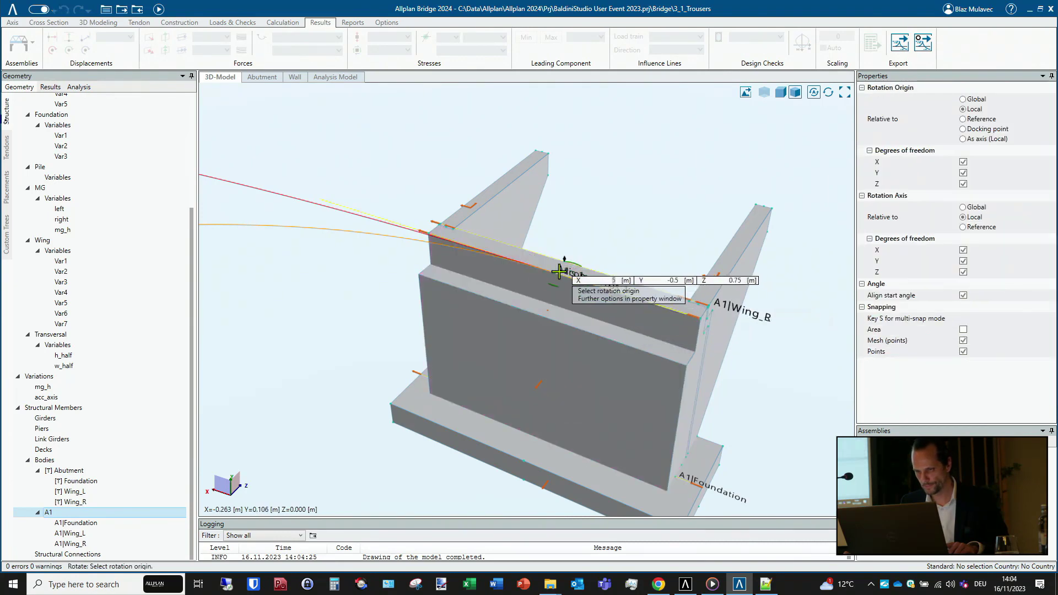
{"action": "left_click", "coordinate": [764, 91]}
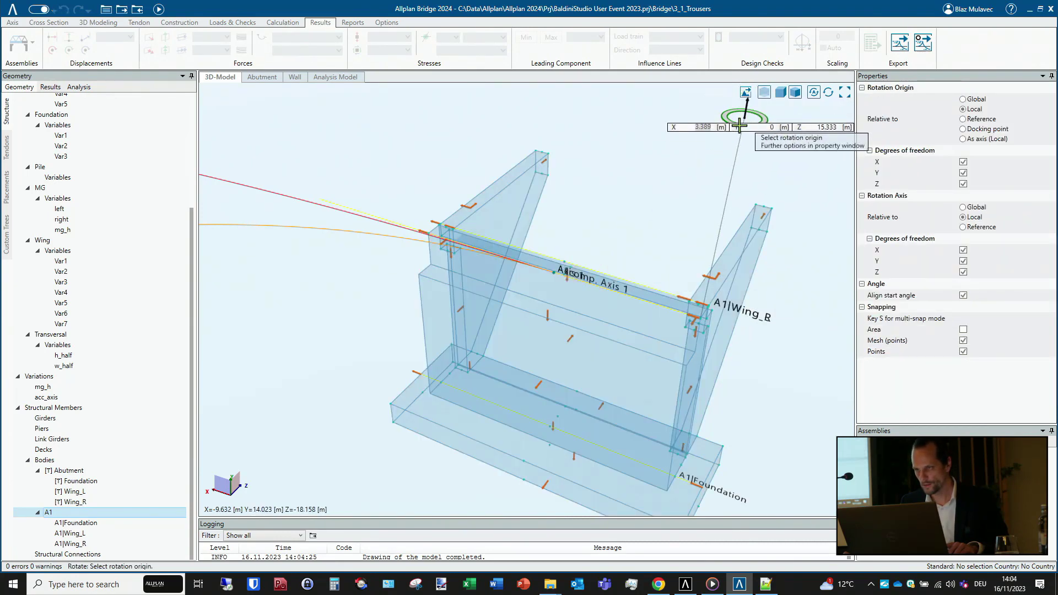
{"action": "left_click", "coordinate": [554, 274]}
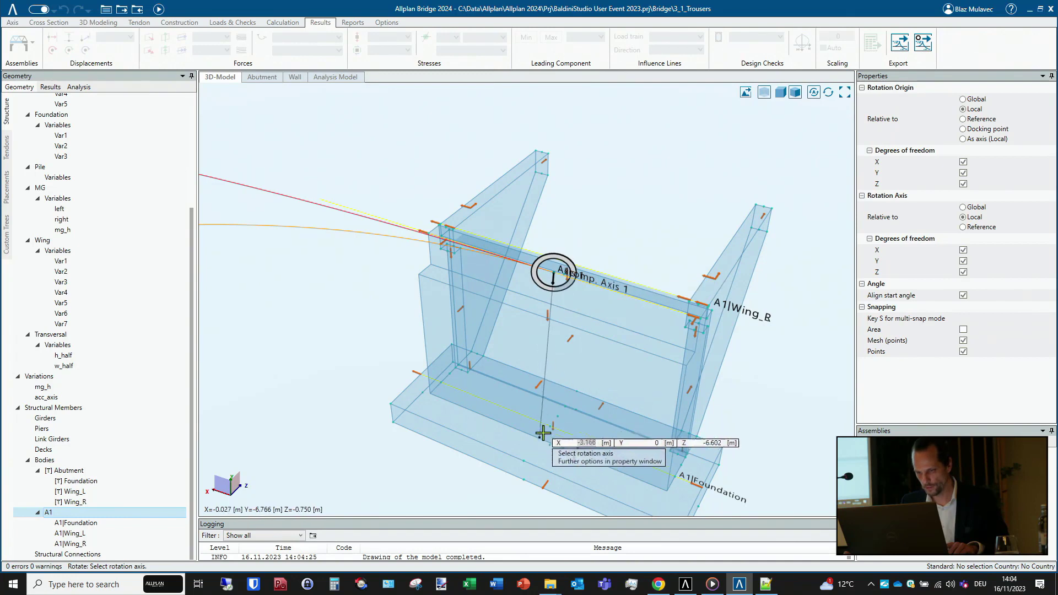
{"action": "middle_click_drag", "start_coordinate": [548, 433], "coordinate": [709, 432]}
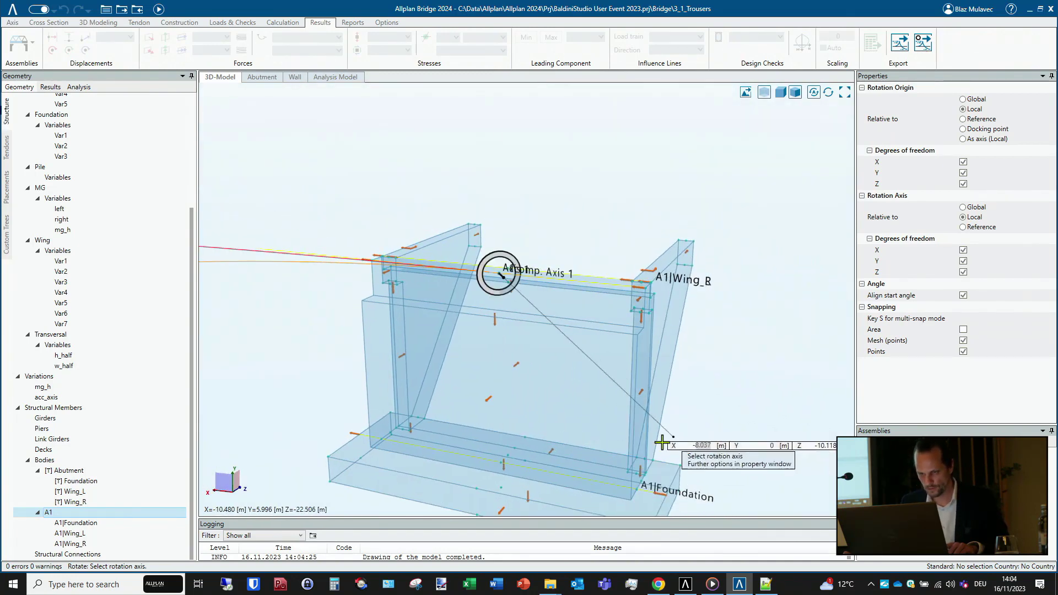
{"action": "left_click", "coordinate": [501, 465]}
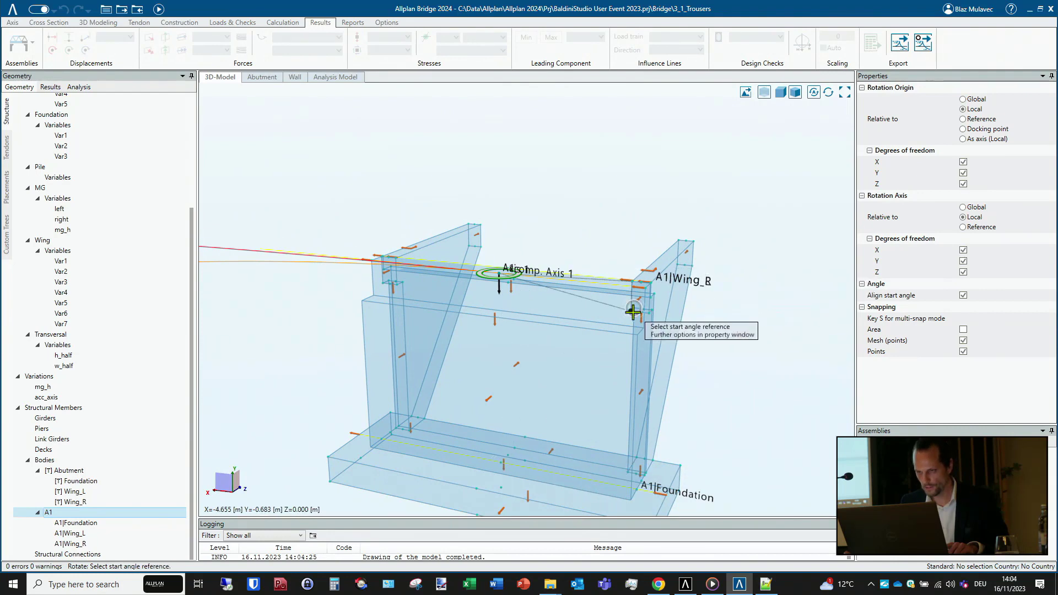
{"action": "middle_click_drag", "start_coordinate": [633, 303], "coordinate": [628, 336]}
{"action": "left_click", "coordinate": [645, 299]}
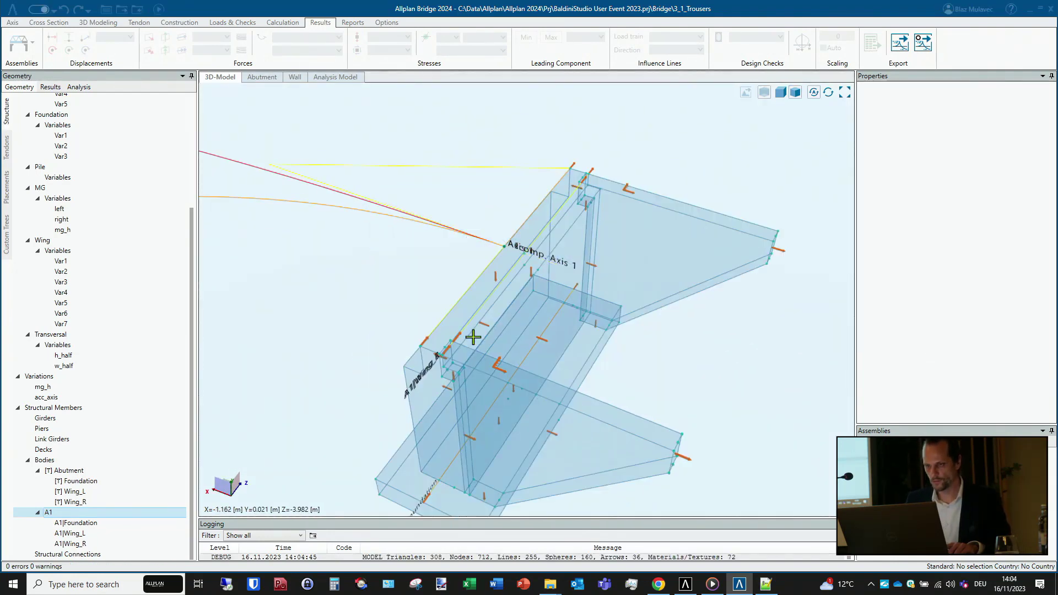
- Insert the Abutment template into the 3D model as a second prism named A2
{"action": "scroll", "coordinate": [561, 276], "scroll_direction": "down", "scroll_amount": 5}
{"action": "middle_click_drag", "start_coordinate": [593, 272], "coordinate": [481, 351]}
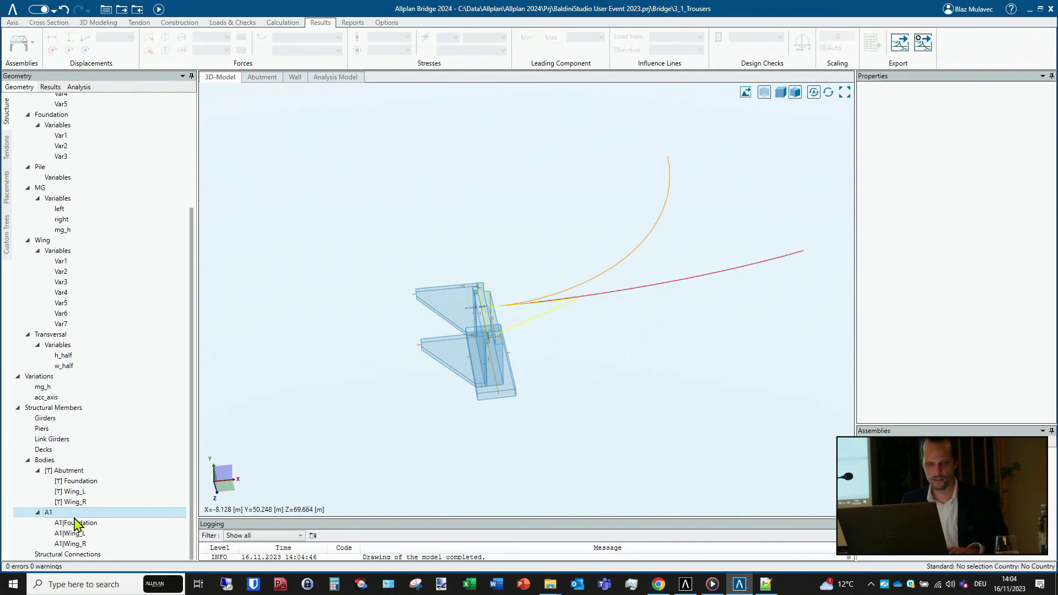
{"action": "left_click_drag", "start_coordinate": [69, 470], "coordinate": [535, 328]}
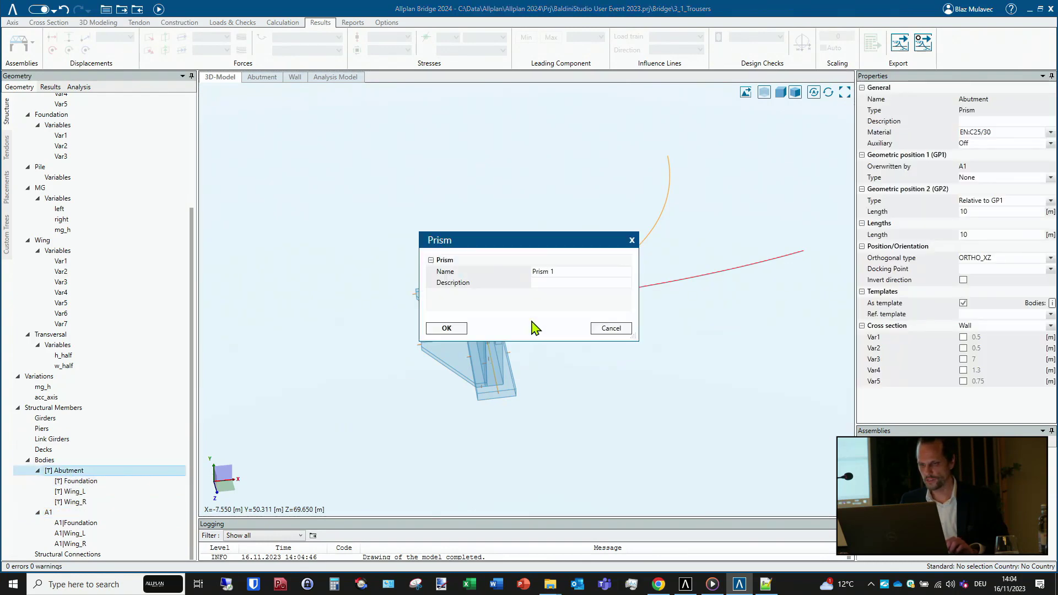
{"action": "left_click", "coordinate": [571, 272]}
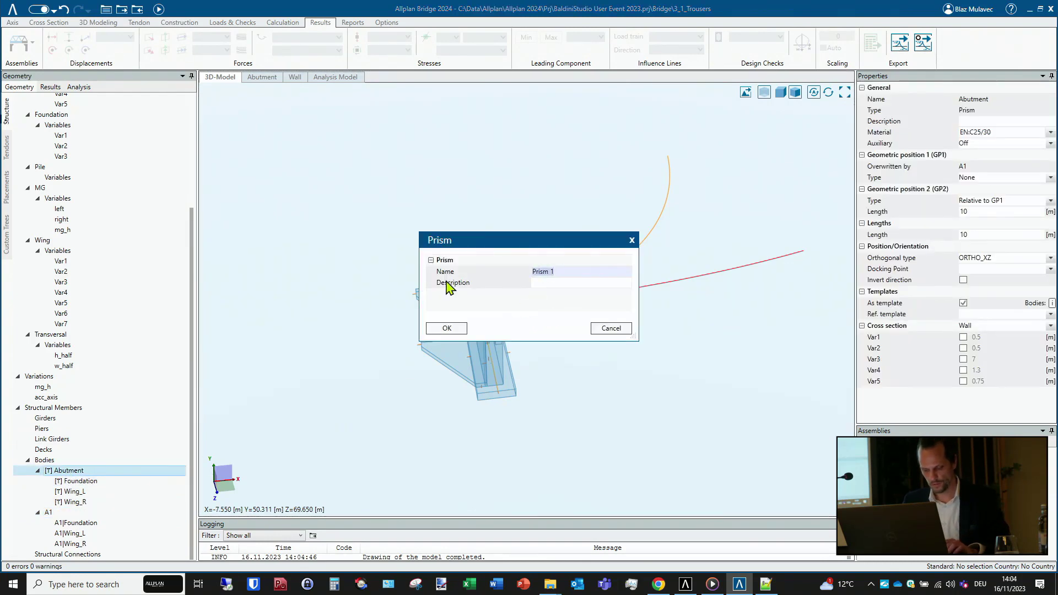
{"action": "left_click", "coordinate": [447, 329]}
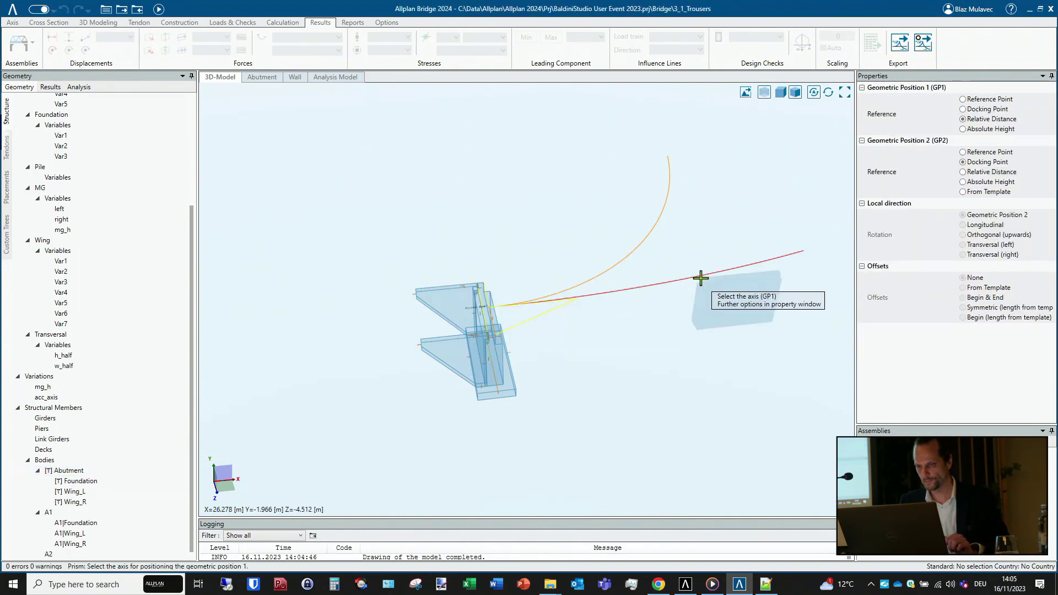
- Place A2 on Axis 1 at station 40 m with relative distance 0, taking GP2 from the template
{"action": "middle_click_drag", "start_coordinate": [774, 263], "coordinate": [560, 425], "text": "shift"}
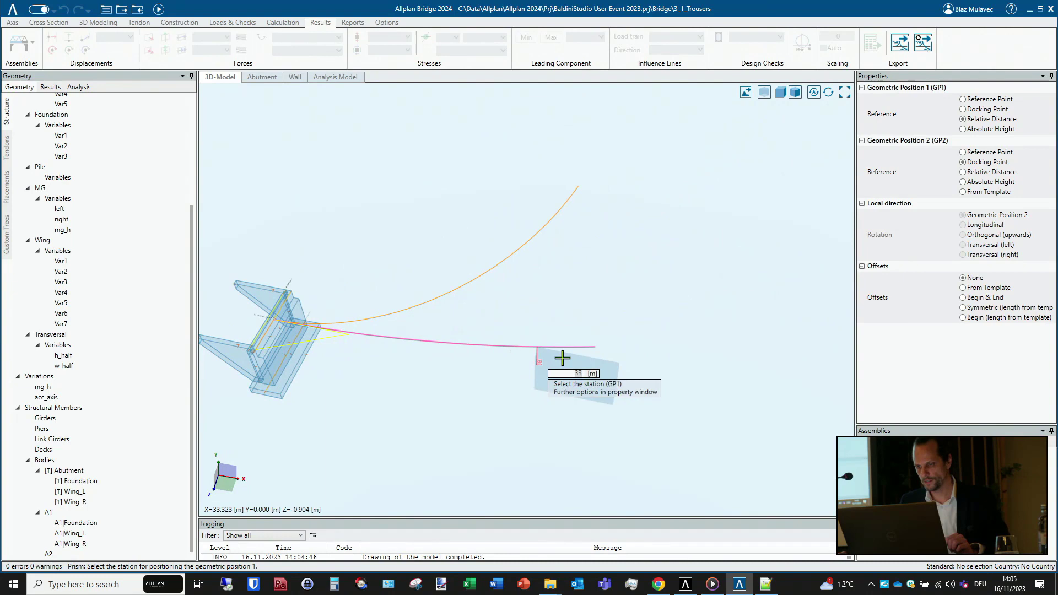
{"action": "left_click", "coordinate": [621, 338]}
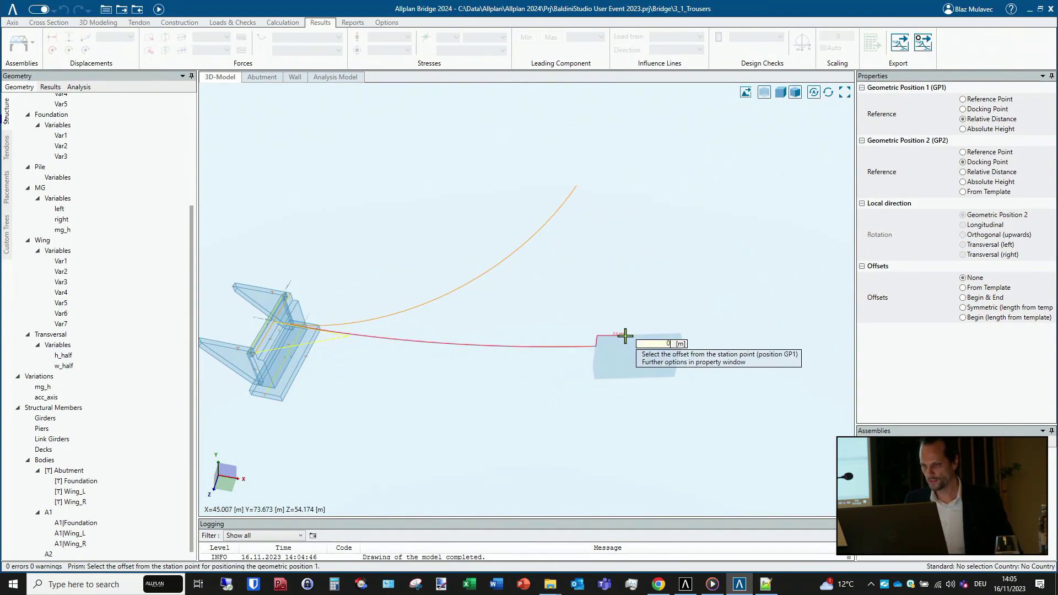
{"action": "left_click", "coordinate": [626, 336]}
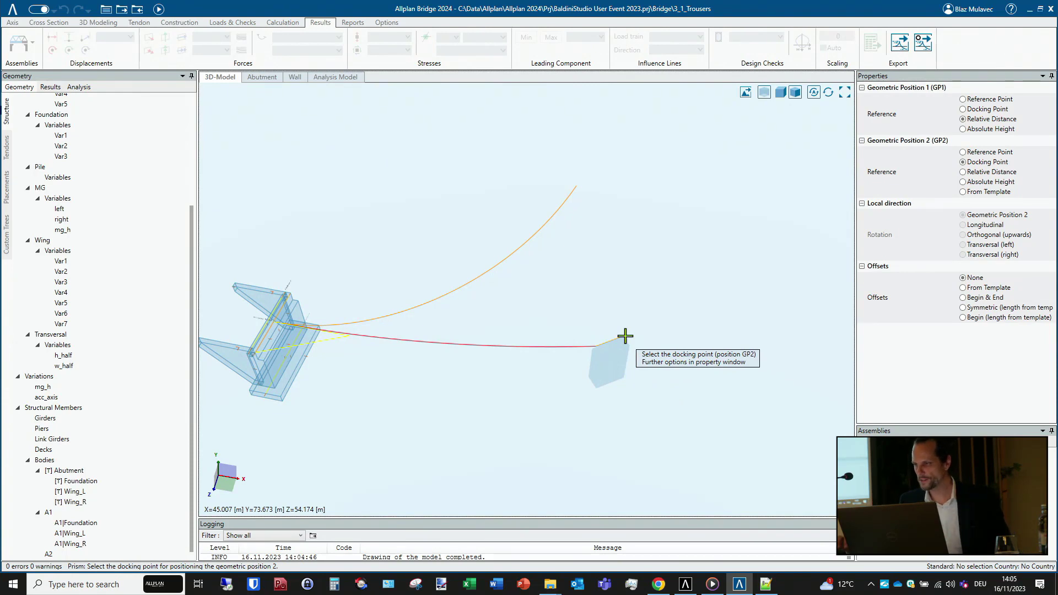
{"action": "left_click", "coordinate": [976, 192]}
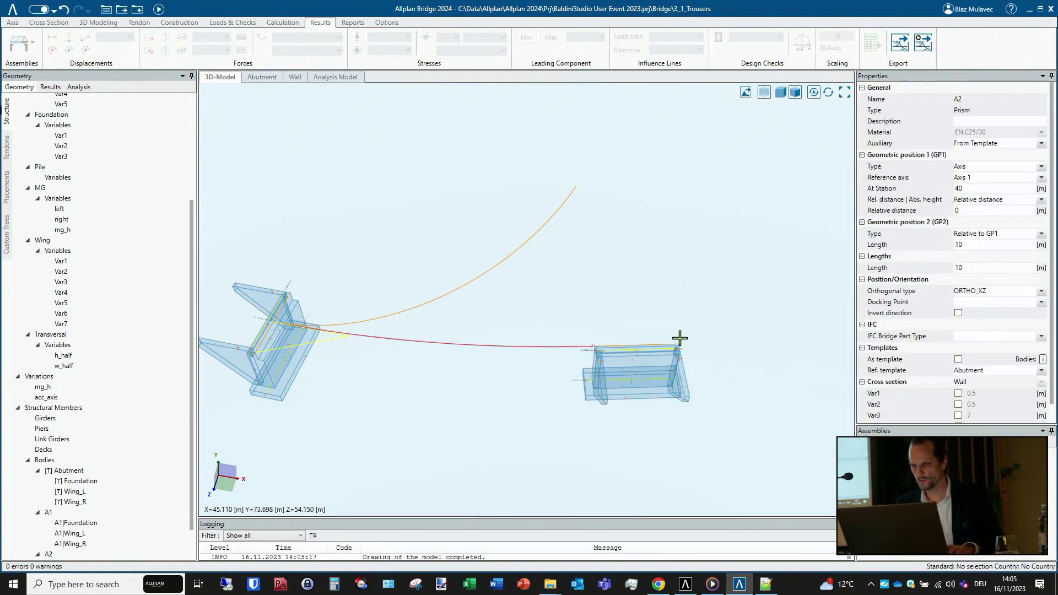
- Set the docking point of body A2 to P2-M, the midpoint of the wall's upper front edge
{"action": "scroll", "coordinate": [628, 359], "scroll_direction": "up", "scroll_amount": 5}
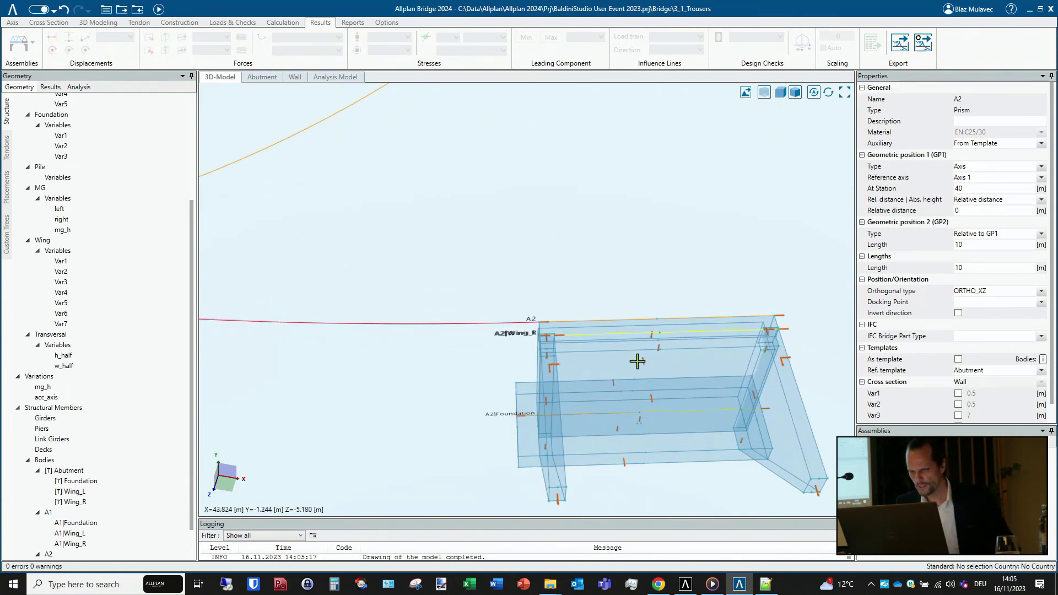
{"action": "middle_click_drag", "start_coordinate": [638, 359], "coordinate": [519, 347], "text": "shift"}
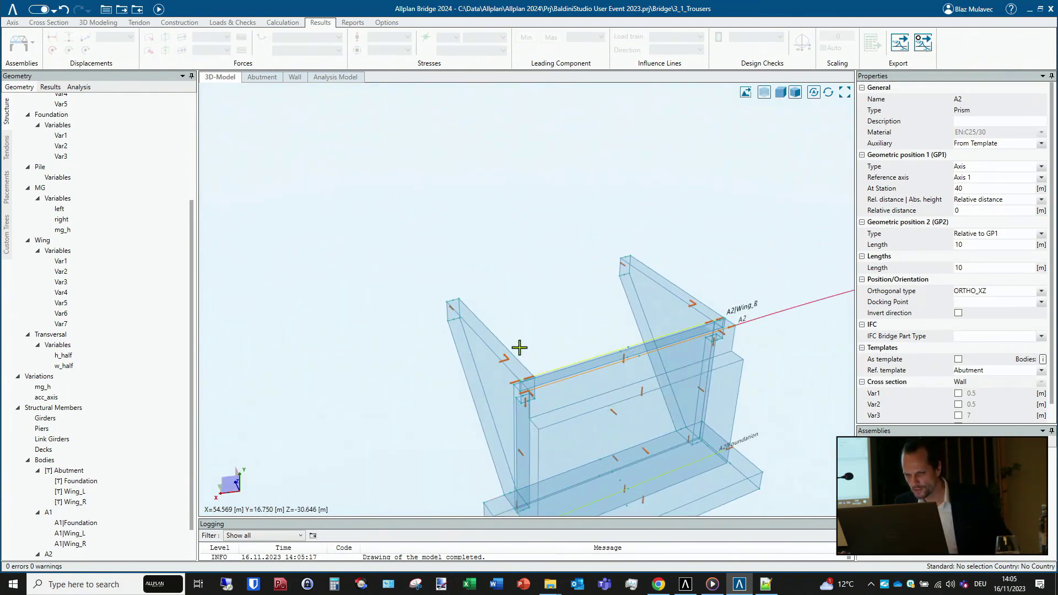
{"action": "left_click", "coordinate": [624, 367]}
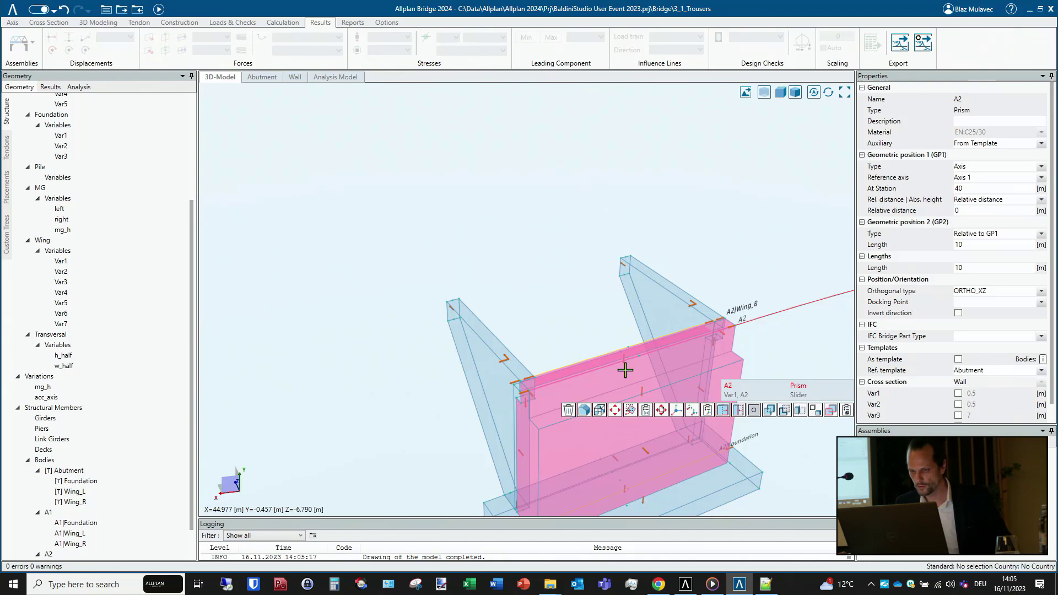
{"action": "left_click", "coordinate": [693, 411]}
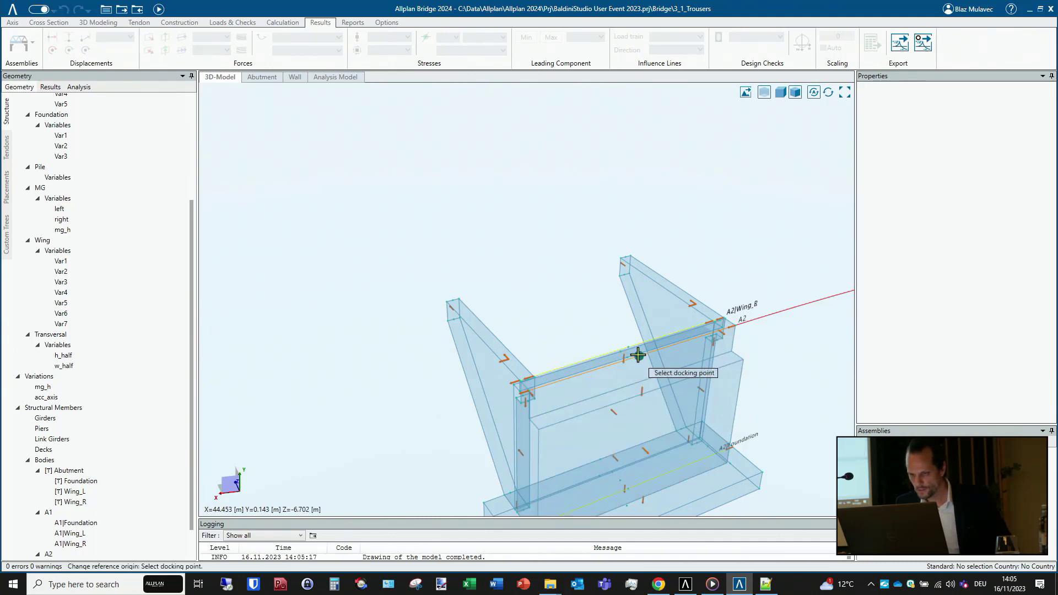
{"action": "scroll", "coordinate": [637, 357], "scroll_direction": "up", "scroll_amount": 2}
{"action": "middle_click_drag", "start_coordinate": [633, 380], "coordinate": [623, 309], "text": "shift"}
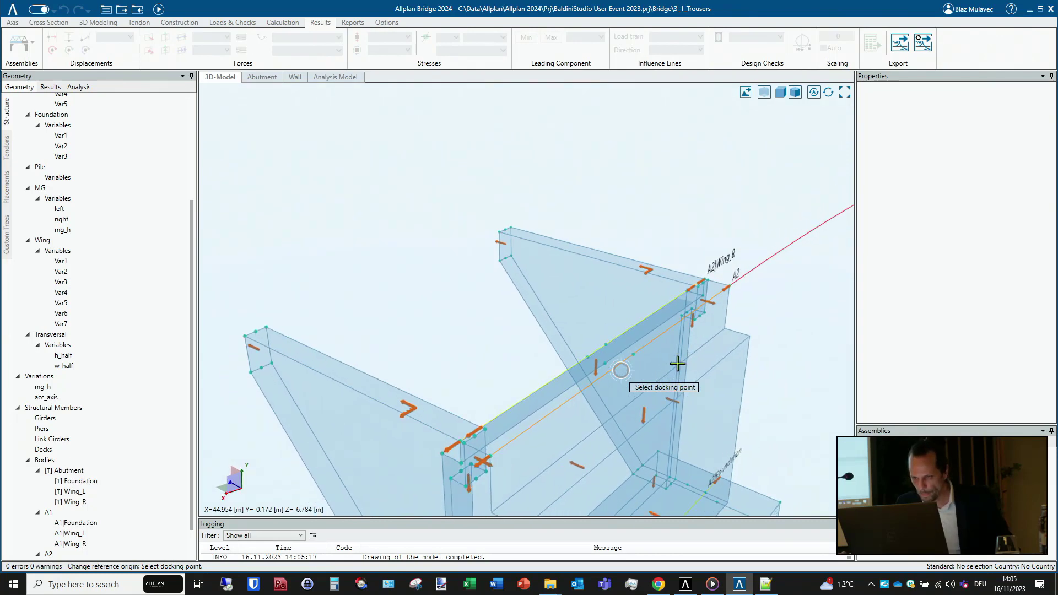
{"action": "left_click", "coordinate": [632, 356]}
- Rotate A2 by -90 degrees about the vertical axis through its docking point, using the wall's upper edge as start reference
{"action": "scroll", "coordinate": [628, 309], "scroll_direction": "down", "scroll_amount": 2}
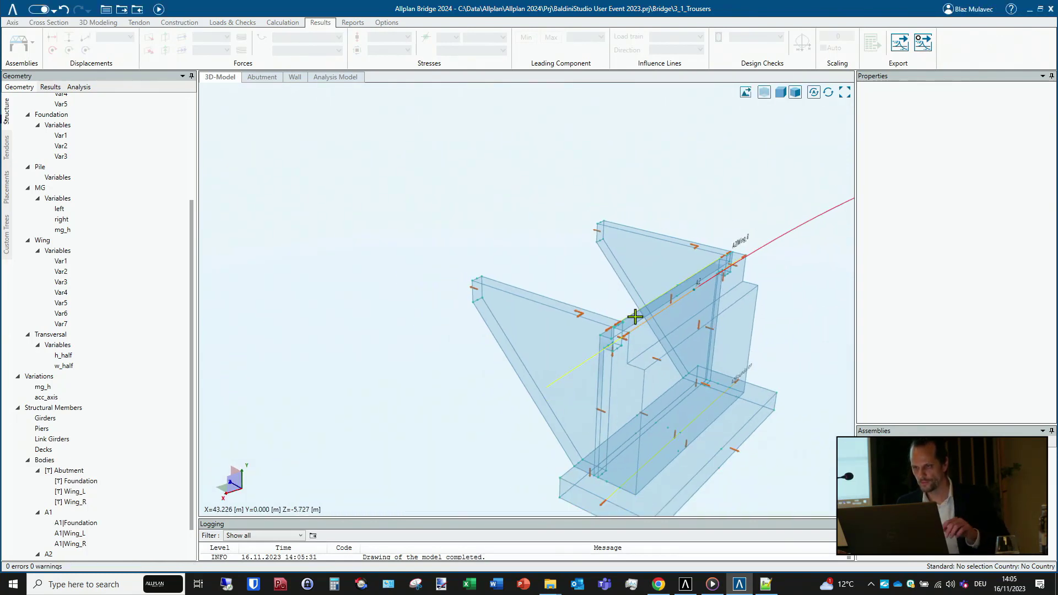
{"action": "left_click", "coordinate": [642, 312]}
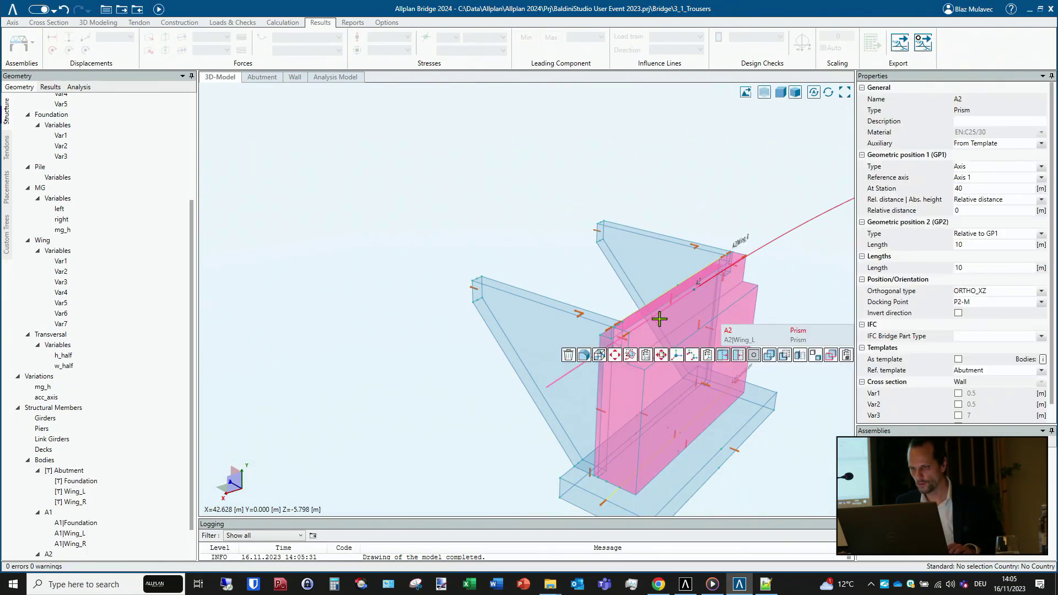
{"action": "left_click", "coordinate": [630, 357]}
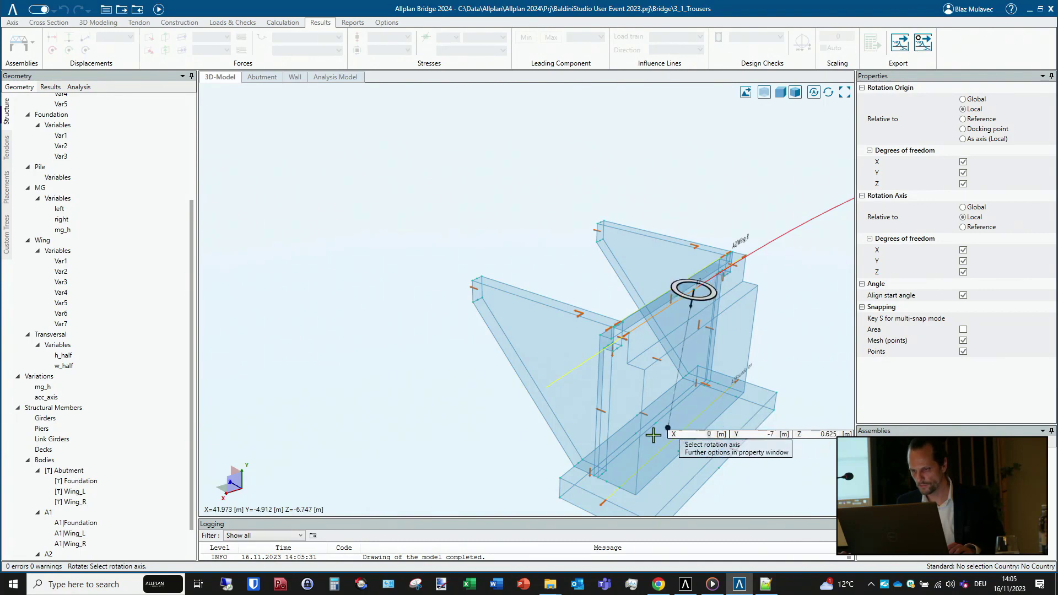
{"action": "middle_click_drag", "start_coordinate": [645, 430], "coordinate": [338, 342]}
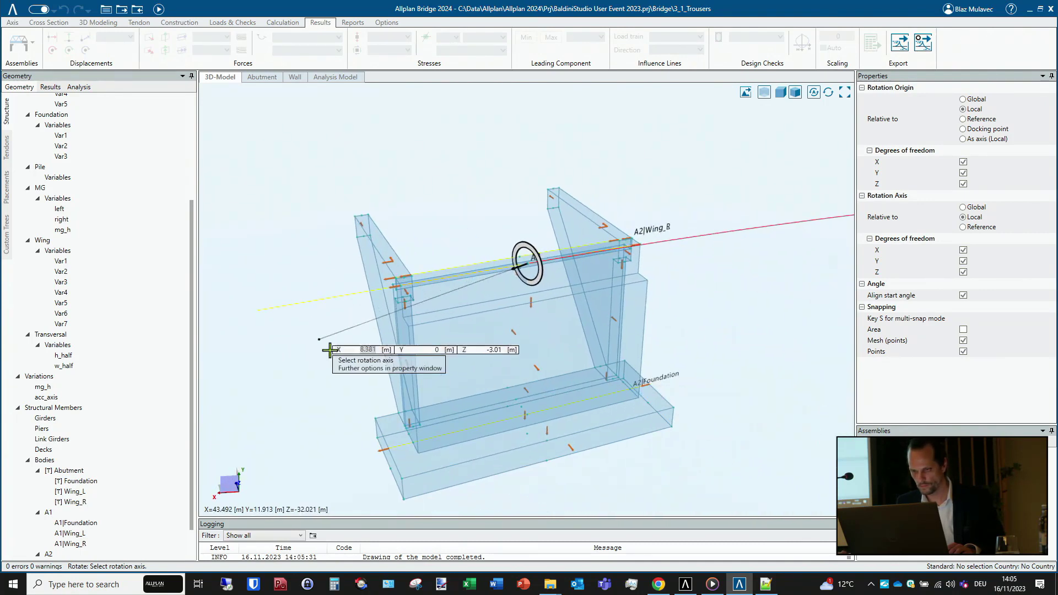
{"action": "left_click", "coordinate": [524, 416]}
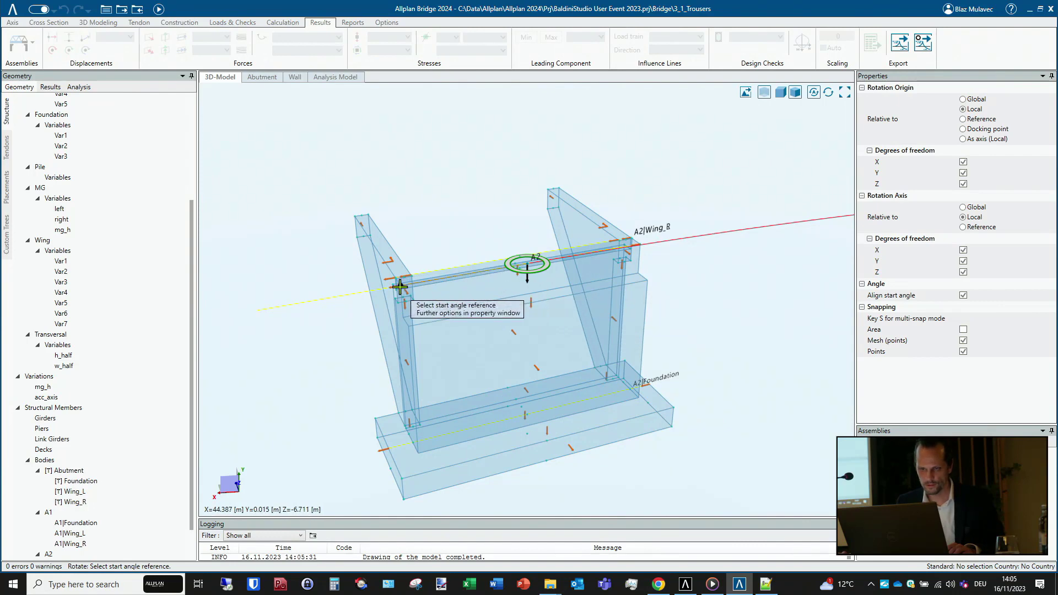
{"action": "middle_click_drag", "start_coordinate": [401, 286], "coordinate": [417, 291]}
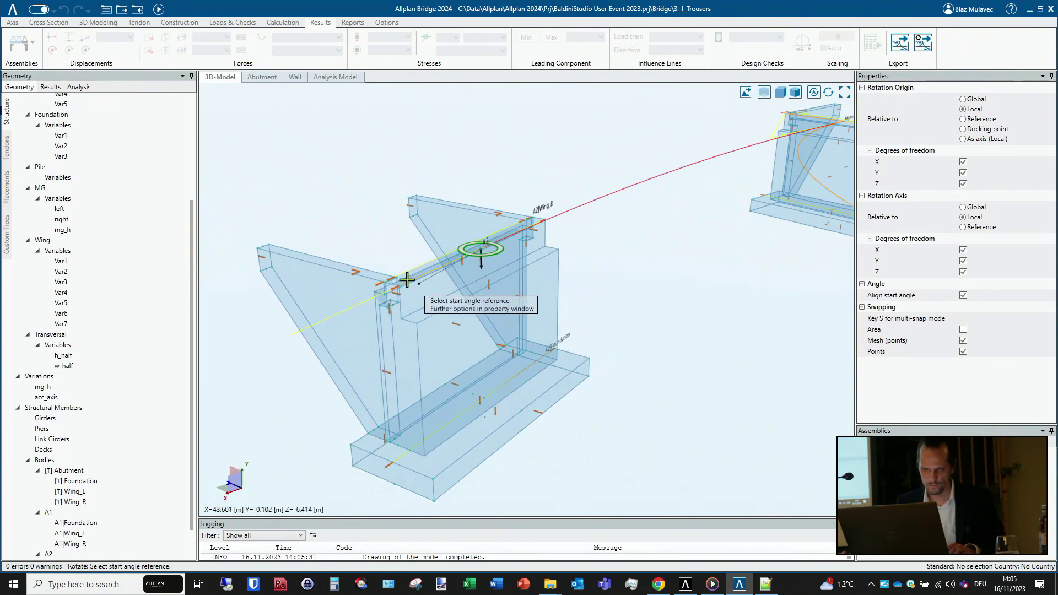
{"action": "left_click", "coordinate": [398, 286]}
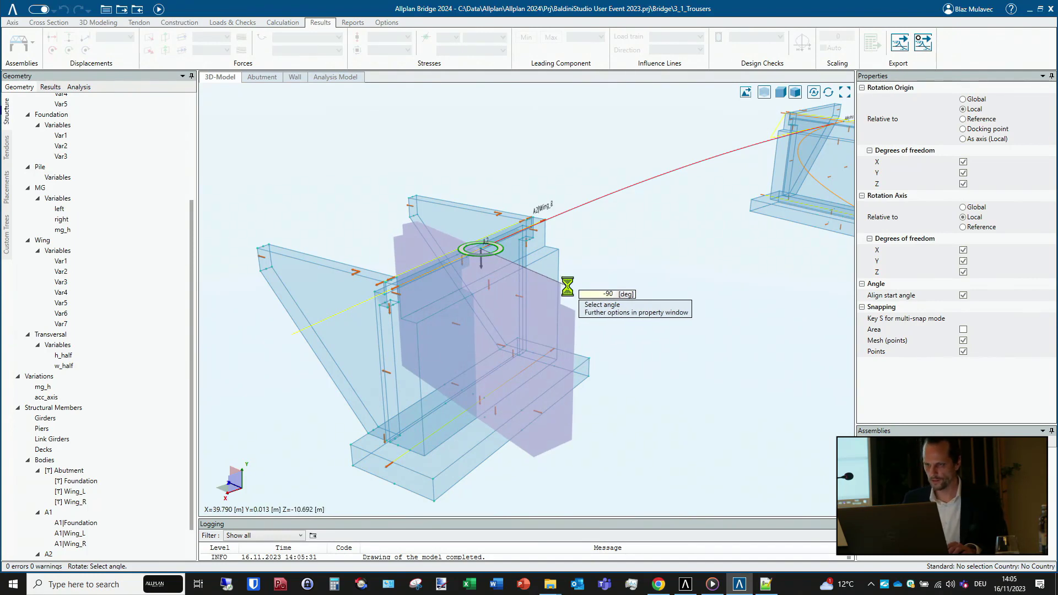
- Switch the model back to solid display and check the orientation of both abutments along Axis 1
{"action": "scroll", "coordinate": [681, 191], "scroll_direction": "down", "scroll_amount": 3}
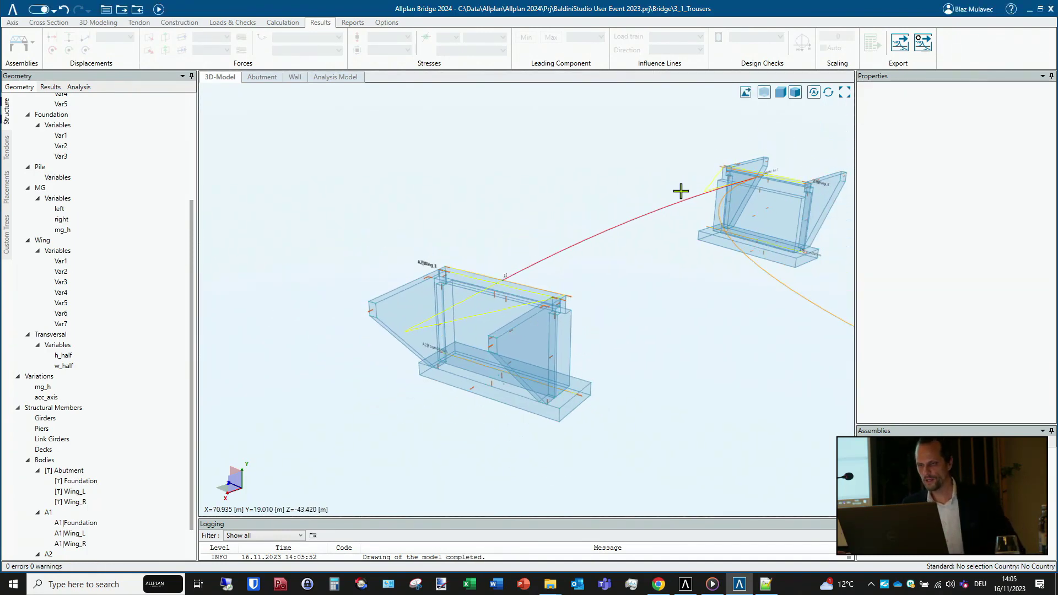
{"action": "left_click", "coordinate": [764, 92]}
{"action": "mouse_move", "coordinate": [737, 154]}
{"action": "middle_mouse_down"}
{"action": "mouse_move", "coordinate": [557, 391]}
{"action": "mouse_move", "coordinate": [560, 302]}
{"action": "mouse_move", "coordinate": [394, 279]}
{"action": "middle_mouse_up"}
{"action": "scroll", "coordinate": [393, 278], "scroll_direction": "down", "scroll_amount": 3}
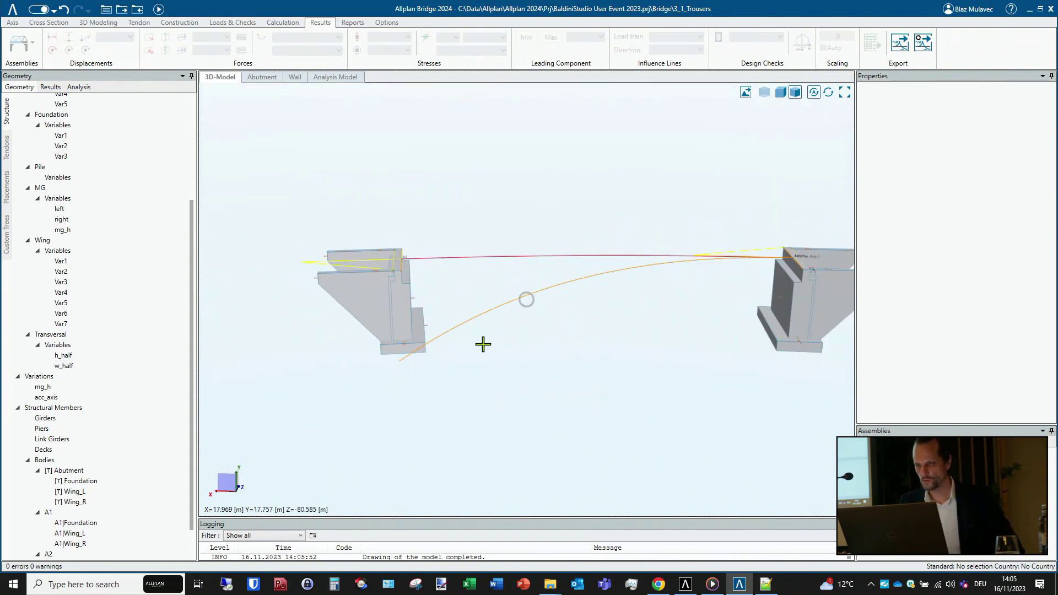
{"action": "middle_click_drag", "start_coordinate": [482, 345], "coordinate": [550, 353]}
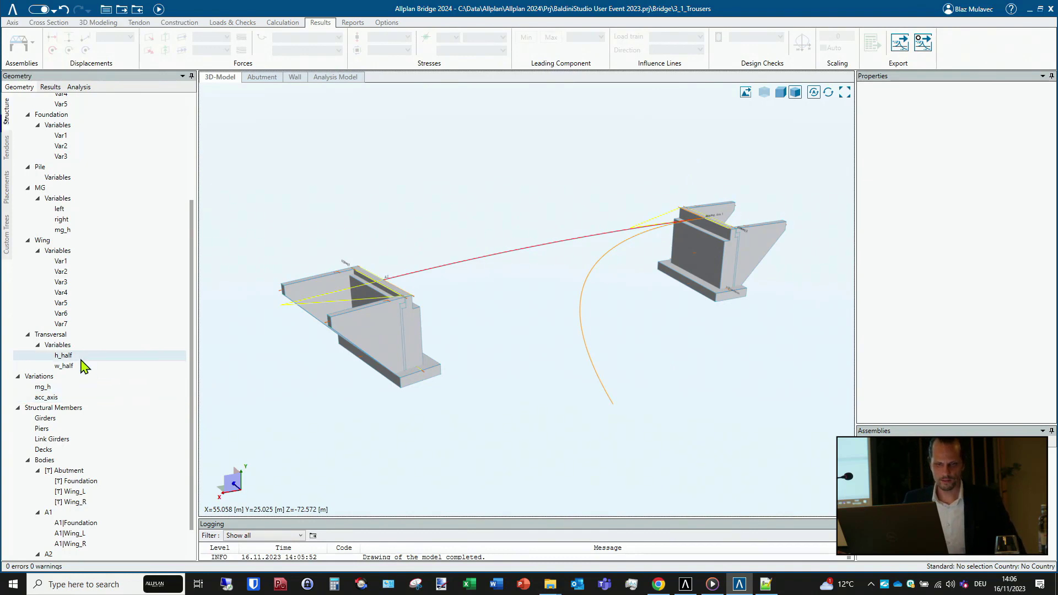
- Create a new girder on Axis 1, which links the two abutments, and assign it the MG cross section
{"action": "scroll", "coordinate": [81, 361], "scroll_direction": "down", "scroll_amount": 1}
{"action": "scroll", "coordinate": [81, 363], "scroll_direction": "down", "scroll_amount": 1}
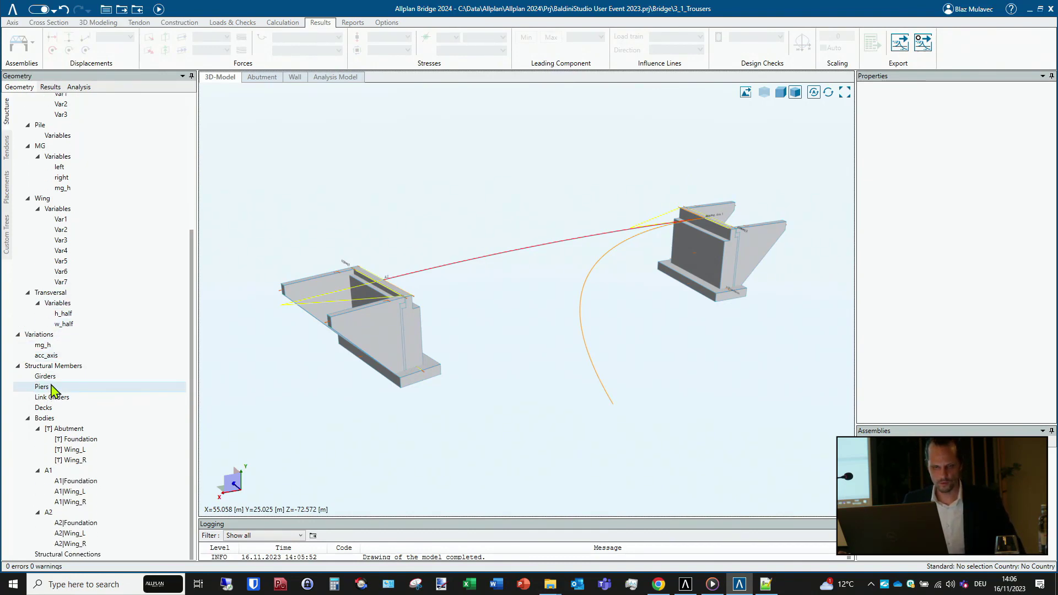
{"action": "right_click", "coordinate": [80, 379]}
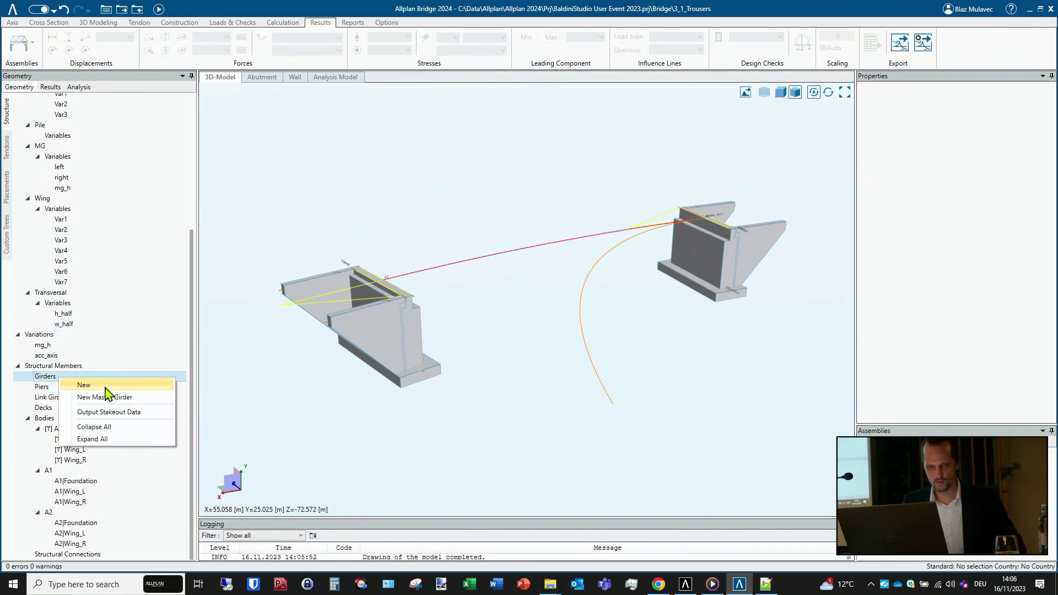
{"action": "left_click", "coordinate": [105, 387]}
{"action": "key", "text": "Return"}
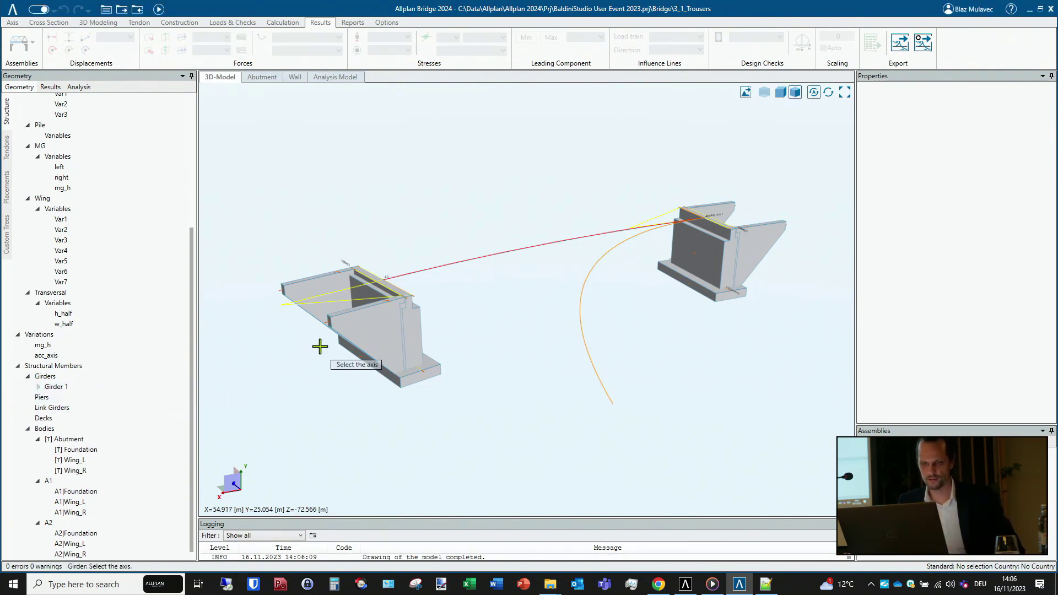
{"action": "scroll", "coordinate": [82, 231], "scroll_direction": "up", "scroll_amount": 2}
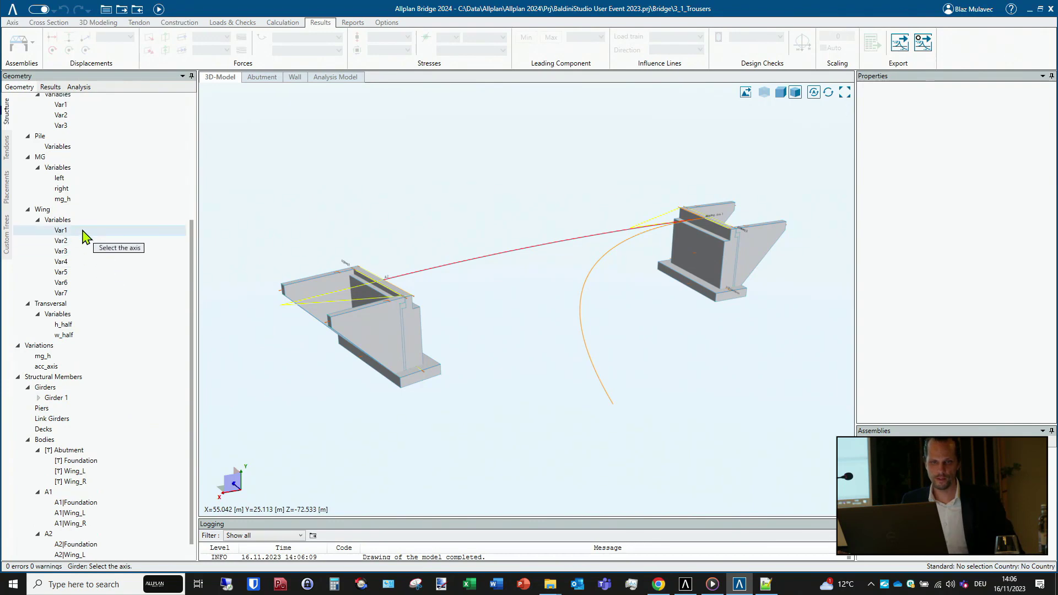
{"action": "scroll", "coordinate": [82, 234], "scroll_direction": "up", "scroll_amount": 3}
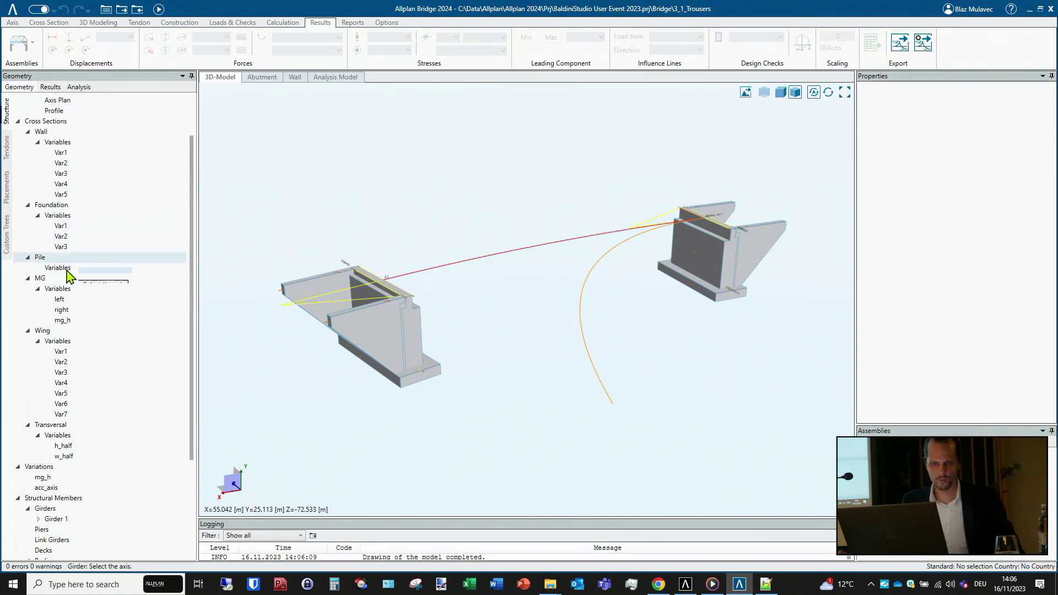
{"action": "left_click", "coordinate": [54, 283]}
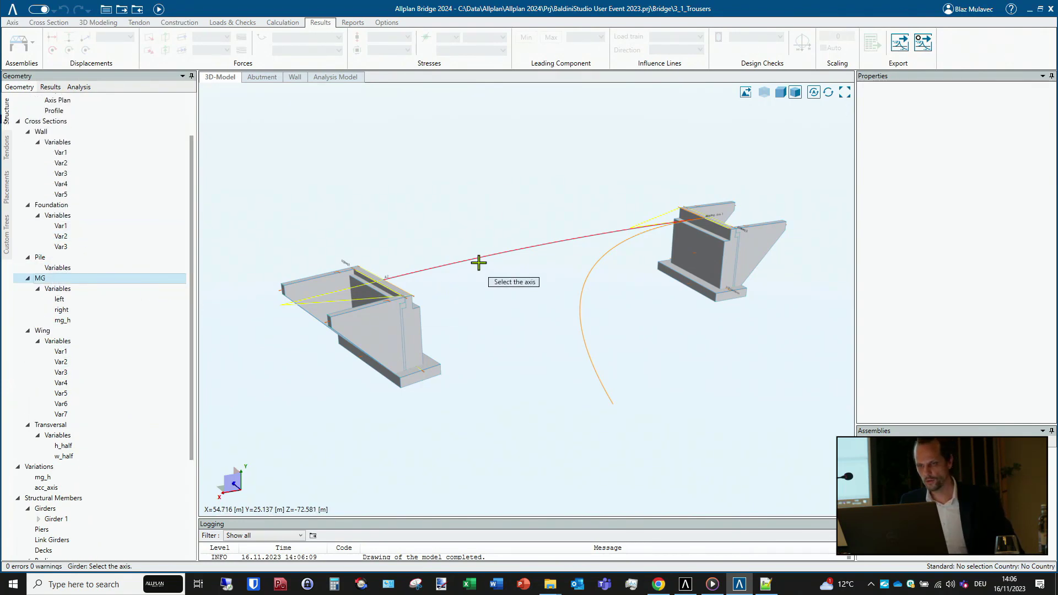
{"action": "left_click", "coordinate": [490, 258]}
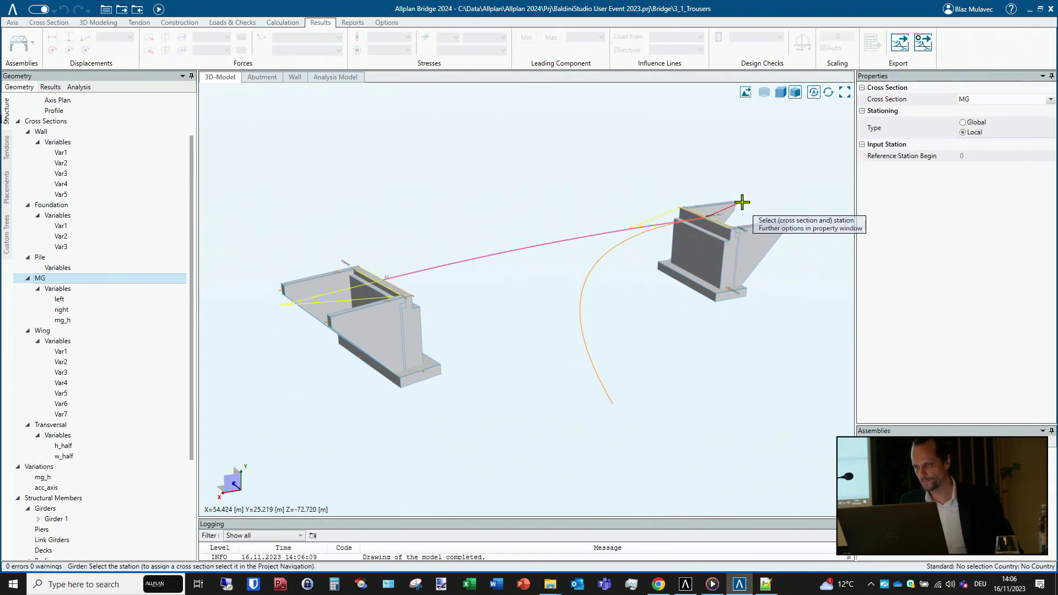
- Station the Axis 1 girder as a beam from local station 0 to 40 m, subdivided in 1 m steps
{"action": "left_click", "coordinate": [742, 203]}
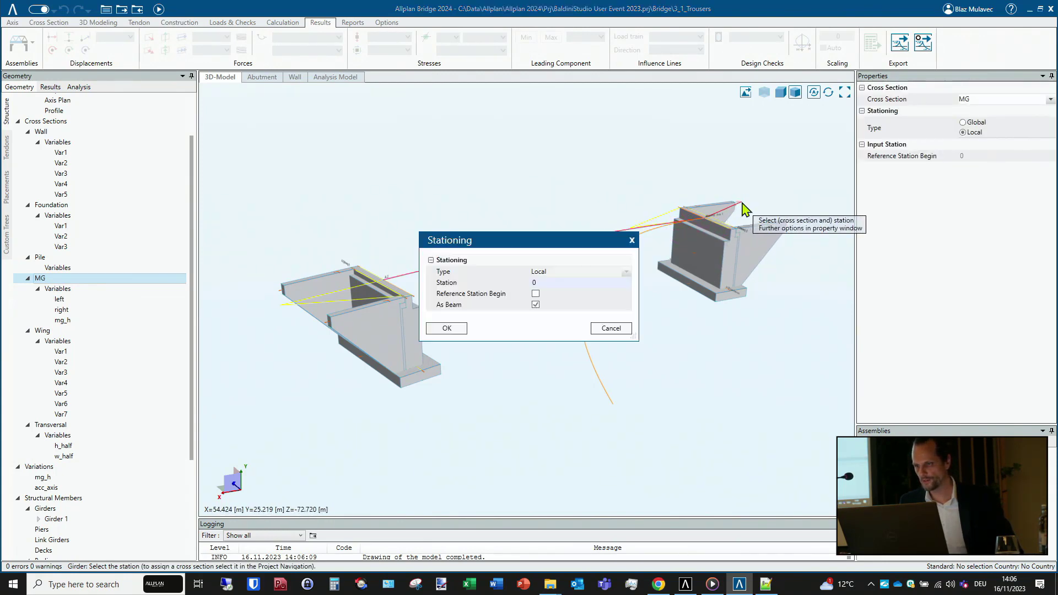
{"action": "left_click", "coordinate": [465, 330]}
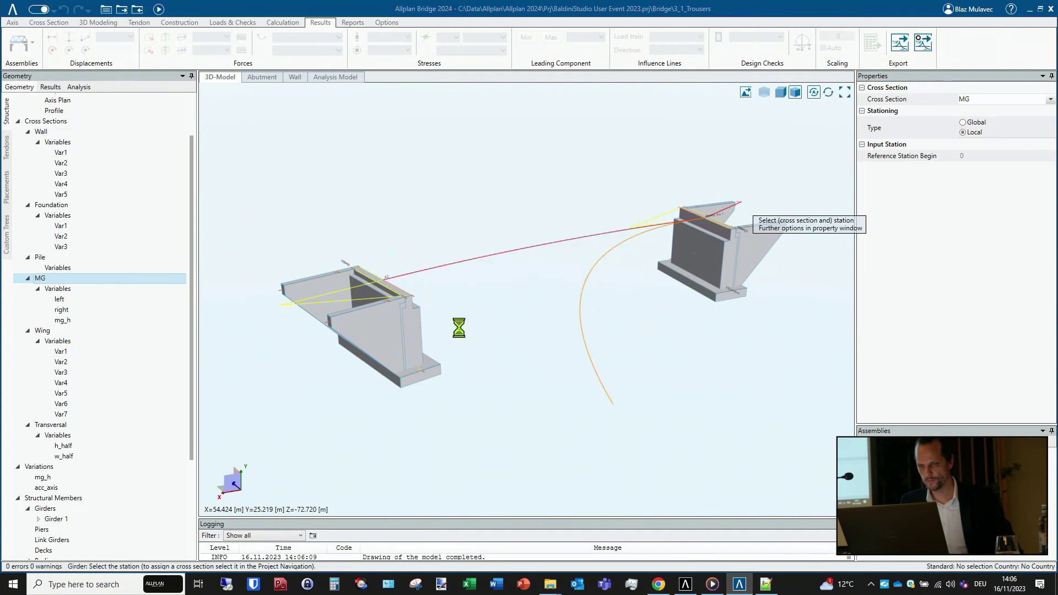
{"action": "left_click", "coordinate": [330, 311]}
{"action": "left_click", "coordinate": [544, 349]}
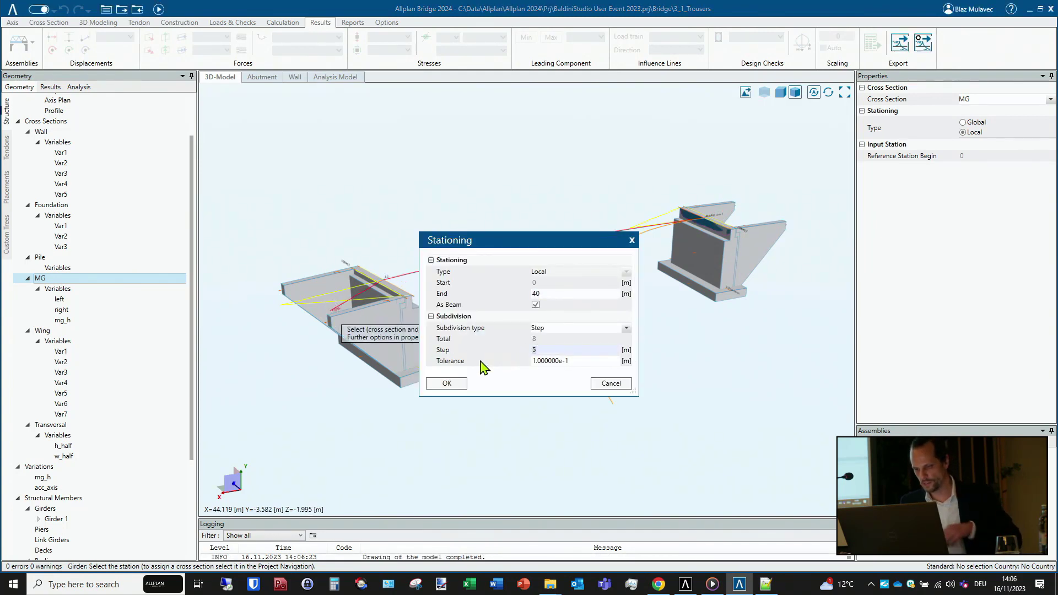
{"action": "type", "text": "1"}
{"action": "left_click", "coordinate": [447, 383]}
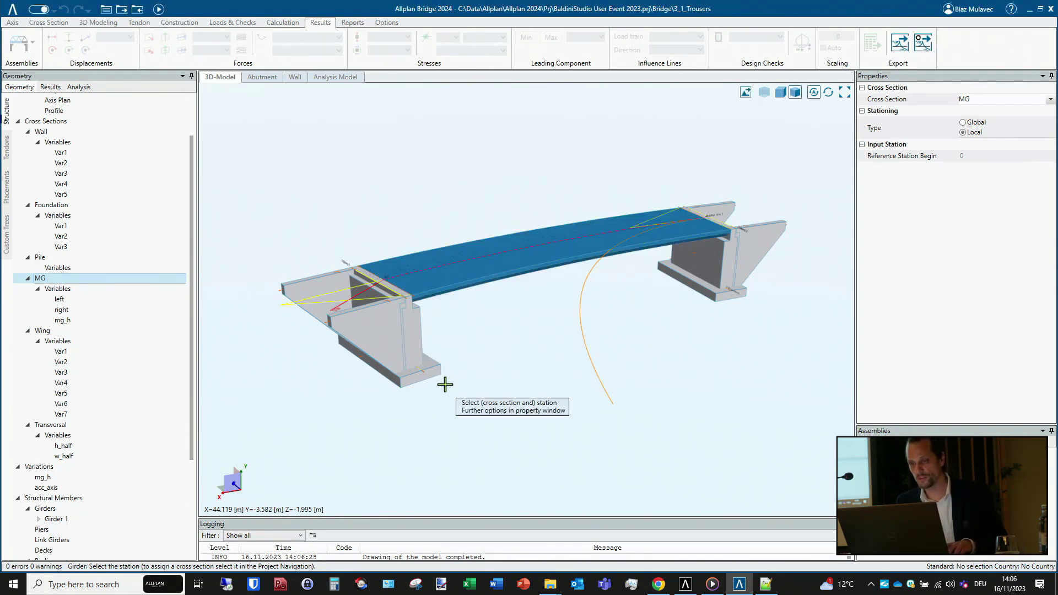
{"action": "middle_click_drag", "start_coordinate": [546, 286], "coordinate": [474, 293]}
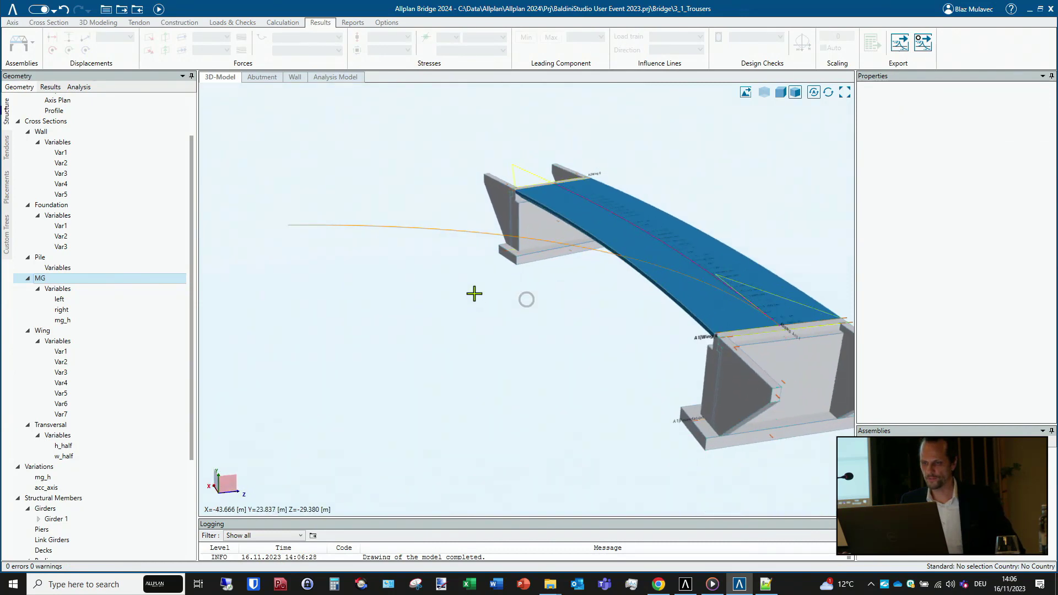
- Create a second girder on the curved axis that branches off at abutment A1, using the MG cross section
{"action": "scroll", "coordinate": [147, 288], "scroll_direction": "down", "scroll_amount": 4}
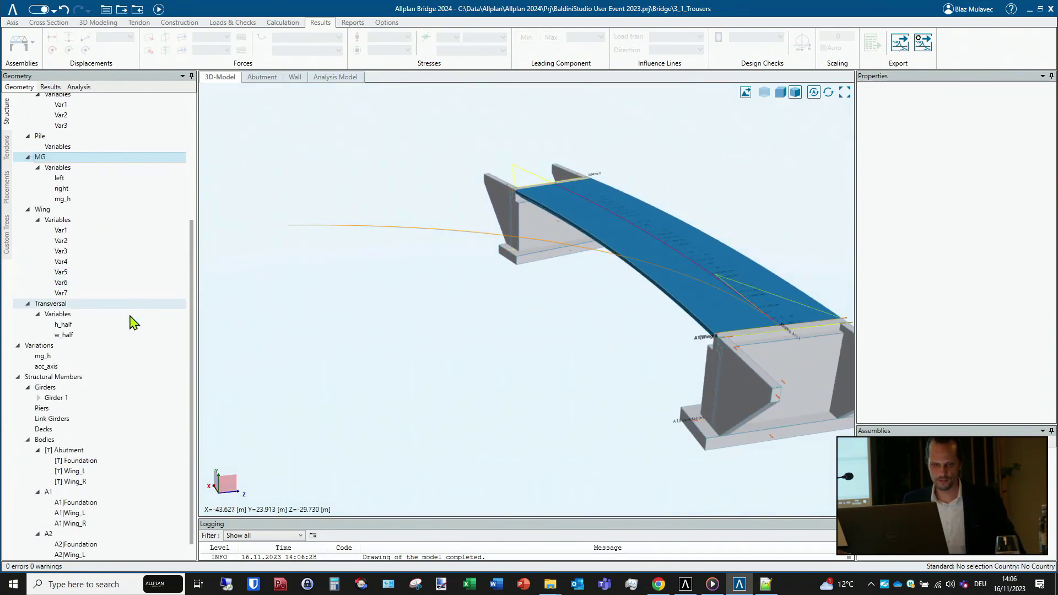
{"action": "right_click", "coordinate": [78, 390]}
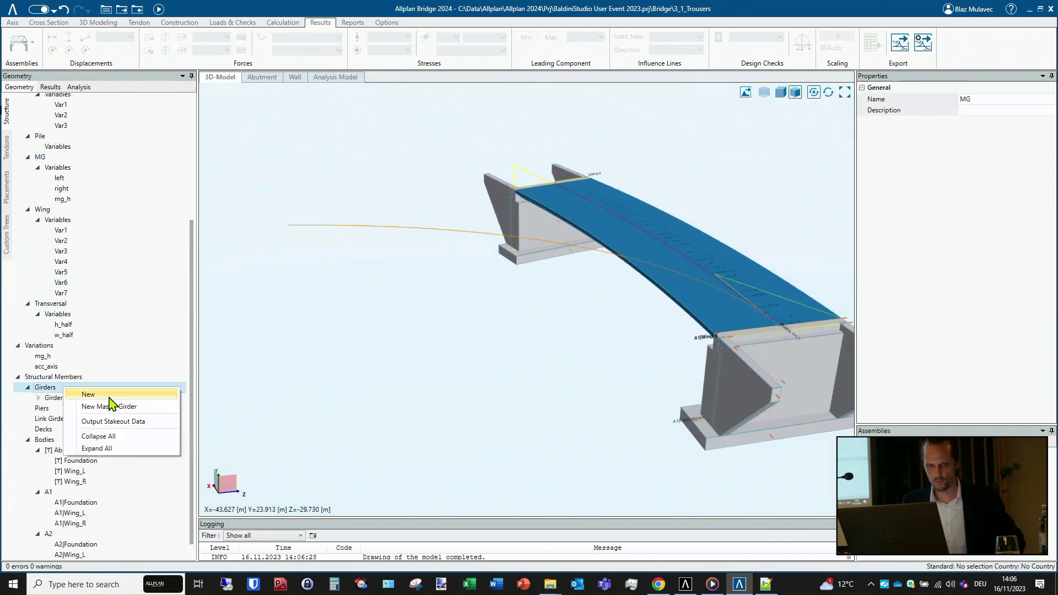
{"action": "left_click", "coordinate": [113, 403]}
{"action": "key", "text": "Return"}
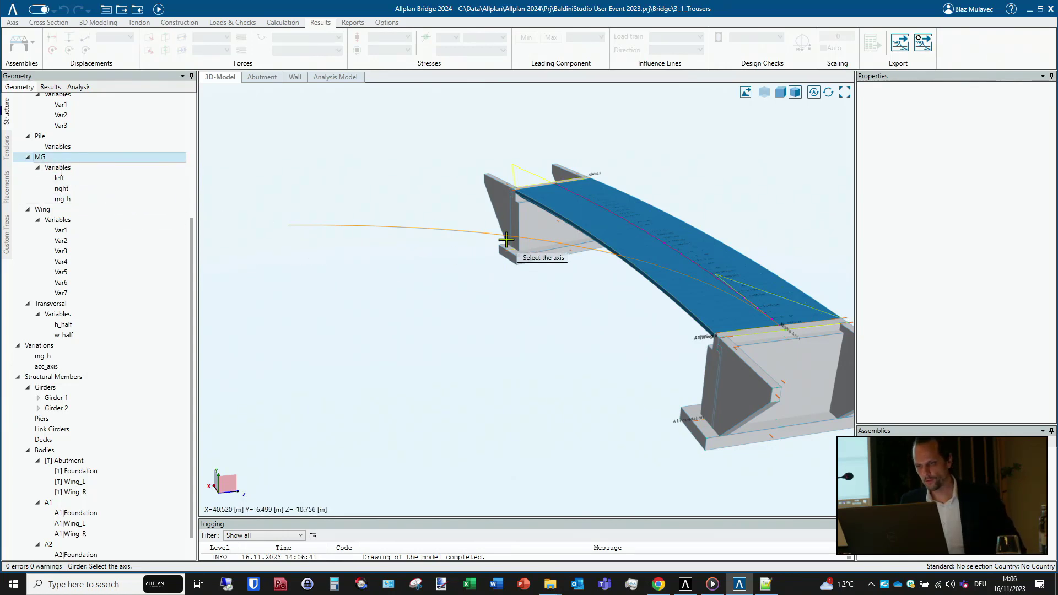
{"action": "left_click", "coordinate": [488, 232]}
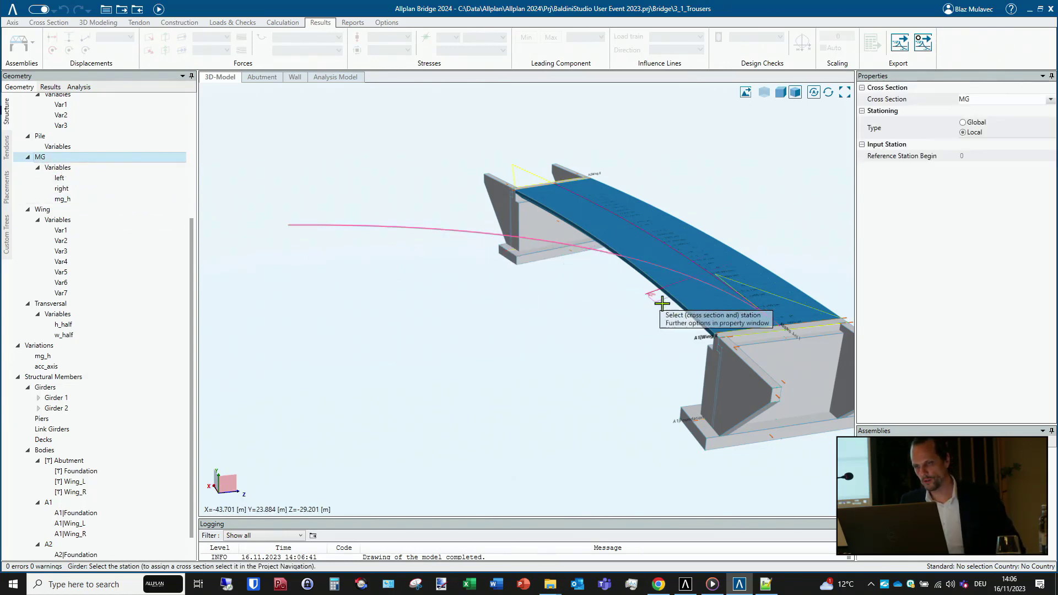
- Station the curved girder as a beam from local station 0 to 40 m, subdivided in 1 m steps
{"action": "left_click", "coordinate": [789, 395]}
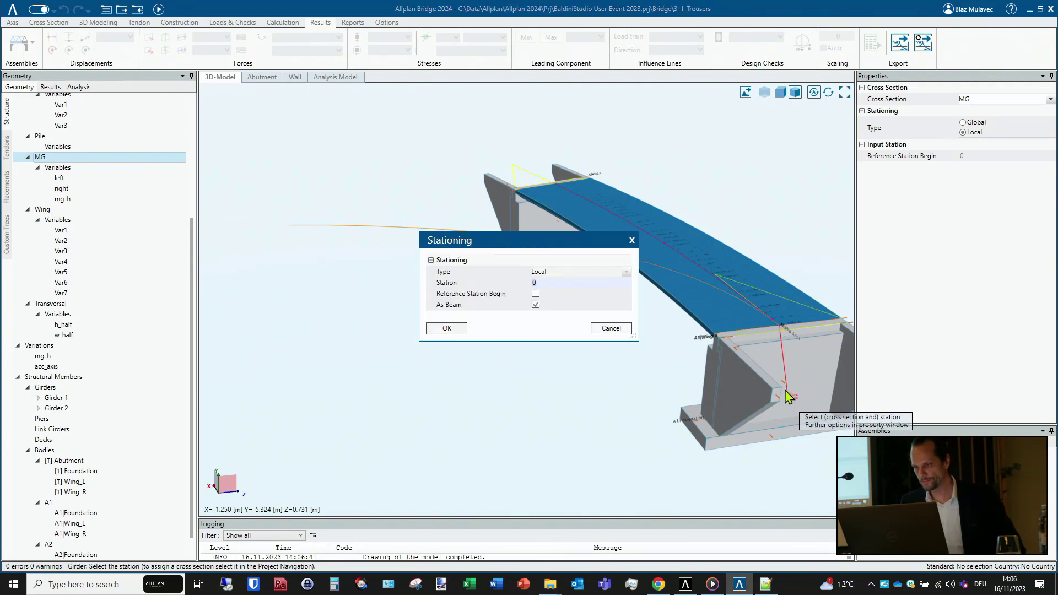
{"action": "left_click", "coordinate": [446, 328]}
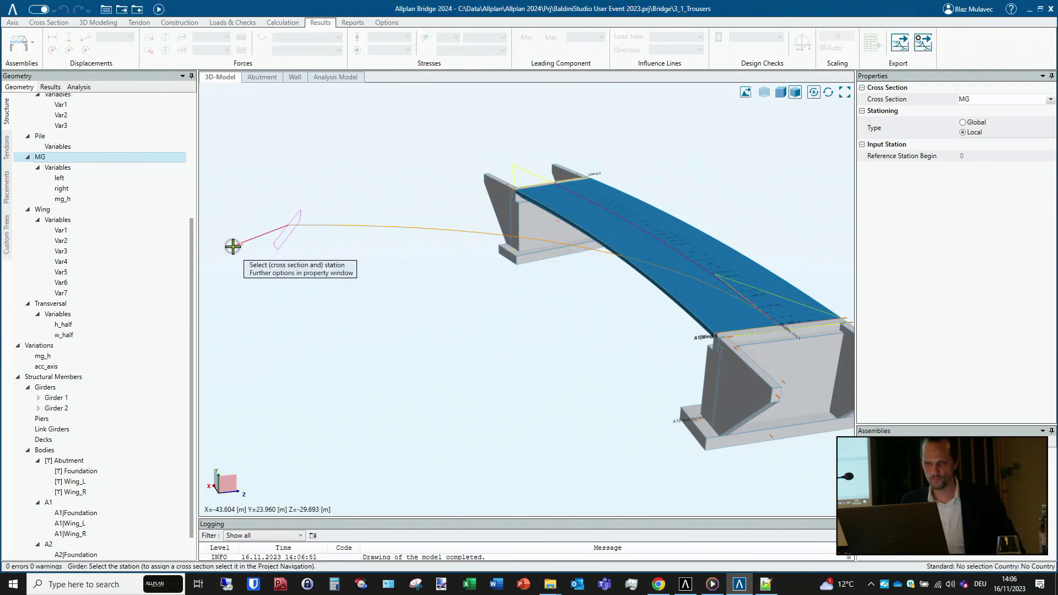
{"action": "left_click", "coordinate": [233, 246]}
{"action": "left_click", "coordinate": [555, 351]}
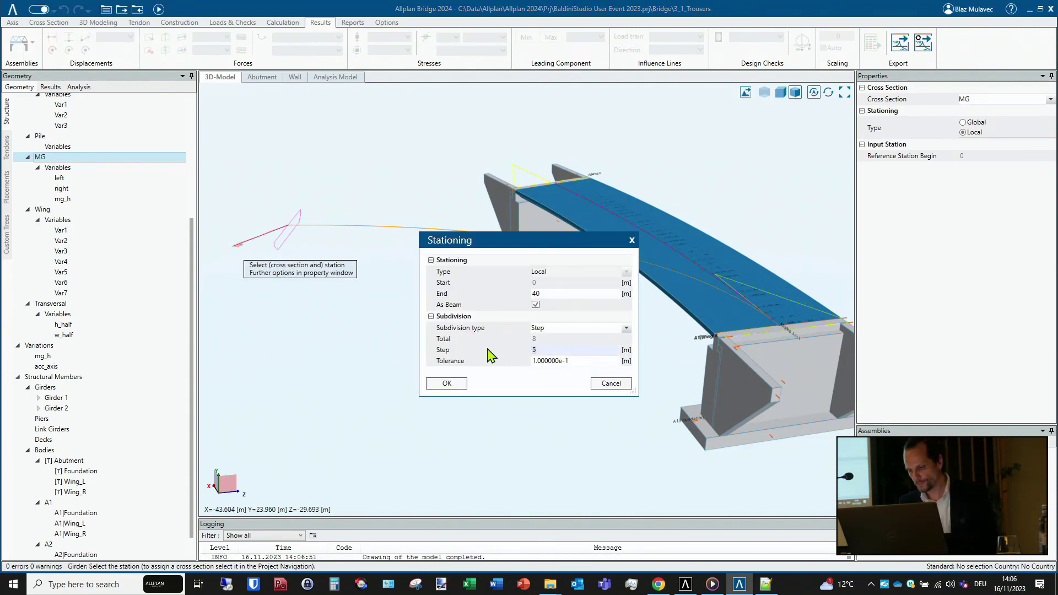
{"action": "type", "text": "1"}
{"action": "left_click", "coordinate": [447, 384]}
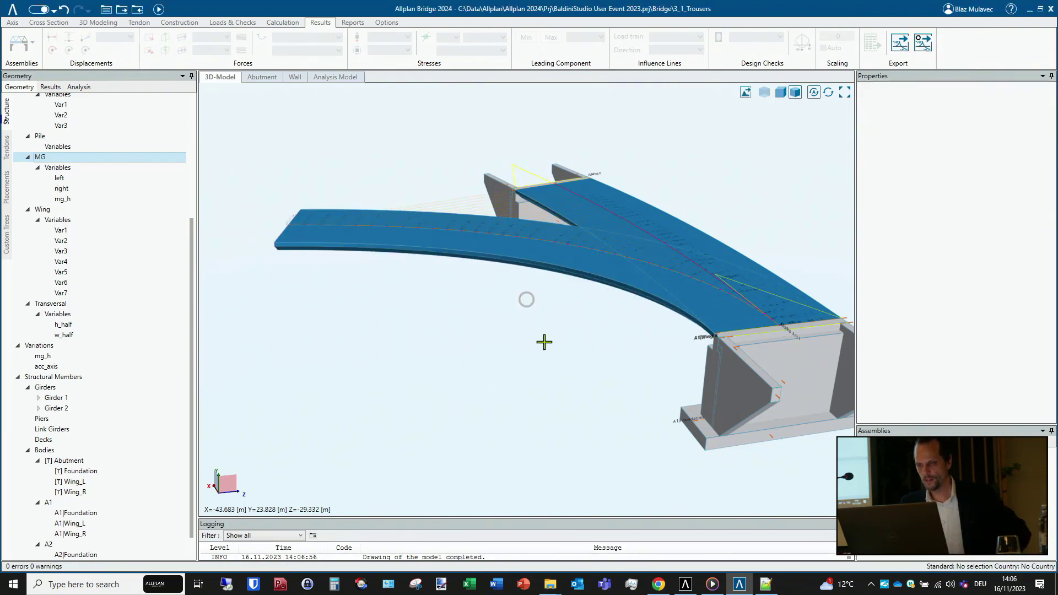
- Examine from several angles how the straight and curved girders overlap and fork between the abutments
{"action": "mouse_move", "coordinate": [544, 343]}
{"action": "middle_mouse_down"}
{"action": "mouse_move", "coordinate": [651, 292]}
{"action": "mouse_move", "coordinate": [628, 281]}
{"action": "mouse_move", "coordinate": [612, 284]}
{"action": "mouse_move", "coordinate": [637, 341]}
{"action": "mouse_move", "coordinate": [625, 345]}
{"action": "middle_mouse_up"}
{"action": "scroll", "coordinate": [496, 318], "scroll_direction": "up", "scroll_amount": 2}
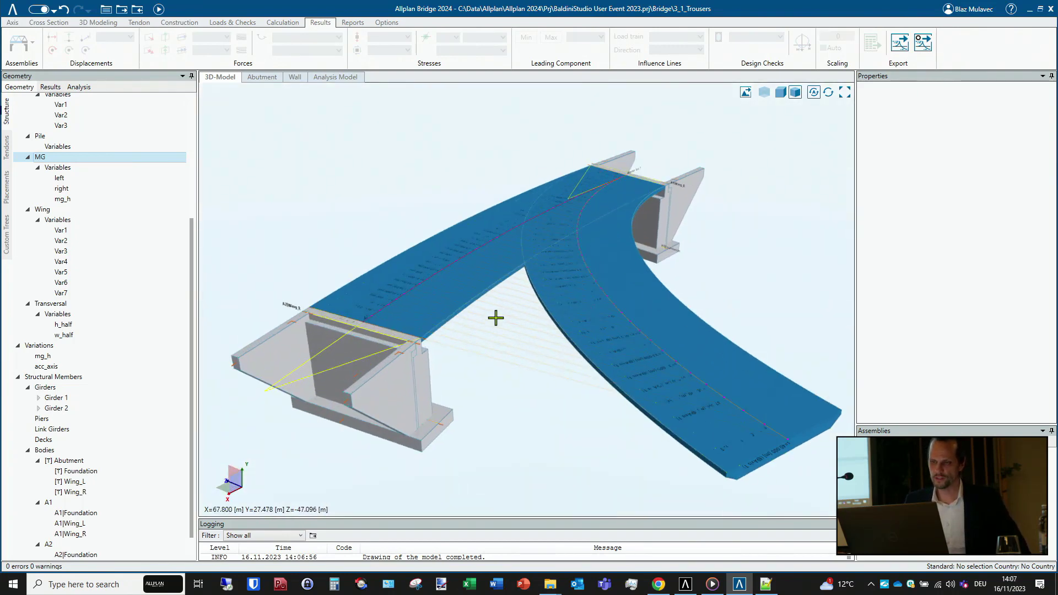
{"action": "mouse_move", "coordinate": [494, 317]}
{"action": "middle_mouse_down"}
{"action": "mouse_move", "coordinate": [539, 243]}
{"action": "mouse_move", "coordinate": [556, 241]}
{"action": "mouse_move", "coordinate": [527, 284]}
{"action": "mouse_move", "coordinate": [515, 260]}
{"action": "mouse_move", "coordinate": [534, 338]}
{"action": "mouse_move", "coordinate": [518, 300]}
{"action": "middle_mouse_up"}
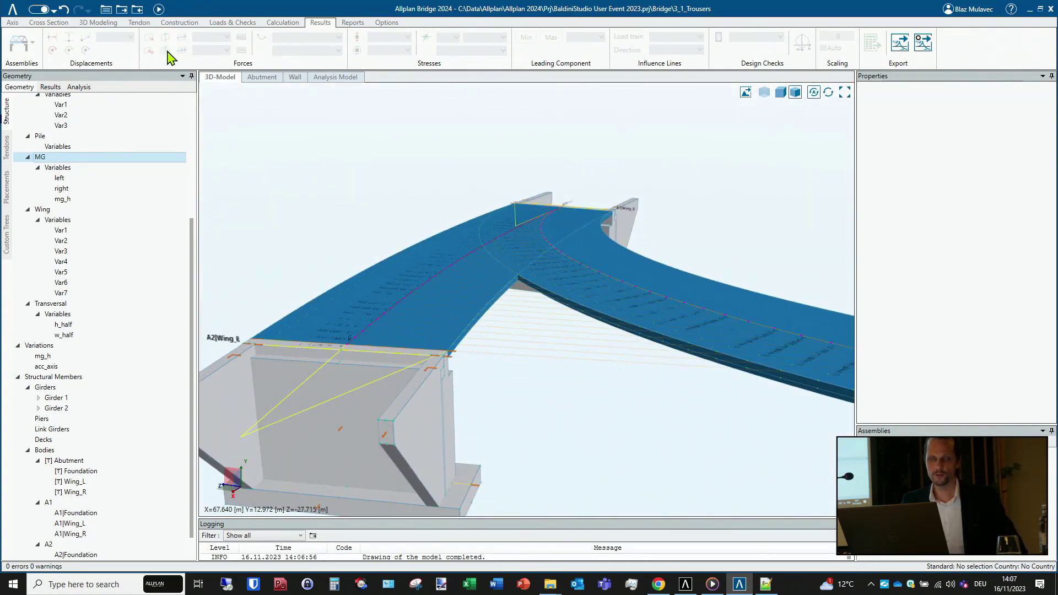
{"action": "mouse_move", "coordinate": [461, 287]}
{"action": "middle_mouse_down"}
{"action": "mouse_move", "coordinate": [456, 298]}
{"action": "mouse_move", "coordinate": [459, 255]}
{"action": "middle_mouse_up"}
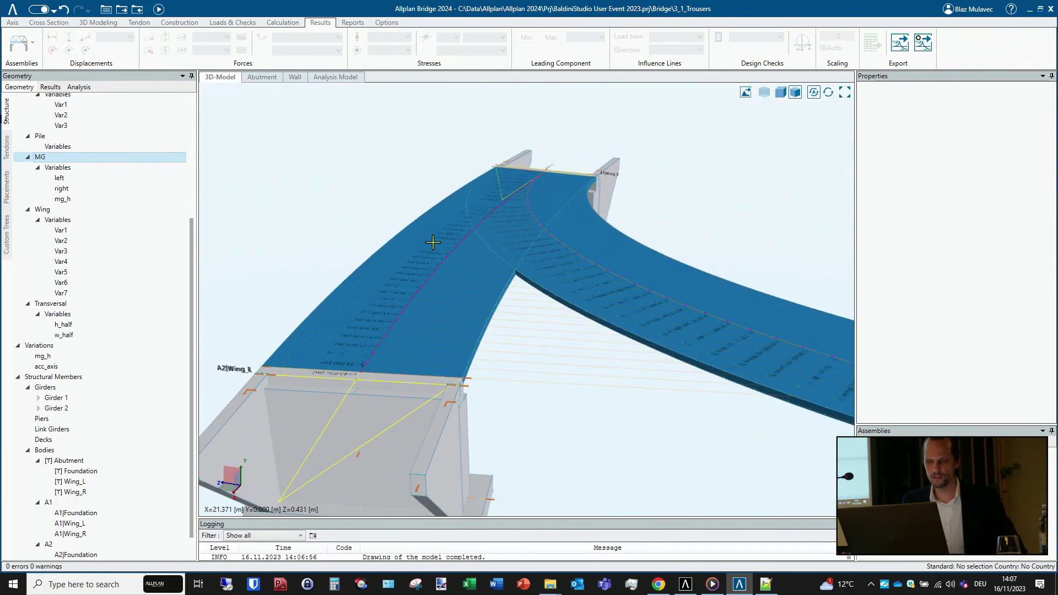
{"action": "scroll", "coordinate": [319, 298], "scroll_direction": "down", "scroll_amount": 3}
{"action": "scroll", "coordinate": [91, 384], "scroll_direction": "down", "scroll_amount": 1}
- Create an extraction body from the straight girder on Axis 1, covering the whole range between its first and last station
{"action": "scroll", "coordinate": [91, 384], "scroll_direction": "down", "scroll_amount": 1}
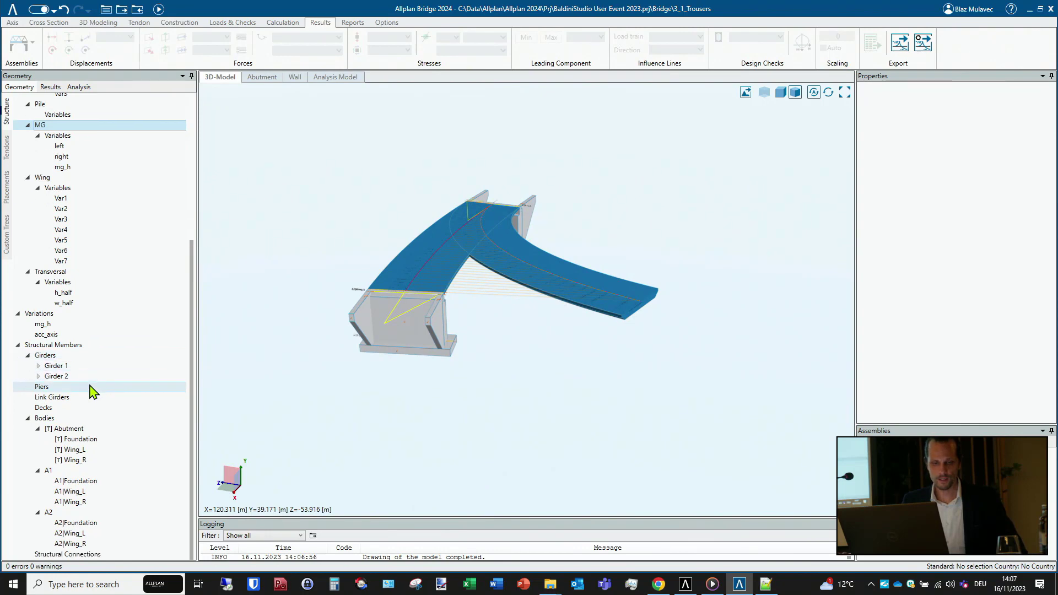
{"action": "left_click", "coordinate": [68, 419]}
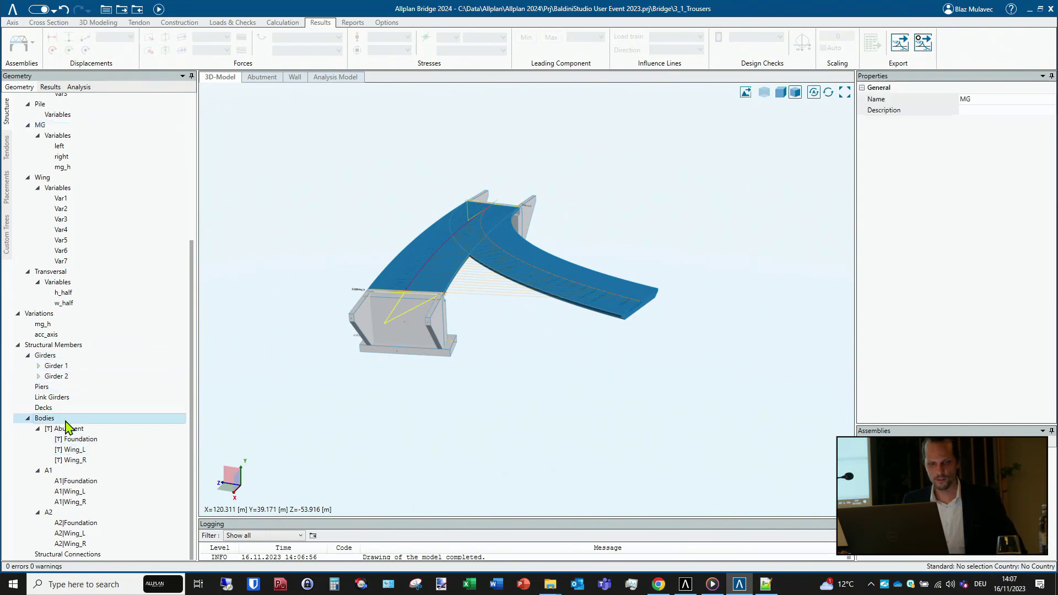
{"action": "right_click", "coordinate": [66, 420]}
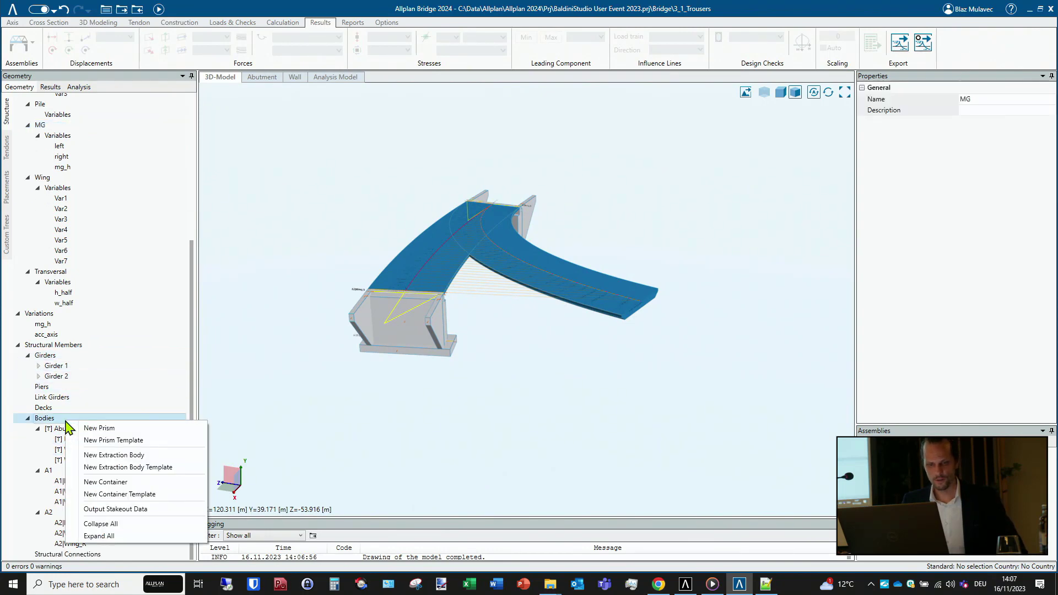
{"action": "left_click", "coordinate": [121, 455]}
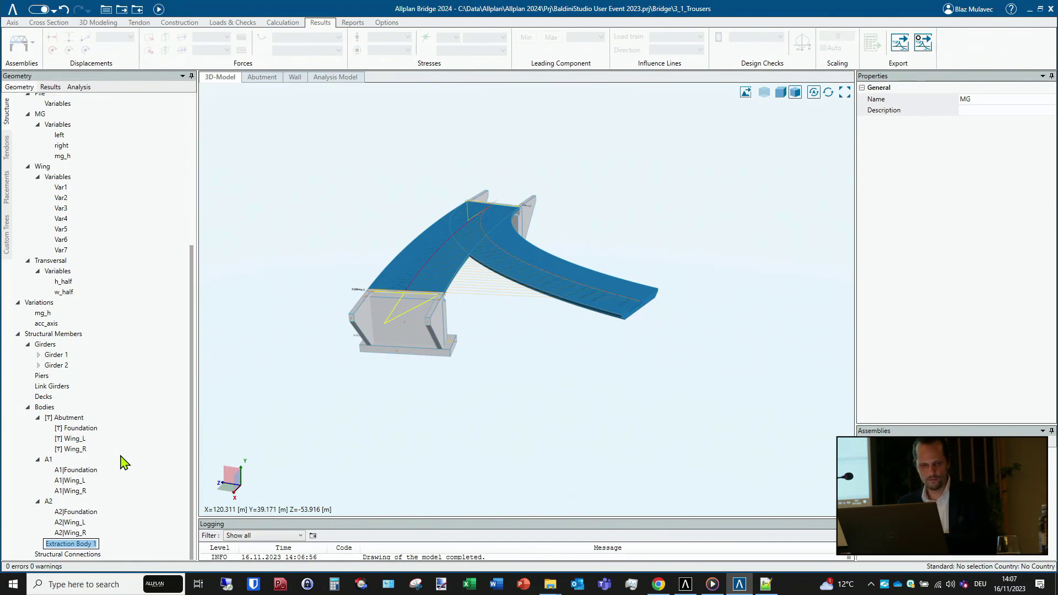
{"action": "key", "text": "Return"}
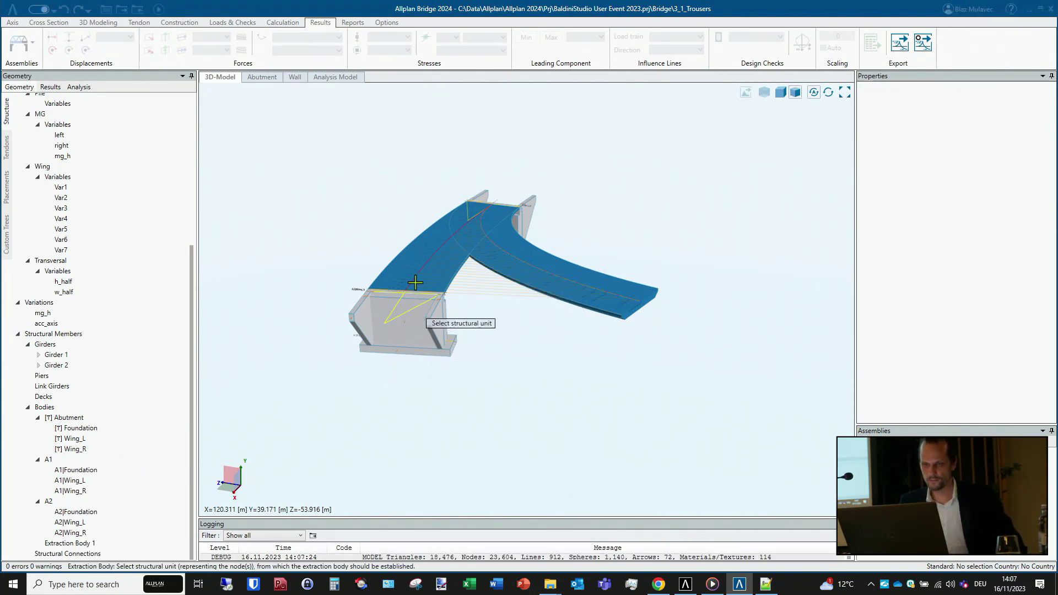
{"action": "left_click", "coordinate": [431, 274]}
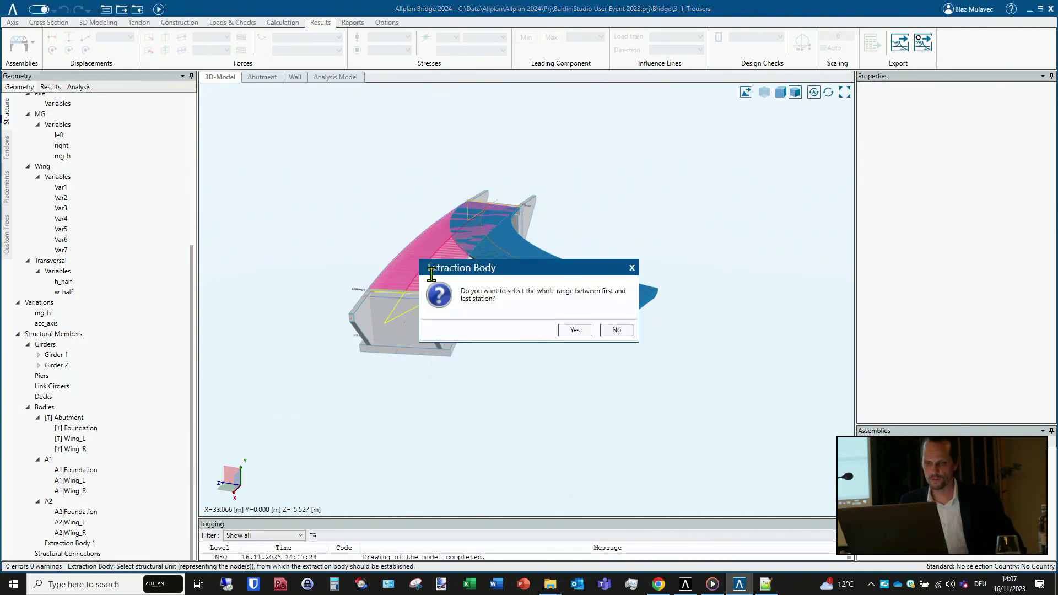
{"action": "left_click", "coordinate": [573, 329]}
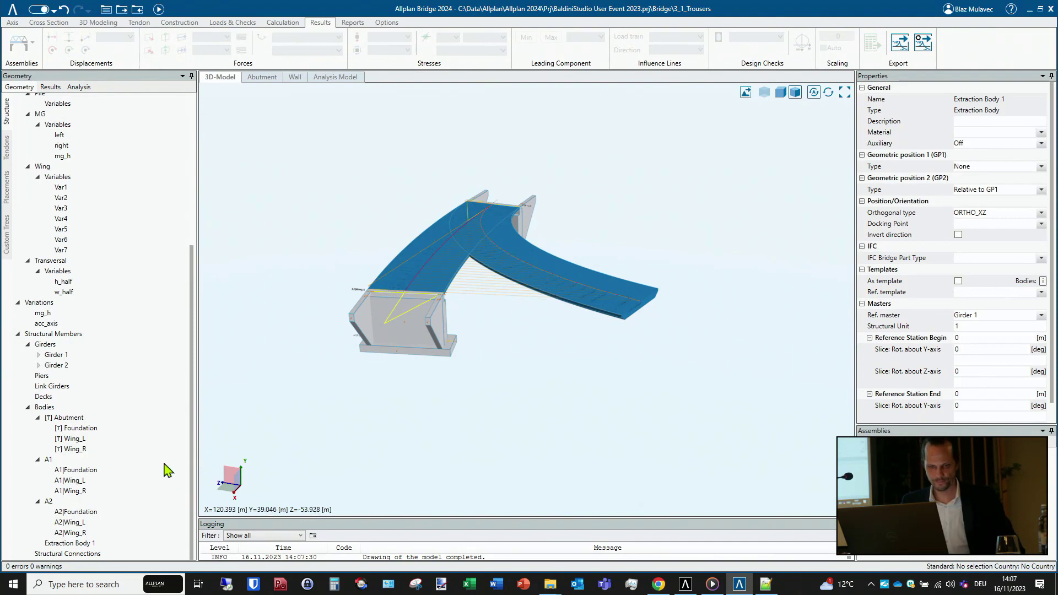
- Create another extraction body from the curved girder, covering the whole range between its first and last station
{"action": "right_click", "coordinate": [69, 408]}
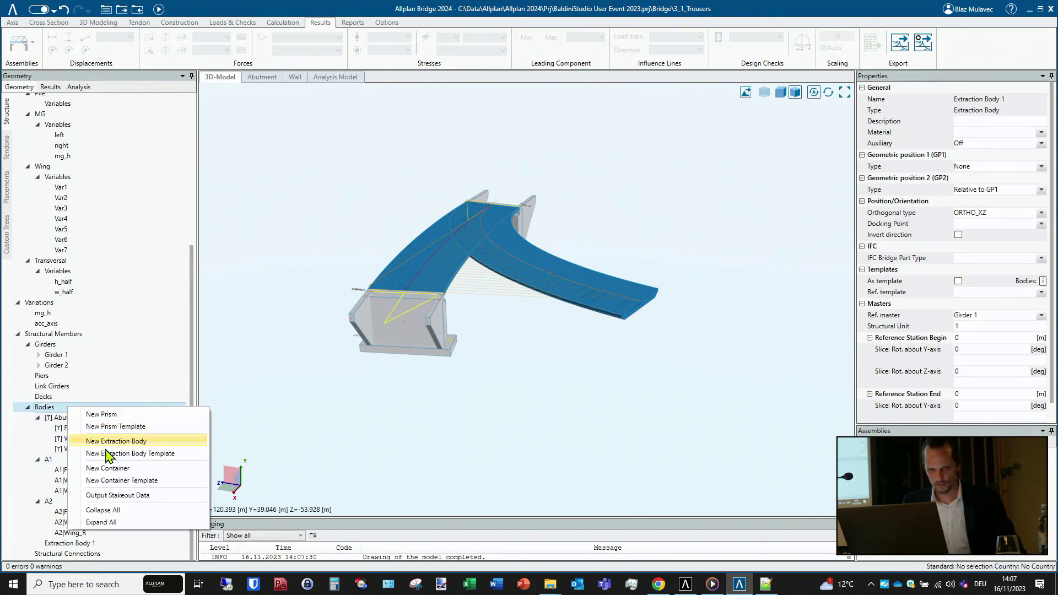
{"action": "left_click", "coordinate": [133, 441]}
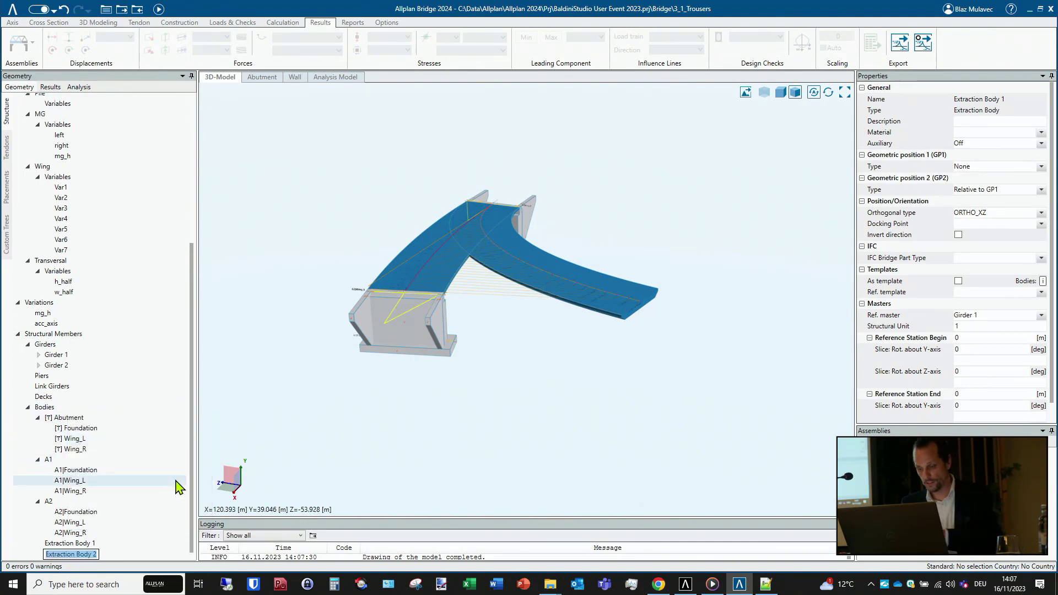
{"action": "key", "text": "Return"}
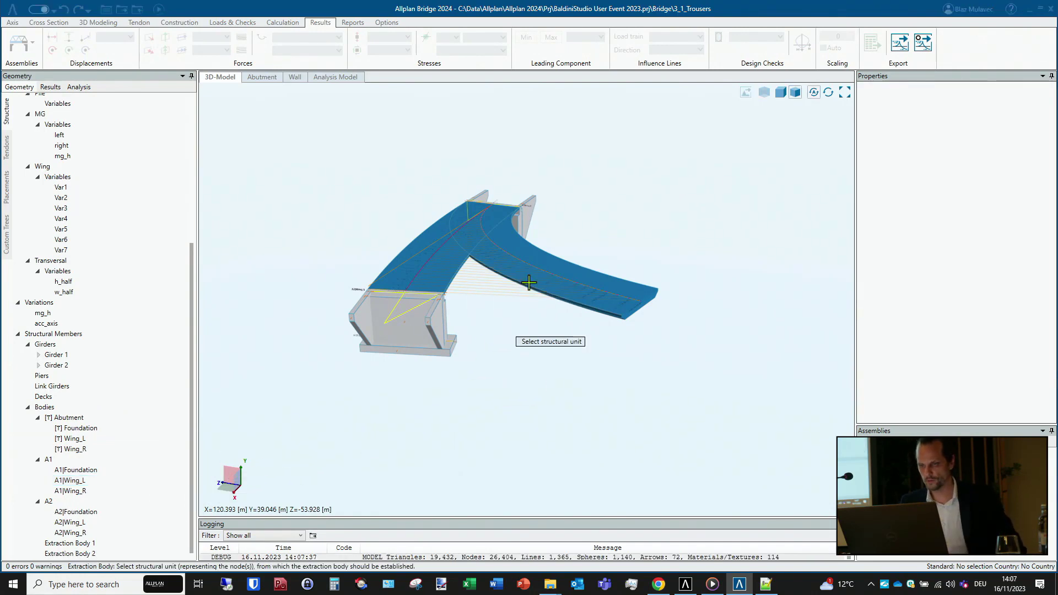
{"action": "left_click", "coordinate": [532, 278]}
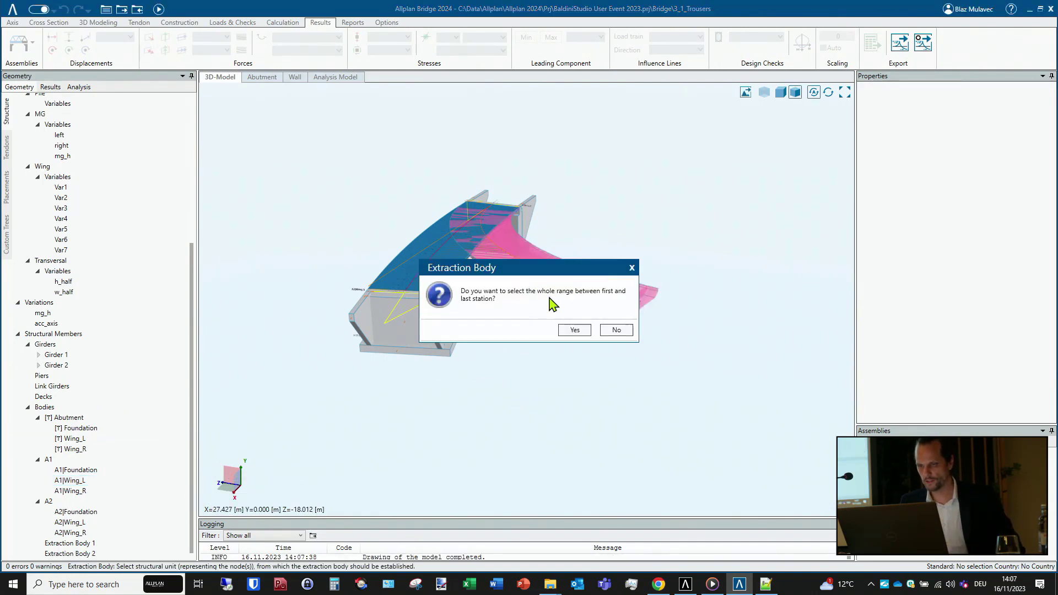
{"action": "left_click", "coordinate": [574, 330]}
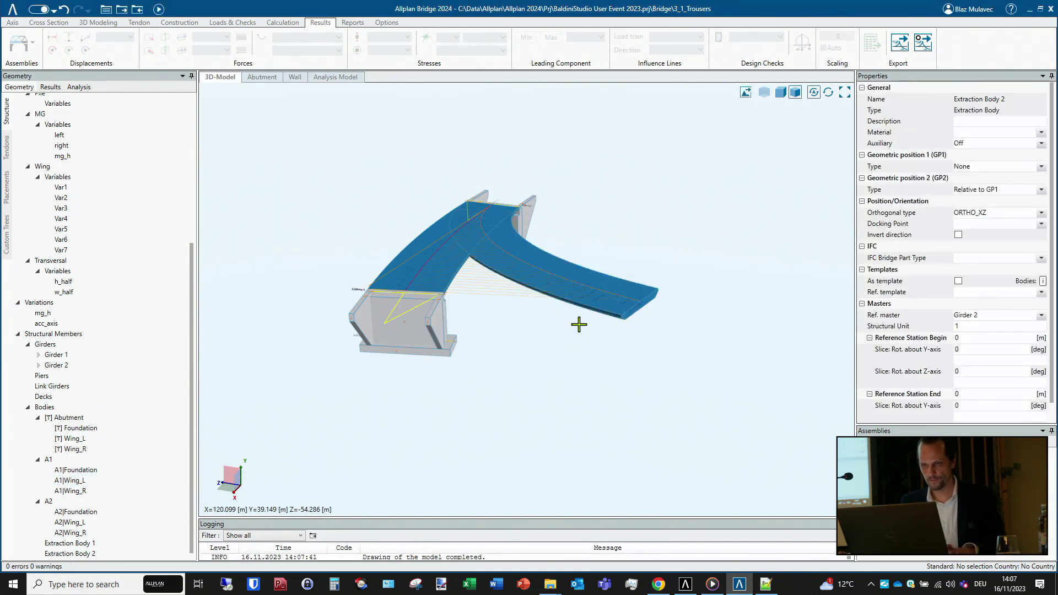
- Unite the straight girder's extraction body with the curved girder's extraction body, using the straight one as the main body
{"action": "left_click", "coordinate": [87, 554]}
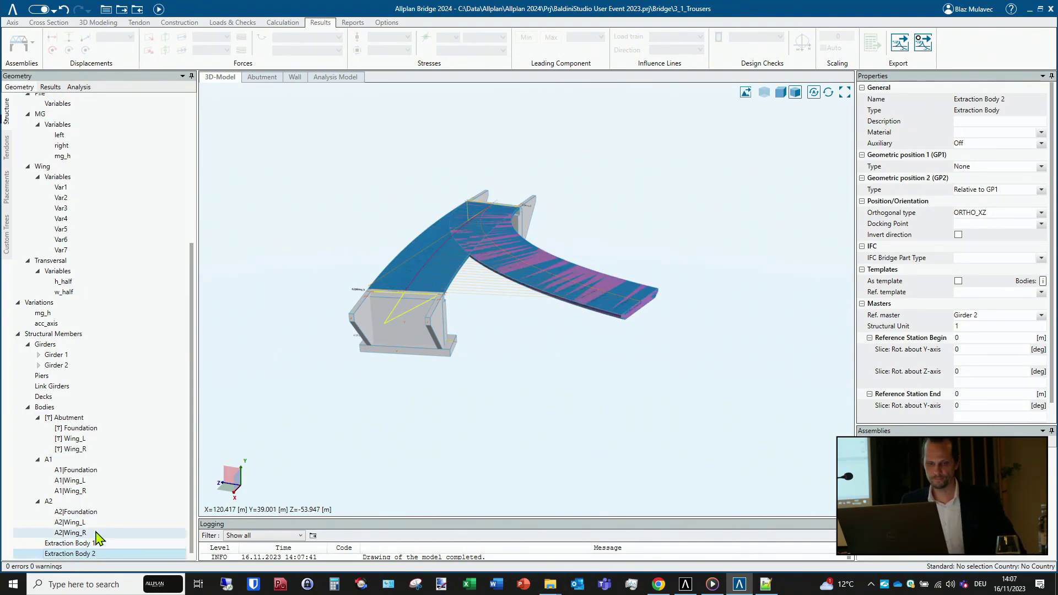
{"action": "left_click", "coordinate": [95, 22]}
{"action": "left_click", "coordinate": [409, 43]}
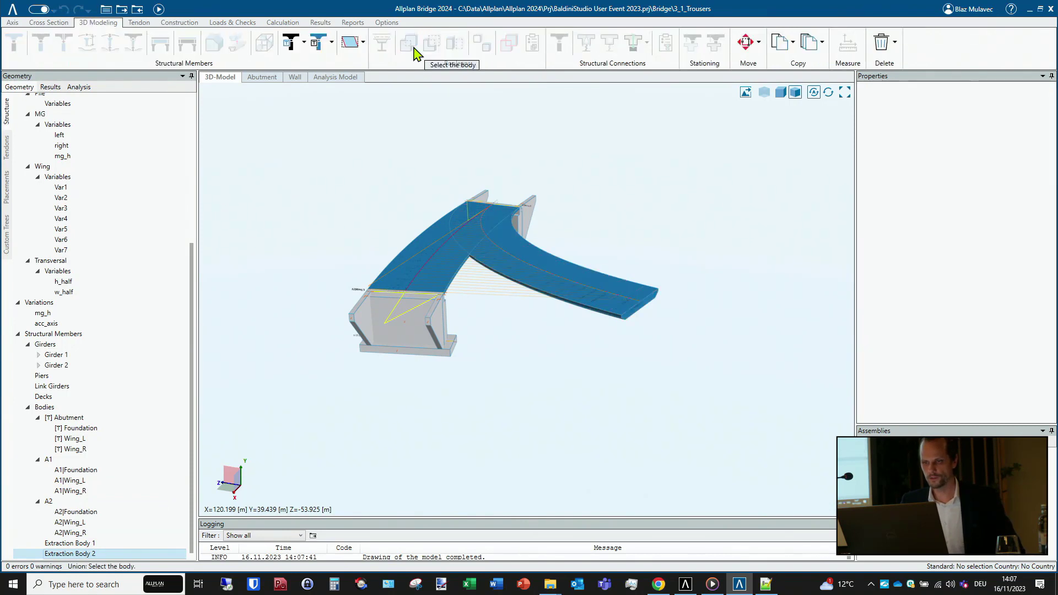
{"action": "left_click", "coordinate": [445, 253]}
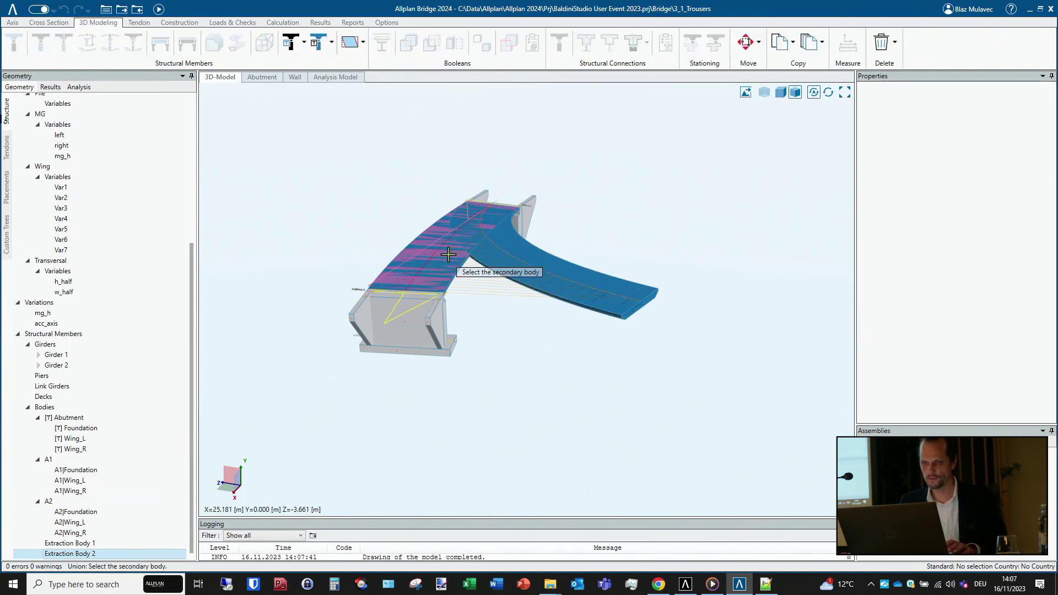
{"action": "left_click", "coordinate": [527, 275]}
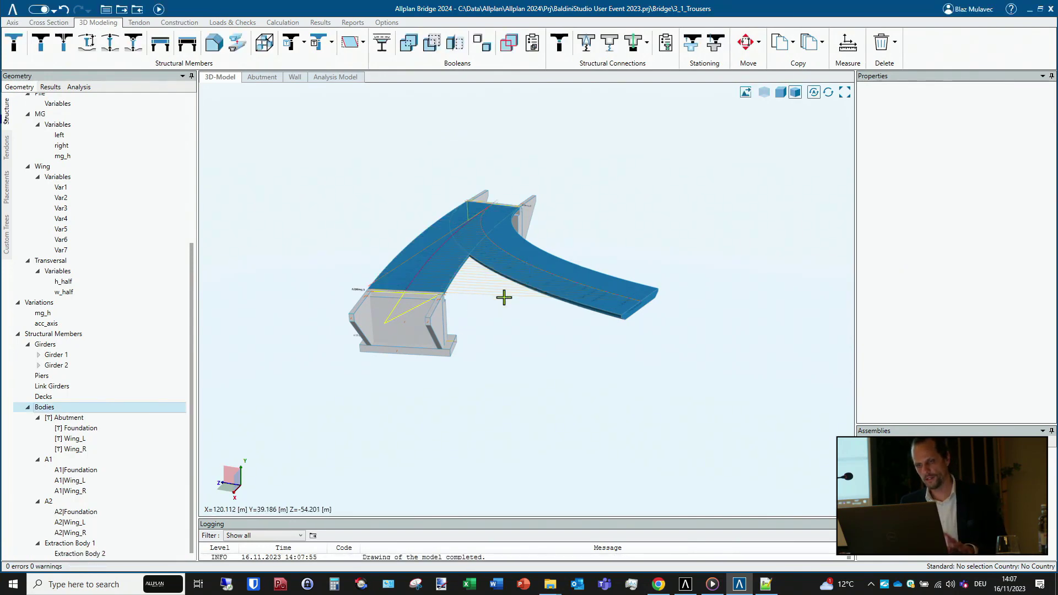
- Hide the straight and curved girders in the 3D model and inspect the united extraction body
{"action": "right_click", "coordinate": [498, 338]}
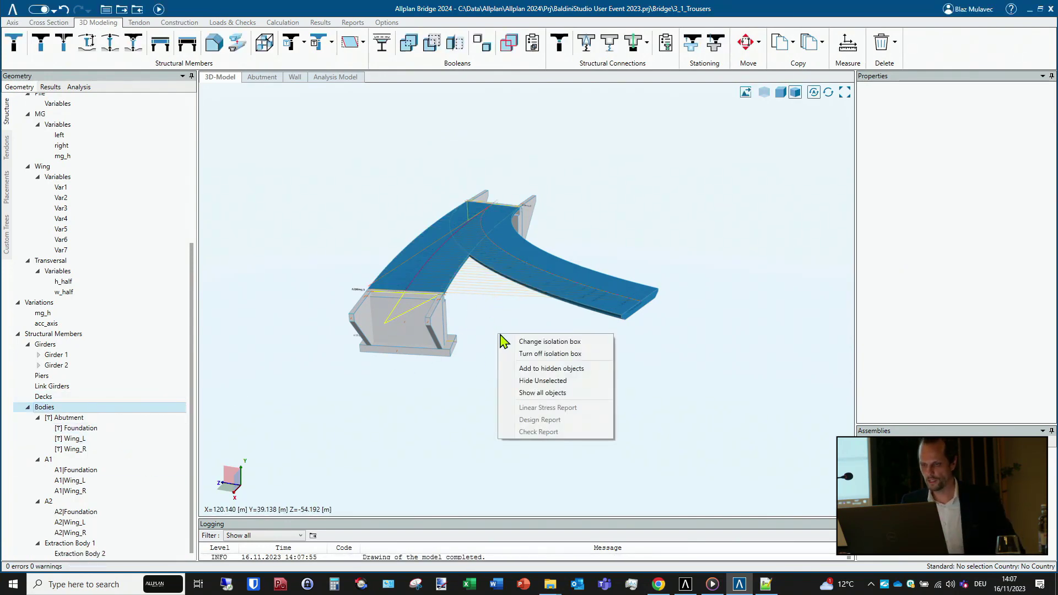
{"action": "left_click", "coordinate": [538, 371]}
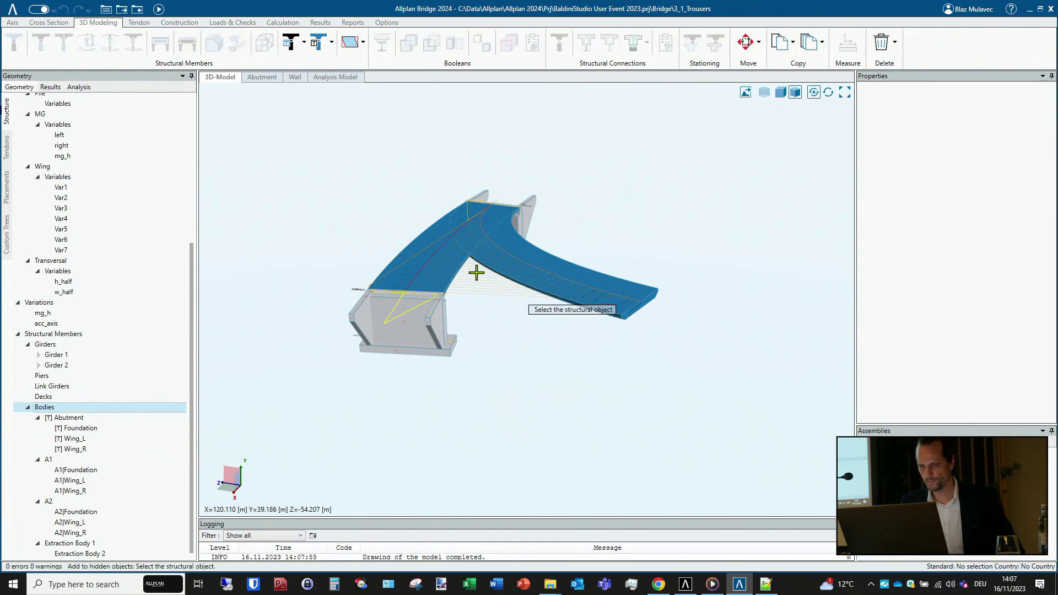
{"action": "left_click", "coordinate": [437, 269]}
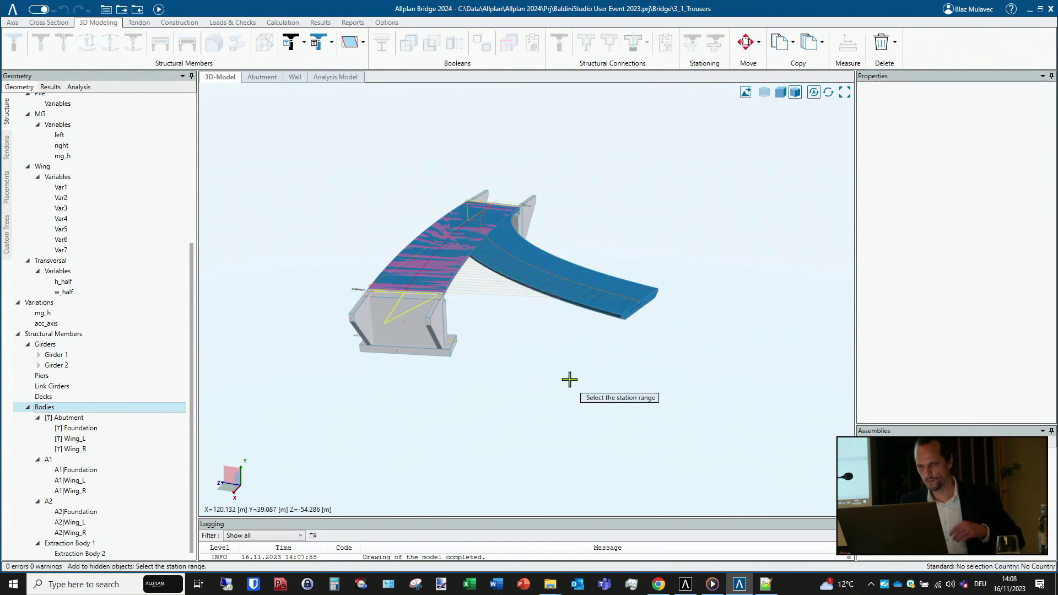
{"action": "left_click", "coordinate": [569, 379]}
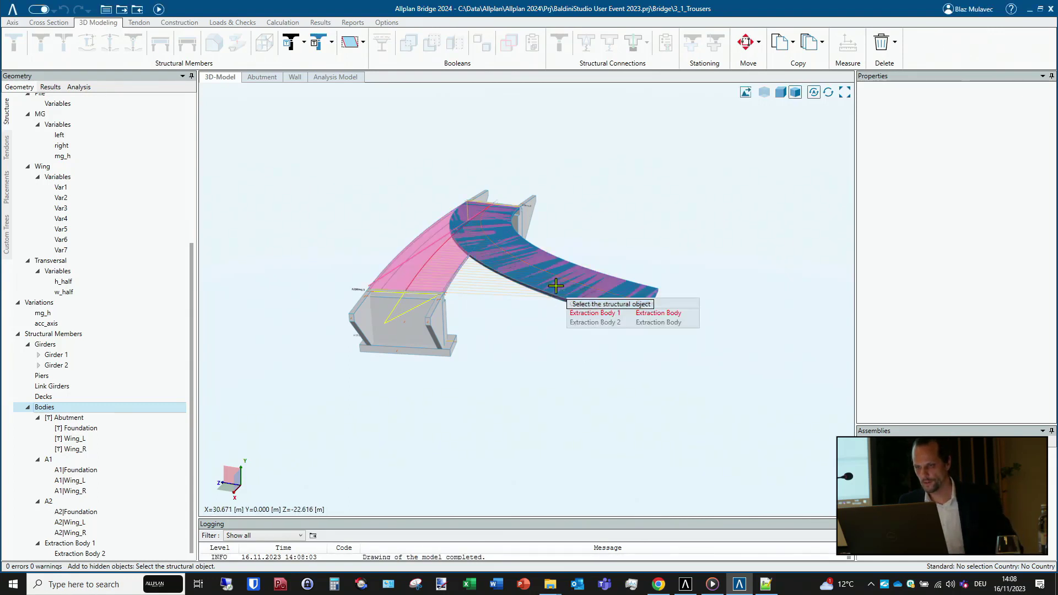
{"action": "left_click", "coordinate": [656, 307]}
{"action": "left_click", "coordinate": [659, 319]}
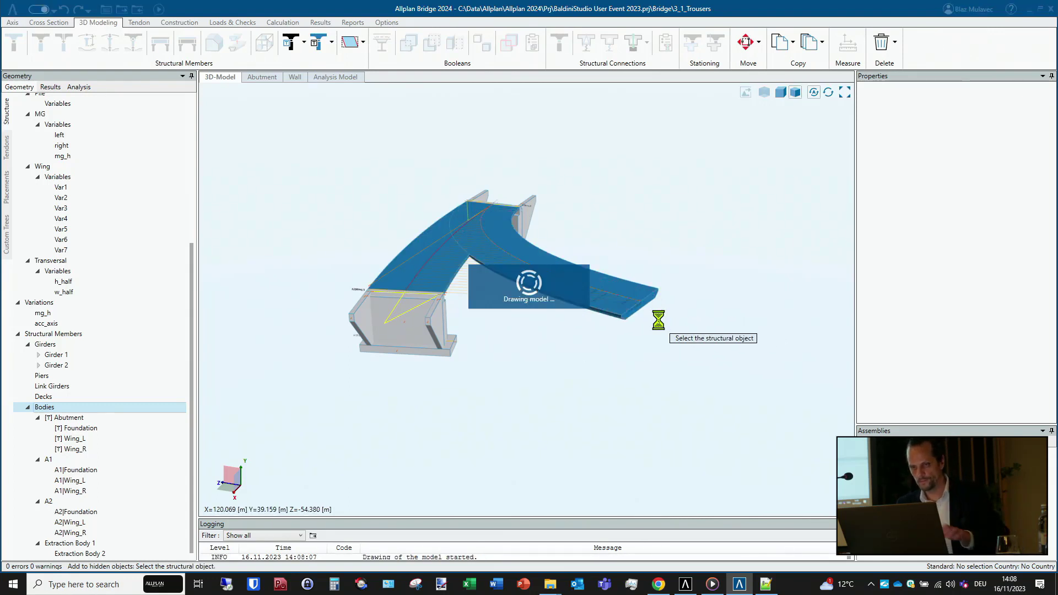
{"action": "left_click", "coordinate": [87, 546]}
{"action": "middle_click_drag", "start_coordinate": [474, 380], "coordinate": [455, 371]}
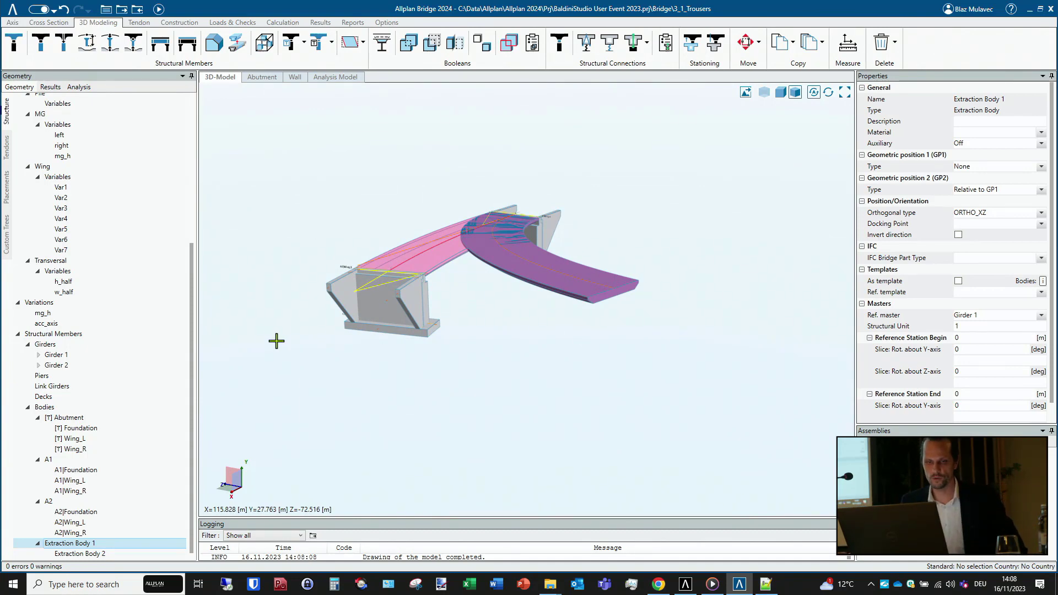
- Set the radius of the circular segment in Axis 1's plan to -100 m
{"action": "scroll", "coordinate": [102, 220], "scroll_direction": "up", "scroll_amount": 6}
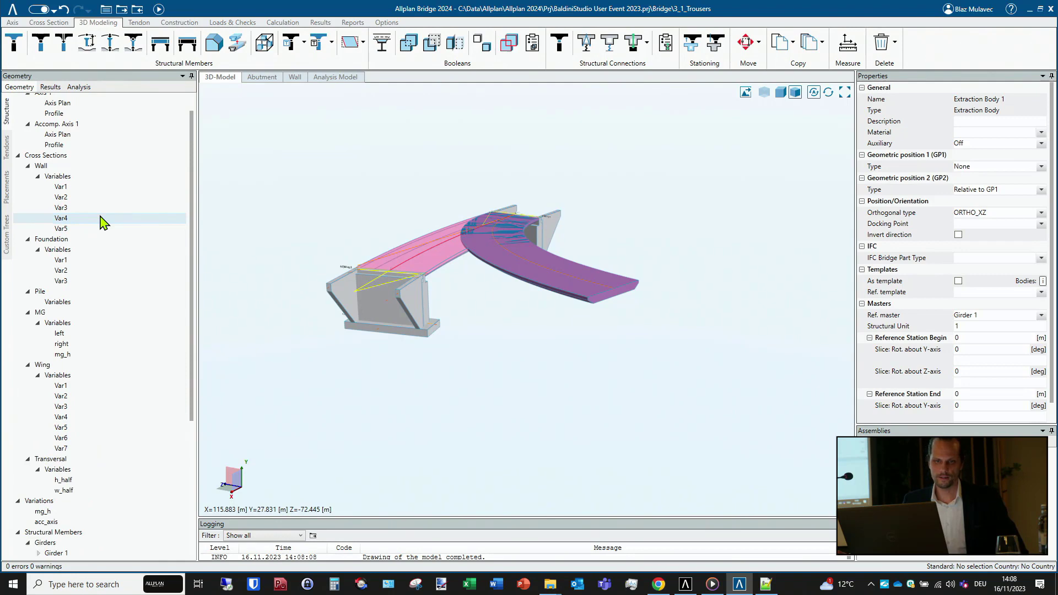
{"action": "scroll", "coordinate": [102, 220], "scroll_direction": "up", "scroll_amount": 1}
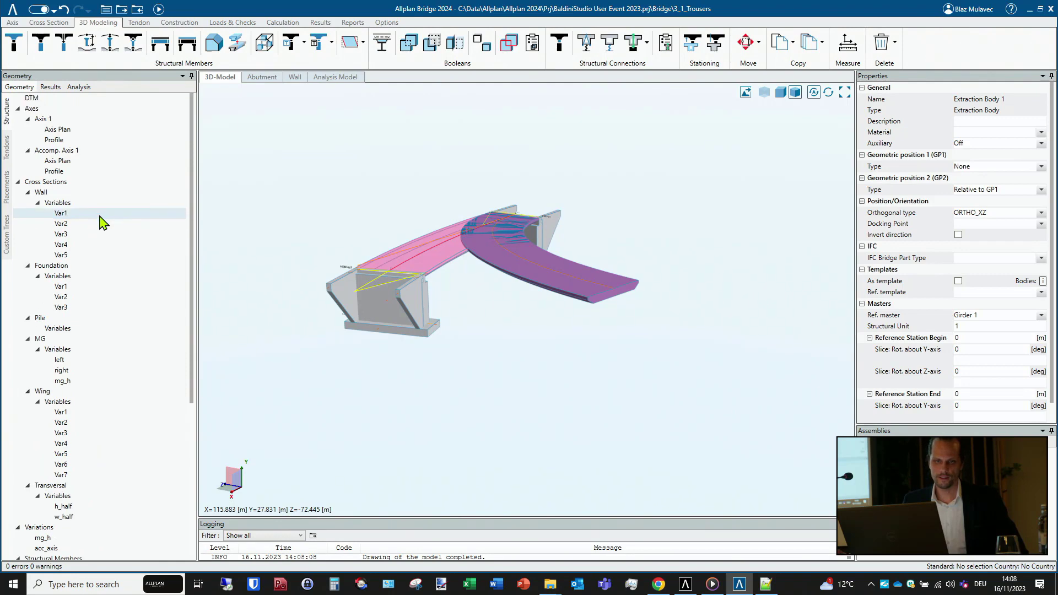
{"action": "left_click", "coordinate": [65, 131]}
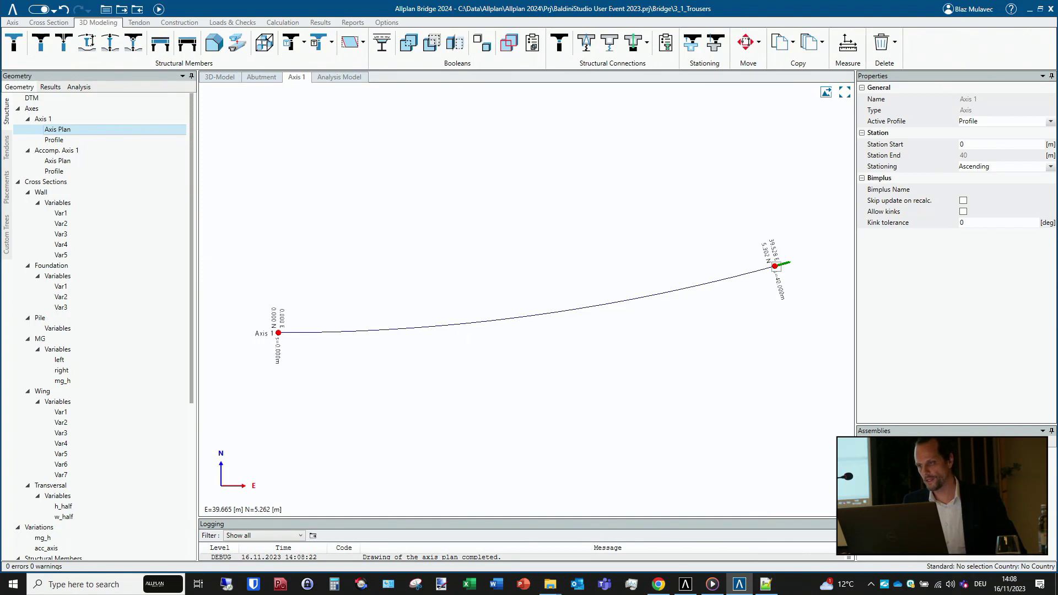
{"action": "left_click", "coordinate": [778, 268]}
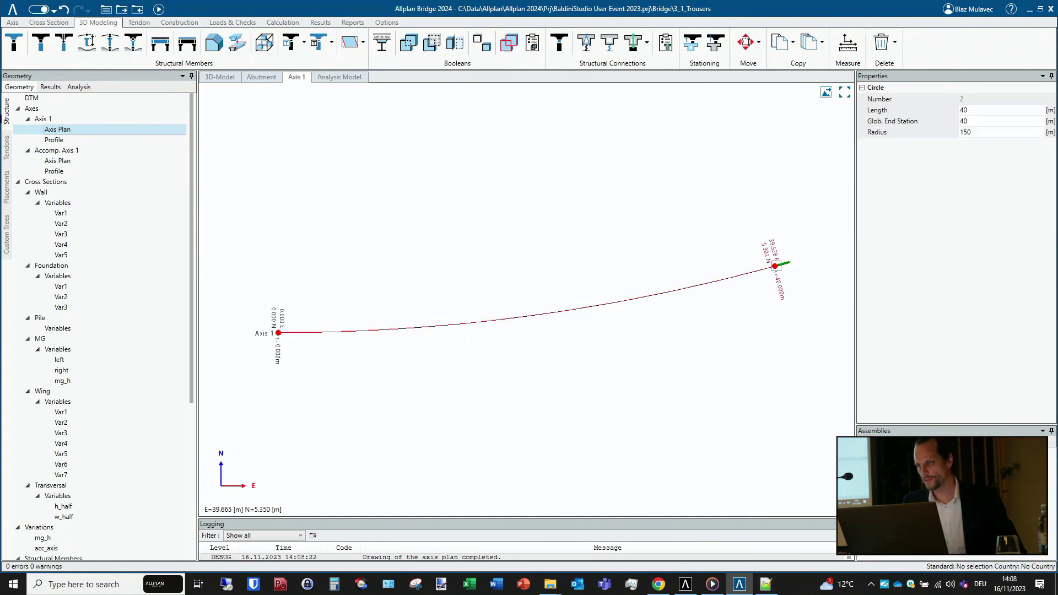
{"action": "left_click", "coordinate": [966, 133]}
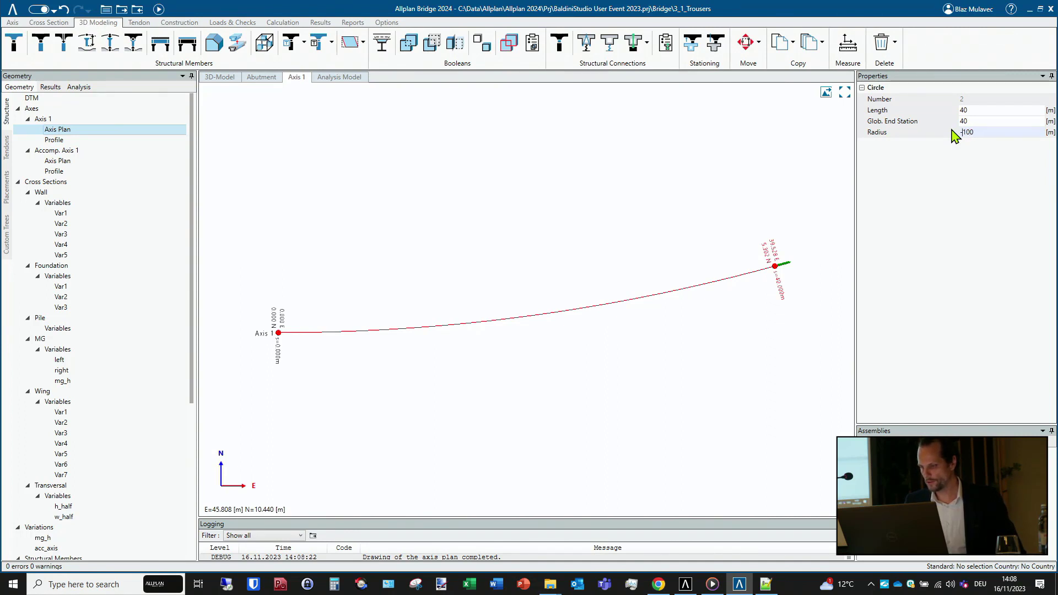
{"action": "type", "text": "-"}
{"action": "key", "text": "Return"}
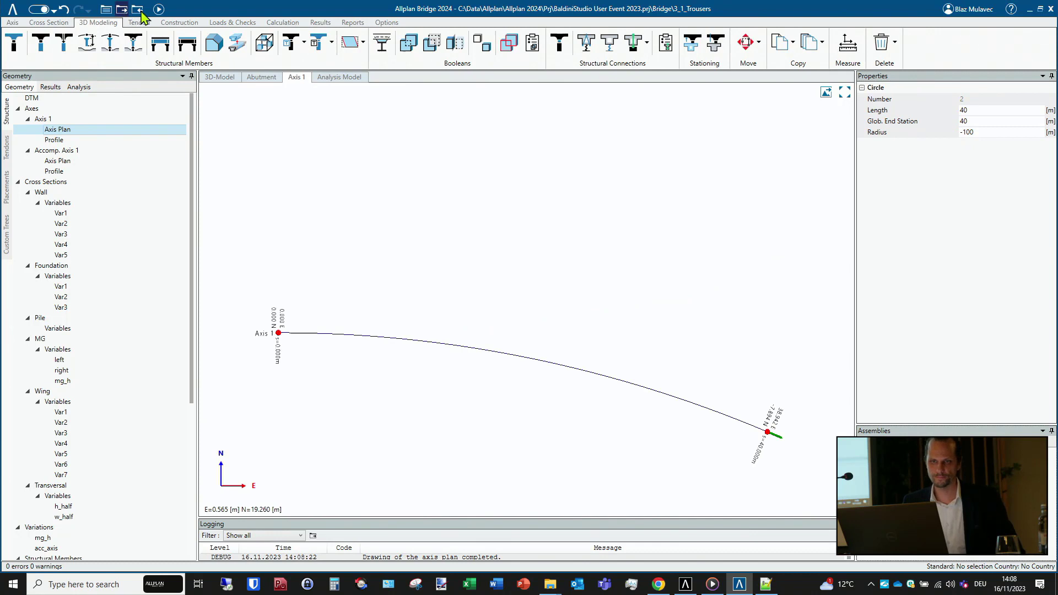
- Recalculate the model and examine the updated fork of the superstructure from several sides
{"action": "left_click", "coordinate": [160, 10]}
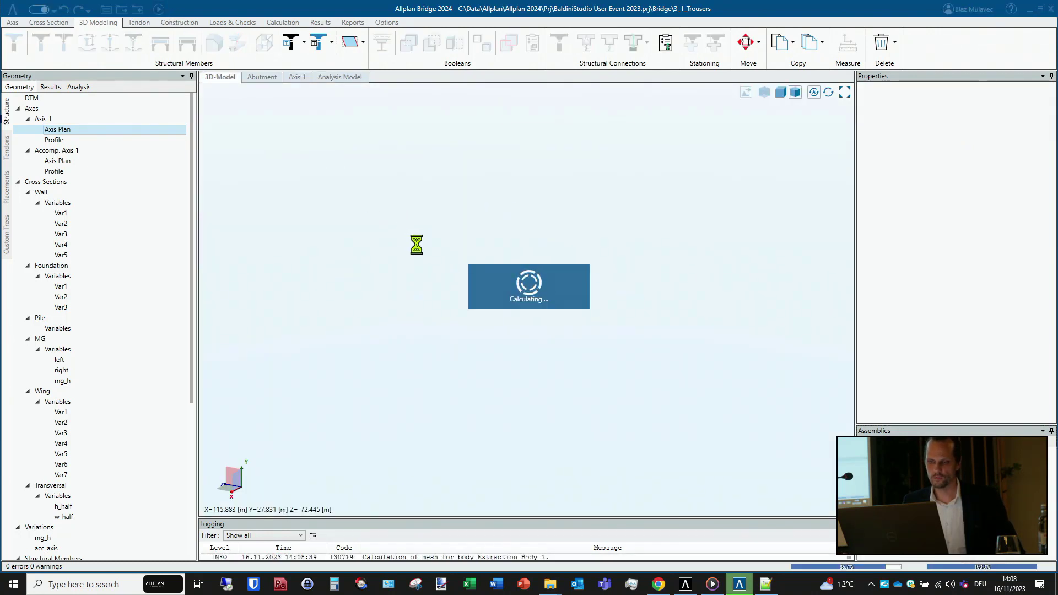
{"action": "middle_click_drag", "start_coordinate": [451, 268], "coordinate": [653, 249]}
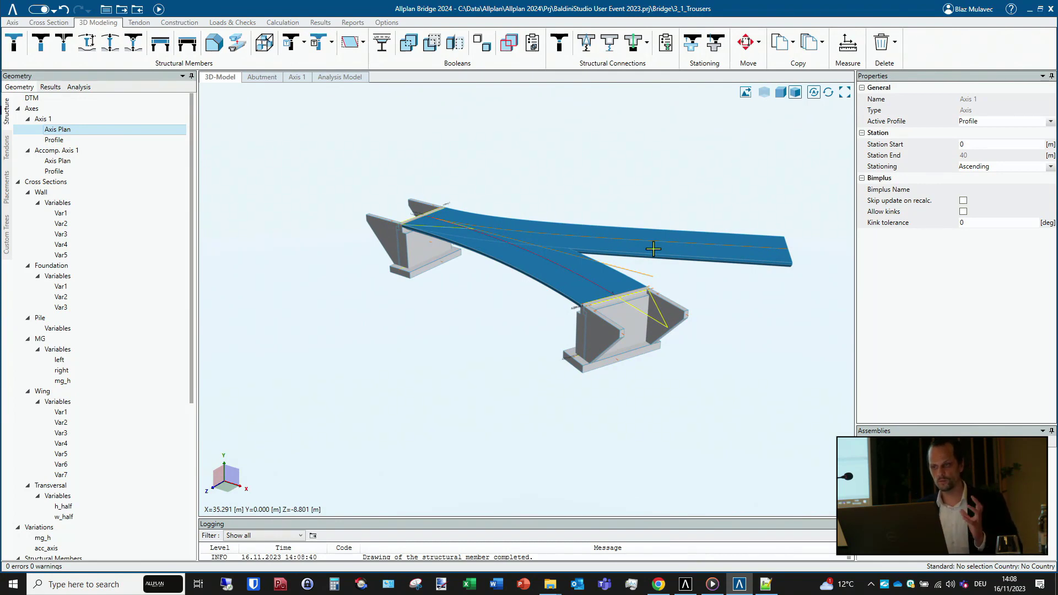
{"action": "middle_click_drag", "start_coordinate": [582, 269], "coordinate": [635, 238]}
{"action": "middle_click_drag", "start_coordinate": [504, 289], "coordinate": [673, 324]}
{"action": "middle_click_drag", "start_coordinate": [436, 312], "coordinate": [531, 312]}
{"action": "middle_click_drag", "start_coordinate": [441, 312], "coordinate": [531, 291]}
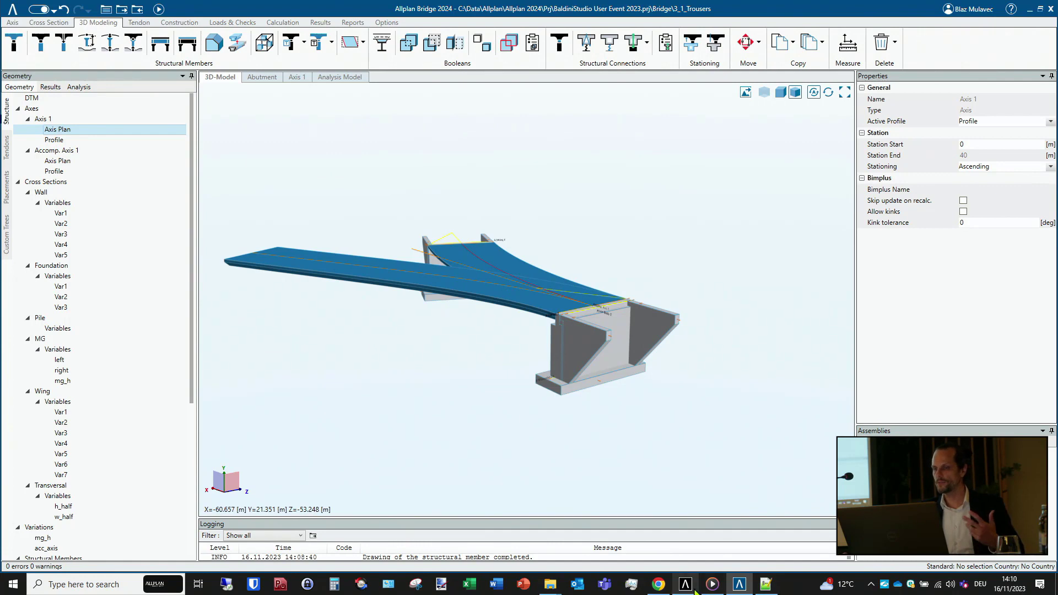
- Switch to Allplan and bring up its parametric modeling tools for Allplan Bridge
{"action": "mouse_move", "coordinate": [696, 593]}
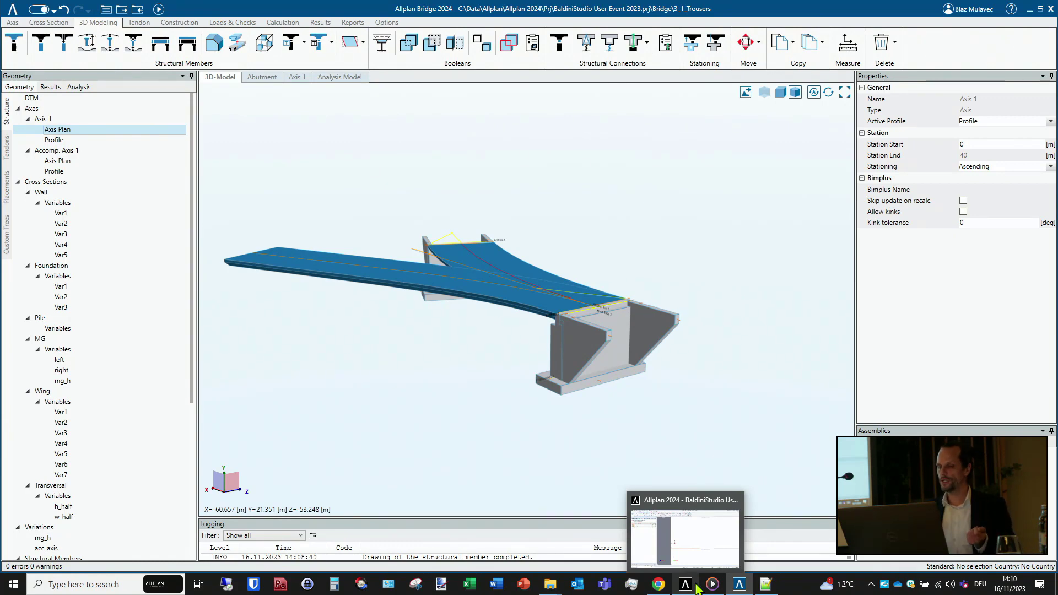
{"action": "left_click", "coordinate": [687, 585]}
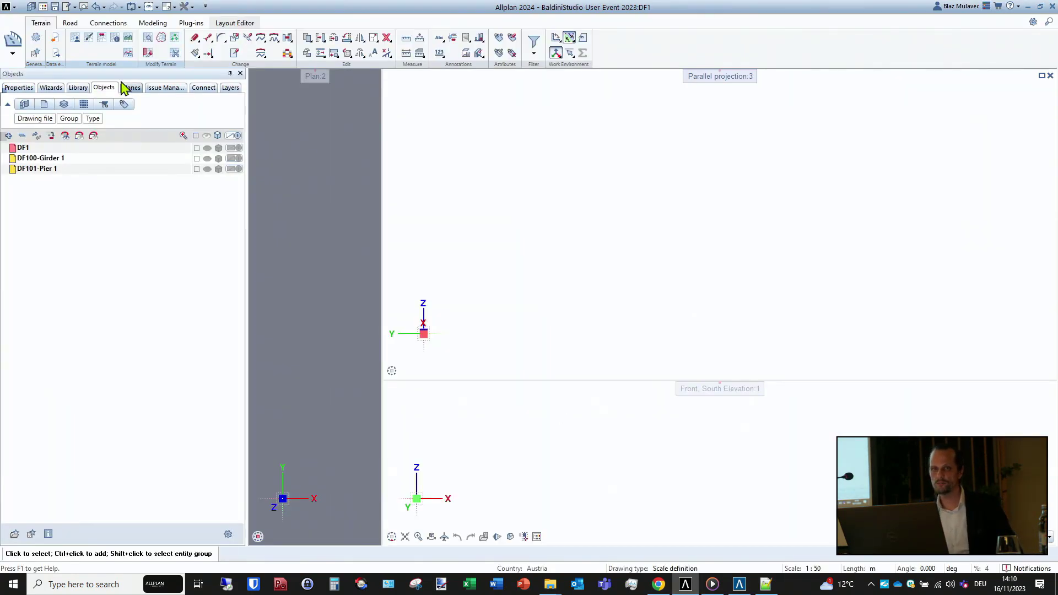
{"action": "left_click", "coordinate": [15, 45]}
{"action": "left_click", "coordinate": [52, 113]}
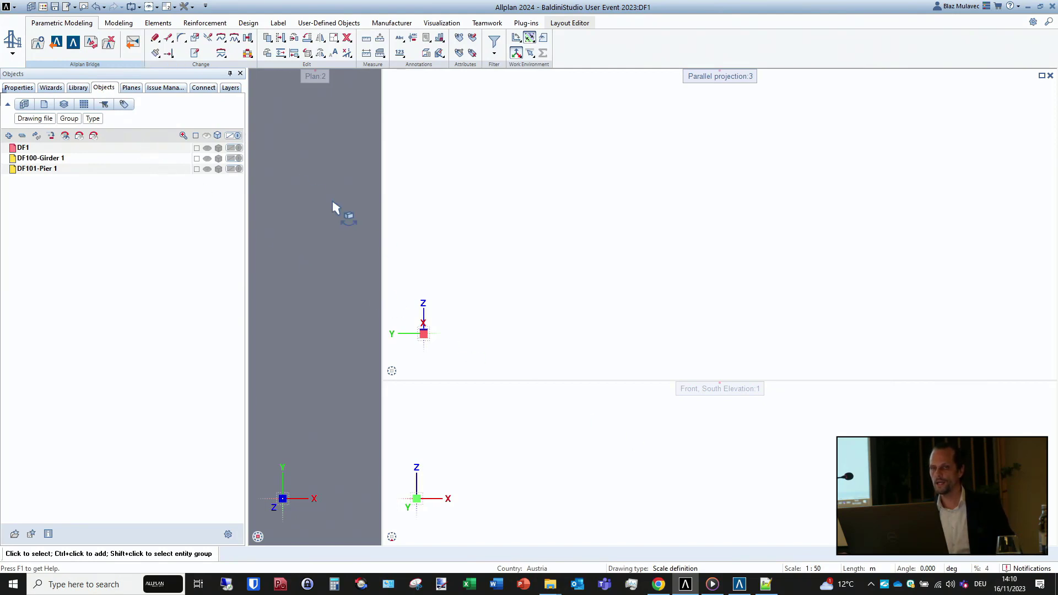
{"action": "left_click", "coordinate": [91, 47]}
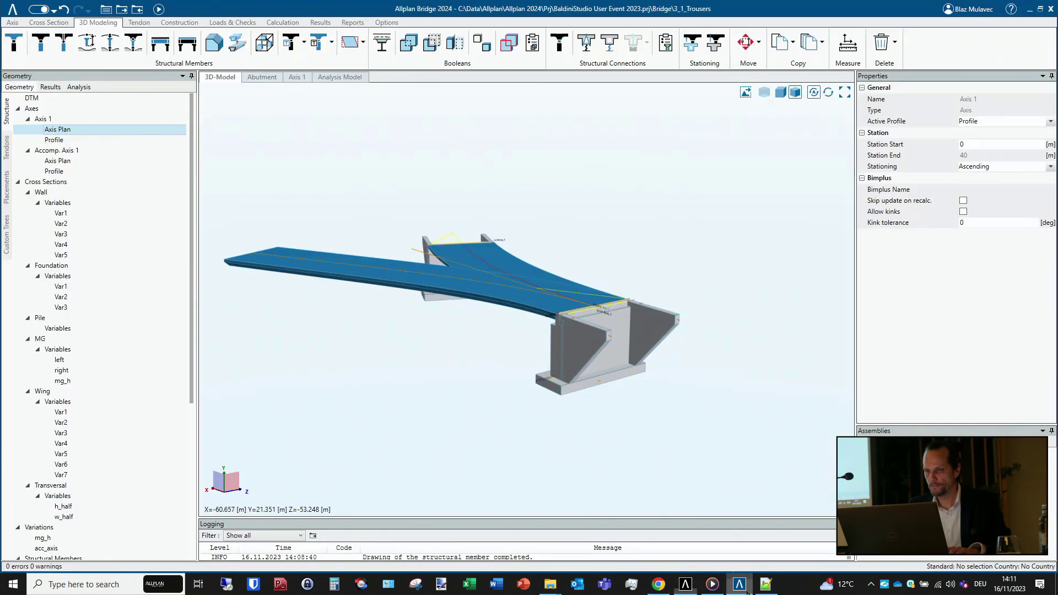
- Return to Allplan Bridge and examine closely how the girder end sits on abutment A1
{"action": "left_click", "coordinate": [739, 584]}
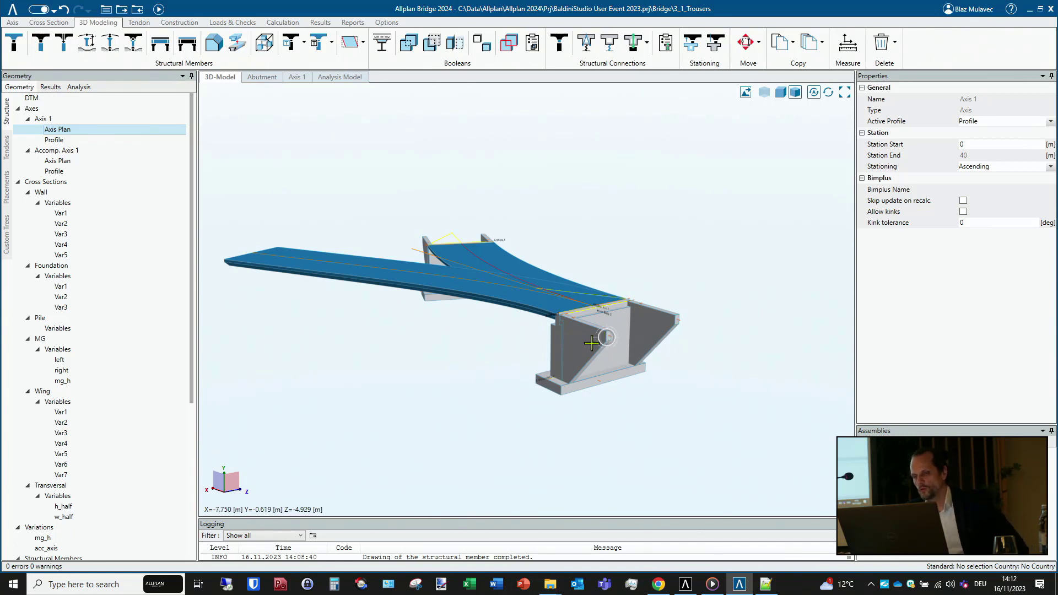
{"action": "mouse_move", "coordinate": [632, 437]}
{"action": "middle_mouse_down"}
{"action": "mouse_move", "coordinate": [414, 395]}
{"action": "mouse_move", "coordinate": [619, 307]}
{"action": "mouse_move", "coordinate": [700, 319]}
{"action": "mouse_move", "coordinate": [690, 364]}
{"action": "mouse_move", "coordinate": [619, 397]}
{"action": "mouse_move", "coordinate": [503, 375]}
{"action": "mouse_move", "coordinate": [524, 373]}
{"action": "mouse_move", "coordinate": [538, 357]}
{"action": "middle_mouse_up"}
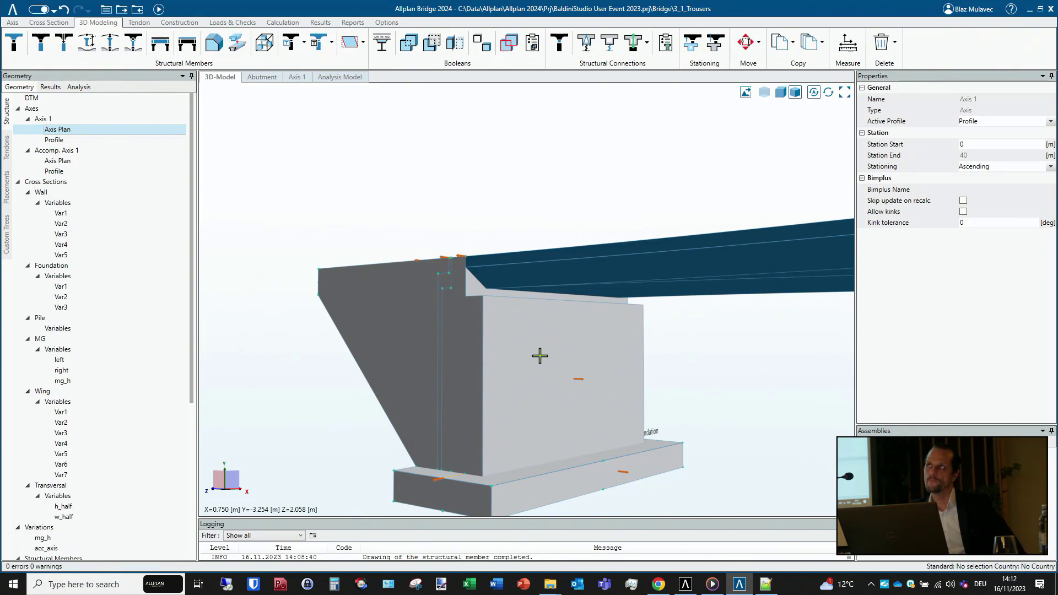
{"action": "middle_click_drag", "start_coordinate": [541, 355], "coordinate": [557, 366]}
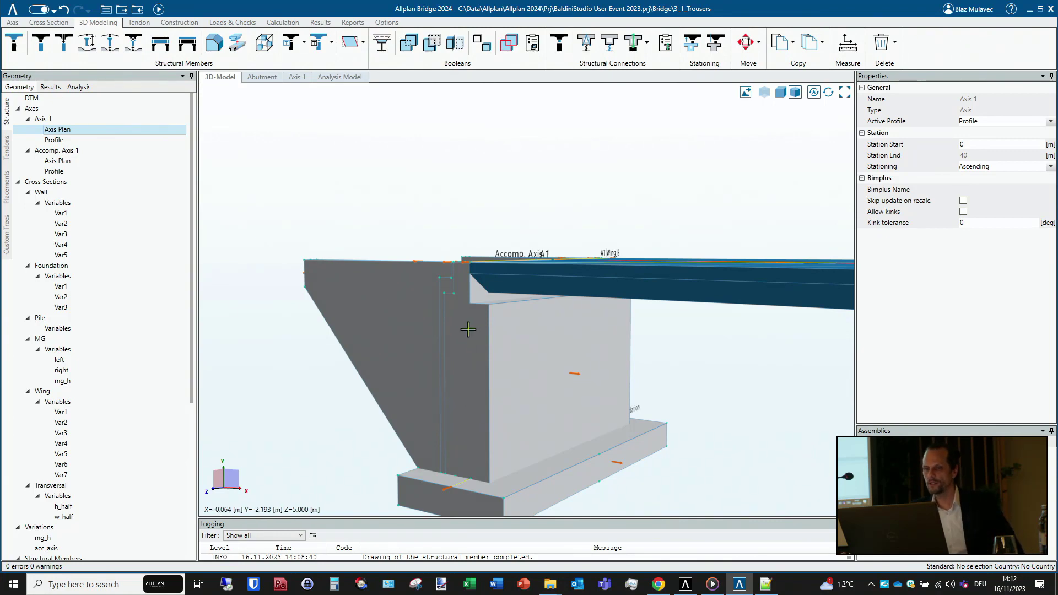
{"action": "scroll", "coordinate": [468, 329], "scroll_direction": "down", "scroll_amount": 3}
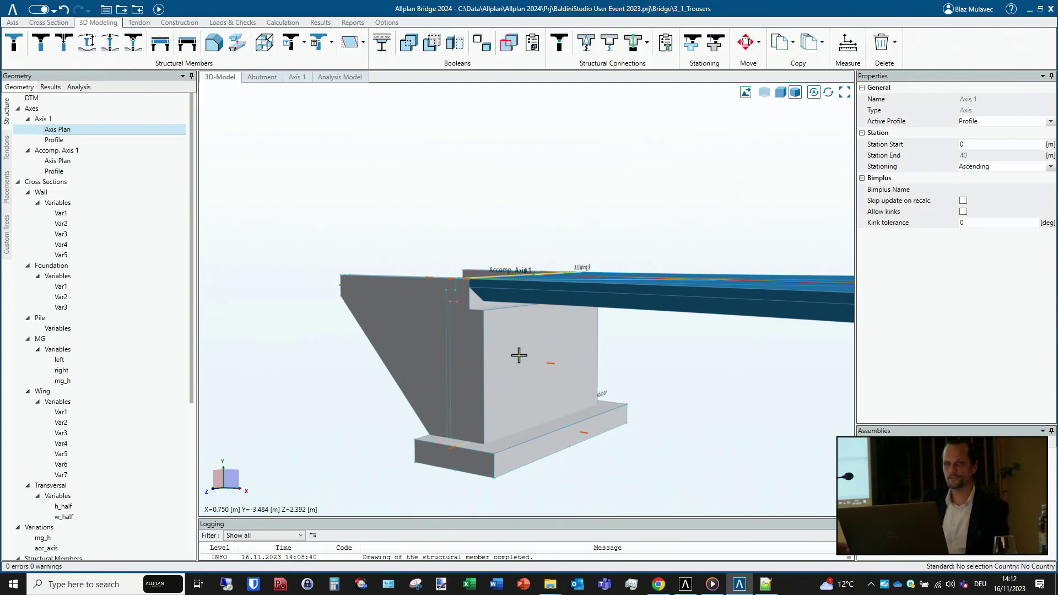
- Review the MG cross-section's outline at full extent and return to the 3D model
{"action": "left_click", "coordinate": [49, 339]}
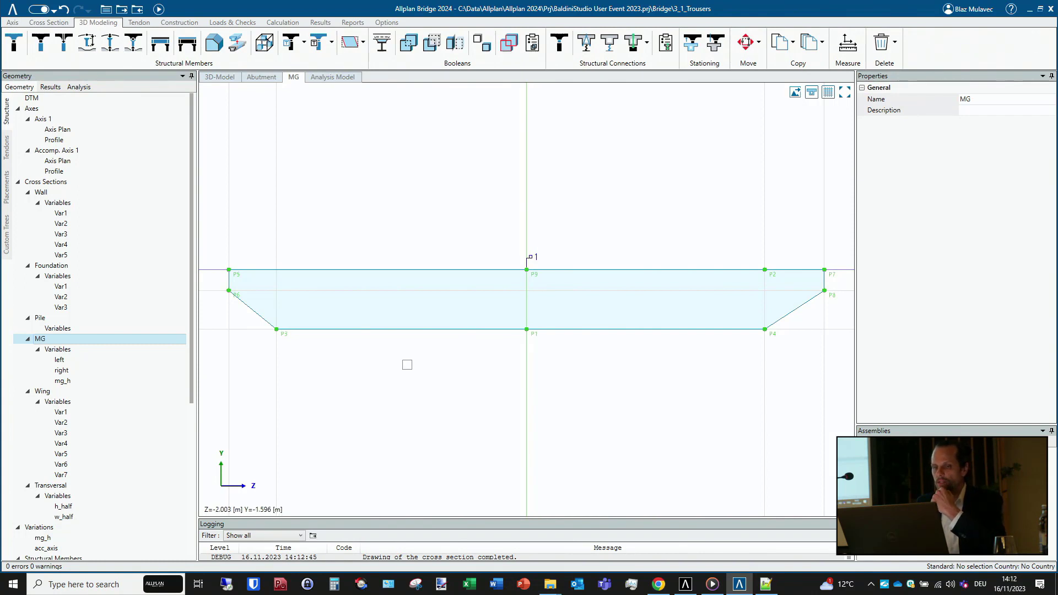
{"action": "scroll", "coordinate": [244, 301], "scroll_direction": "down", "scroll_amount": 8}
{"action": "middle_click_drag", "start_coordinate": [245, 301], "coordinate": [381, 303]}
{"action": "scroll", "coordinate": [371, 304], "scroll_direction": "down", "scroll_amount": 3}
{"action": "scroll", "coordinate": [456, 326], "scroll_direction": "up", "scroll_amount": 6}
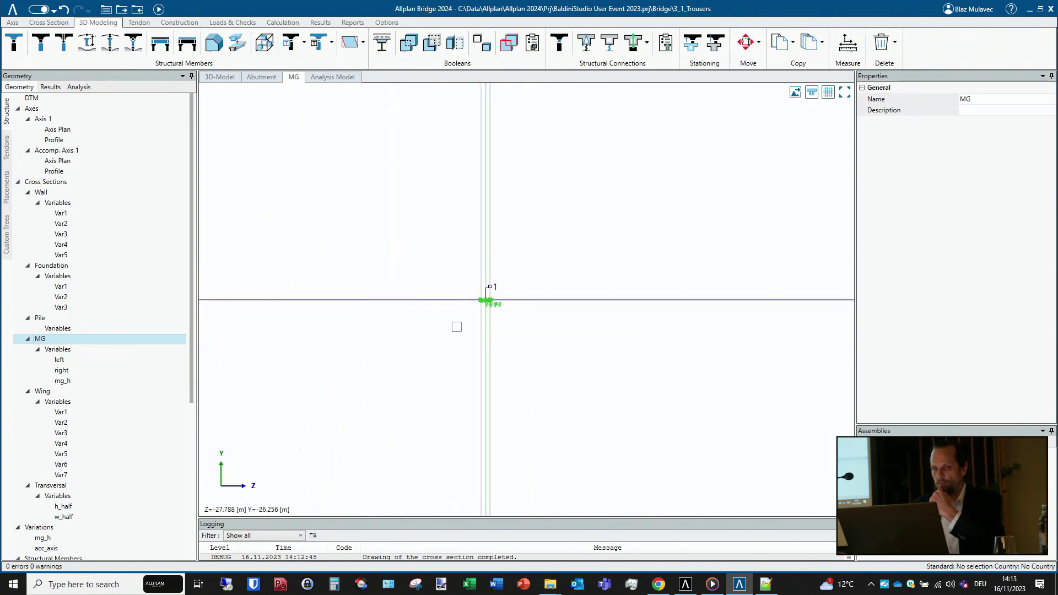
{"action": "left_click", "coordinate": [846, 92]}
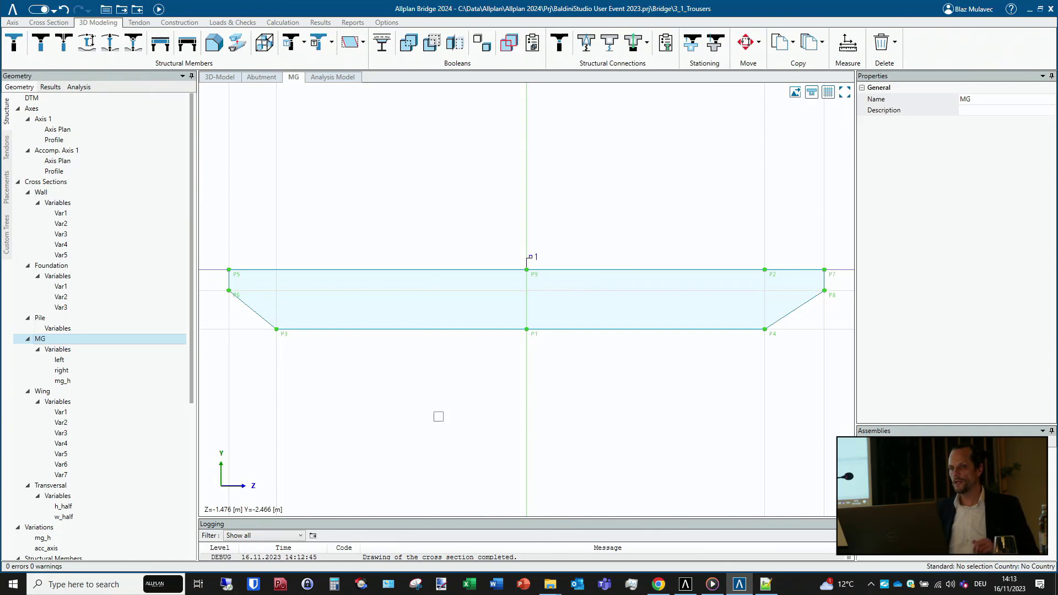
{"action": "left_click", "coordinate": [220, 77]}
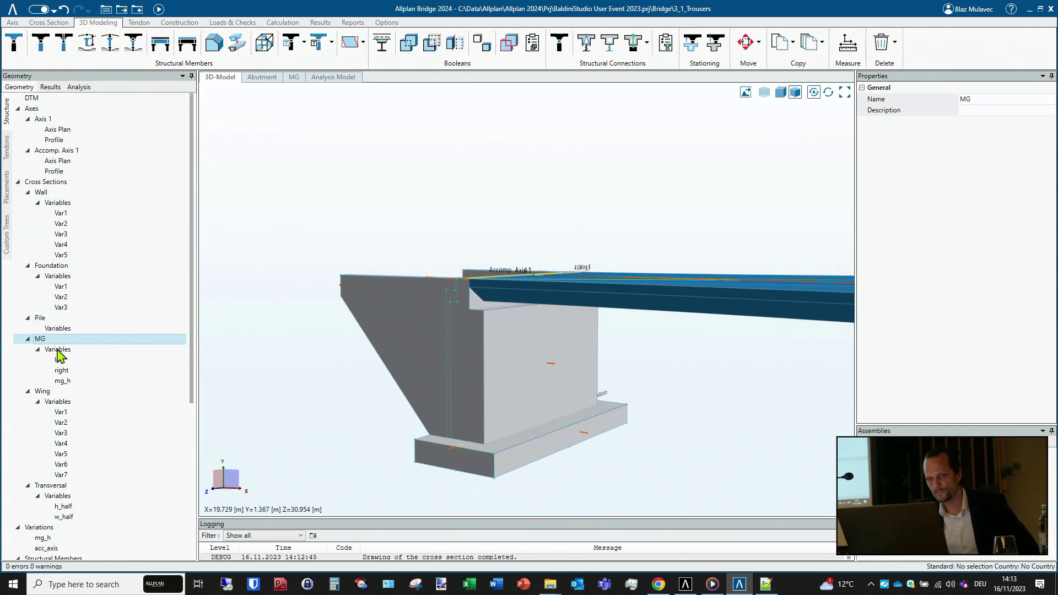
- Reopen the MG cross-section and add a slanted line by angle from the upper horizontal line, with its vertex at bottom point P1
{"action": "double_click", "coordinate": [114, 337]}
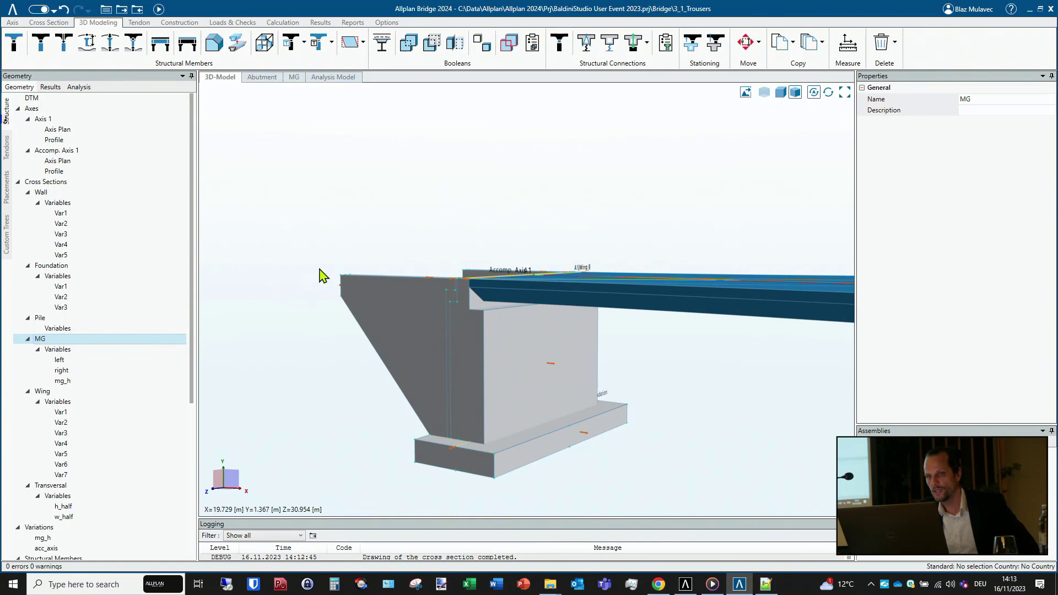
{"action": "left_click", "coordinate": [12, 23]}
{"action": "left_click", "coordinate": [52, 23]}
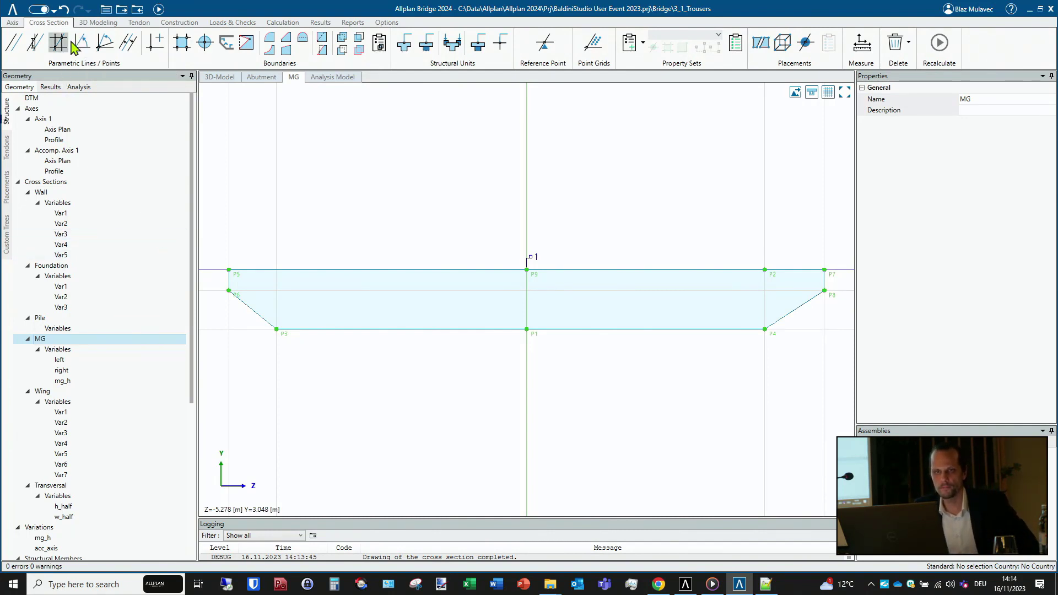
{"action": "left_click", "coordinate": [94, 48]}
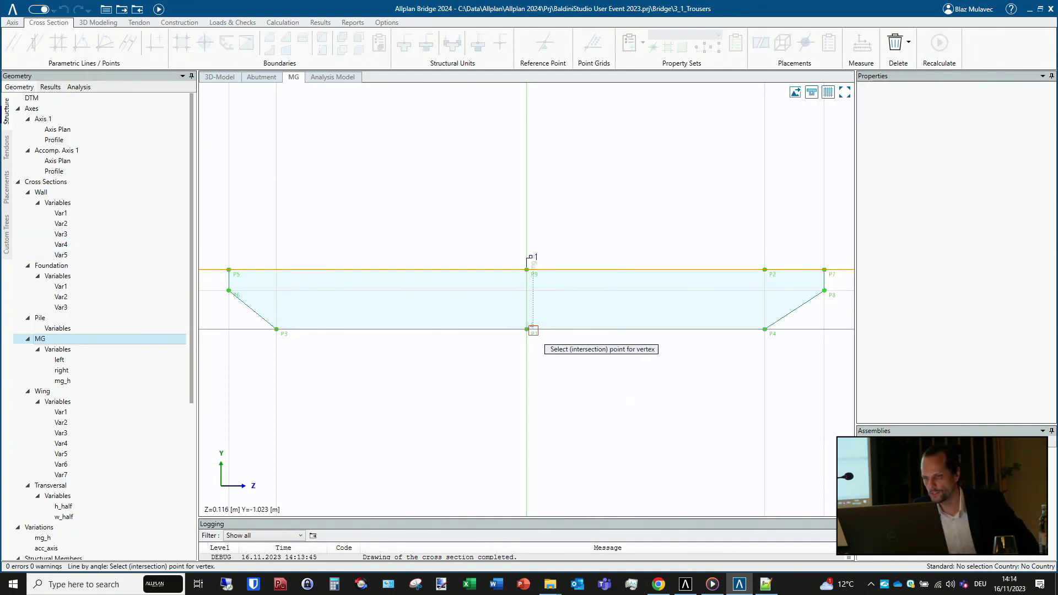
{"action": "left_click", "coordinate": [527, 330]}
{"action": "left_click", "coordinate": [697, 175]}
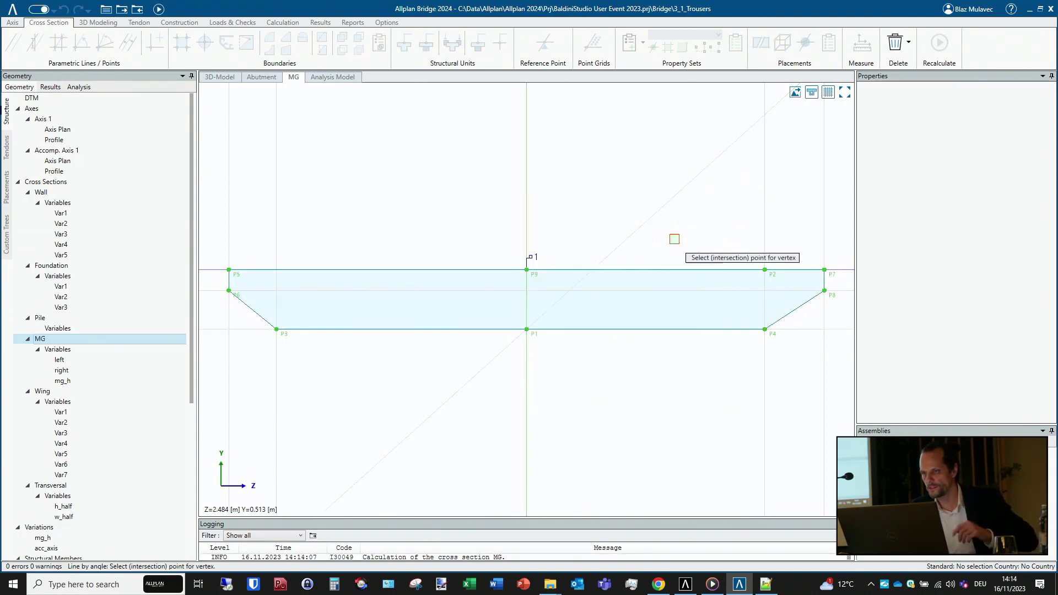
- Set the slanted line through bottom point P1 in the MG cross-section to an angle of 25 degrees
{"action": "key", "text": "Escape"}
{"action": "left_click", "coordinate": [676, 193]}
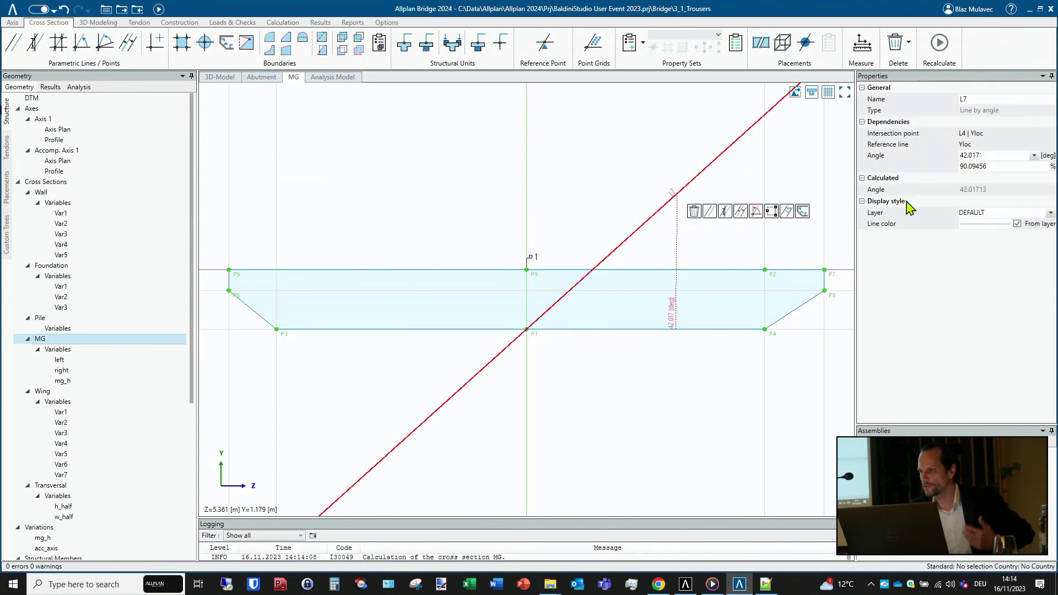
{"action": "double_click", "coordinate": [979, 155]}
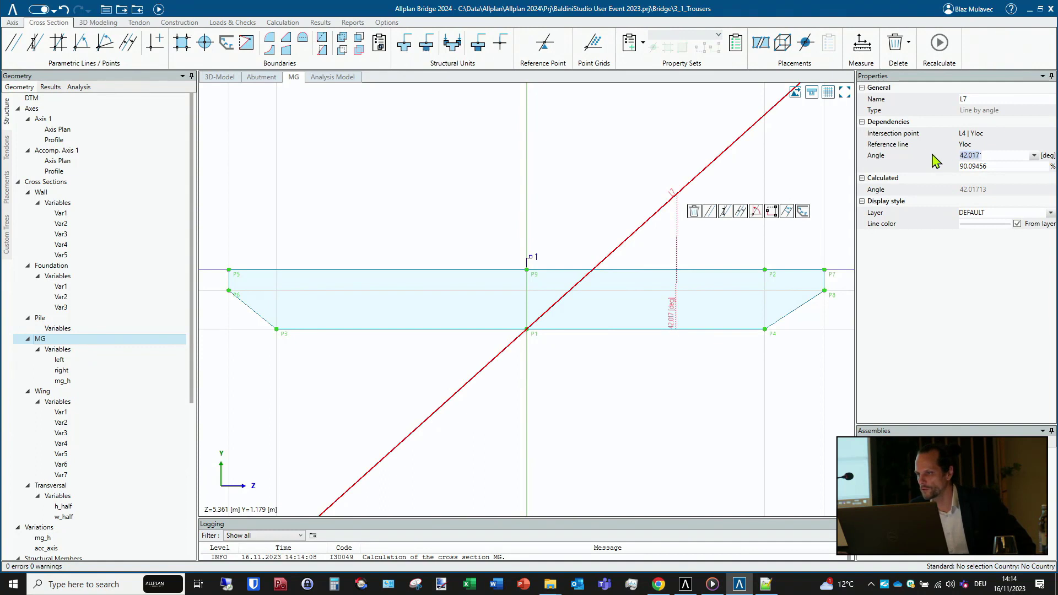
{"action": "type", "text": "2513"}
{"action": "key", "text": "Return"}
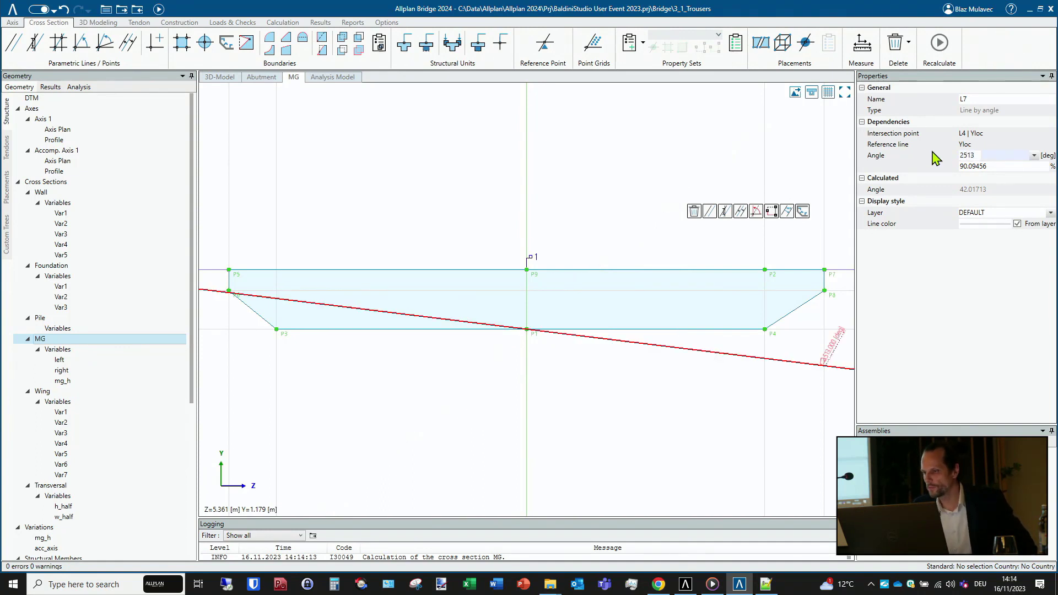
{"action": "double_click", "coordinate": [979, 157]}
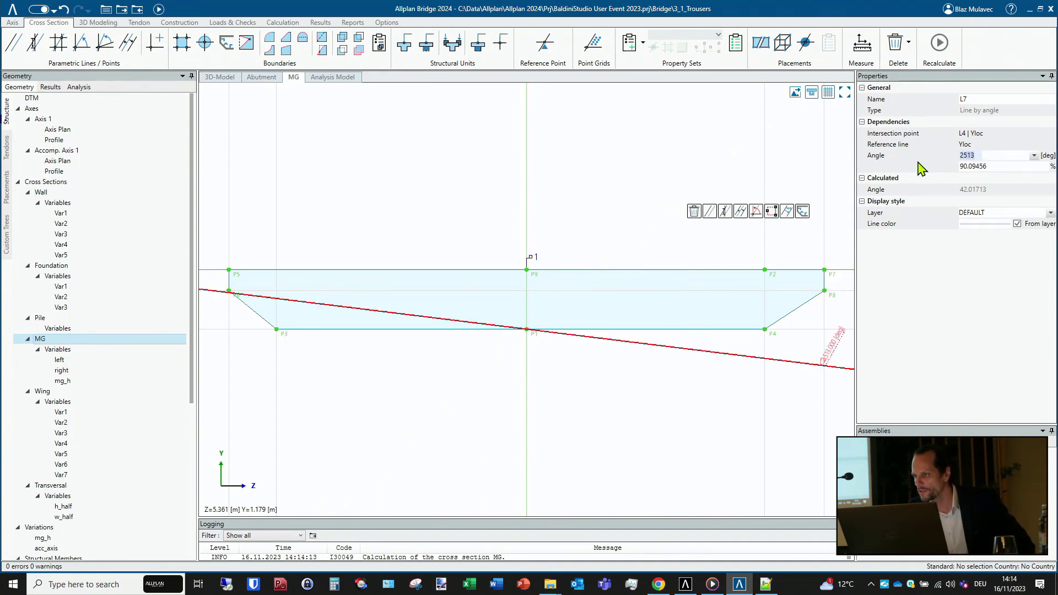
{"action": "type", "text": "25"}
{"action": "key", "text": "Return"}
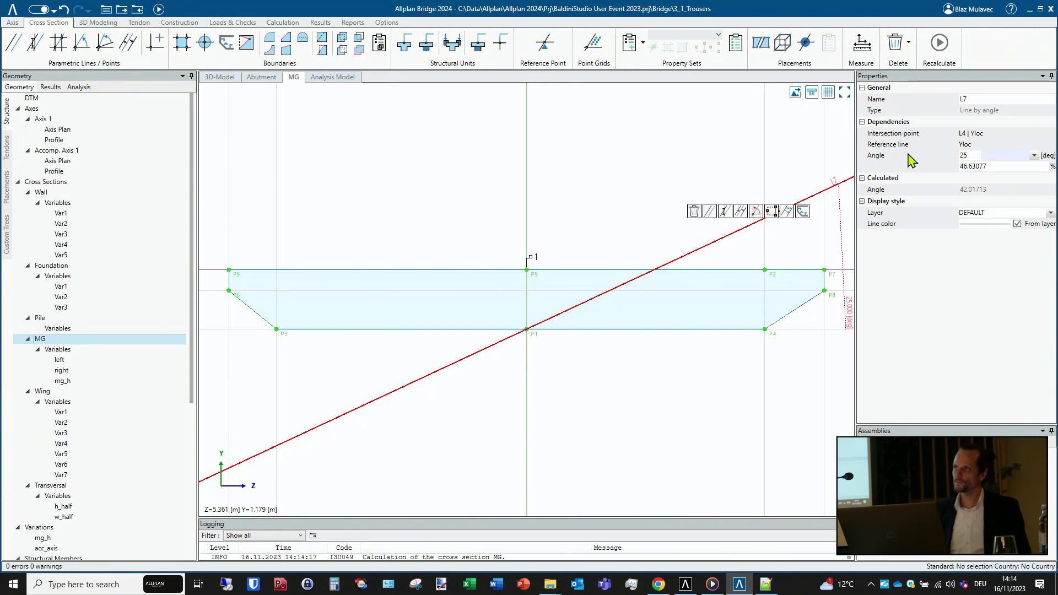
- In the 3D model, slice the top off abutment A1's wing A1|Wing_R through two upper outer-end docking points and one at the wall notch, in transparent display
{"action": "left_click", "coordinate": [219, 77]}
{"action": "middle_click_drag", "start_coordinate": [479, 354], "coordinate": [503, 366]}
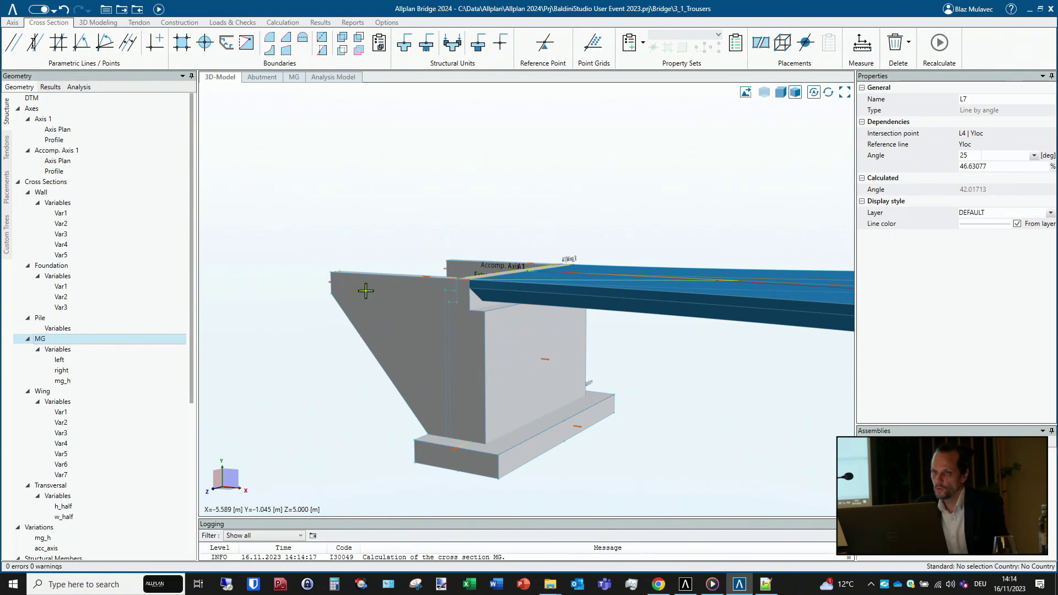
{"action": "middle_click_drag", "start_coordinate": [366, 294], "coordinate": [503, 321]}
{"action": "left_click", "coordinate": [387, 301]}
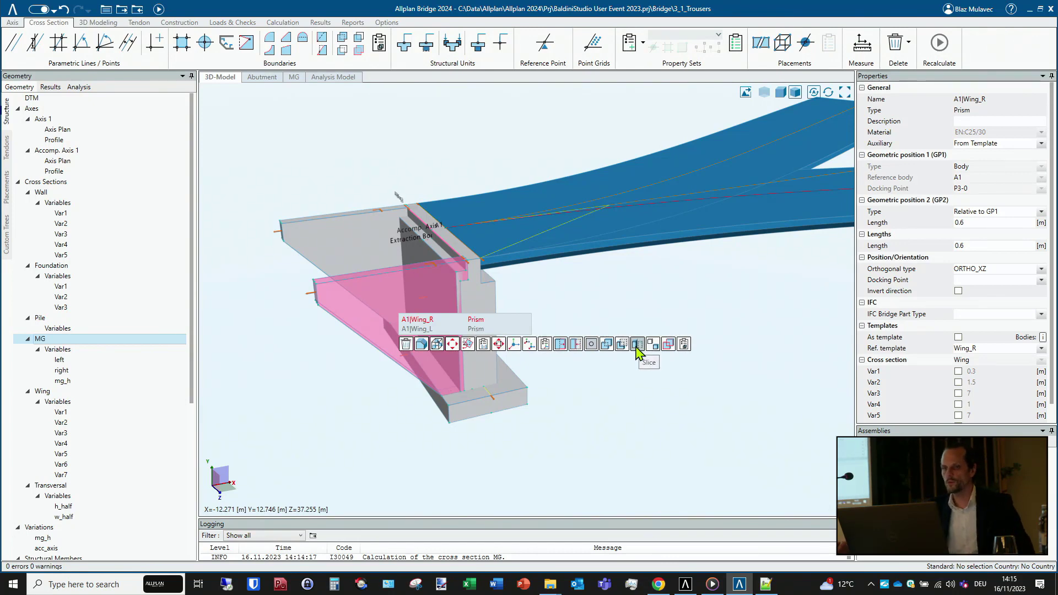
{"action": "scroll", "coordinate": [308, 301], "scroll_direction": "up", "scroll_amount": 4}
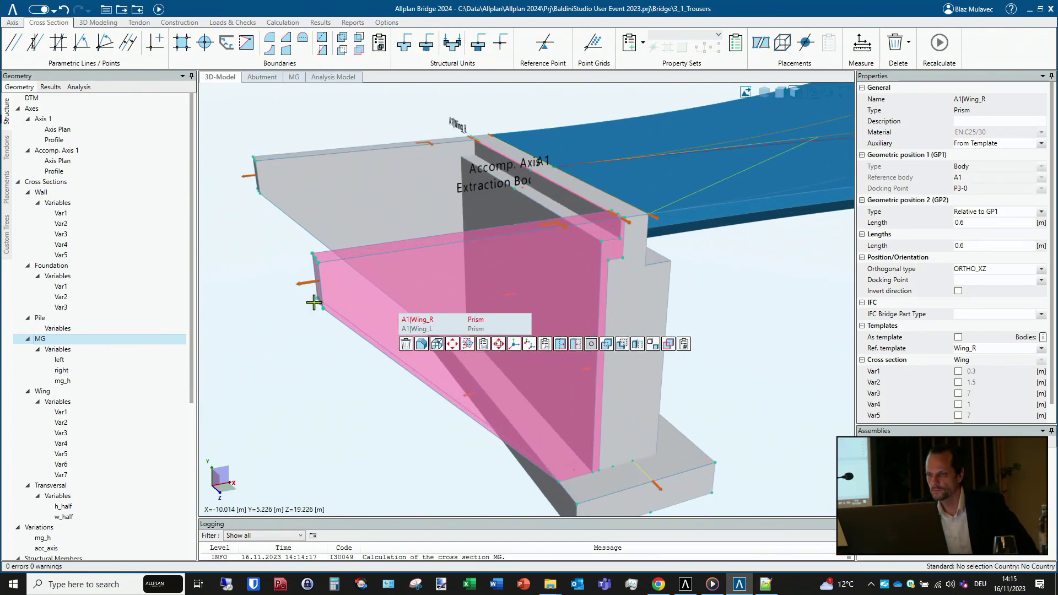
{"action": "middle_click_drag", "start_coordinate": [386, 310], "coordinate": [361, 290]}
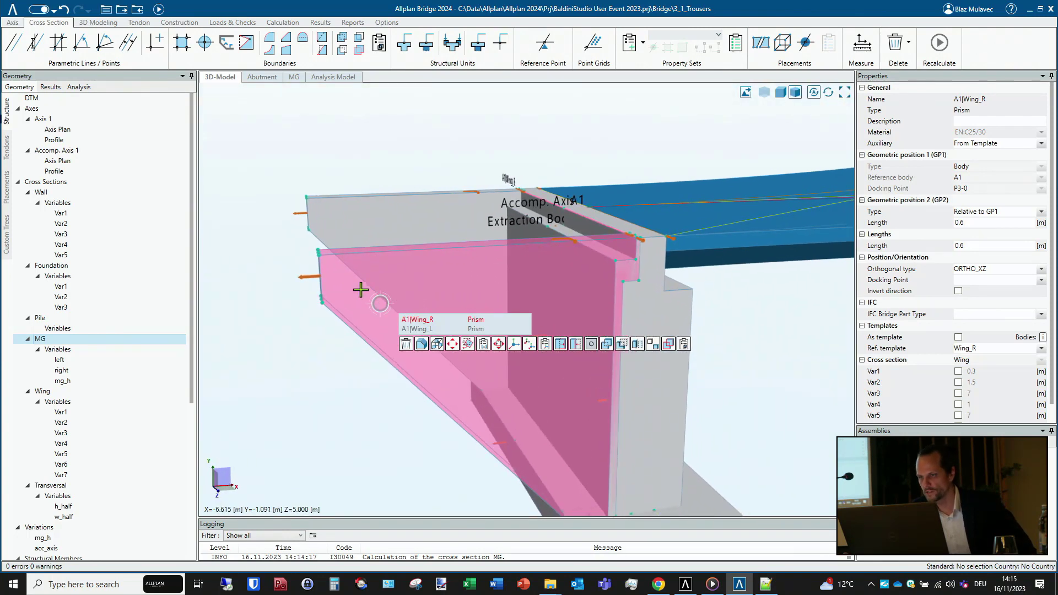
{"action": "left_click", "coordinate": [637, 346]}
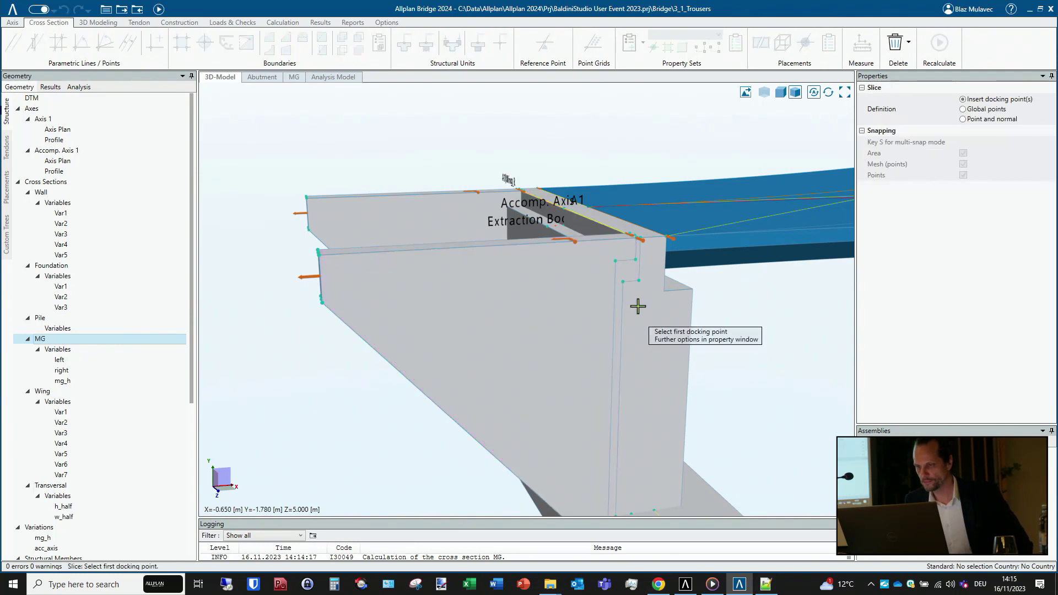
{"action": "left_click", "coordinate": [767, 92]}
{"action": "middle_click_drag", "start_coordinate": [619, 253], "coordinate": [626, 272]}
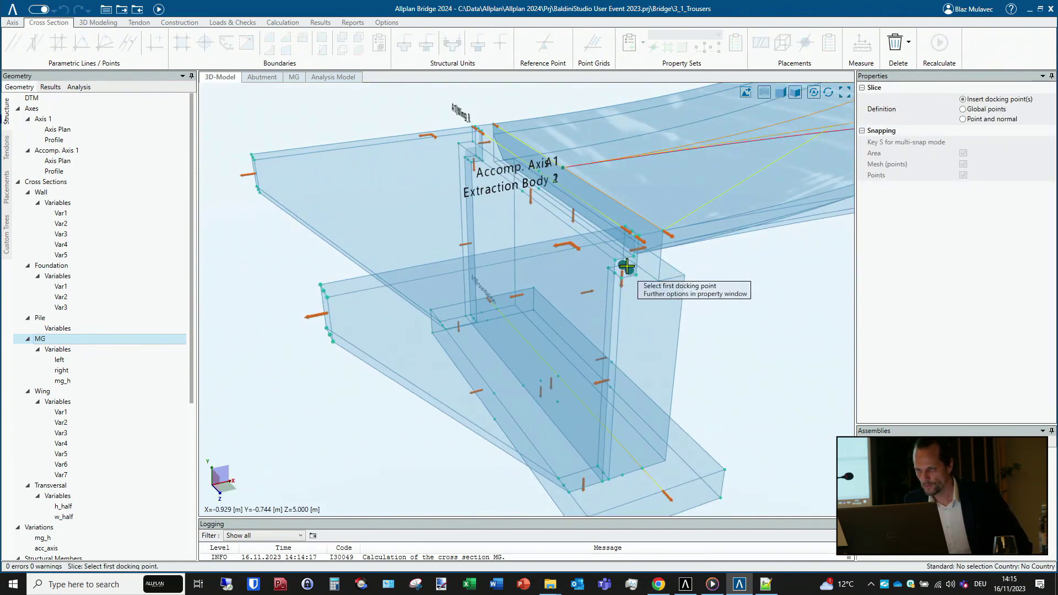
{"action": "left_click", "coordinate": [322, 285]}
{"action": "left_click", "coordinate": [327, 298]}
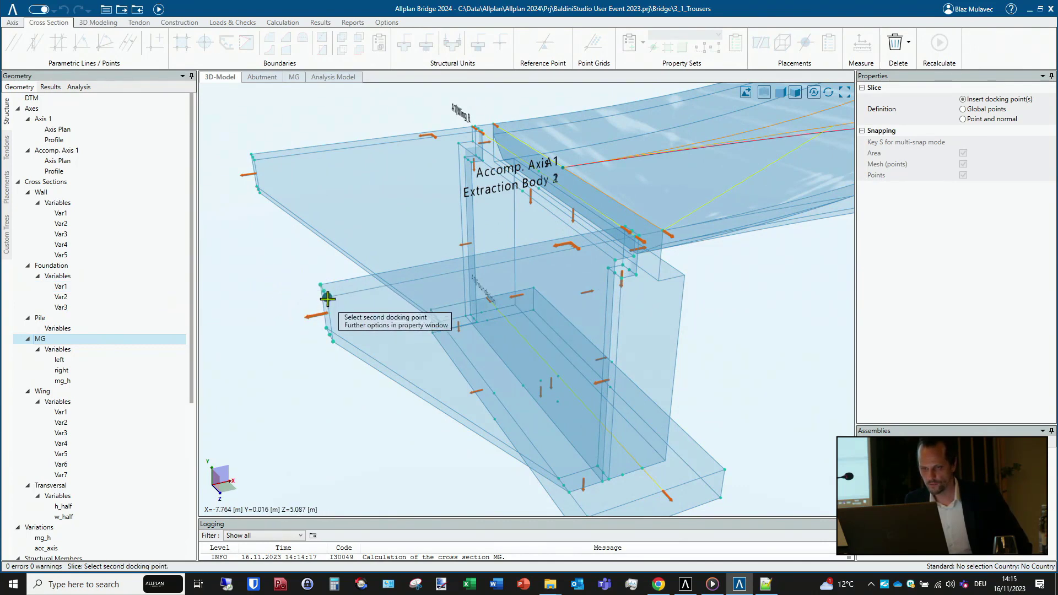
{"action": "left_click", "coordinate": [636, 275]}
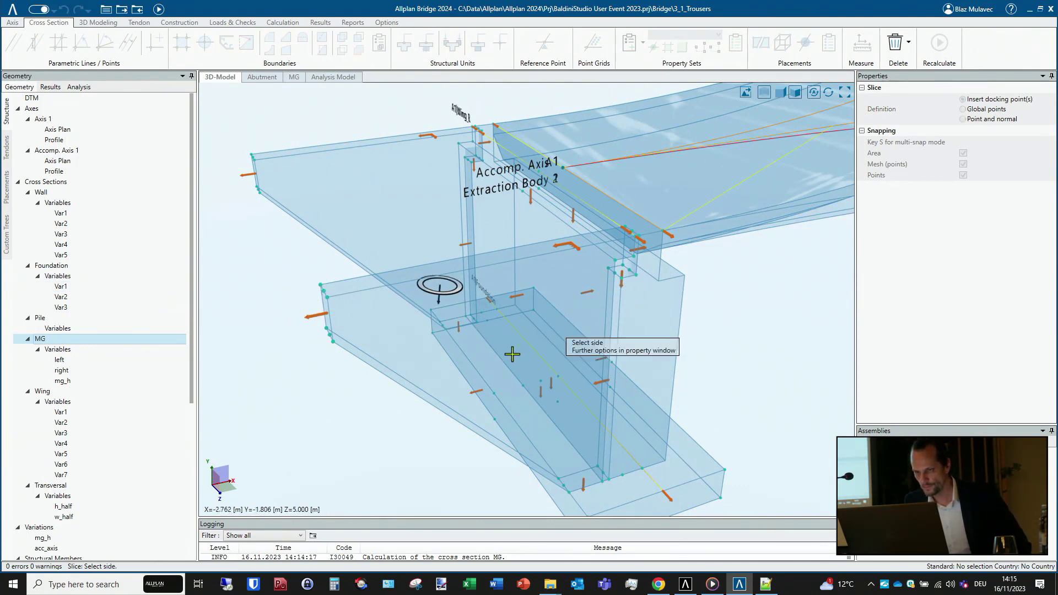
{"action": "left_click", "coordinate": [542, 255]}
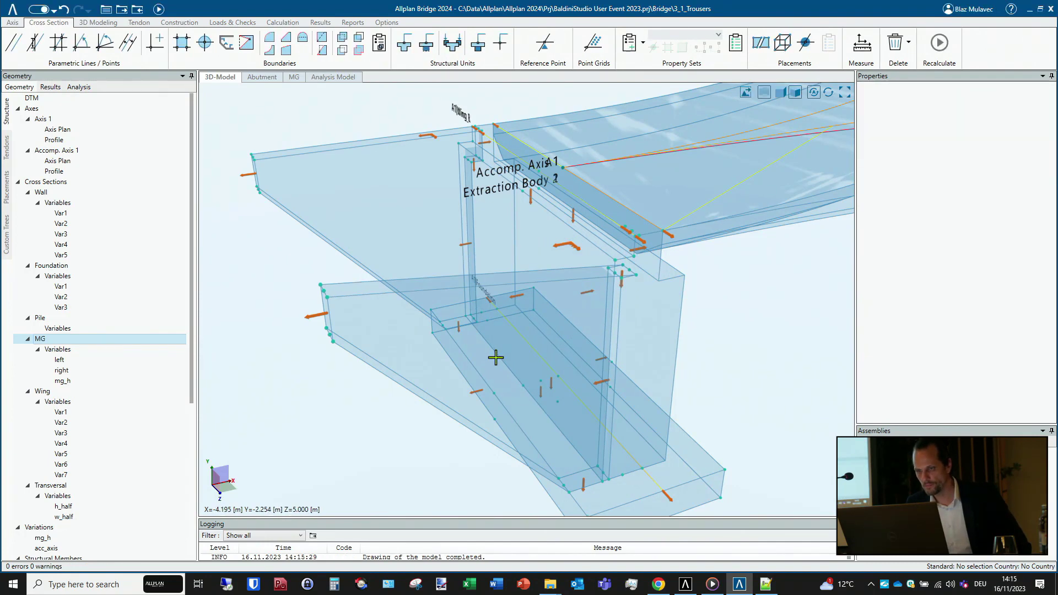
{"action": "middle_click_drag", "start_coordinate": [494, 357], "coordinate": [465, 334], "text": "shift"}
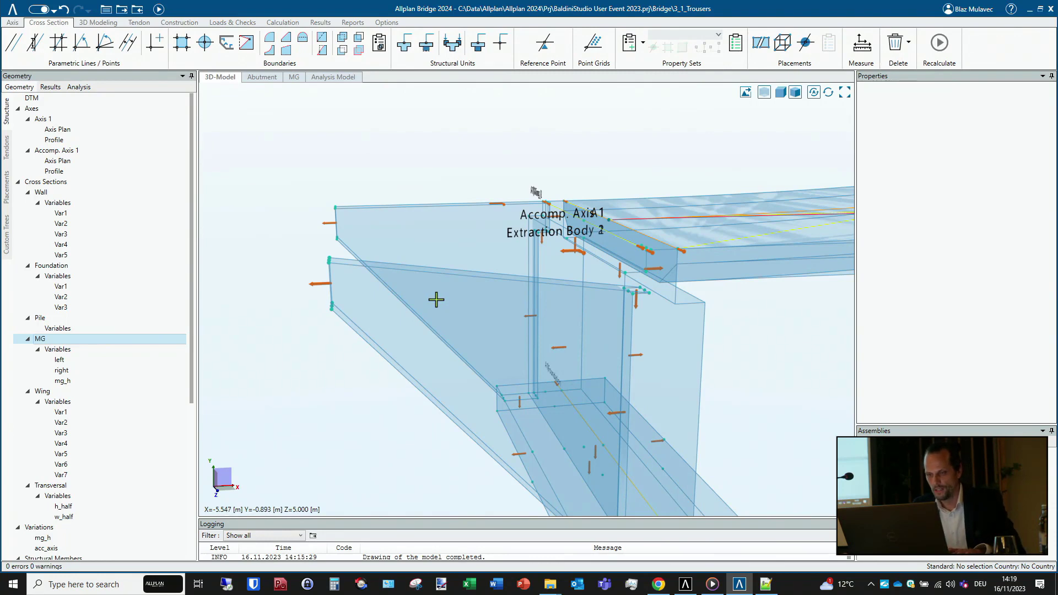
- Open the 4_Automatic Reinforcement bridge project and view its box girder and pier along the axis
{"action": "left_click", "coordinate": [12, 9]}
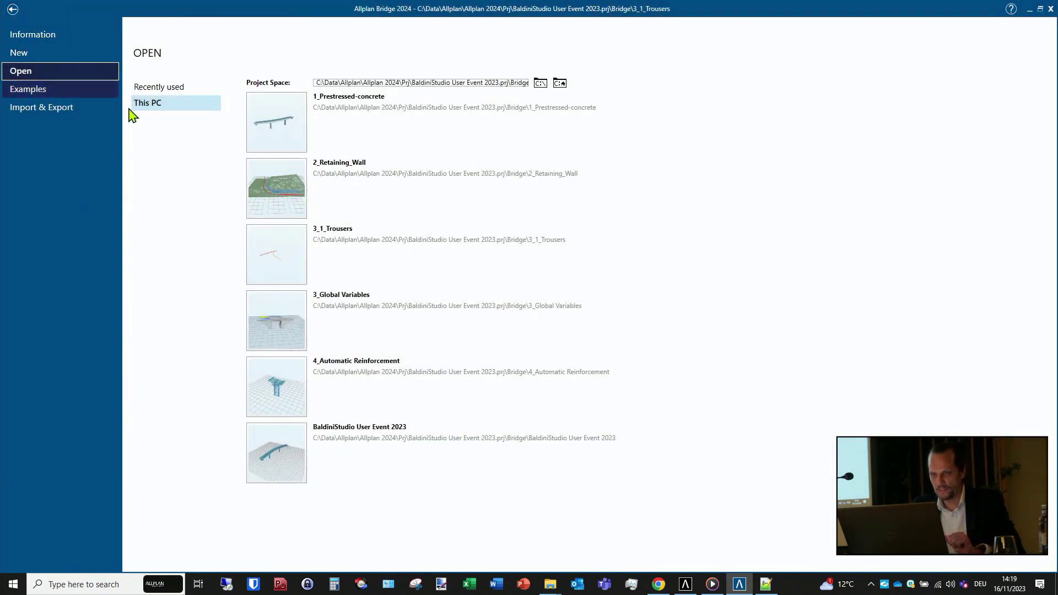
{"action": "left_click", "coordinate": [274, 382]}
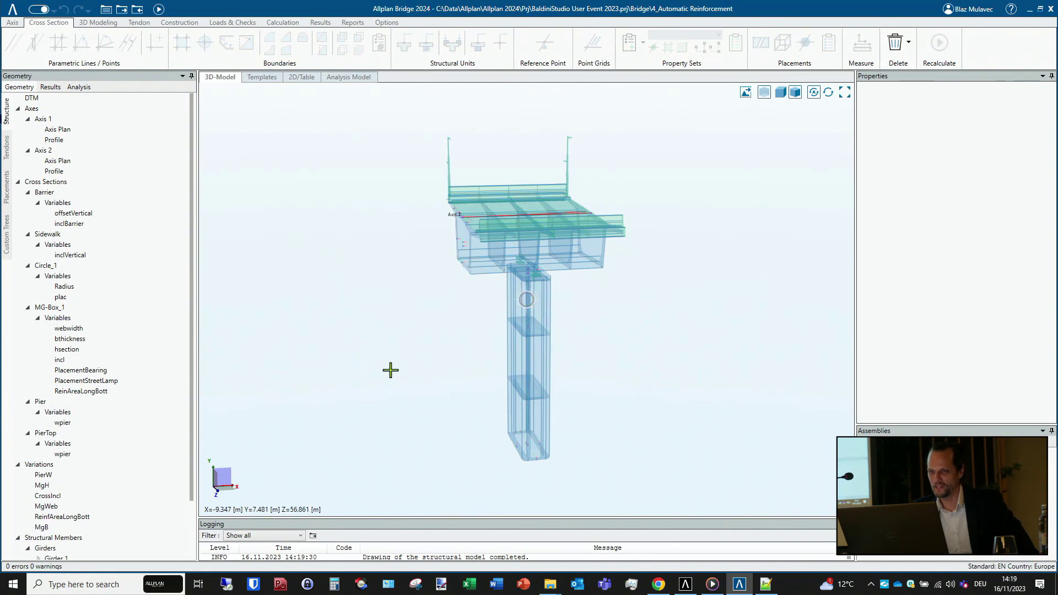
{"action": "middle_click_drag", "start_coordinate": [391, 370], "coordinate": [531, 371]}
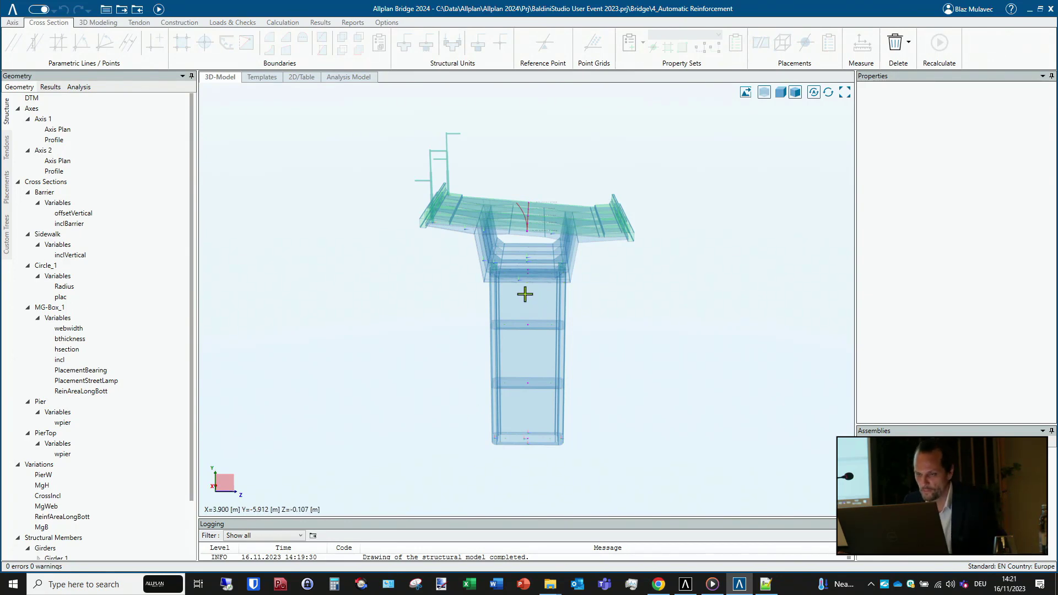
{"action": "scroll", "coordinate": [517, 261], "scroll_direction": "up", "scroll_amount": 1}
{"action": "scroll", "coordinate": [544, 355], "scroll_direction": "up", "scroll_amount": 2}
{"action": "middle_click_drag", "start_coordinate": [544, 355], "coordinate": [546, 333]}
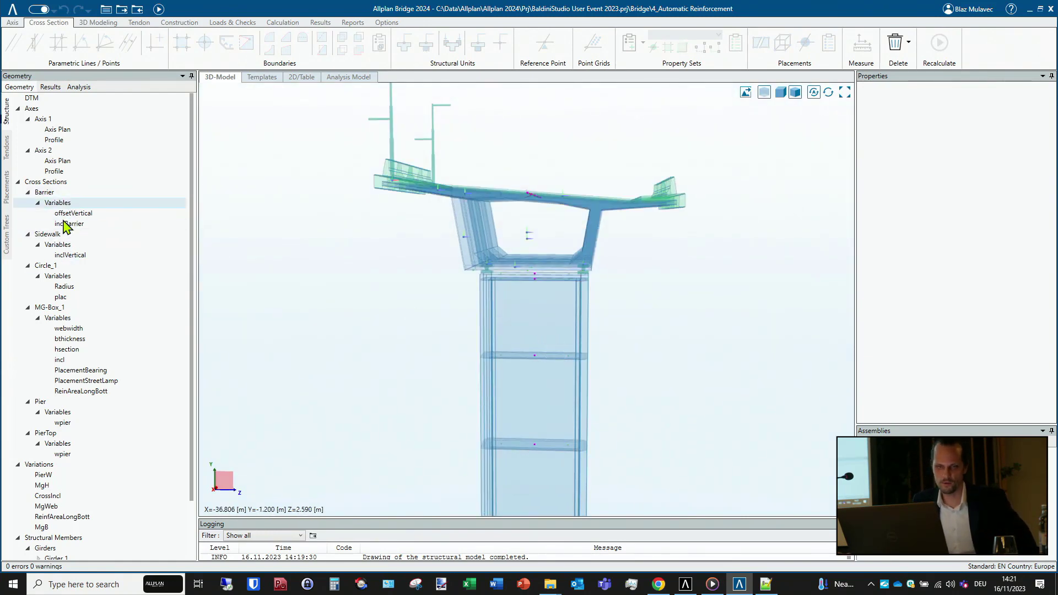
- Open the MG-Box_1 cross-section, show its filled areas and hide the construction lines
{"action": "left_click", "coordinate": [61, 310]}
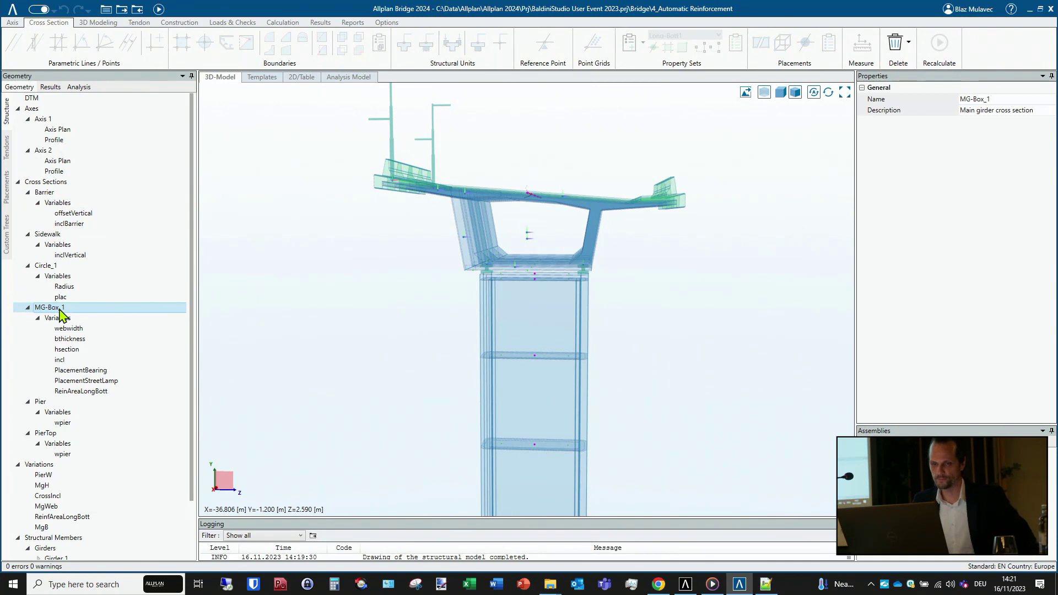
{"action": "double_click", "coordinate": [60, 312]}
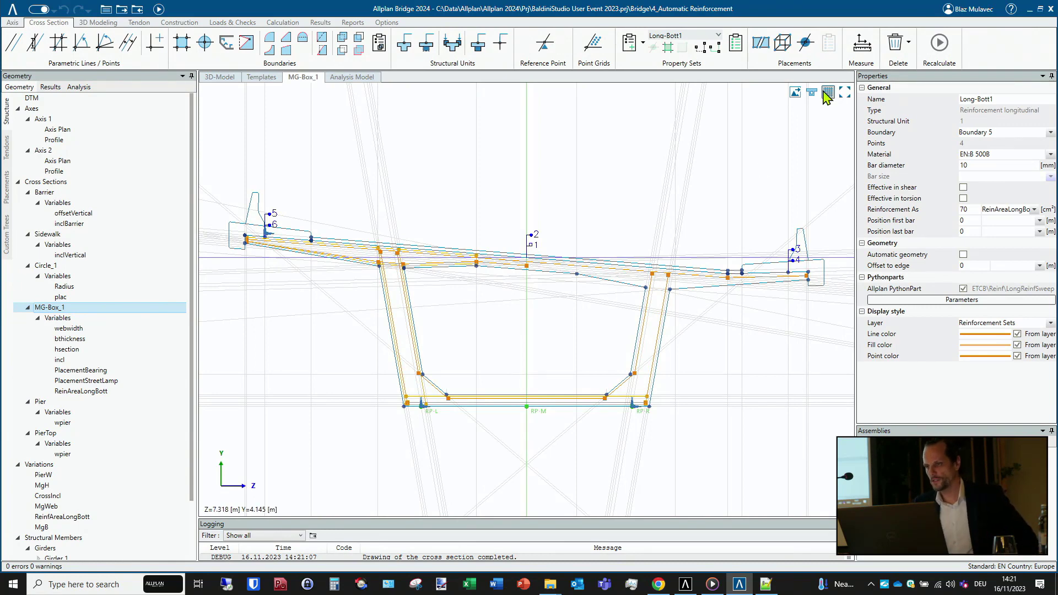
{"action": "left_click", "coordinate": [814, 93]}
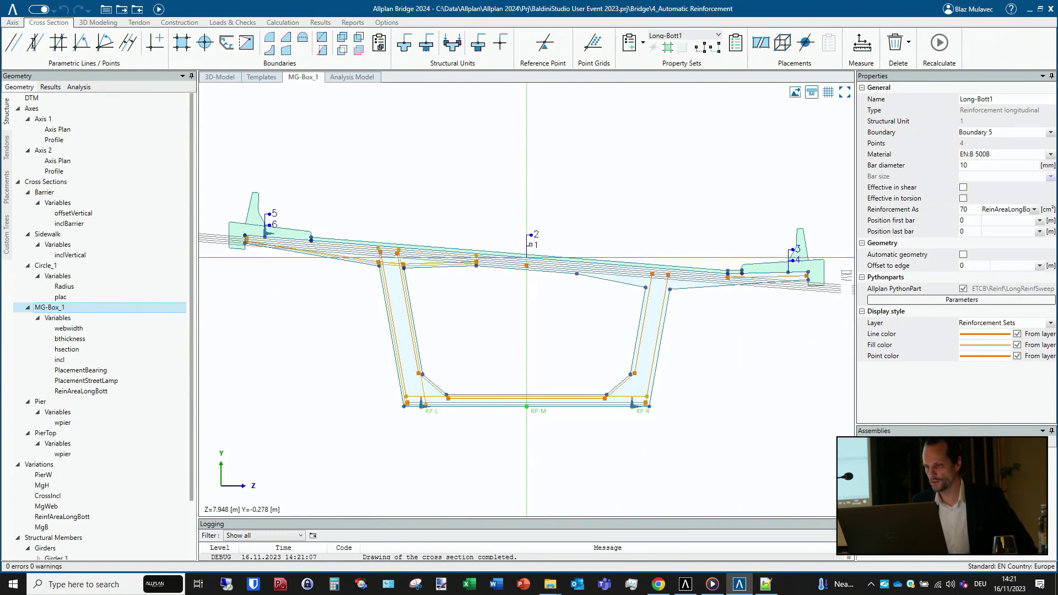
{"action": "scroll", "coordinate": [333, 368], "scroll_direction": "up", "scroll_amount": 3}
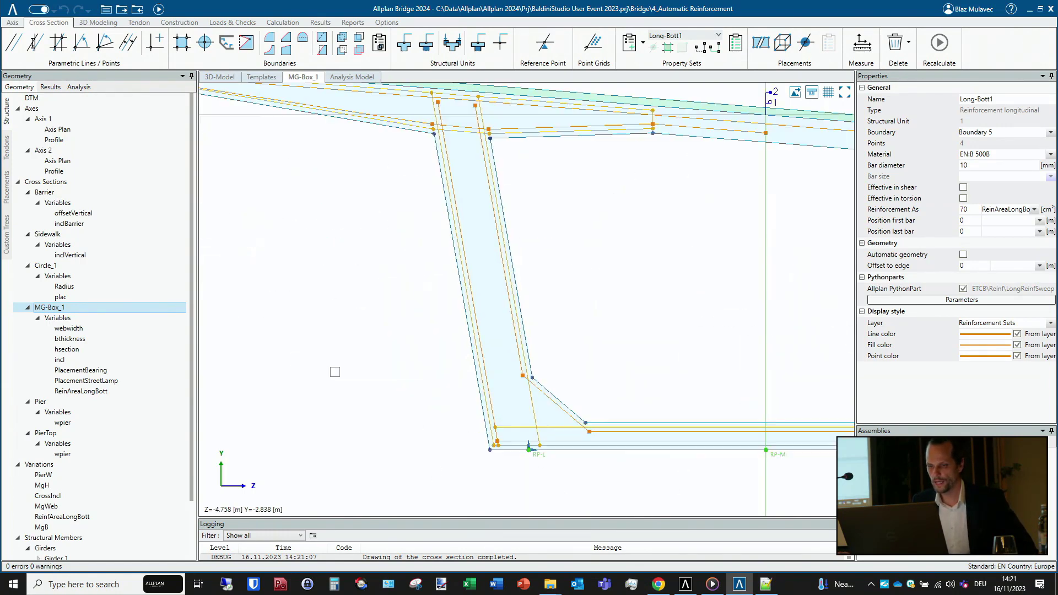
{"action": "scroll", "coordinate": [341, 370], "scroll_direction": "down", "scroll_amount": 3}
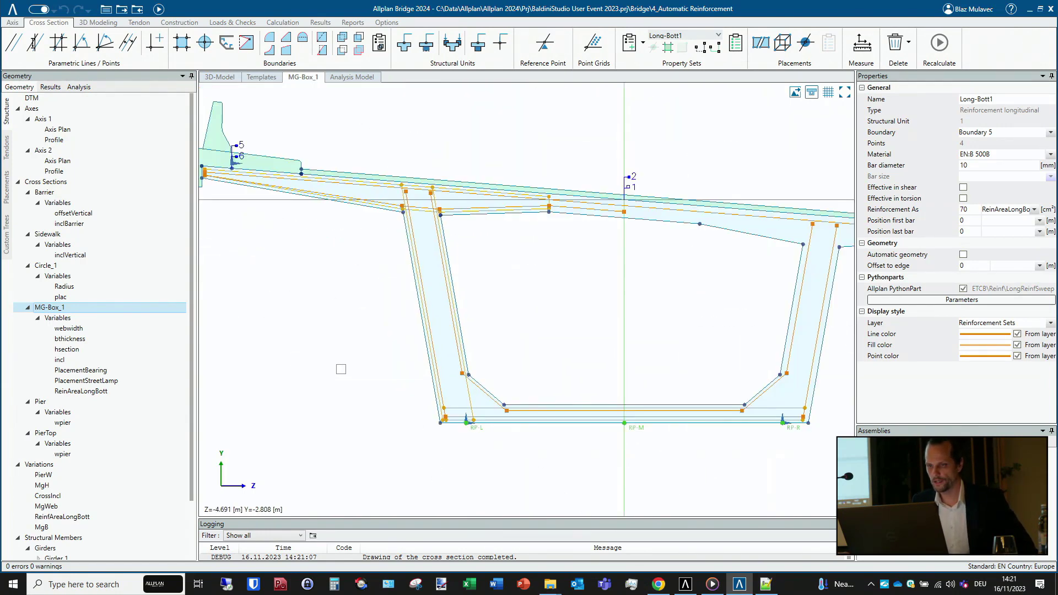
- Bring up the table of property sets defined for the MG-Box_1 cross-section
{"action": "left_click", "coordinate": [682, 41]}
{"action": "left_click", "coordinate": [747, 22]}
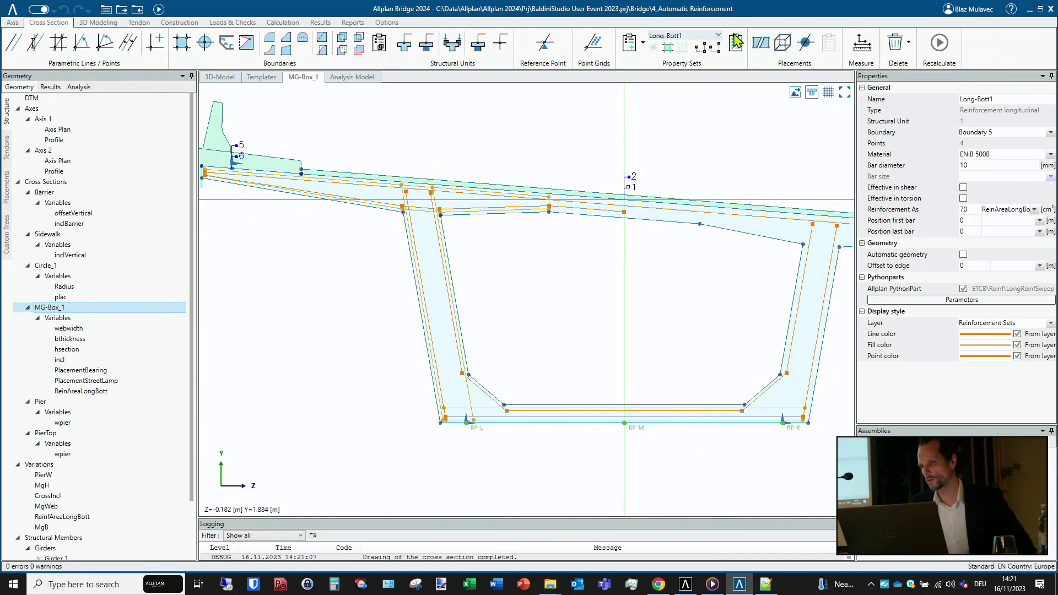
{"action": "left_click", "coordinate": [736, 43]}
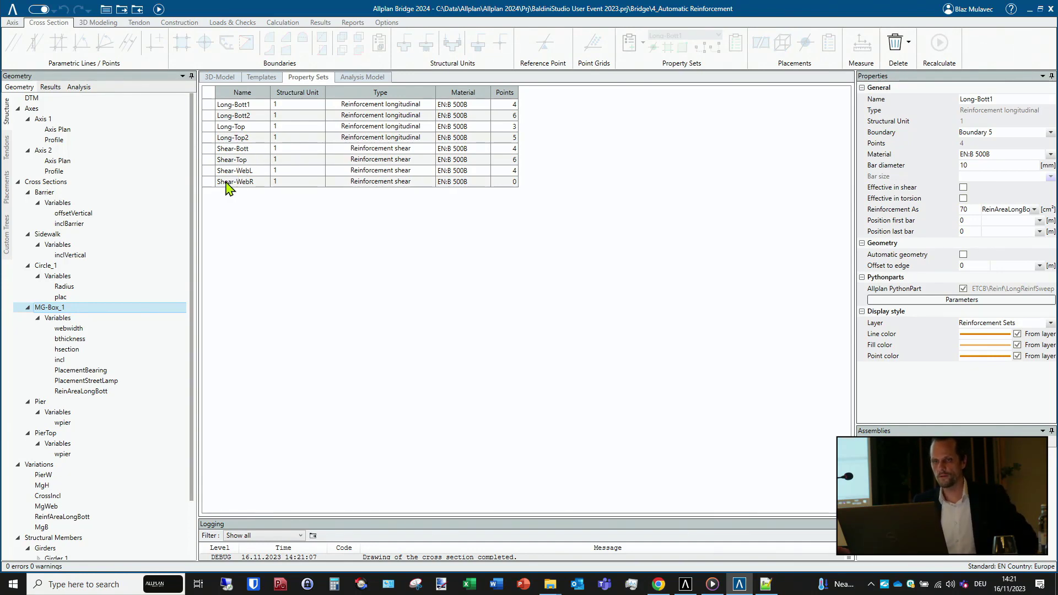
- Reopen the MG-Box_1 cross-section and highlight the longitudinal reinforcement sets Long-Bott2 and Long-Bott1 in turn
{"action": "left_click", "coordinate": [219, 77]}
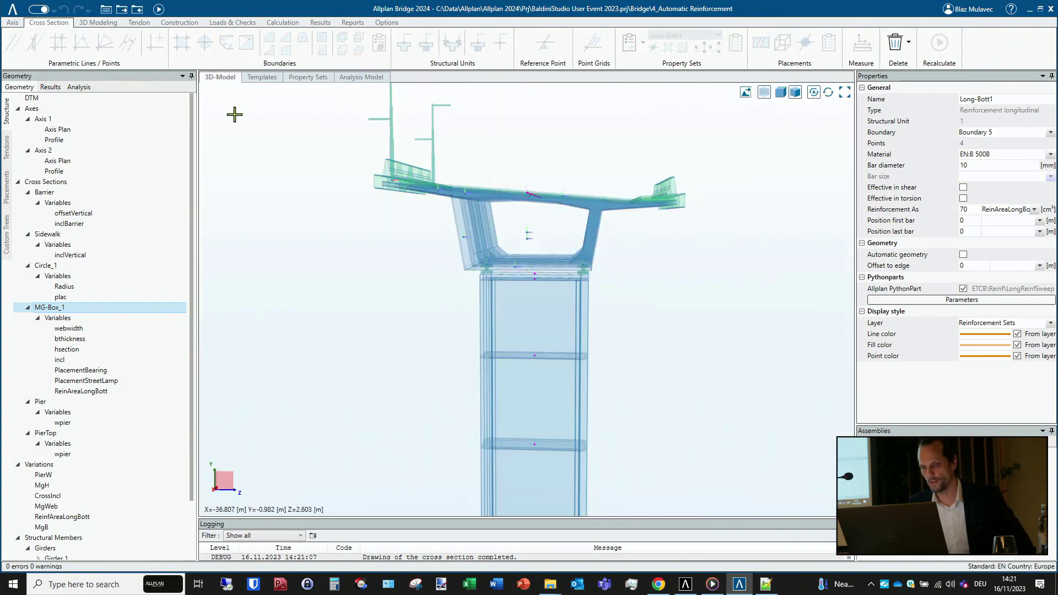
{"action": "left_click", "coordinate": [66, 276]}
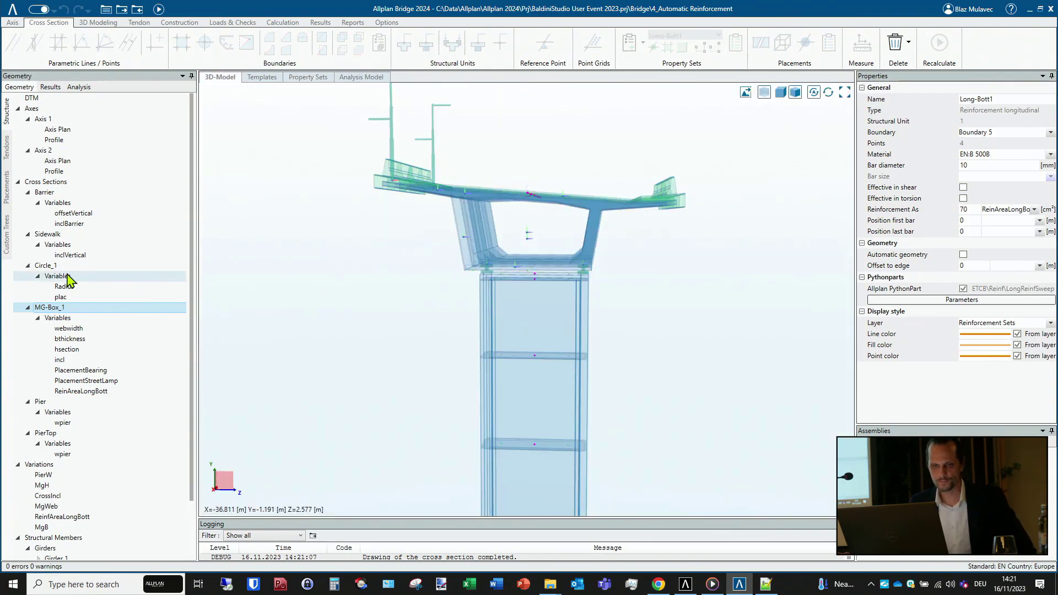
{"action": "left_click", "coordinate": [63, 309]}
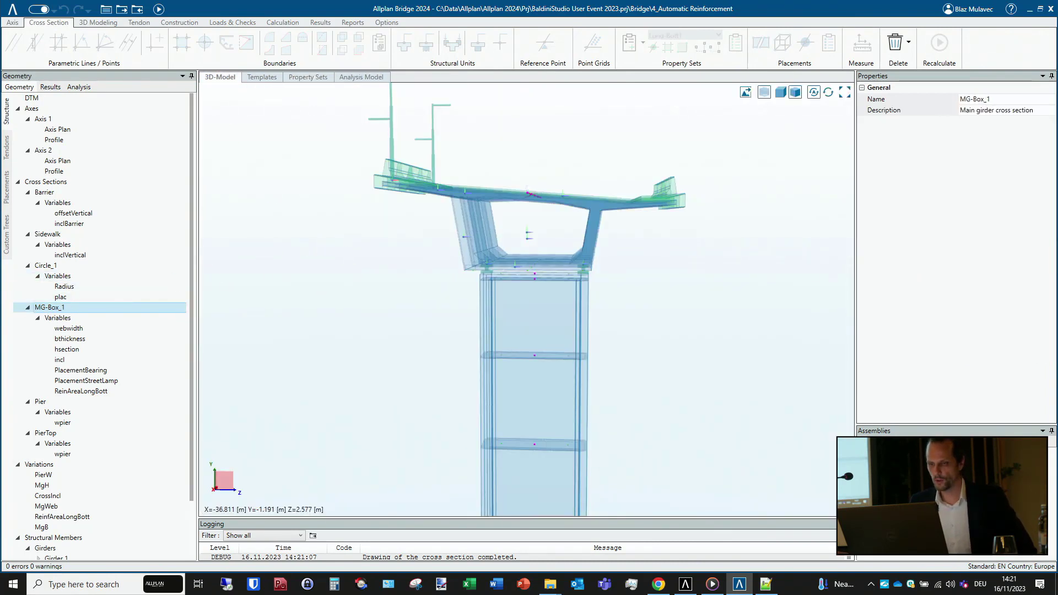
{"action": "scroll", "coordinate": [358, 278], "scroll_direction": "up", "scroll_amount": 2}
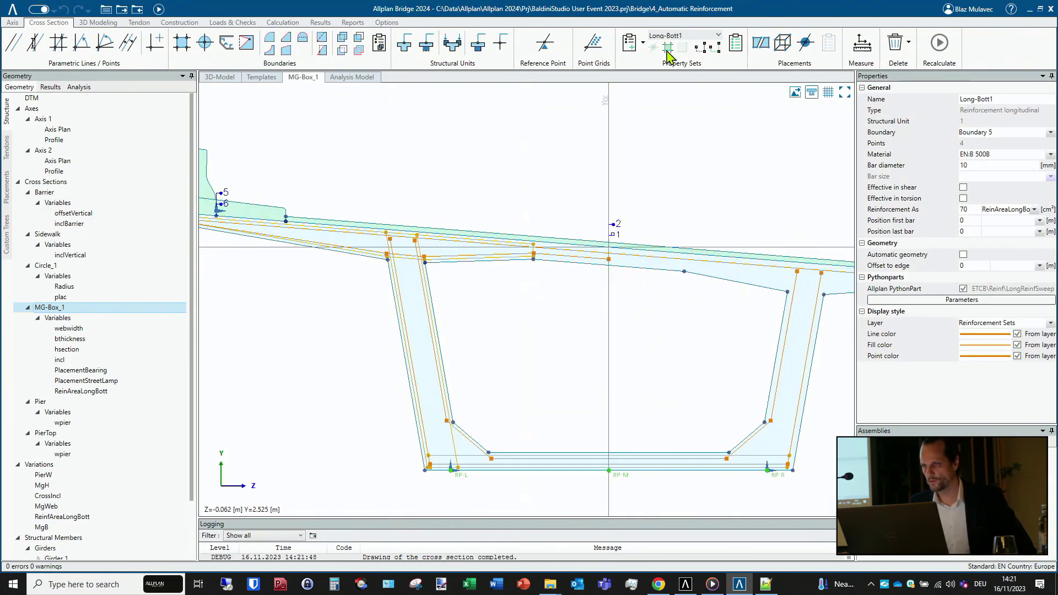
{"action": "left_click", "coordinate": [696, 37]}
{"action": "left_click", "coordinate": [696, 81]}
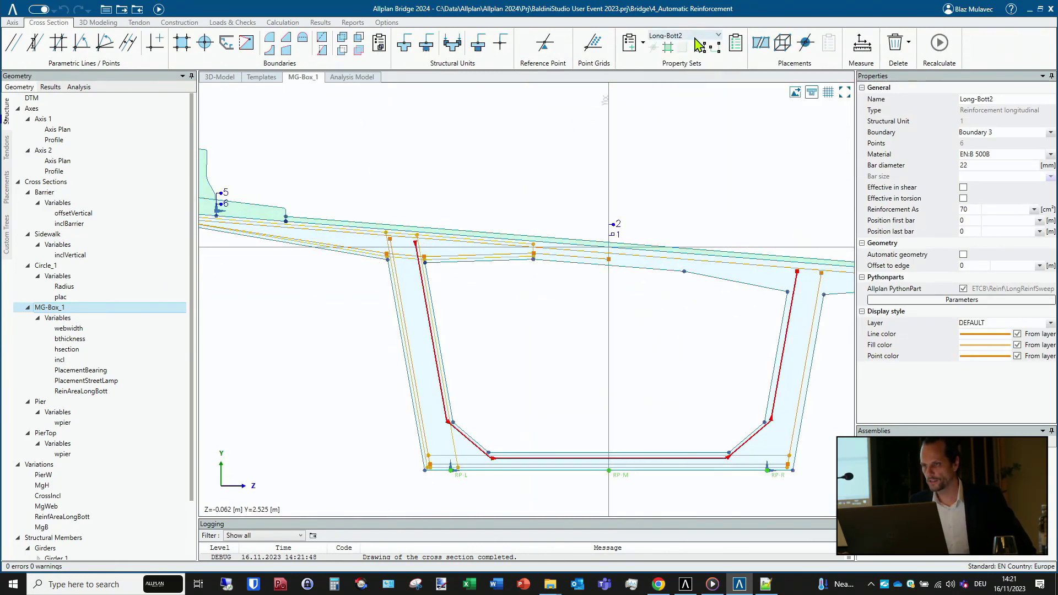
{"action": "left_click", "coordinate": [699, 41]}
{"action": "left_click", "coordinate": [689, 71]}
{"action": "scroll", "coordinate": [526, 270], "scroll_direction": "down", "scroll_amount": 2}
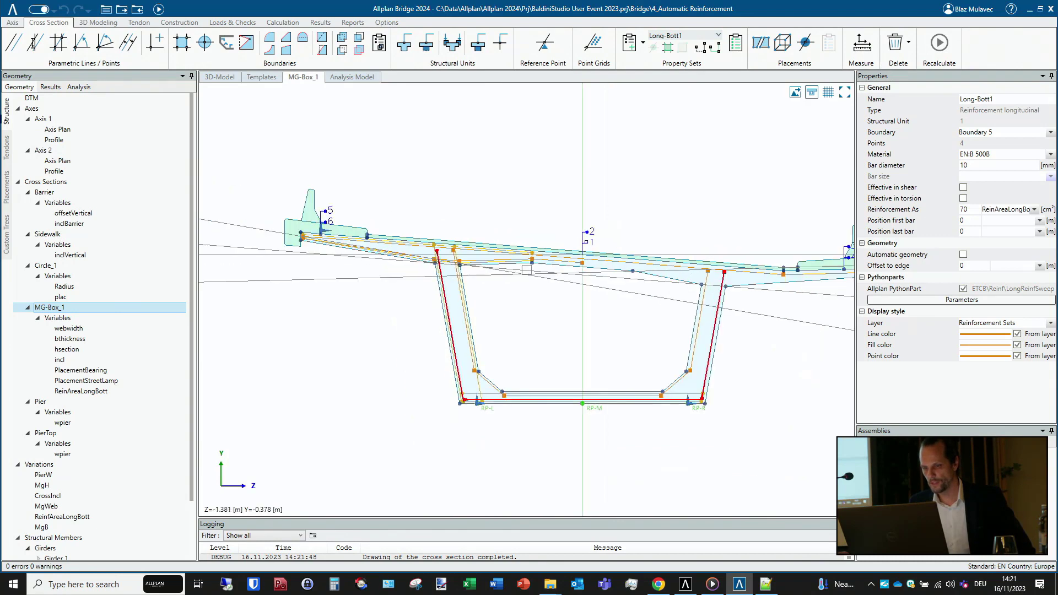
{"action": "scroll", "coordinate": [527, 270], "scroll_direction": "down", "scroll_amount": 1}
{"action": "scroll", "coordinate": [532, 306], "scroll_direction": "up", "scroll_amount": 3}
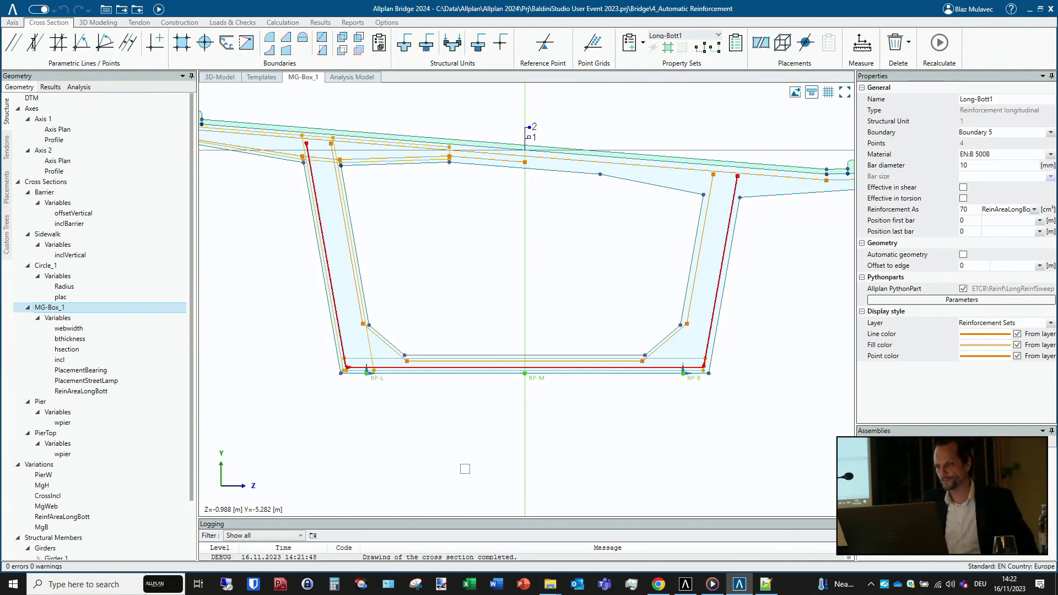
- Highlight the longitudinal reinforcement sets Long-Bott2, Long-Top and Long-Top2 in turn on the cross-section
{"action": "left_click", "coordinate": [683, 36]}
{"action": "left_click", "coordinate": [683, 81]}
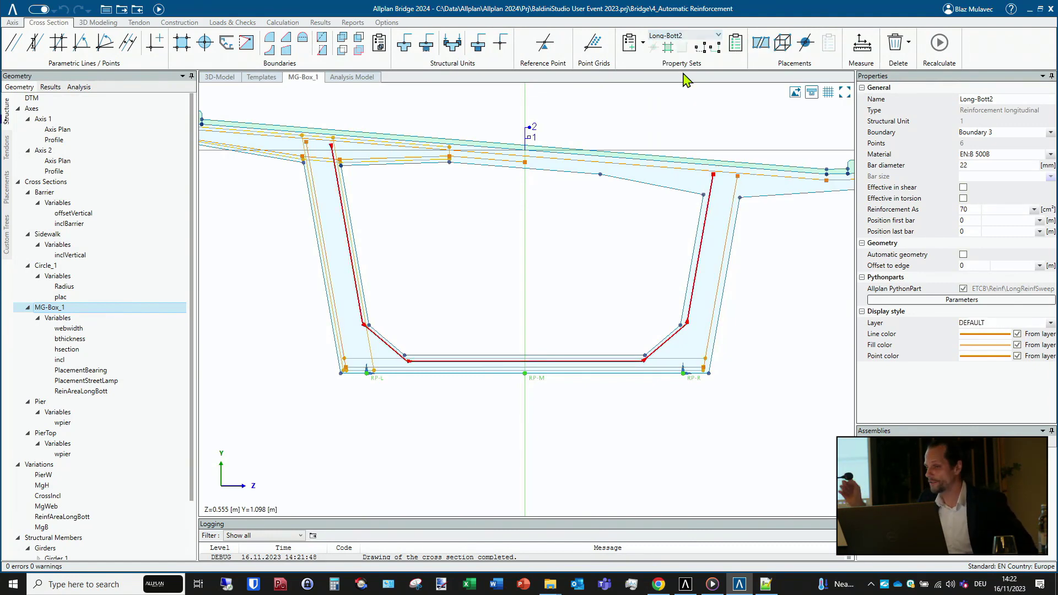
{"action": "left_click", "coordinate": [688, 37]}
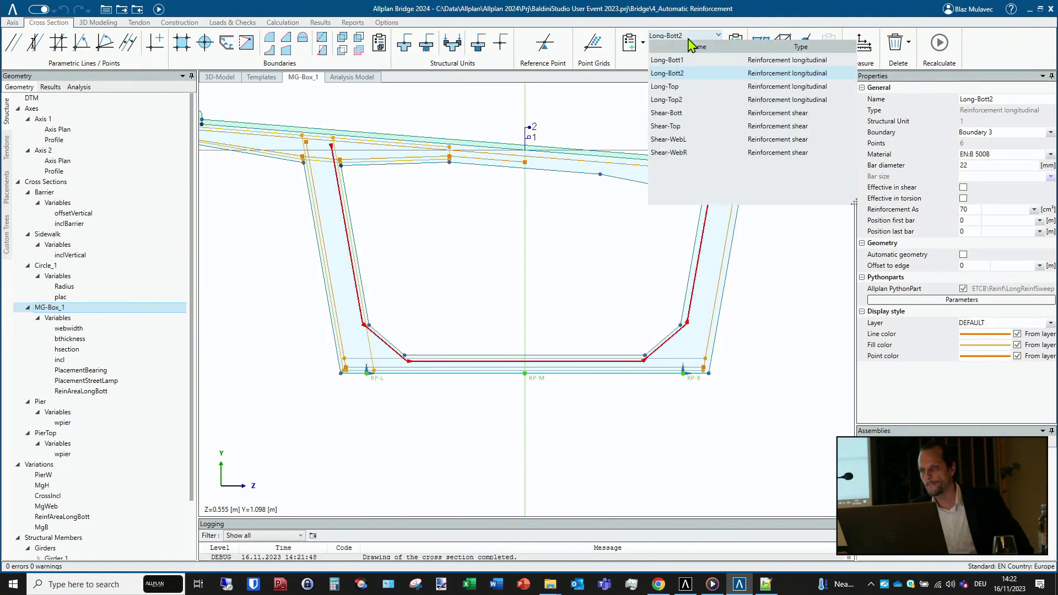
{"action": "left_click", "coordinate": [667, 87]}
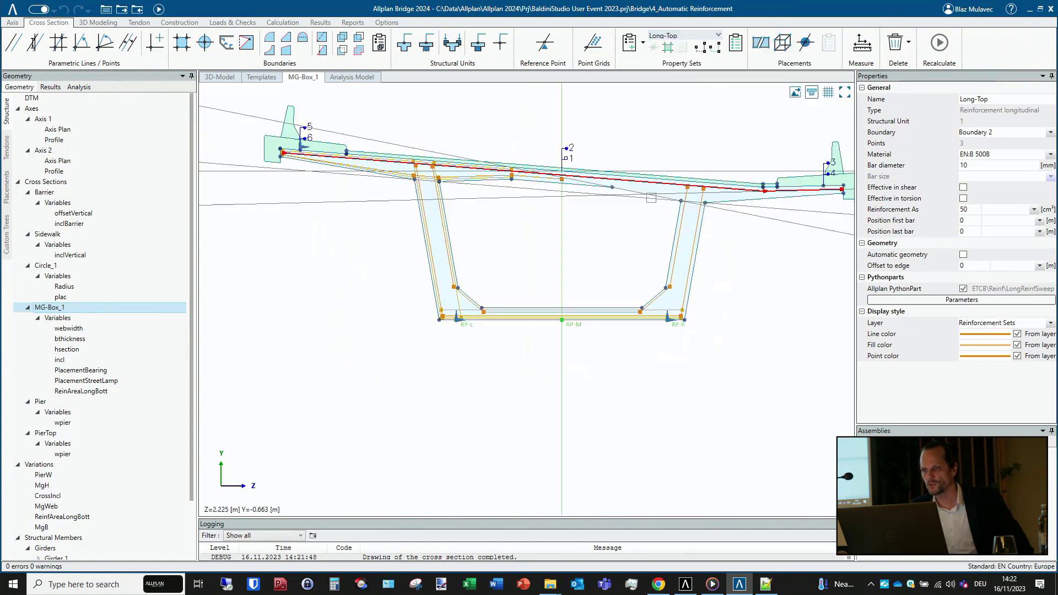
{"action": "scroll", "coordinate": [655, 196], "scroll_direction": "up", "scroll_amount": 2}
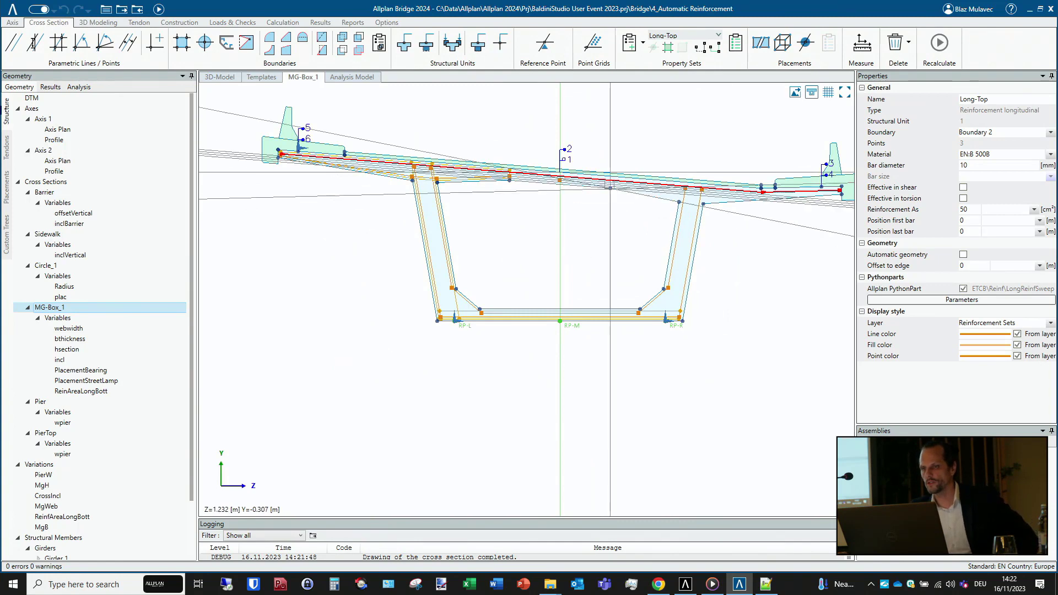
{"action": "left_click", "coordinate": [716, 36]}
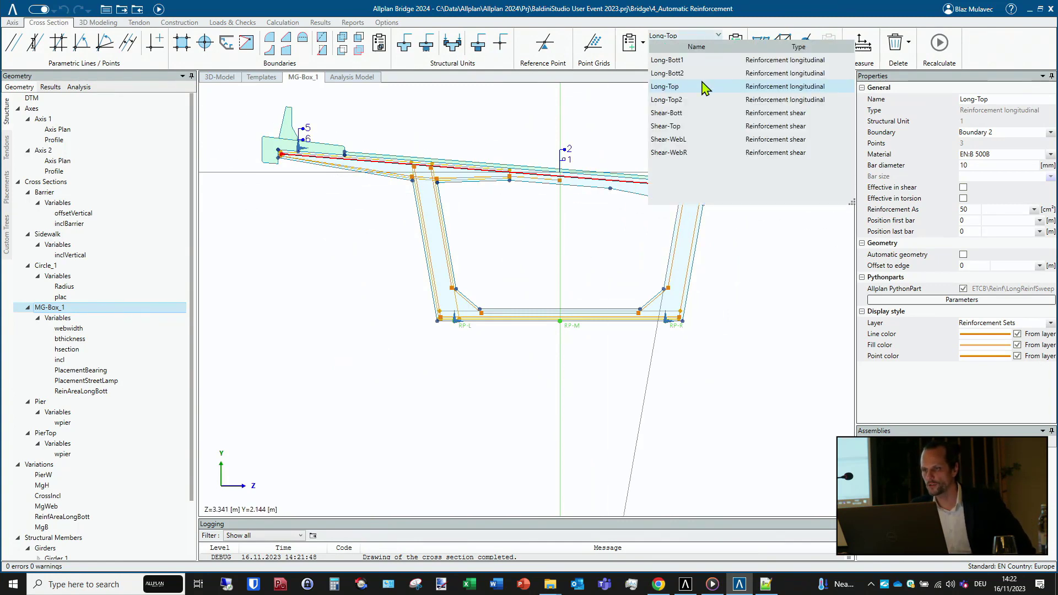
{"action": "left_click", "coordinate": [700, 100]}
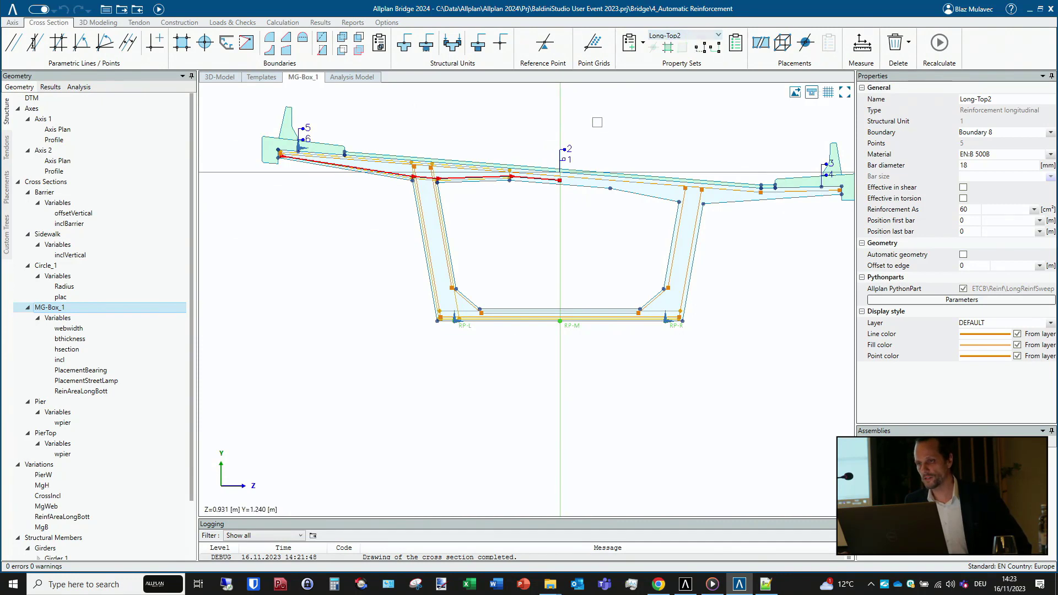
{"action": "left_click", "coordinate": [693, 40]}
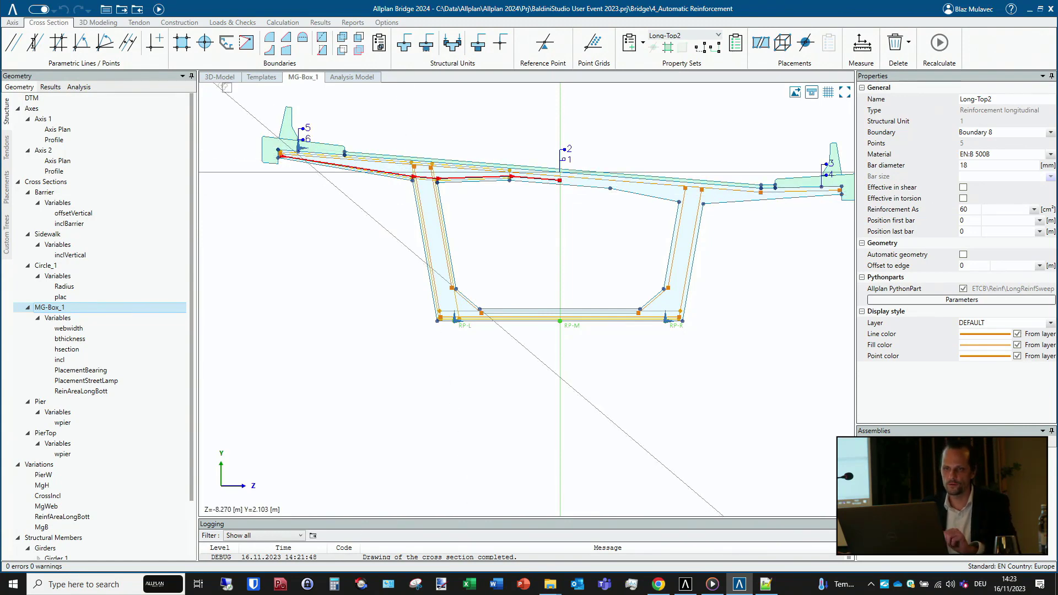
- View the bridge in the 3D model from an angle and return to the MG-Box_1 cross-section
{"action": "left_click", "coordinate": [226, 78]}
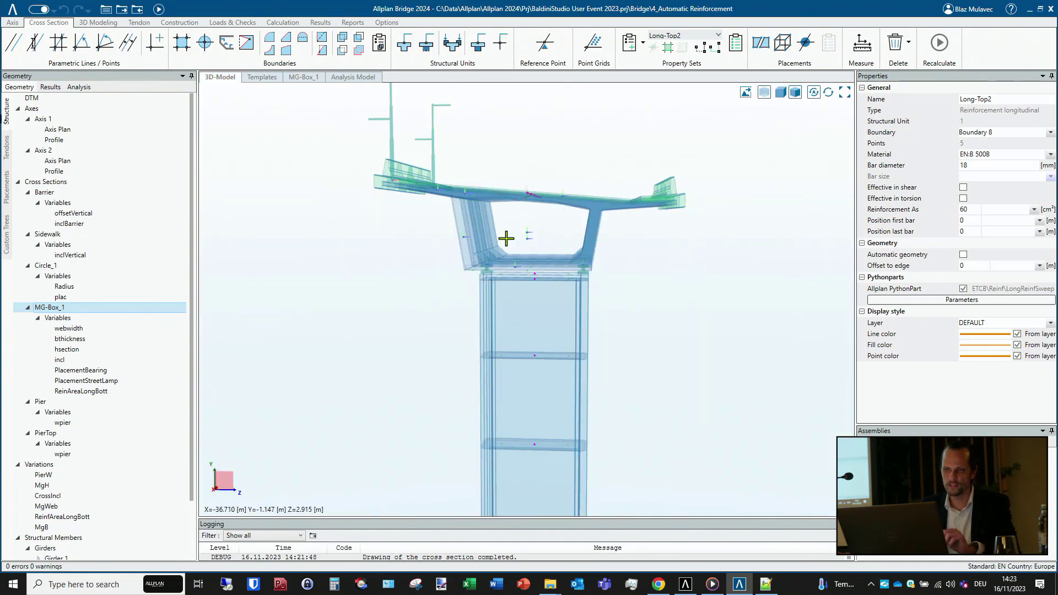
{"action": "middle_click_drag", "start_coordinate": [503, 314], "coordinate": [524, 328]}
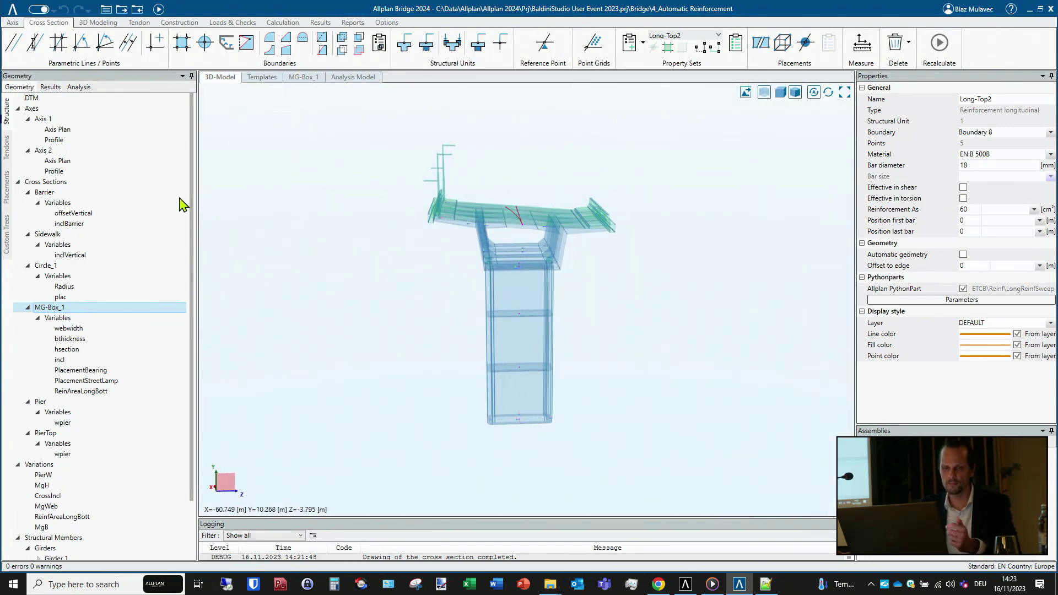
{"action": "left_click", "coordinate": [87, 350]}
{"action": "left_click", "coordinate": [64, 310]}
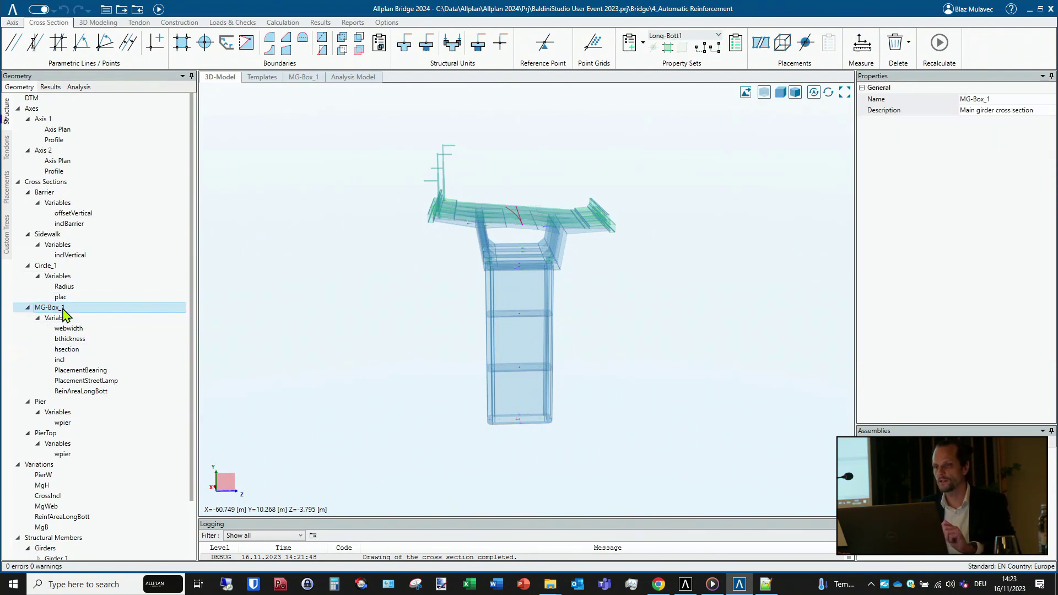
{"action": "left_click", "coordinate": [303, 78]}
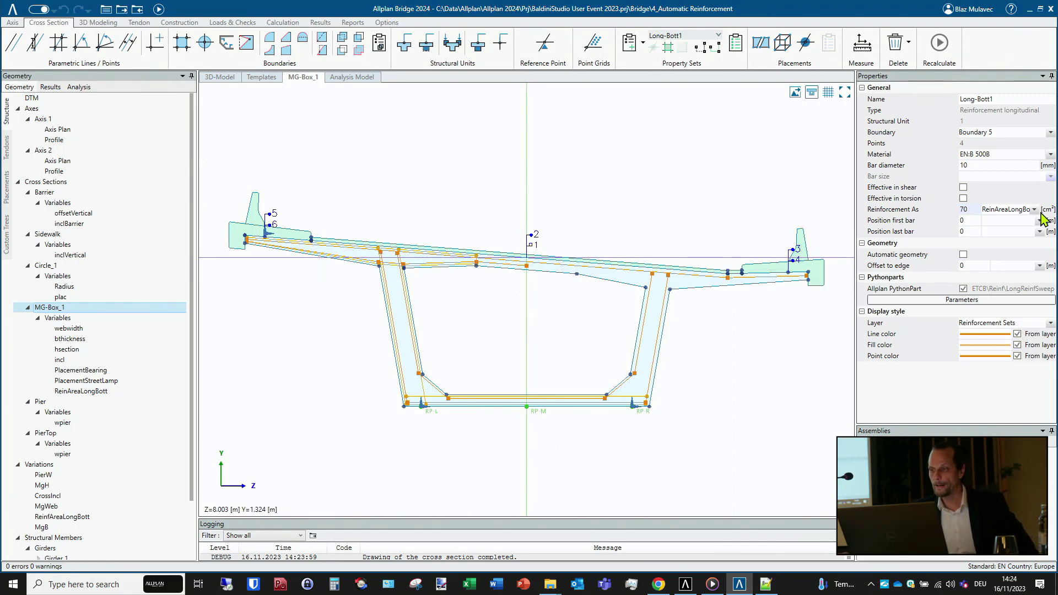
- Examine the ReinfAreaLongBott variation table and go back to the reinforcement area properties of MG-Box_1
{"action": "scroll", "coordinate": [87, 441], "scroll_direction": "down", "scroll_amount": 1}
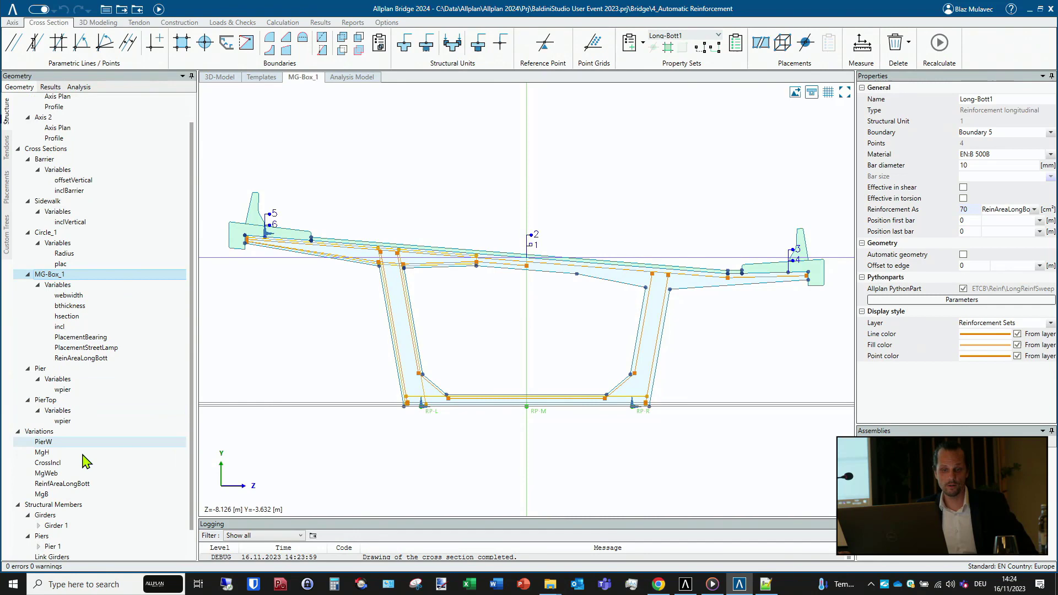
{"action": "double_click", "coordinate": [76, 484]}
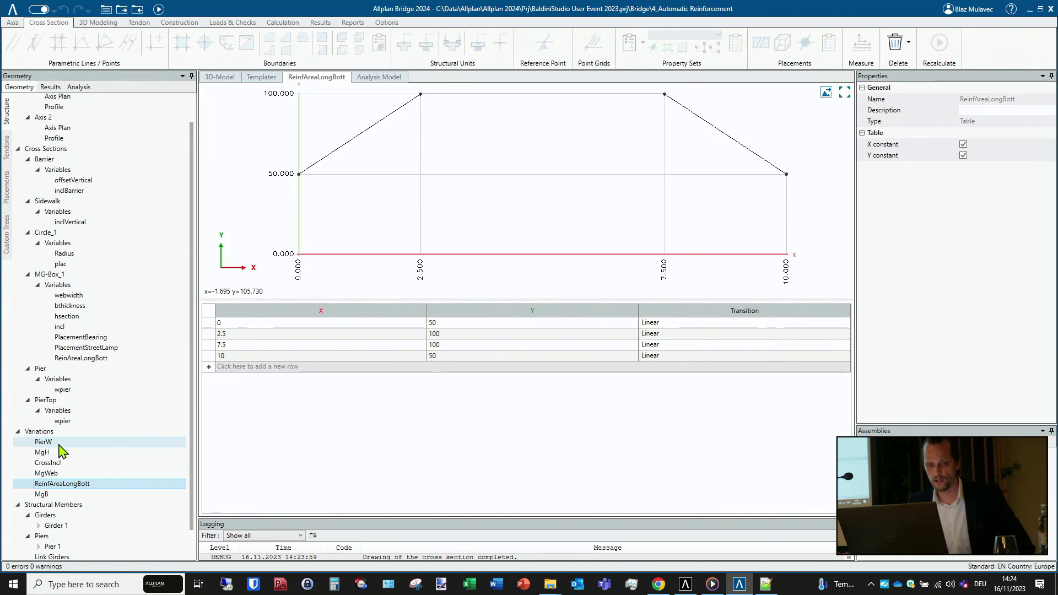
{"action": "left_click", "coordinate": [54, 275]}
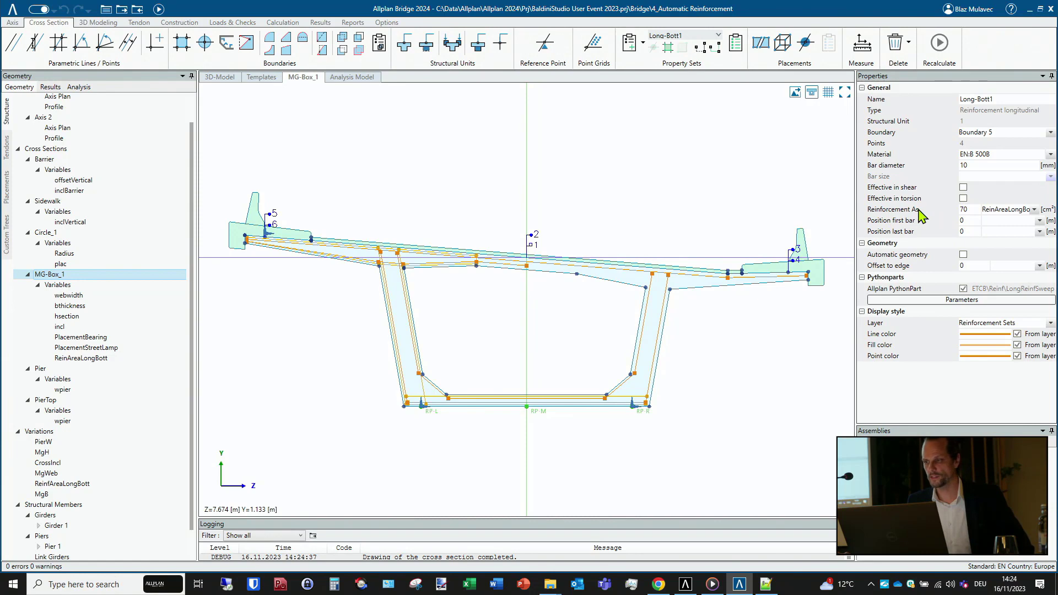
{"action": "left_click", "coordinate": [963, 226]}
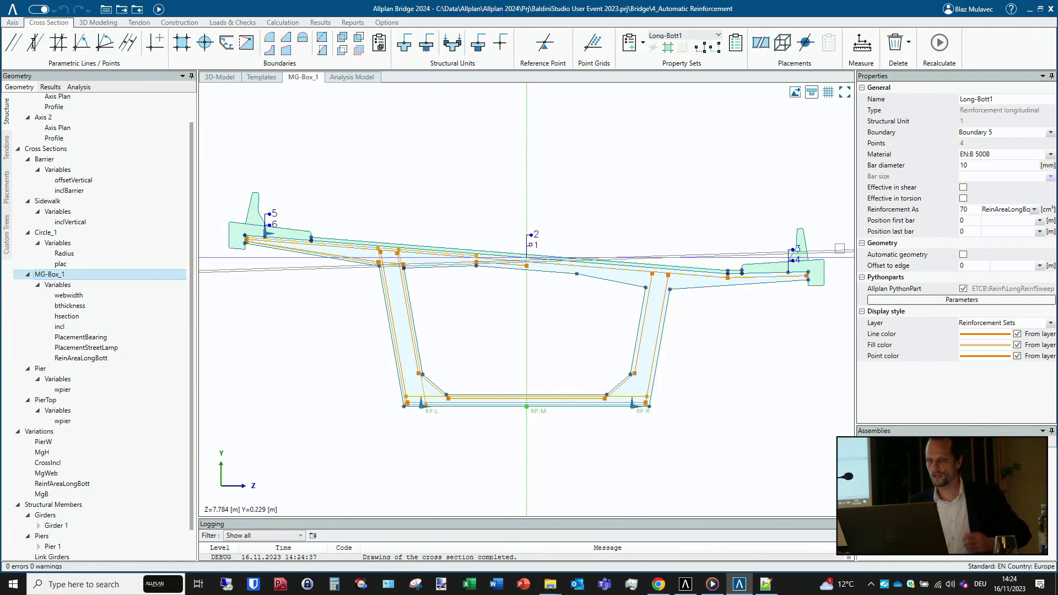
- Highlight Long-Bott2 and make Long-Bott1 the active property set of the cross-section
{"action": "left_click", "coordinate": [654, 40]}
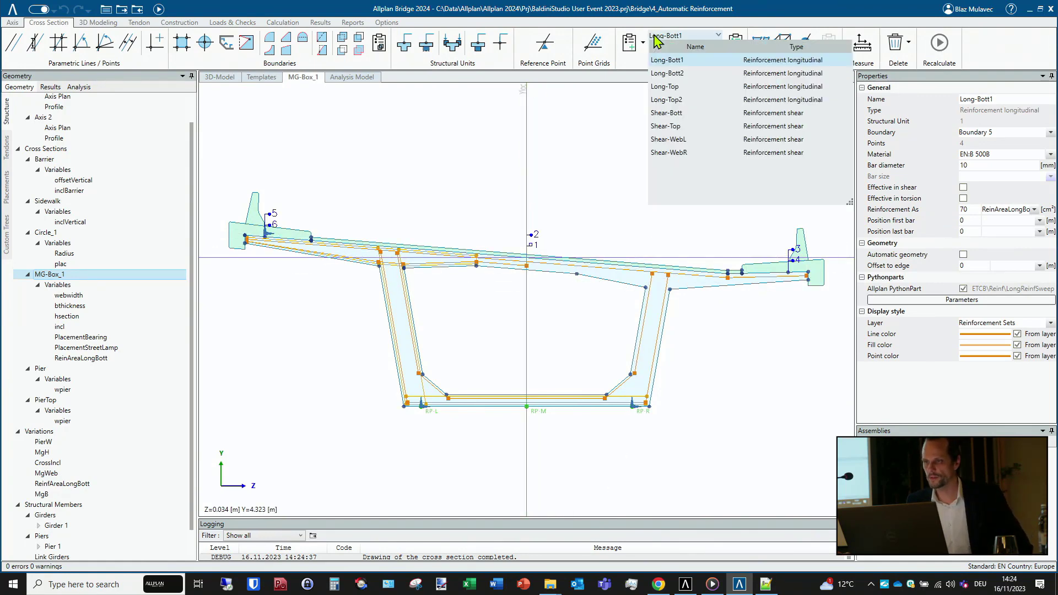
{"action": "left_click", "coordinate": [668, 64]}
{"action": "left_click", "coordinate": [682, 39]}
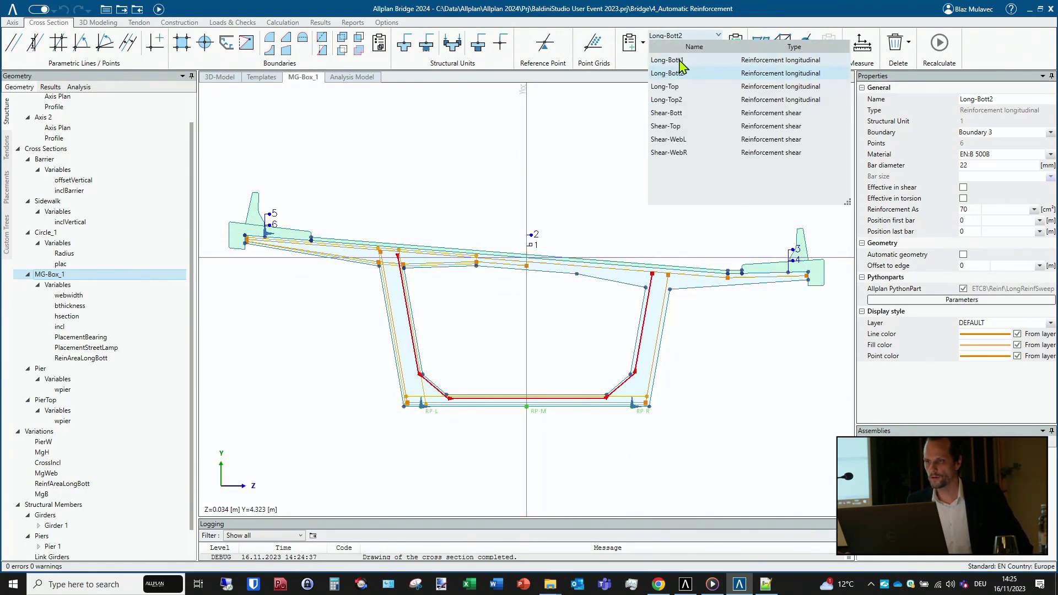
{"action": "left_click", "coordinate": [678, 62]}
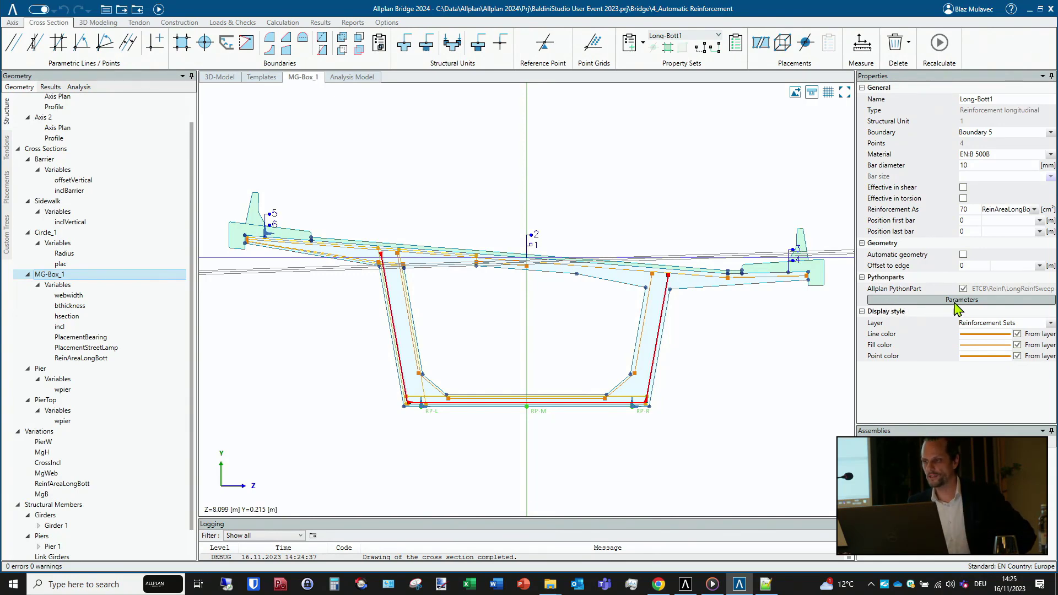
- Assign the LongReinfSweep.pyp PythonPart to the Long-Bott1 set and save its placement parameters
{"action": "left_click", "coordinate": [964, 289]}
{"action": "left_click", "coordinate": [964, 289]}
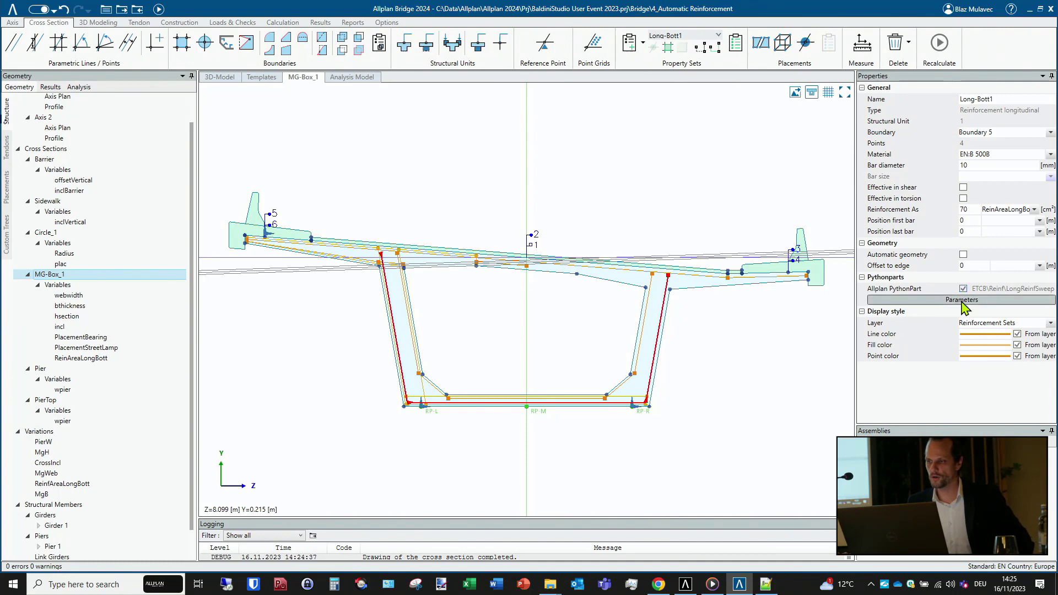
{"action": "left_click", "coordinate": [953, 301]}
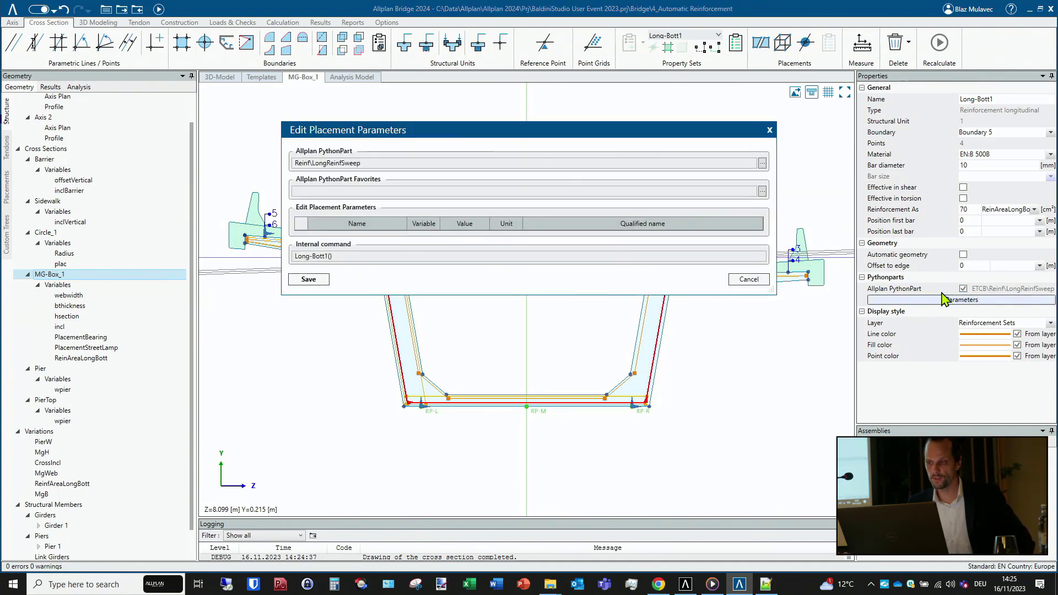
{"action": "left_click", "coordinate": [762, 163]}
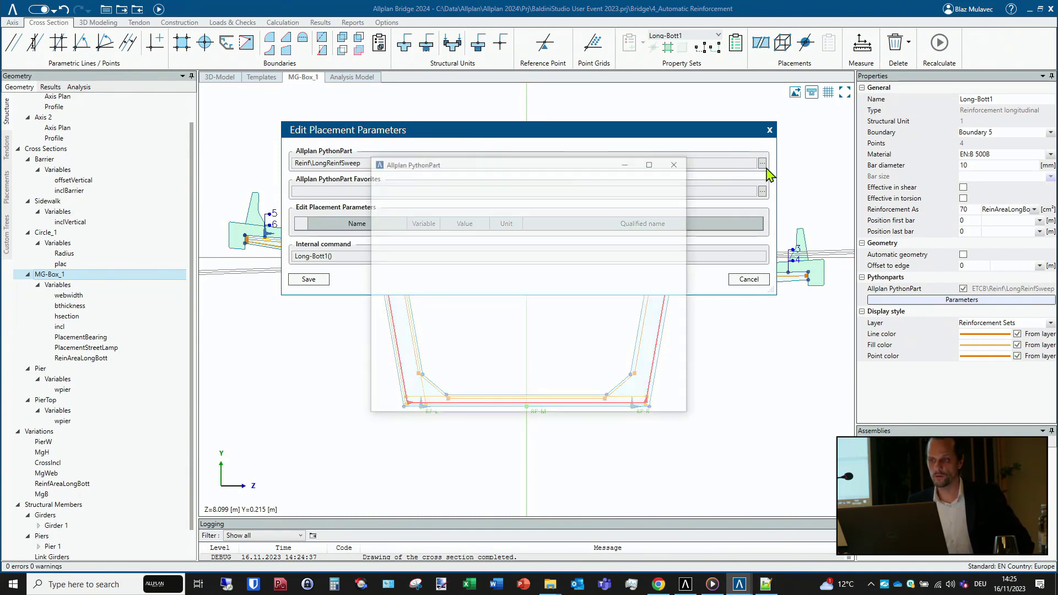
{"action": "left_click", "coordinate": [451, 216]}
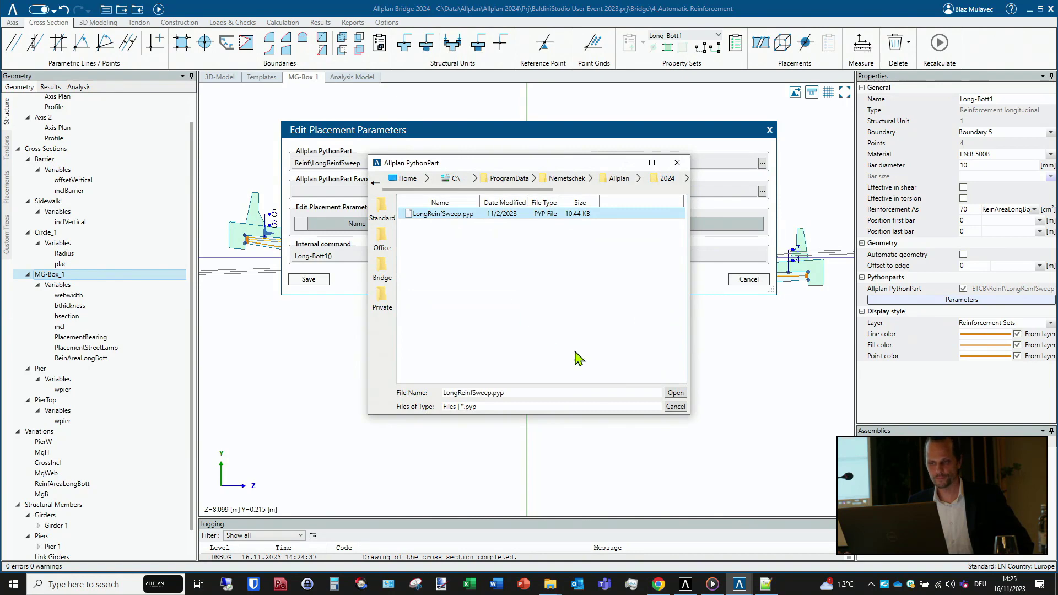
{"action": "left_click", "coordinate": [676, 394]}
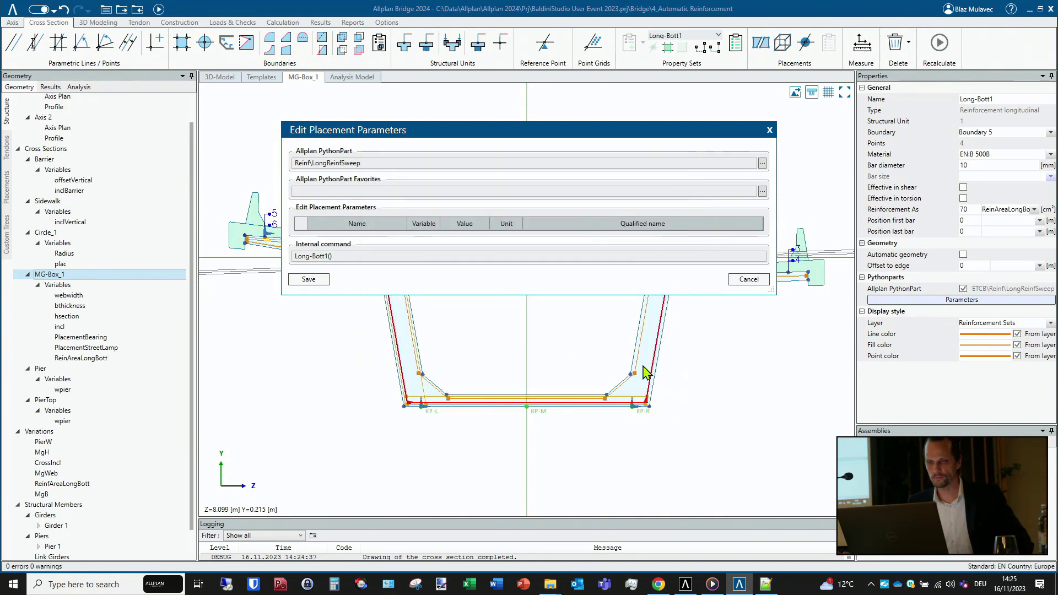
{"action": "left_click", "coordinate": [309, 279]}
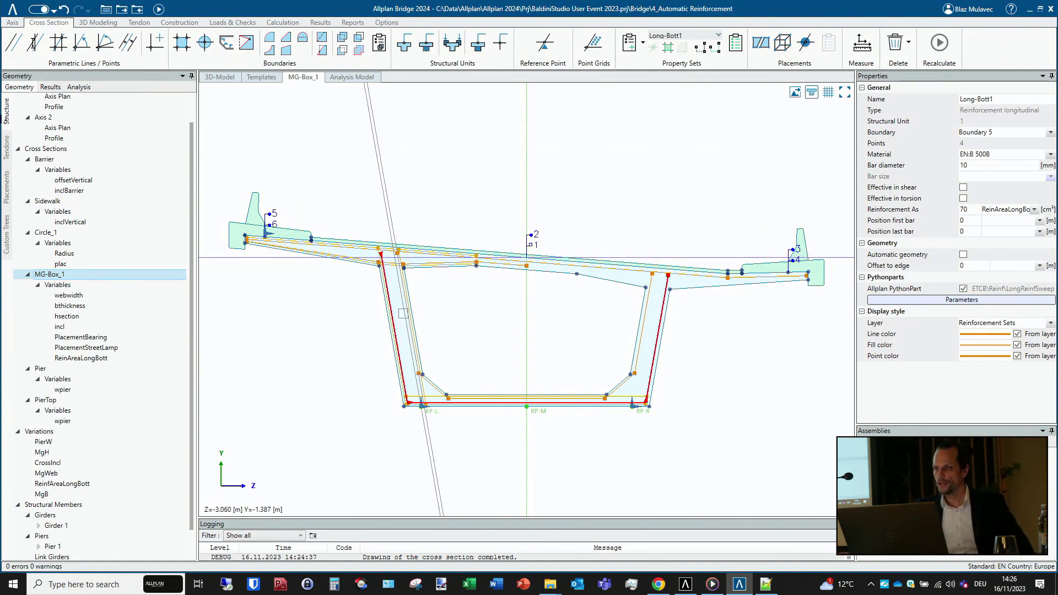
- Highlight the shear reinforcement set Shear-WebL and examine its outline where the web meets the deck slab
{"action": "left_click", "coordinate": [684, 36]}
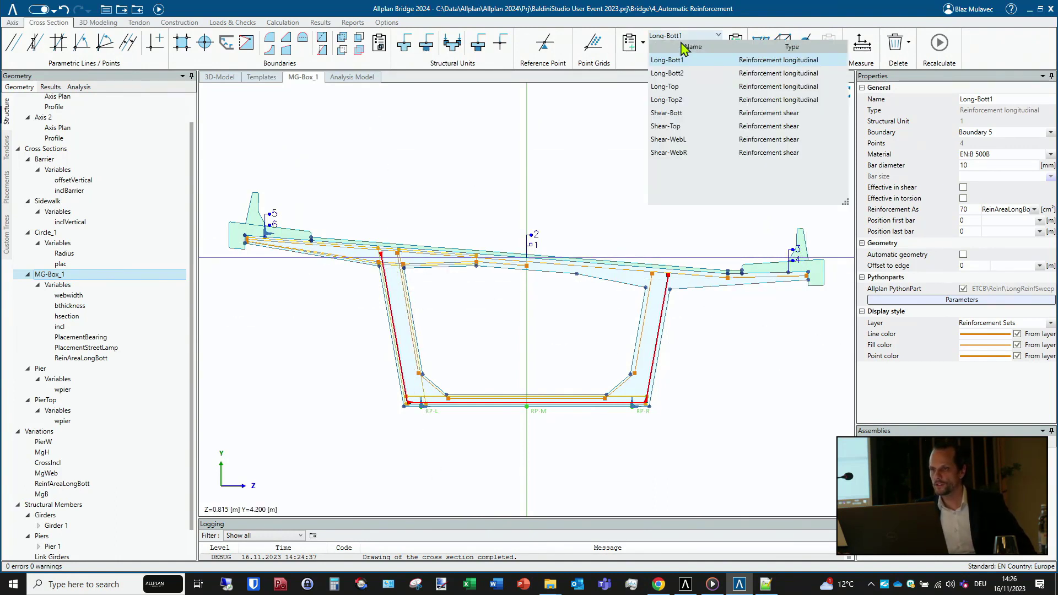
{"action": "left_click", "coordinate": [687, 140]}
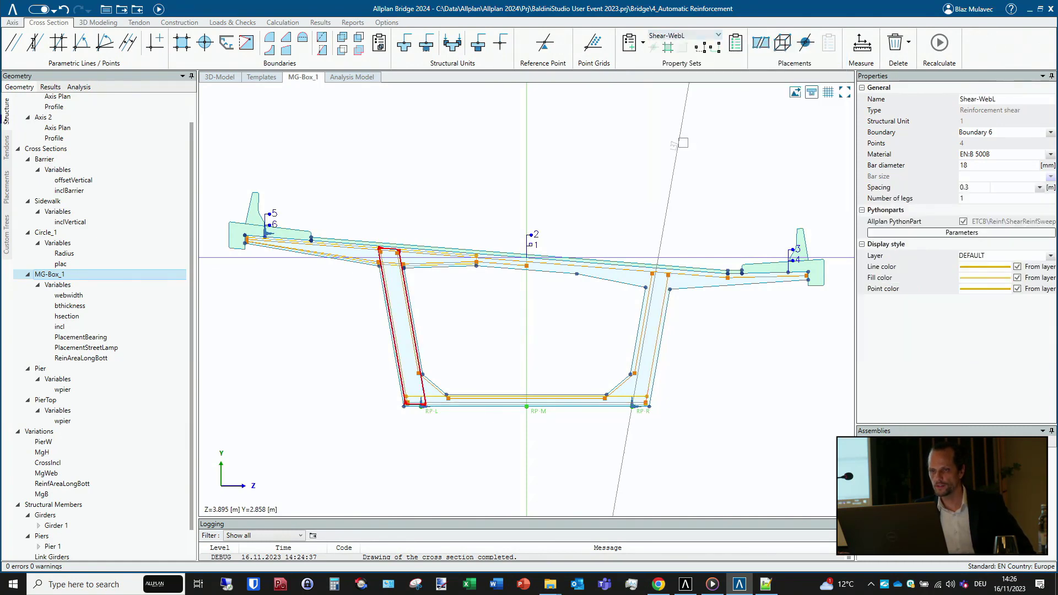
{"action": "scroll", "coordinate": [316, 340], "scroll_direction": "up", "scroll_amount": 2}
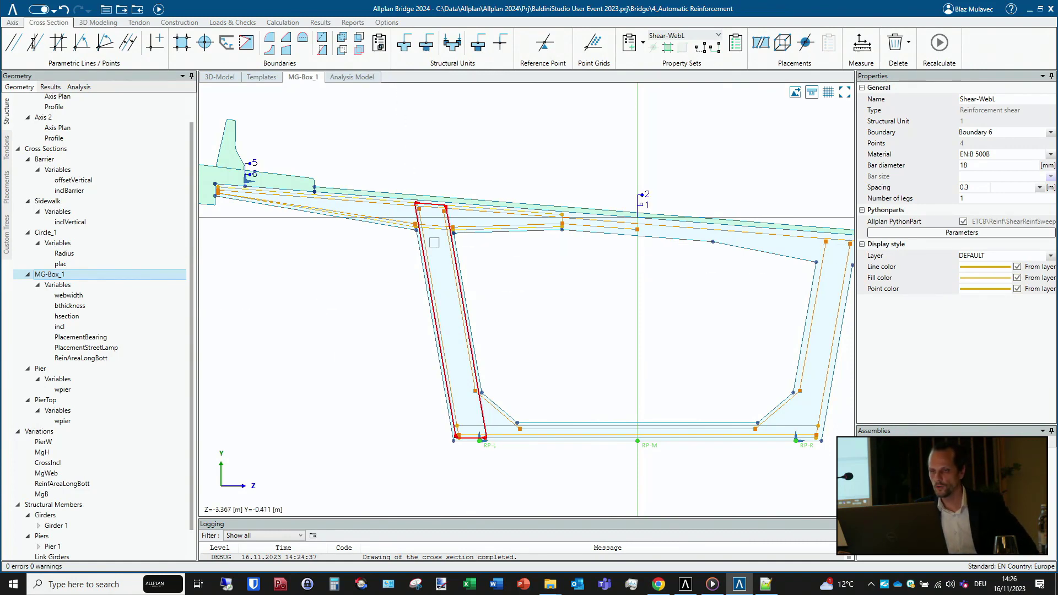
{"action": "scroll", "coordinate": [434, 240], "scroll_direction": "up", "scroll_amount": 2}
{"action": "scroll", "coordinate": [408, 168], "scroll_direction": "up", "scroll_amount": 1}
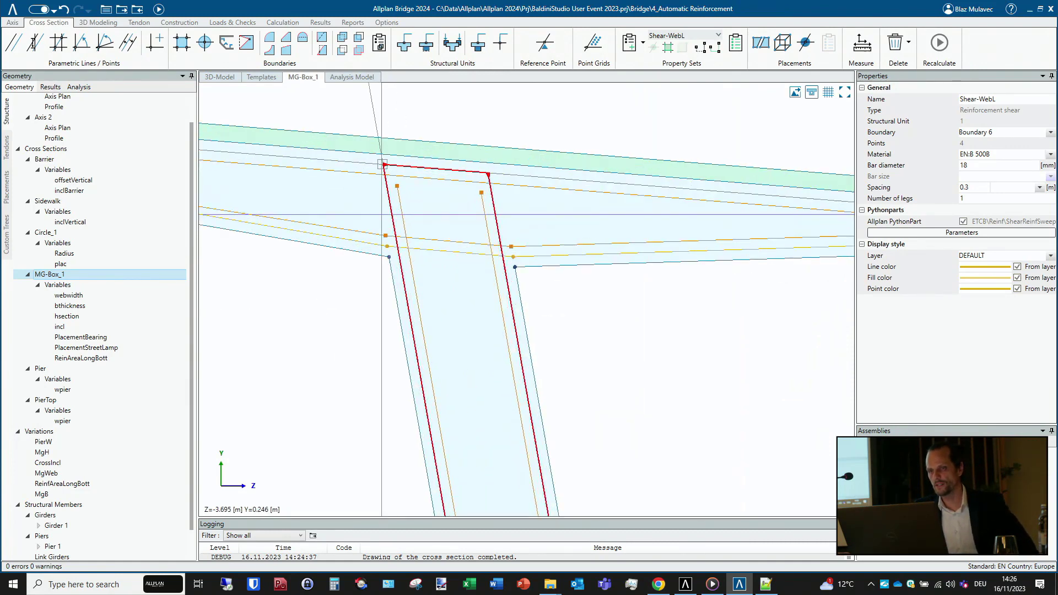
{"action": "scroll", "coordinate": [382, 164], "scroll_direction": "down", "scroll_amount": 1}
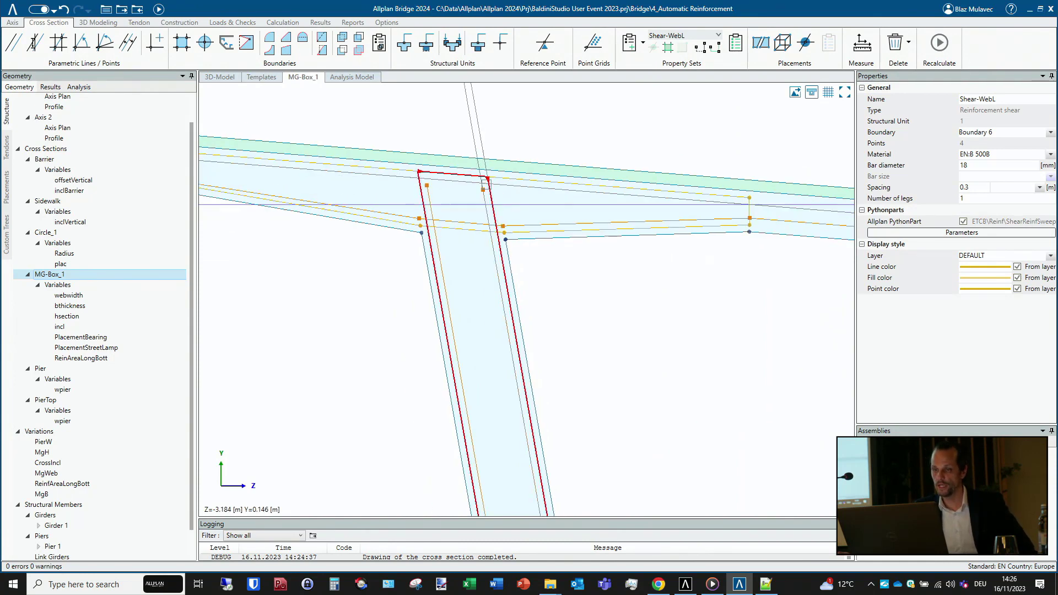
{"action": "scroll", "coordinate": [486, 179], "scroll_direction": "down", "scroll_amount": 1}
{"action": "scroll", "coordinate": [447, 176], "scroll_direction": "up", "scroll_amount": 2}
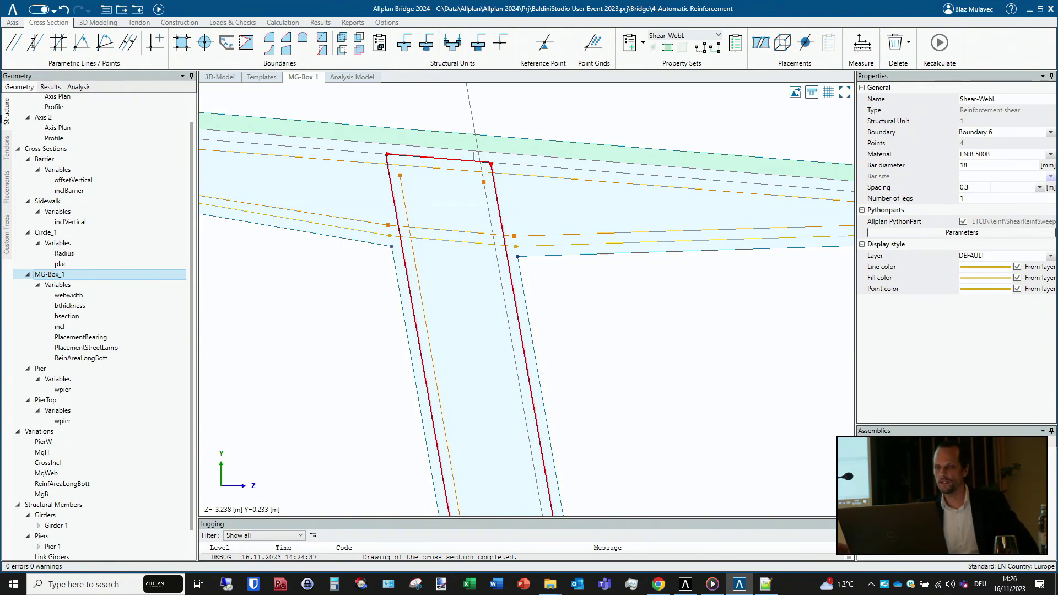
{"action": "scroll", "coordinate": [482, 157], "scroll_direction": "down", "scroll_amount": 5}
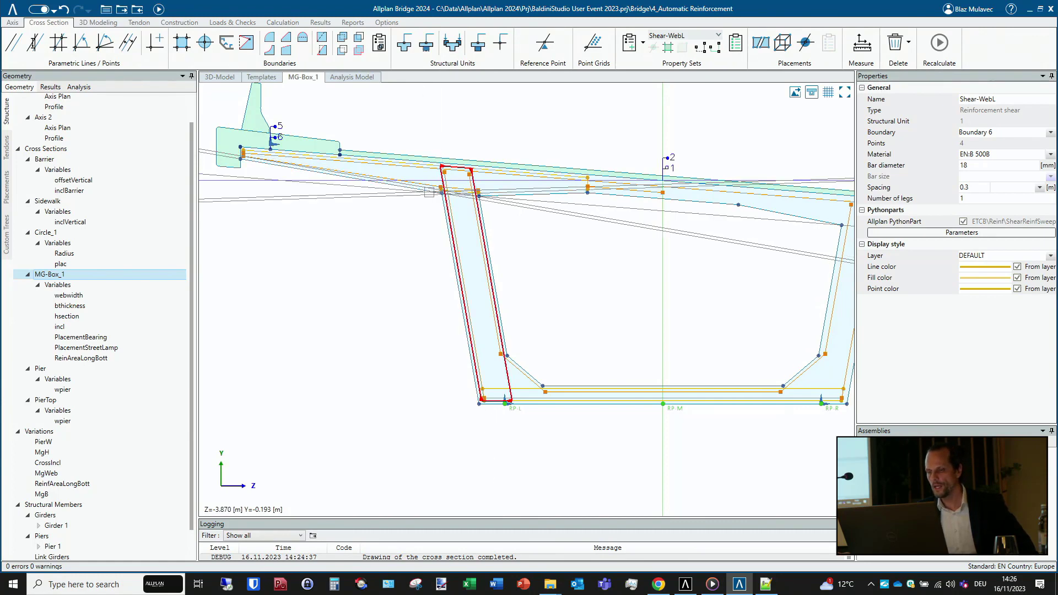
- Recalculate the bridge model and import its Allplan Bridge data into the BaldiniStudio User Event 2023 project in Allplan 2024
{"action": "left_click", "coordinate": [160, 10]}
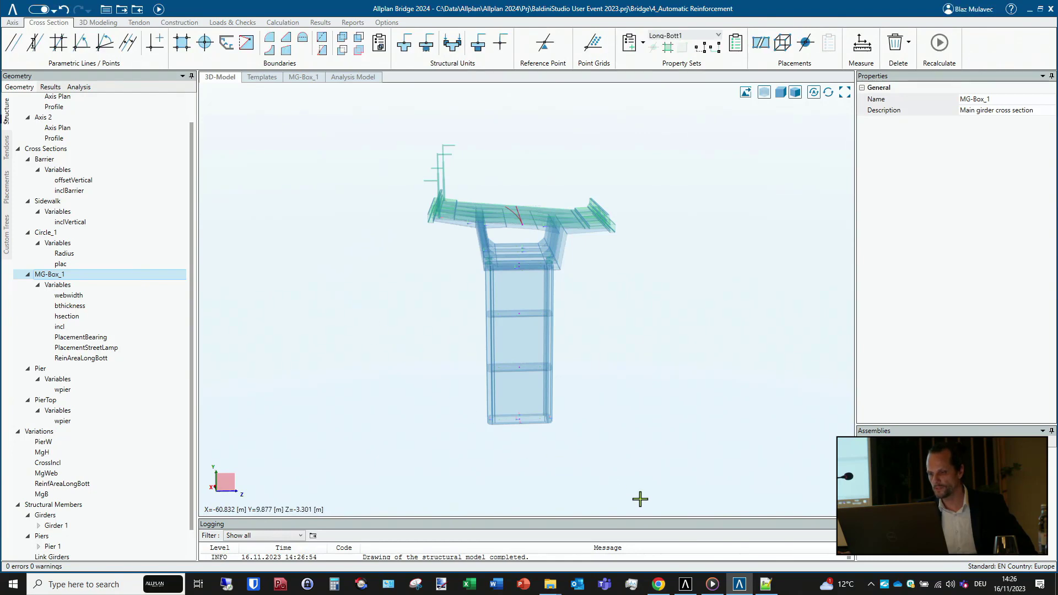
{"action": "left_click", "coordinate": [686, 586]}
{"action": "mouse_move", "coordinate": [406, 364]}
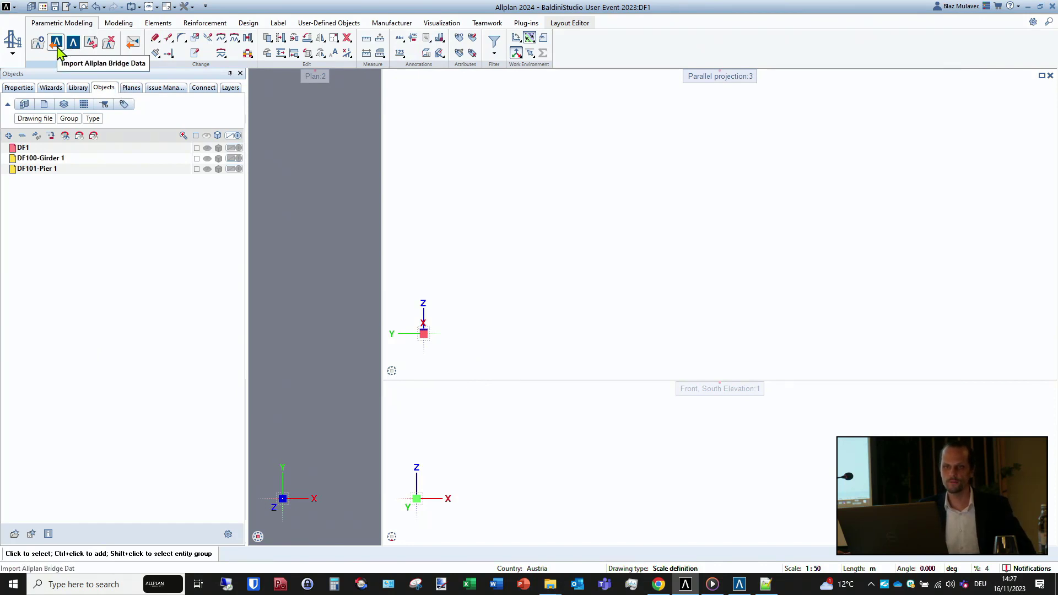
{"action": "left_click", "coordinate": [94, 48]}
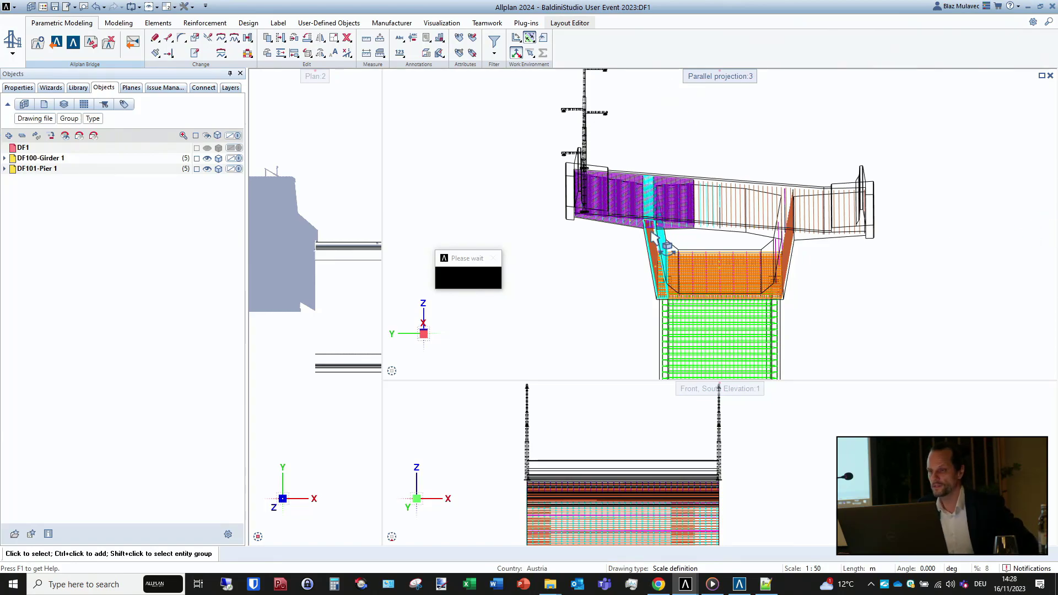
- Inspect the imported girder and pier reinforcement up close from an oblique angle in the parallel projection
{"action": "scroll", "coordinate": [669, 243], "scroll_direction": "up", "scroll_amount": 2}
{"action": "left_click_drag", "start_coordinate": [683, 283], "coordinate": [817, 338]}
{"action": "scroll", "coordinate": [667, 255], "scroll_direction": "up", "scroll_amount": 2}
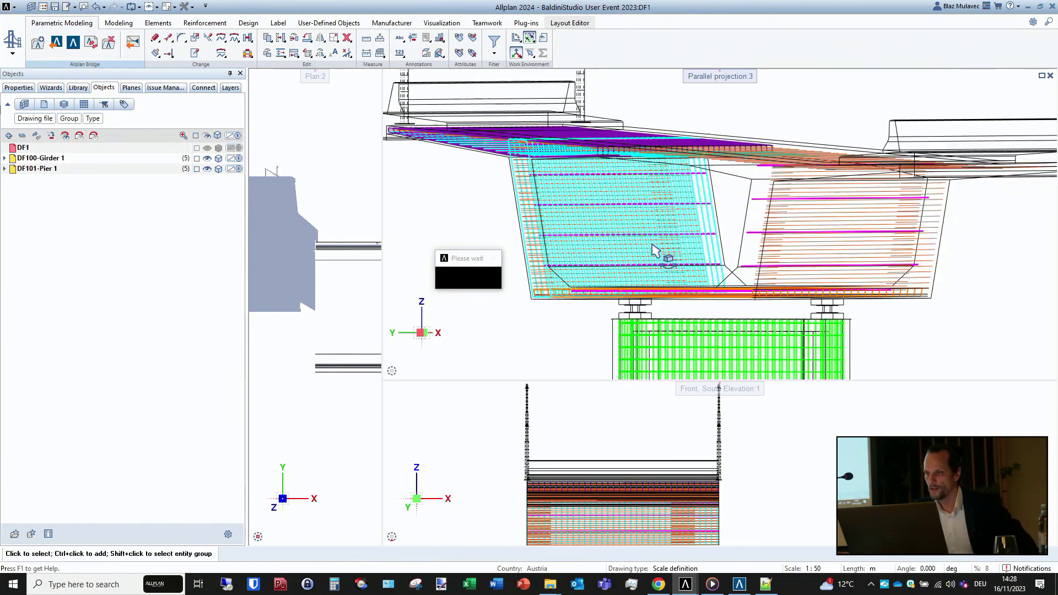
- Inspect the girder web, bottom slab and pier-top reinforcement in the wireframe parallel projection from a slightly rotated angle
{"action": "left_click_drag", "start_coordinate": [668, 253], "coordinate": [653, 285]}
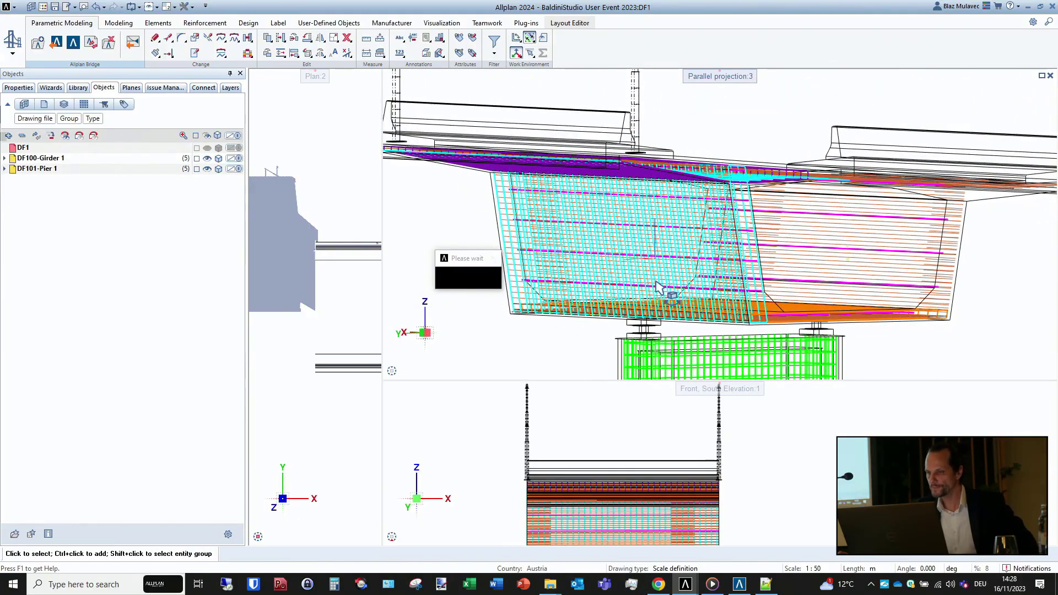
{"action": "middle_click_drag", "start_coordinate": [654, 285], "coordinate": [658, 181]}
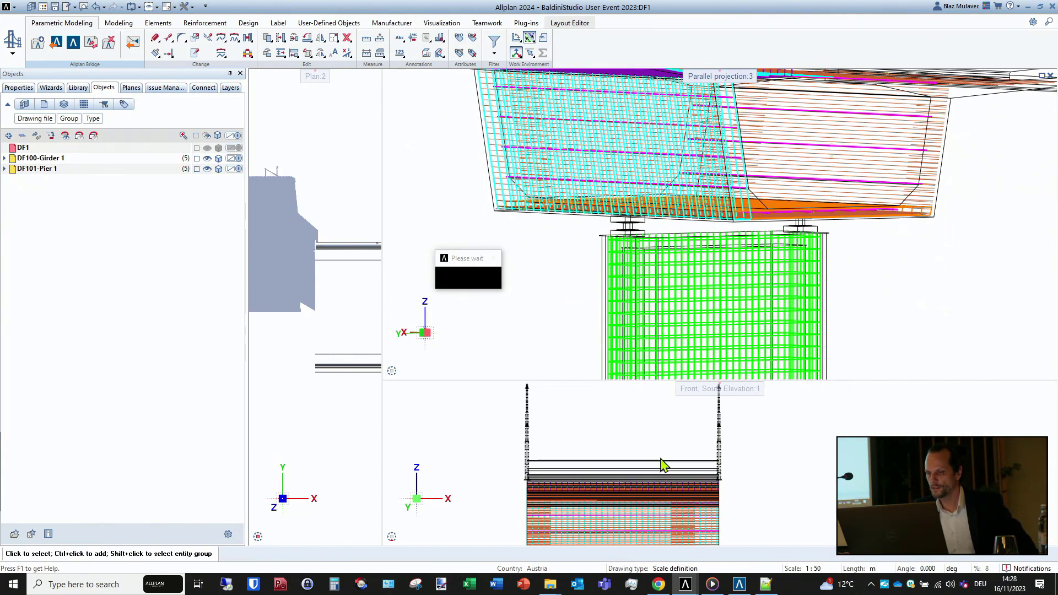
{"action": "middle_click_drag", "start_coordinate": [643, 238], "coordinate": [678, 308]}
- View the whole bridge in the parallel projection with the Animation view type, and return the projection to Wireframe
{"action": "left_click", "coordinate": [1050, 371]}
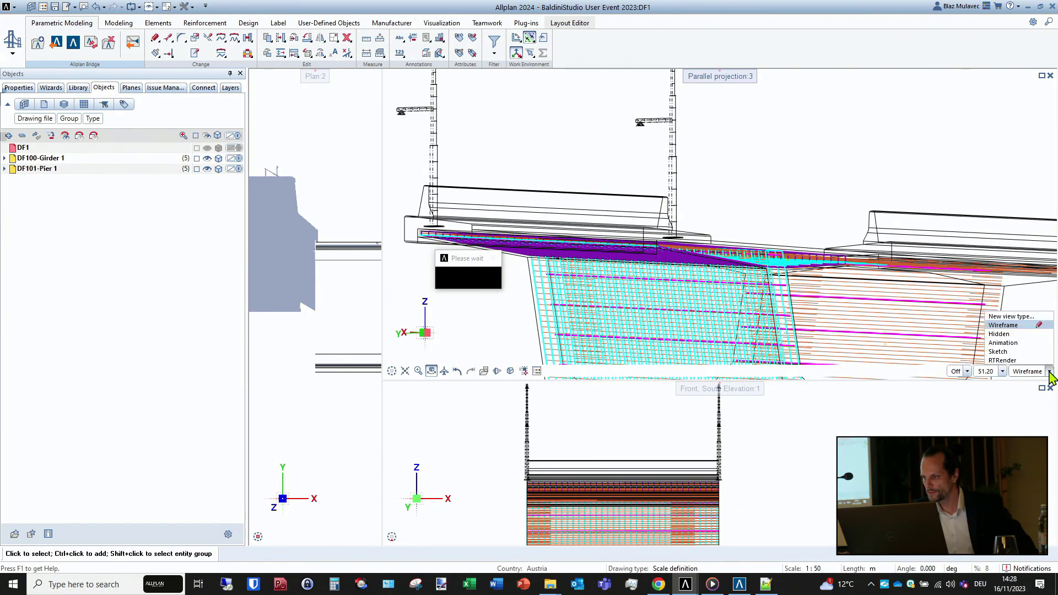
{"action": "left_click", "coordinate": [1009, 342]}
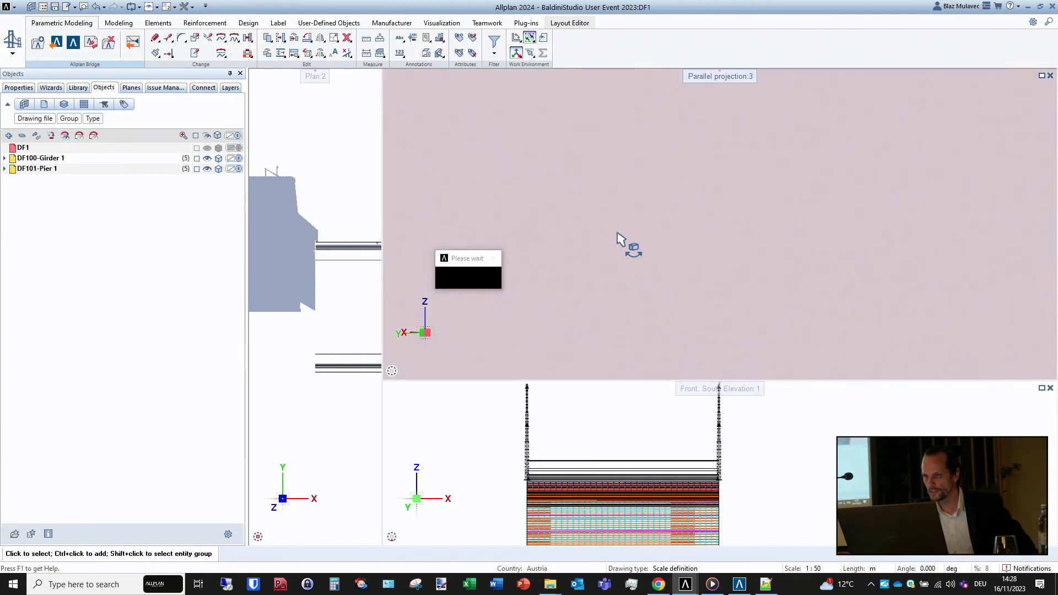
{"action": "left_click_drag", "start_coordinate": [682, 343], "coordinate": [909, 286]}
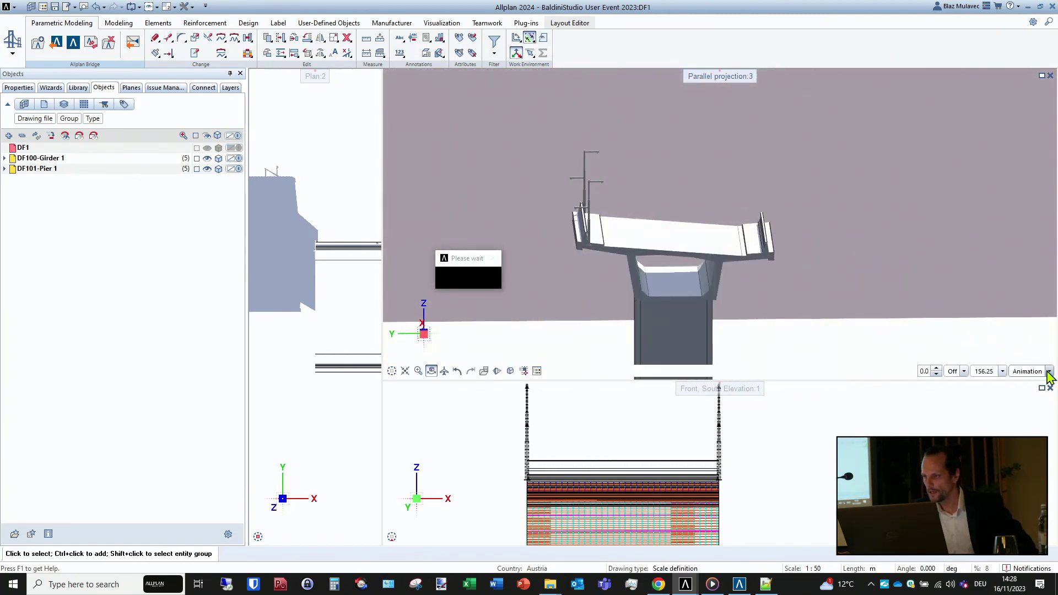
{"action": "left_click", "coordinate": [1049, 371]}
{"action": "left_click", "coordinate": [1010, 326]}
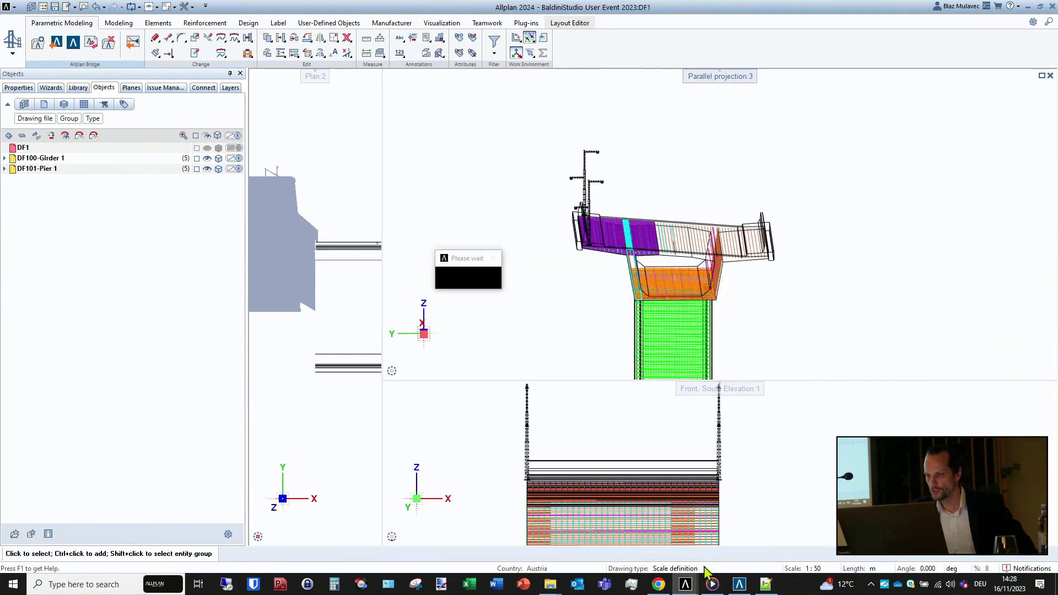
- Switch to Allplan Bridge and open the MG-Box_1 cross section
{"action": "left_click", "coordinate": [739, 585]}
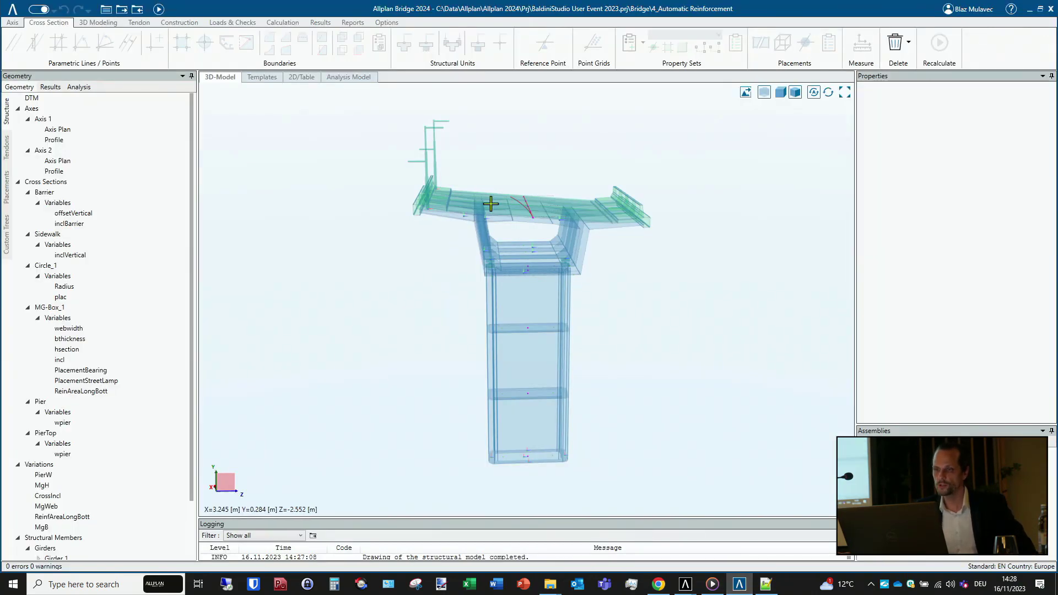
{"action": "left_click_drag", "start_coordinate": [491, 307], "coordinate": [492, 290]}
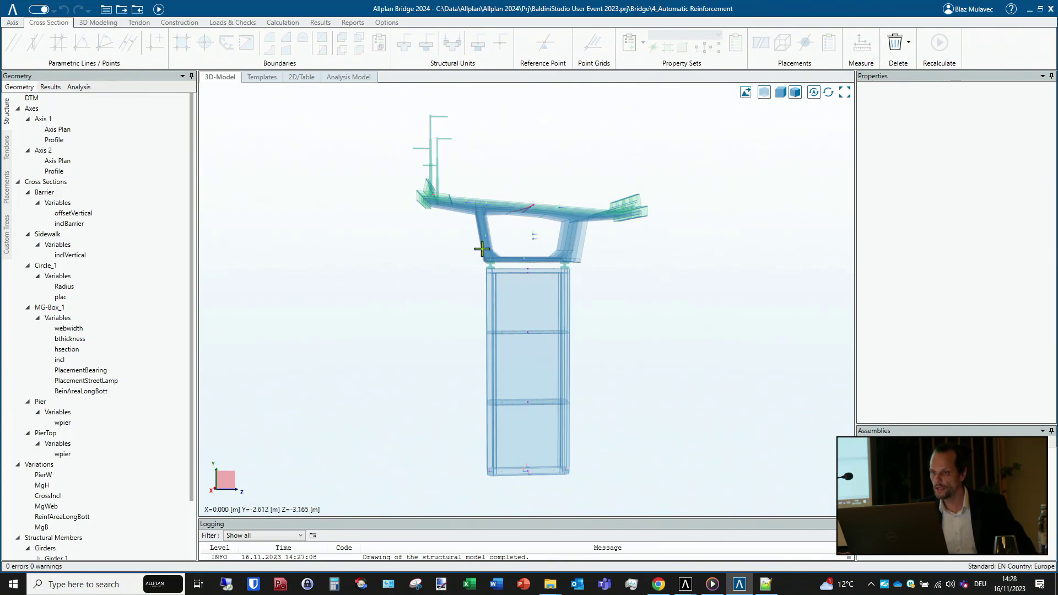
{"action": "left_click", "coordinate": [49, 307]}
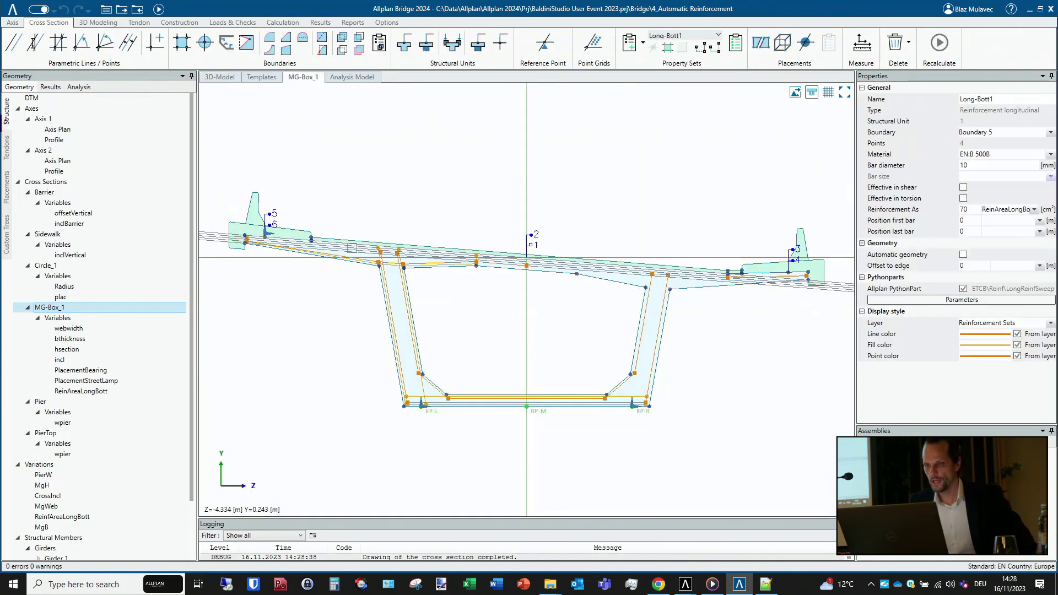
{"action": "scroll", "coordinate": [373, 411], "scroll_direction": "up", "scroll_amount": 5}
{"action": "scroll", "coordinate": [341, 458], "scroll_direction": "down", "scroll_amount": 5}
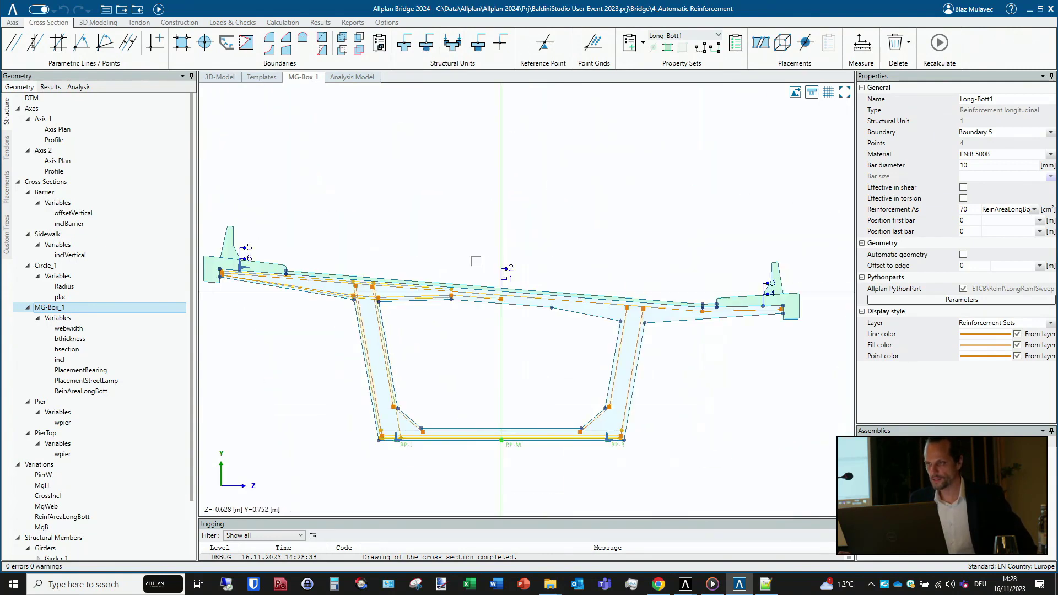
- Create a PythonPart placement with its origin above the left sidewalk's inner edge and a direction point above the deck, and open its parameters
{"action": "left_click", "coordinate": [782, 52]}
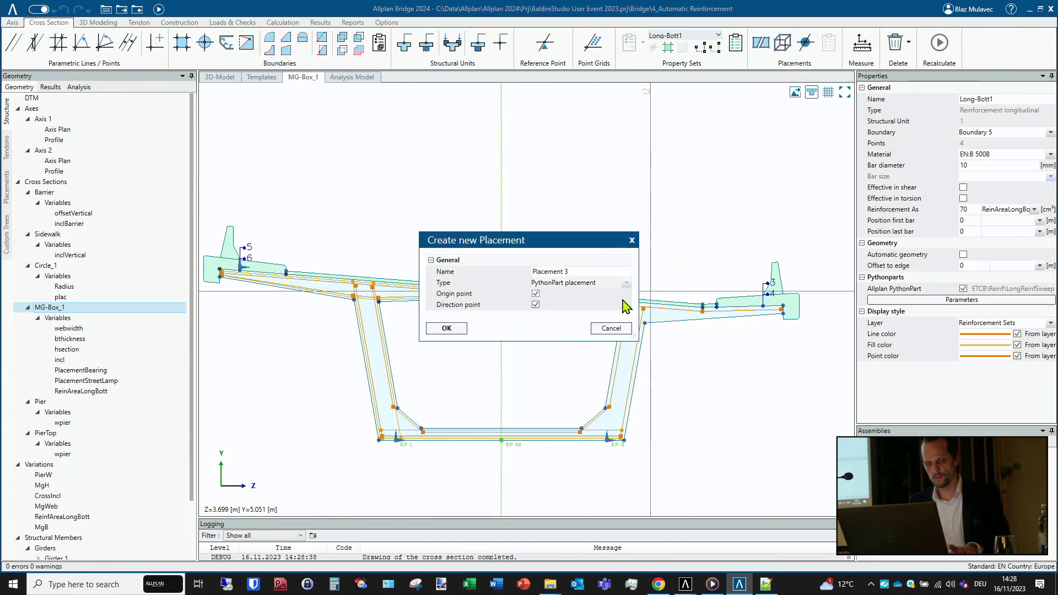
{"action": "left_click", "coordinate": [447, 328]}
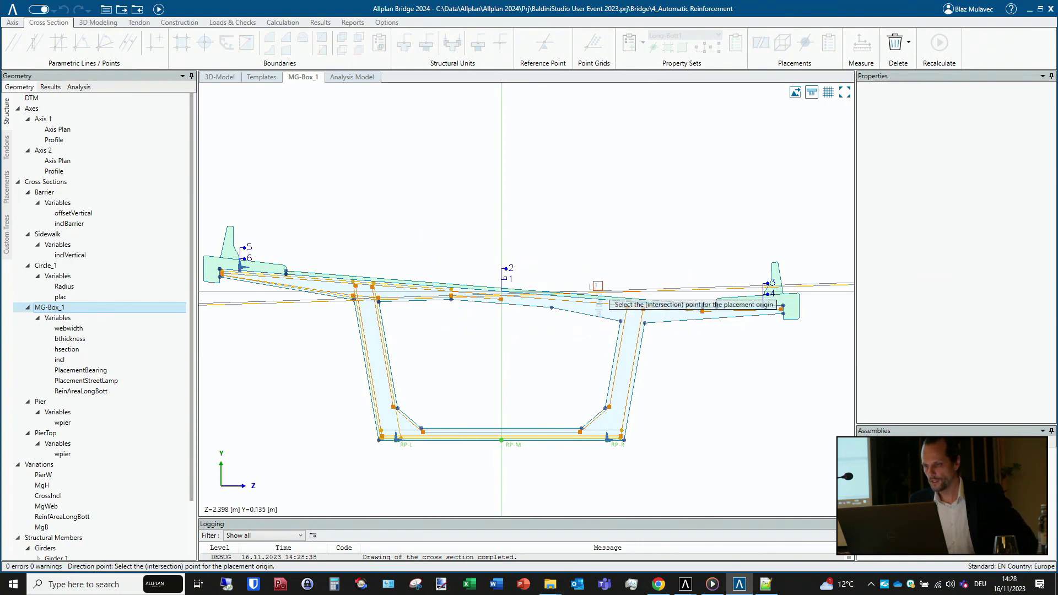
{"action": "left_click", "coordinate": [828, 92]}
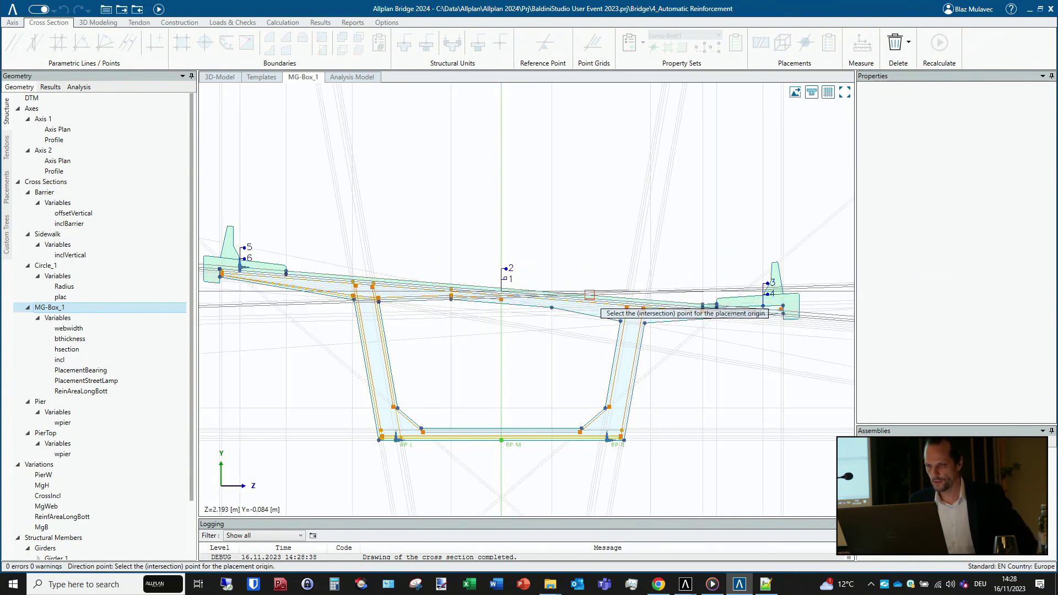
{"action": "left_click", "coordinate": [285, 254]}
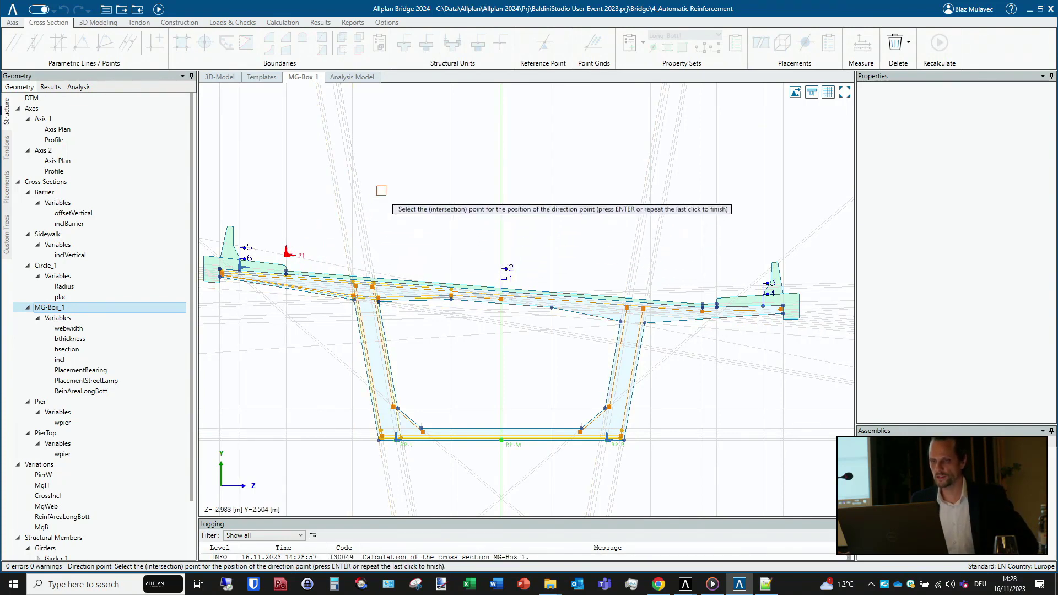
{"action": "left_click", "coordinate": [405, 162]}
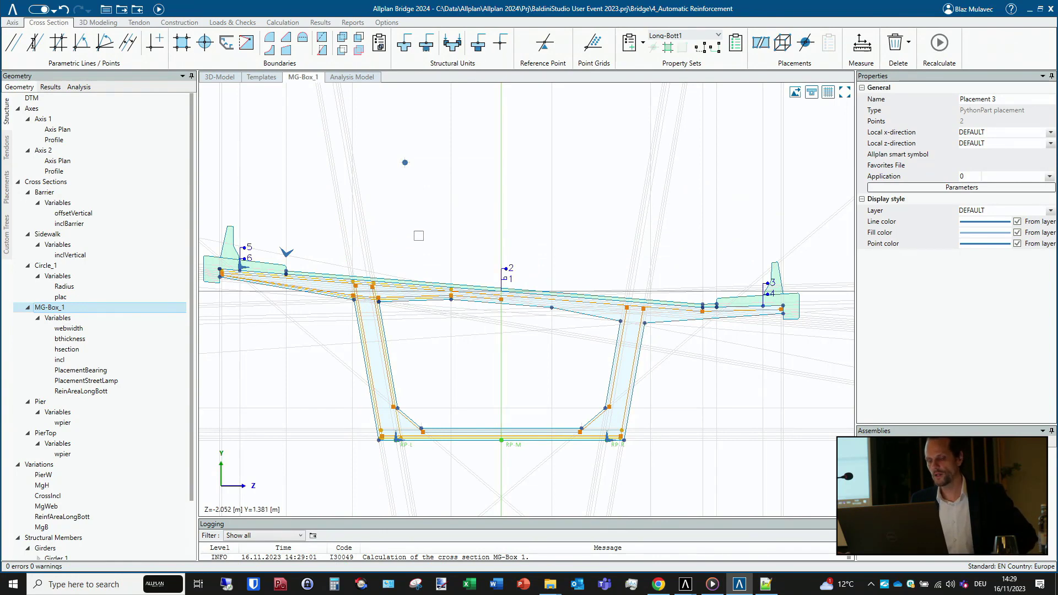
{"action": "left_click", "coordinate": [1045, 188]}
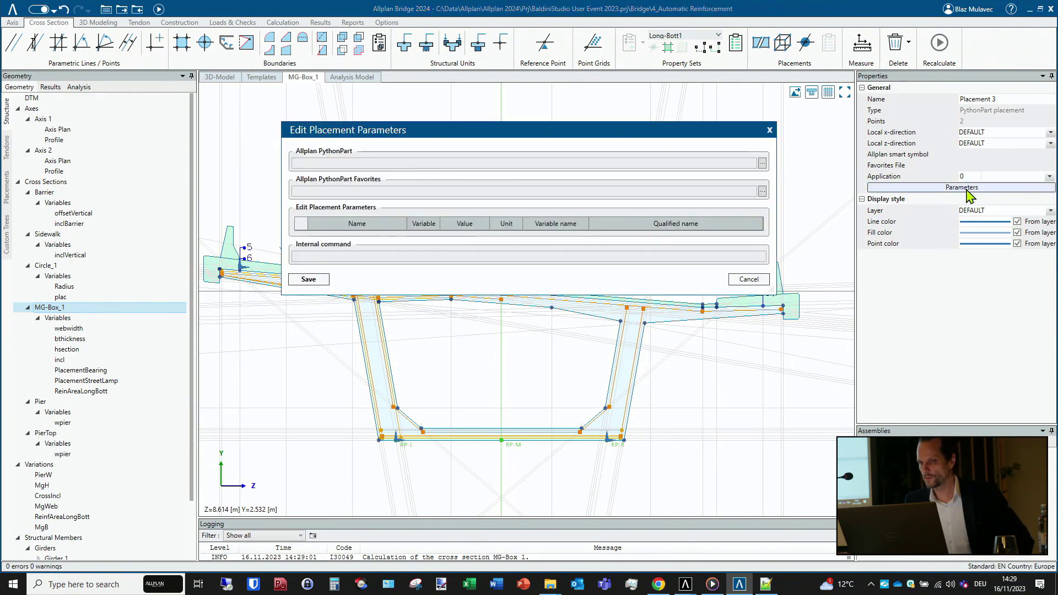
- Load the StreetLight.pyp PythonPart into the parameters of Placement 3
{"action": "left_click", "coordinate": [763, 163]}
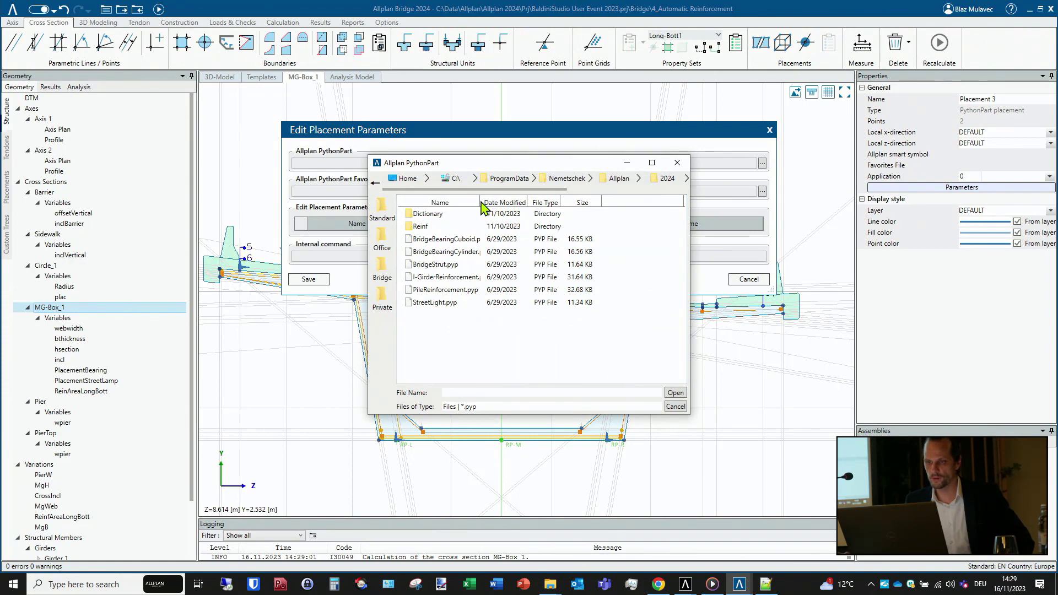
{"action": "left_click_drag", "start_coordinate": [482, 202], "coordinate": [510, 203]}
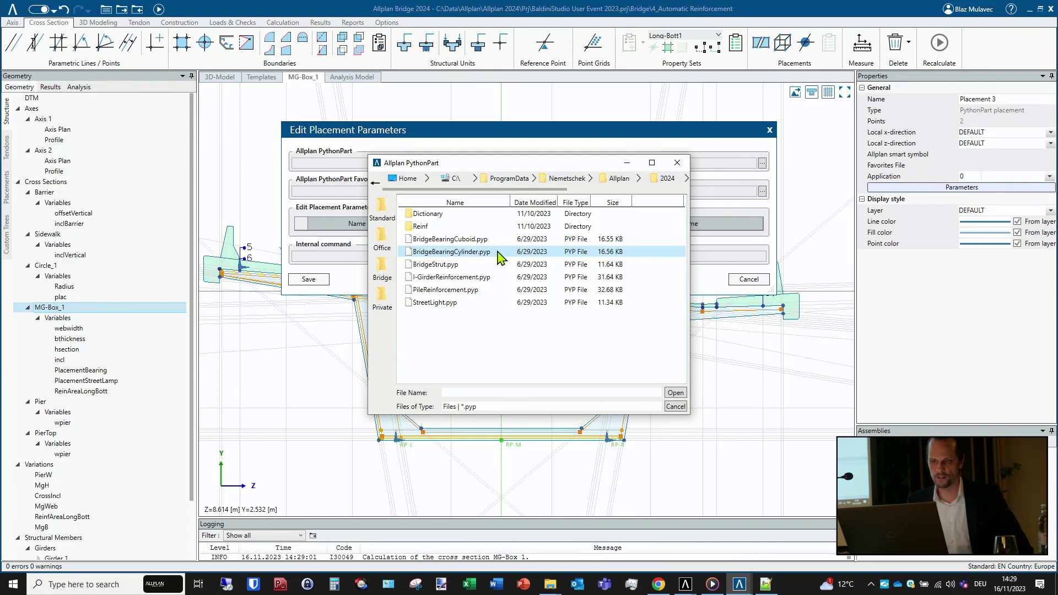
{"action": "left_click", "coordinate": [439, 305]}
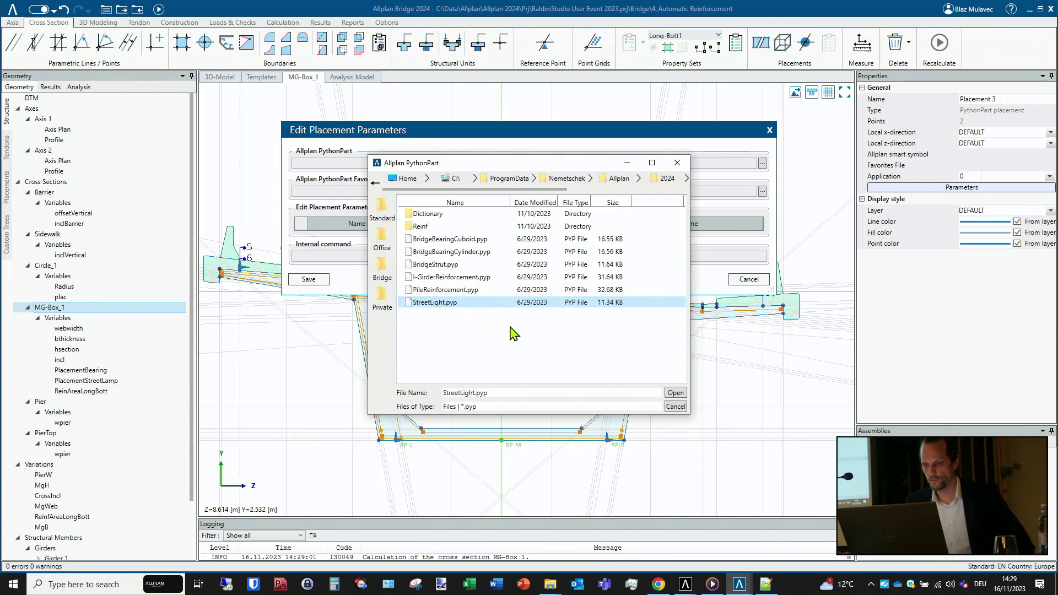
{"action": "left_click", "coordinate": [676, 394]}
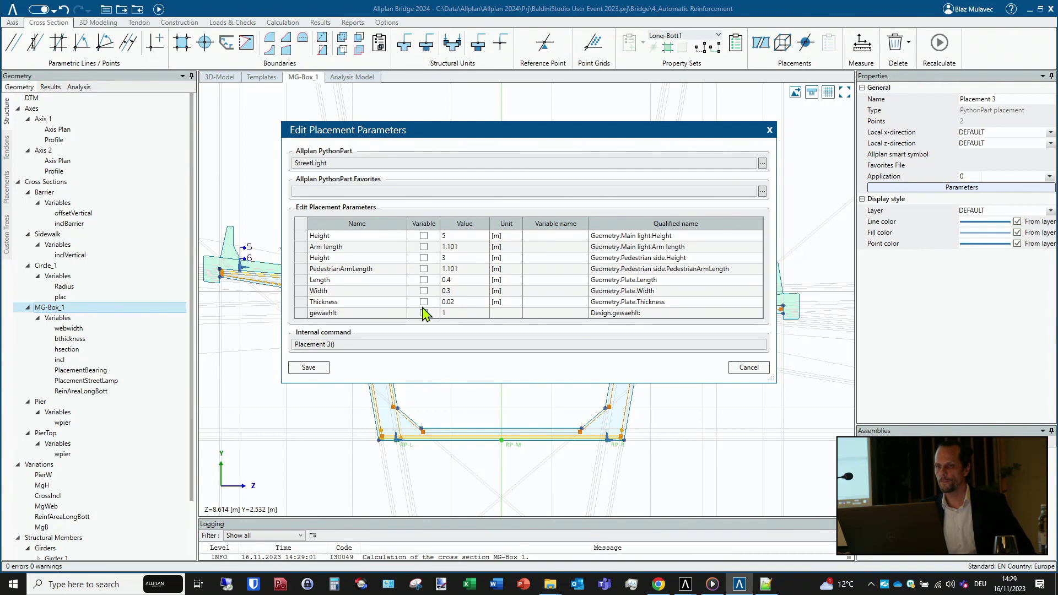
- Mark both heights, both arm lengths and the plate's length, width and thickness as variable, and discard the placement parameter changes
{"action": "left_click", "coordinate": [424, 236]}
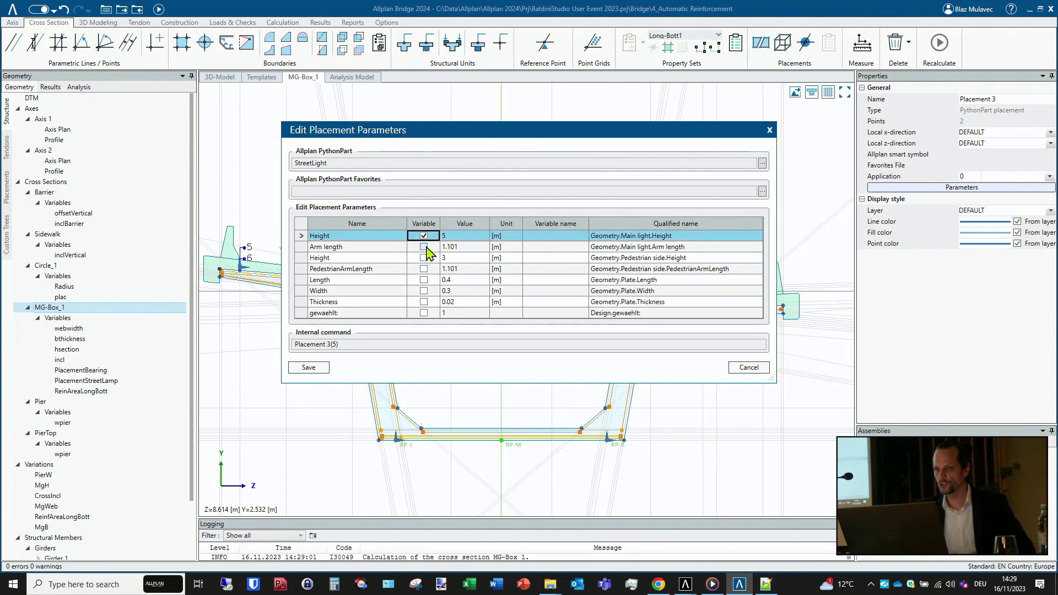
{"action": "left_click", "coordinate": [423, 247]}
{"action": "left_click", "coordinate": [423, 258]}
{"action": "left_click", "coordinate": [424, 269]}
{"action": "left_click", "coordinate": [424, 280]}
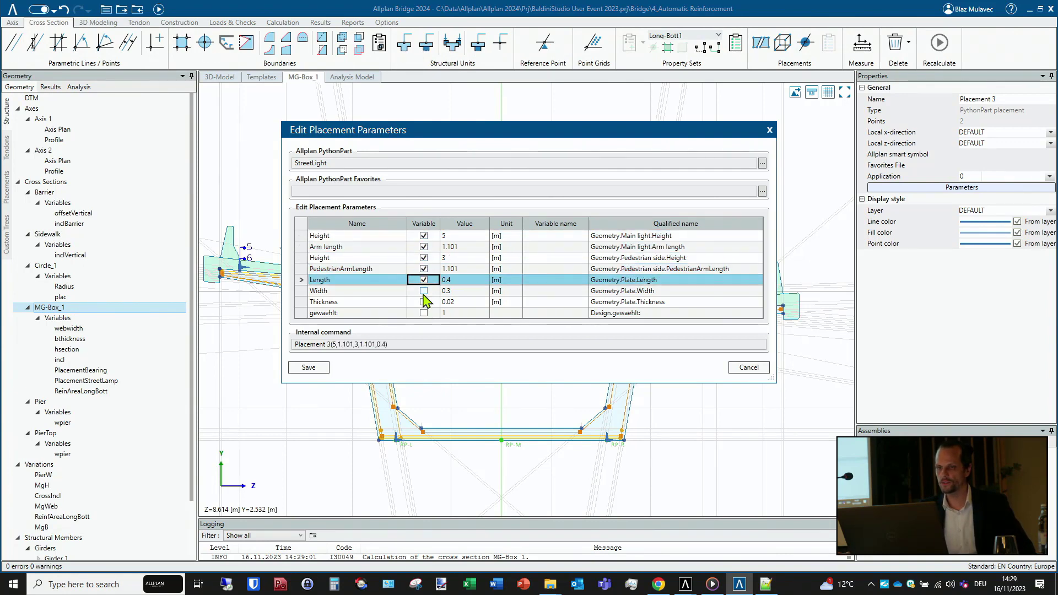
{"action": "left_click", "coordinate": [423, 291]}
{"action": "left_click", "coordinate": [423, 302]}
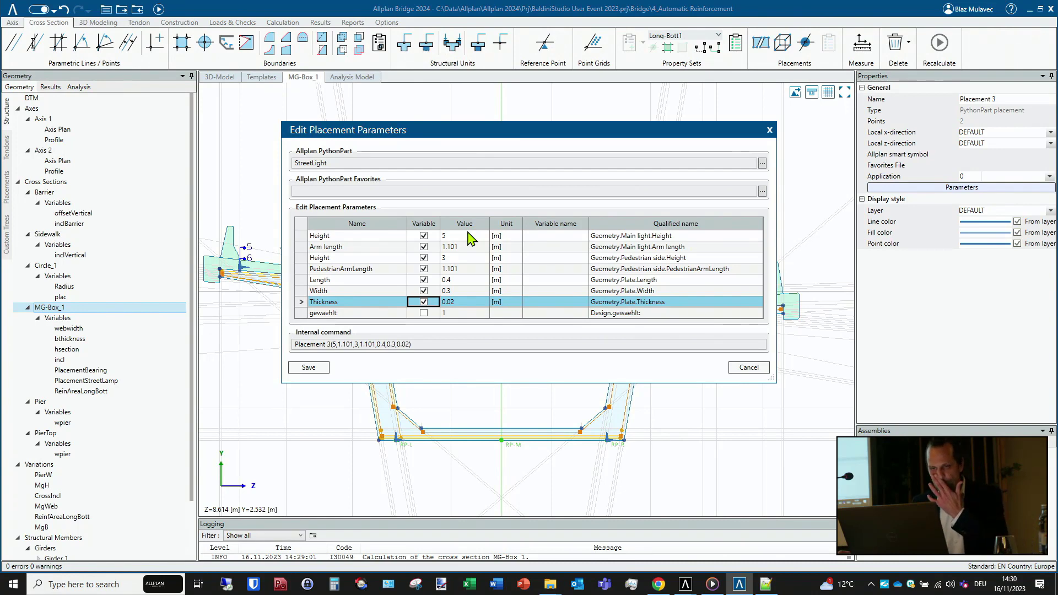
{"action": "left_click", "coordinate": [751, 369]}
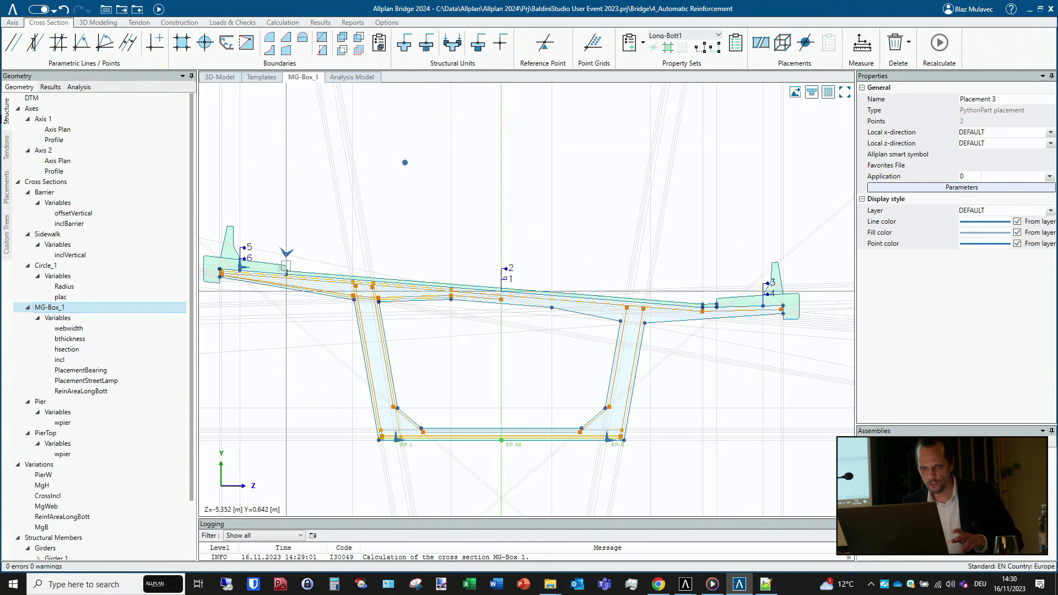
- Delete the PythonPart placement Placement 3 from the MG-Box_1 cross section
{"action": "left_click", "coordinate": [284, 254]}
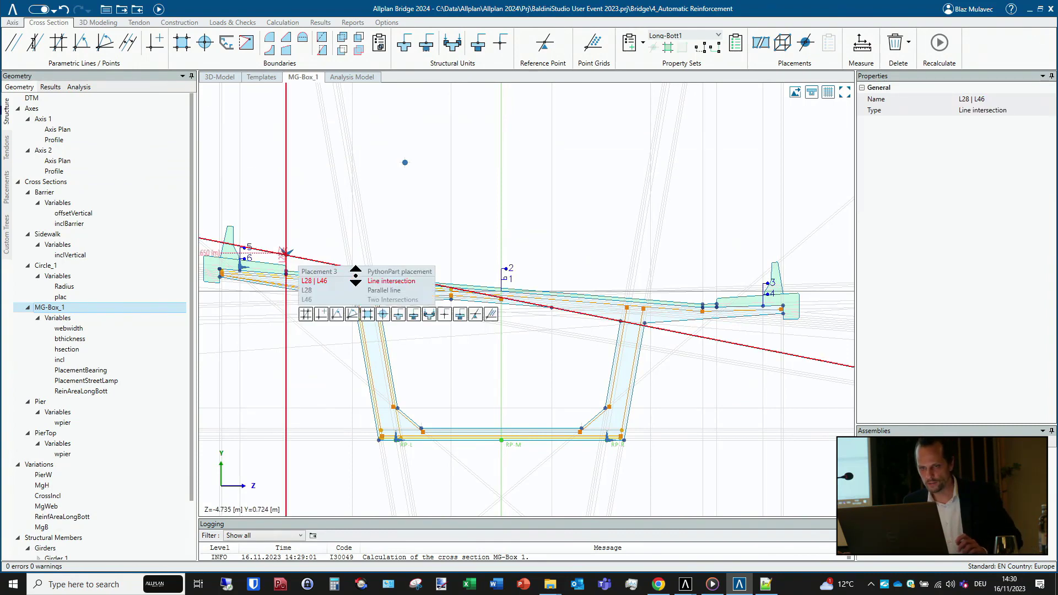
{"action": "left_click", "coordinate": [400, 271]}
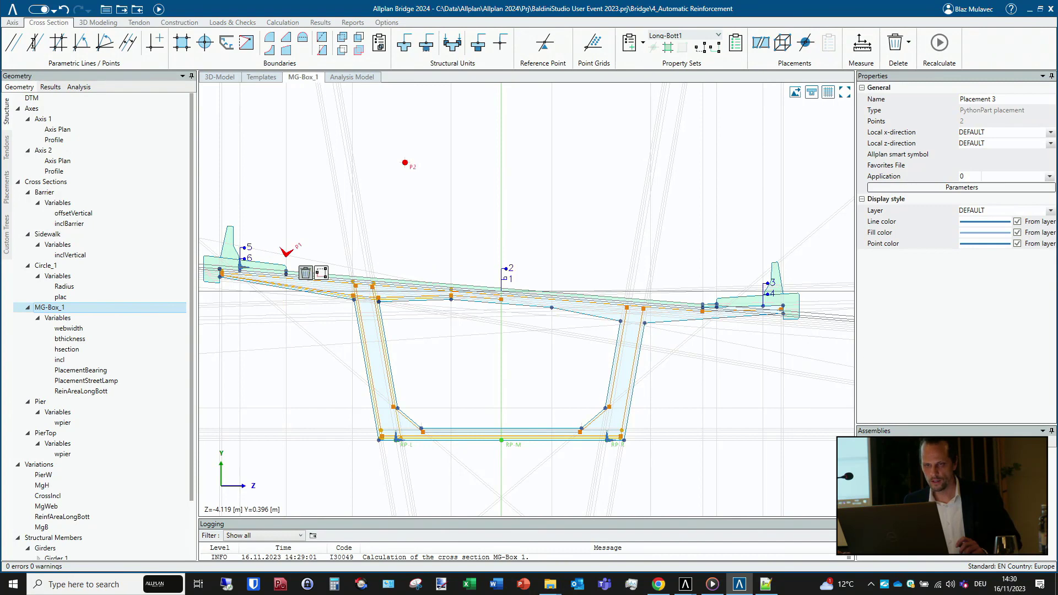
{"action": "key", "text": "Escape"}
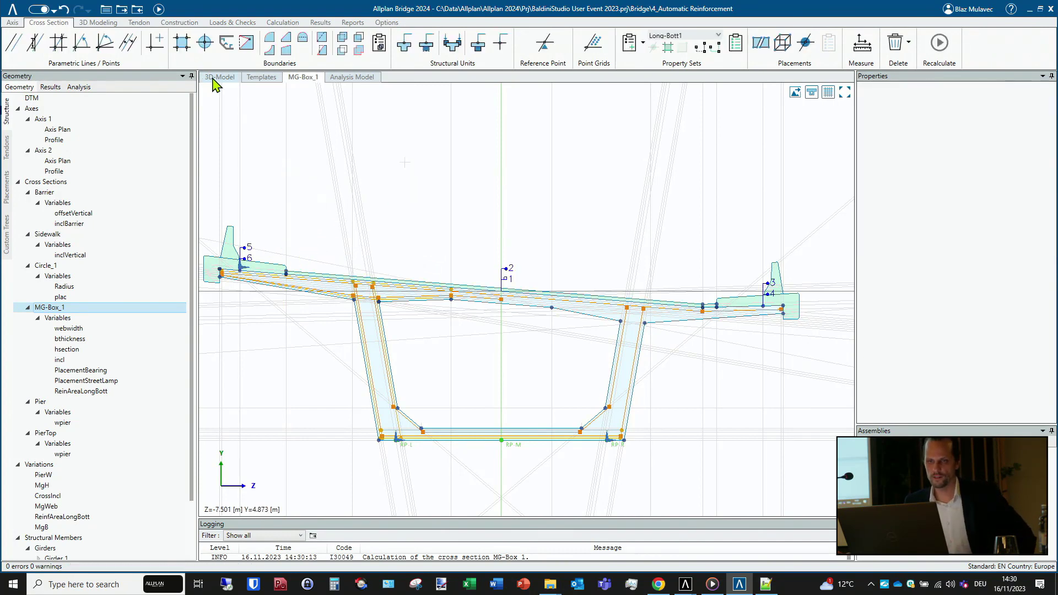
- View the bridge in the 3D model and reopen the MG-Box_1 cross section
{"action": "left_click", "coordinate": [219, 77]}
{"action": "middle_click_drag", "start_coordinate": [451, 180], "coordinate": [450, 207]}
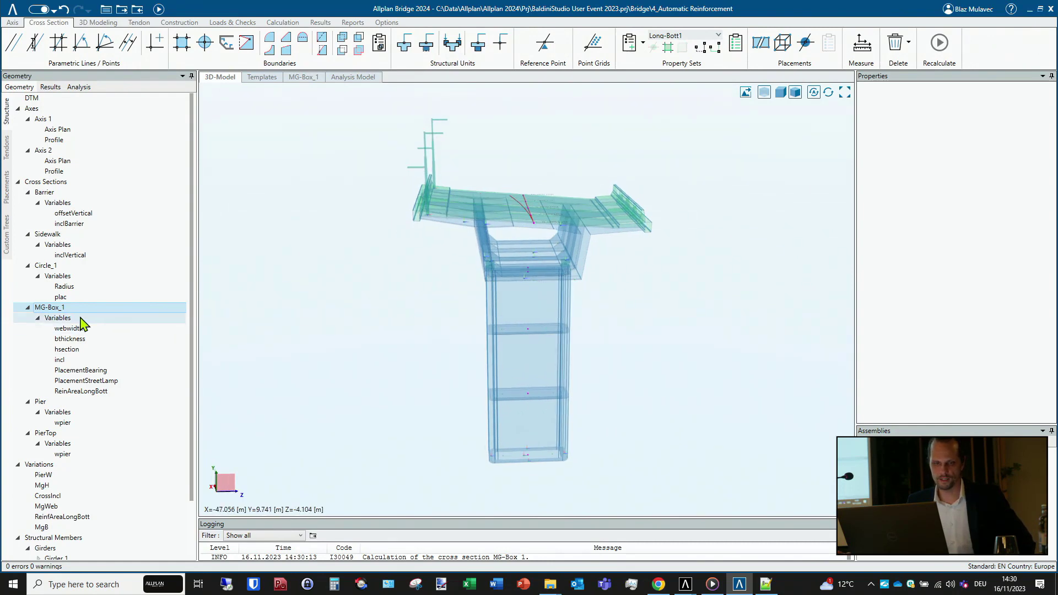
{"action": "left_click", "coordinate": [69, 339]}
{"action": "left_click", "coordinate": [62, 310]}
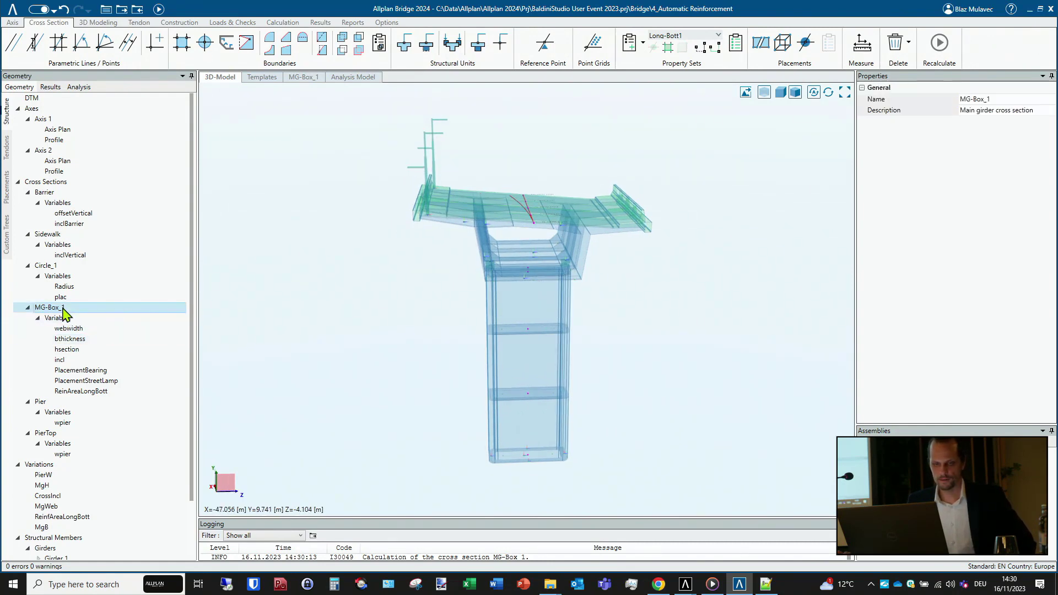
{"action": "double_click", "coordinate": [61, 309]}
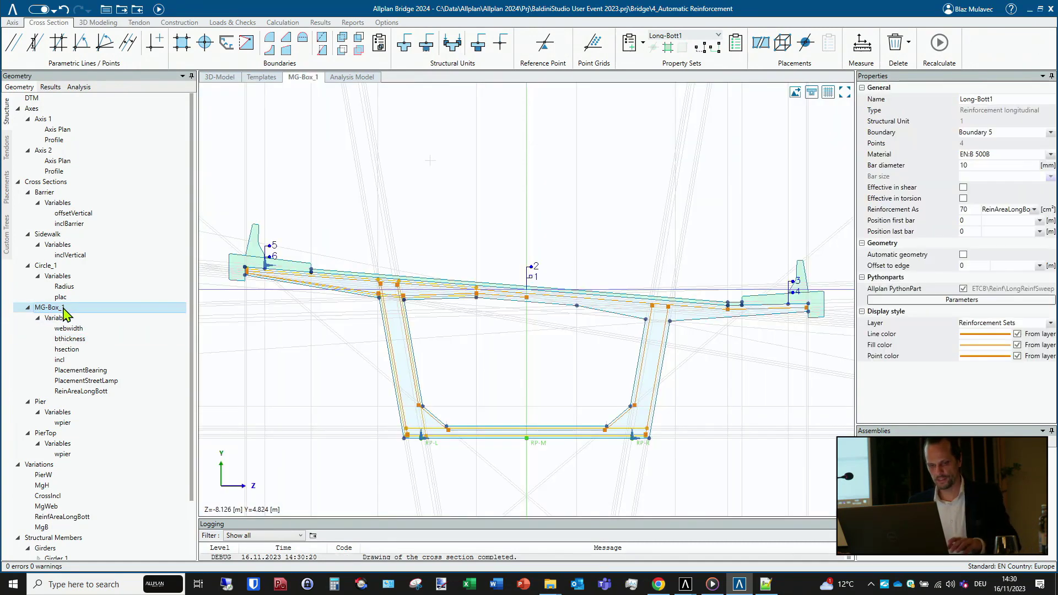
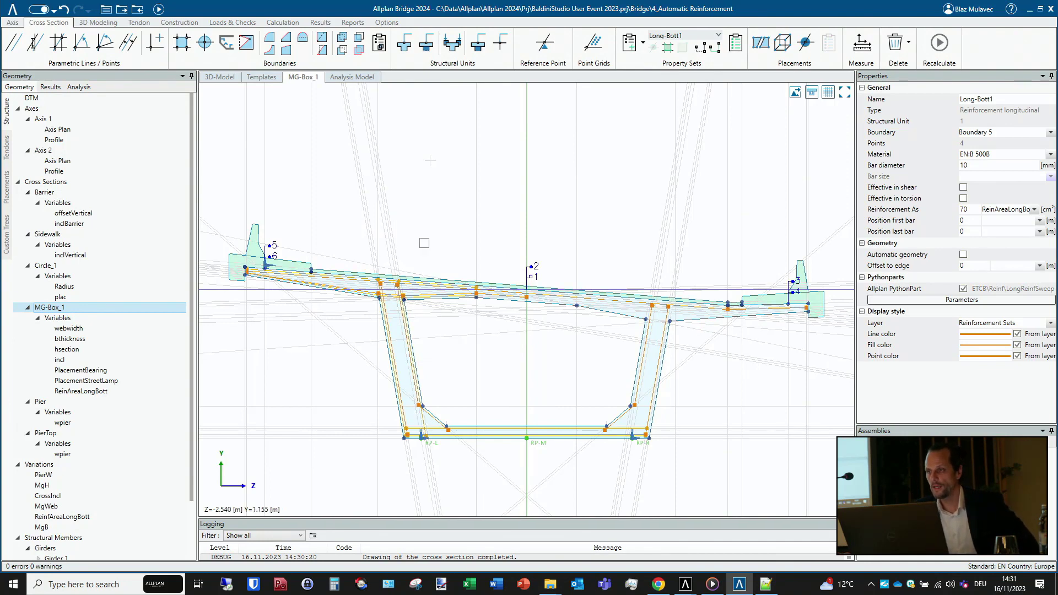
- Expand Girder 1 in the project structure and examine the box girder and pier in the 3D model
{"action": "scroll", "coordinate": [425, 231], "scroll_direction": "down", "scroll_amount": 4}
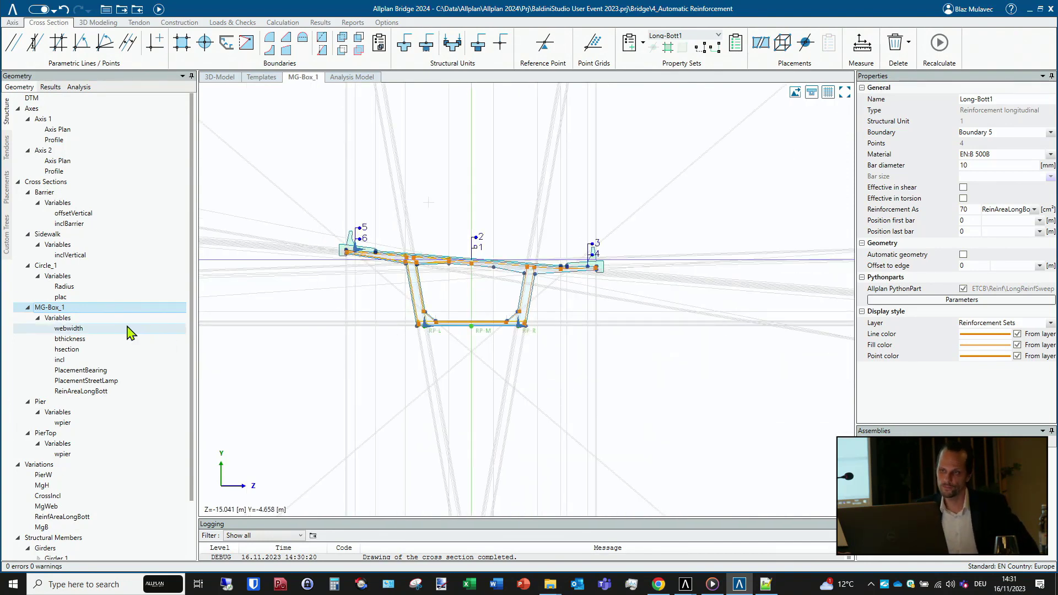
{"action": "scroll", "coordinate": [128, 332], "scroll_direction": "down", "scroll_amount": 2}
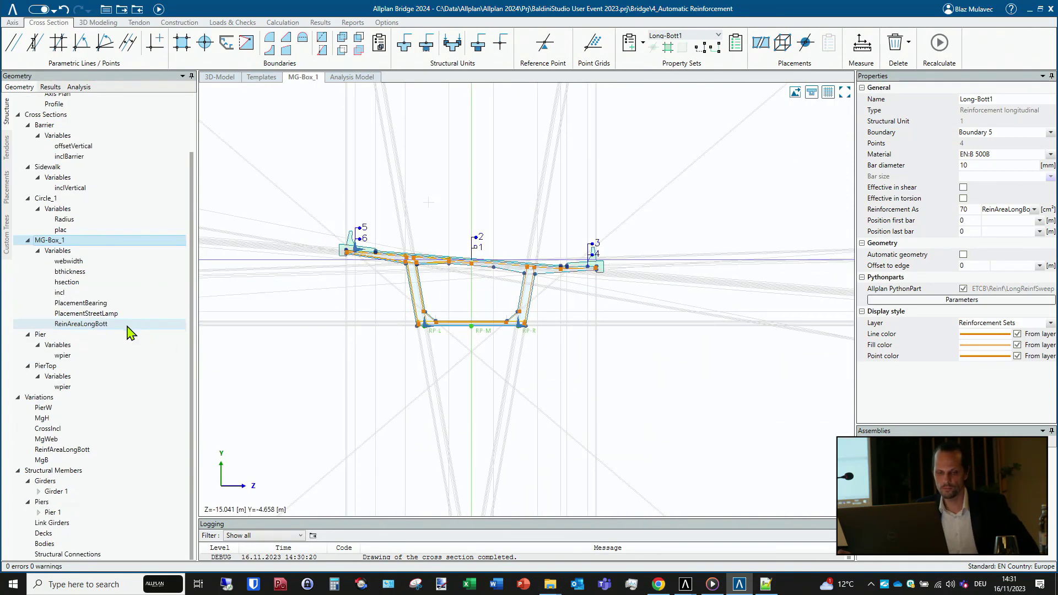
{"action": "left_click", "coordinate": [38, 492]}
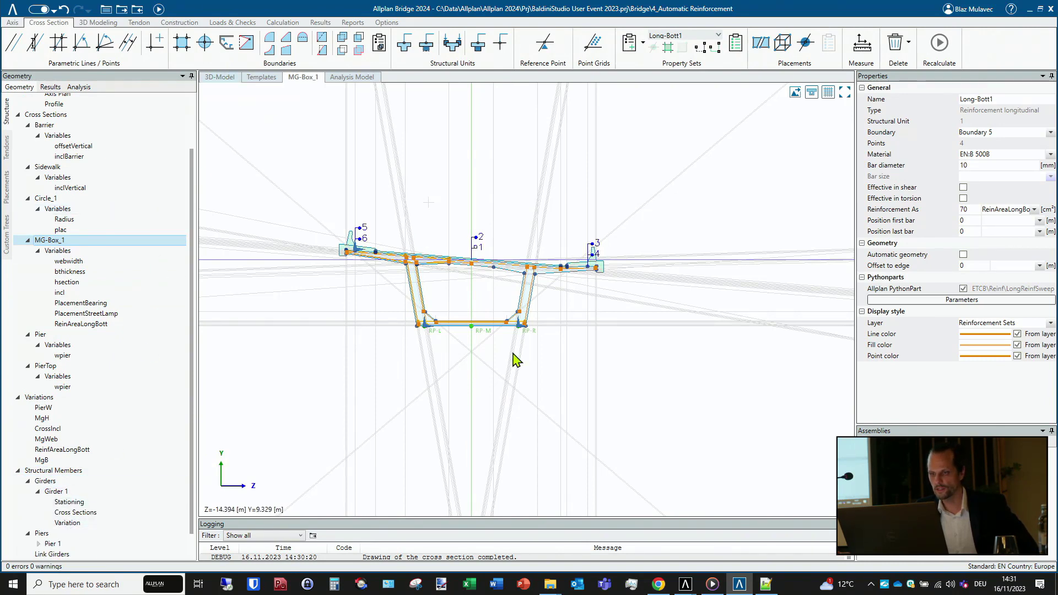
{"action": "key", "text": "ctrl+Tab"}
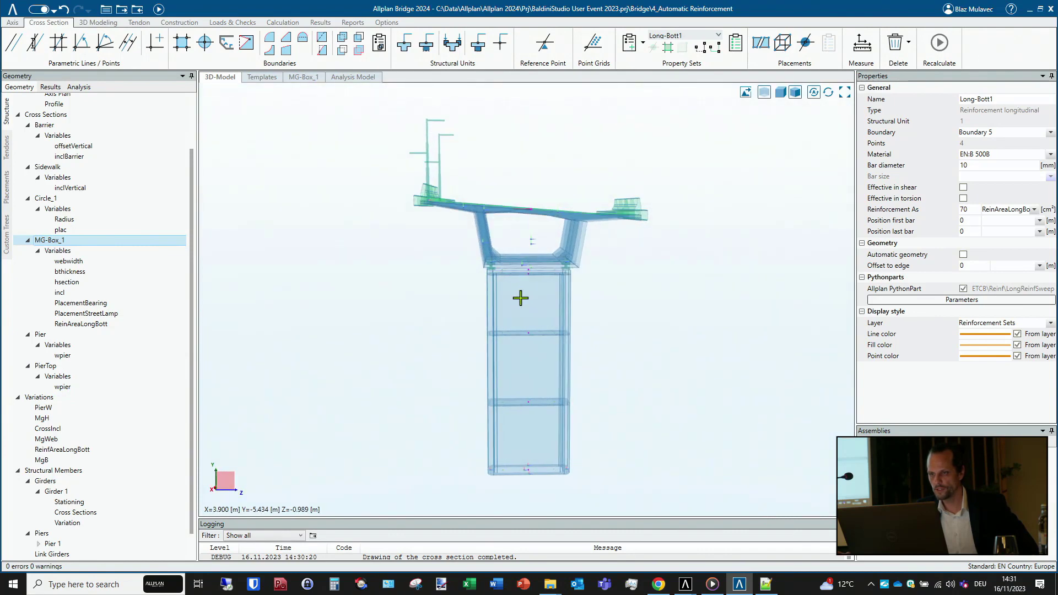
{"action": "middle_click_drag", "start_coordinate": [520, 299], "coordinate": [594, 293]}
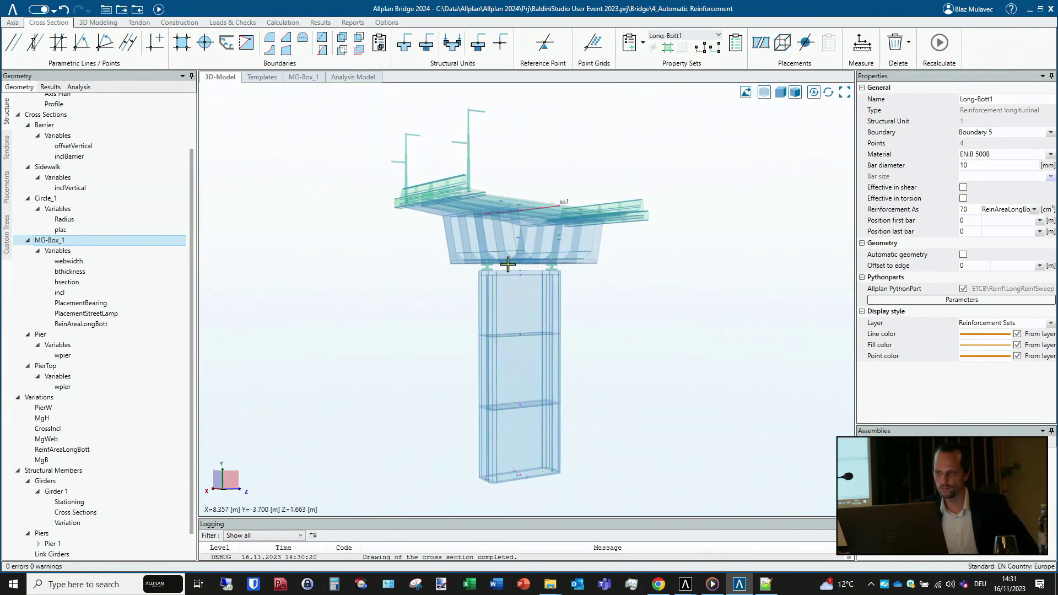
{"action": "middle_click_drag", "start_coordinate": [508, 265], "coordinate": [546, 221]}
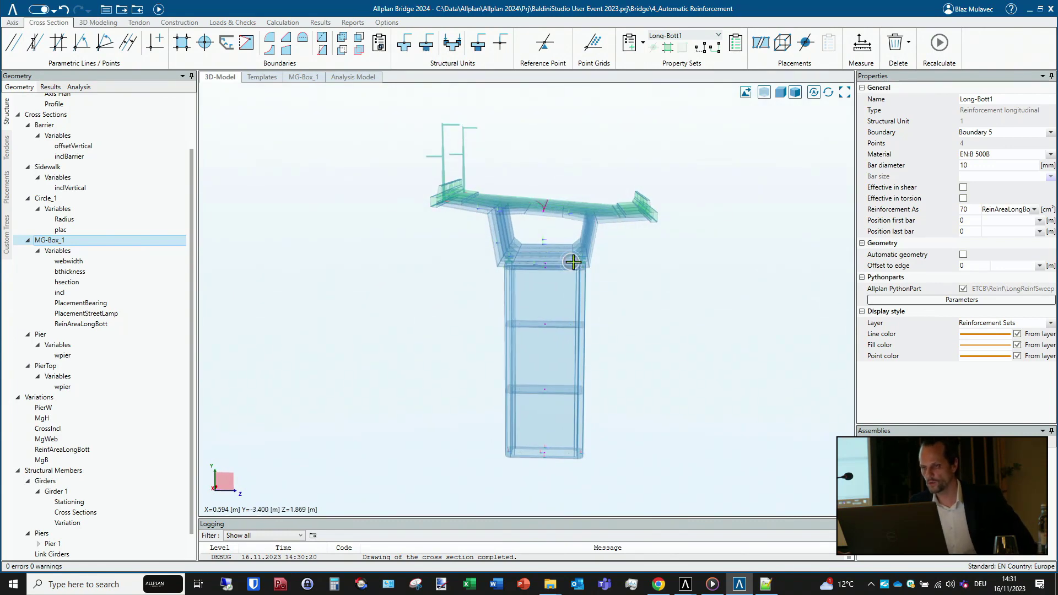
{"action": "middle_click_drag", "start_coordinate": [573, 262], "coordinate": [575, 253]}
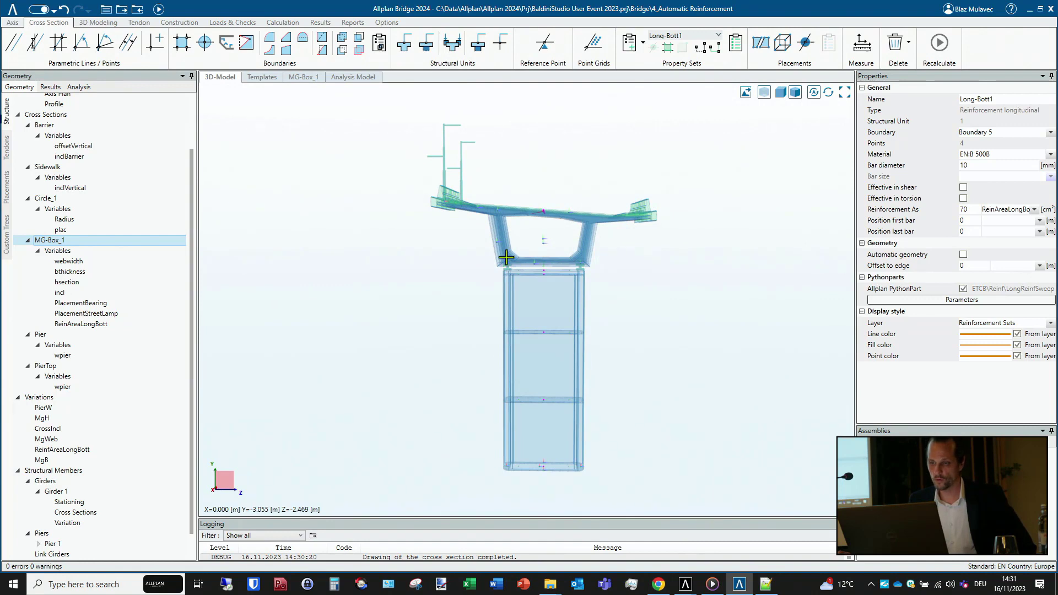
{"action": "scroll", "coordinate": [507, 257], "scroll_direction": "up", "scroll_amount": 2}
{"action": "mouse_move", "coordinate": [501, 260]}
{"action": "middle_mouse_down"}
{"action": "mouse_move", "coordinate": [524, 260]}
{"action": "mouse_move", "coordinate": [513, 266]}
{"action": "middle_mouse_up"}
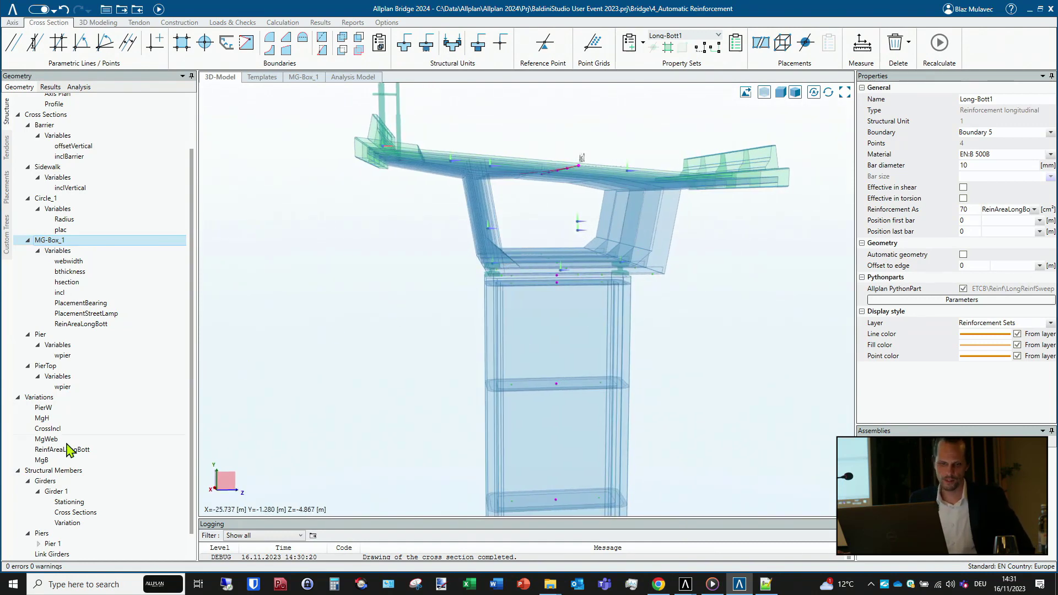
- Review the MgH variation's table and graph alongside Girder 1's member variations, returning to the member variations
{"action": "left_click", "coordinate": [67, 525]}
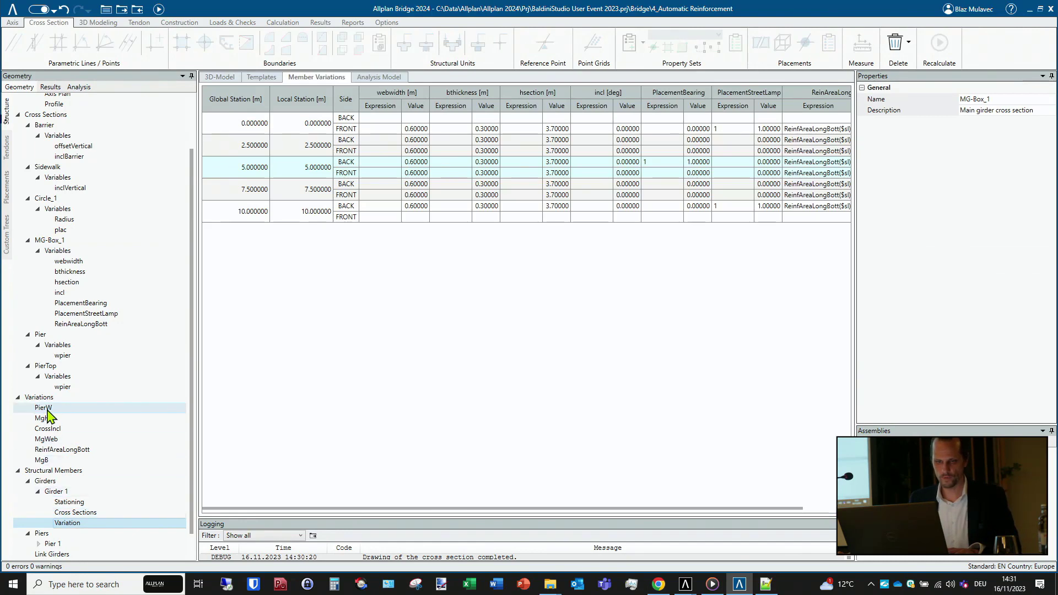
{"action": "left_click", "coordinate": [43, 419]}
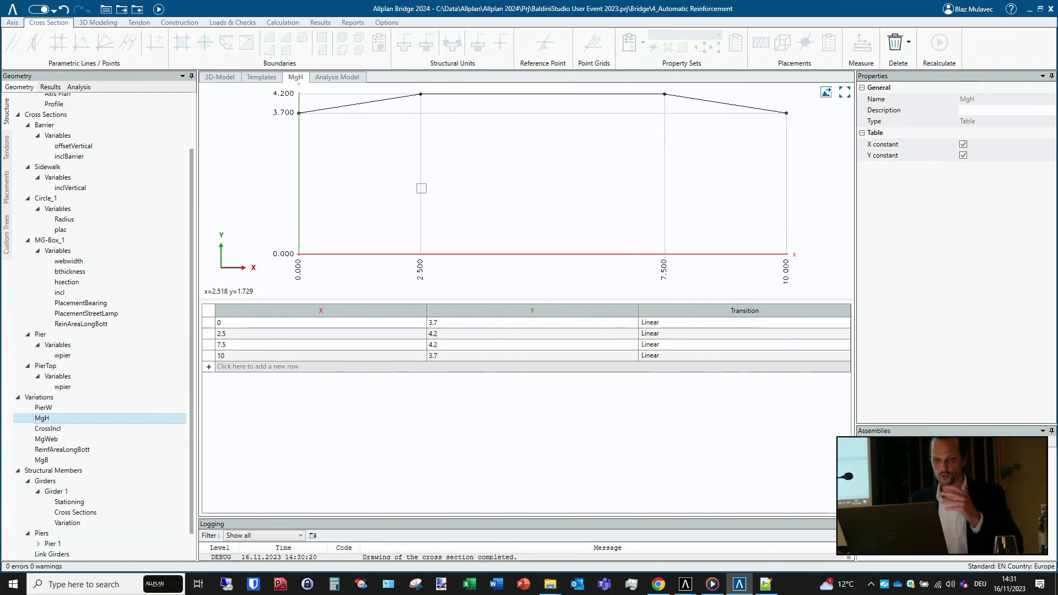
{"action": "left_click", "coordinate": [69, 523]}
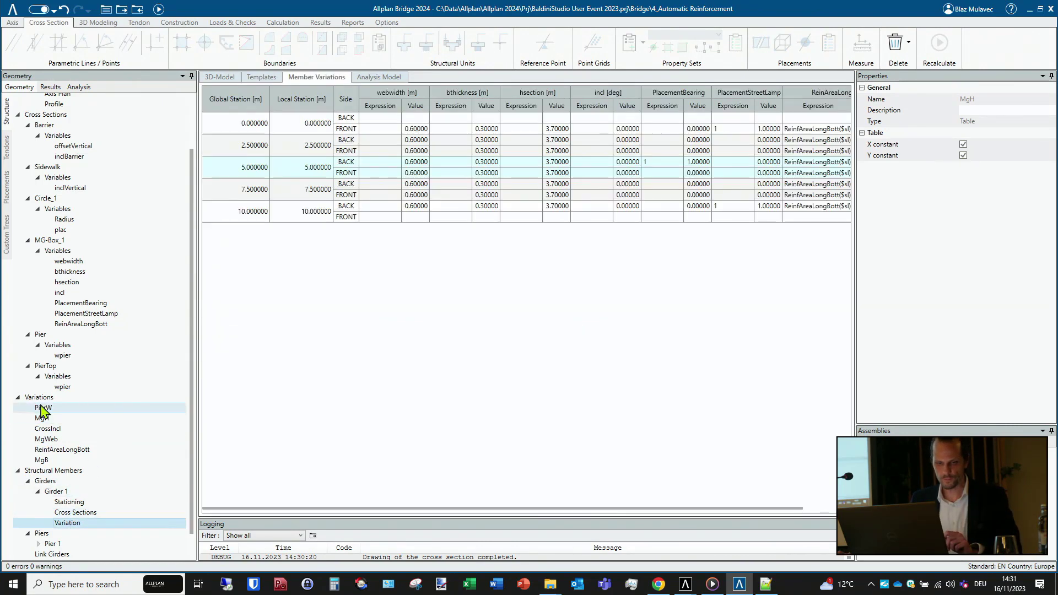
{"action": "left_click", "coordinate": [84, 419]}
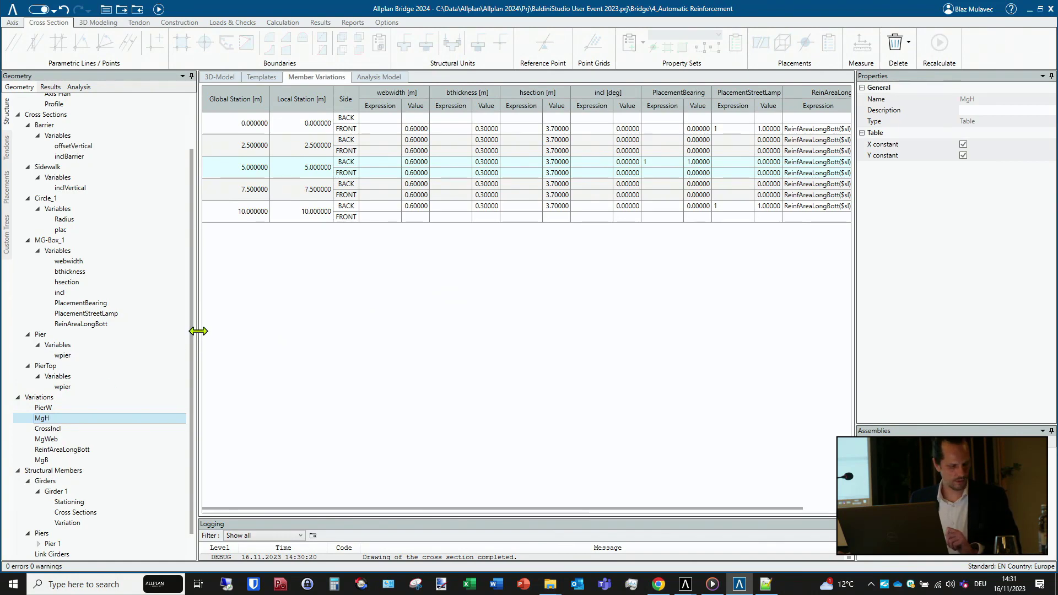
- Enter the hsection expression MgH($sl) for the front side of station 0 and apply it to the subsequent stations
{"action": "left_click", "coordinate": [518, 130]}
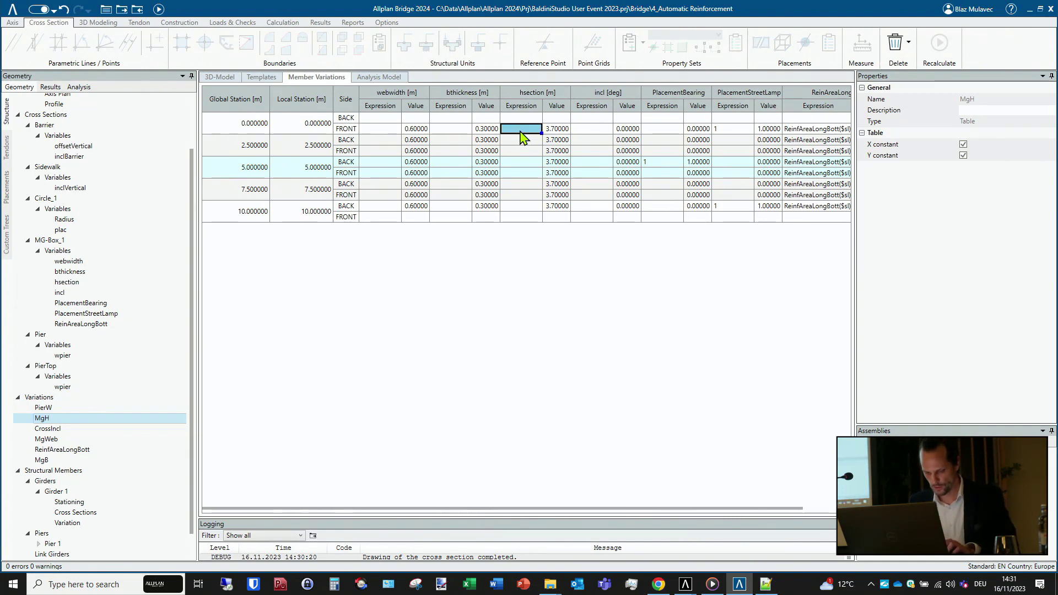
{"action": "type", "text": "Mg"}
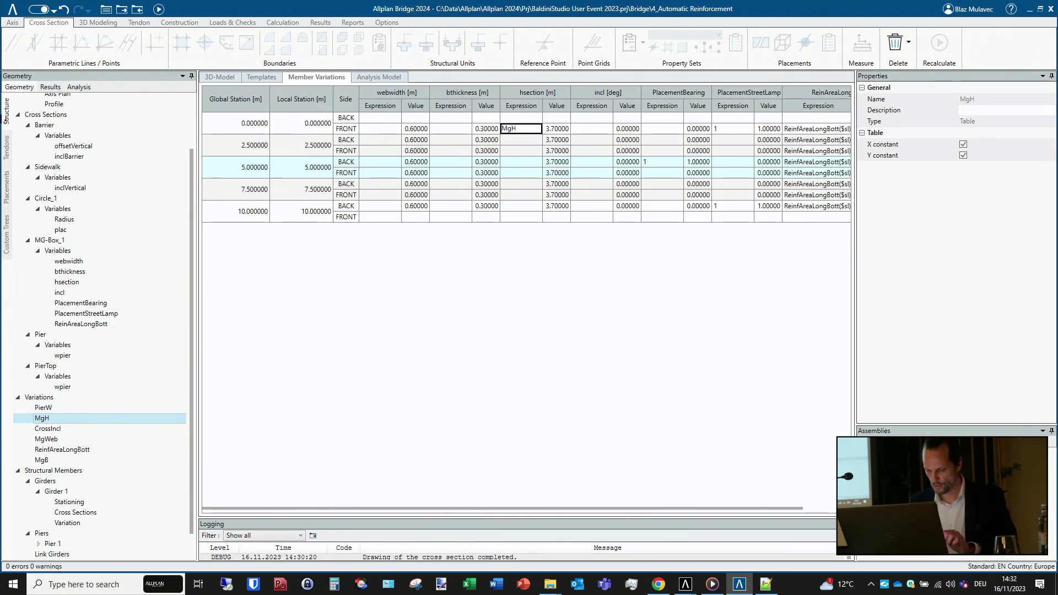
{"action": "type", "text": "H"}
{"action": "type", "text": "_"}
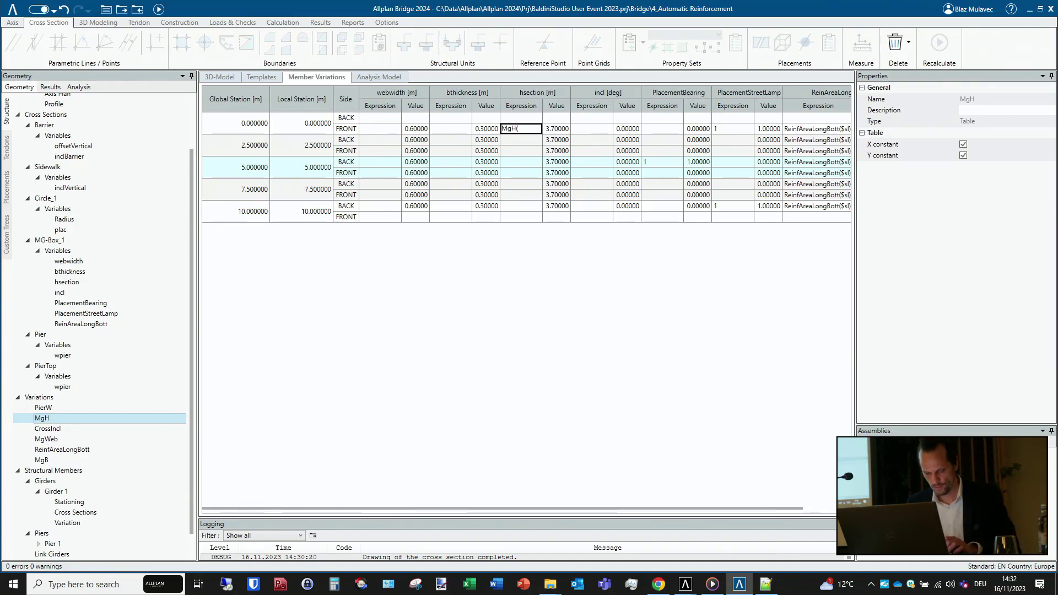
{"action": "type", "text": "("}
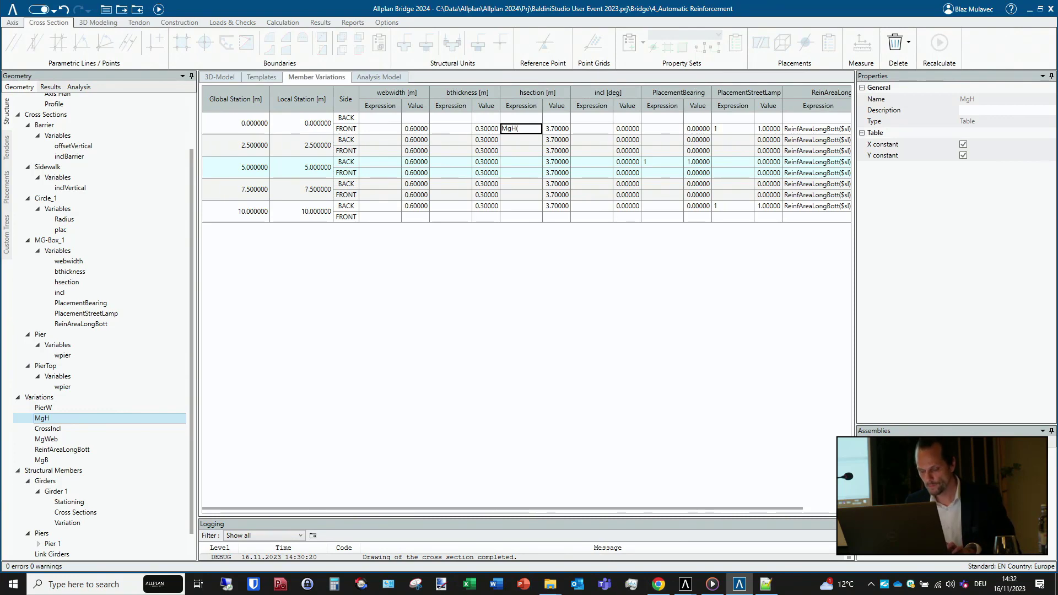
{"action": "type", "text": "4"}
{"action": "key", "text": "BackSpace"}
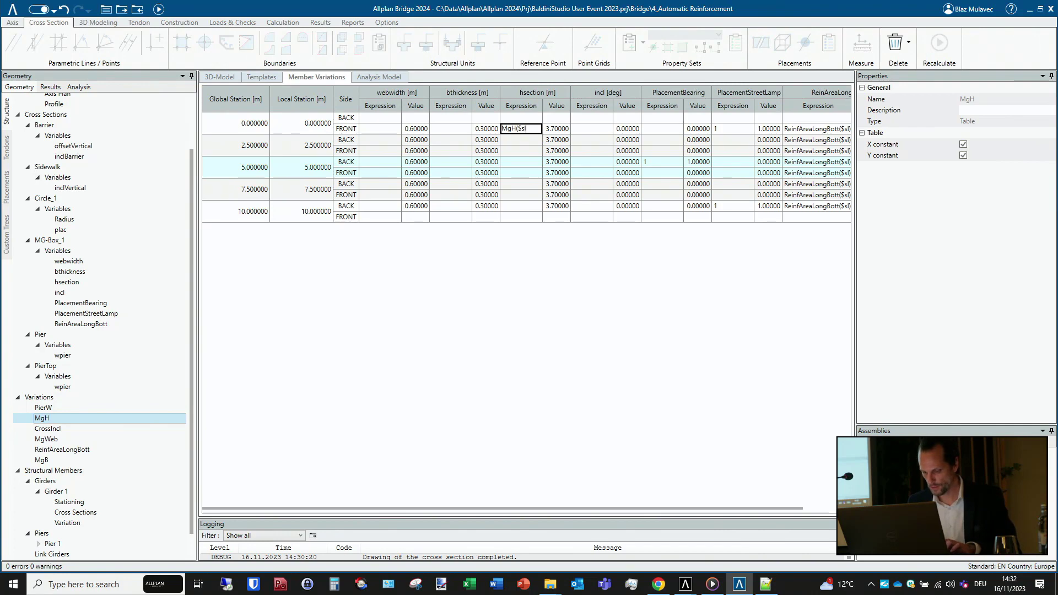
{"action": "type", "text": ")"}
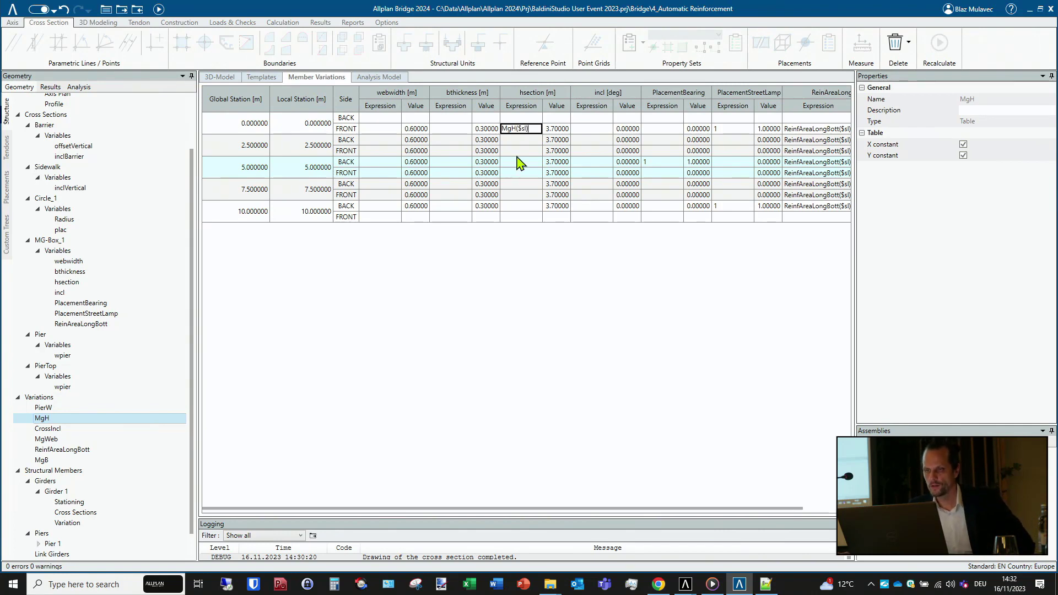
{"action": "left_click", "coordinate": [523, 130]}
{"action": "right_click", "coordinate": [525, 133]}
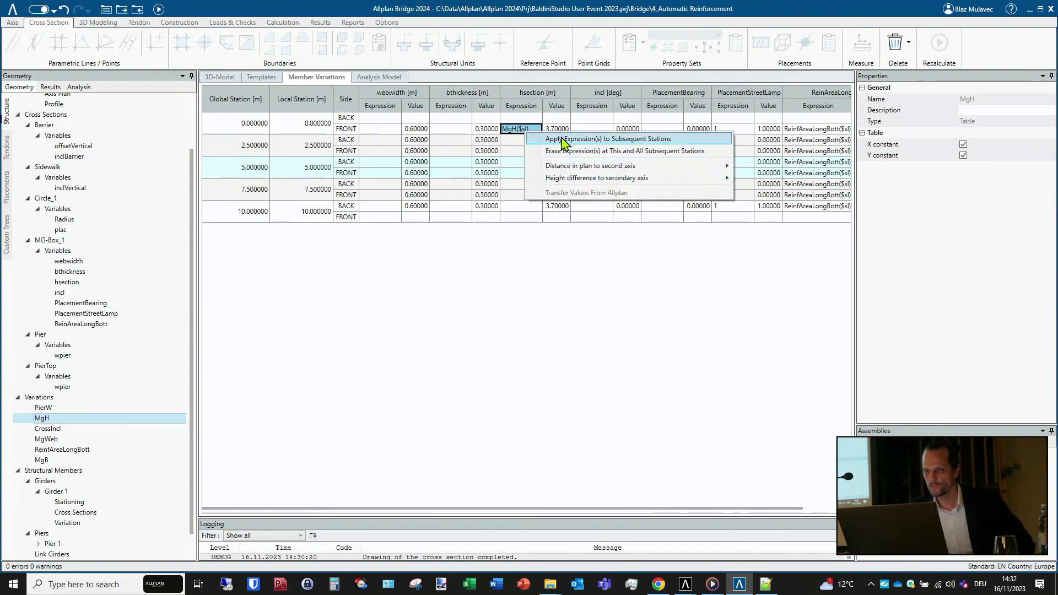
{"action": "left_click", "coordinate": [563, 139]}
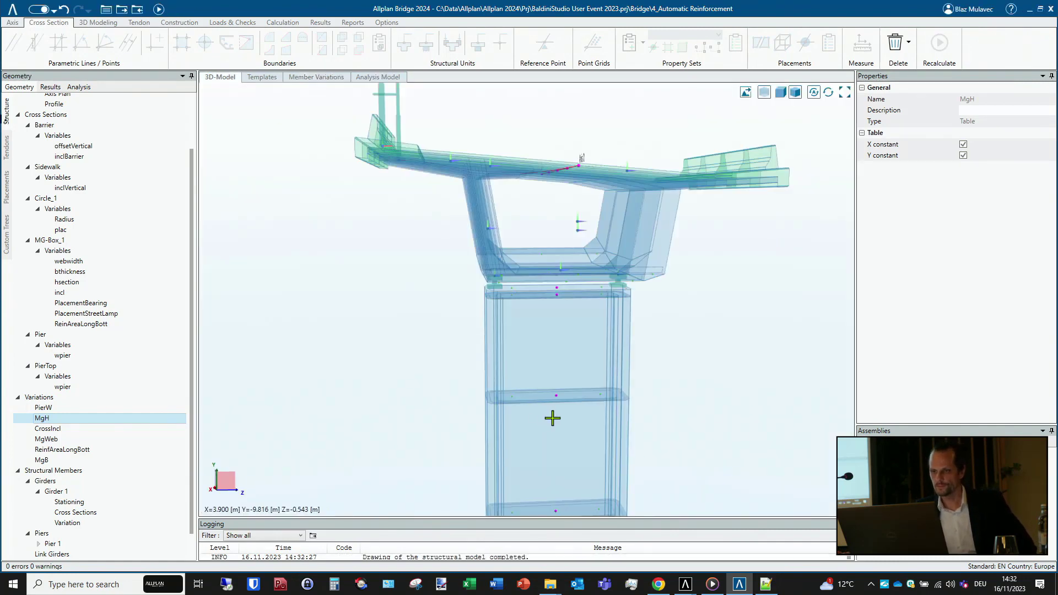
- Examine the box girder and pier in the 3D model and review the MgWeb variation's graph and table
{"action": "mouse_move", "coordinate": [553, 418]}
{"action": "middle_mouse_down", "text": "shift"}
{"action": "mouse_move", "coordinate": [616, 342]}
{"action": "mouse_move", "coordinate": [531, 329]}
{"action": "mouse_move", "coordinate": [383, 331]}
{"action": "mouse_move", "coordinate": [536, 335]}
{"action": "mouse_move", "coordinate": [564, 309]}
{"action": "mouse_move", "coordinate": [473, 329]}
{"action": "mouse_move", "coordinate": [504, 307]}
{"action": "middle_mouse_up", "text": "shift"}
{"action": "middle_click_drag", "start_coordinate": [444, 267], "coordinate": [588, 289], "text": "shift"}
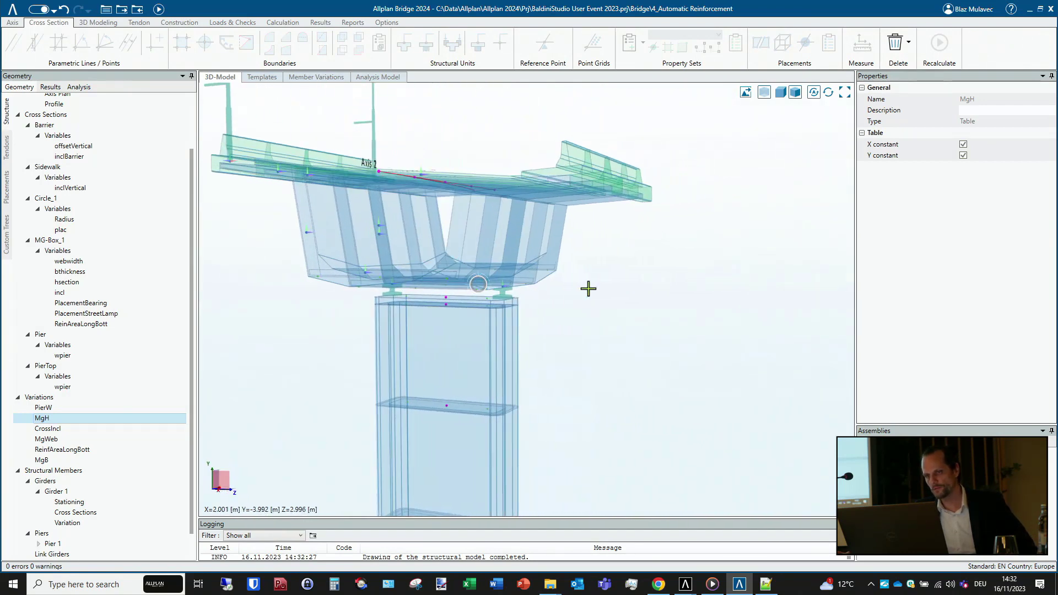
{"action": "middle_click_drag", "start_coordinate": [432, 342], "coordinate": [541, 333], "text": "shift"}
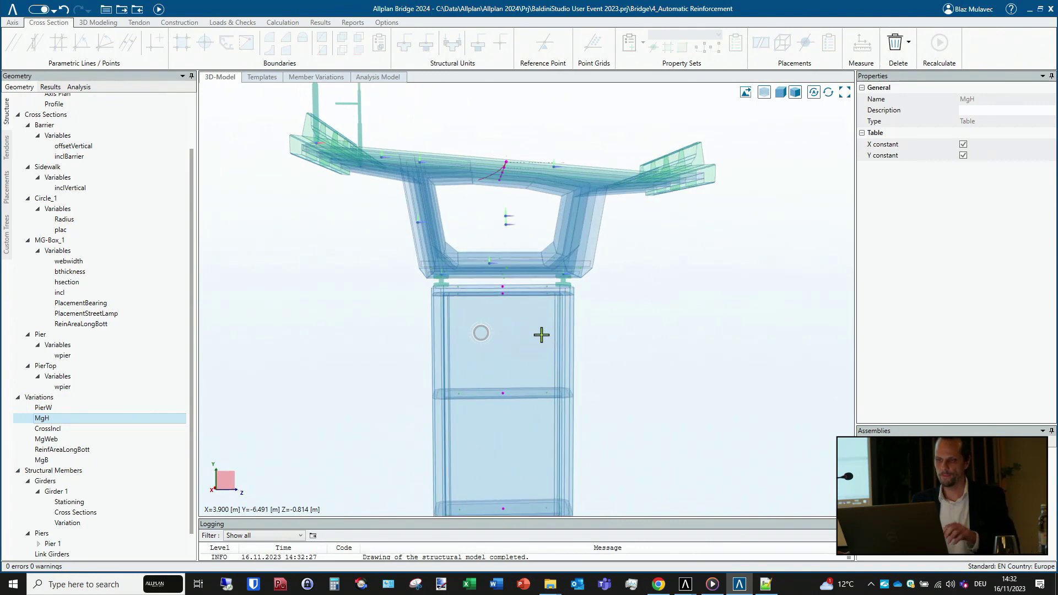
{"action": "left_click", "coordinate": [67, 523]}
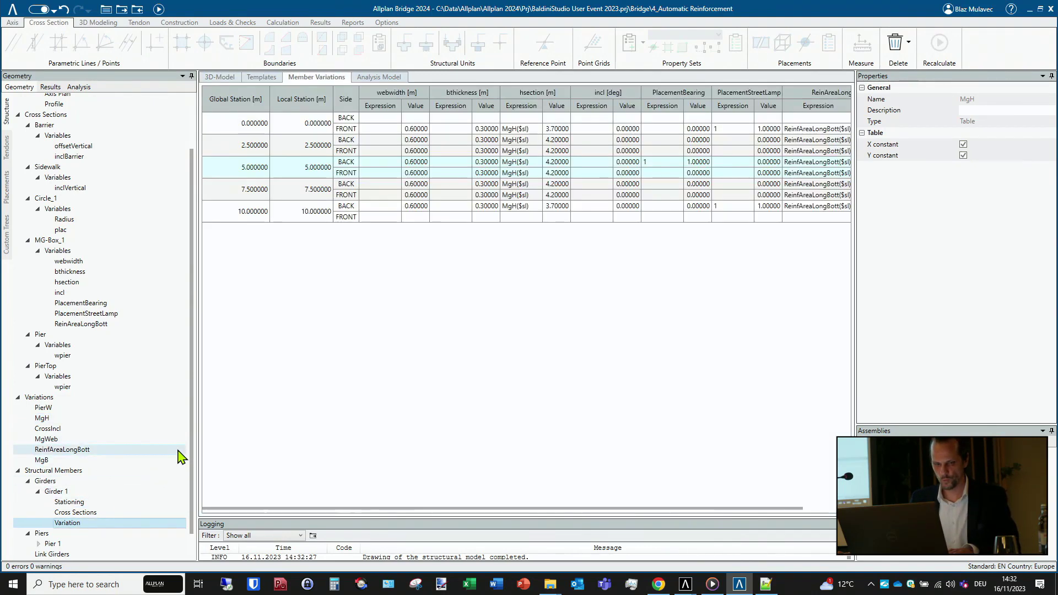
{"action": "left_click", "coordinate": [52, 443]}
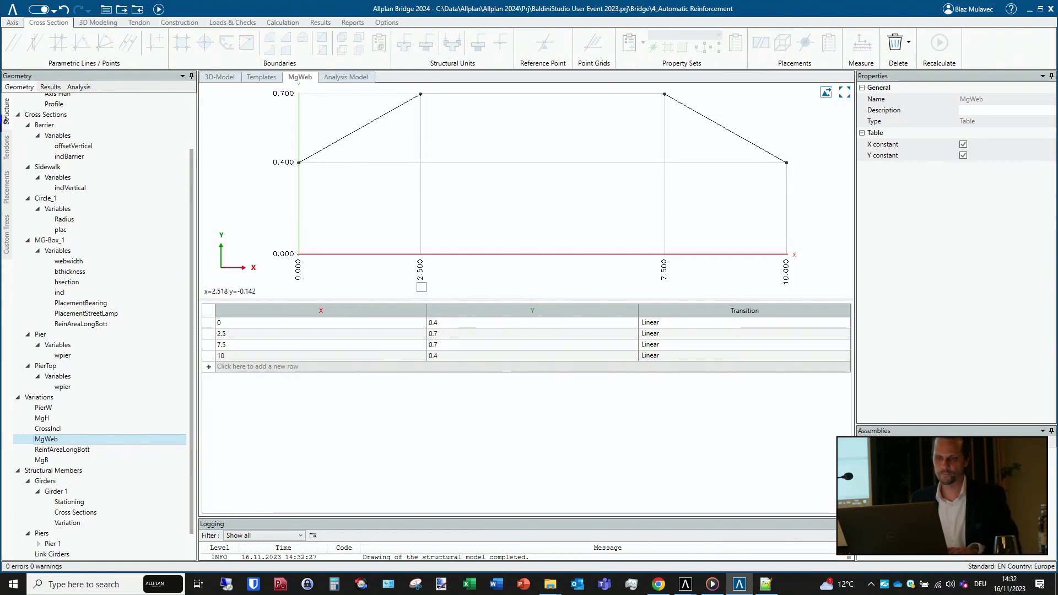
- Enter the webwidth expression MgWeb($sl) for the front side of Girder 1's station 0 and apply it to the subsequent stations
{"action": "left_click", "coordinate": [78, 525]}
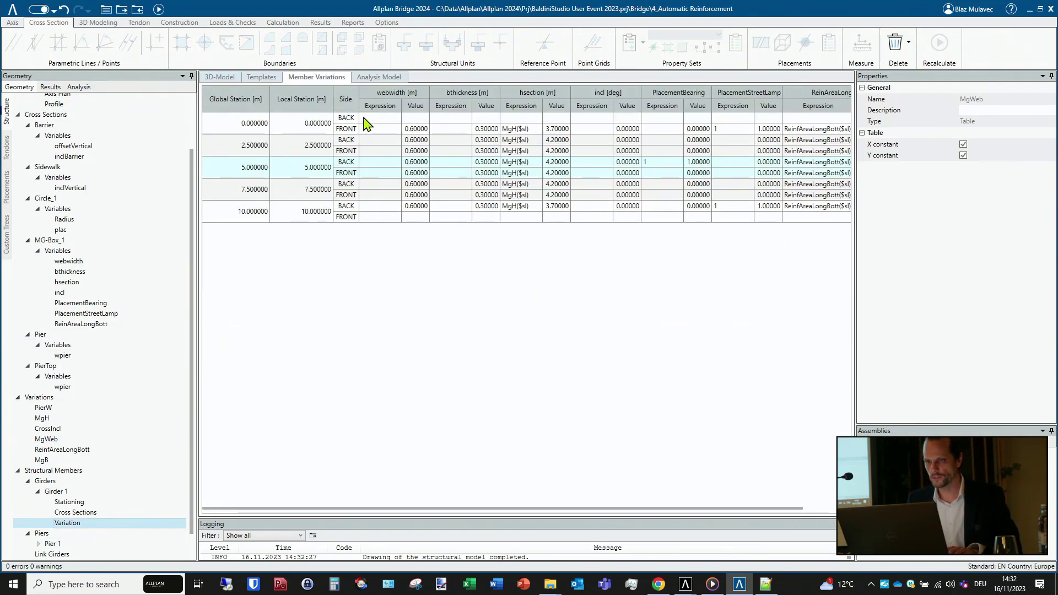
{"action": "left_click", "coordinate": [379, 130]}
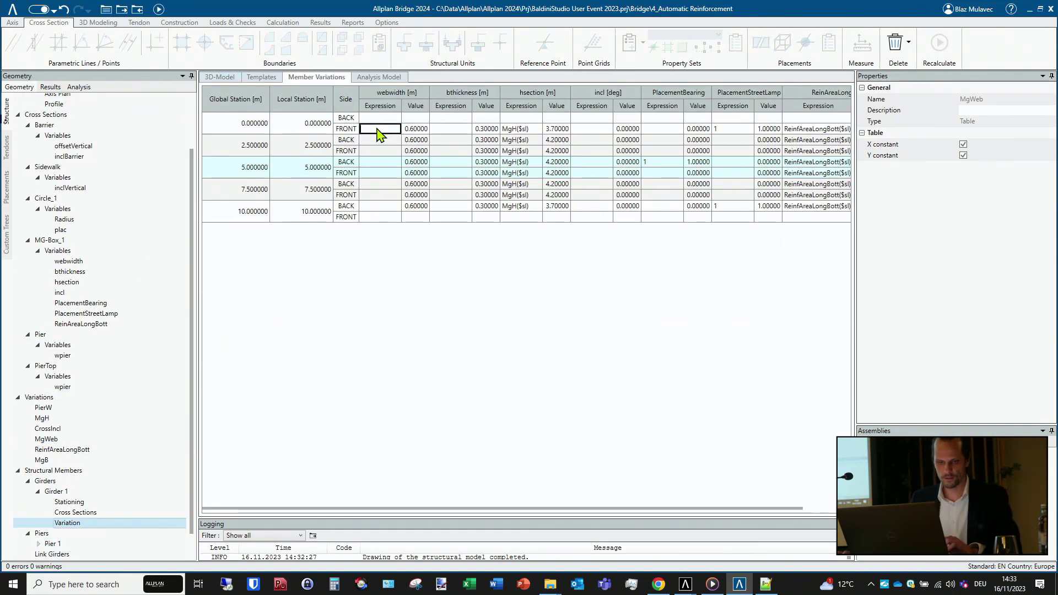
{"action": "type", "text": "MgWeb"}
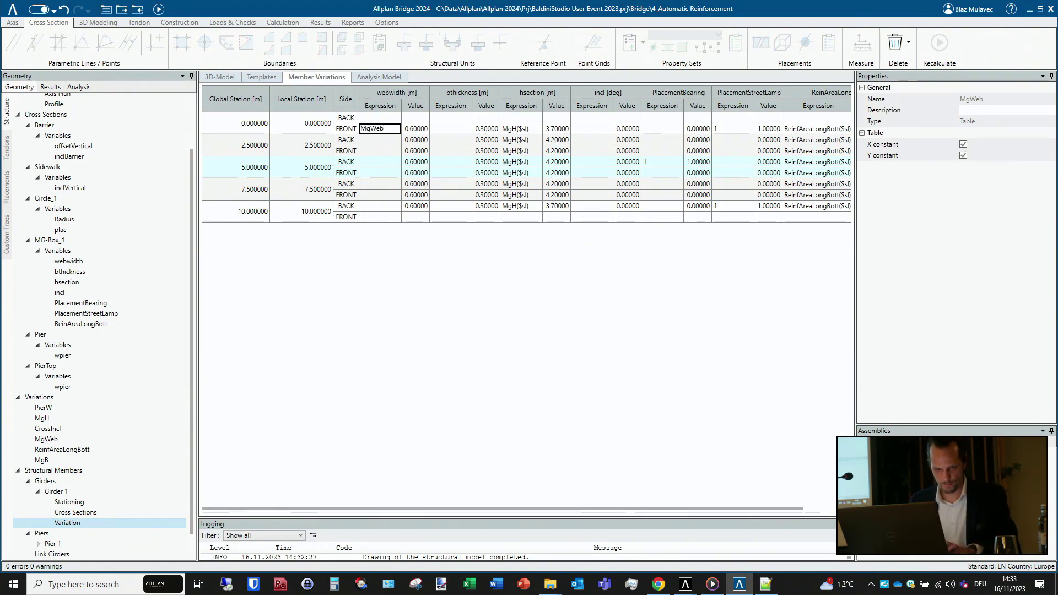
{"action": "type", "text": "($"}
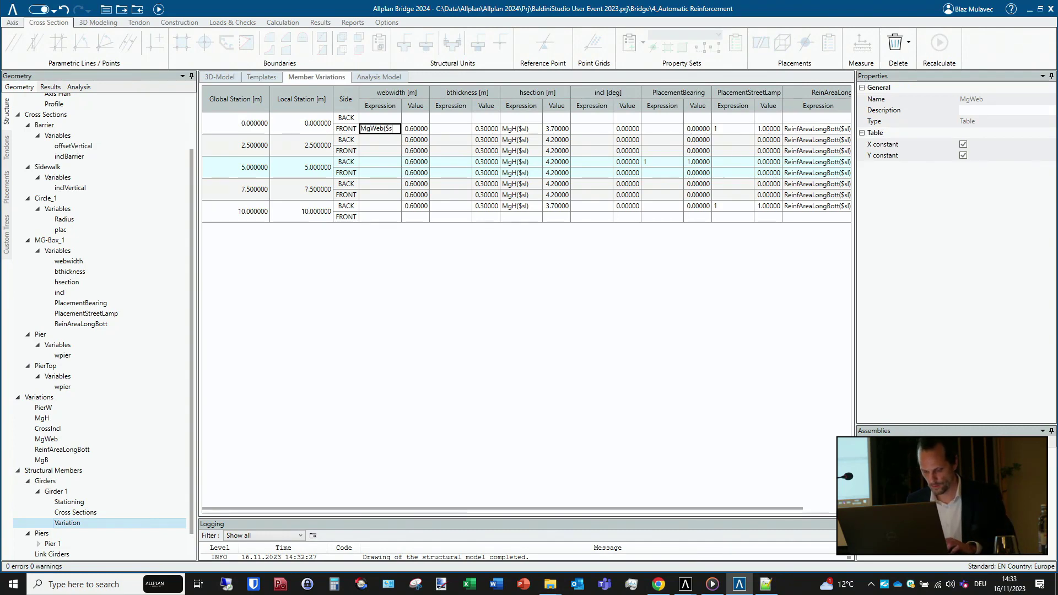
{"action": "type", "text": "sl"}
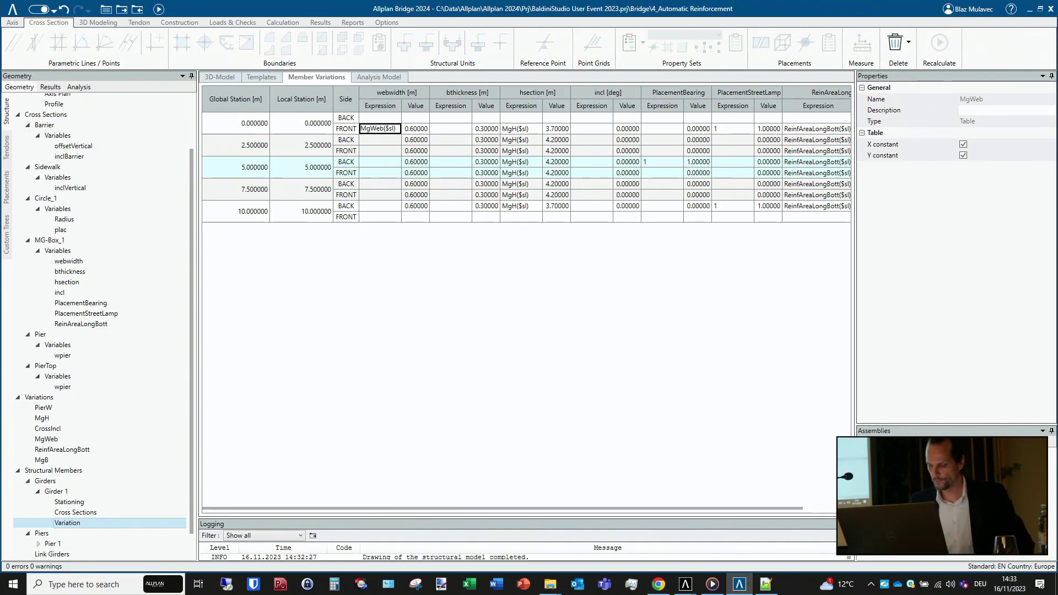
{"action": "type", "text": ")"}
{"action": "key", "text": "Return"}
{"action": "right_click", "coordinate": [379, 134]}
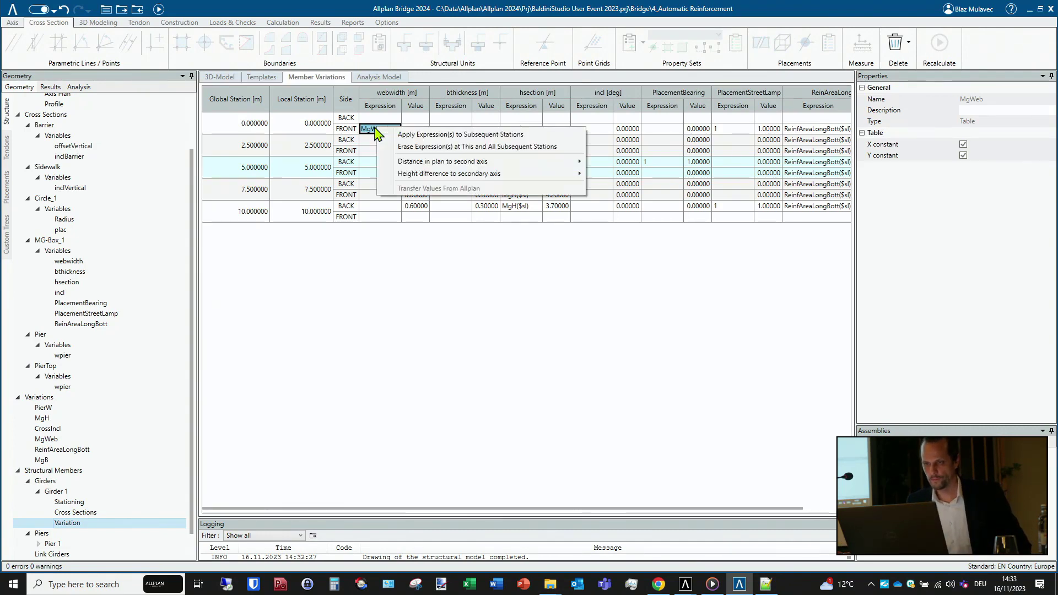
{"action": "left_click", "coordinate": [436, 136]}
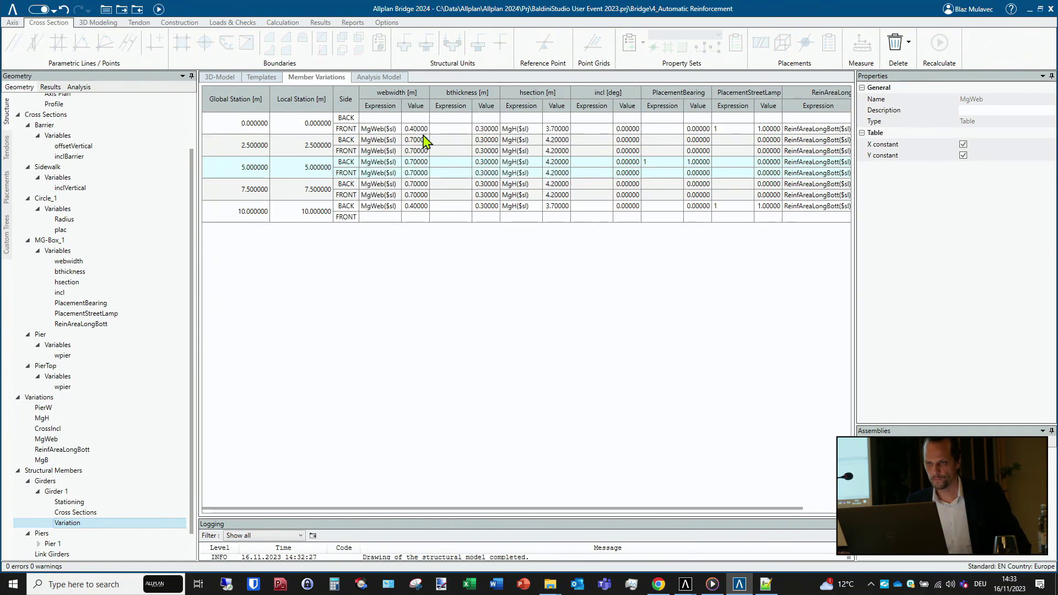
- Recalculate the bridge and examine the girder's webs in the 3D model, ending with a straight-on close-up of the cross section
{"action": "left_click", "coordinate": [158, 9]}
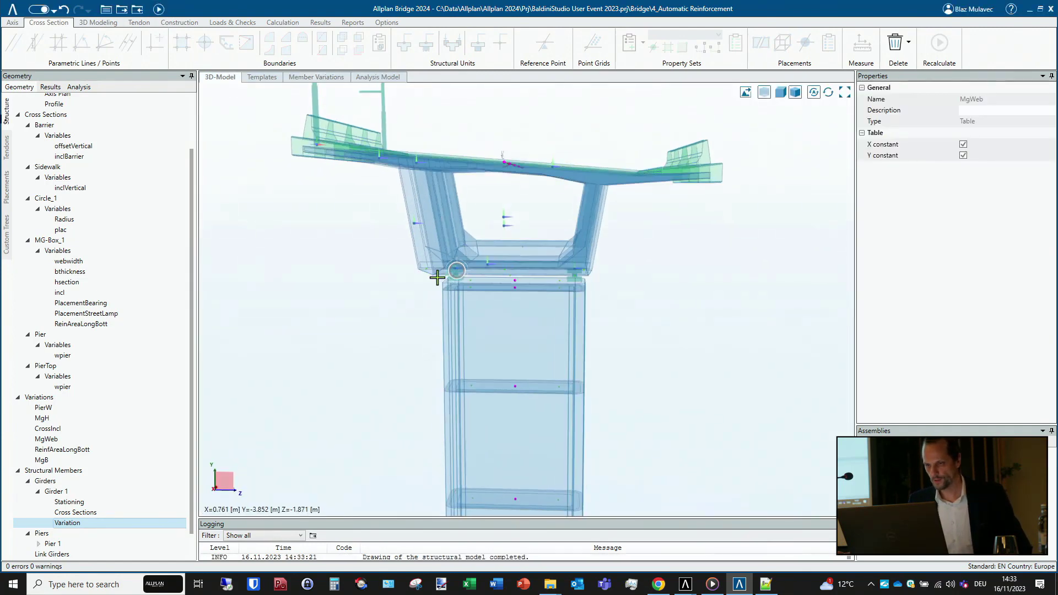
{"action": "middle_click_drag", "start_coordinate": [437, 276], "coordinate": [461, 274]}
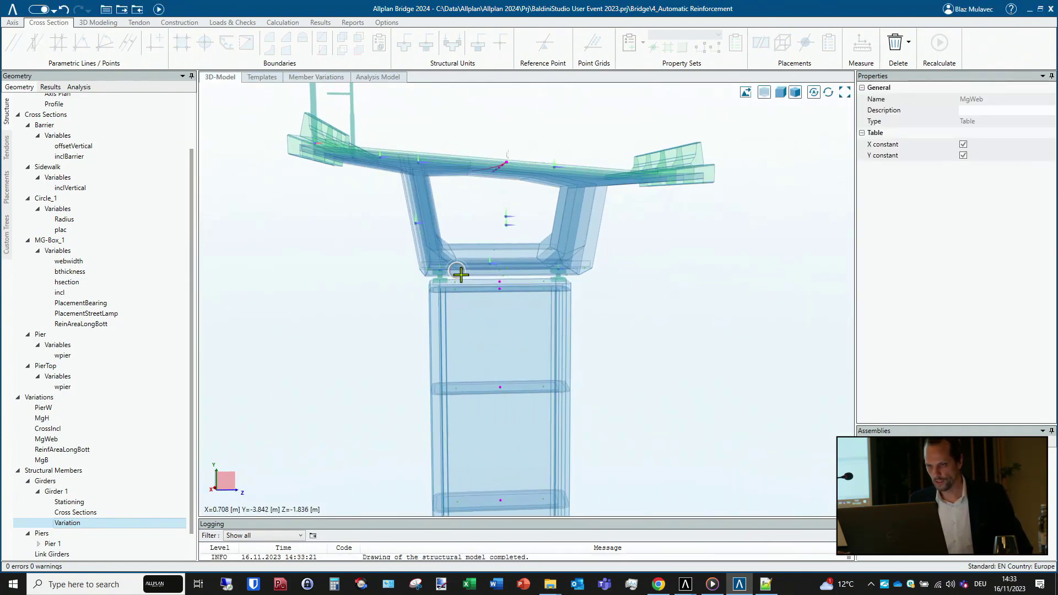
{"action": "left_click", "coordinate": [781, 92]}
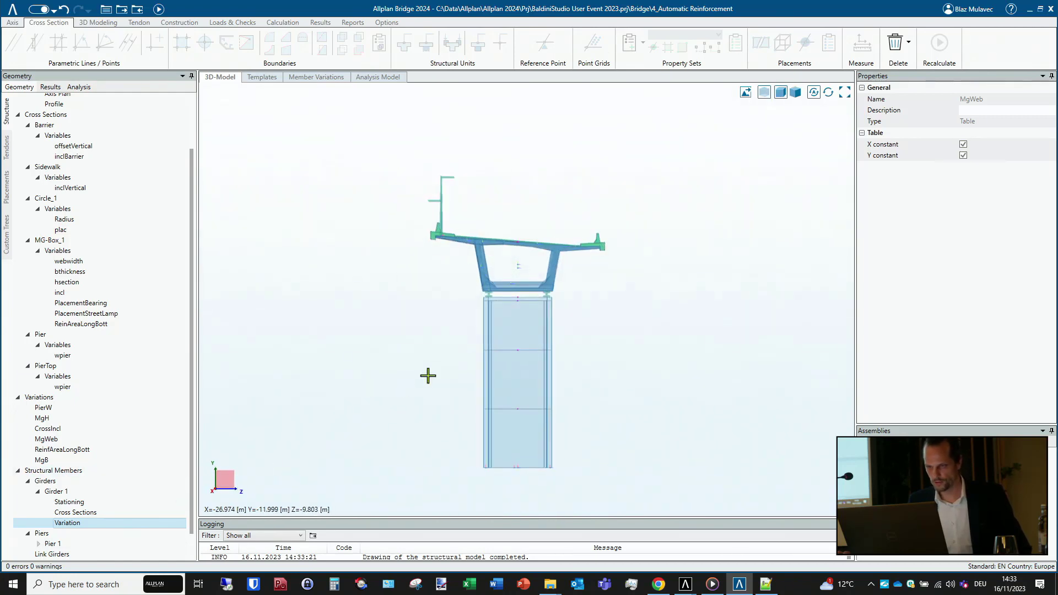
{"action": "scroll", "coordinate": [539, 260], "scroll_direction": "up", "scroll_amount": 2}
{"action": "scroll", "coordinate": [539, 269], "scroll_direction": "up", "scroll_amount": 3}
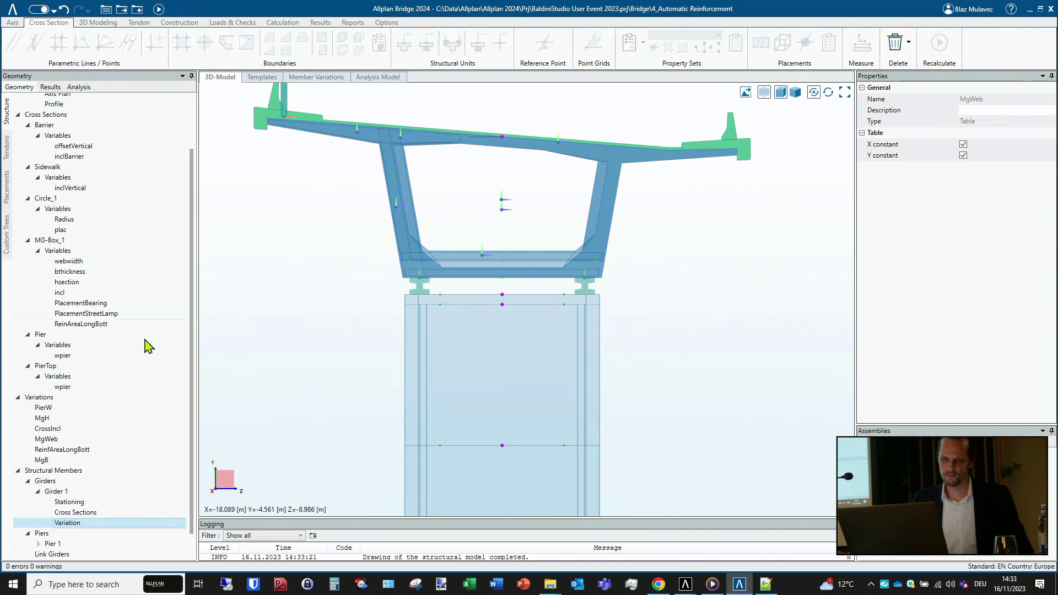
- Enter the bthickness expression MgB($sl) for the front side of Girder 1's station 0 and apply it to the subsequent stations
{"action": "left_click", "coordinate": [82, 522]}
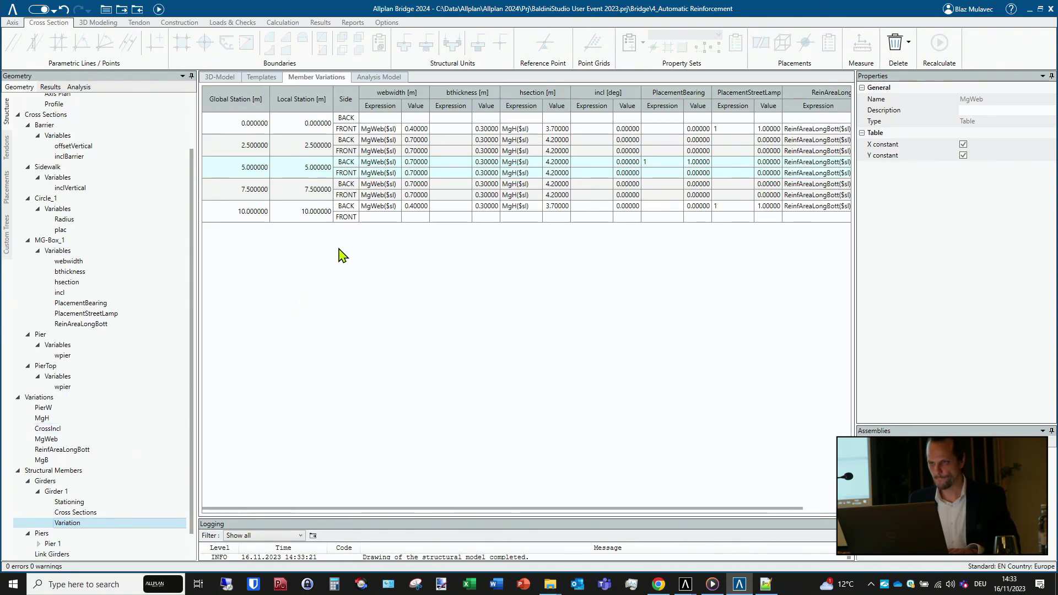
{"action": "left_click", "coordinate": [450, 130]}
{"action": "type", "text": "MgB("}
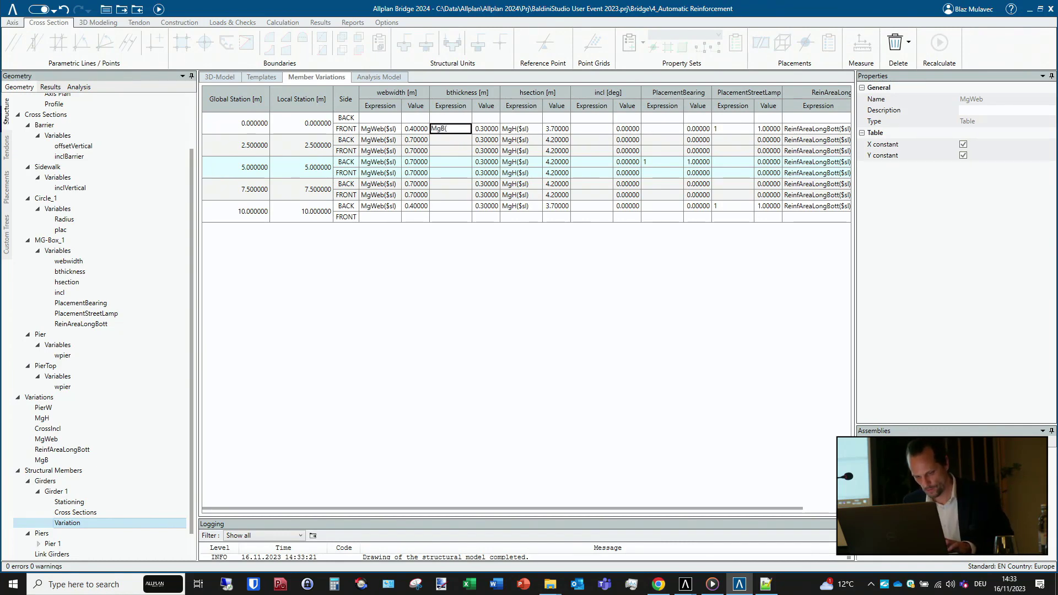
{"action": "type", "text": "$sl"}
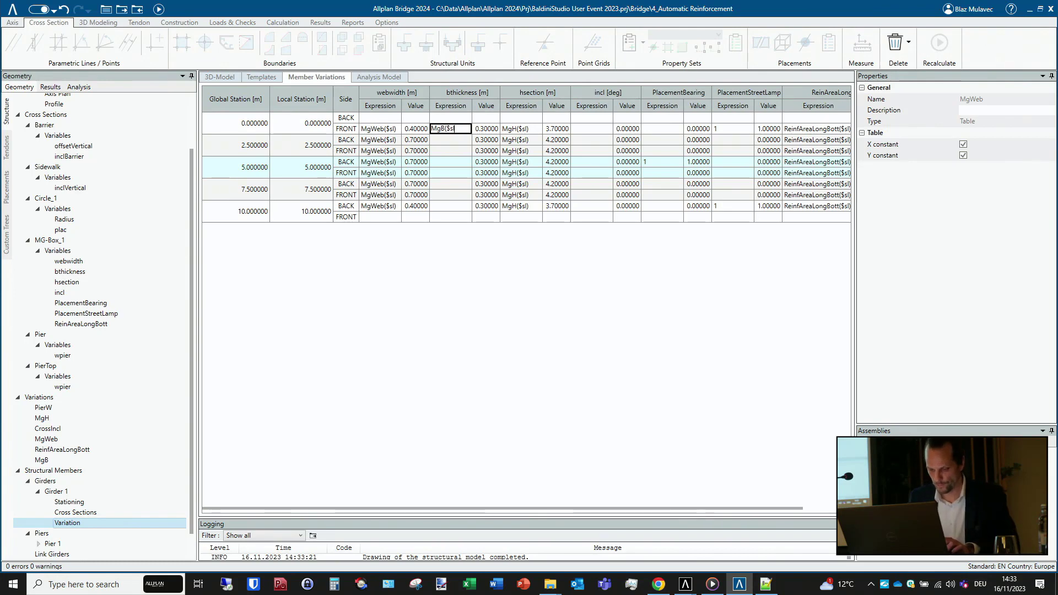
{"action": "key", "text": "Return"}
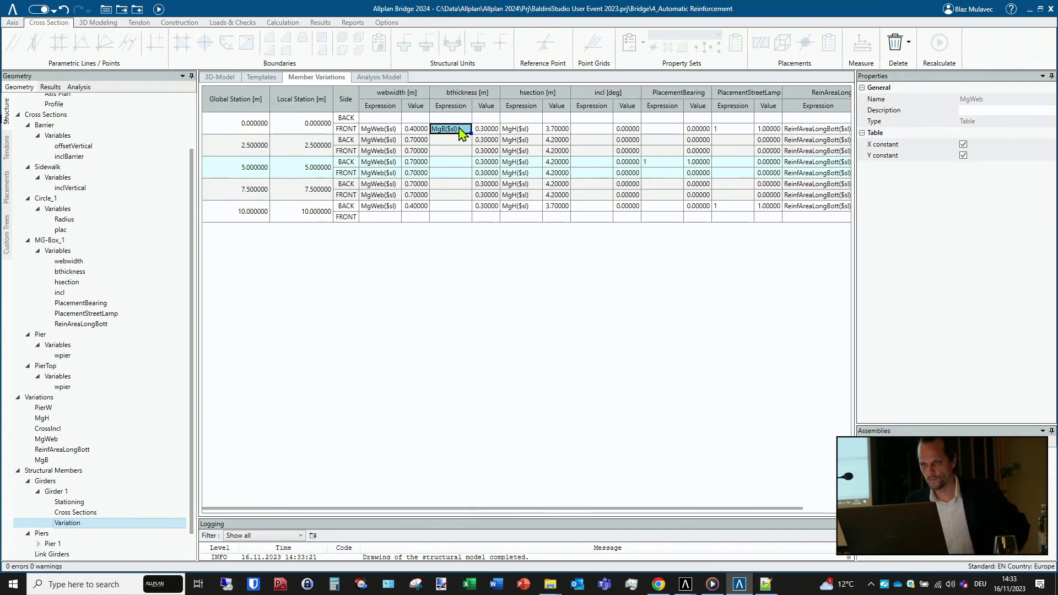
{"action": "right_click", "coordinate": [463, 132]}
{"action": "left_click", "coordinate": [473, 134]}
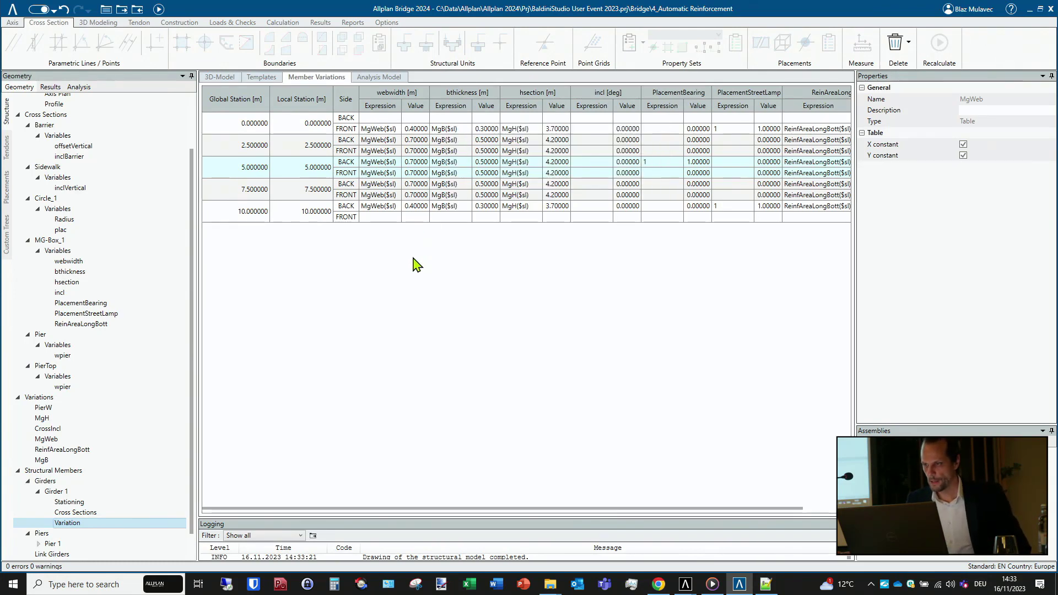
- Recalculate the bridge with the varied bottom thickness and update the reinforced bridge model in Allplan
{"action": "left_click", "coordinate": [159, 9]}
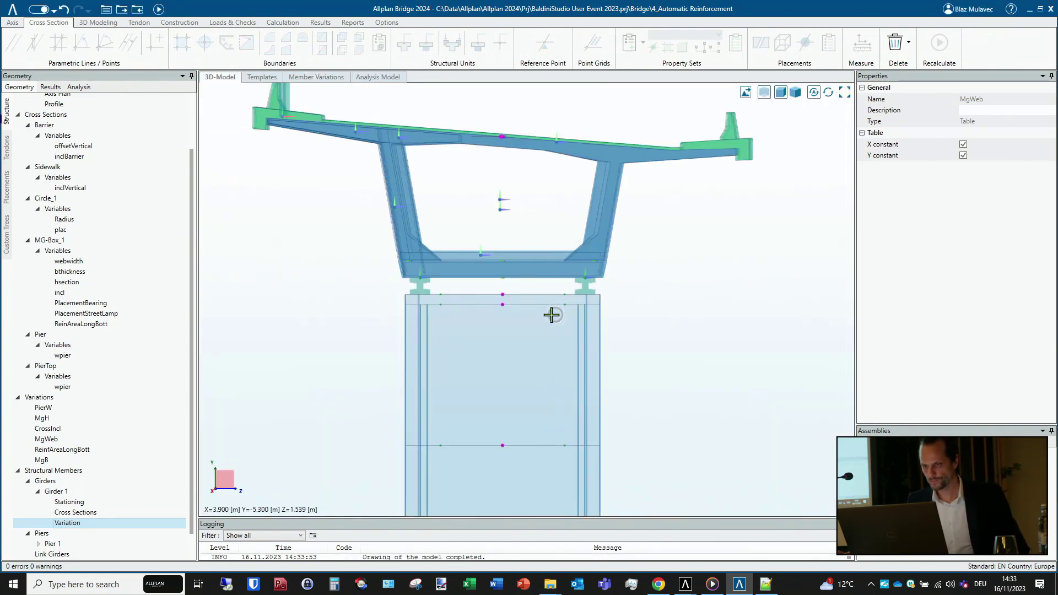
{"action": "middle_click_drag", "start_coordinate": [551, 314], "coordinate": [570, 328]}
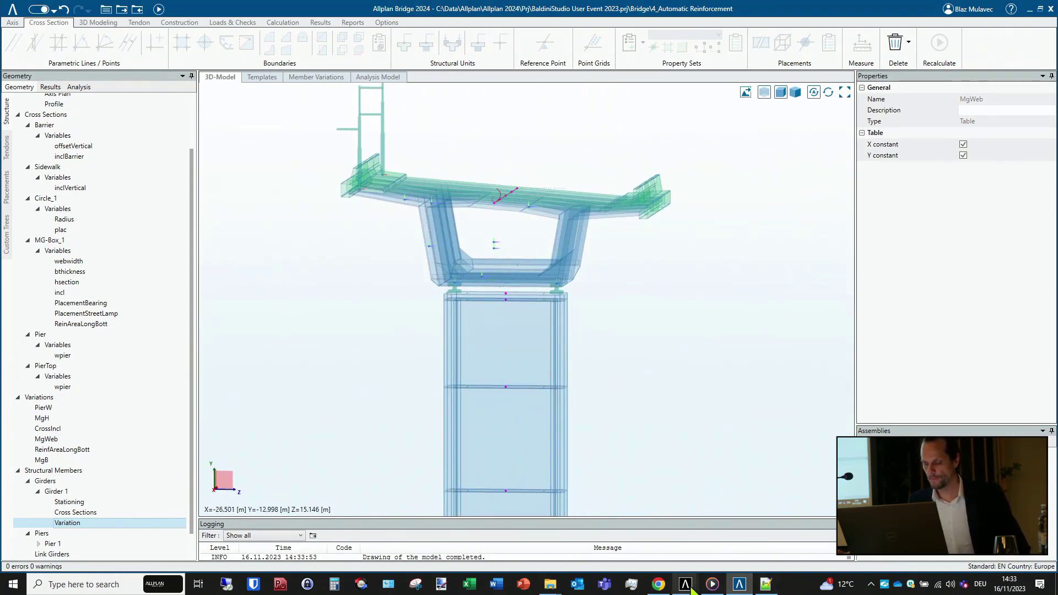
{"action": "mouse_move", "coordinate": [689, 588]}
{"action": "left_click", "coordinate": [645, 538]}
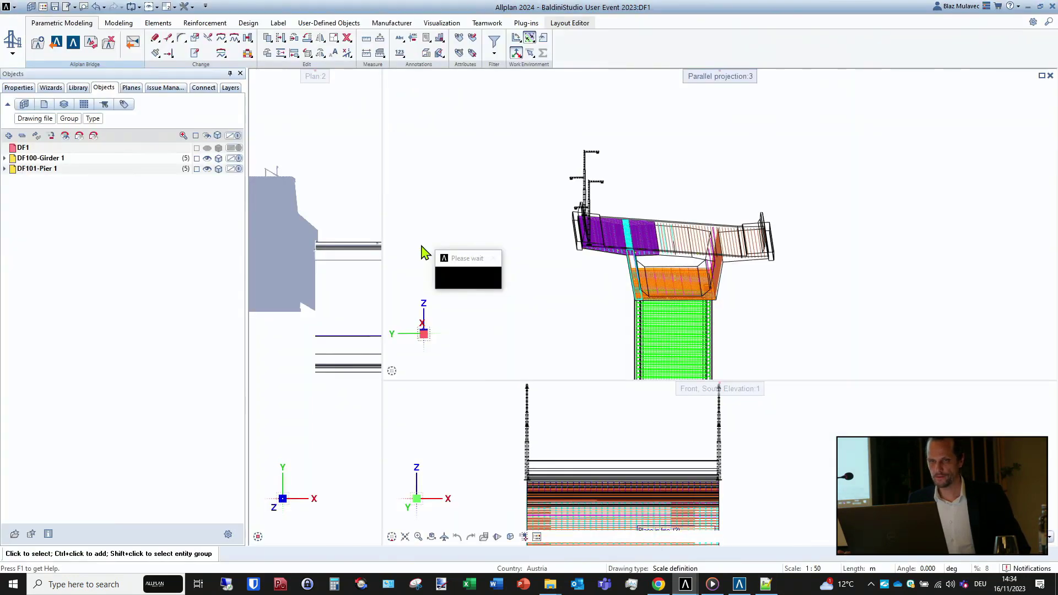
{"action": "left_click", "coordinate": [91, 42]}
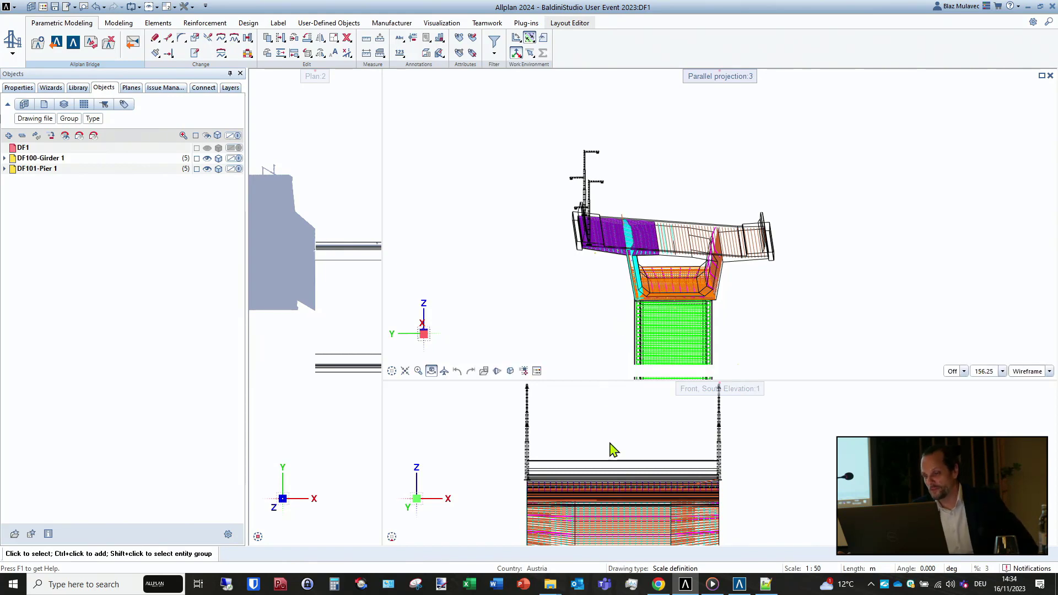
- Return to Allplan Bridge, enter the wpier expression PierW($sl) for the front side of Pier 1's first station and apply it to the subsequent stations
{"action": "key", "text": "alt+Tab"}
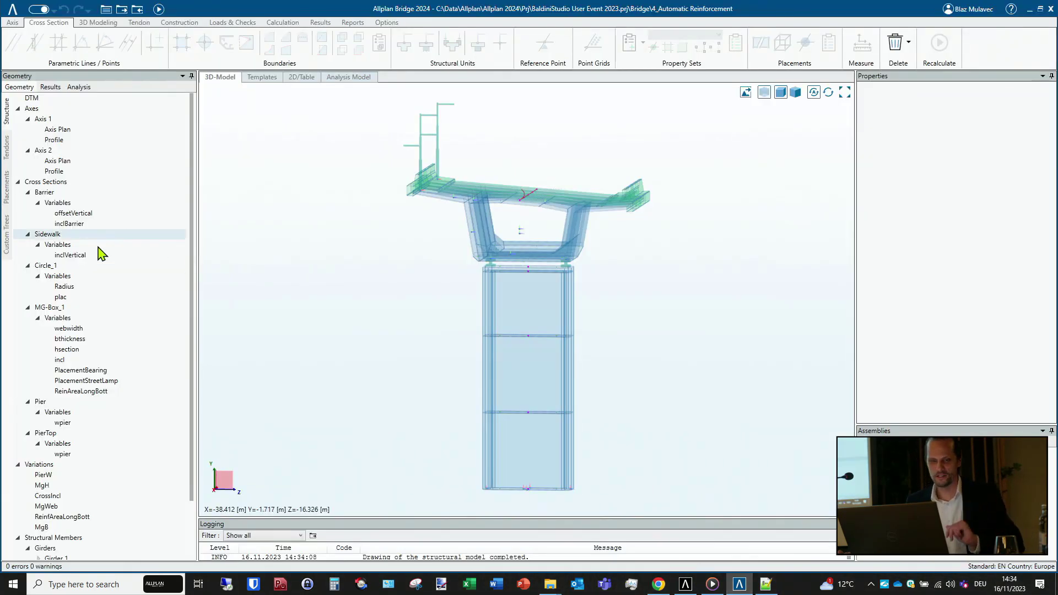
{"action": "scroll", "coordinate": [88, 369], "scroll_direction": "down", "scroll_amount": 2}
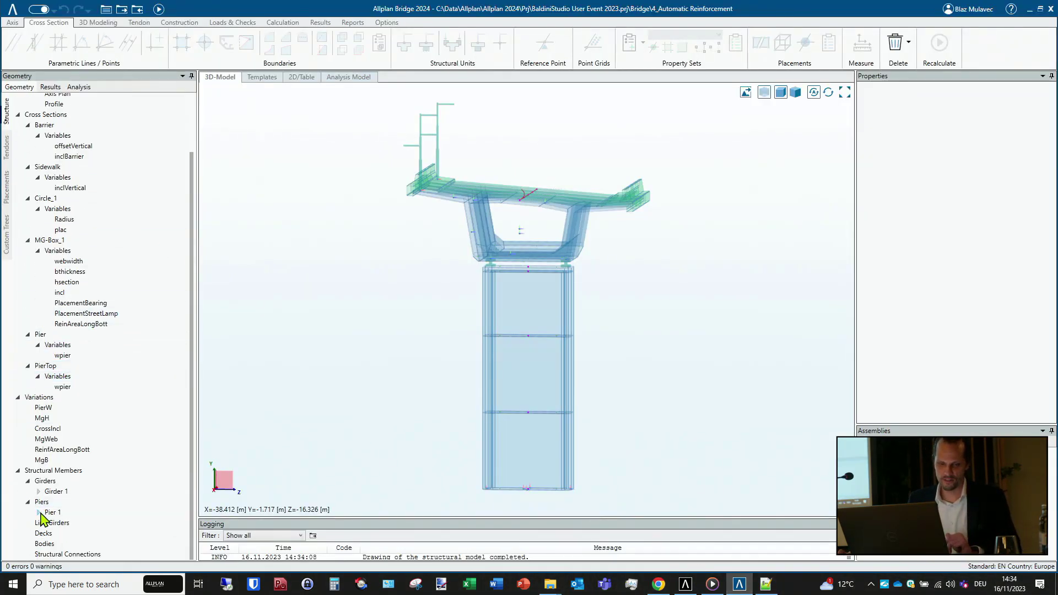
{"action": "left_click", "coordinate": [39, 513]}
{"action": "left_click", "coordinate": [68, 545]}
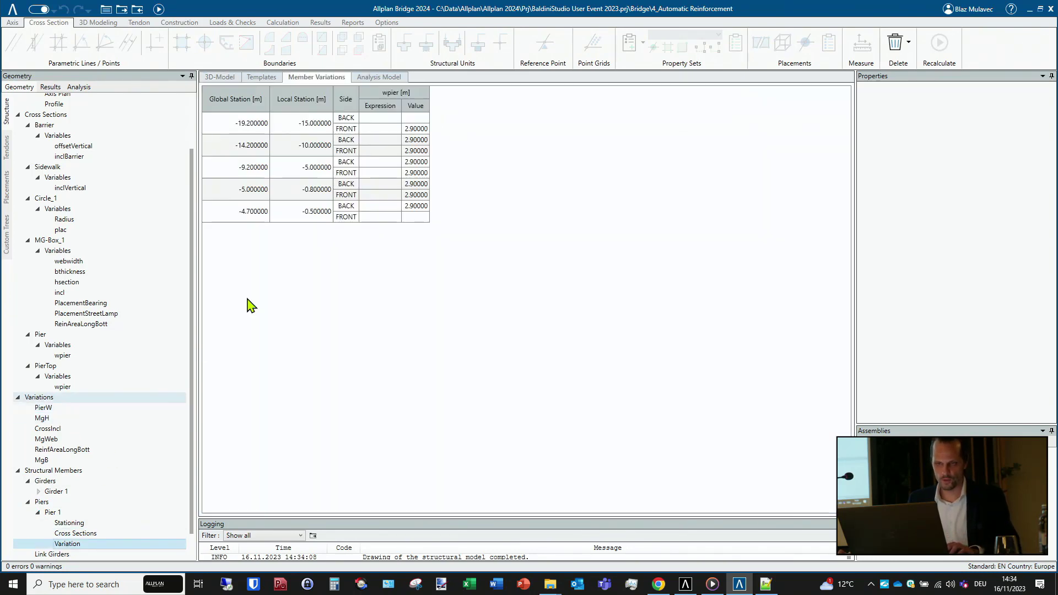
{"action": "left_click", "coordinate": [388, 131]}
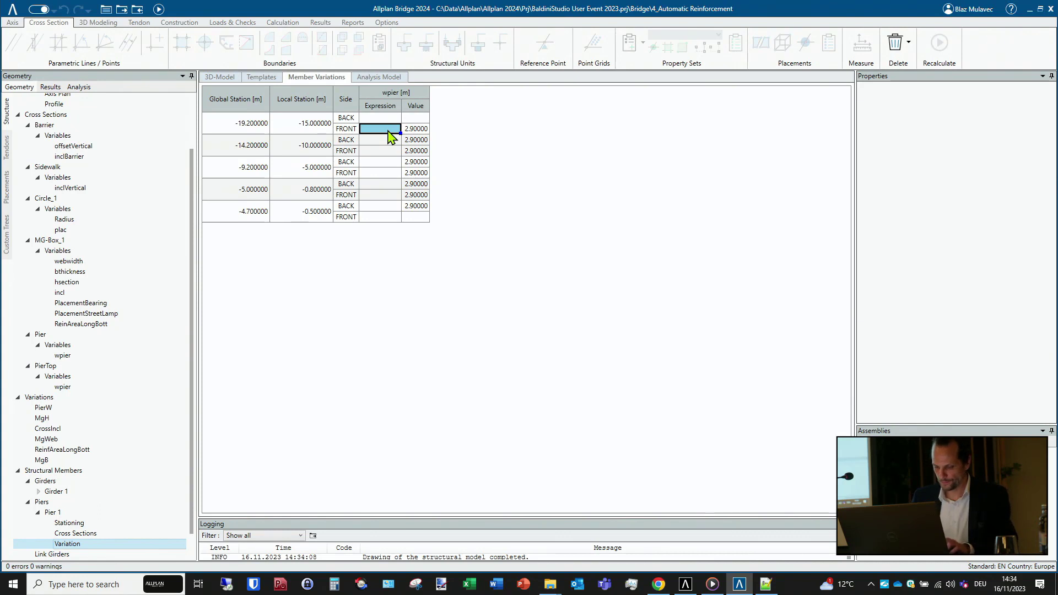
{"action": "type", "text": "PierW"}
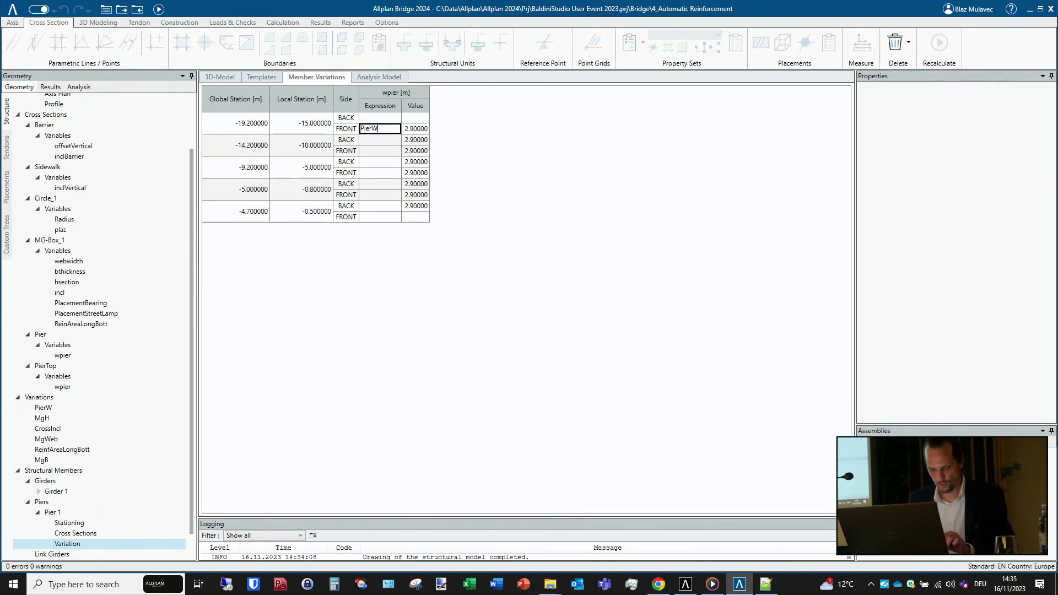
{"action": "type", "text": "($s"}
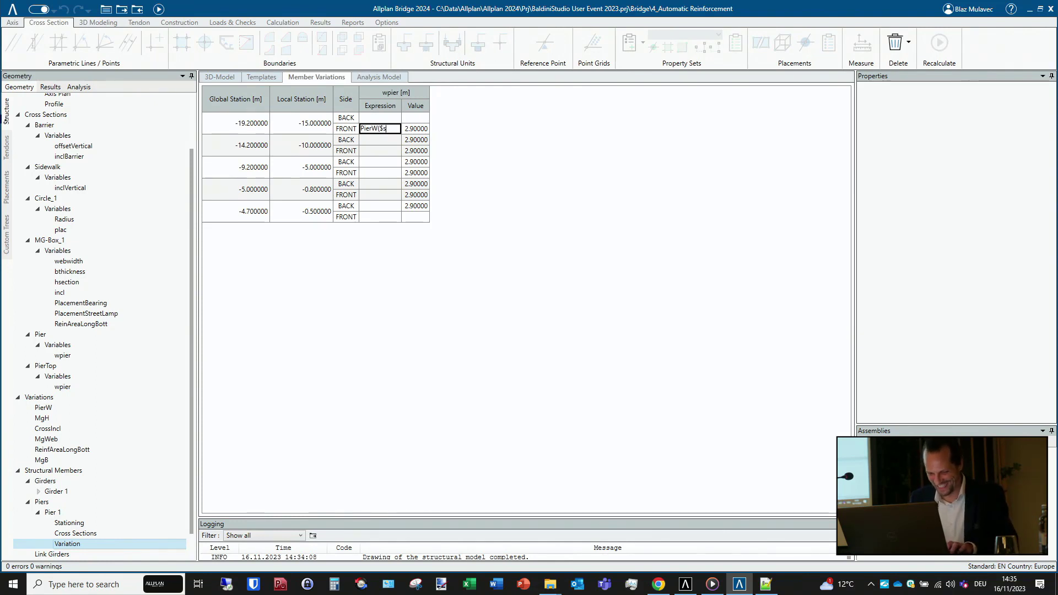
{"action": "type", "text": "l)"}
{"action": "key", "text": "Return"}
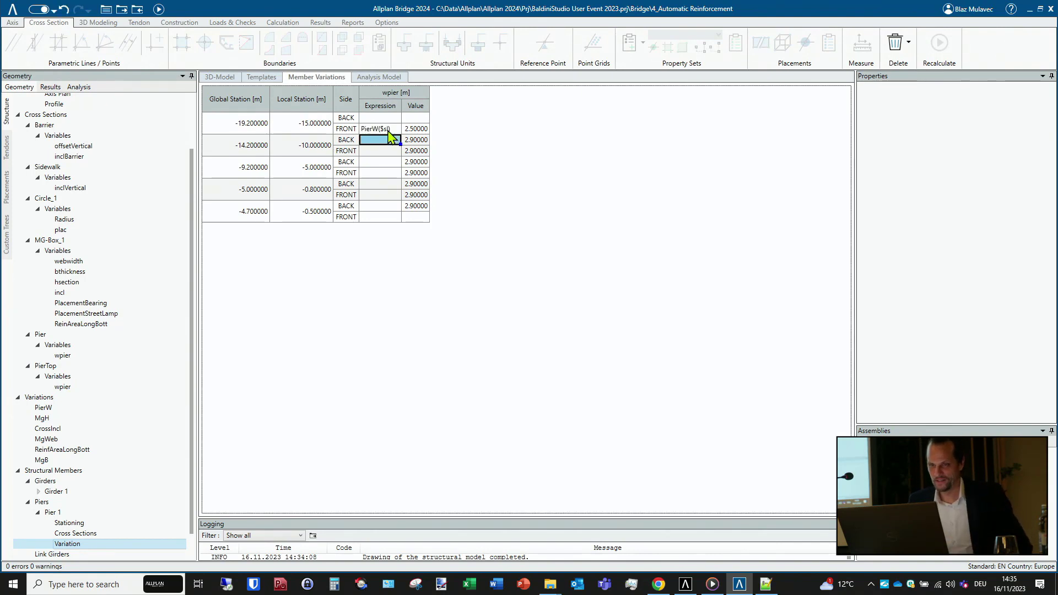
{"action": "right_click", "coordinate": [390, 135]}
{"action": "left_click", "coordinate": [418, 138]}
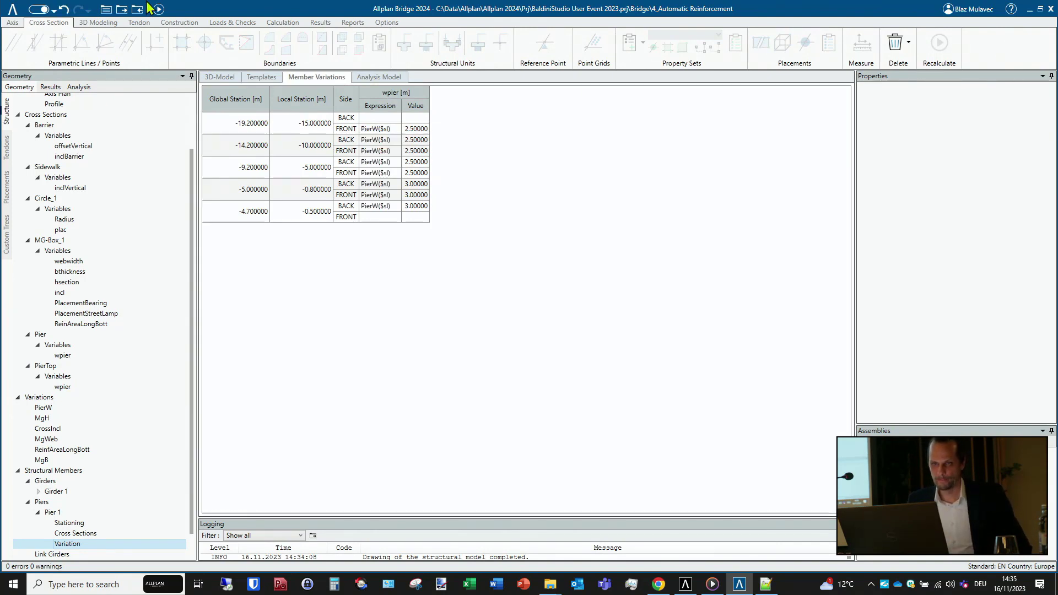
- Recalculate the bridge with the varied pier width and switch to Allplan to examine the reinforced pier and girder
{"action": "left_click", "coordinate": [159, 9]}
{"action": "left_click", "coordinate": [220, 76]}
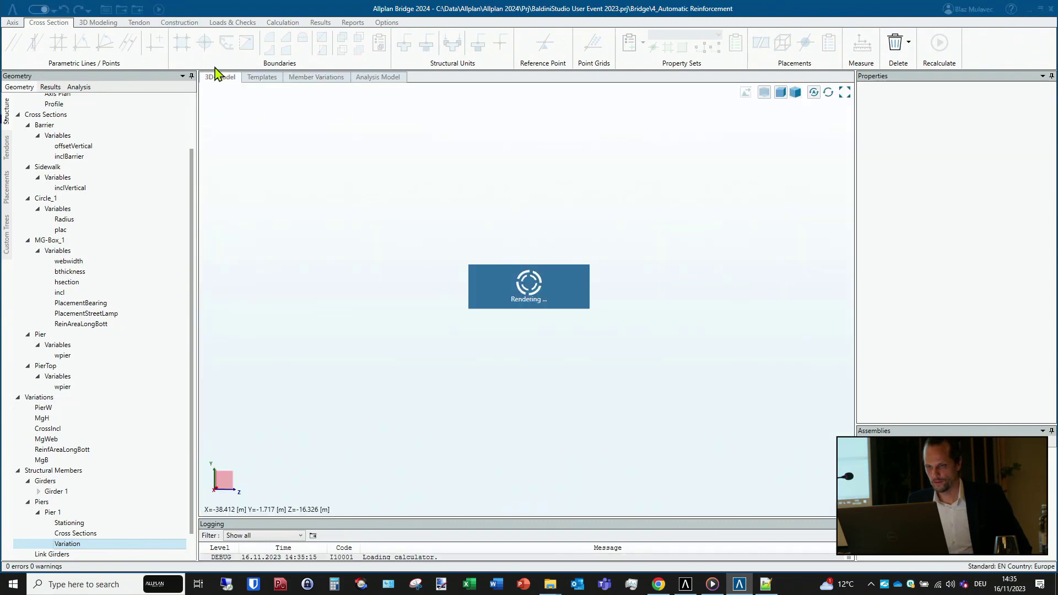
{"action": "left_click", "coordinate": [687, 585]}
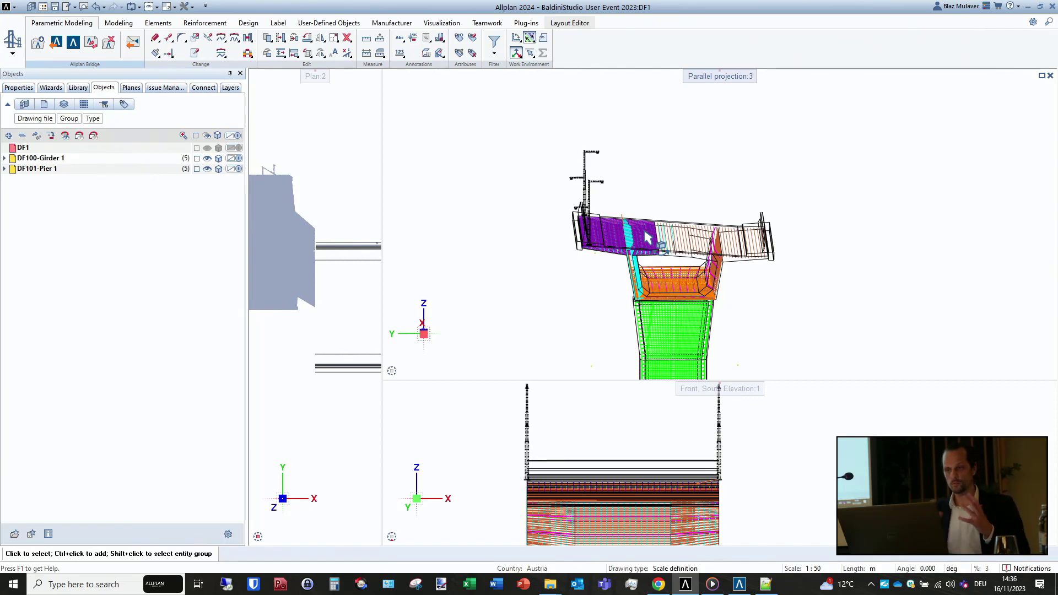
{"action": "scroll", "coordinate": [648, 237], "scroll_direction": "down", "scroll_amount": 3}
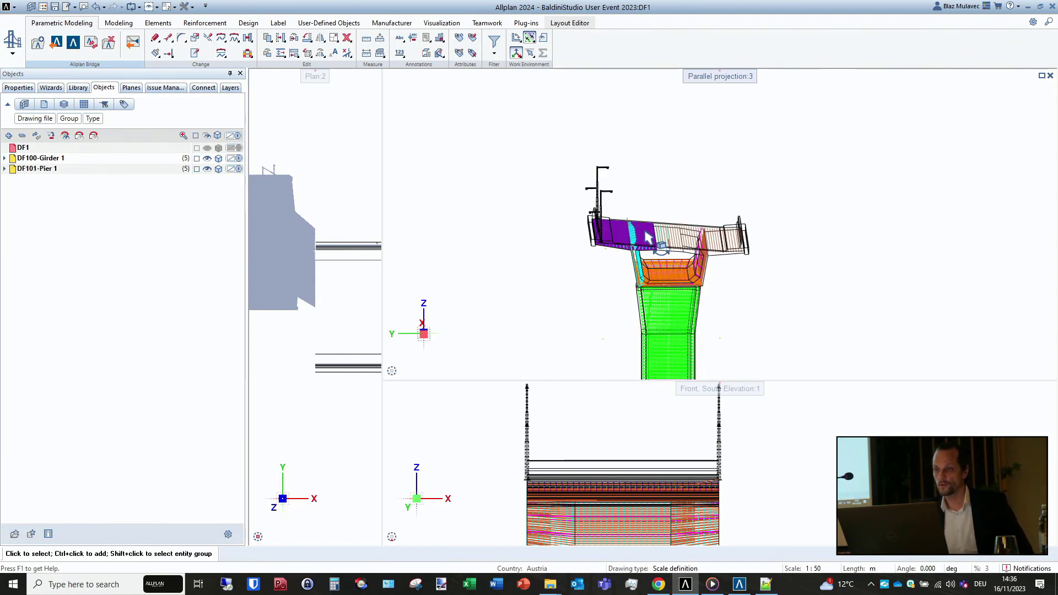
- Open the girder's longitudinal reinforcement of 20 mm bars near the bearings and try lowering its placing-region area to about 6233 mm²
{"action": "middle_click_drag", "start_coordinate": [693, 355], "coordinate": [574, 248]}
{"action": "scroll", "coordinate": [573, 248], "scroll_direction": "up", "scroll_amount": 6}
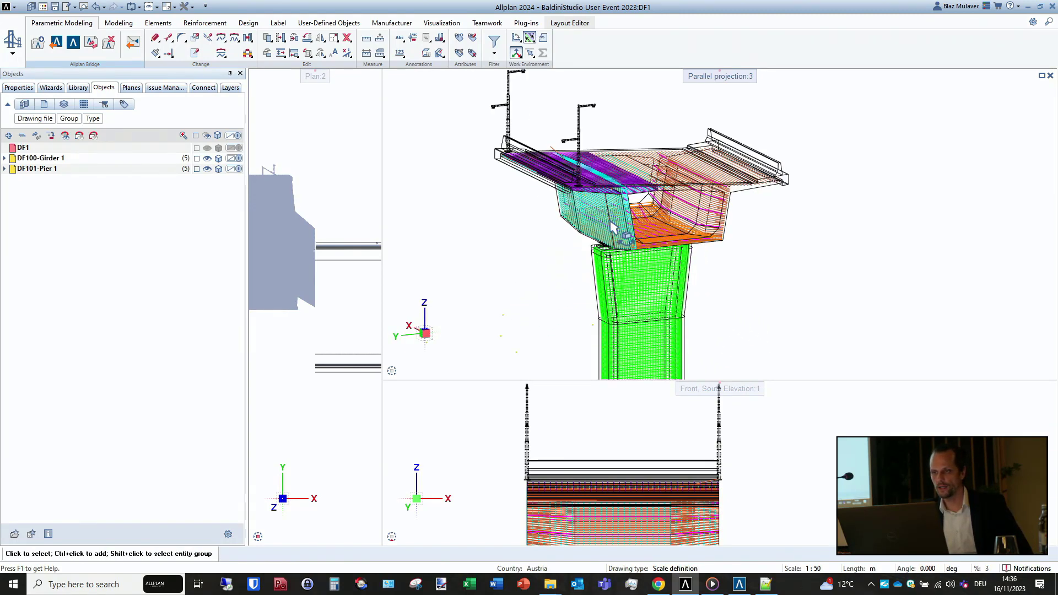
{"action": "middle_click_drag", "start_coordinate": [656, 311], "coordinate": [787, 364], "text": "shift"}
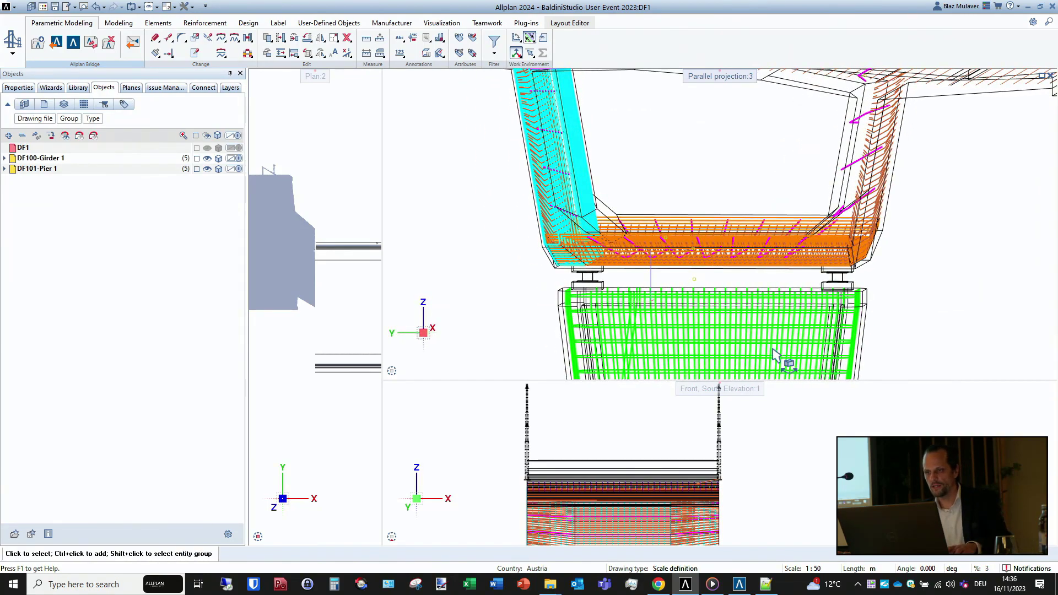
{"action": "left_click", "coordinate": [694, 285]}
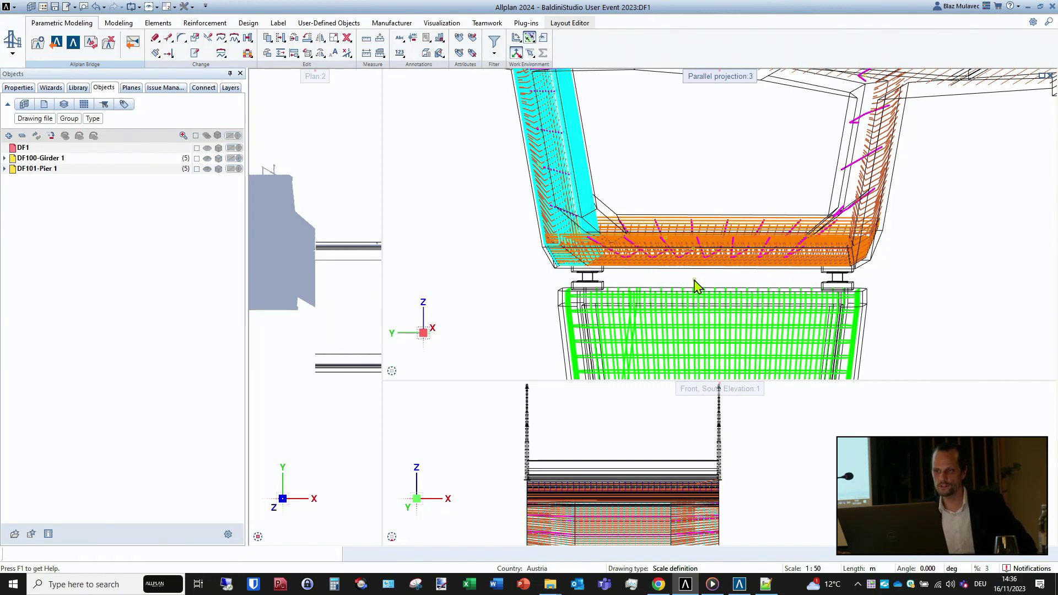
{"action": "double_click", "coordinate": [694, 284]}
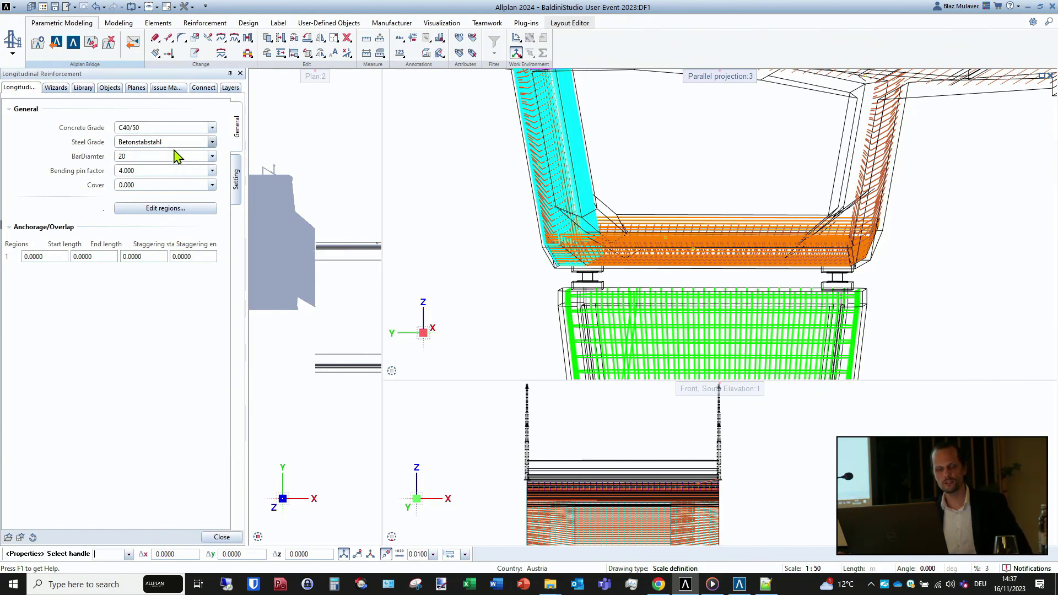
{"action": "left_click", "coordinate": [198, 208]}
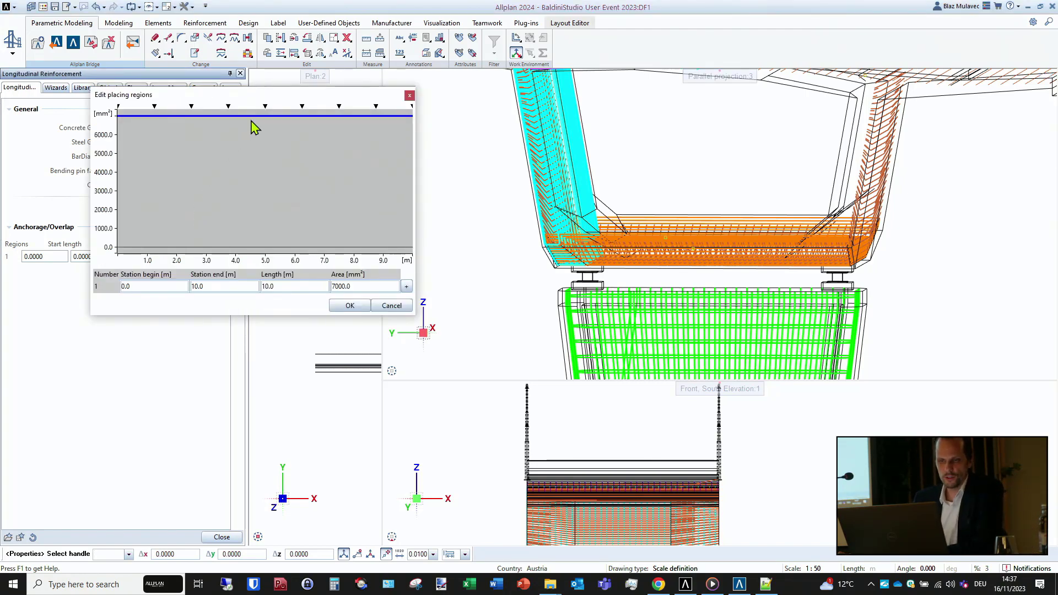
{"action": "left_click_drag", "start_coordinate": [253, 116], "coordinate": [253, 163]}
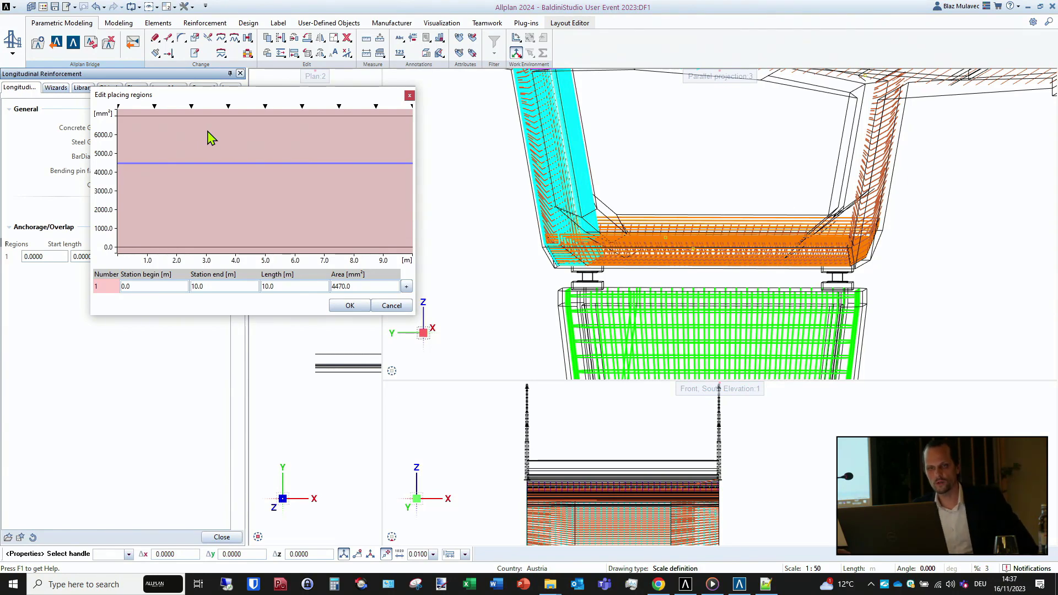
{"action": "left_click_drag", "start_coordinate": [253, 164], "coordinate": [235, 120]}
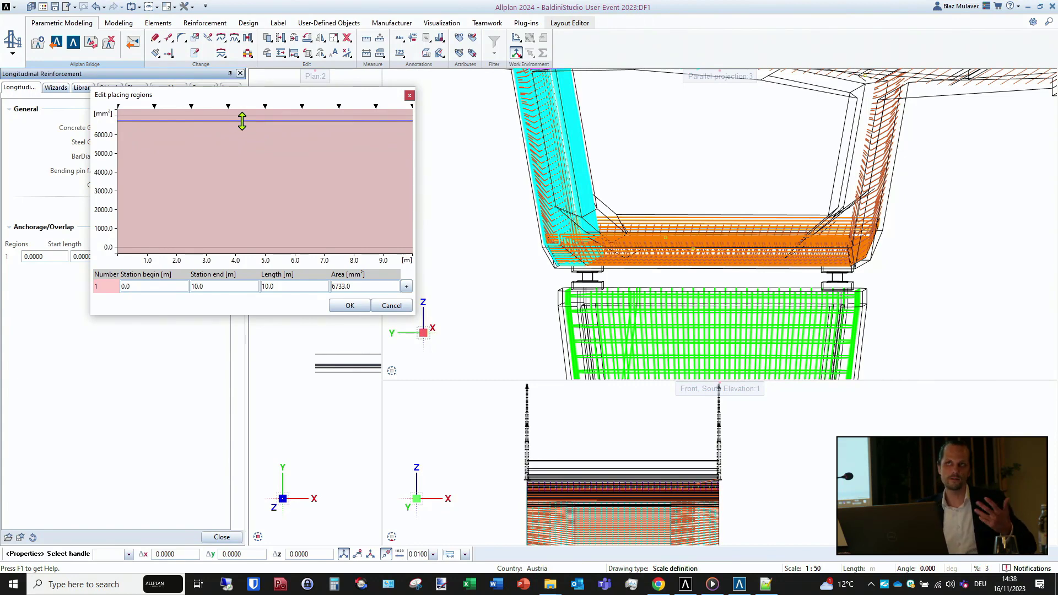
{"action": "left_click_drag", "start_coordinate": [234, 121], "coordinate": [265, 131]}
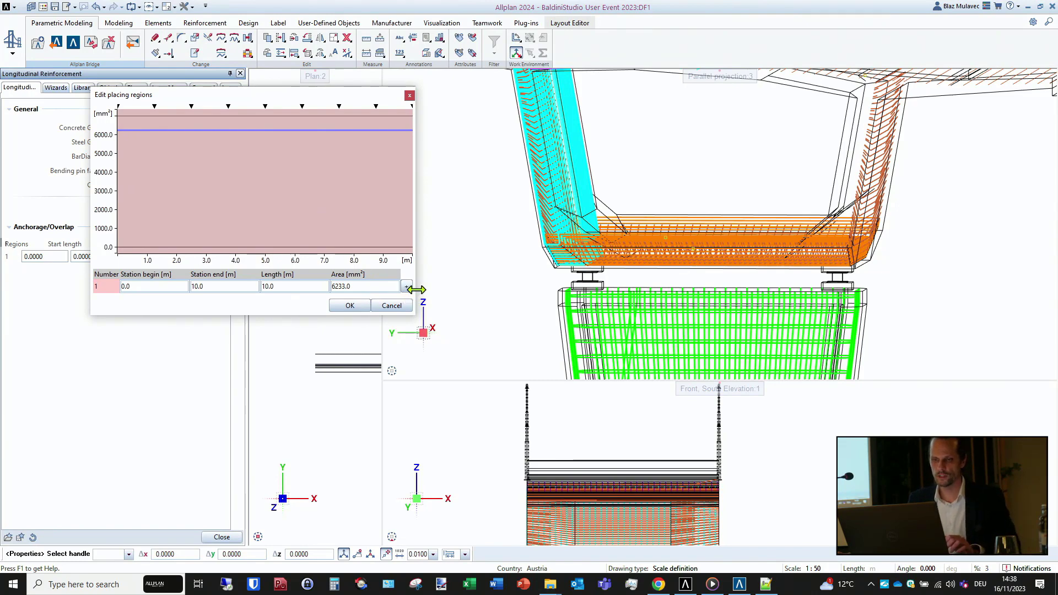
{"action": "left_click", "coordinate": [409, 306]}
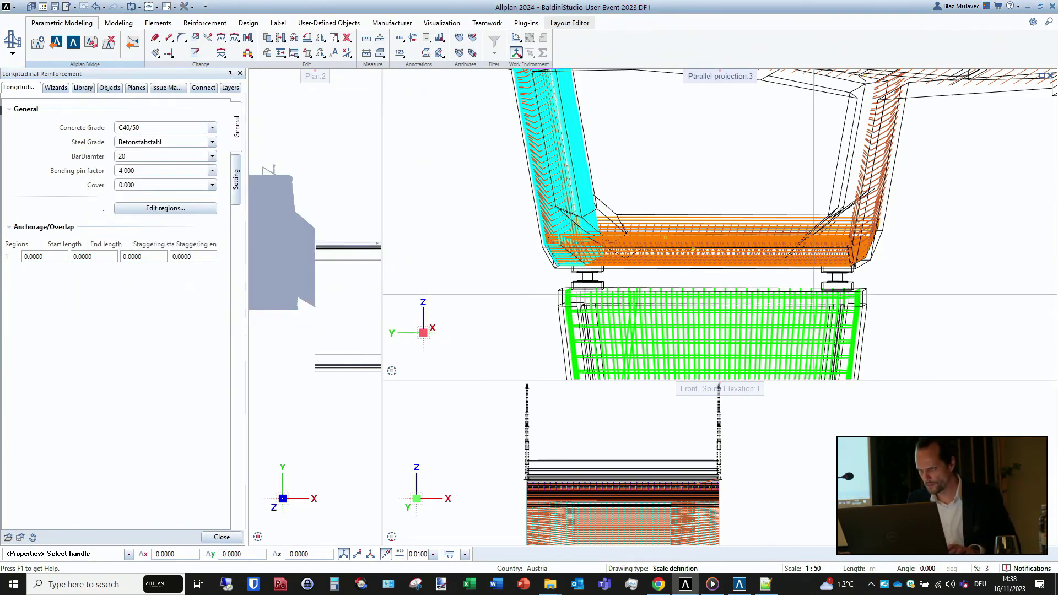
{"action": "key", "text": "Escape"}
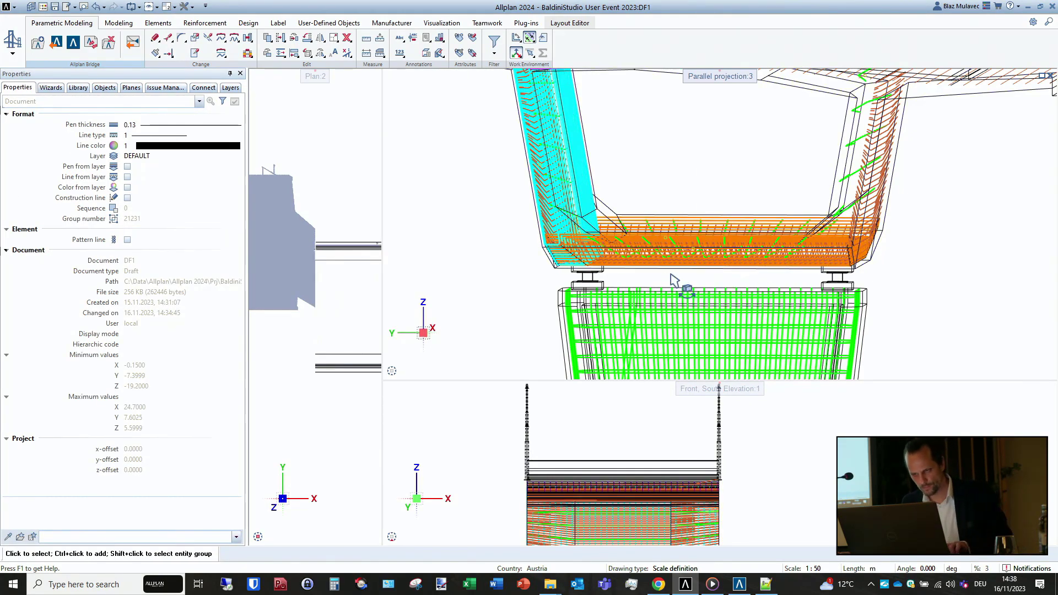
{"action": "middle_click_drag", "start_coordinate": [678, 280], "coordinate": [667, 309], "text": "shift"}
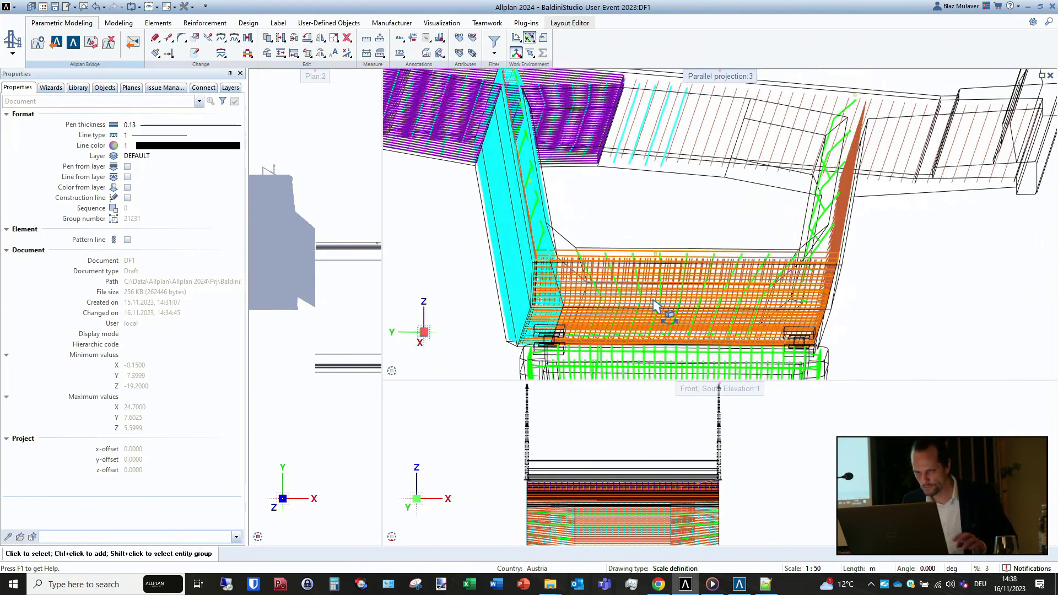
{"action": "left_click", "coordinate": [657, 260]}
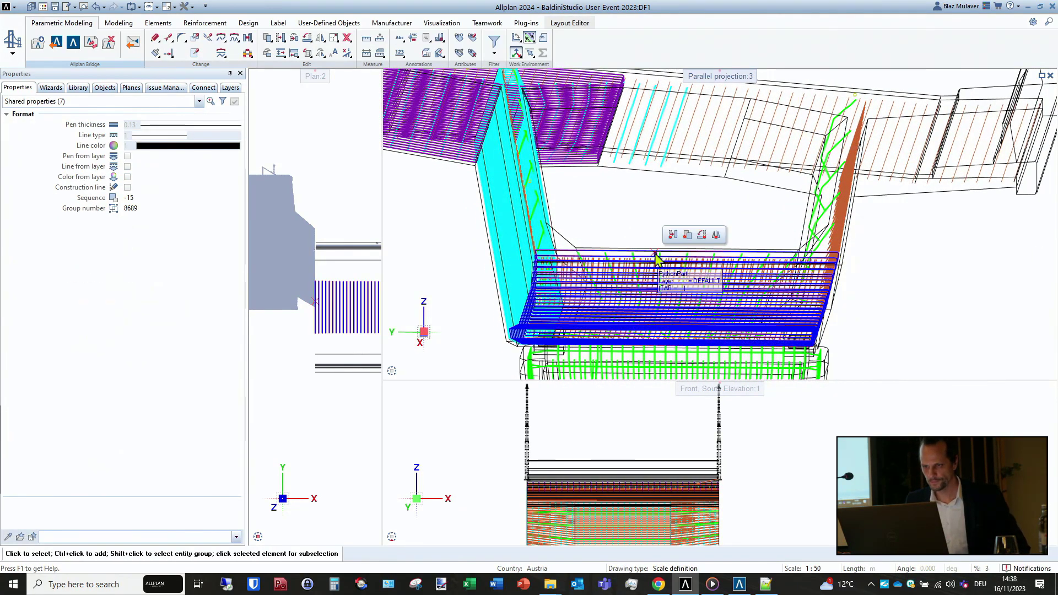
{"action": "left_click", "coordinate": [658, 258]}
{"action": "key", "text": "Escape"}
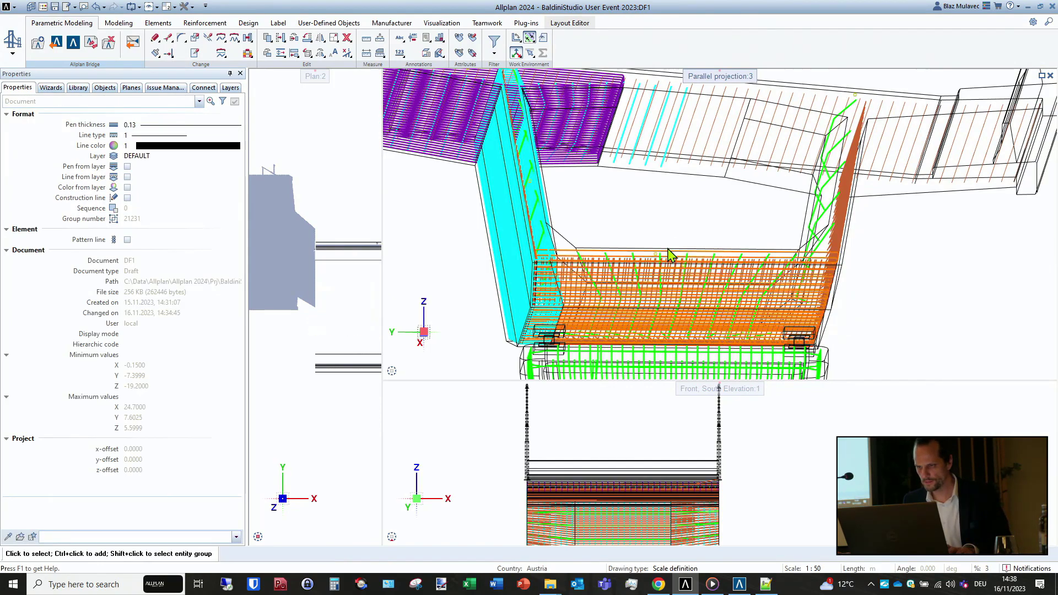
- Open the placing regions of the girder's bottom longitudinal reinforcement with 10 mm bars, picking it at the girder end in the front elevation
{"action": "middle_click_drag", "start_coordinate": [656, 281], "coordinate": [651, 313], "text": "shift"}
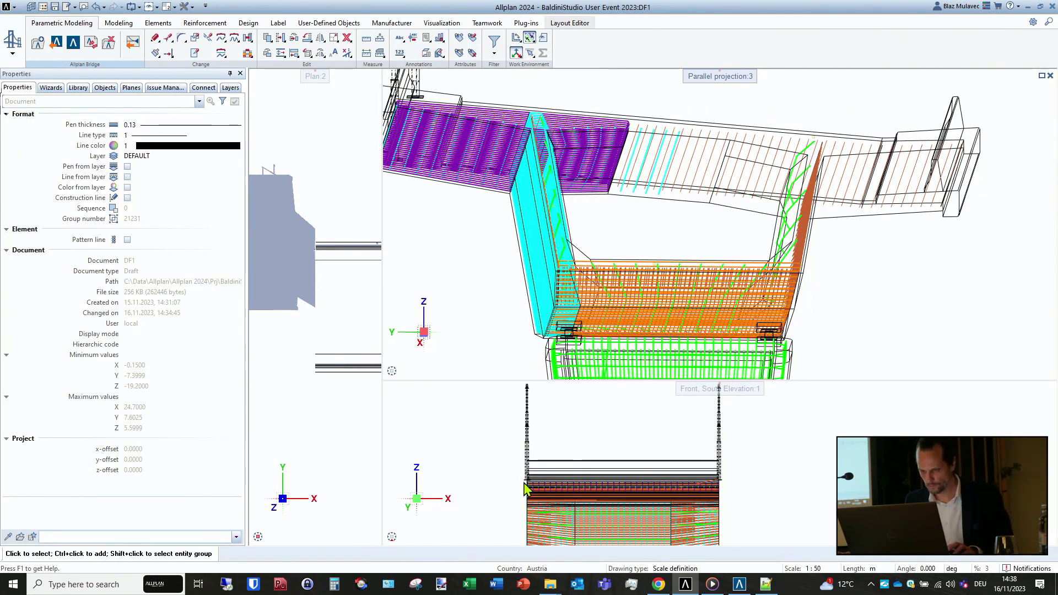
{"action": "scroll", "coordinate": [530, 512], "scroll_direction": "up", "scroll_amount": 5}
{"action": "scroll", "coordinate": [529, 513], "scroll_direction": "up", "scroll_amount": 5}
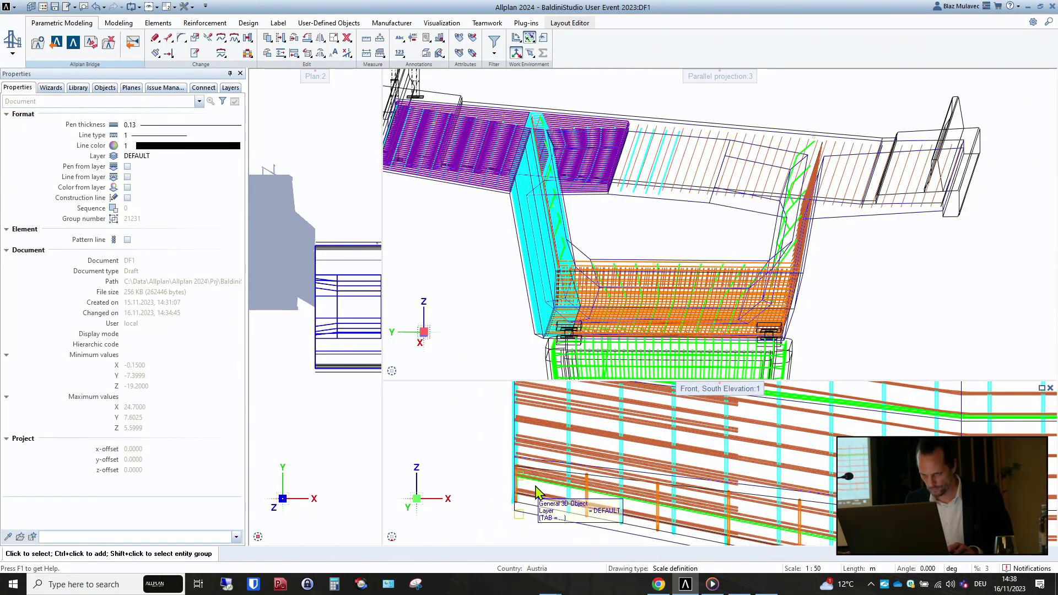
{"action": "double_click", "coordinate": [520, 528]}
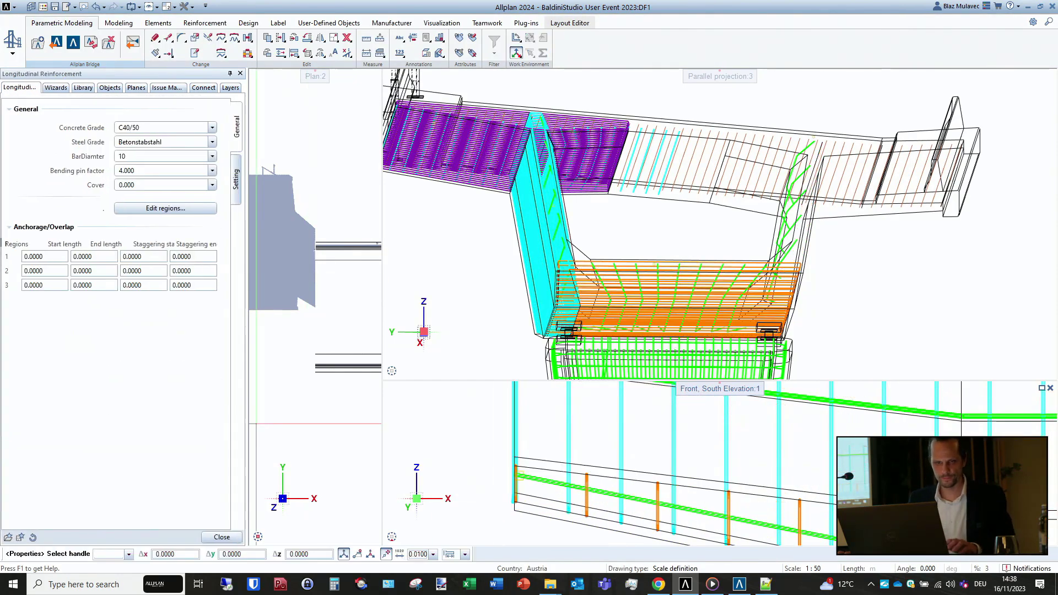
{"action": "left_click", "coordinate": [213, 209]}
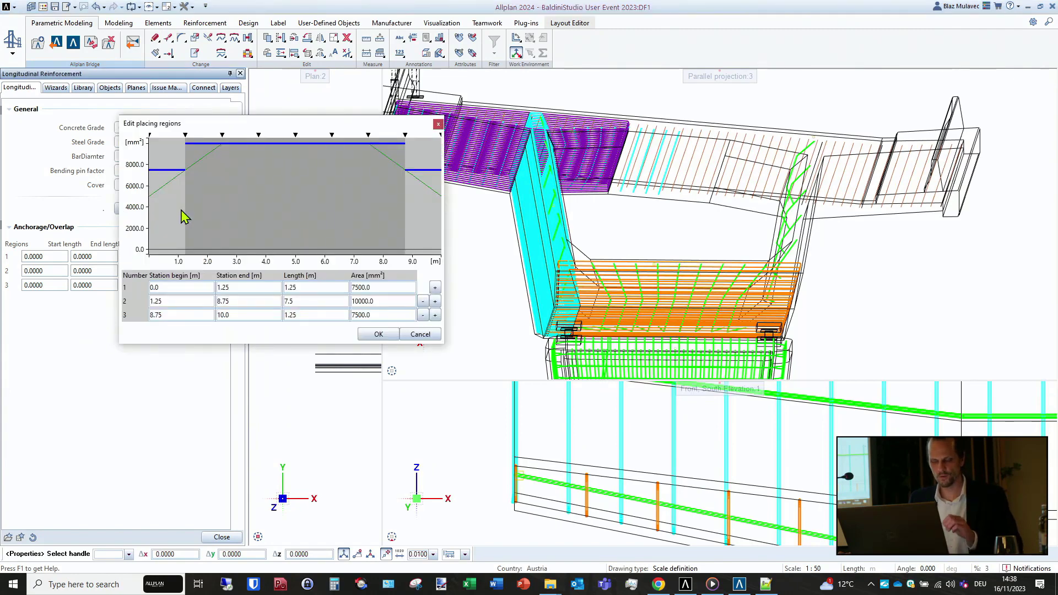
- Switch to Allplan Bridge and compare the ReinfAreaLongBott variation table with the placing-region diagram
{"action": "left_click", "coordinate": [737, 587]}
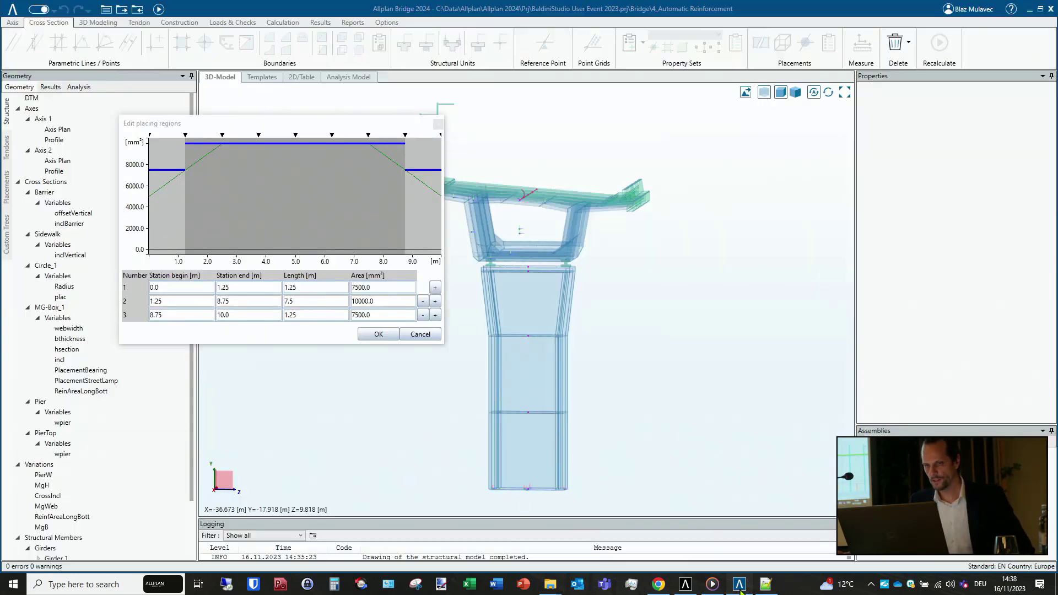
{"action": "left_click", "coordinate": [60, 517]}
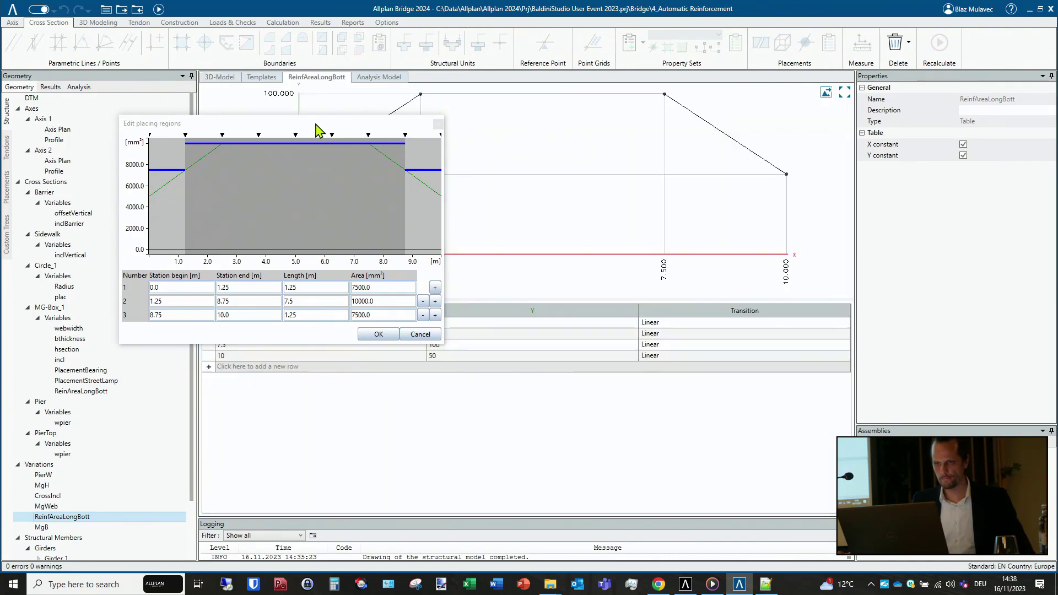
{"action": "left_click_drag", "start_coordinate": [318, 130], "coordinate": [292, 391]}
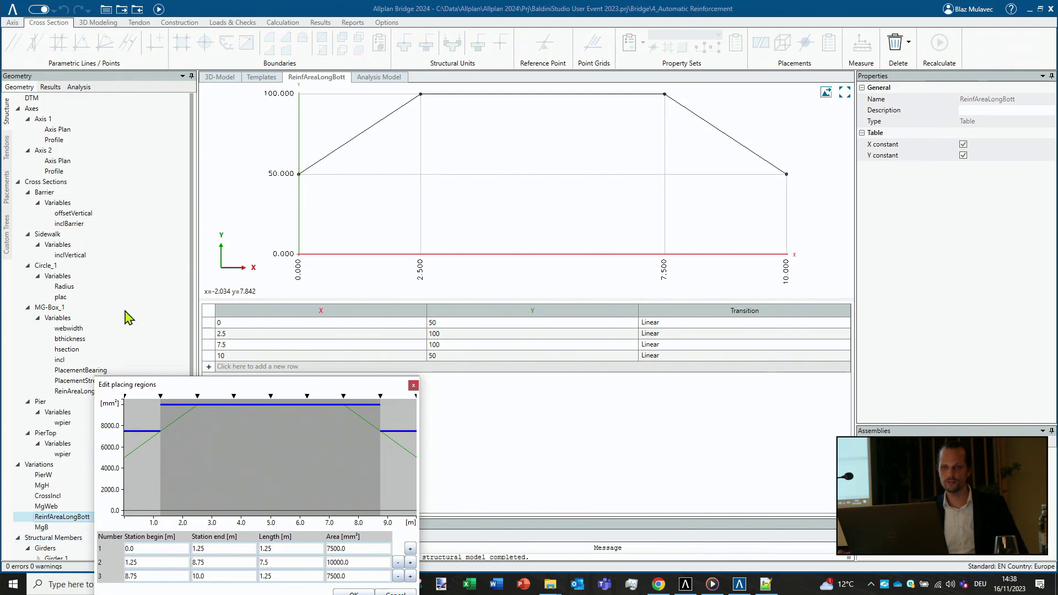
{"action": "left_click_drag", "start_coordinate": [338, 392], "coordinate": [330, 198]}
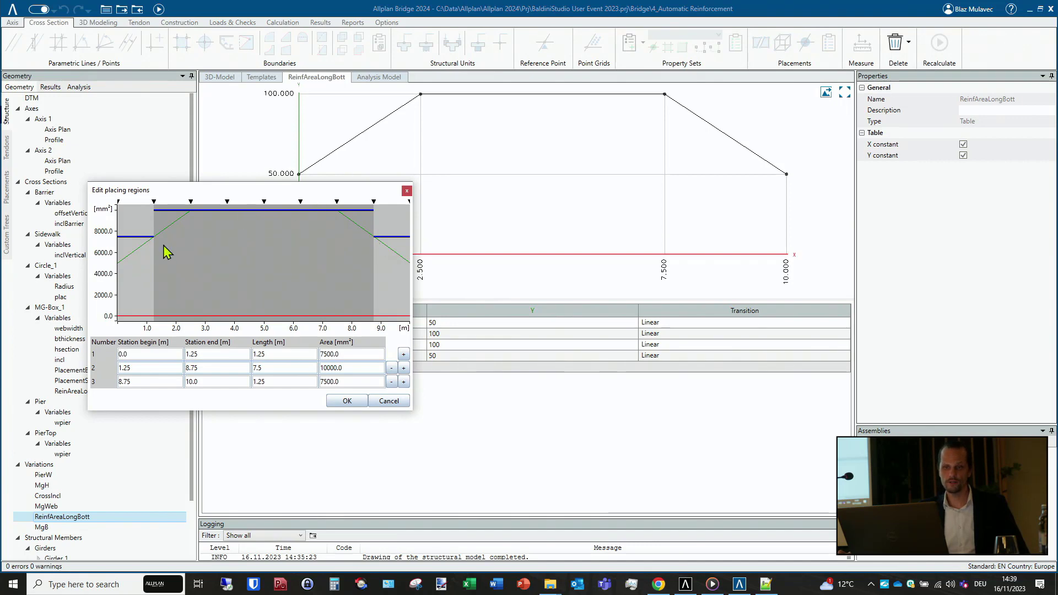
- Back in Allplan, lower the areas of placing regions 1, 2 and 3 to about 5986, 8736 and 6038 mm² and accept them
{"action": "left_click", "coordinate": [685, 585]}
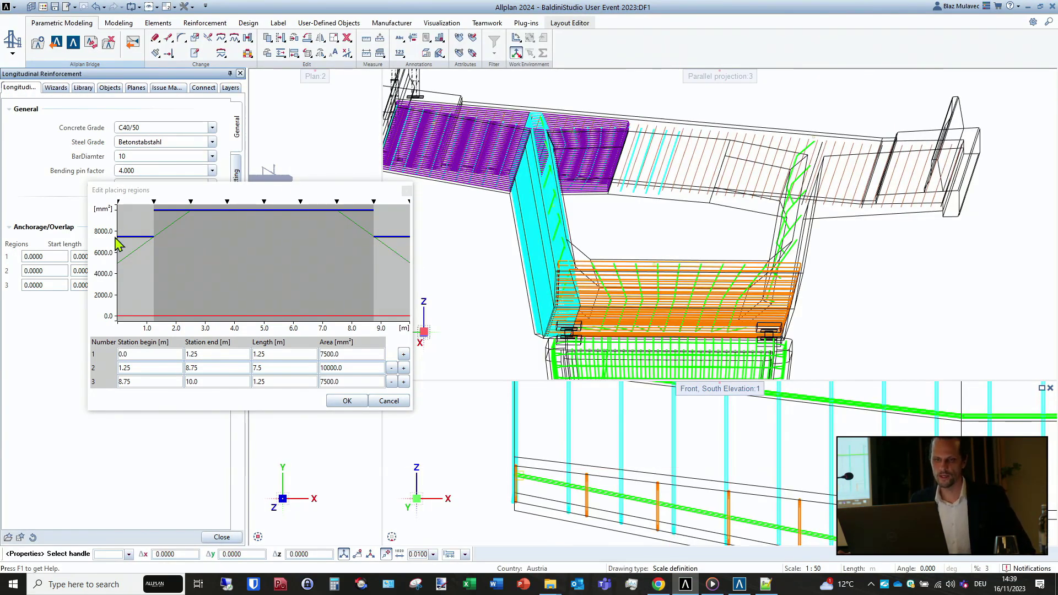
{"action": "left_click_drag", "start_coordinate": [137, 237], "coordinate": [139, 253]}
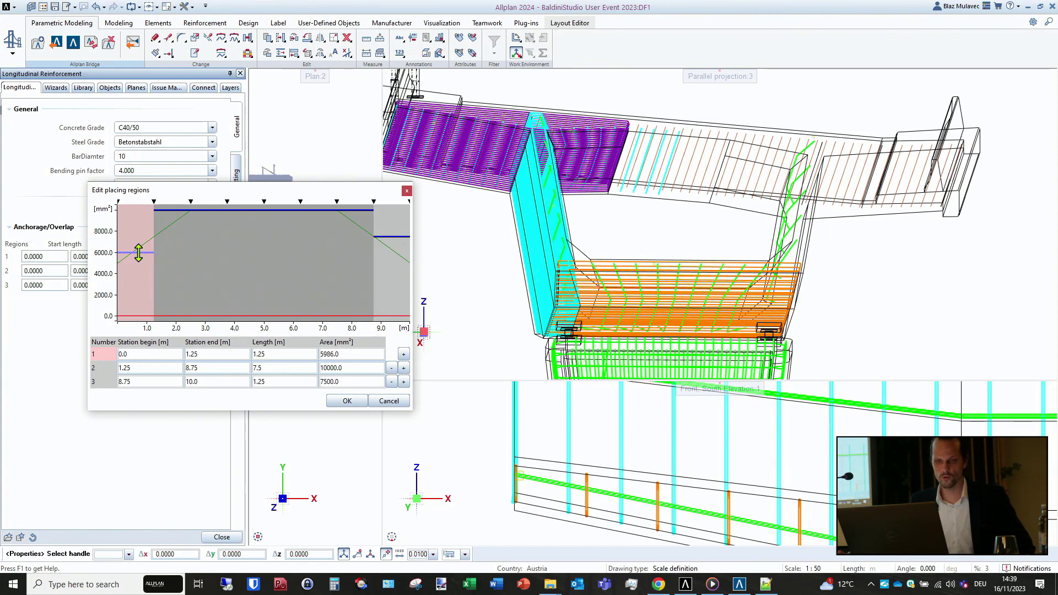
{"action": "left_click_drag", "start_coordinate": [255, 210], "coordinate": [256, 223]}
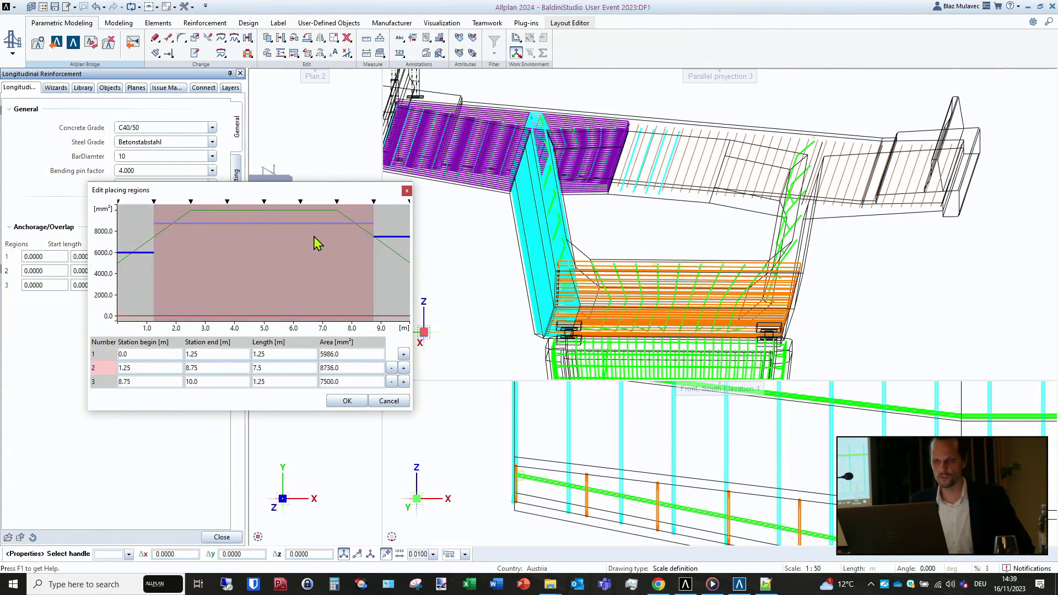
{"action": "left_click", "coordinate": [399, 238]}
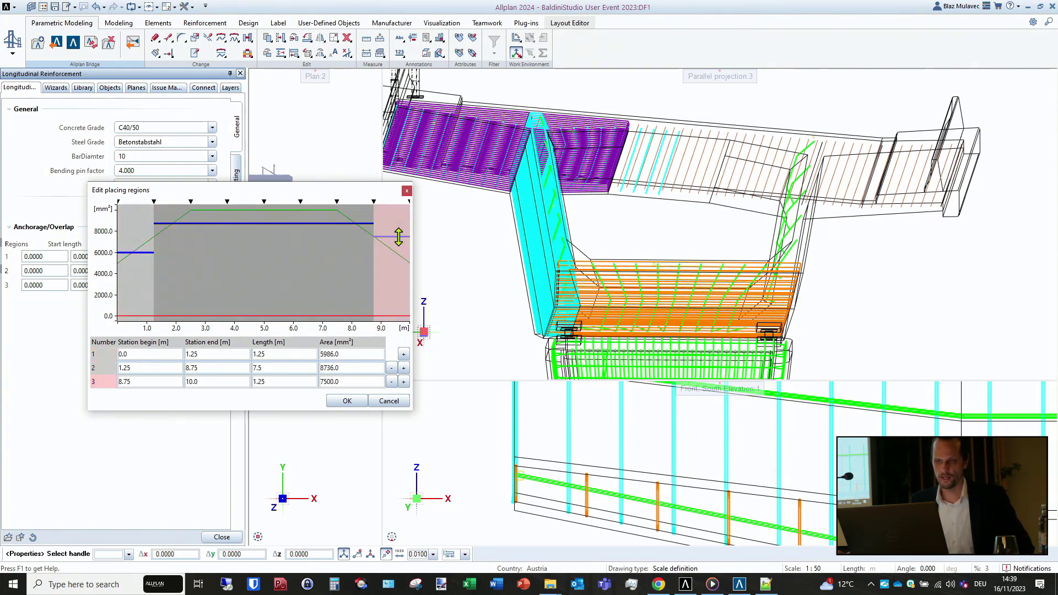
{"action": "left_click_drag", "start_coordinate": [399, 237], "coordinate": [398, 252]}
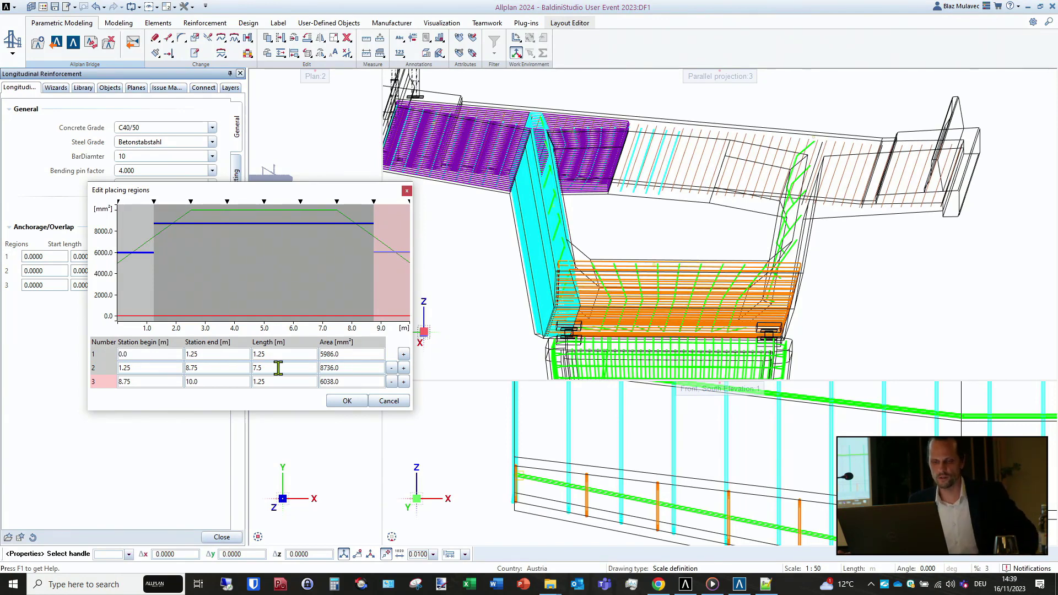
{"action": "left_click", "coordinate": [346, 402]}
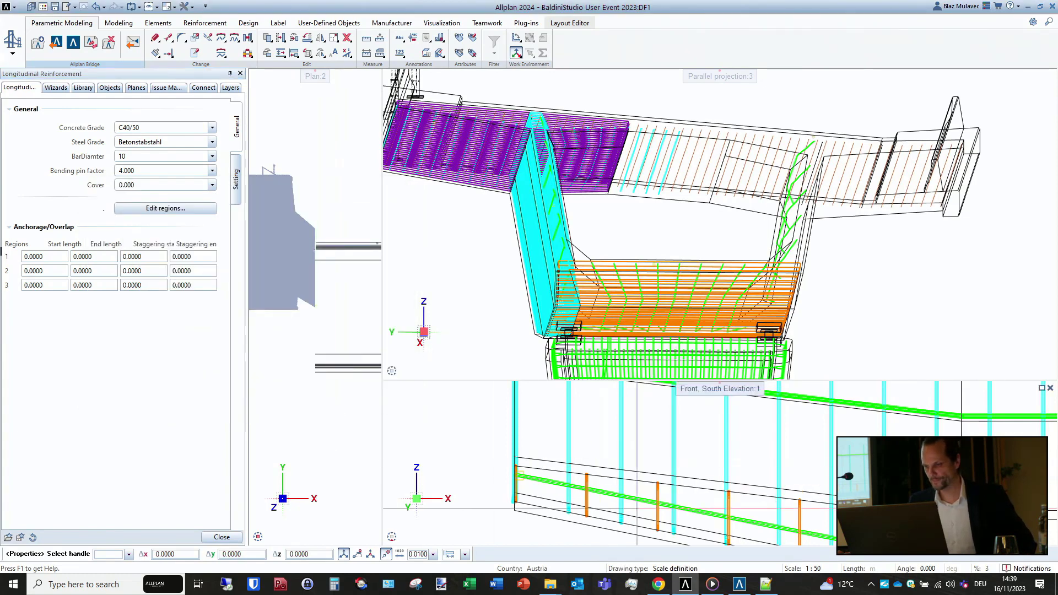
- Switch to Allplan Bridge and display the ReinAreaLongBott column in Girder 1's variation table
{"action": "left_click", "coordinate": [740, 585]}
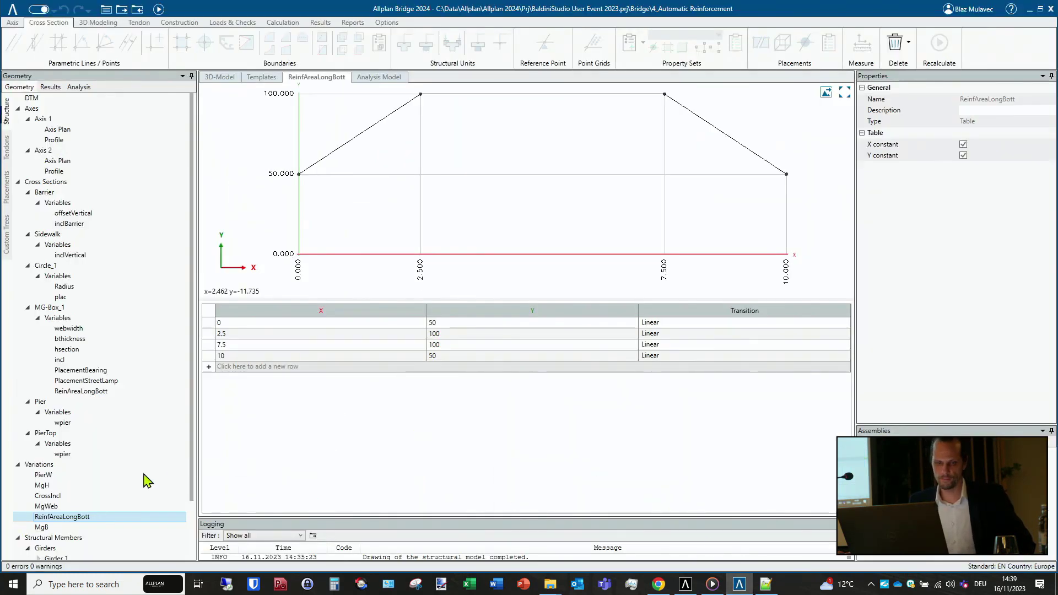
{"action": "scroll", "coordinate": [118, 495], "scroll_direction": "down", "scroll_amount": 2}
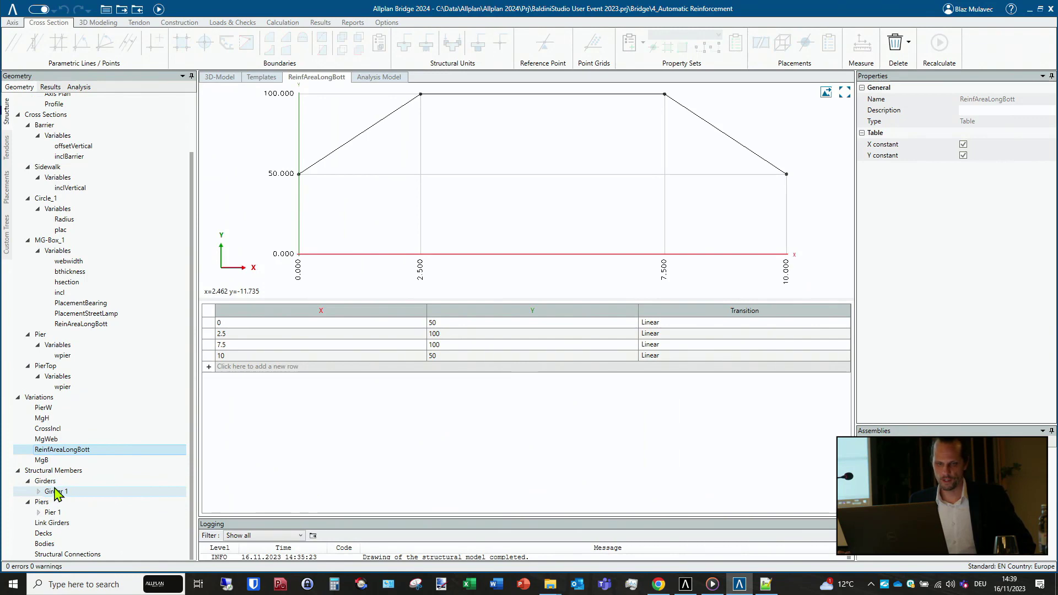
{"action": "left_click", "coordinate": [39, 492]}
{"action": "left_click", "coordinate": [68, 523]}
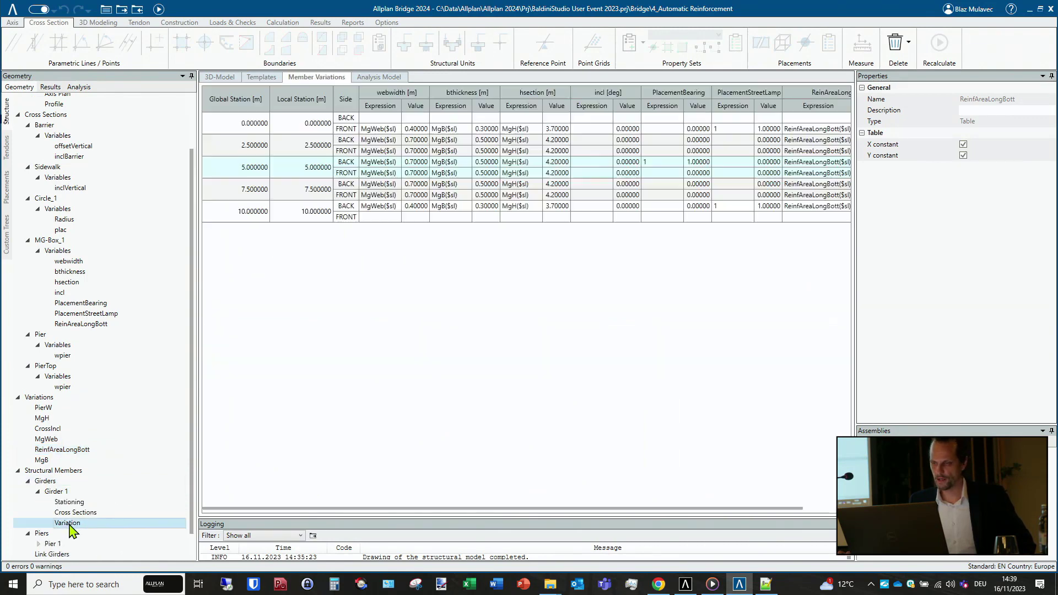
{"action": "left_click_drag", "start_coordinate": [638, 509], "coordinate": [761, 518]}
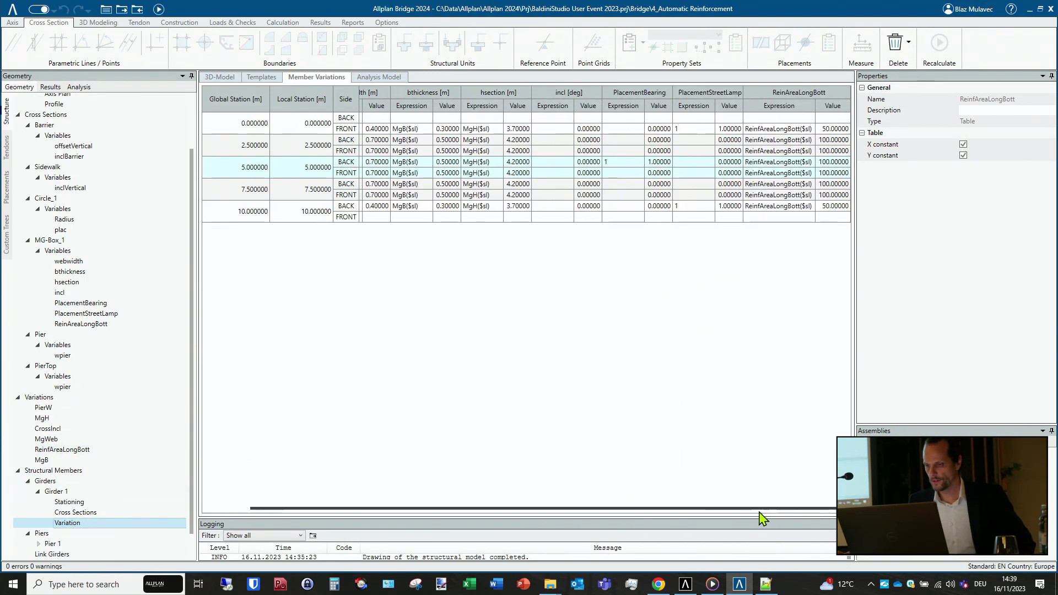
- Open the transfer of Girder 1's ReinAreaLongBott values from Allplan, save it and return to the reinforced model in Allplan
{"action": "right_click", "coordinate": [799, 110]}
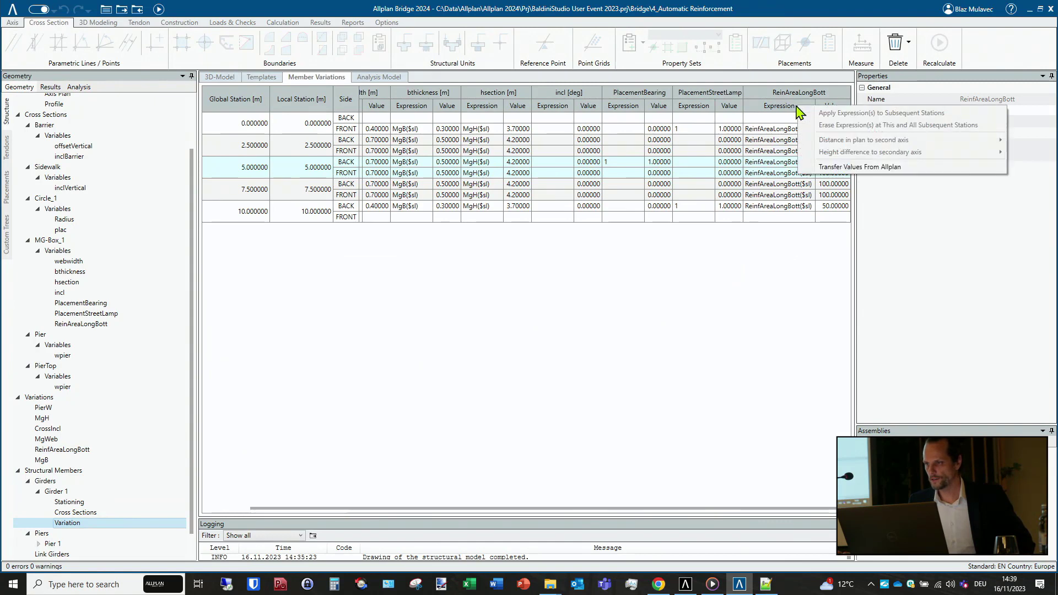
{"action": "left_click", "coordinate": [840, 167]}
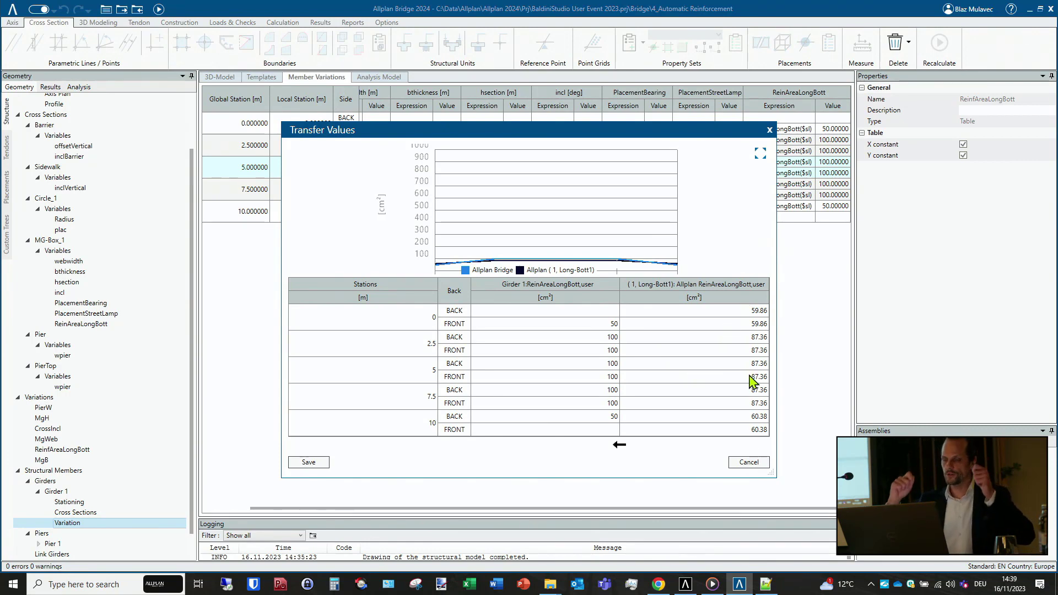
{"action": "left_click", "coordinate": [309, 463]}
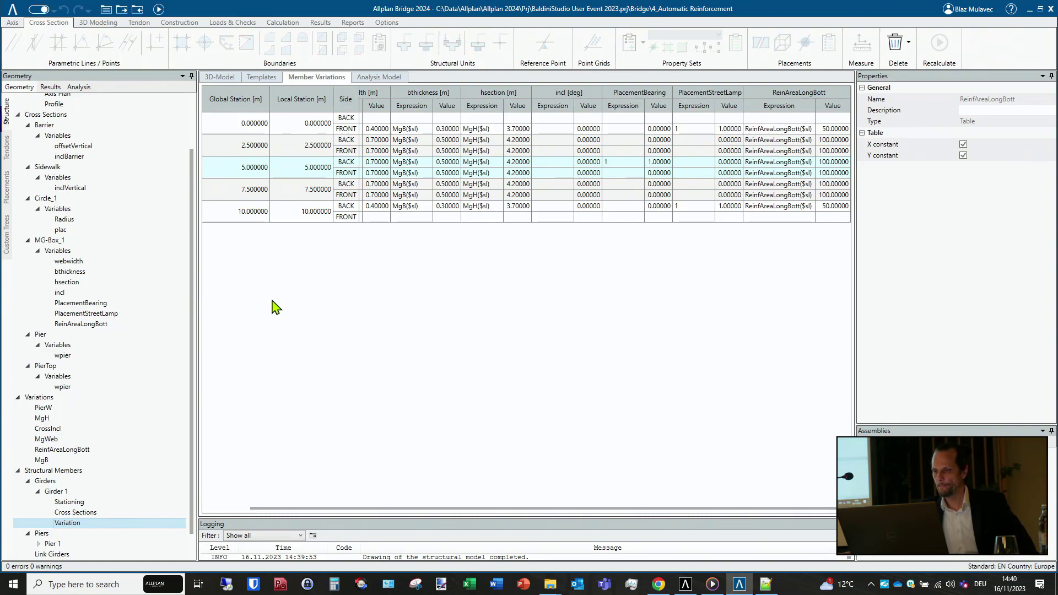
{"action": "left_click", "coordinate": [686, 584]}
{"action": "scroll", "coordinate": [555, 311], "scroll_direction": "down", "scroll_amount": 1}
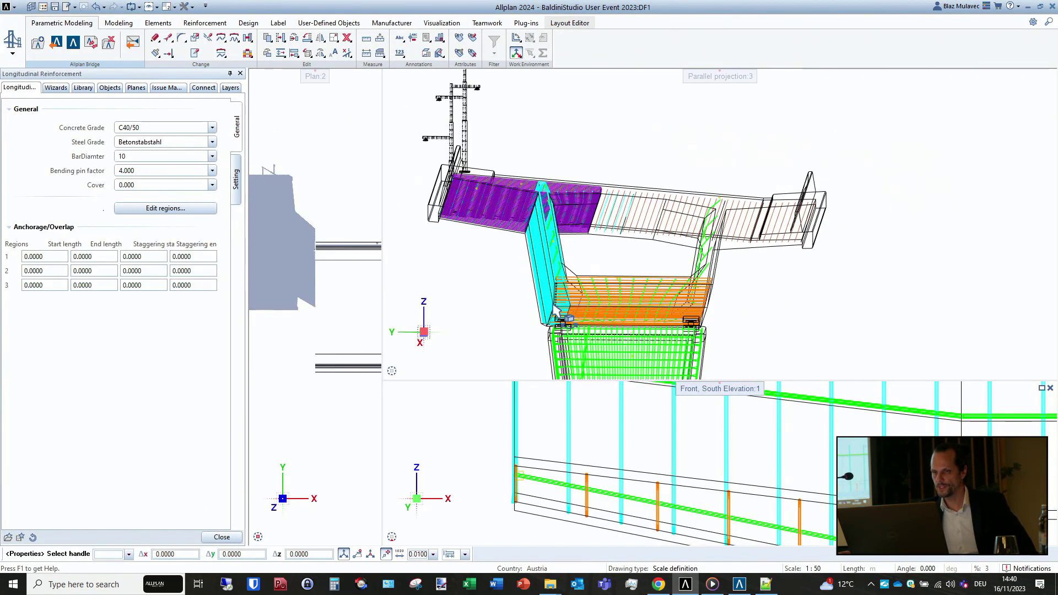
- Switch to Allplan Bridge, open the MG-Box_1 cross section and list its reinforcement property sets
{"action": "scroll", "coordinate": [555, 311], "scroll_direction": "down", "scroll_amount": 1}
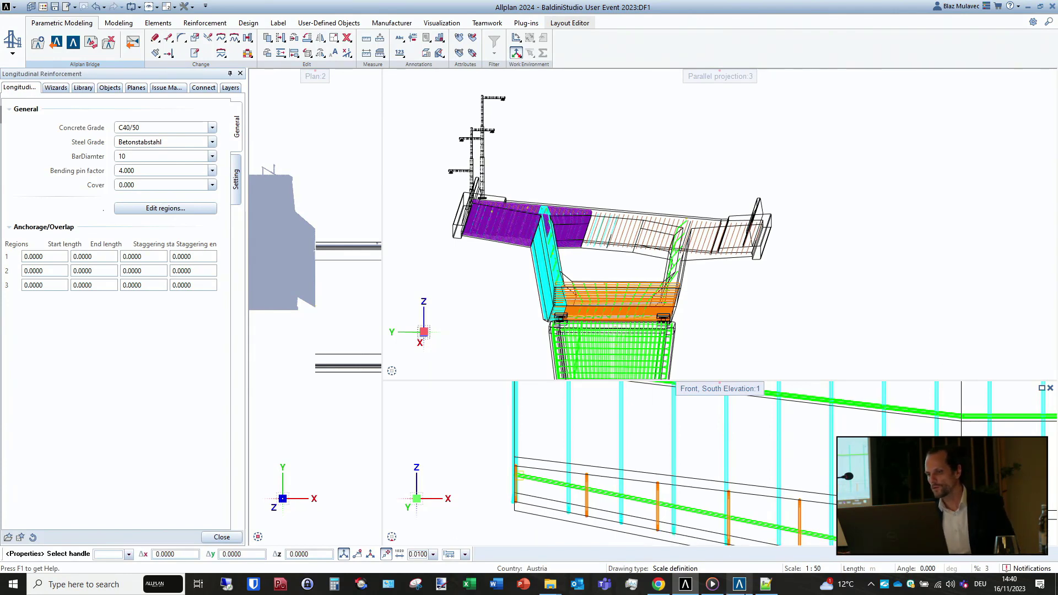
{"action": "left_click", "coordinate": [739, 585]}
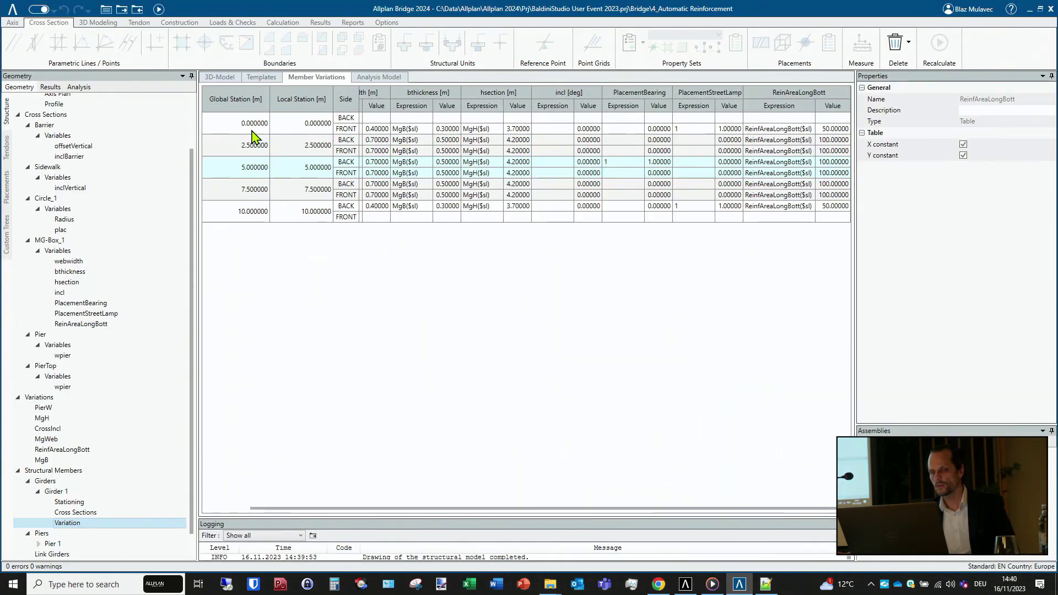
{"action": "left_click", "coordinate": [78, 241]}
{"action": "double_click", "coordinate": [78, 241]}
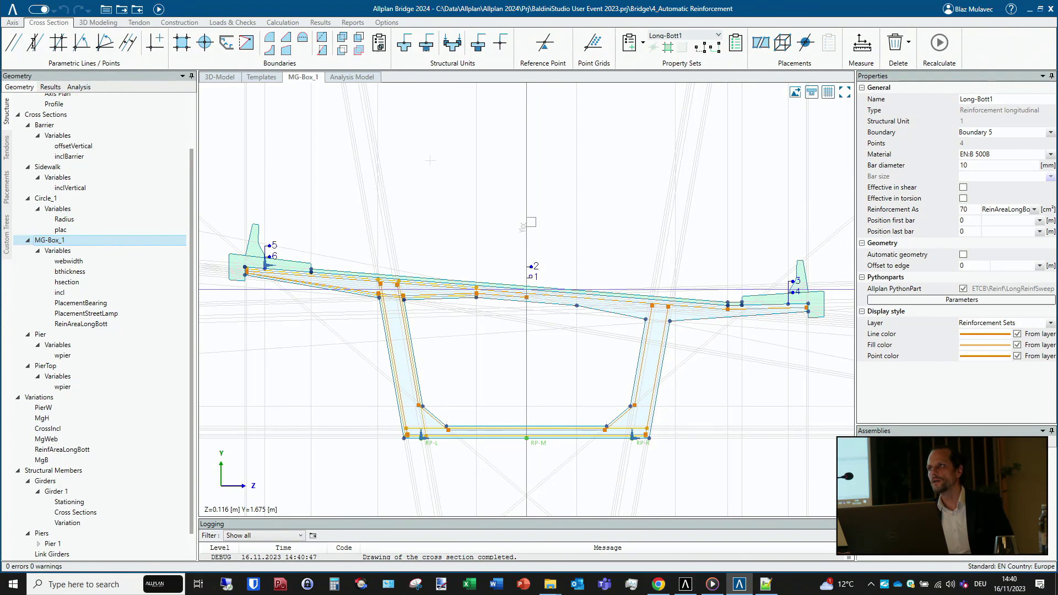
{"action": "left_click", "coordinate": [696, 36]}
{"action": "left_click", "coordinate": [763, 10]}
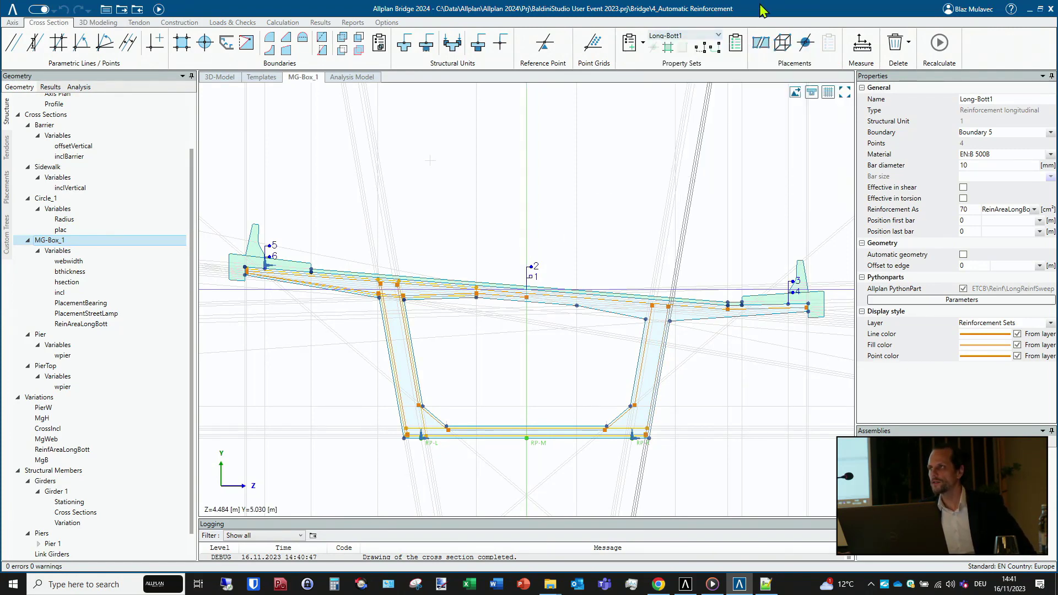
{"action": "left_click", "coordinate": [692, 38]}
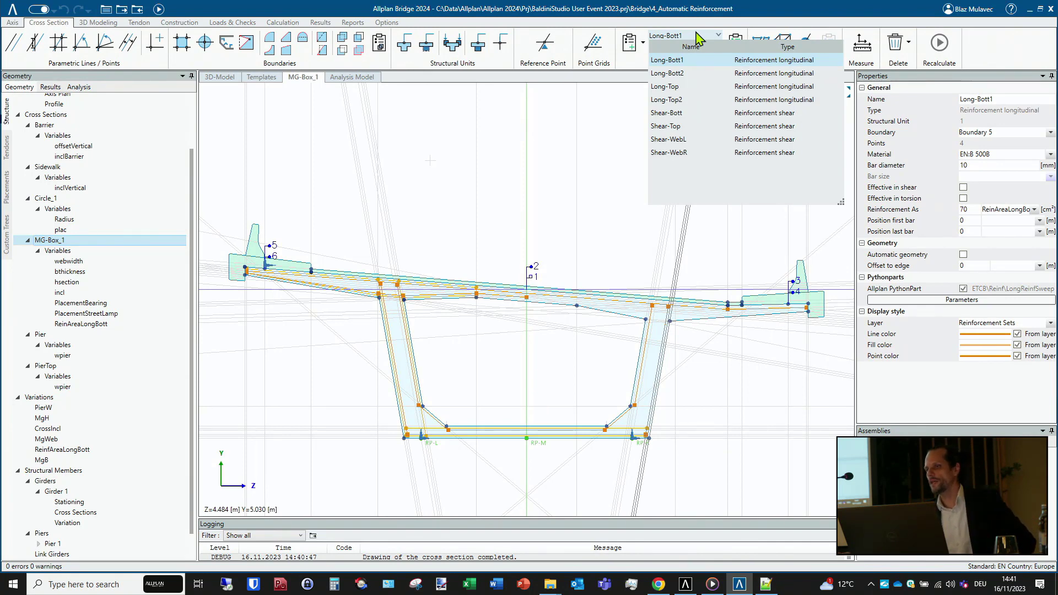
- Return to Allplan, review the placing-region diagram of the longitudinal reinforcement and close it without changes
{"action": "left_click", "coordinate": [685, 587]}
{"action": "left_click", "coordinate": [155, 209]}
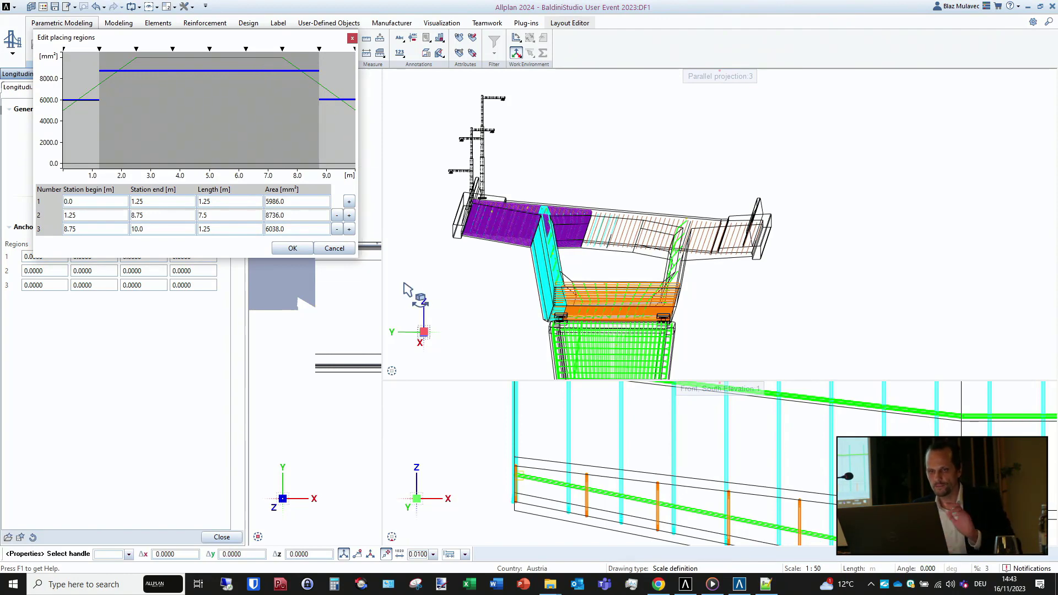
{"action": "left_click", "coordinate": [337, 248]}
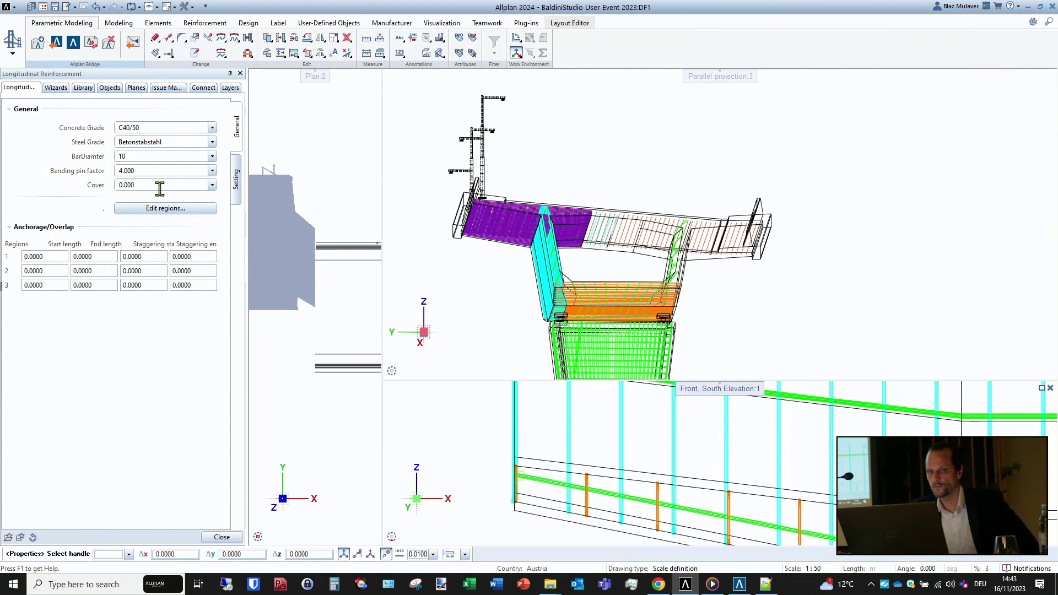
- Review the longitudinal reinforcement's path and placement settings, including the delivery shape type options, and leave the properties
{"action": "left_click", "coordinate": [236, 181]}
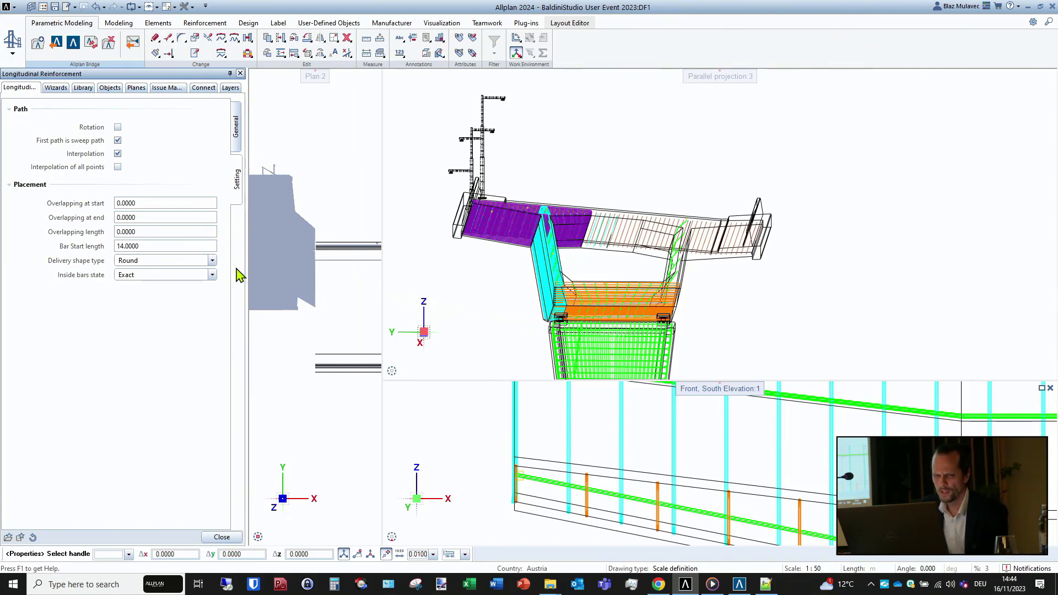
{"action": "left_click", "coordinate": [212, 261]}
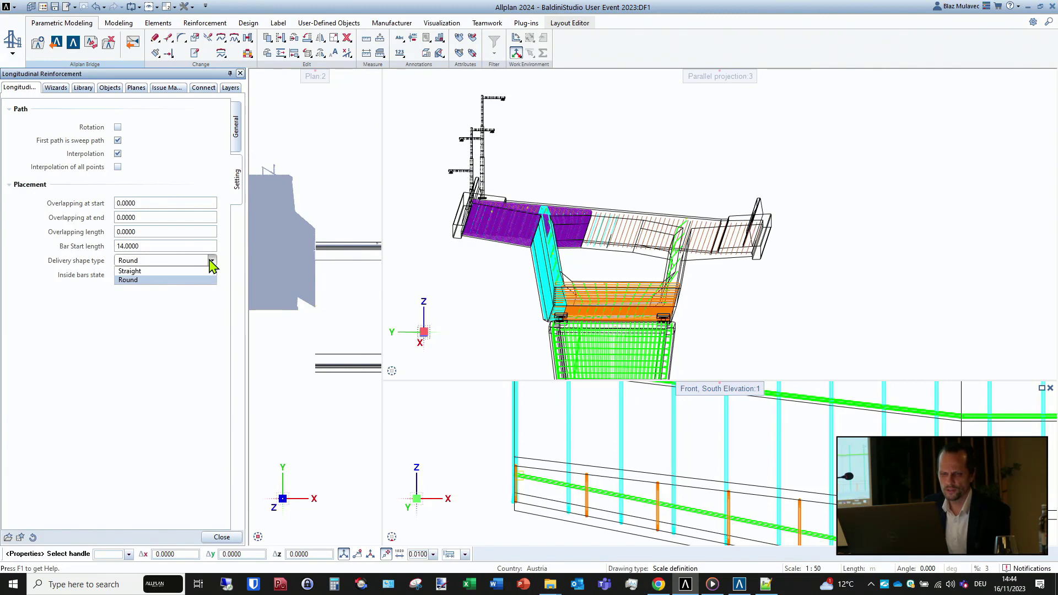
{"action": "left_click", "coordinate": [120, 319]}
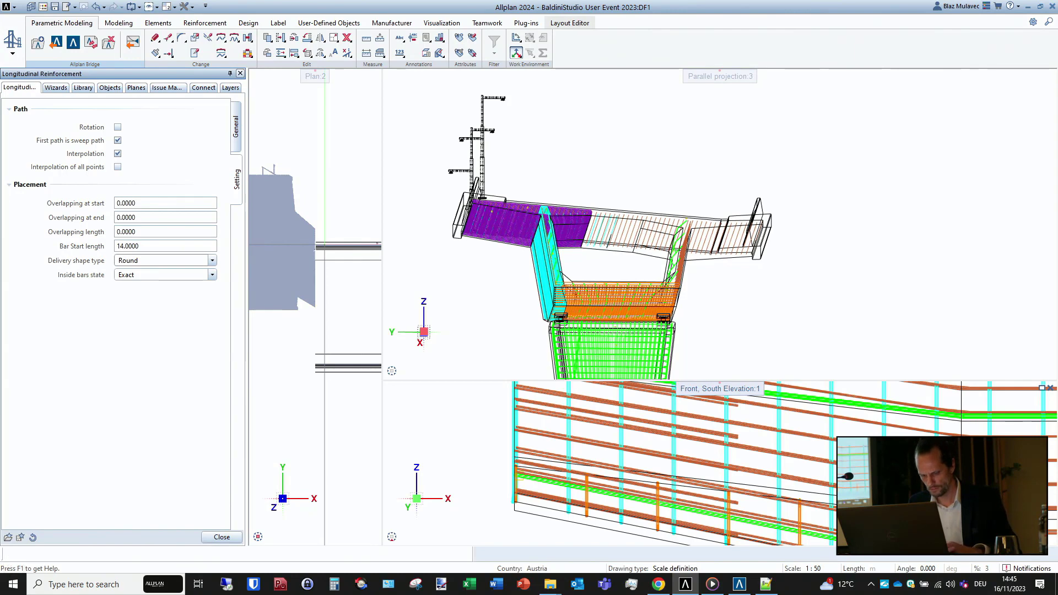
{"action": "key", "text": "Escape"}
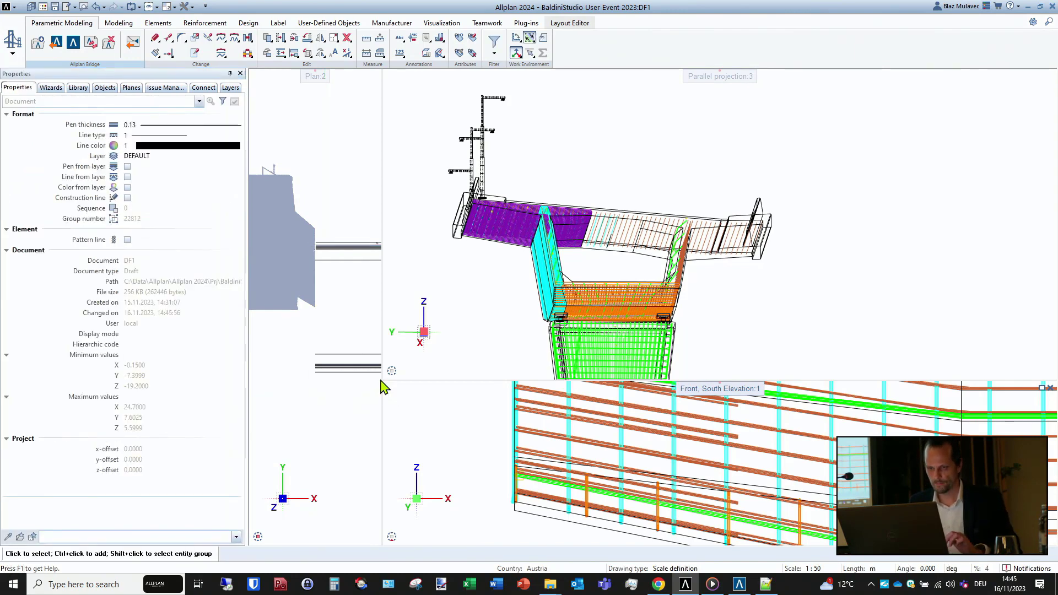
- Enlarge the plan viewport, fit the whole bridge into it and switch its display to wireframe
{"action": "left_click_drag", "start_coordinate": [383, 379], "coordinate": [665, 382]}
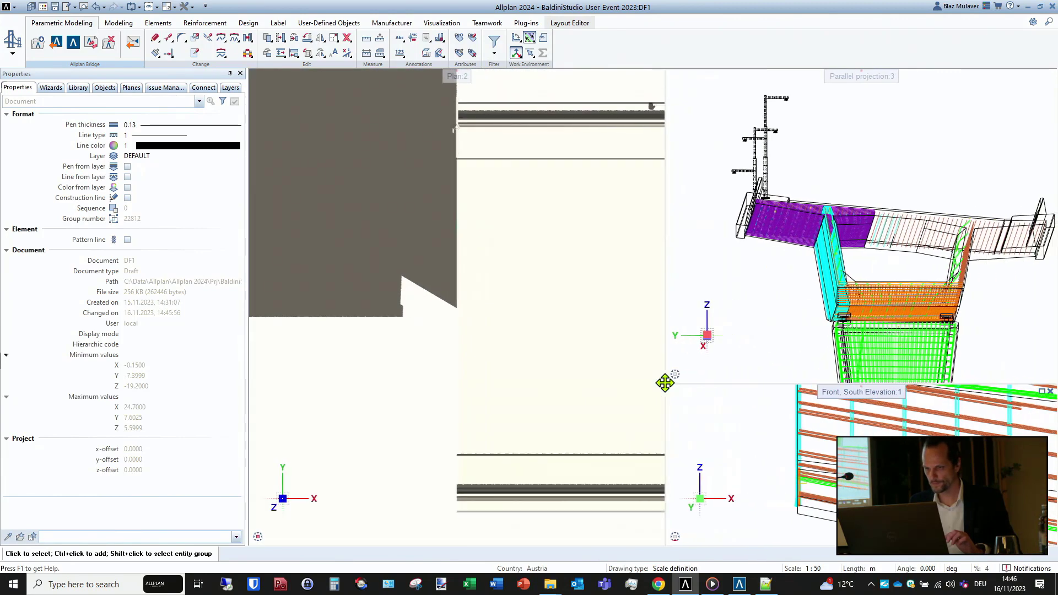
{"action": "scroll", "coordinate": [414, 348], "scroll_direction": "down", "scroll_amount": 3}
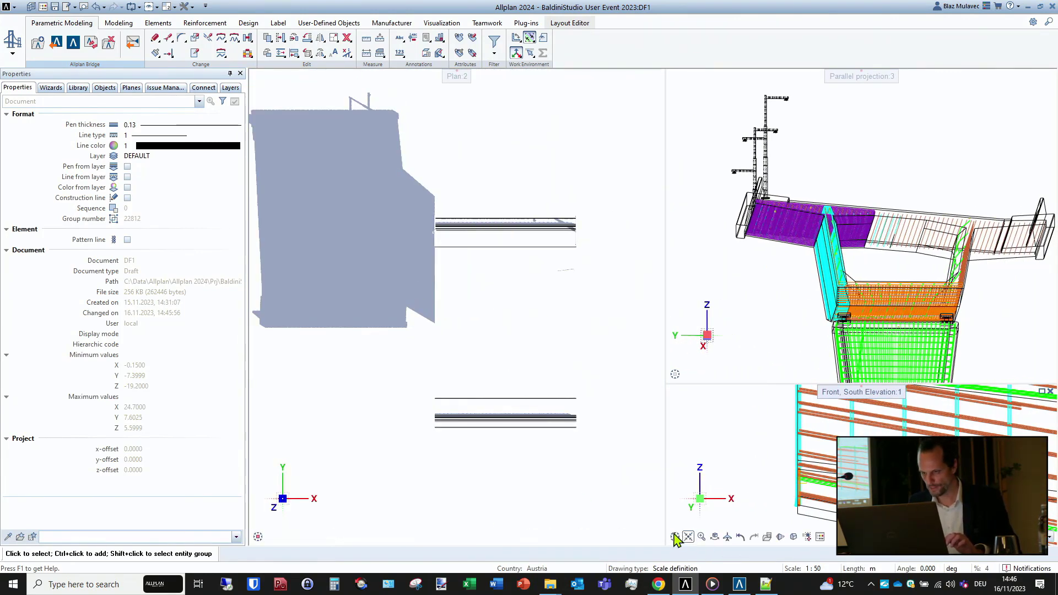
{"action": "left_click", "coordinate": [657, 537]}
{"action": "left_click", "coordinate": [638, 492]}
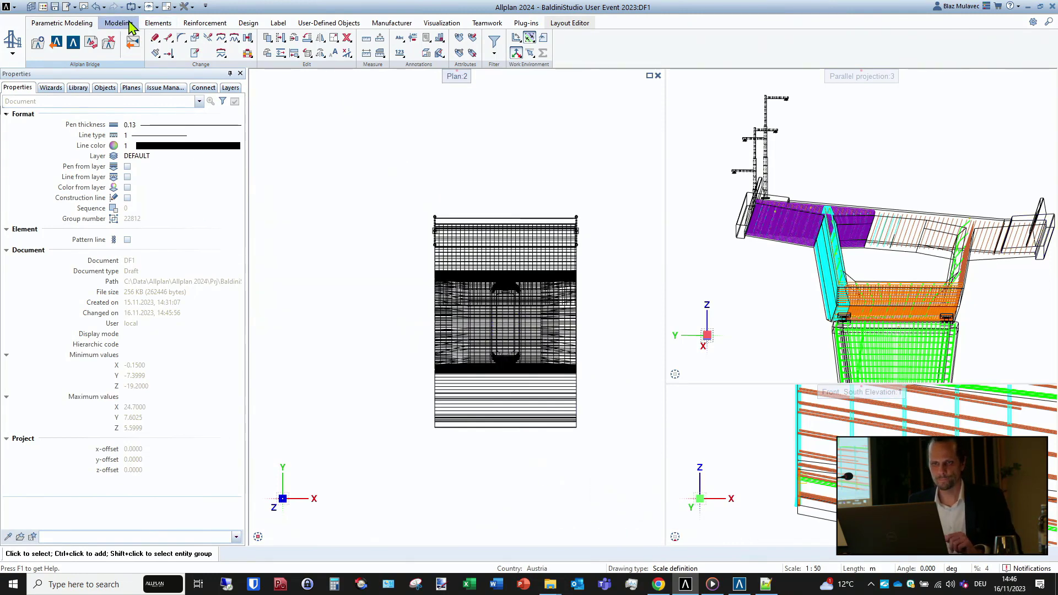
- Start Generate Section and define clipping path 1 across the full bridge width at mid-length, viewing towards positive X
{"action": "left_click", "coordinate": [210, 24]}
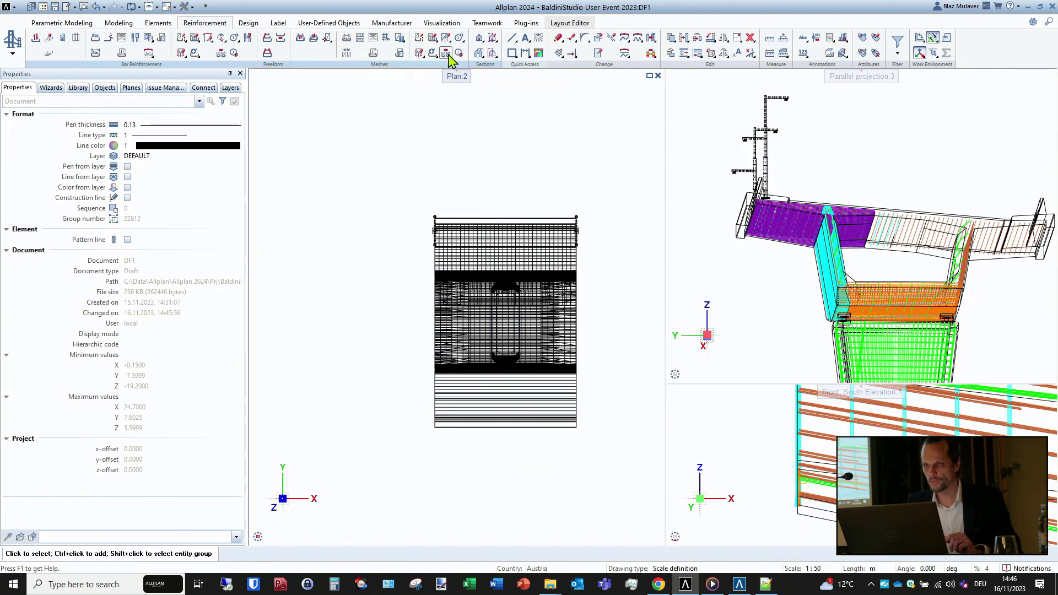
{"action": "left_click", "coordinate": [480, 43]}
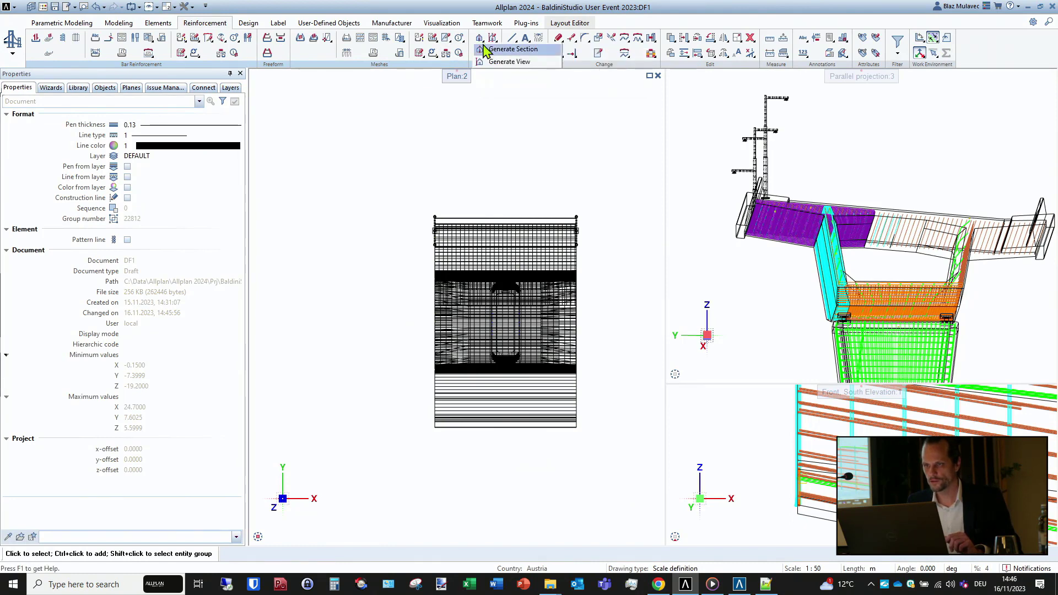
{"action": "left_click", "coordinate": [485, 49]}
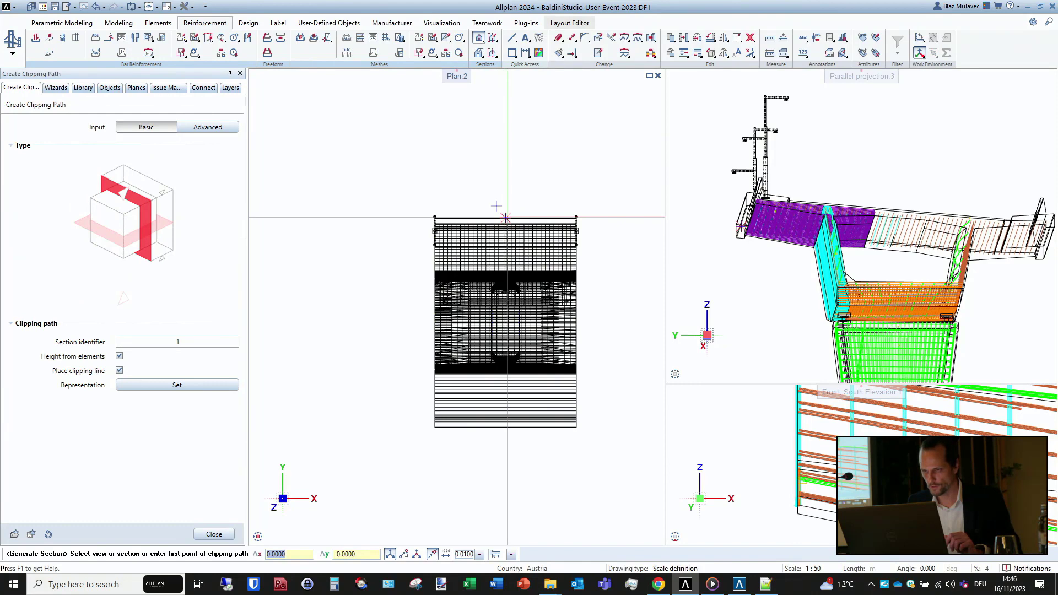
{"action": "left_click", "coordinate": [506, 218]}
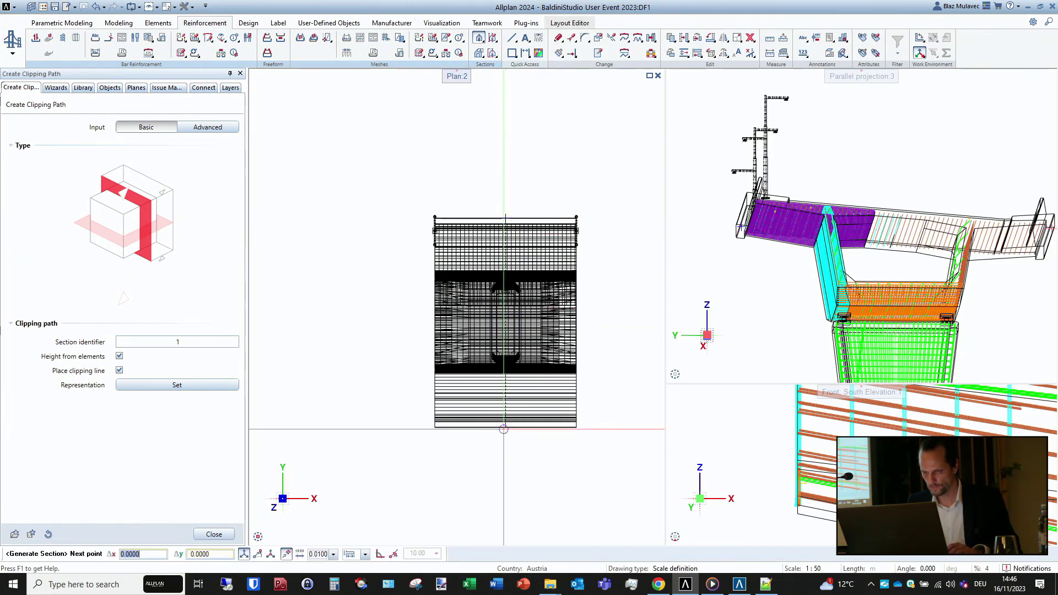
{"action": "left_click", "coordinate": [506, 428]}
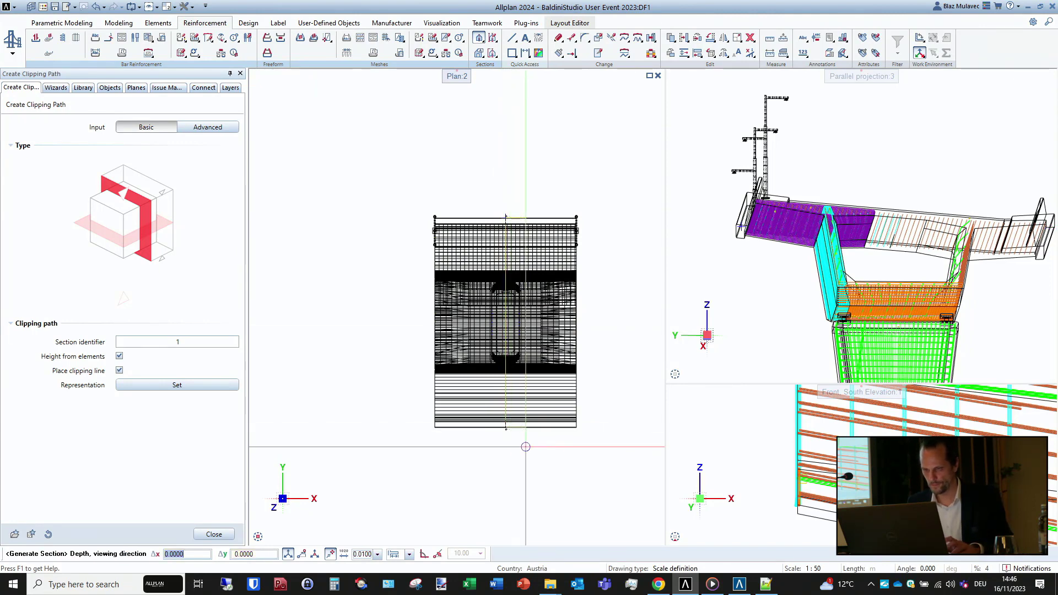
{"action": "left_click", "coordinate": [545, 450]}
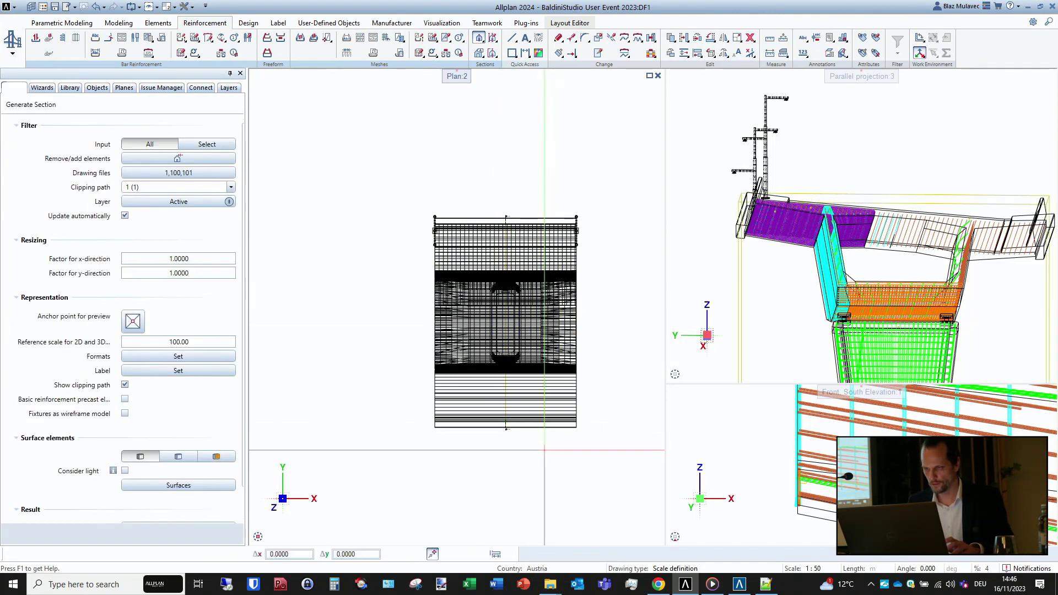
- Place the generated cross section directly below the bridge plan, finish the command and inspect the section's reinforcement
{"action": "scroll", "coordinate": [420, 192], "scroll_direction": "down", "scroll_amount": 3}
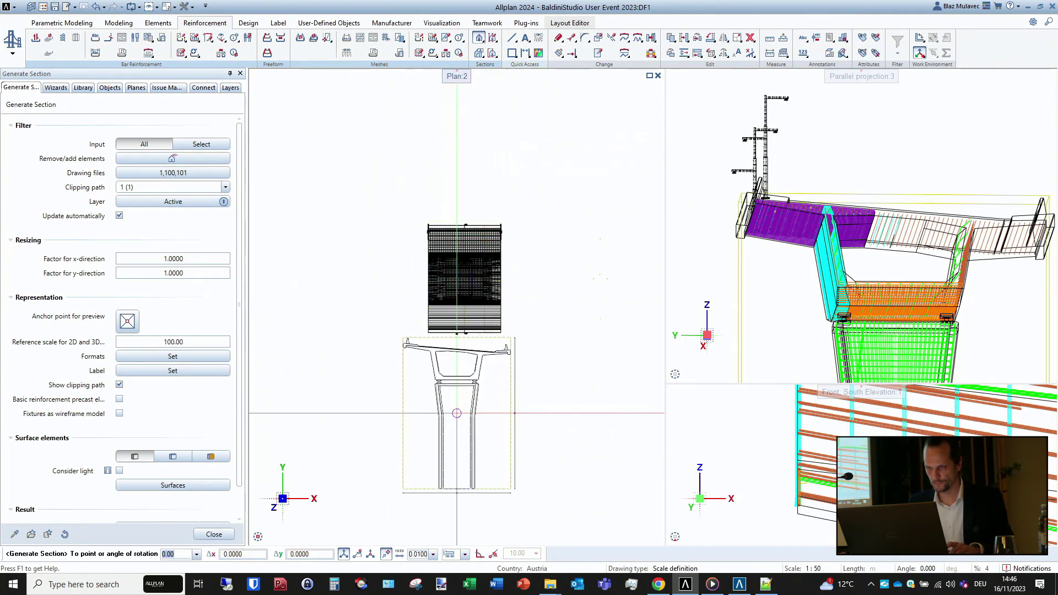
{"action": "left_click", "coordinate": [462, 427]}
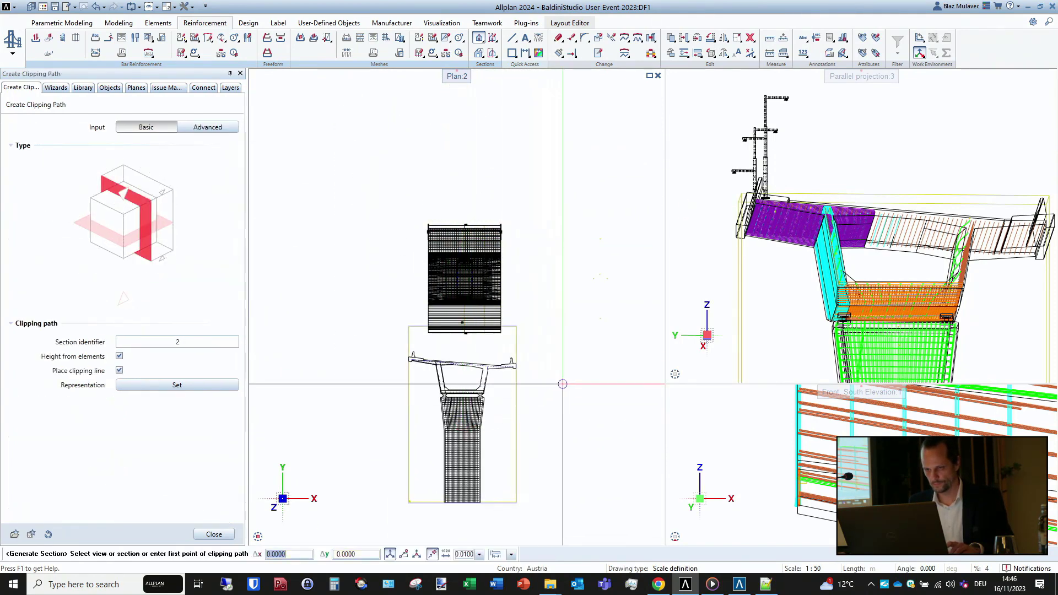
{"action": "key", "text": "Escape"}
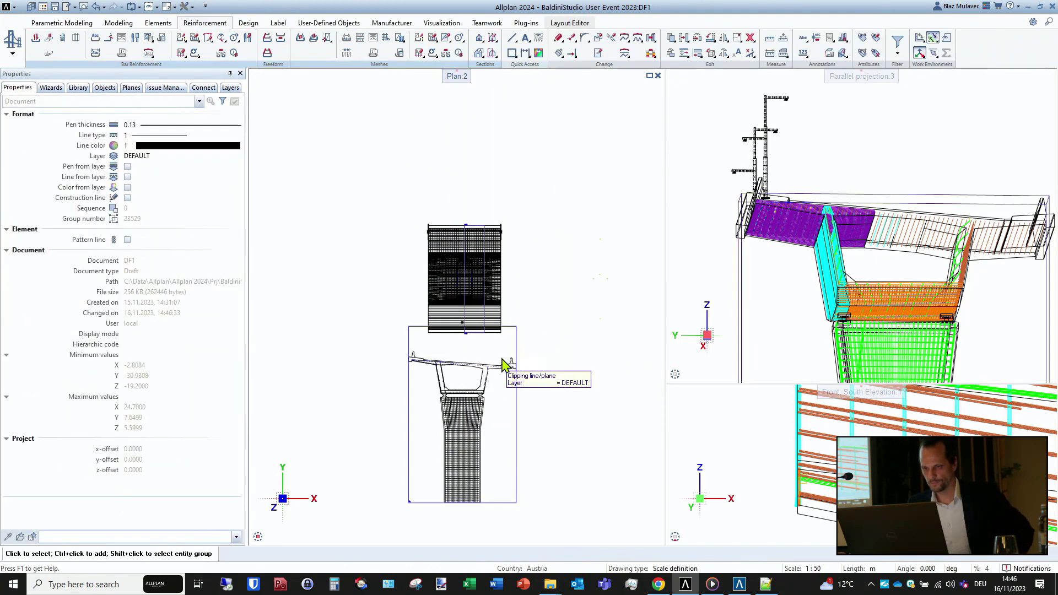
{"action": "scroll", "coordinate": [440, 456], "scroll_direction": "up", "scroll_amount": 2}
{"action": "scroll", "coordinate": [457, 439], "scroll_direction": "up", "scroll_amount": 3}
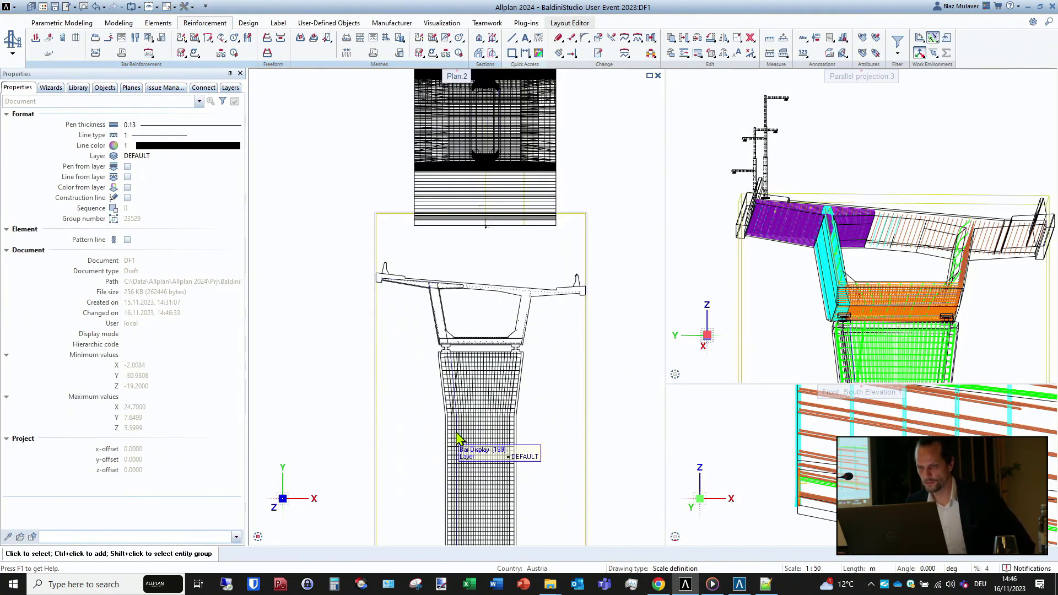
{"action": "scroll", "coordinate": [471, 339], "scroll_direction": "up", "scroll_amount": 2}
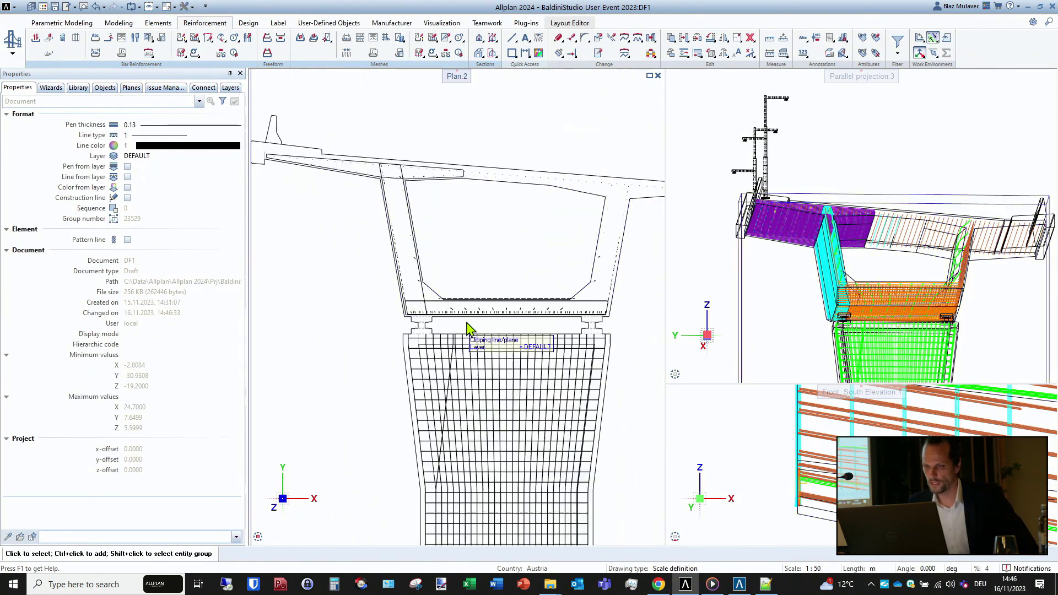
{"action": "middle_click_drag", "start_coordinate": [470, 339], "coordinate": [449, 359]}
{"action": "scroll", "coordinate": [449, 359], "scroll_direction": "down", "scroll_amount": 2}
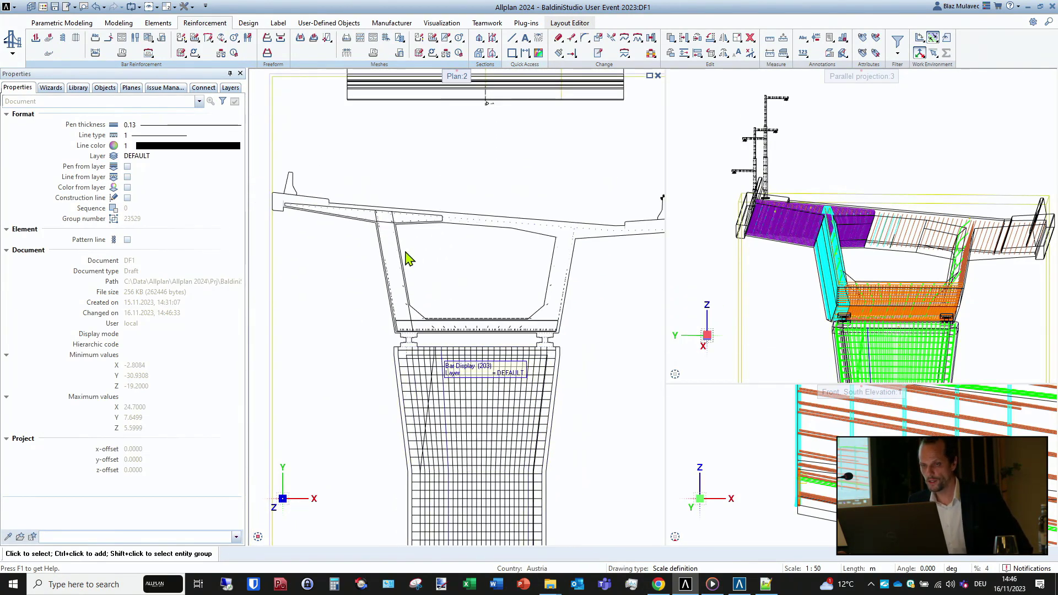
{"action": "scroll", "coordinate": [388, 259], "scroll_direction": "down", "scroll_amount": 2}
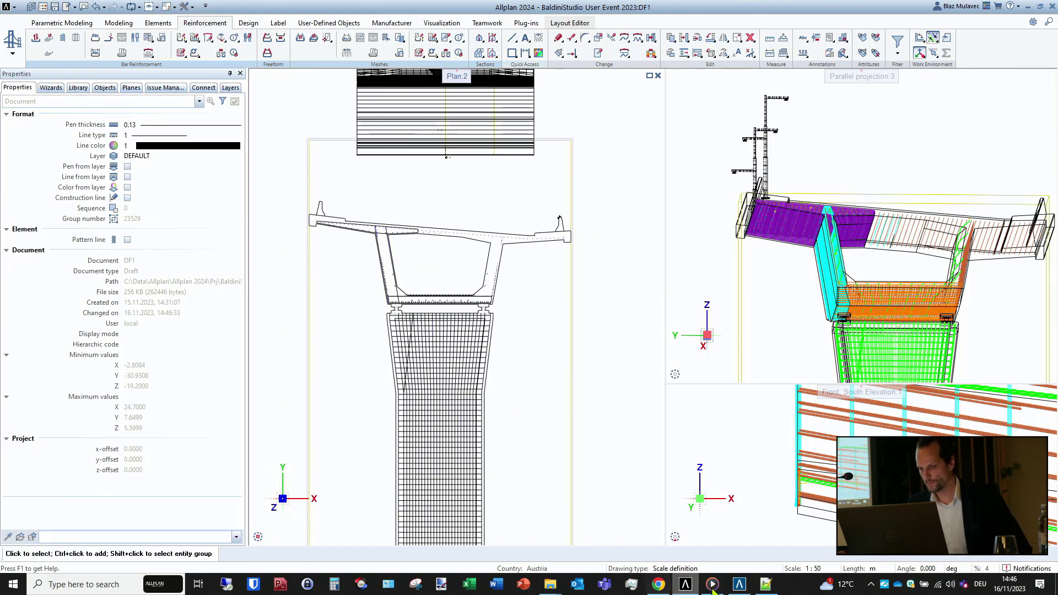
- In Allplan Bridge, set Girder 1's bthickness variation to MgB($sl)+0.1 at station 0 and apply it to the subsequent stations
{"action": "left_click", "coordinate": [740, 584]}
{"action": "scroll", "coordinate": [78, 456], "scroll_direction": "down", "scroll_amount": 1}
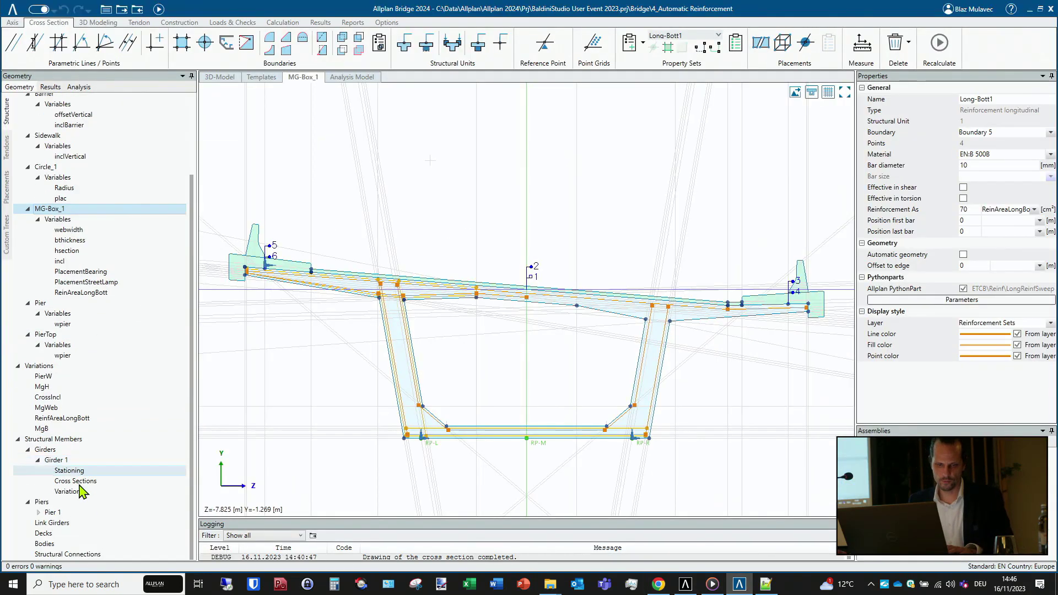
{"action": "left_click", "coordinate": [72, 492]}
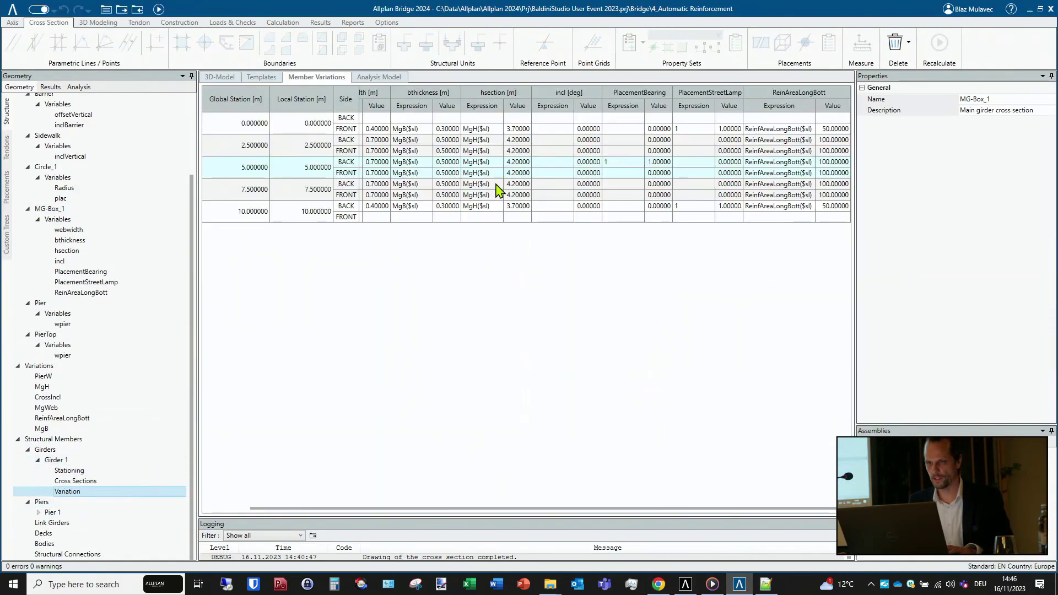
{"action": "left_click", "coordinate": [420, 130]}
{"action": "left_click", "coordinate": [421, 130]}
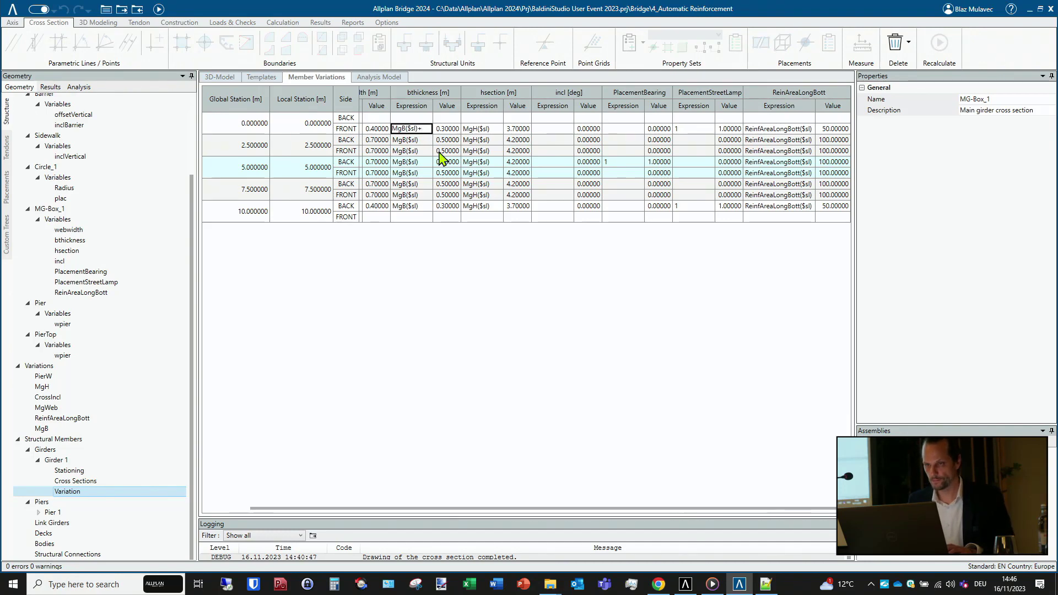
{"action": "type", "text": "+0.1"}
{"action": "key", "text": "Return"}
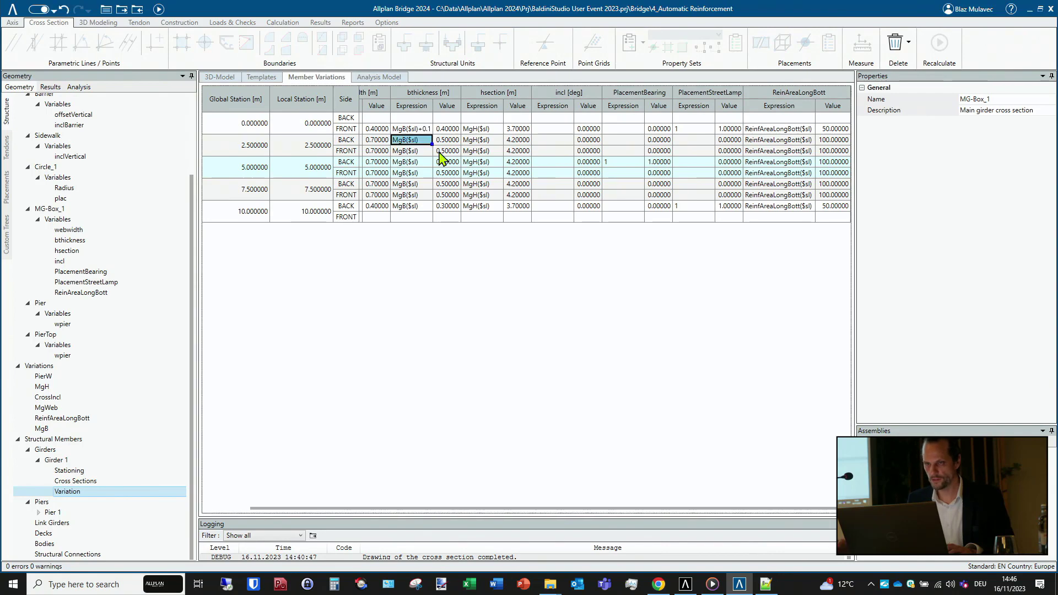
{"action": "right_click", "coordinate": [425, 131]}
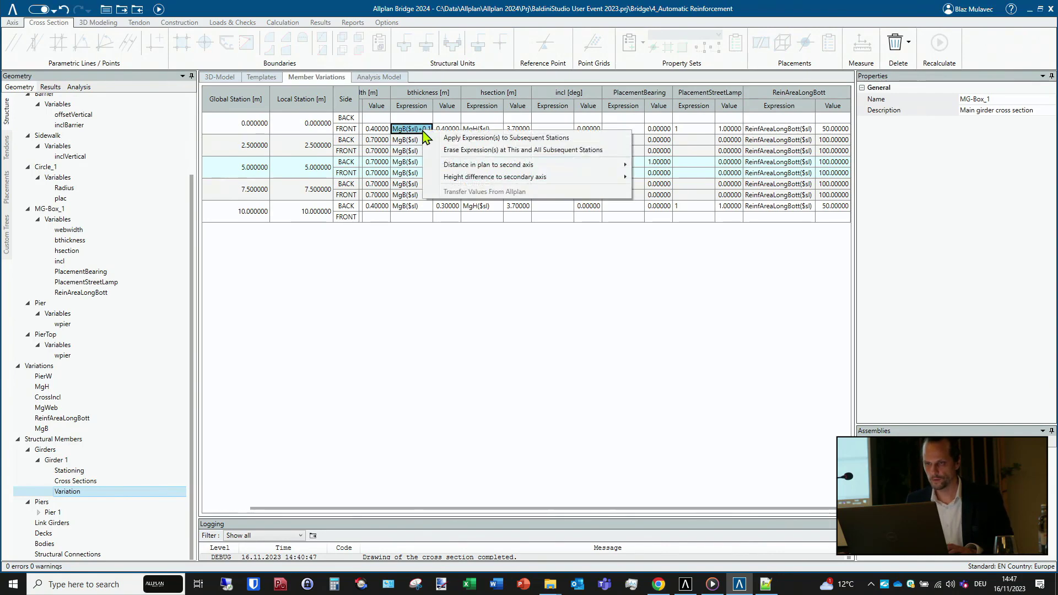
{"action": "left_click", "coordinate": [462, 139]}
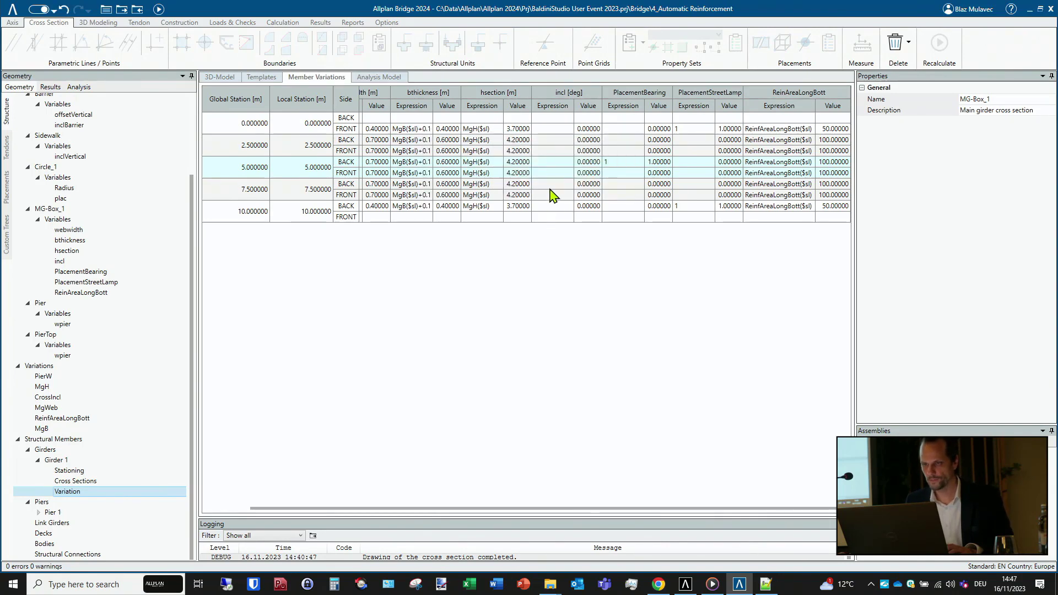
- Set Girder 1's hsection variation to MgH($sl)+0.2 at station 0 and apply the expression to the subsequent stations
{"action": "left_click", "coordinate": [494, 131]}
{"action": "left_click", "coordinate": [494, 131]}
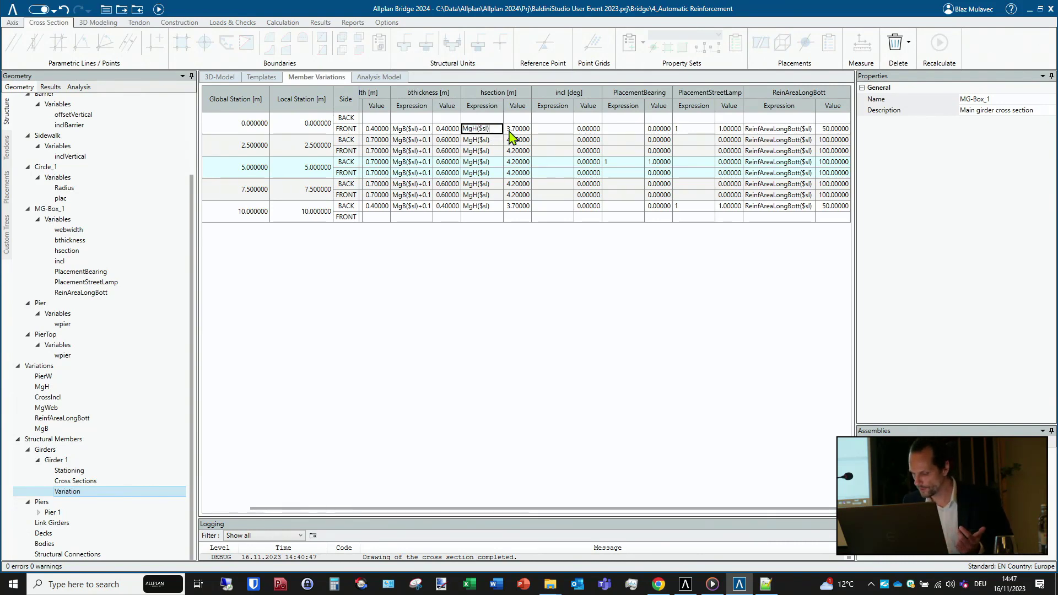
{"action": "type", "text": "+0.2"}
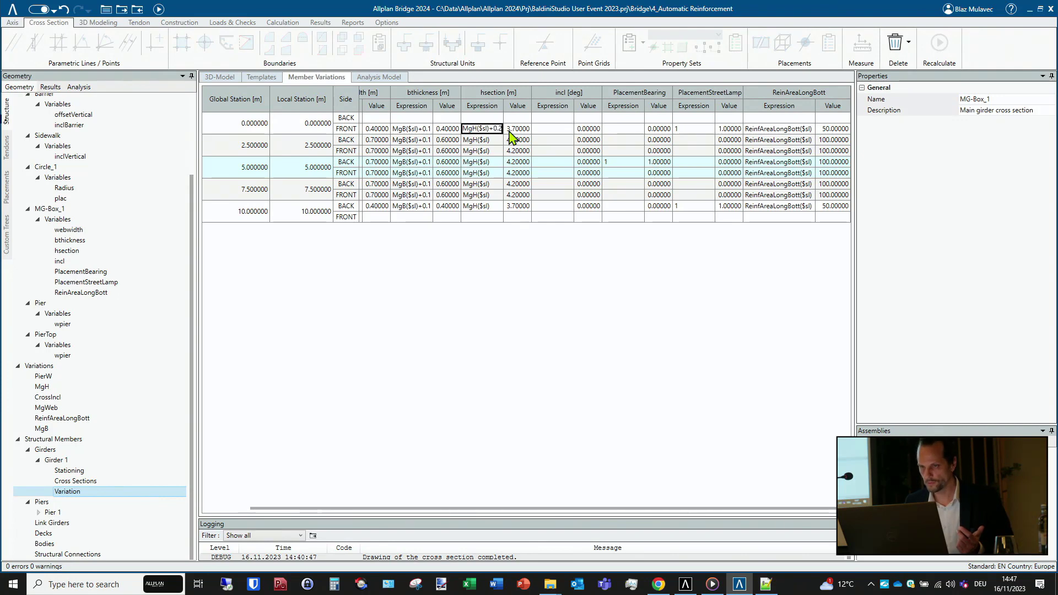
{"action": "key", "text": "Return"}
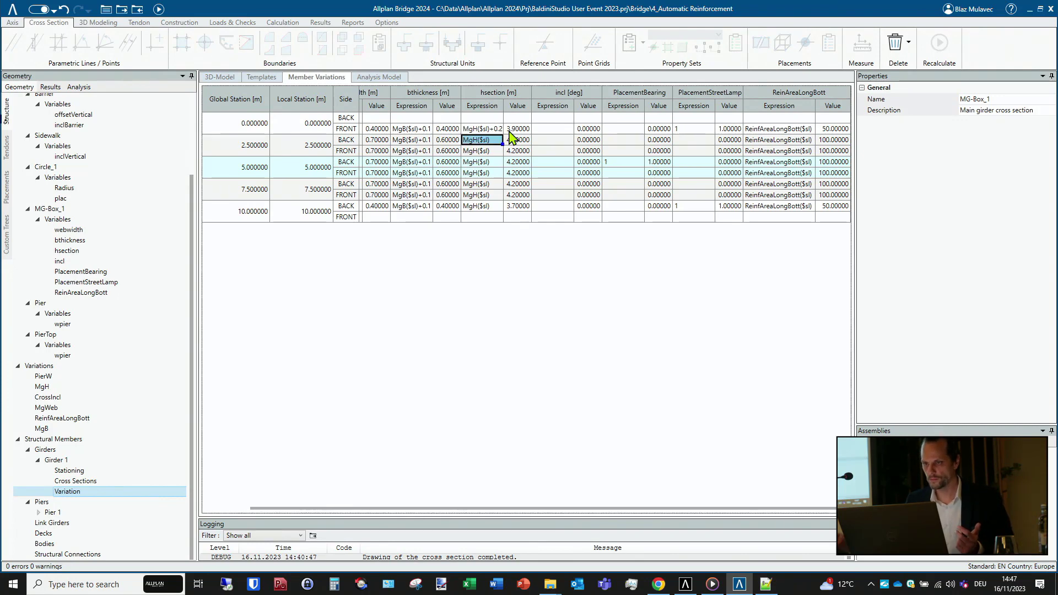
{"action": "right_click", "coordinate": [488, 132]}
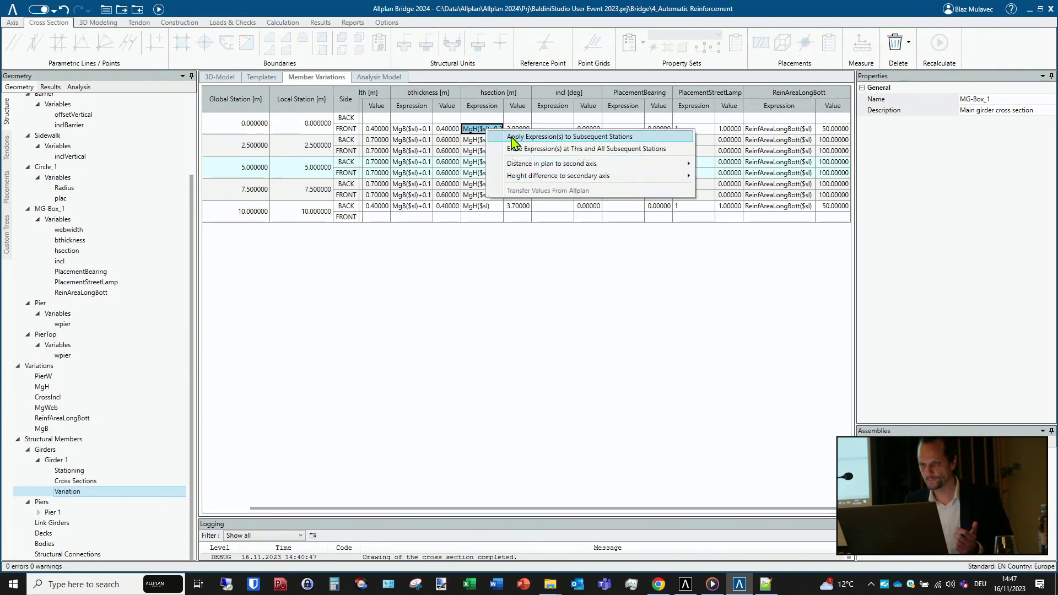
{"action": "left_click", "coordinate": [513, 144]}
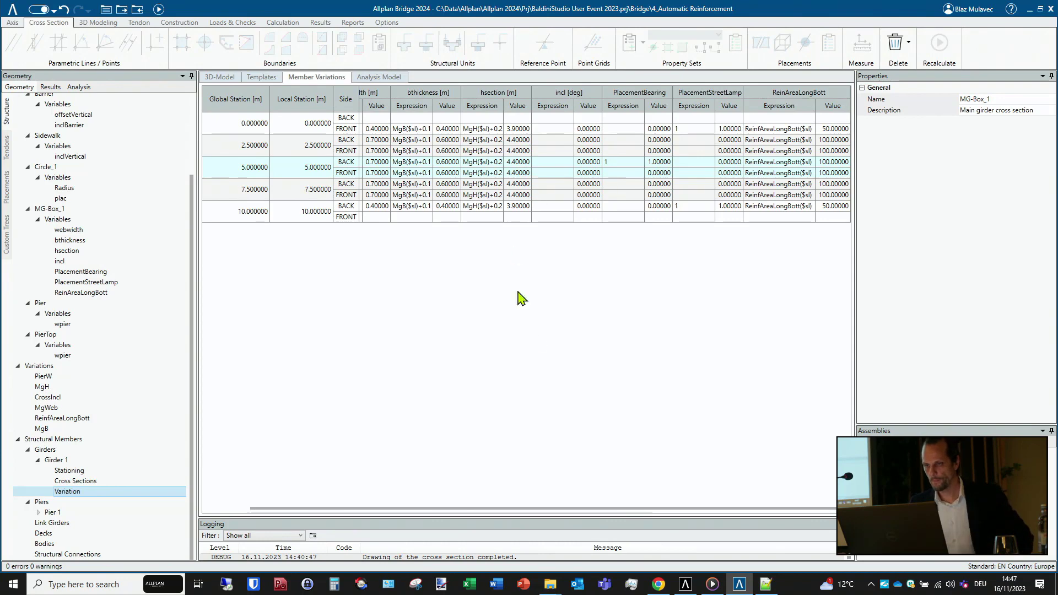
- Switch to Allplan and update the Allplan Bridge data so the model, reinforcement and section take over the changed girder dimensions
{"action": "left_click", "coordinate": [685, 586]}
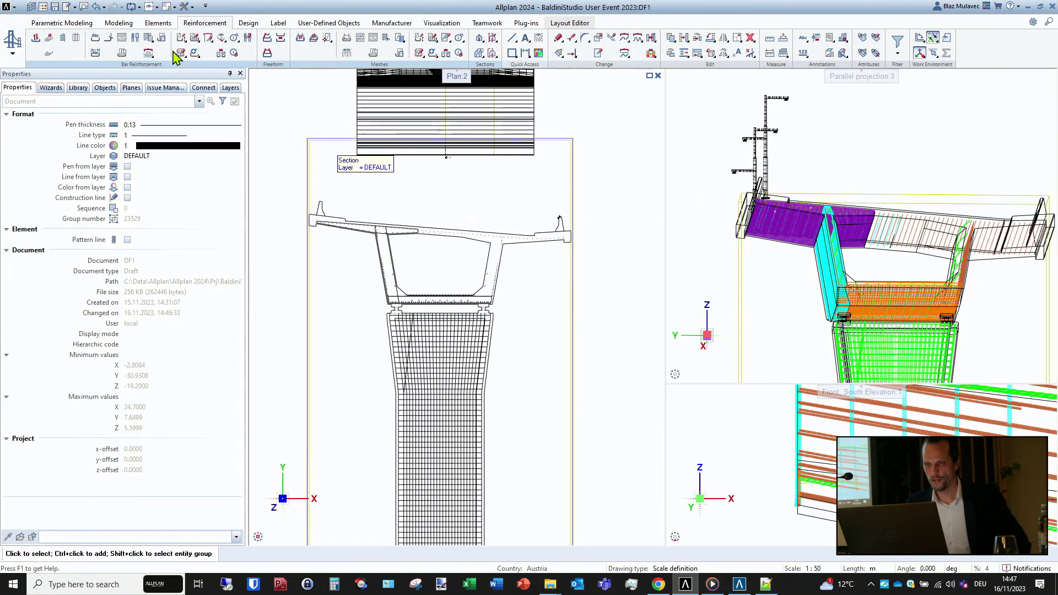
{"action": "scroll", "coordinate": [397, 238], "scroll_direction": "down", "scroll_amount": 2}
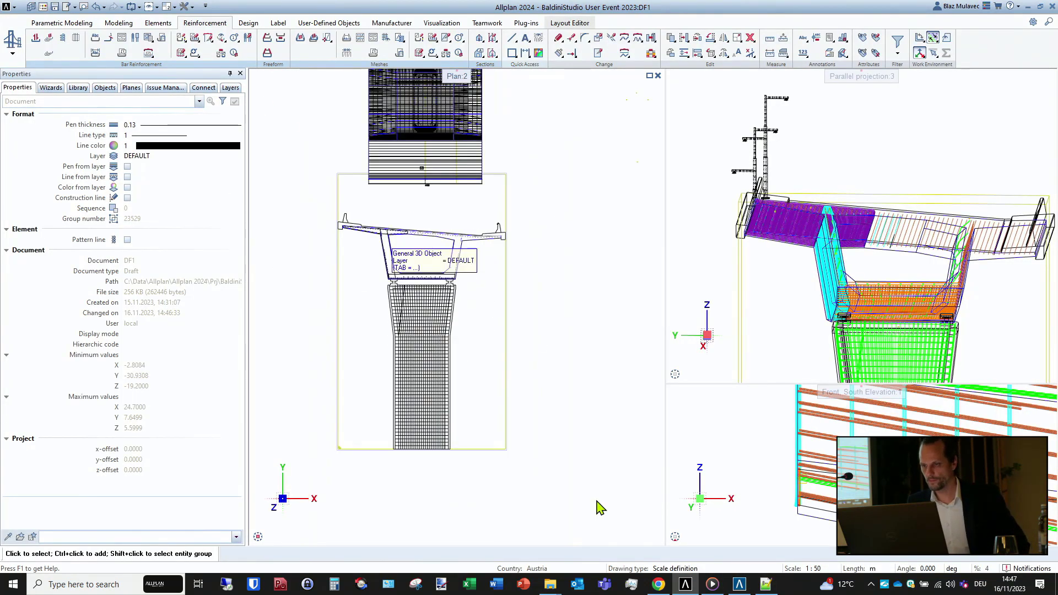
{"action": "left_click", "coordinate": [739, 585]}
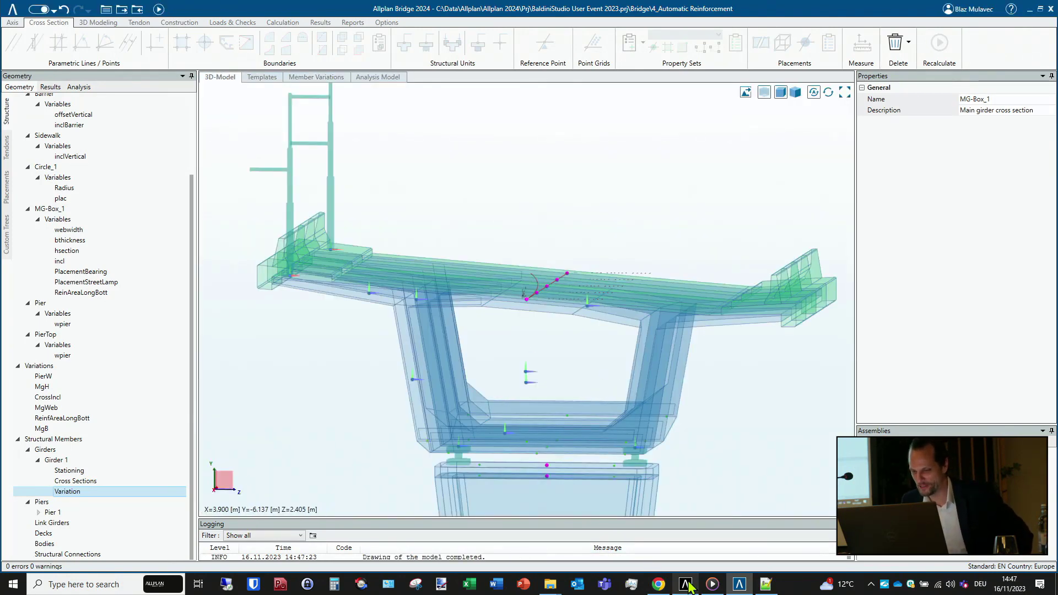
{"action": "left_click", "coordinate": [687, 585]}
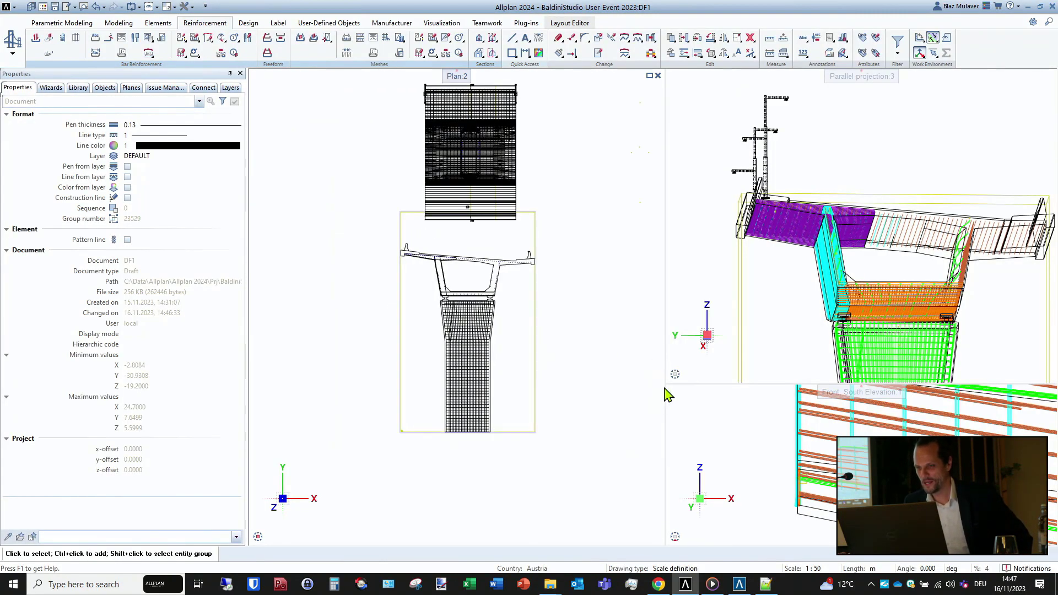
{"action": "left_click", "coordinate": [35, 26]}
{"action": "left_click", "coordinate": [90, 44]}
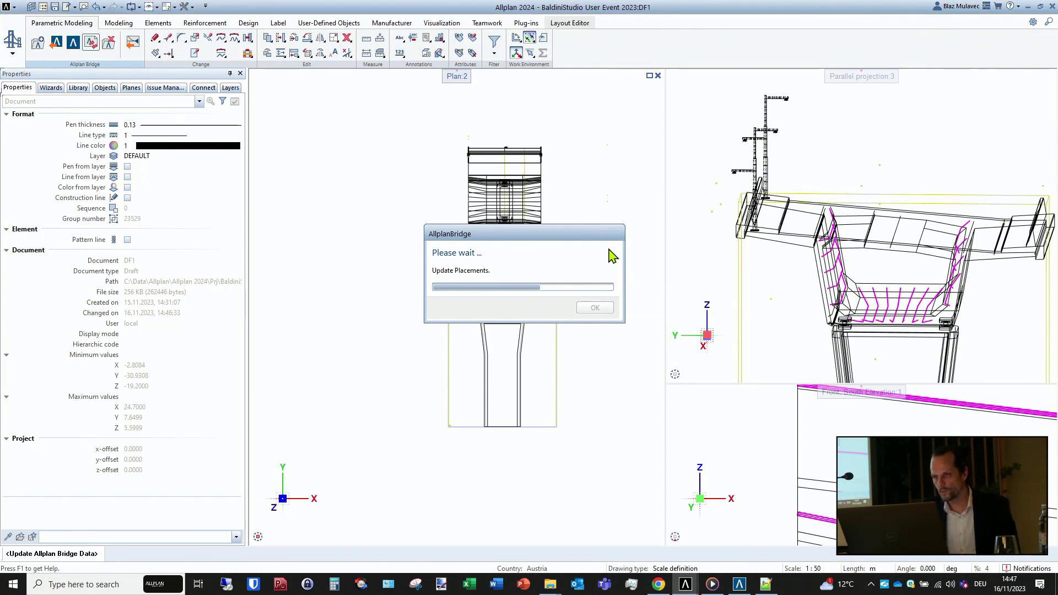
{"action": "left_click_drag", "start_coordinate": [607, 240], "coordinate": [422, 95]}
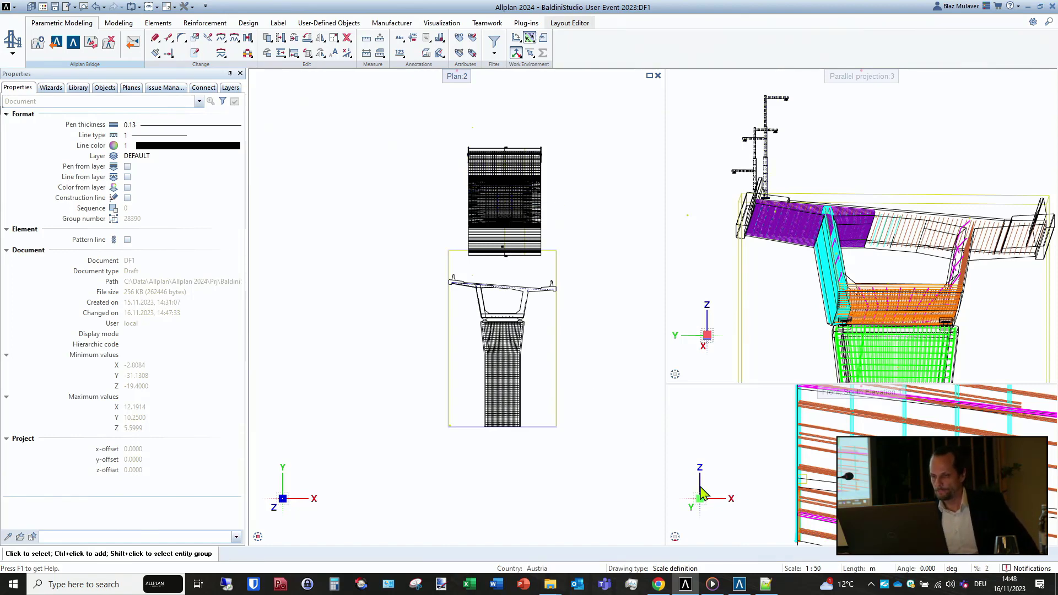
{"action": "left_click", "coordinate": [739, 586]}
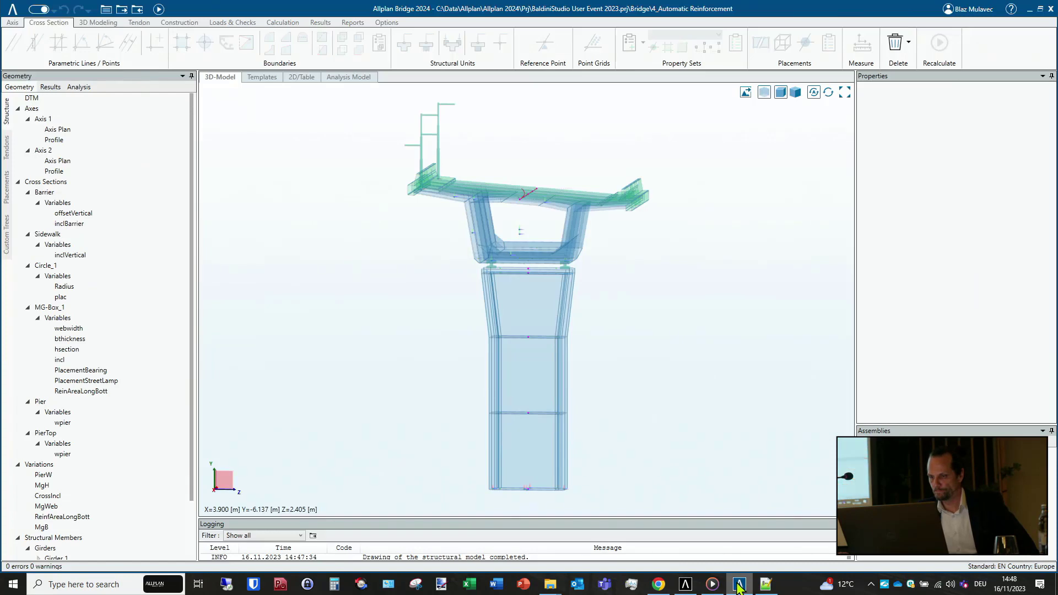
{"action": "left_click", "coordinate": [12, 8]}
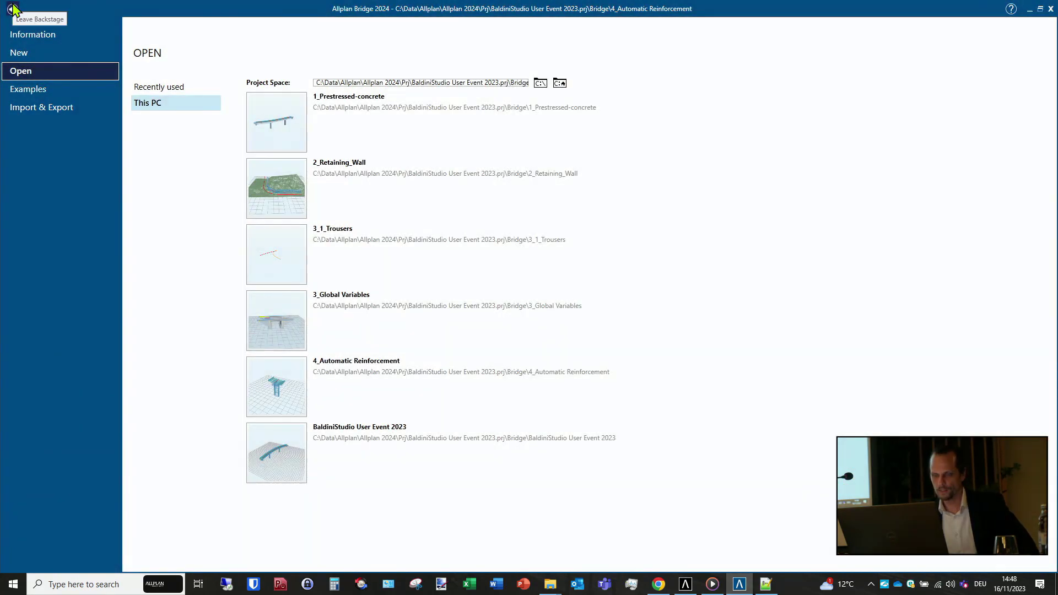
{"action": "left_click", "coordinate": [12, 9]}
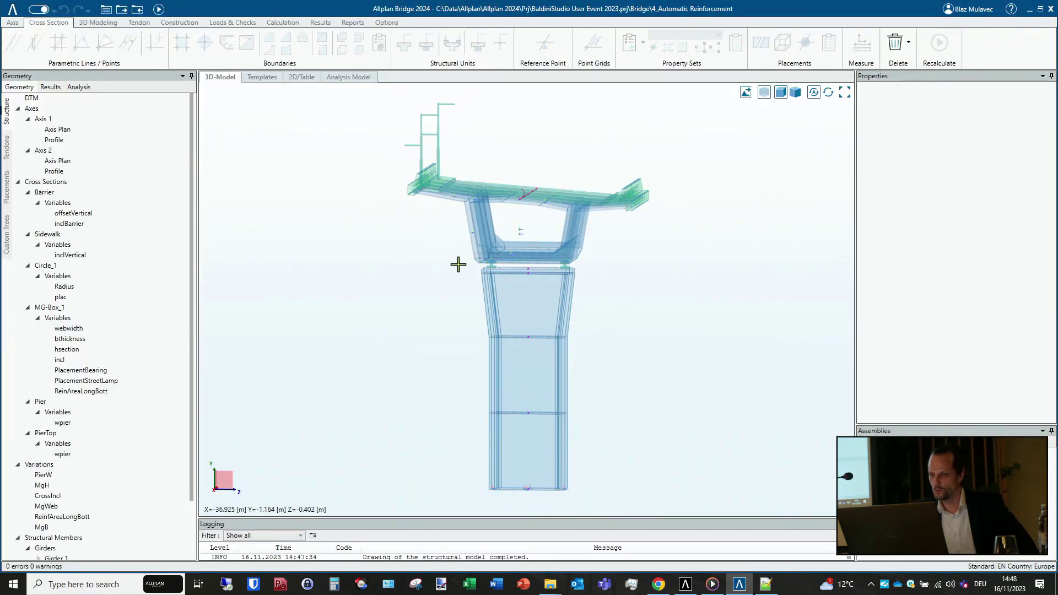
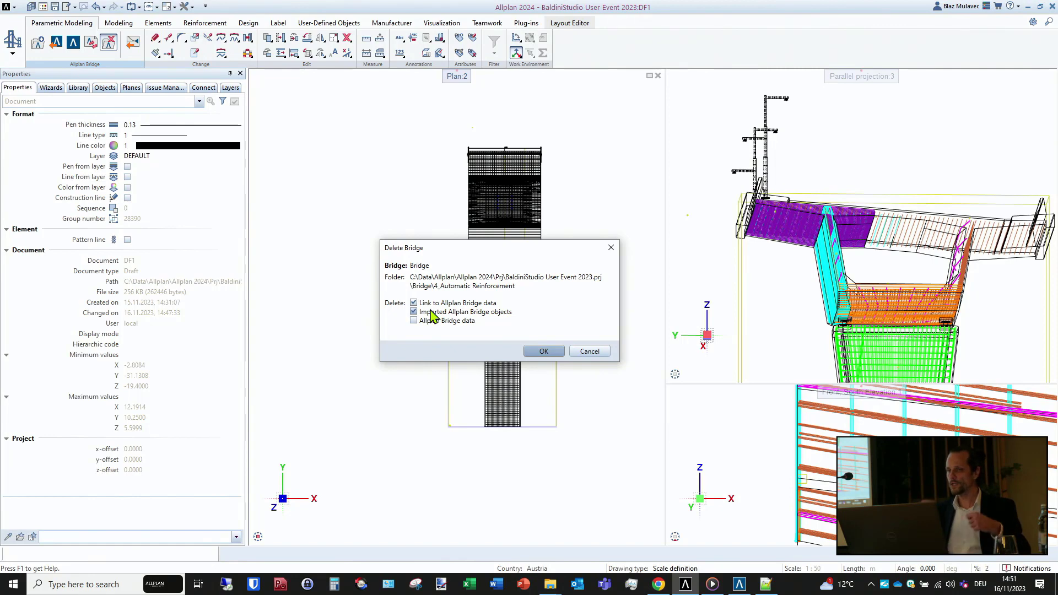
{"action": "left_click", "coordinate": [590, 352]}
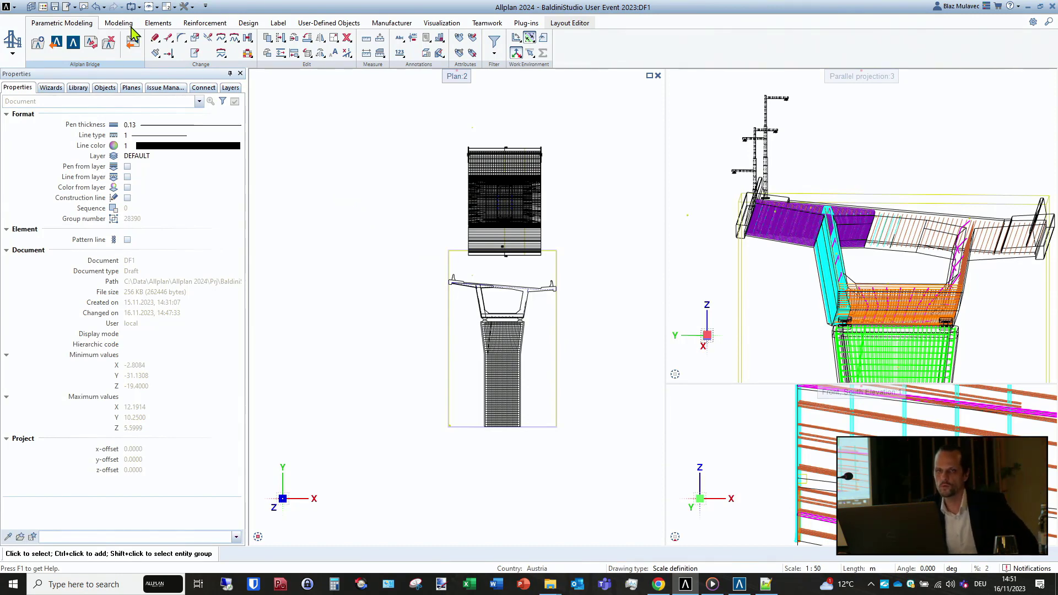
- Examine the drawing files in the project's building structure, including those under SmallExample, and close the file selection
{"action": "left_click", "coordinate": [43, 7]}
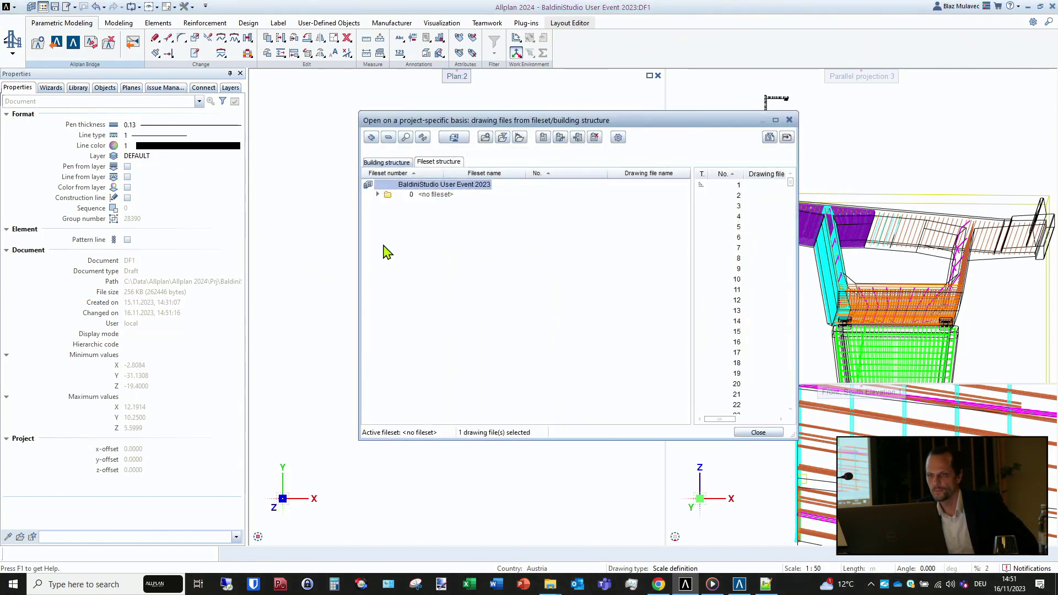
{"action": "left_click", "coordinate": [389, 164]}
{"action": "left_click", "coordinate": [386, 205]}
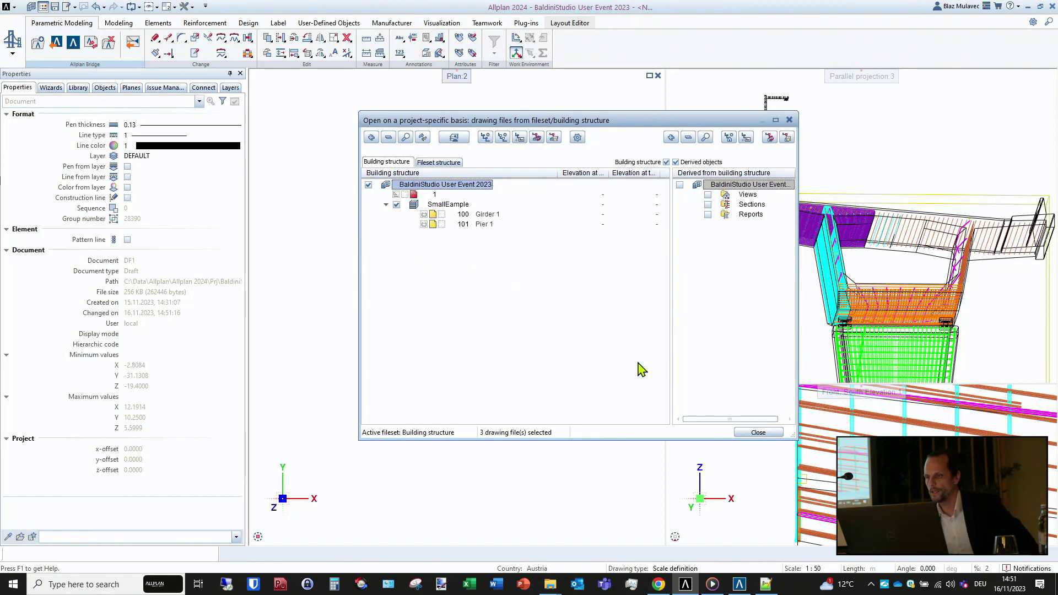
{"action": "left_click", "coordinate": [753, 433]}
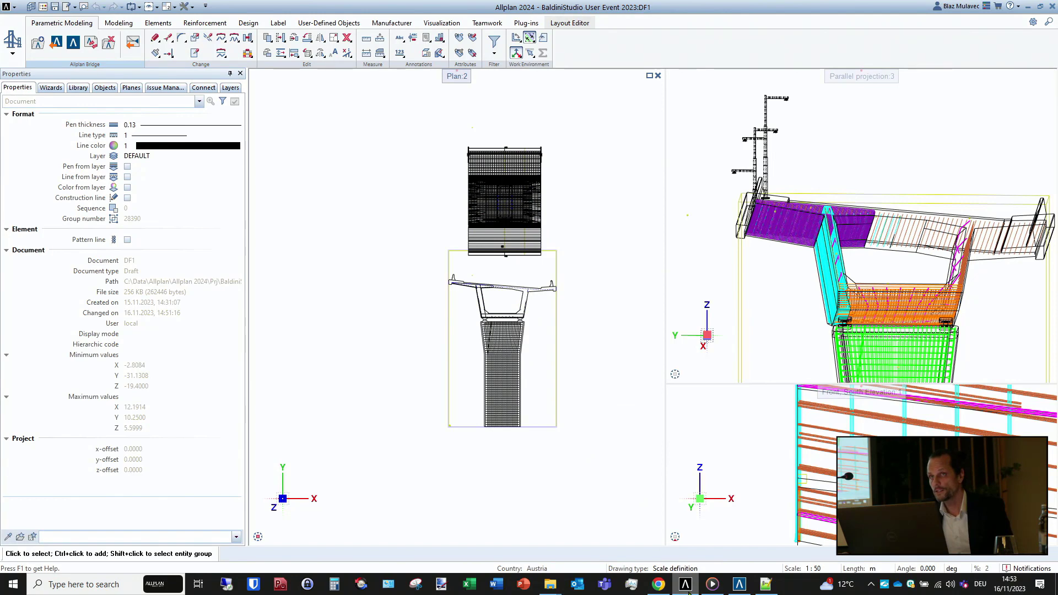
- Switch to Allplan Bridge and open the Precast-Girder-Bridge example project
{"action": "mouse_move", "coordinate": [687, 589]}
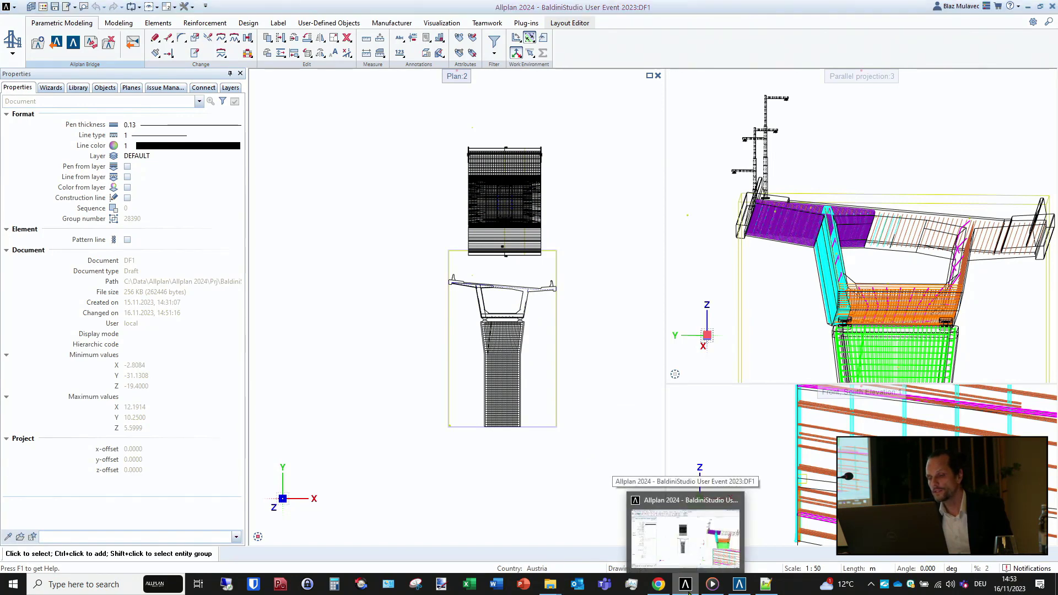
{"action": "left_click", "coordinate": [741, 586]}
{"action": "left_click", "coordinate": [741, 586]}
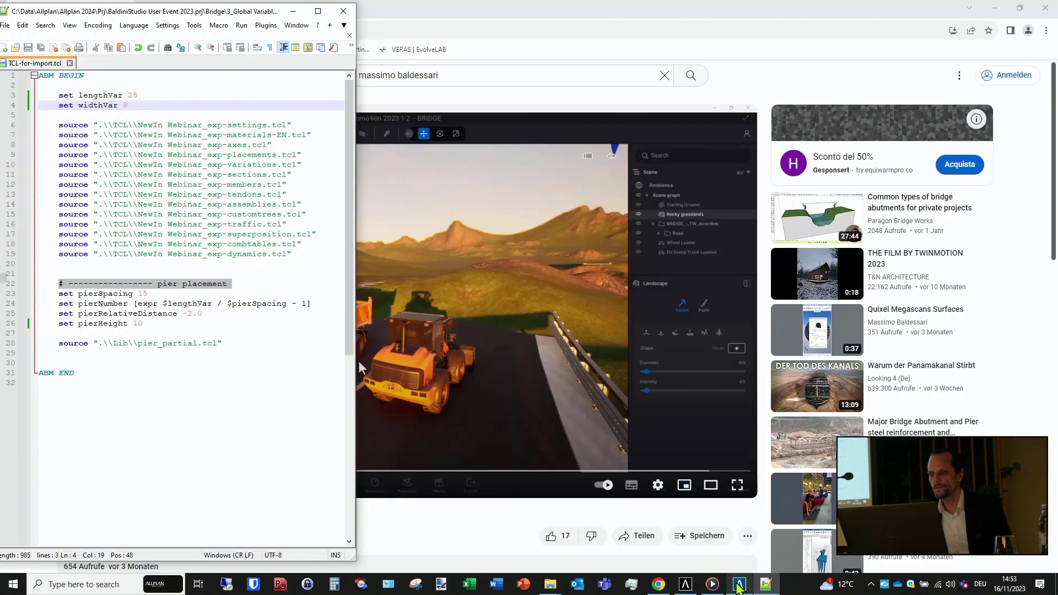
{"action": "left_click", "coordinate": [741, 586]}
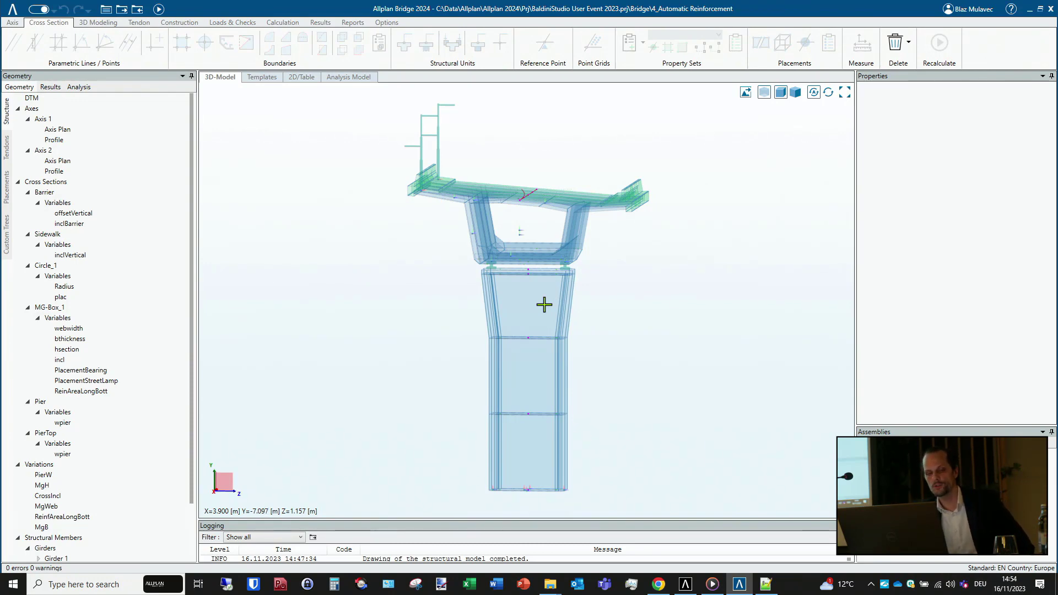
{"action": "scroll", "coordinate": [105, 369], "scroll_direction": "down", "scroll_amount": 2}
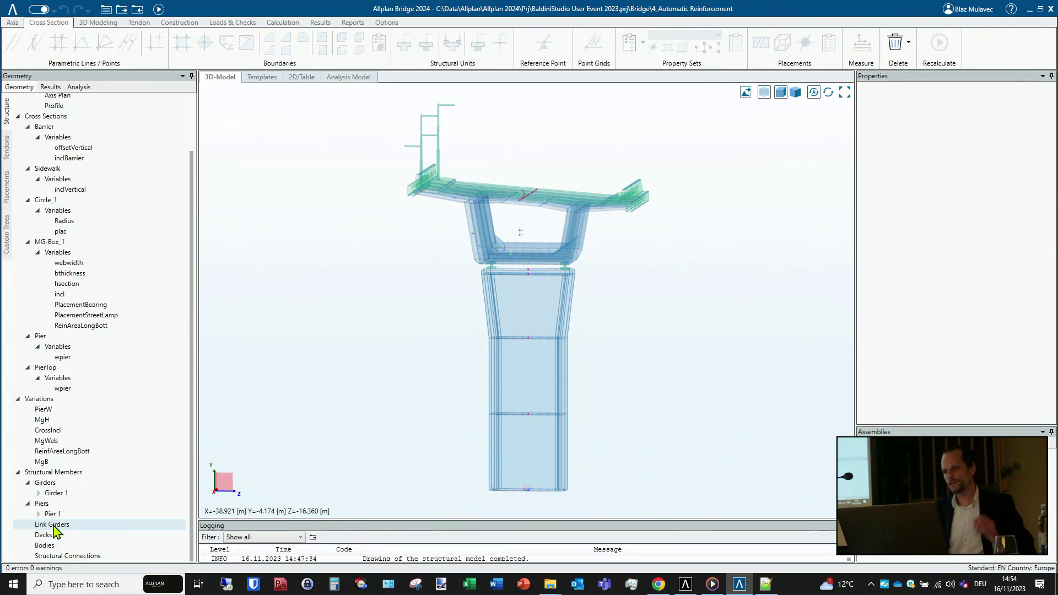
{"action": "left_click", "coordinate": [12, 9]}
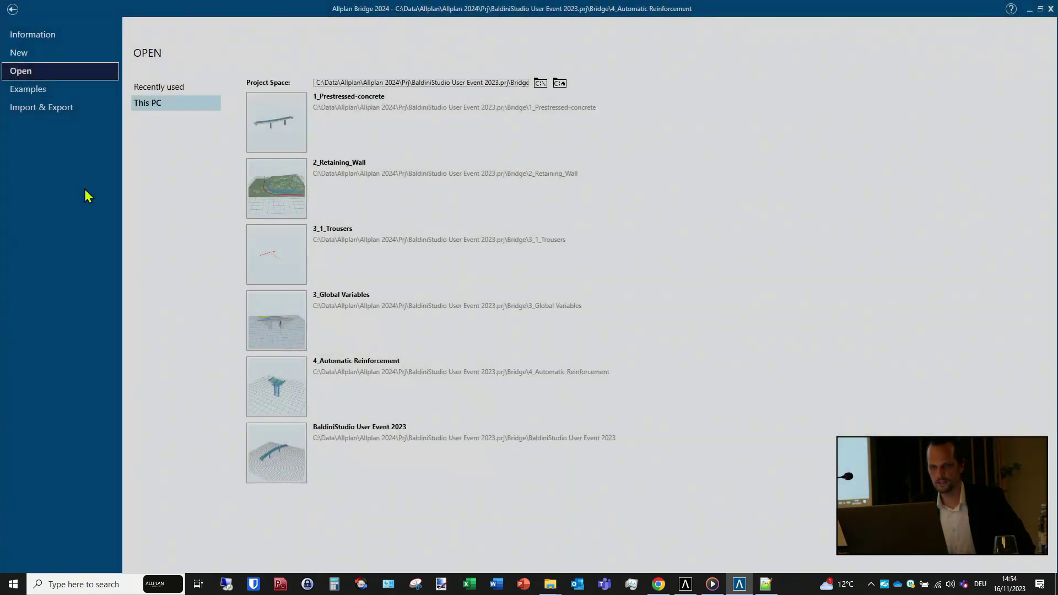
{"action": "left_click", "coordinate": [43, 93]}
{"action": "left_click", "coordinate": [185, 104]}
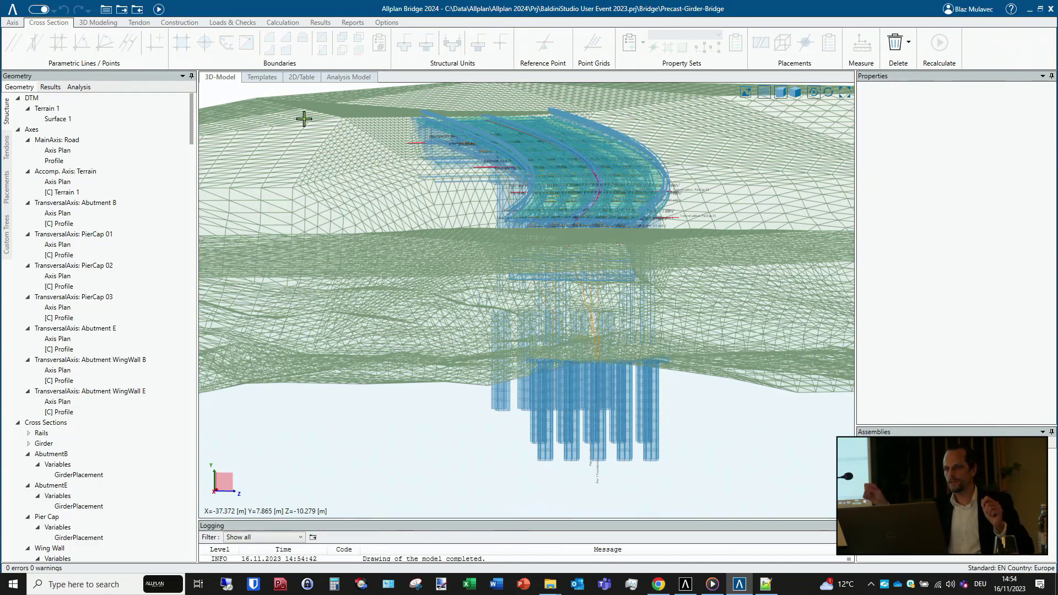
- Change the 3D model from transparent to solid display and bring the girders at Abutment B into close view
{"action": "left_click", "coordinate": [769, 95]}
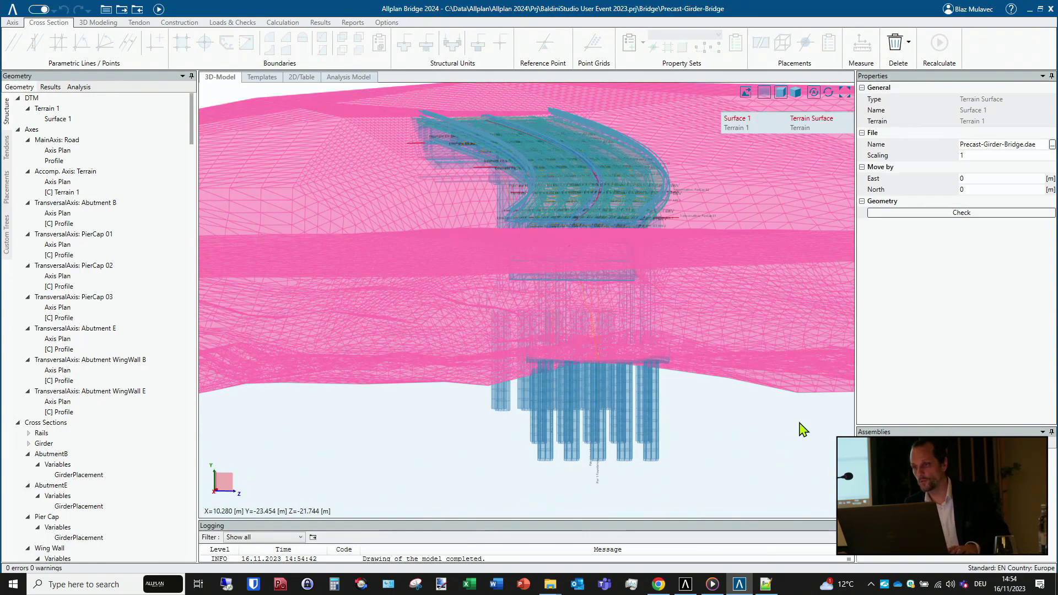
{"action": "key", "text": "Escape"}
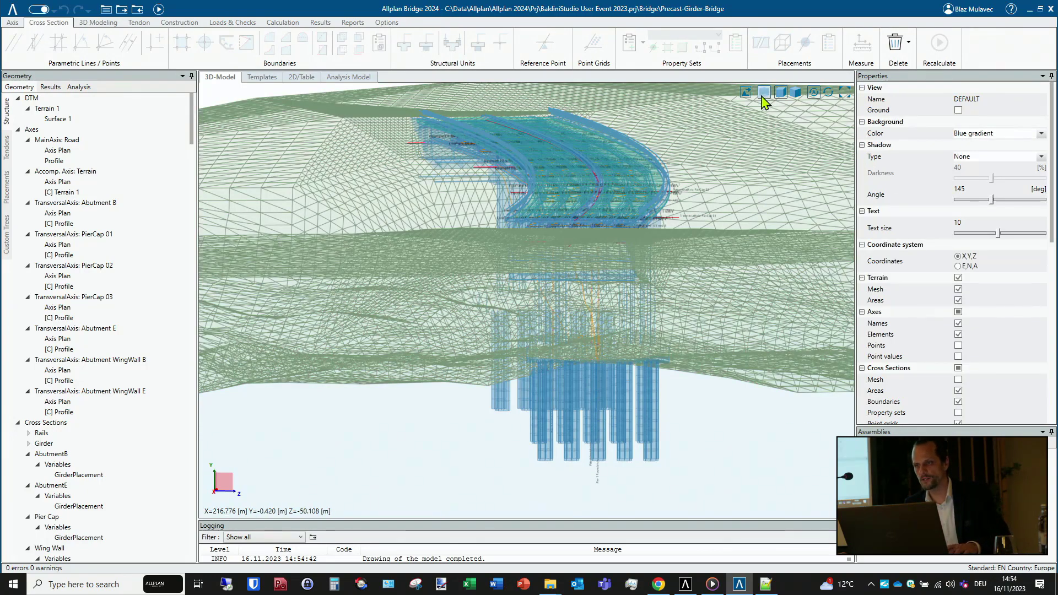
{"action": "left_click", "coordinate": [765, 92]}
{"action": "scroll", "coordinate": [682, 321], "scroll_direction": "up", "scroll_amount": 5}
{"action": "left_click_drag", "start_coordinate": [580, 363], "coordinate": [476, 242]}
{"action": "scroll", "coordinate": [476, 242], "scroll_direction": "up", "scroll_amount": 5}
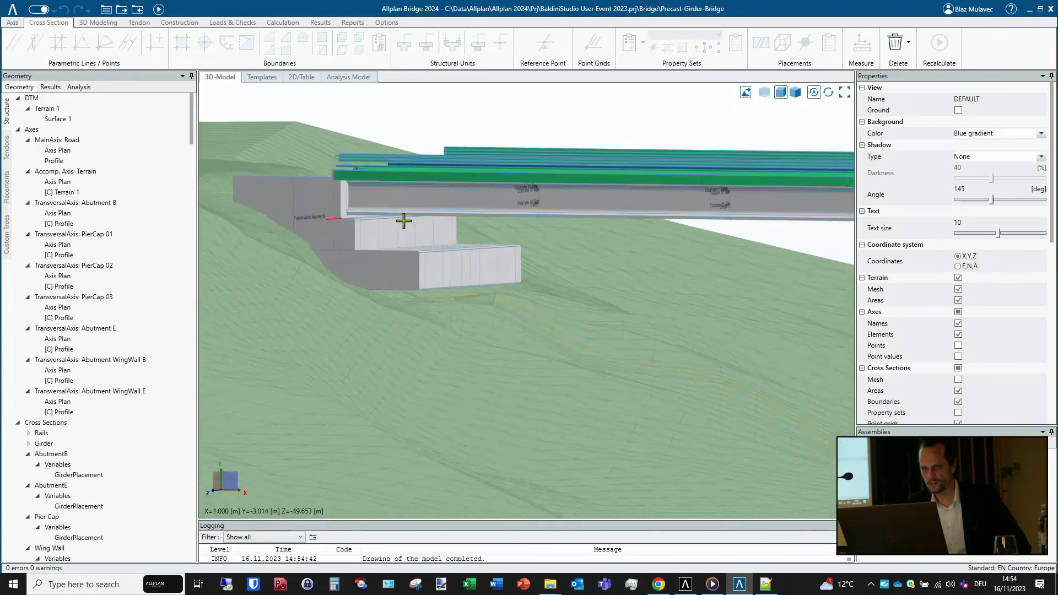
- Hide the terrain in the 3D view and inspect the abutment and girders from below
{"action": "mouse_move", "coordinate": [439, 205]}
{"action": "left_mouse_down"}
{"action": "mouse_move", "coordinate": [438, 141]}
{"action": "mouse_move", "coordinate": [437, 206]}
{"action": "mouse_move", "coordinate": [449, 189]}
{"action": "left_mouse_up"}
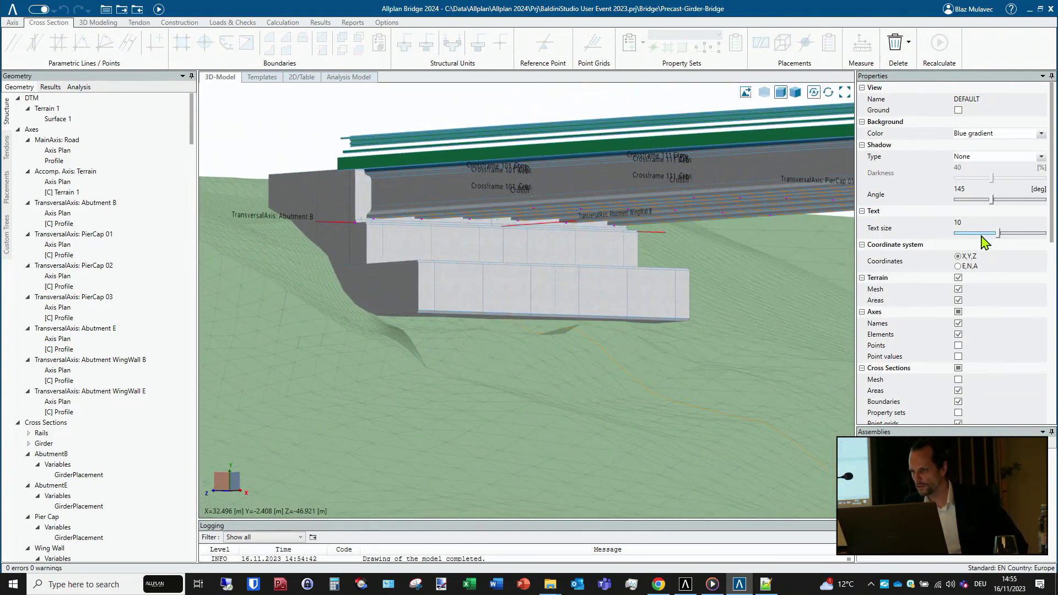
{"action": "left_click", "coordinate": [959, 278]}
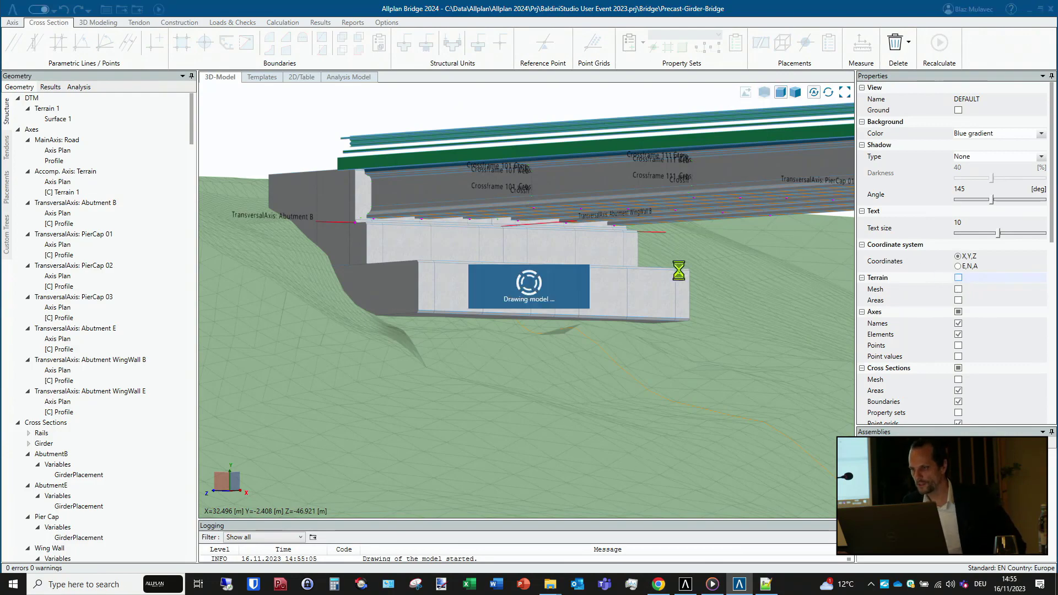
{"action": "mouse_move", "coordinate": [529, 318]}
{"action": "left_mouse_down"}
{"action": "mouse_move", "coordinate": [496, 276]}
{"action": "mouse_move", "coordinate": [517, 277]}
{"action": "mouse_move", "coordinate": [529, 308]}
{"action": "left_mouse_up"}
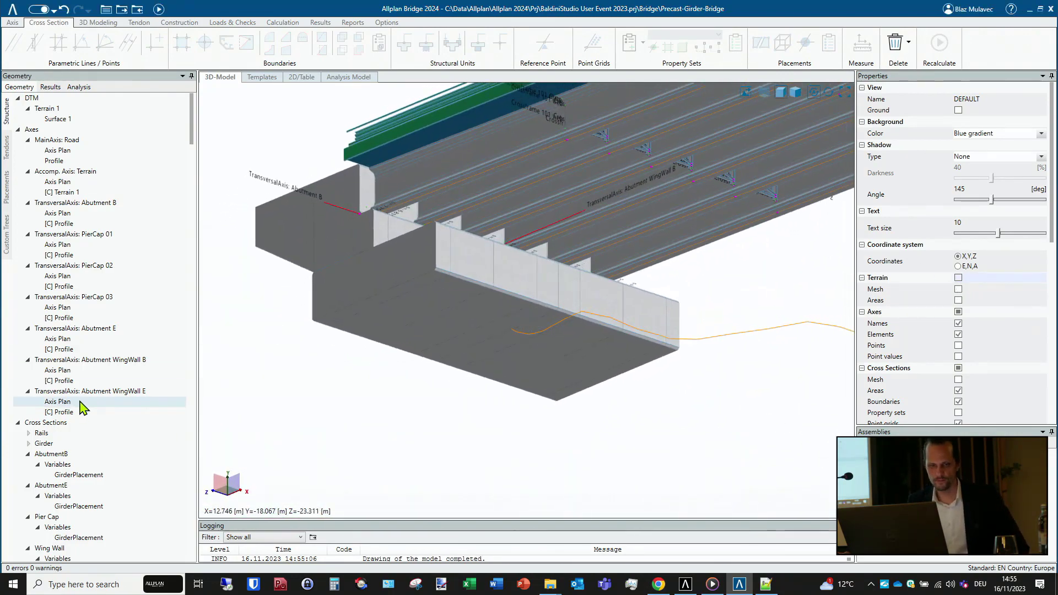
- Open the Girder cross section from the model structure to view its parametric geometry
{"action": "scroll", "coordinate": [84, 406], "scroll_direction": "down", "scroll_amount": 3}
{"action": "scroll", "coordinate": [95, 415], "scroll_direction": "down", "scroll_amount": 1}
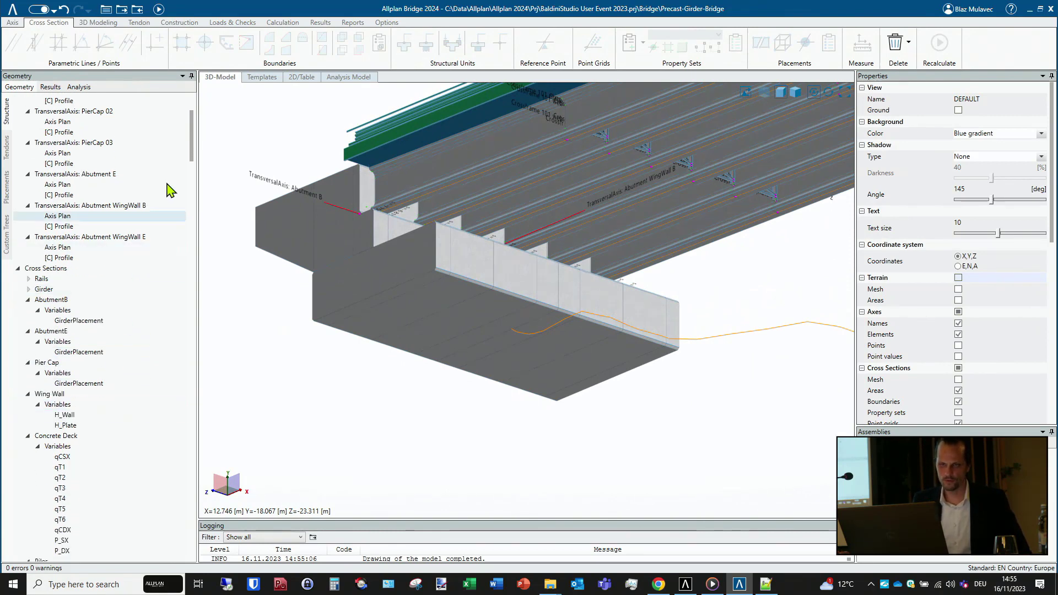
{"action": "mouse_move", "coordinate": [192, 147]}
{"action": "left_mouse_down"}
{"action": "mouse_move", "coordinate": [193, 224]}
{"action": "mouse_move", "coordinate": [197, 165]}
{"action": "left_mouse_up"}
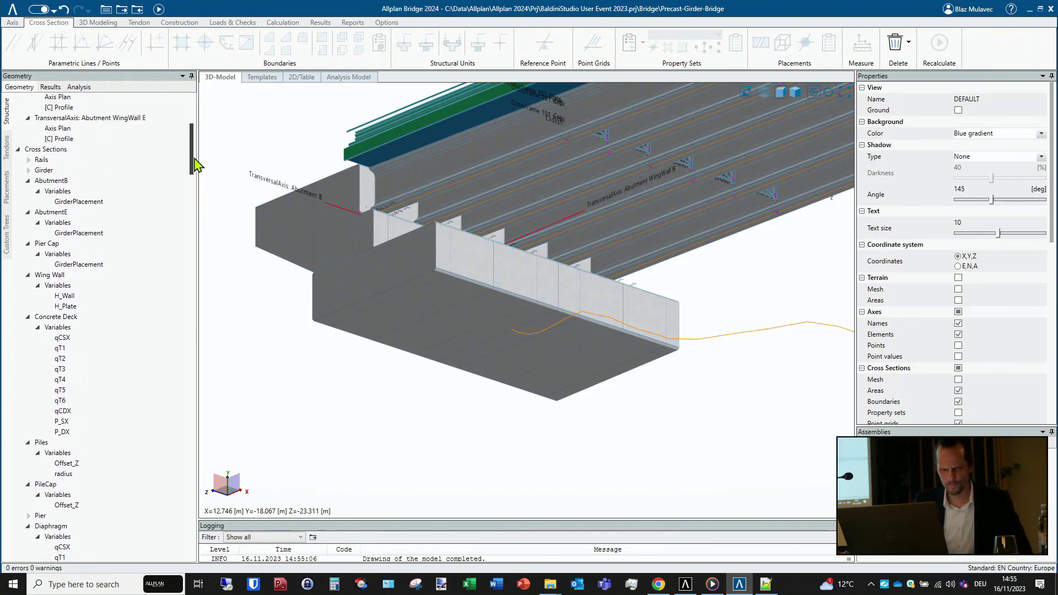
{"action": "left_click", "coordinate": [54, 172]}
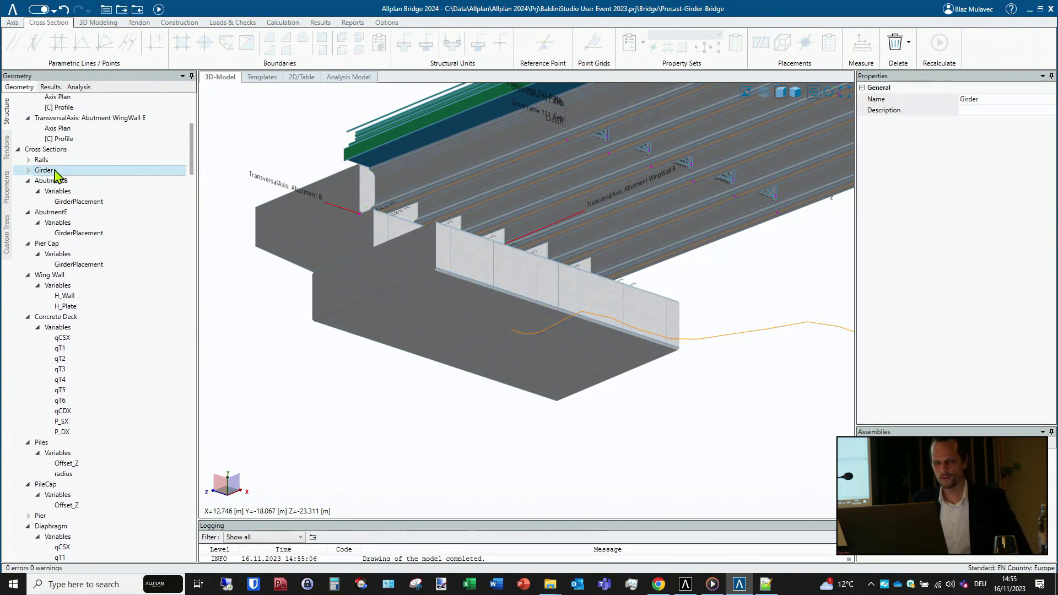
{"action": "double_click", "coordinate": [65, 172]}
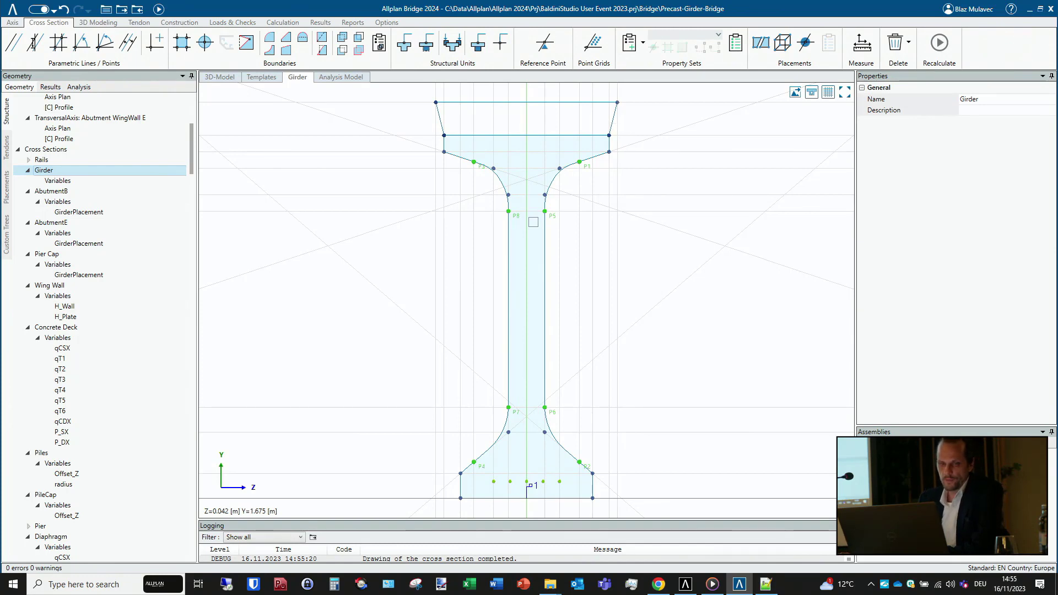
- Open the Concrete Deck cross section from the model structure and examine its geometry at the centre and over its full width
{"action": "scroll", "coordinate": [55, 438], "scroll_direction": "down", "scroll_amount": 3}
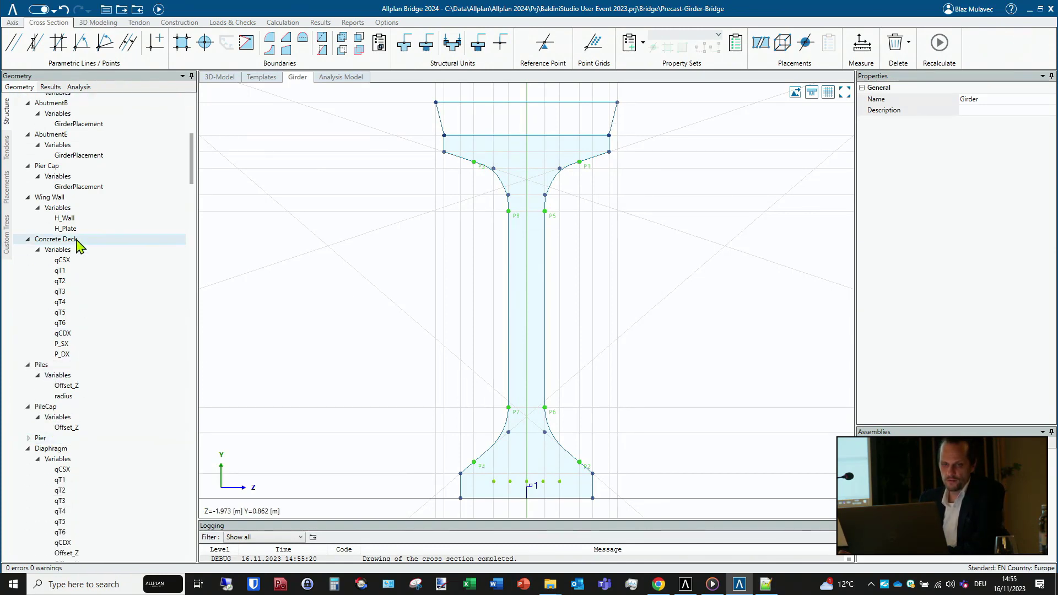
{"action": "left_click", "coordinate": [77, 241]}
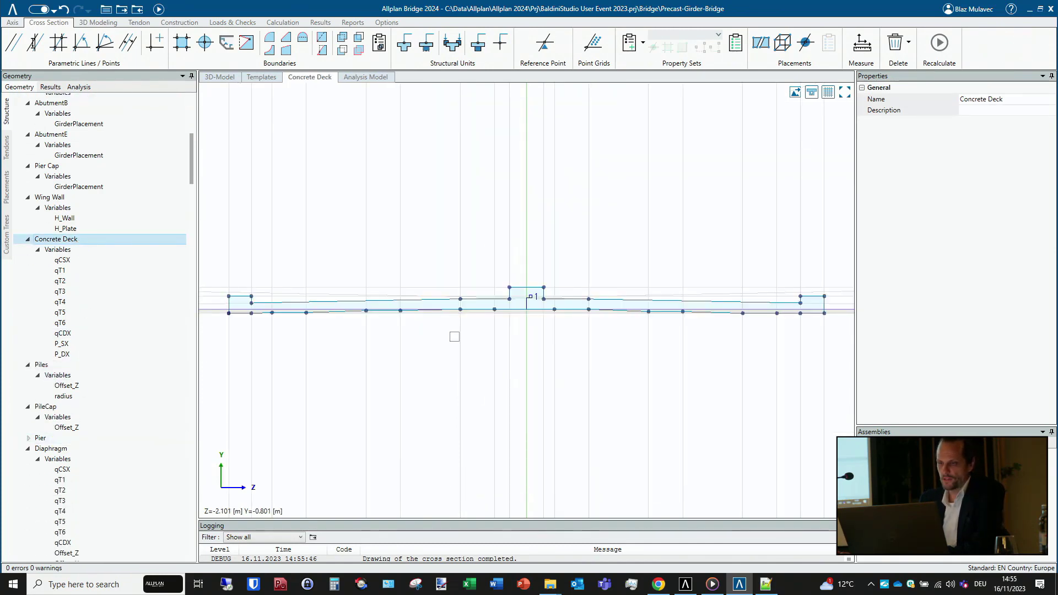
{"action": "scroll", "coordinate": [557, 297], "scroll_direction": "up", "scroll_amount": 4}
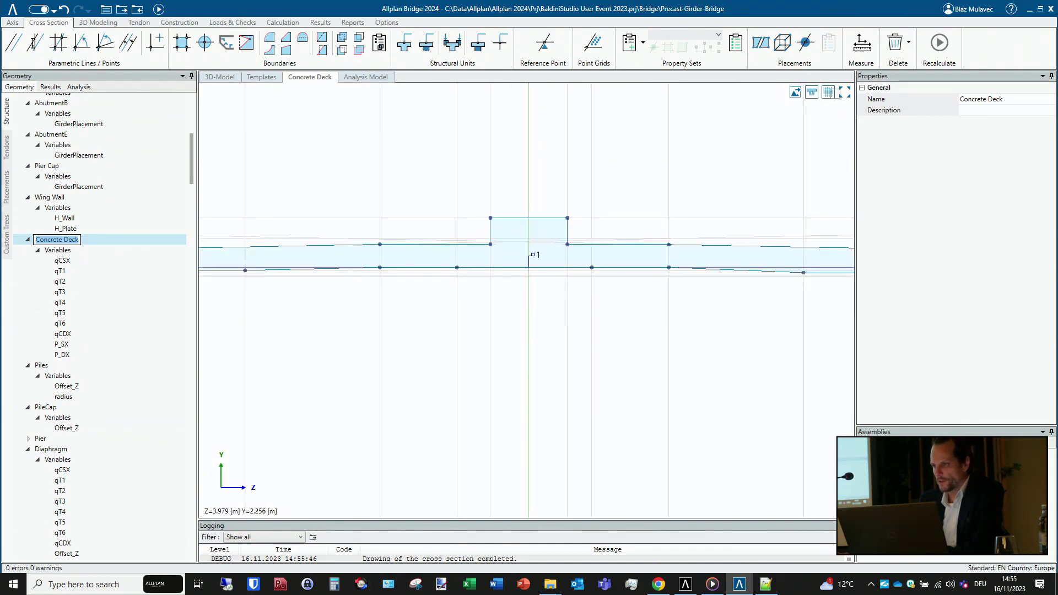
{"action": "scroll", "coordinate": [638, 298], "scroll_direction": "down", "scroll_amount": 4}
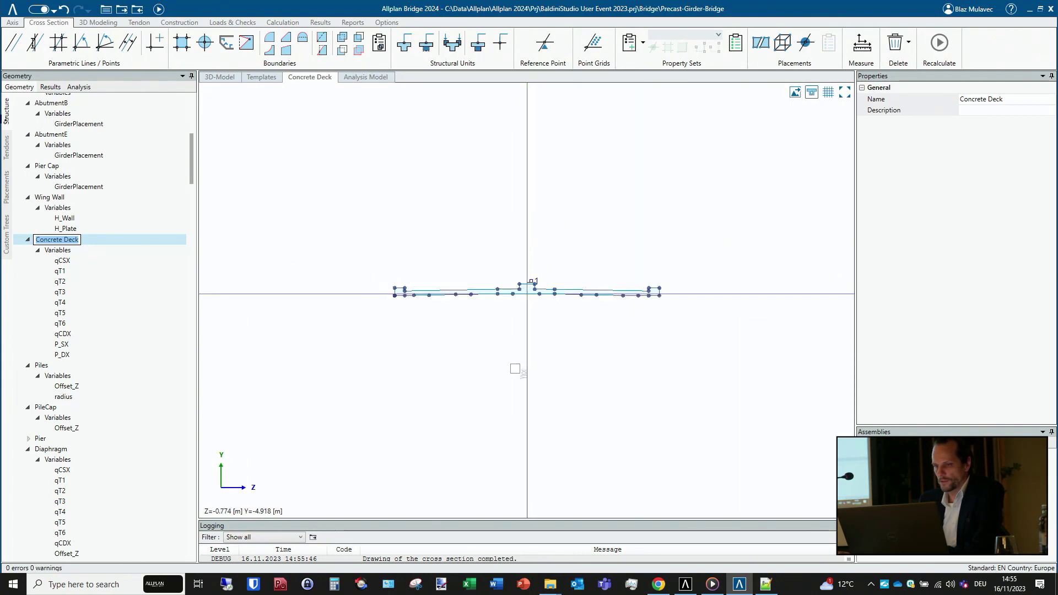
{"action": "scroll", "coordinate": [495, 367], "scroll_direction": "up", "scroll_amount": 3}
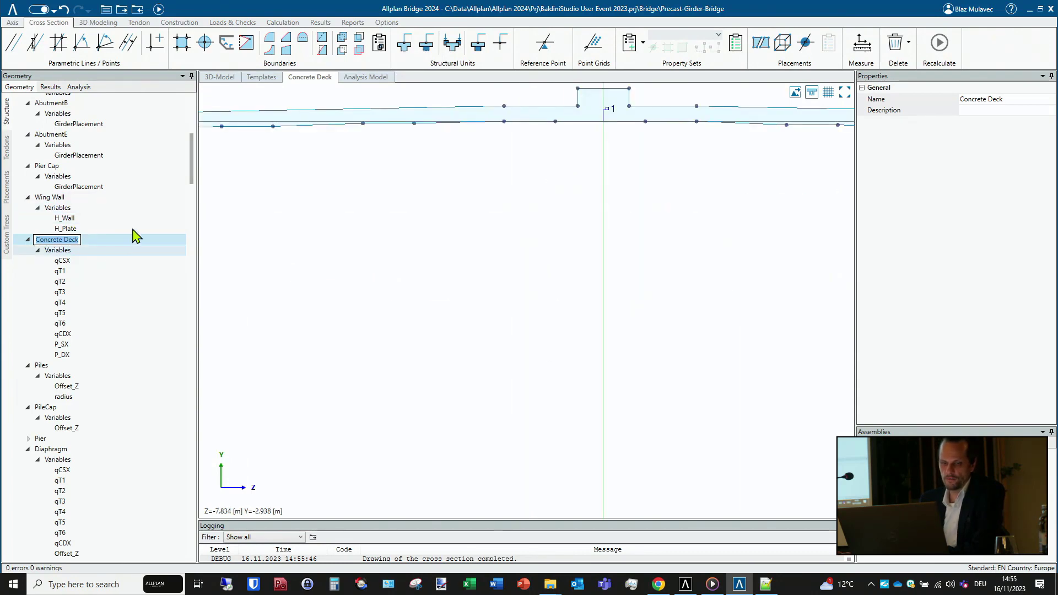
- Return to the 3D model and view the bridge side-on from Abutment B to the first pier
{"action": "left_click", "coordinate": [221, 77]}
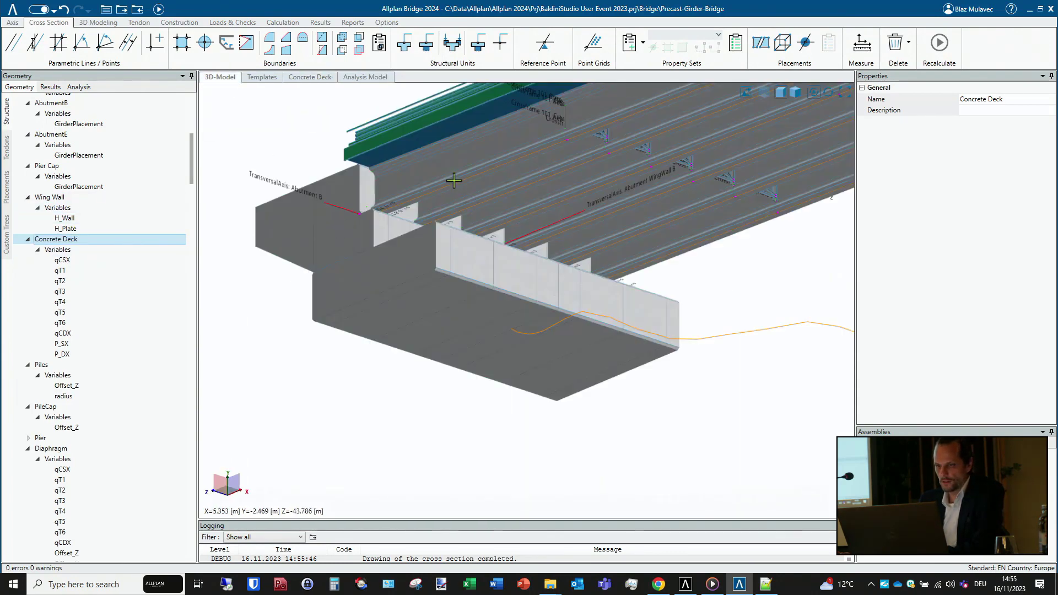
{"action": "scroll", "coordinate": [568, 212], "scroll_direction": "up", "scroll_amount": 4}
{"action": "scroll", "coordinate": [548, 196], "scroll_direction": "down", "scroll_amount": 4}
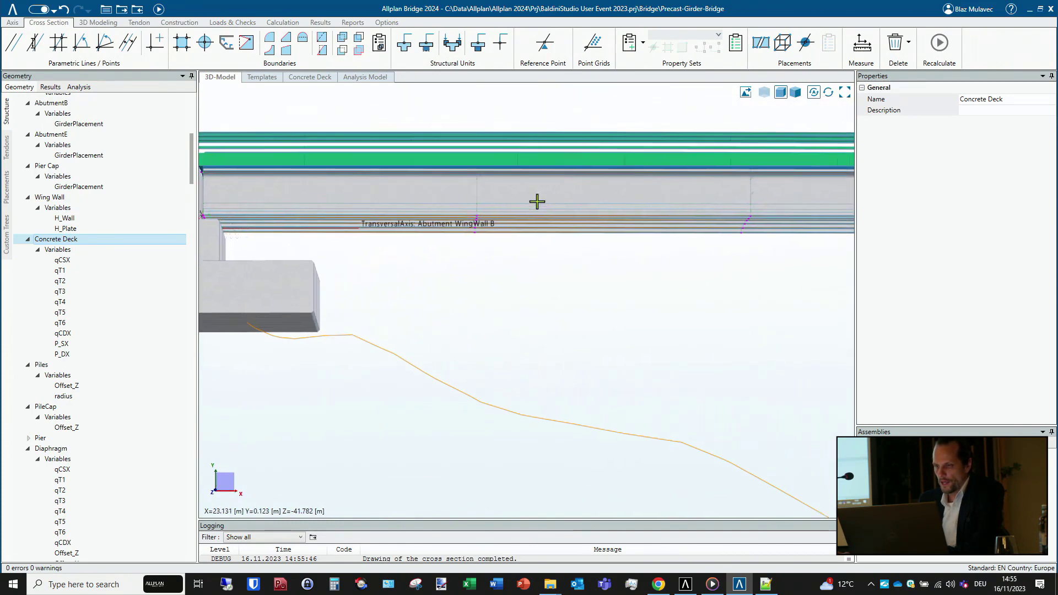
{"action": "scroll", "coordinate": [446, 239], "scroll_direction": "down", "scroll_amount": 3}
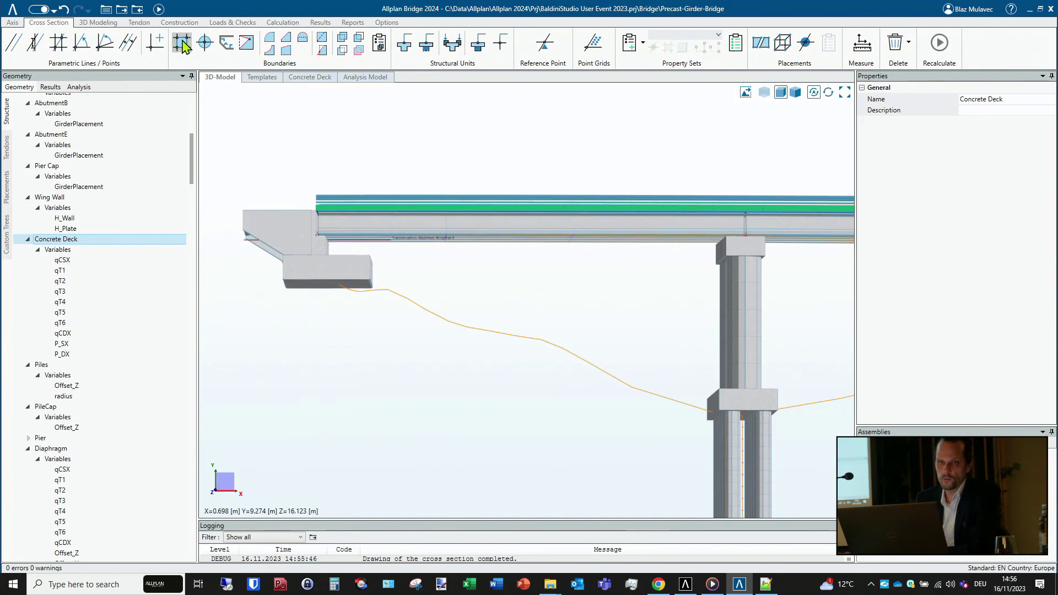
- Show the 3D modelling tools and inspect the girder joint and deck edge around Pier Cap 01
{"action": "left_click", "coordinate": [109, 24]}
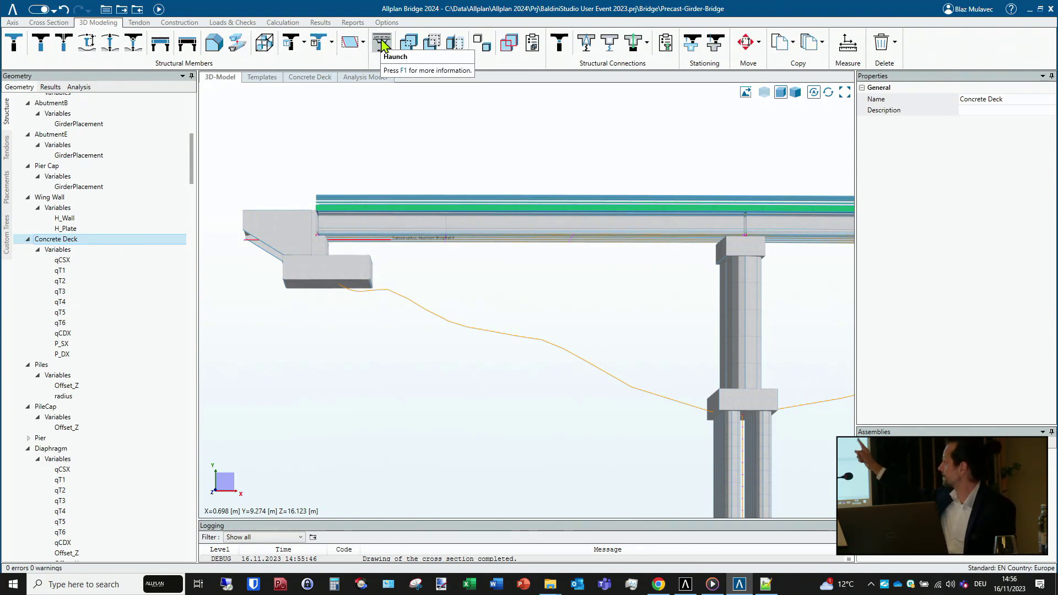
{"action": "scroll", "coordinate": [630, 215], "scroll_direction": "up", "scroll_amount": 5}
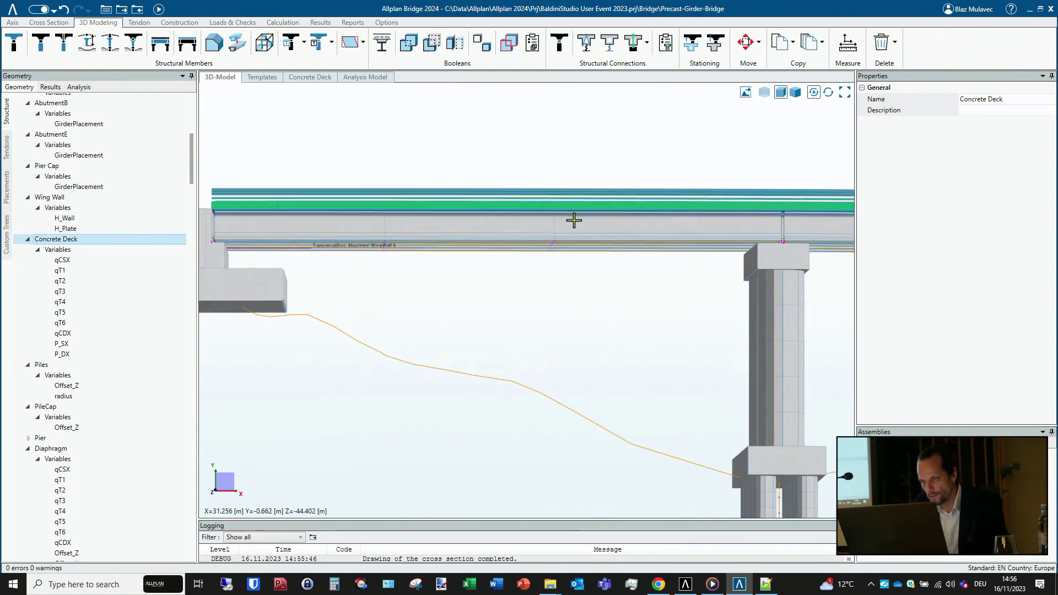
{"action": "mouse_move", "coordinate": [531, 214]}
{"action": "middle_mouse_down", "text": "shift"}
{"action": "mouse_move", "coordinate": [524, 206]}
{"action": "mouse_move", "coordinate": [560, 204]}
{"action": "mouse_move", "coordinate": [737, 219]}
{"action": "middle_mouse_up", "text": "shift"}
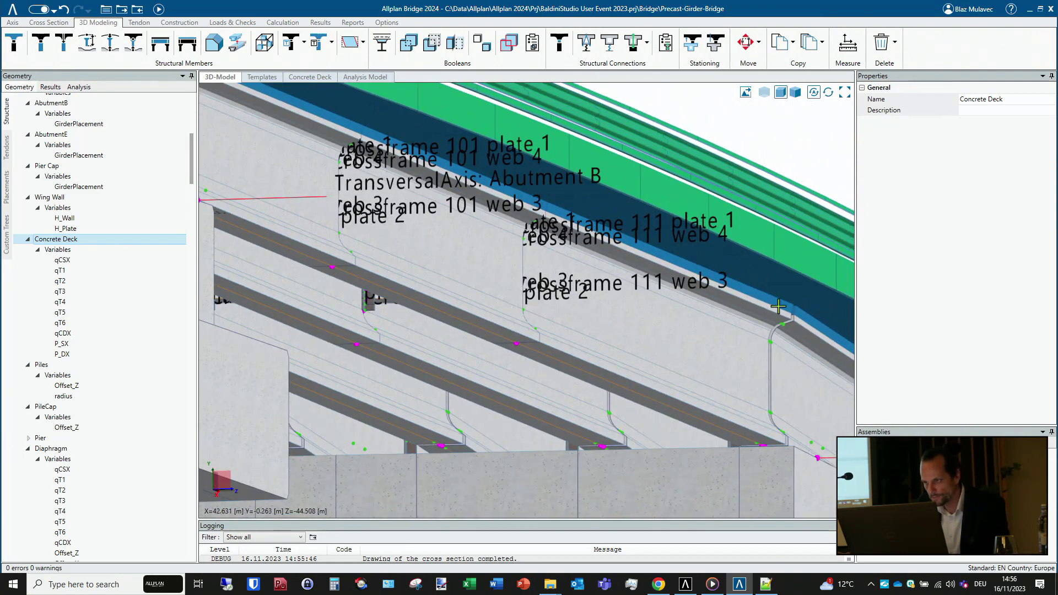
{"action": "middle_click_drag", "start_coordinate": [744, 324], "coordinate": [370, 265]}
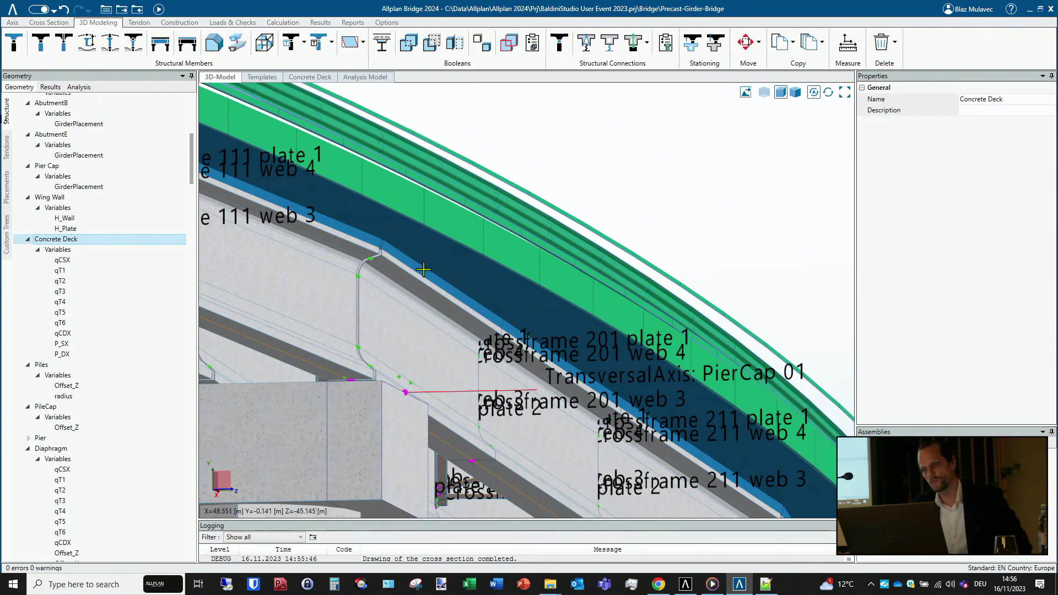
{"action": "middle_click_drag", "start_coordinate": [411, 291], "coordinate": [392, 298], "text": "shift"}
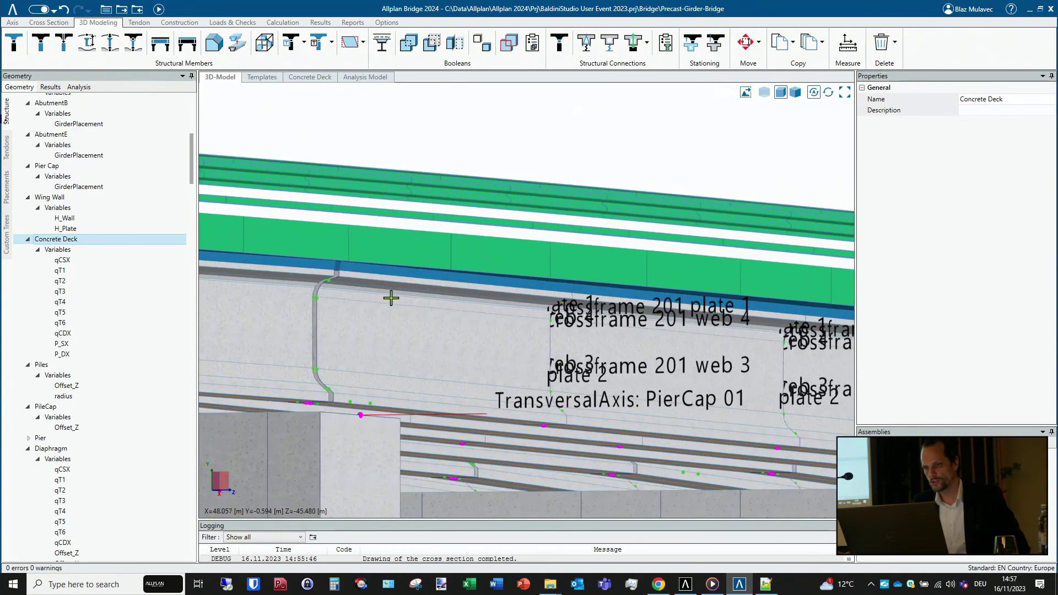
{"action": "middle_click_drag", "start_coordinate": [658, 359], "coordinate": [286, 329]}
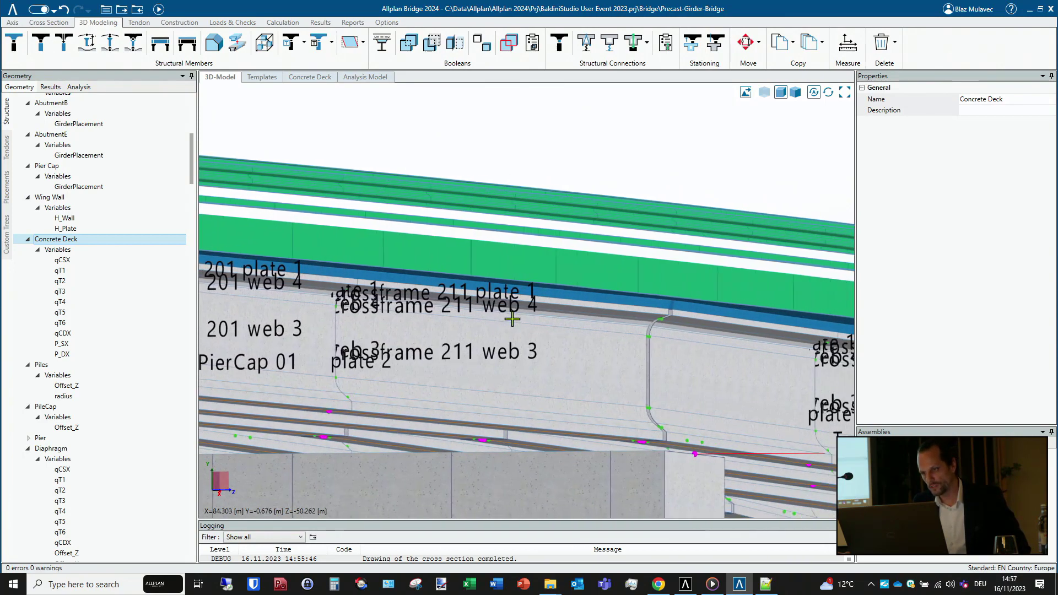
- Follow the girders along the remaining spans past Pier Cap 03 and inspect them up to Abutment E
{"action": "middle_click_drag", "start_coordinate": [546, 308], "coordinate": [324, 296]}
{"action": "middle_click_drag", "start_coordinate": [632, 316], "coordinate": [409, 256]}
{"action": "middle_click_drag", "start_coordinate": [685, 306], "coordinate": [342, 256]}
{"action": "mouse_move", "coordinate": [546, 336]}
{"action": "middle_mouse_down"}
{"action": "mouse_move", "coordinate": [498, 353]}
{"action": "mouse_move", "coordinate": [574, 350]}
{"action": "mouse_move", "coordinate": [309, 250]}
{"action": "mouse_move", "coordinate": [528, 328]}
{"action": "middle_mouse_up"}
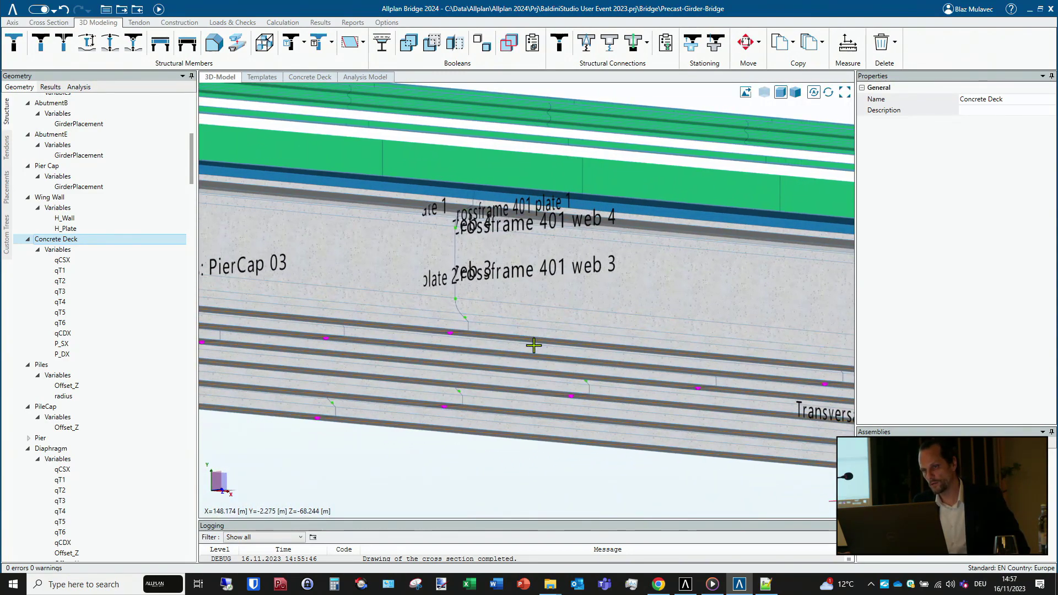
{"action": "scroll", "coordinate": [533, 346], "scroll_direction": "down", "scroll_amount": 4}
{"action": "middle_click_drag", "start_coordinate": [431, 342], "coordinate": [465, 337]}
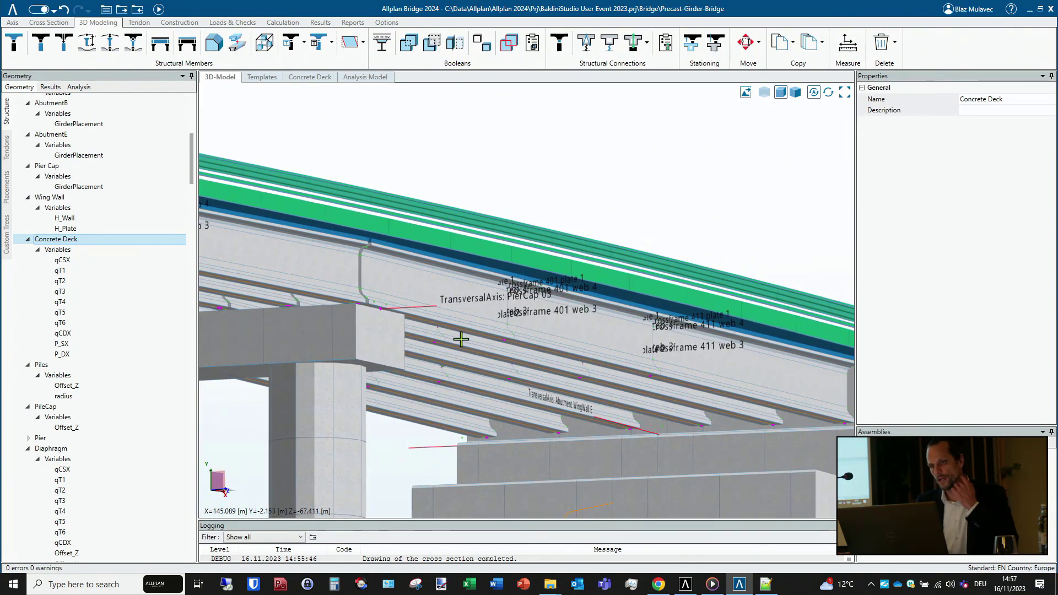
{"action": "scroll", "coordinate": [461, 339], "scroll_direction": "down", "scroll_amount": 4}
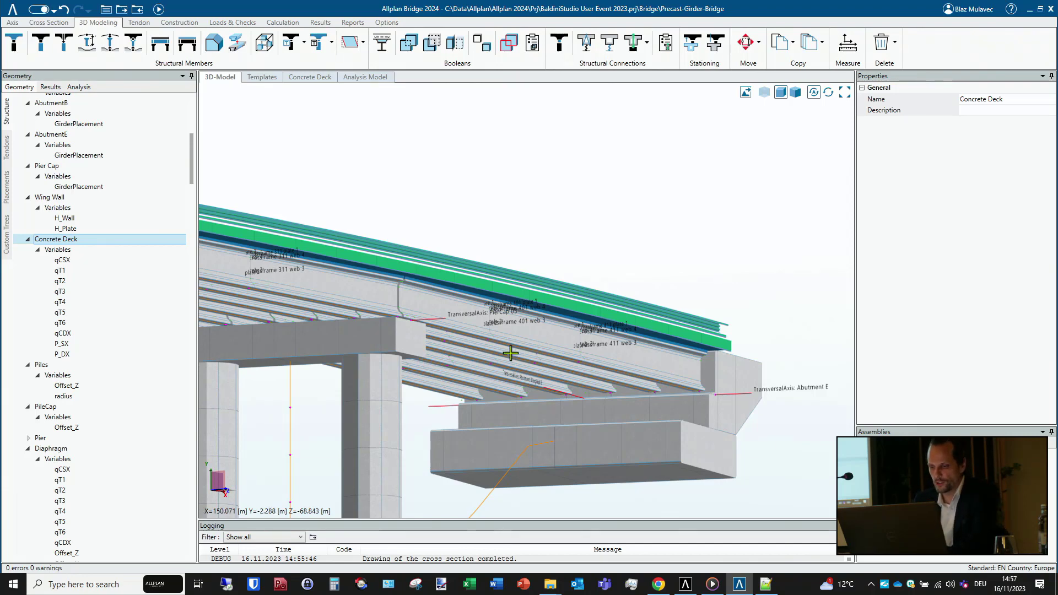
- View the bridge side-on at Pier Cap 03 and examine the gap between the adjoining girders
{"action": "mouse_move", "coordinate": [706, 583]}
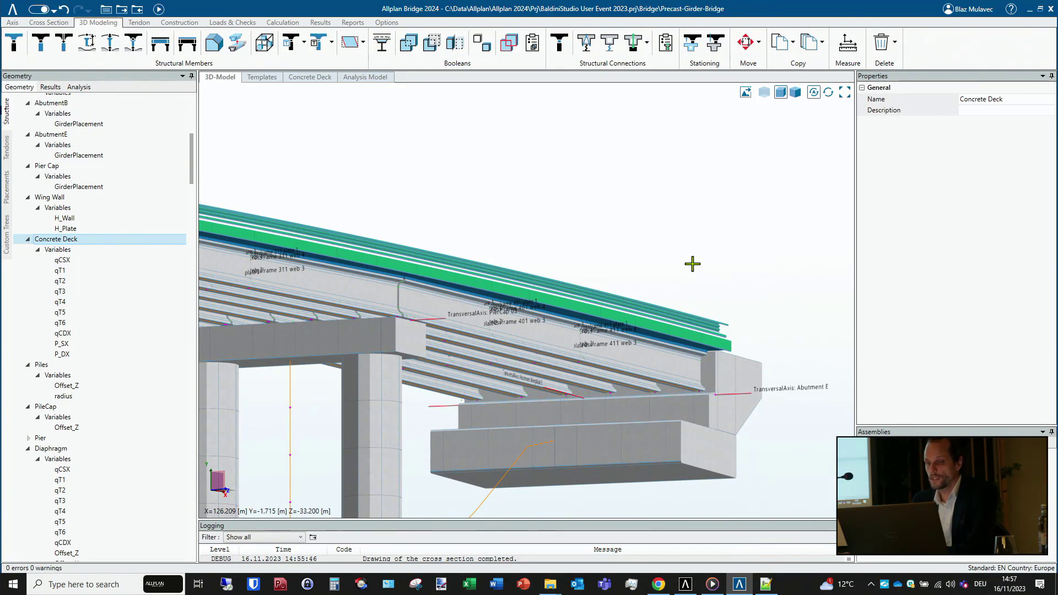
{"action": "middle_click_drag", "start_coordinate": [653, 281], "coordinate": [510, 250]}
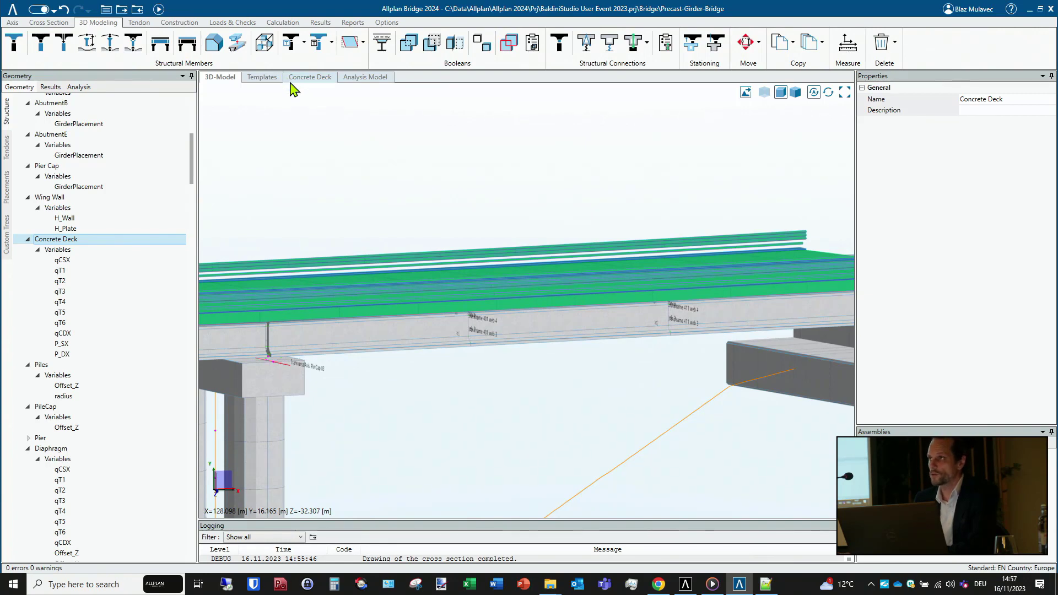
{"action": "scroll", "coordinate": [348, 309], "scroll_direction": "down", "scroll_amount": 2}
{"action": "middle_click_drag", "start_coordinate": [351, 324], "coordinate": [393, 306]}
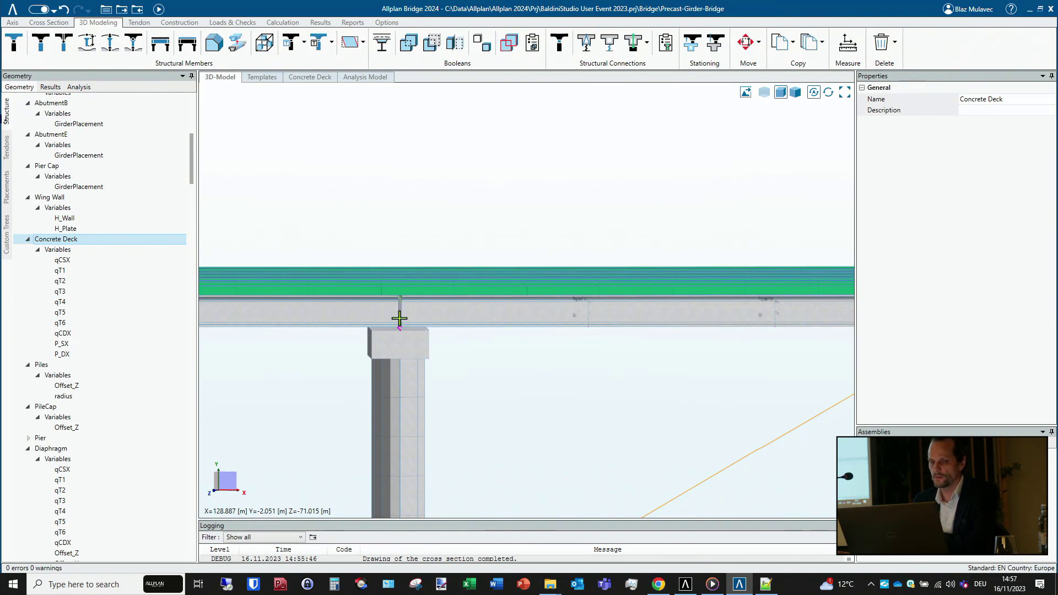
{"action": "scroll", "coordinate": [399, 319], "scroll_direction": "up", "scroll_amount": 1}
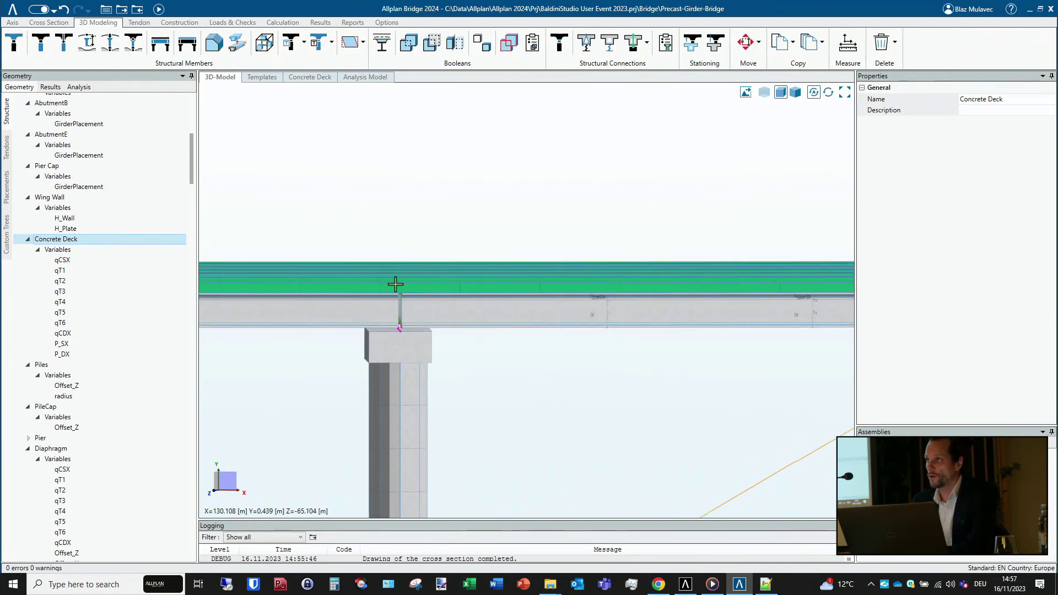
{"action": "scroll", "coordinate": [398, 324], "scroll_direction": "up", "scroll_amount": 1}
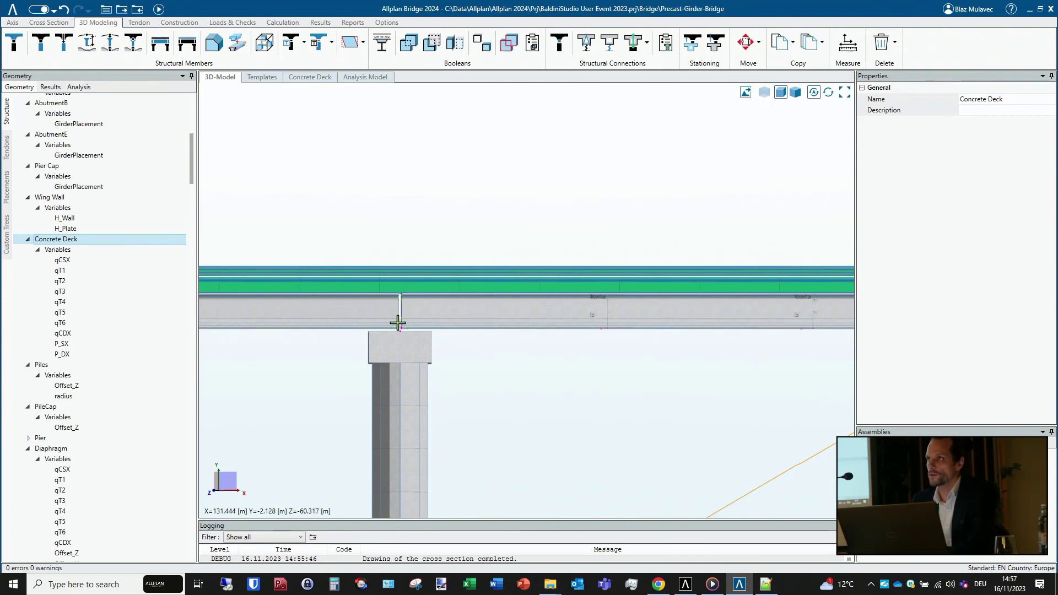
{"action": "scroll", "coordinate": [403, 324], "scroll_direction": "up", "scroll_amount": 2}
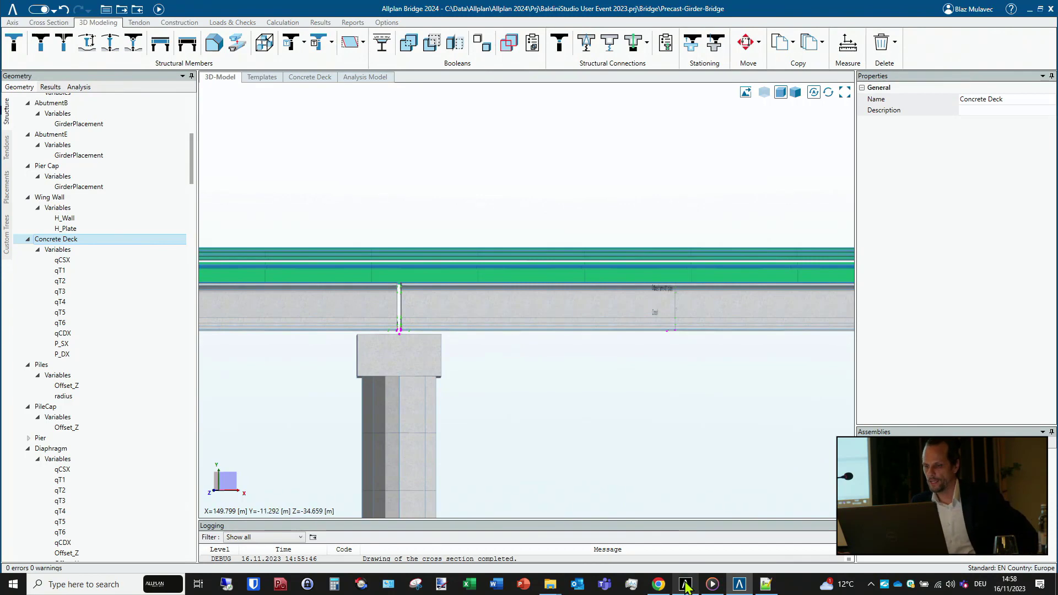
- Switch to Chrome and play the YouTube video "Workflow Allplan Bridge and Twinmotion" in full screen
{"action": "mouse_move", "coordinate": [686, 588]}
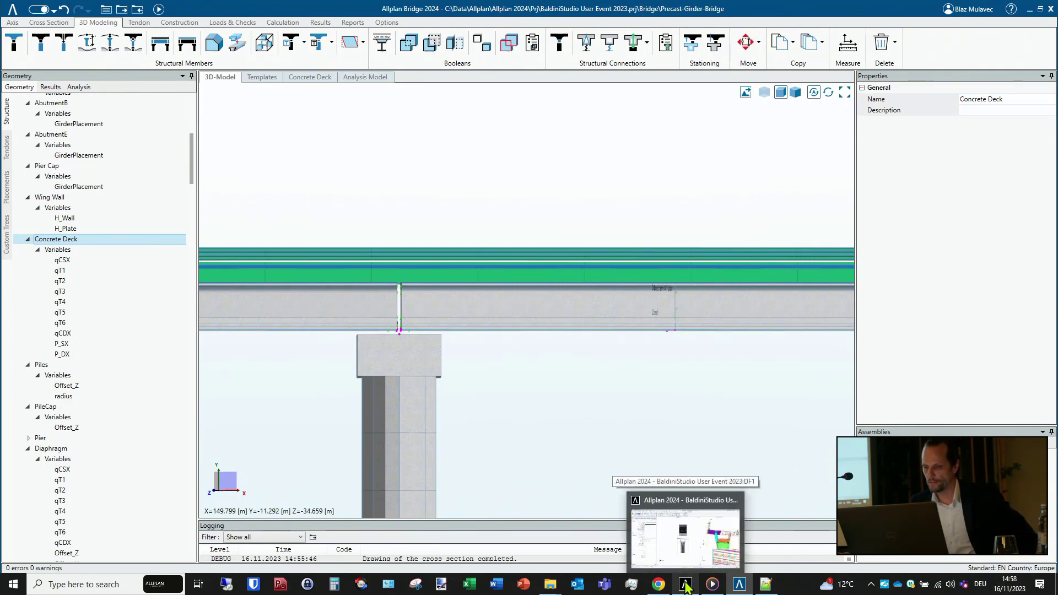
{"action": "left_click", "coordinate": [714, 586]}
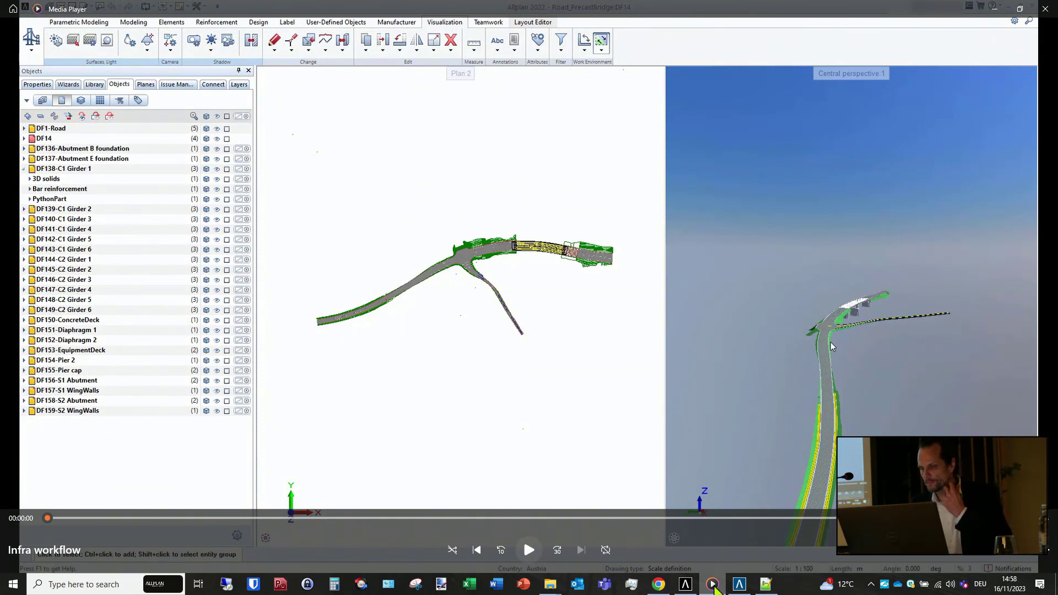
{"action": "left_click", "coordinate": [660, 586]}
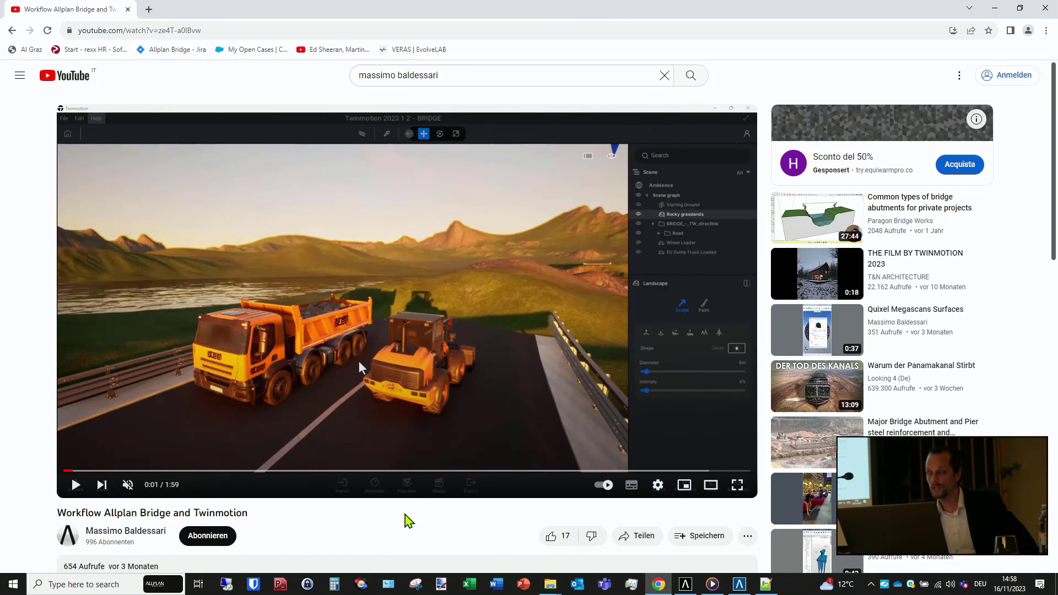
{"action": "left_click", "coordinate": [77, 487]}
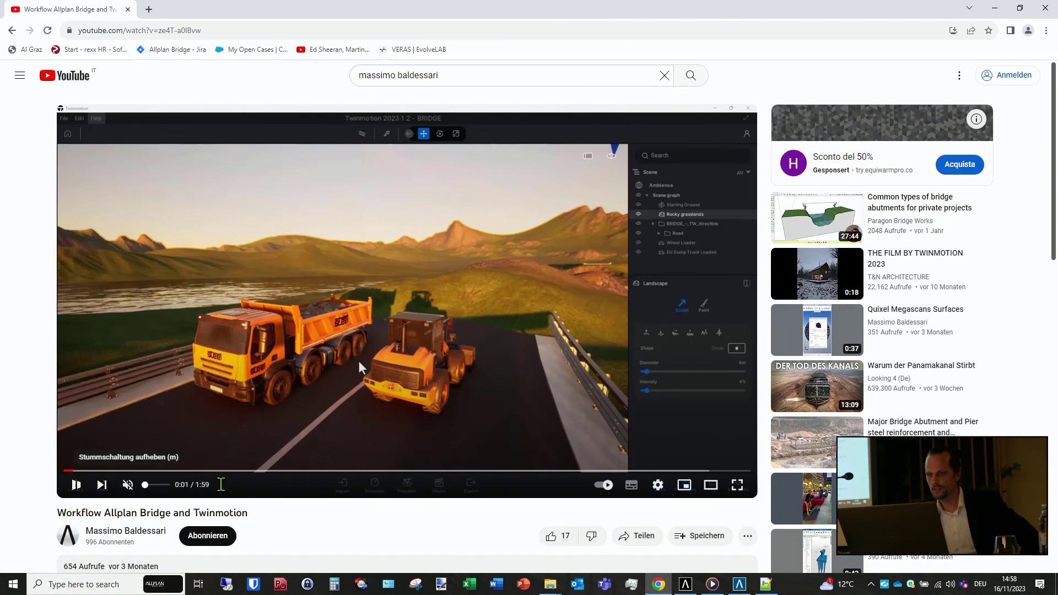
{"action": "left_click", "coordinate": [738, 485]}
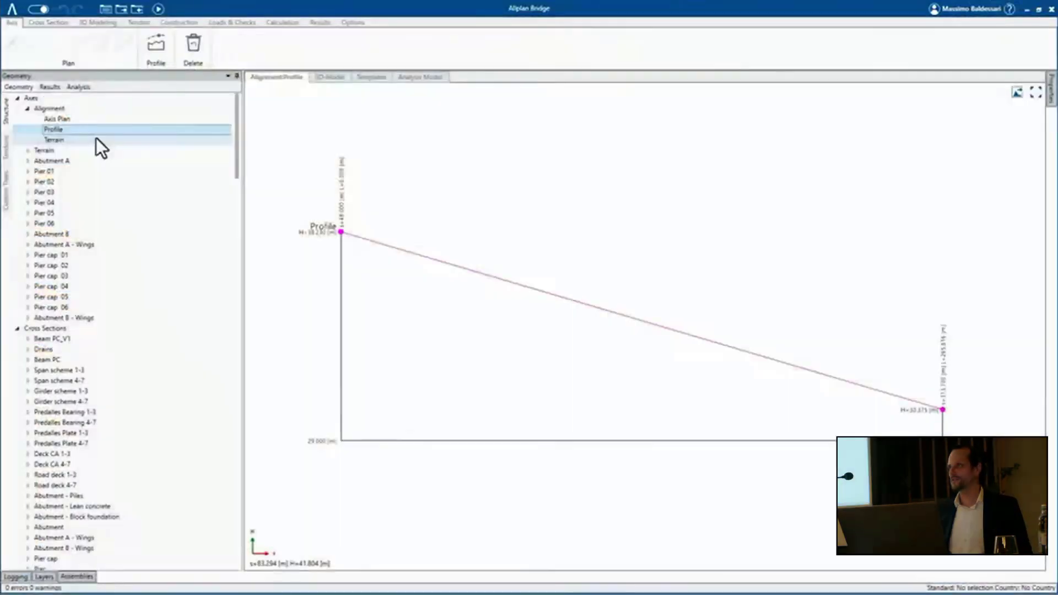
- View the alignment's Terrain profile and the Beam PC cross section, ending on the 3D model
{"action": "left_click", "coordinate": [96, 140]}
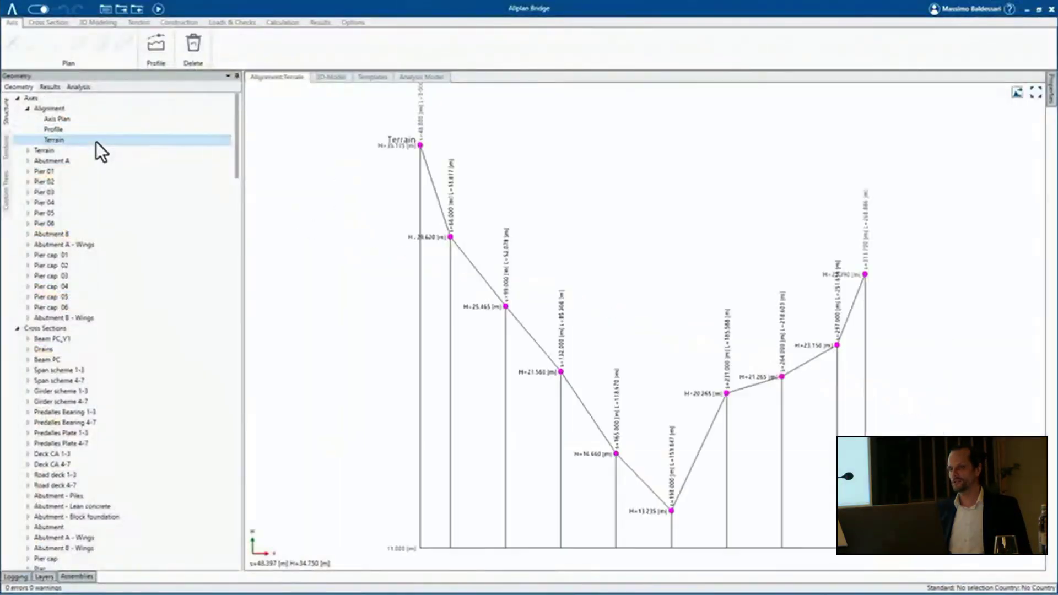
{"action": "left_click", "coordinate": [82, 359]}
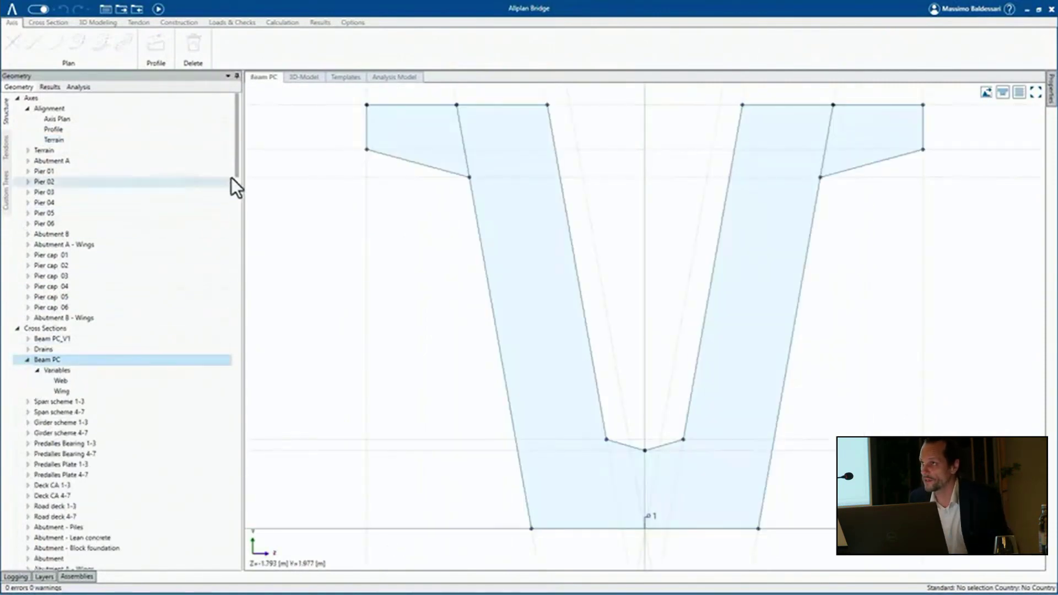
{"action": "left_click", "coordinate": [304, 77]}
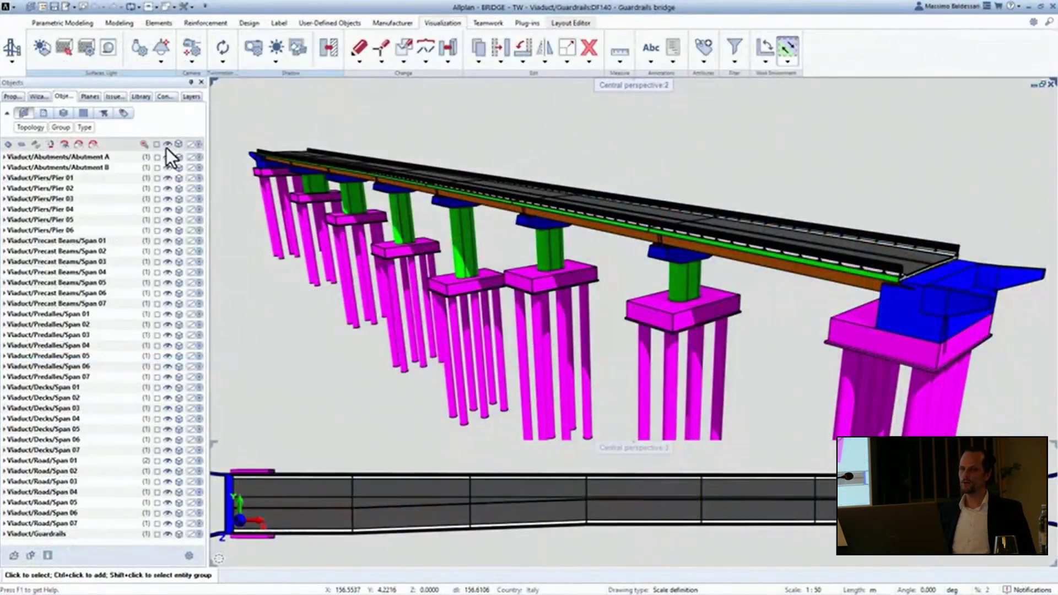
- Leave only Abutment A and Abutment B visible in Allplan and import them into Twinmotion through the direct link
{"action": "left_click", "coordinate": [168, 146]}
{"action": "left_click", "coordinate": [167, 164]}
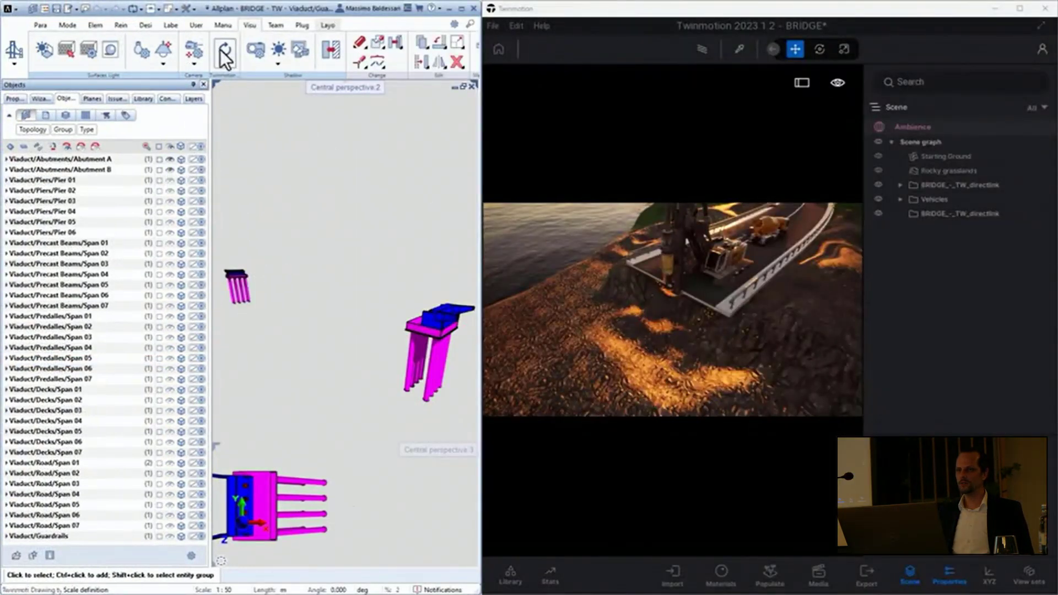
{"action": "left_click", "coordinate": [673, 572]}
{"action": "left_click", "coordinate": [516, 470]}
{"action": "left_click", "coordinate": [580, 440]}
{"action": "left_click", "coordinate": [670, 564]}
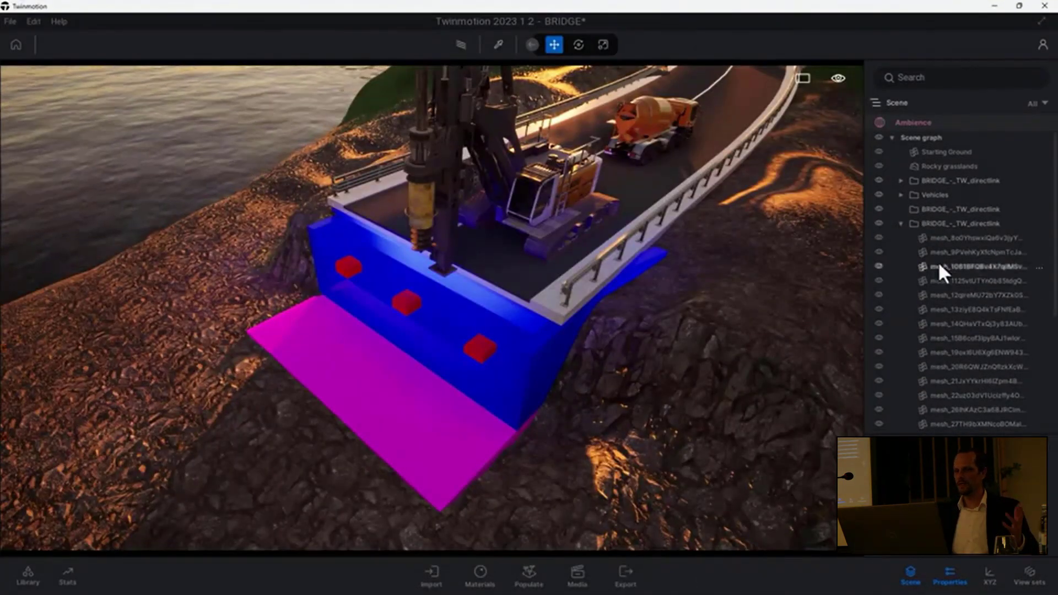
- Group all meshes of the newly imported BRIDGE direct link in a folder named Abutments
{"action": "scroll", "coordinate": [945, 250], "scroll_direction": "down", "scroll_amount": 2}
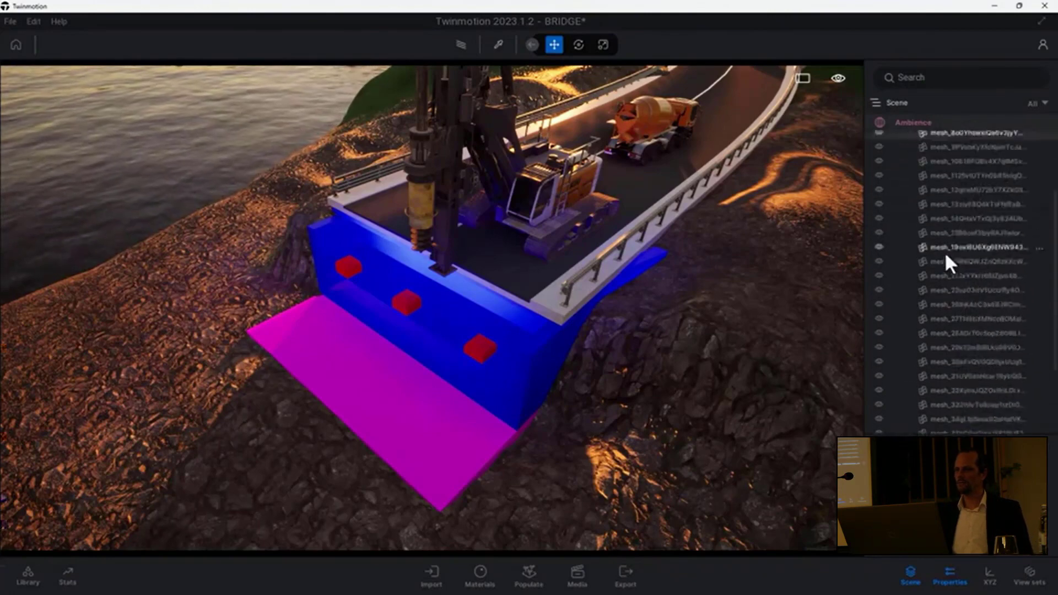
{"action": "left_click", "coordinate": [957, 430], "text": "shift"}
{"action": "right_click", "coordinate": [958, 430]}
{"action": "left_click", "coordinate": [996, 86]}
{"action": "type", "text": "Abutments"}
{"action": "key", "text": "Return"}
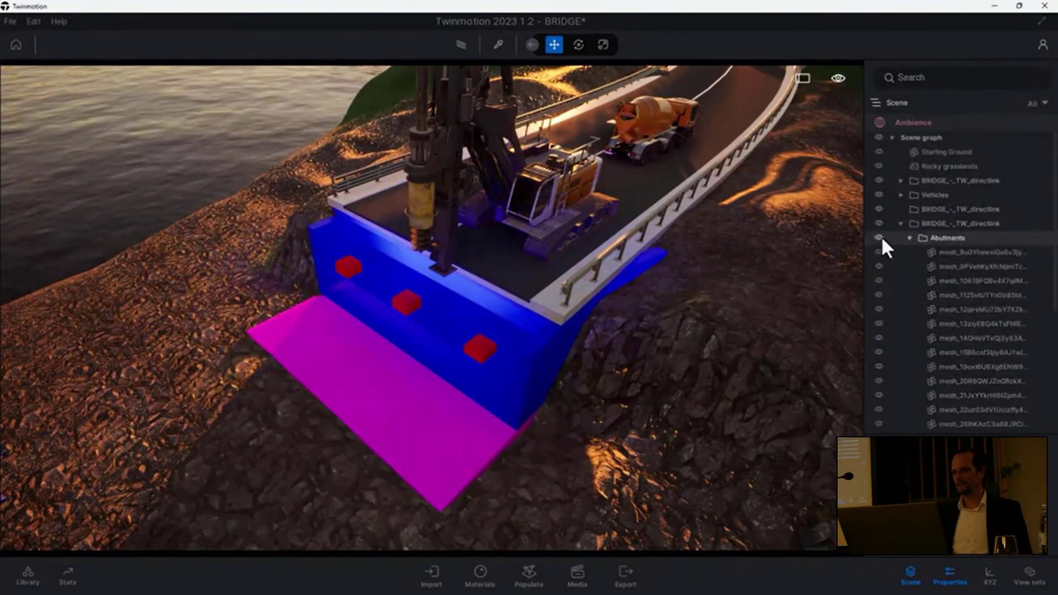
- Apply library concrete materials to the abutment's footing and wall, recolour its red bearing blocks dark, and toggle Rocky grasslands off and on
{"action": "left_click", "coordinate": [30, 565]}
{"action": "left_click", "coordinate": [52, 144]}
{"action": "left_click", "coordinate": [50, 162]}
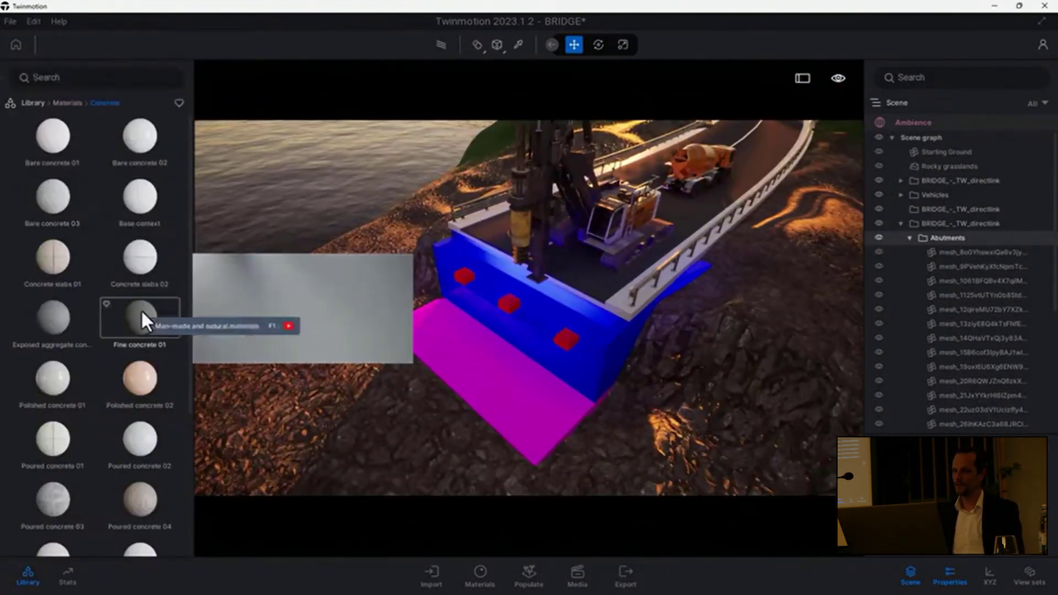
{"action": "left_click_drag", "start_coordinate": [66, 342], "coordinate": [449, 356]}
{"action": "left_click_drag", "start_coordinate": [53, 136], "coordinate": [469, 302]}
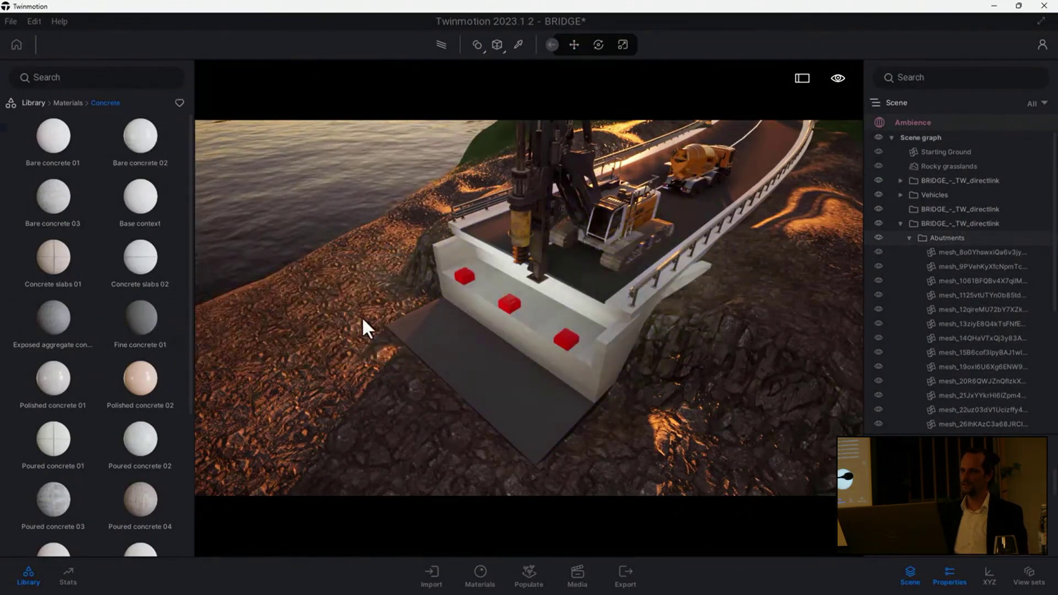
{"action": "left_click", "coordinate": [465, 280]}
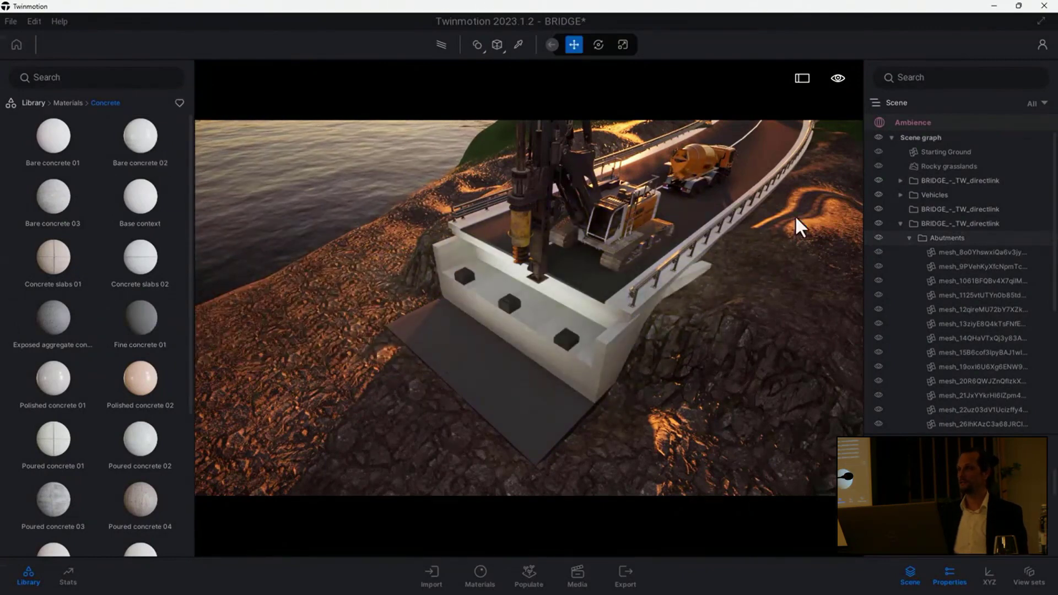
{"action": "left_click", "coordinate": [879, 166]}
{"action": "left_click", "coordinate": [879, 166]}
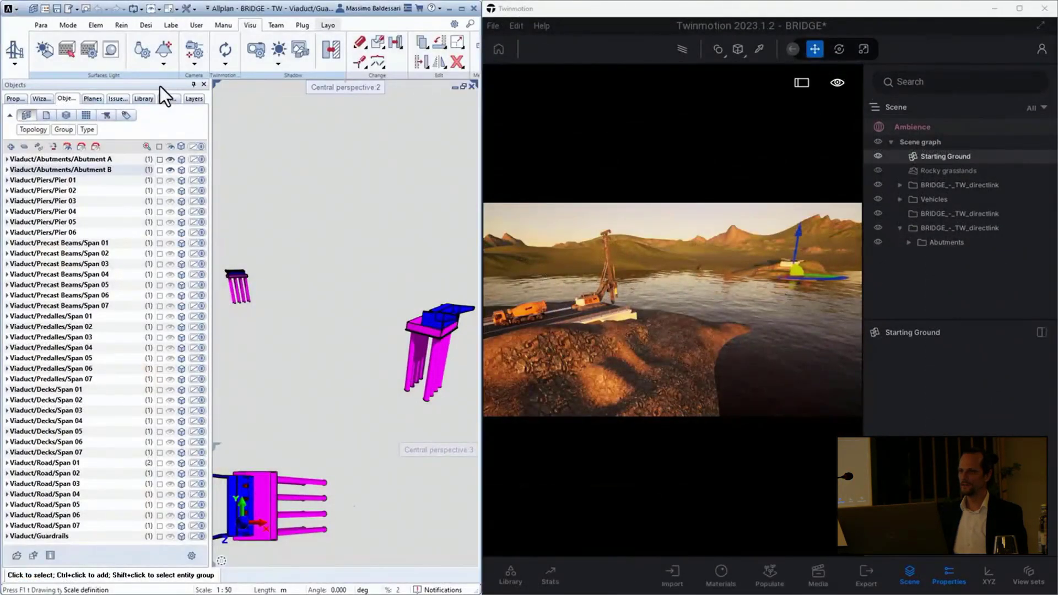
- Switch to Allplan, make Pier 01 to Pier 06 visible and sync them to Twinmotion through the direct link
{"action": "left_click", "coordinate": [113, 170]}
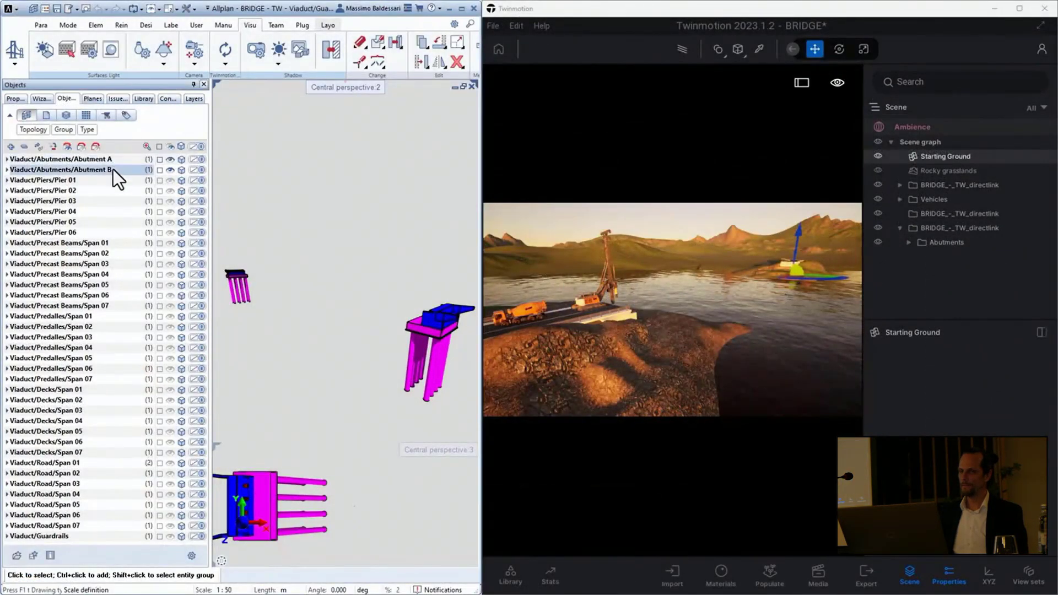
{"action": "left_click", "coordinate": [112, 180]}
{"action": "left_click", "coordinate": [83, 232], "text": "shift"}
{"action": "left_click", "coordinate": [169, 184]}
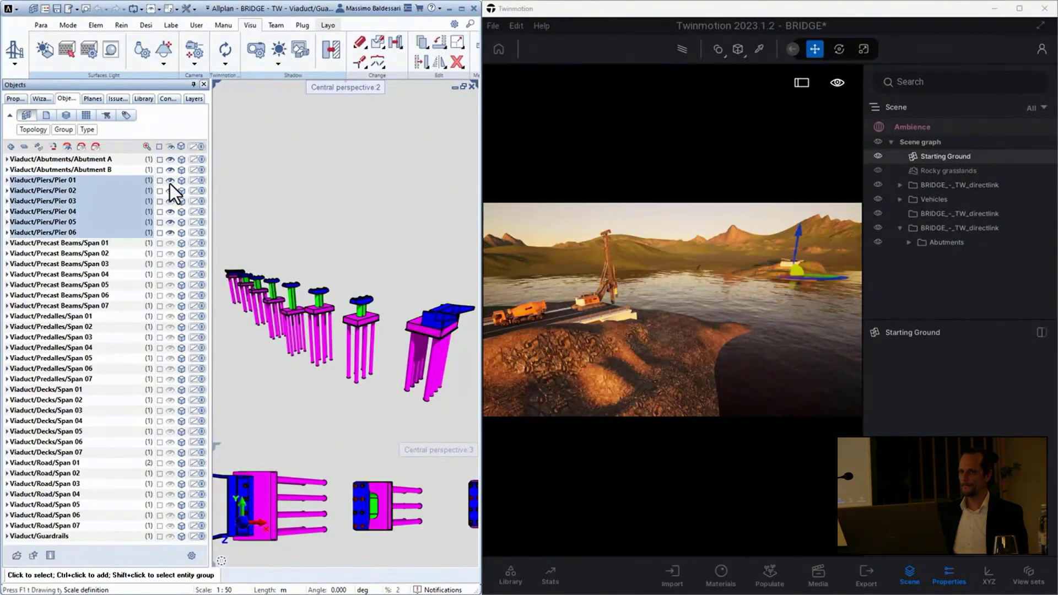
{"action": "left_click", "coordinate": [228, 50]}
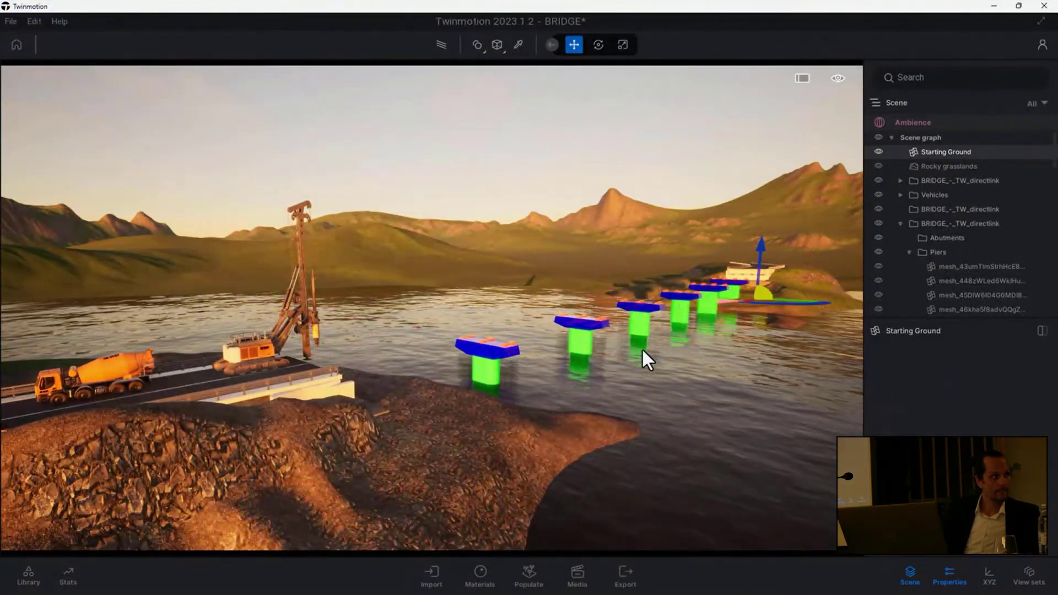
- Apply Bare concrete 02 to the pier columns and Fine concrete 01 to the pier caps and bearing blocks in Twinmotion
{"action": "scroll", "coordinate": [660, 313], "scroll_direction": "up", "scroll_amount": 5}
{"action": "left_click", "coordinate": [29, 576]}
{"action": "left_click_drag", "start_coordinate": [140, 136], "coordinate": [630, 422]}
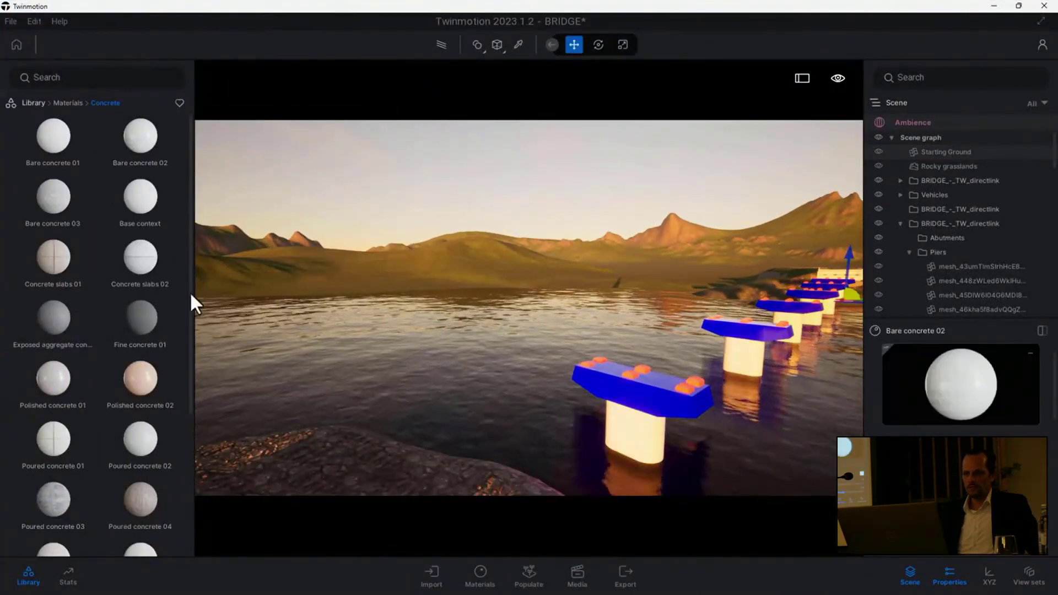
{"action": "left_click_drag", "start_coordinate": [140, 318], "coordinate": [634, 383]}
{"action": "left_click_drag", "start_coordinate": [140, 318], "coordinate": [614, 386]}
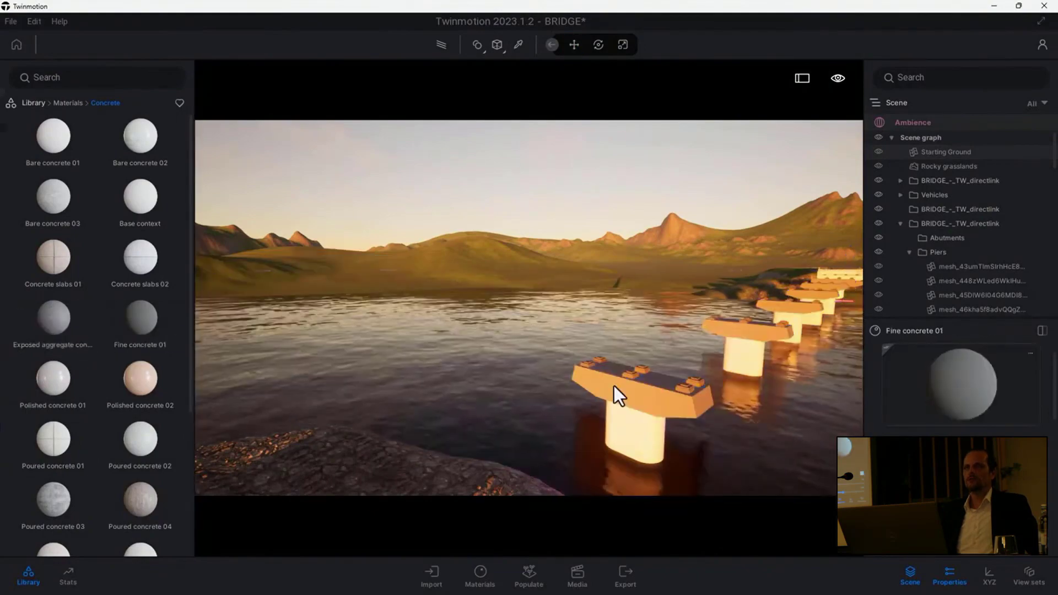
{"action": "left_click", "coordinate": [614, 386]}
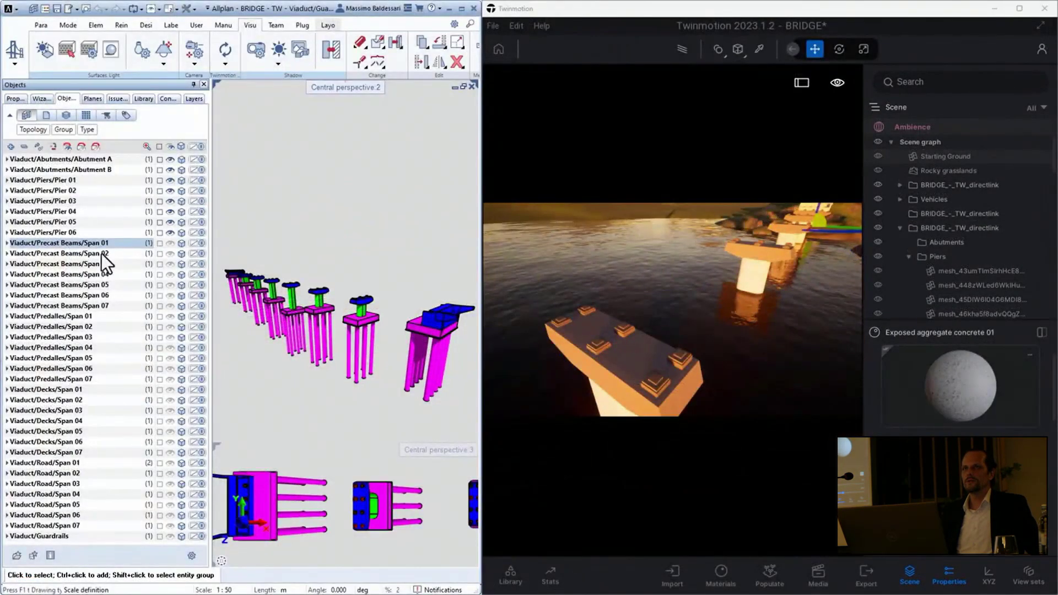
- Make Precast Beams Span 01 to Span 07 visible in Allplan and sync them to Twinmotion
{"action": "left_click", "coordinate": [103, 307], "text": "shift"}
{"action": "left_click", "coordinate": [170, 246]}
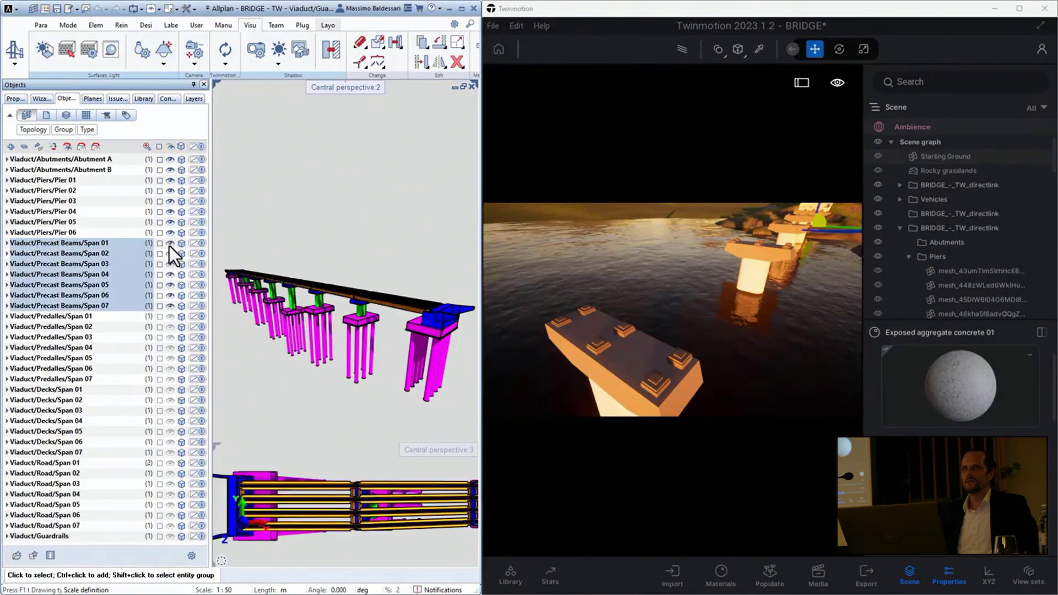
{"action": "left_click", "coordinate": [225, 54]}
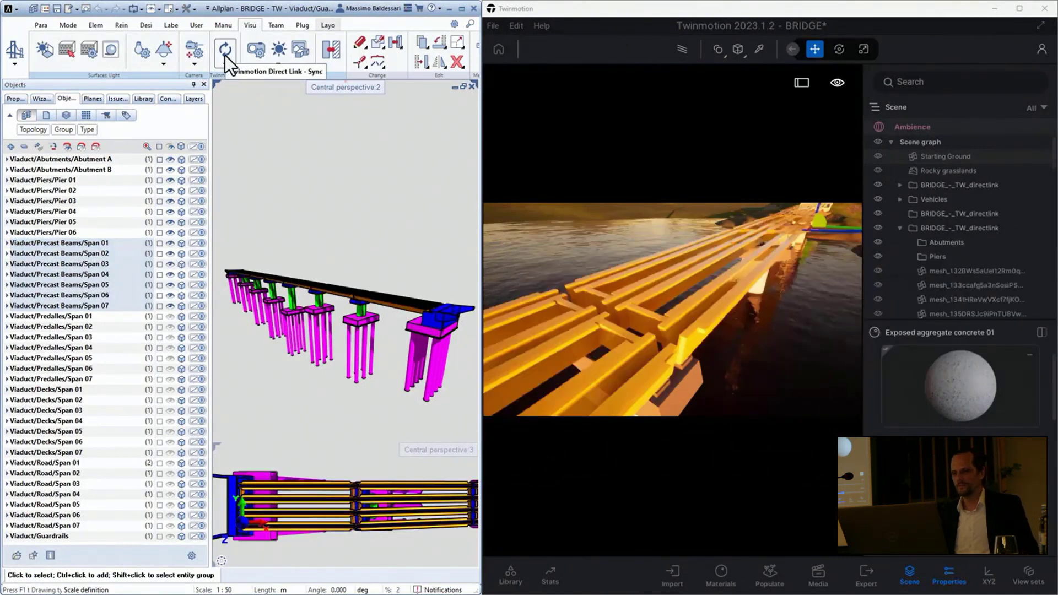
- Make Predalles Span 01 to Span 07 visible, sync them to Twinmotion and apply Bare concrete 02 to them
{"action": "left_click", "coordinate": [83, 317]}
{"action": "left_click", "coordinate": [83, 380], "text": "shift"}
{"action": "left_click", "coordinate": [170, 317]}
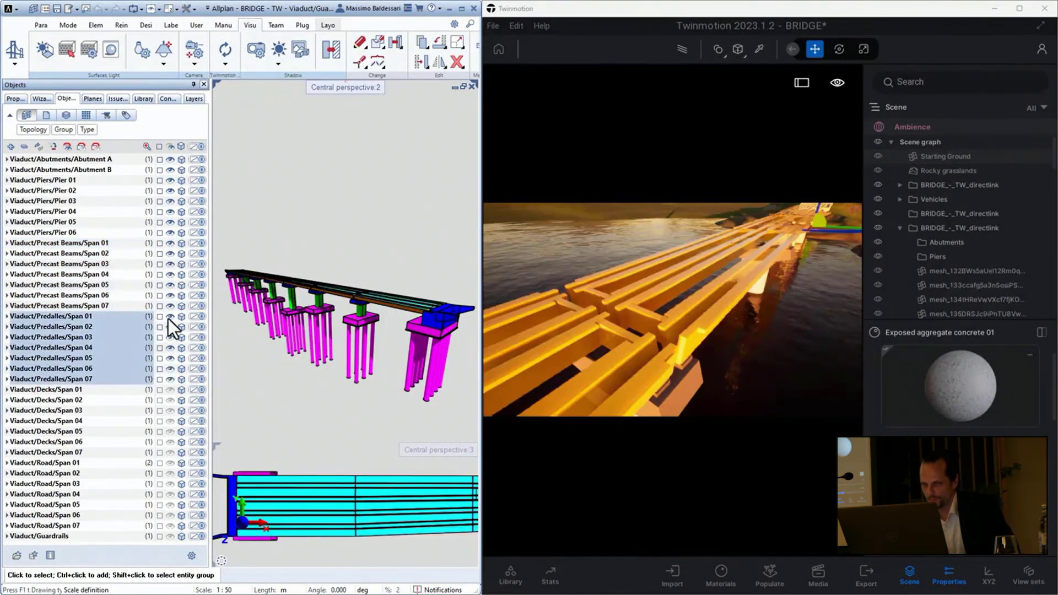
{"action": "left_click", "coordinate": [227, 51]}
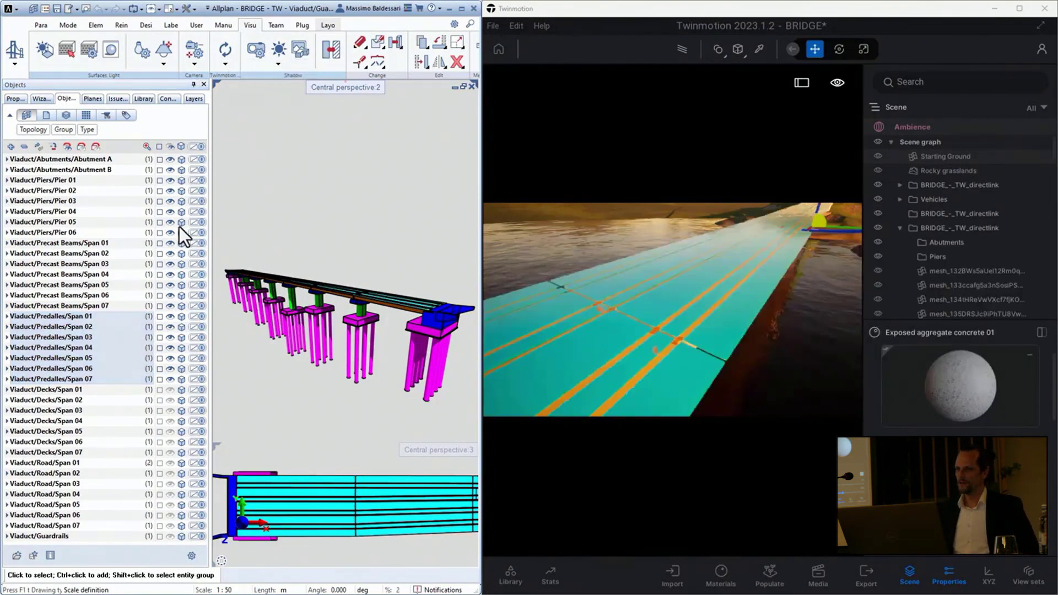
{"action": "left_click", "coordinate": [511, 575]}
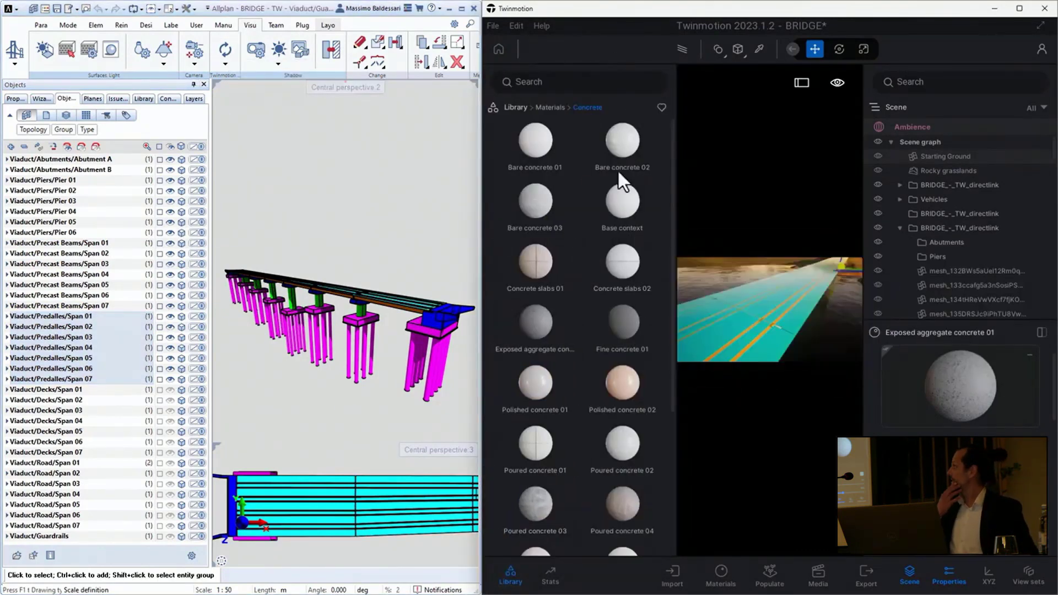
{"action": "left_click", "coordinate": [739, 321]}
{"action": "left_click", "coordinate": [511, 575]}
- Make Decks Span 01 to Span 07 visible in Allplan and sync them to Twinmotion
{"action": "left_click", "coordinate": [81, 390]}
{"action": "left_click", "coordinate": [83, 452], "text": "shift"}
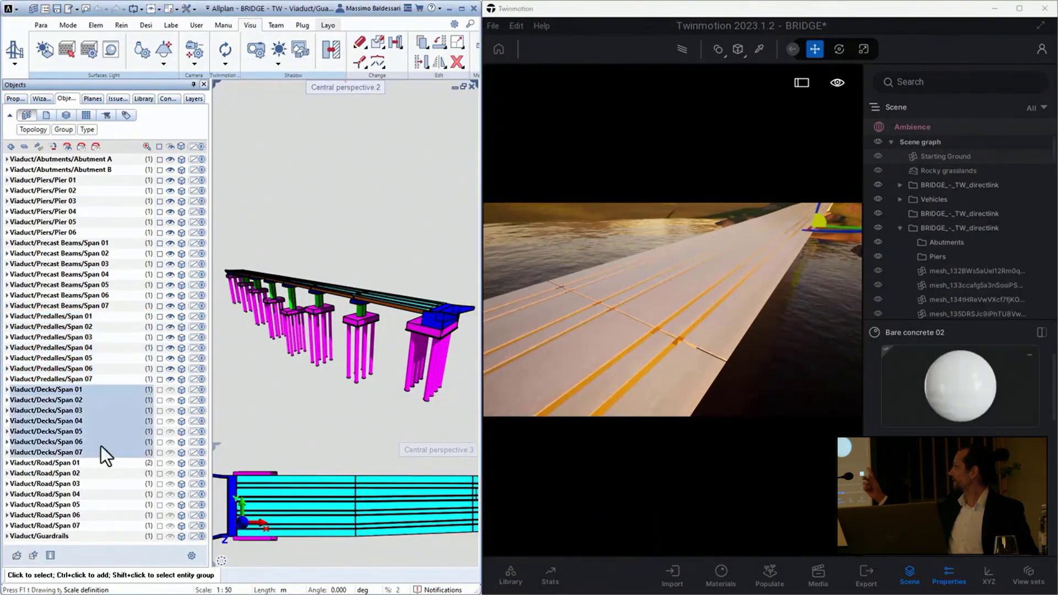
{"action": "left_click", "coordinate": [170, 395]}
{"action": "left_click", "coordinate": [229, 48]}
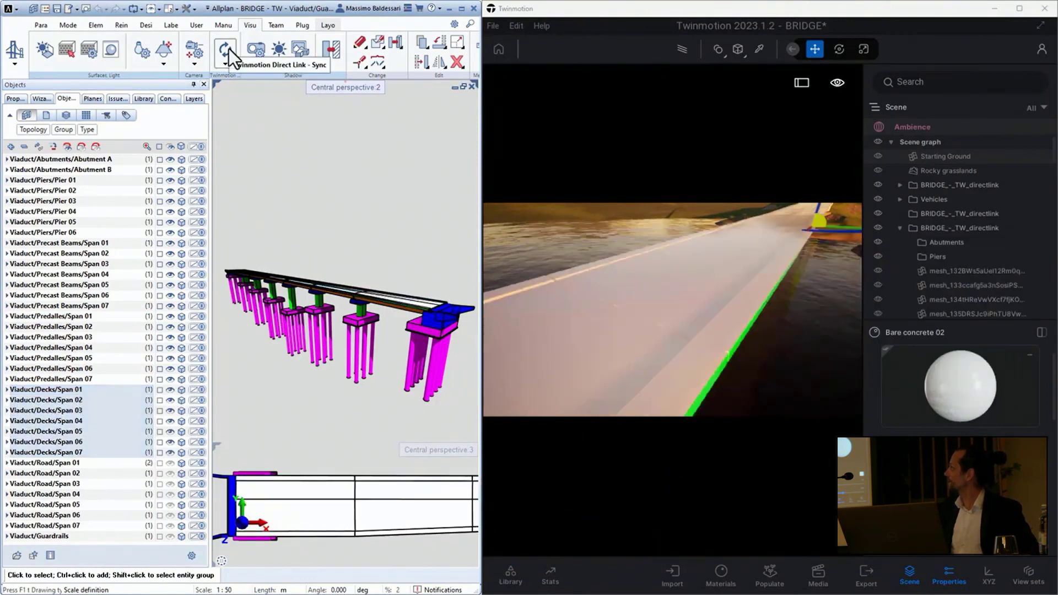
- Make Road Span 01 to Span 07 and the Guardrails visible in Allplan, syncing each group to Twinmotion
{"action": "left_click", "coordinate": [93, 463]}
{"action": "left_click", "coordinate": [92, 526], "text": "shift"}
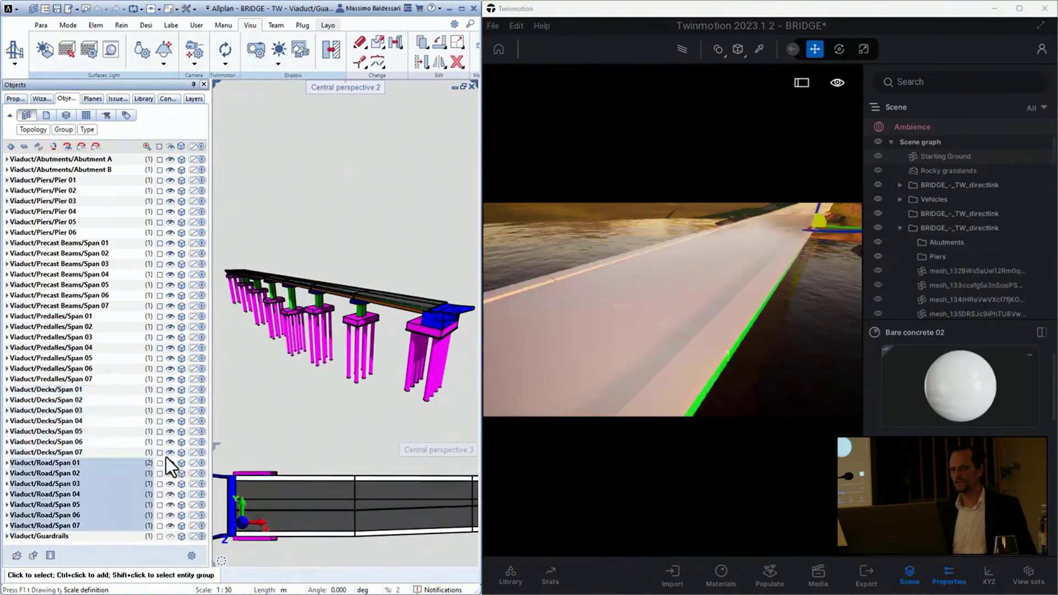
{"action": "left_click", "coordinate": [170, 463]}
{"action": "left_click", "coordinate": [225, 49]}
{"action": "left_click", "coordinate": [98, 536]}
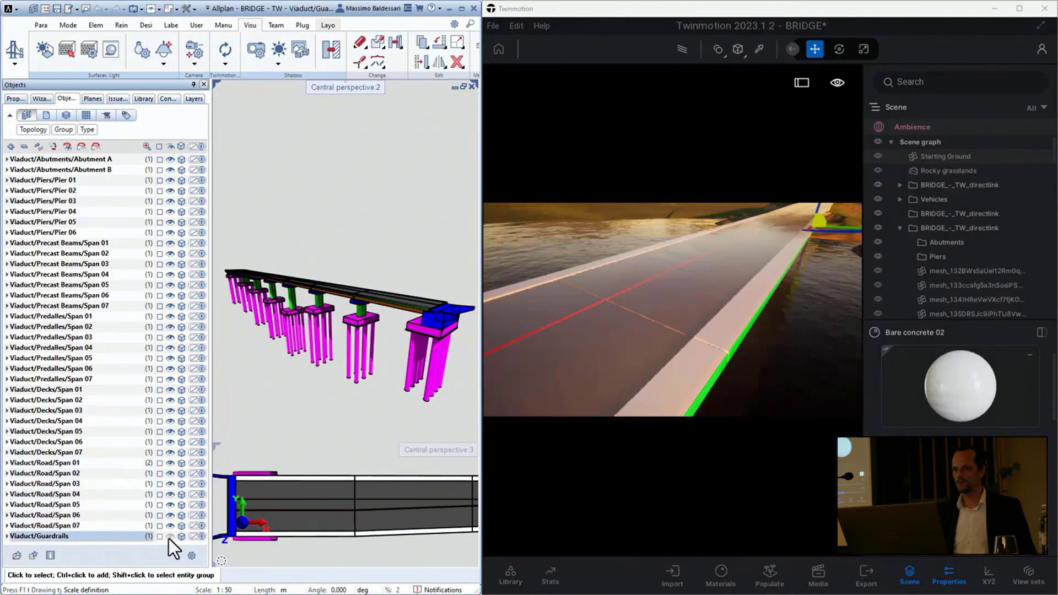
{"action": "left_click", "coordinate": [226, 48]}
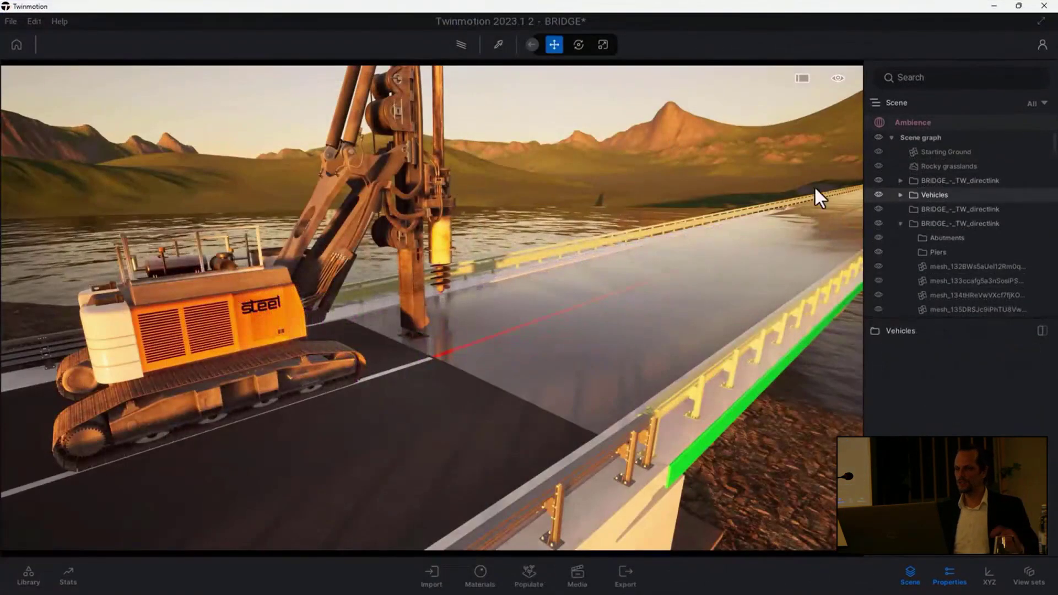
- Hide the Vehicles folder in Twinmotion, search the library for Asphalt materials and apply Asphalt 6 to the new road surface
{"action": "left_click", "coordinate": [879, 195]}
{"action": "left_click", "coordinate": [28, 576]}
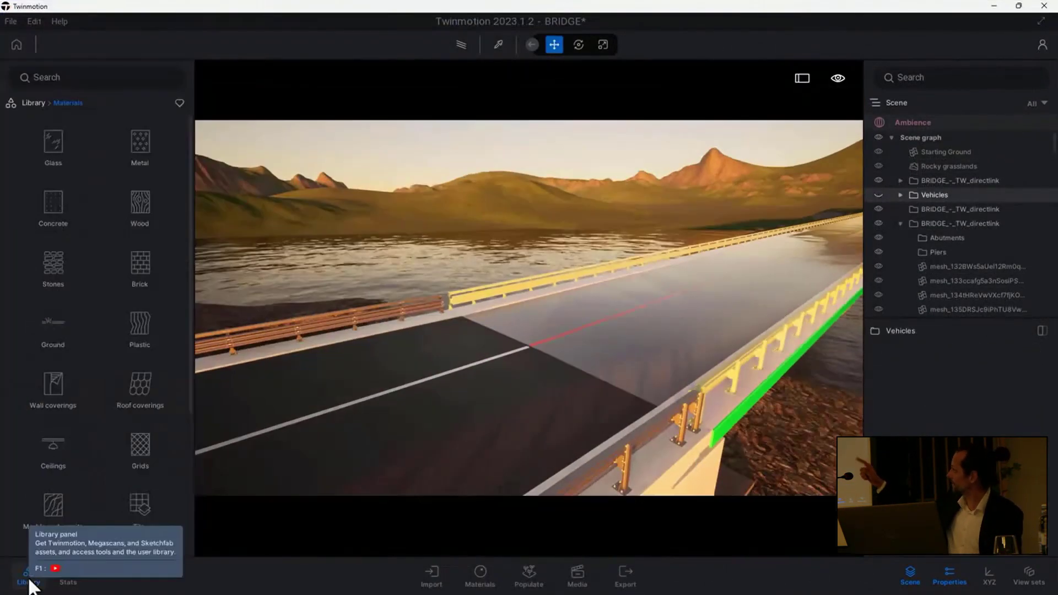
{"action": "left_click", "coordinate": [70, 83]}
{"action": "type", "text": "as"}
{"action": "left_click", "coordinate": [38, 135]}
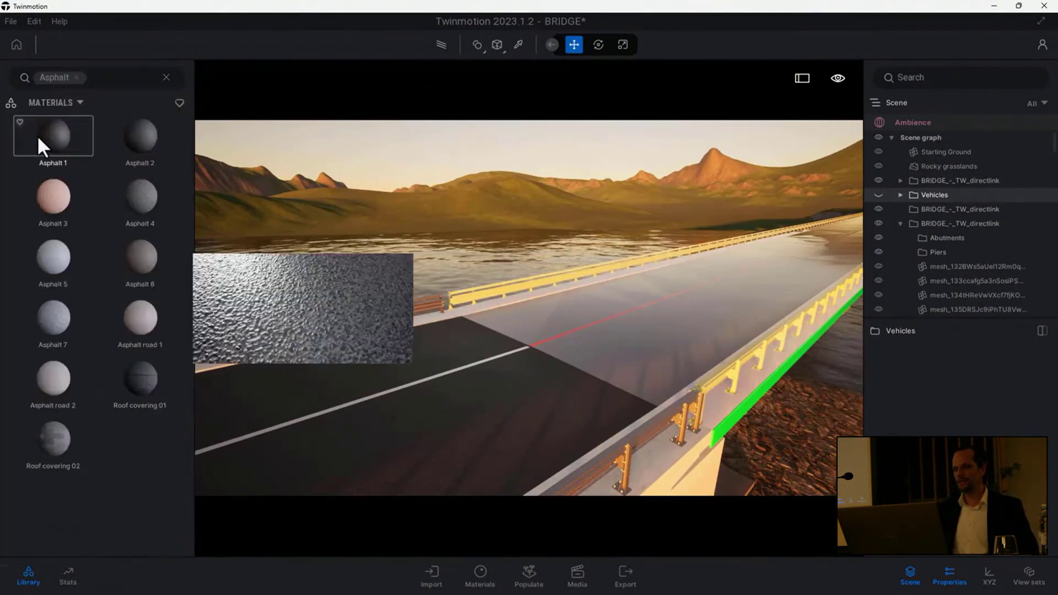
{"action": "left_click_drag", "start_coordinate": [146, 255], "coordinate": [515, 326]}
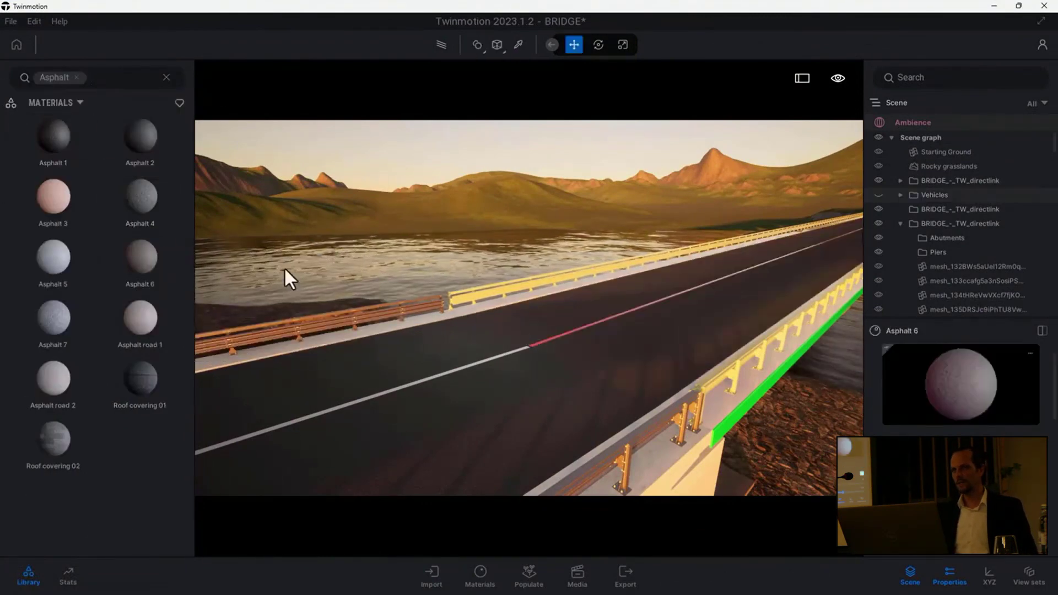
- Search the library for White materials, apply Car paint White to the road's red centre line and replace the green deck edge's material
{"action": "left_click", "coordinate": [166, 77]}
{"action": "type", "text": "white"}
{"action": "left_click", "coordinate": [27, 134]}
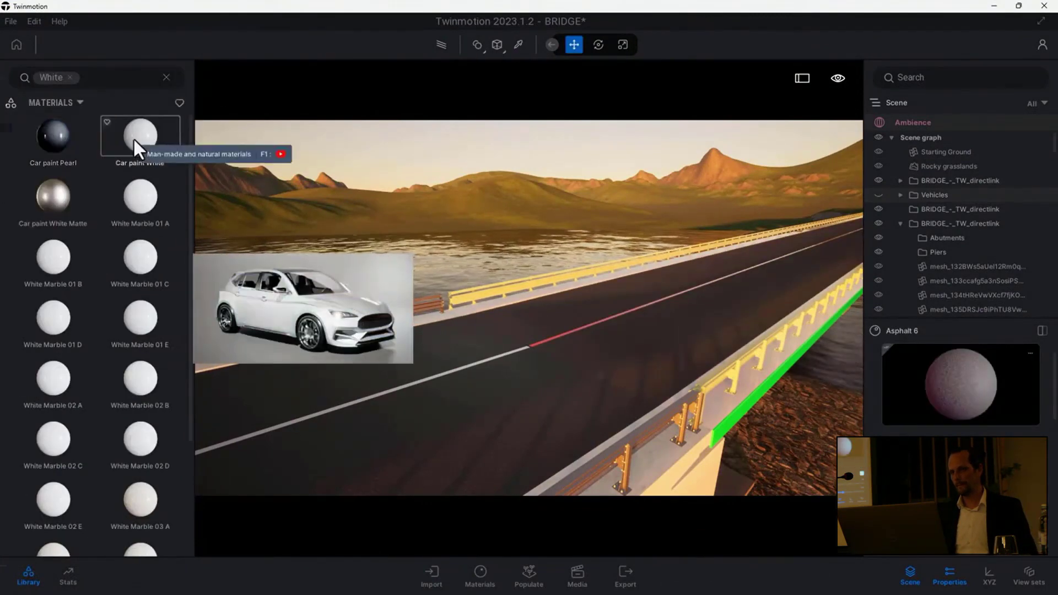
{"action": "left_click_drag", "start_coordinate": [543, 343], "coordinate": [549, 341]}
{"action": "left_click_drag", "start_coordinate": [160, 164], "coordinate": [726, 429]}
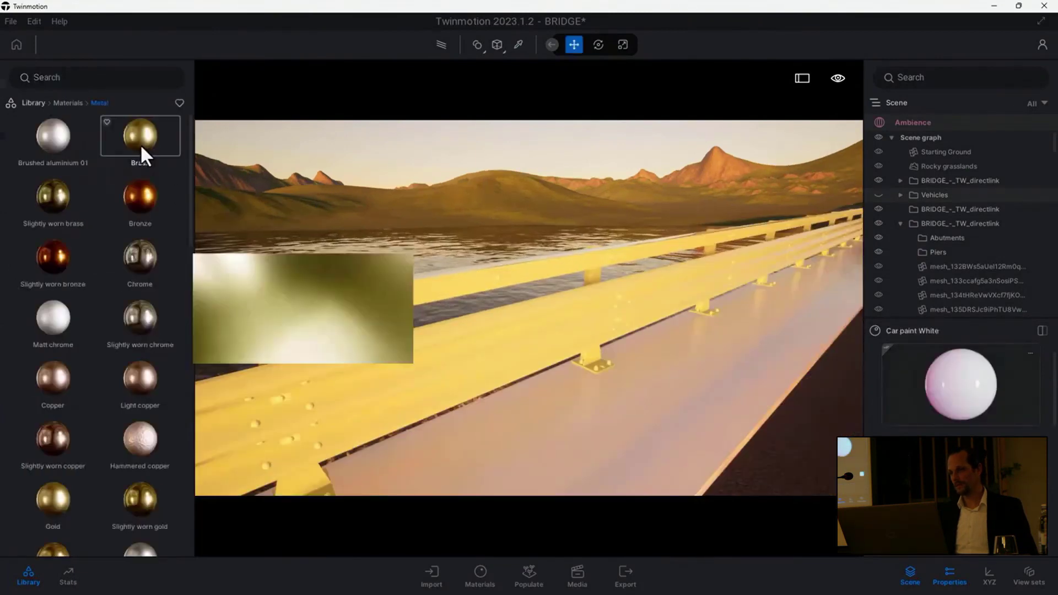
- Apply galvanised steel from the Metal library to the guardrail's rails and posts, and Brushed aluminium 01 to its bolts
{"action": "scroll", "coordinate": [111, 275], "scroll_direction": "down", "scroll_amount": 3}
{"action": "left_click_drag", "start_coordinate": [67, 421], "coordinate": [404, 382]}
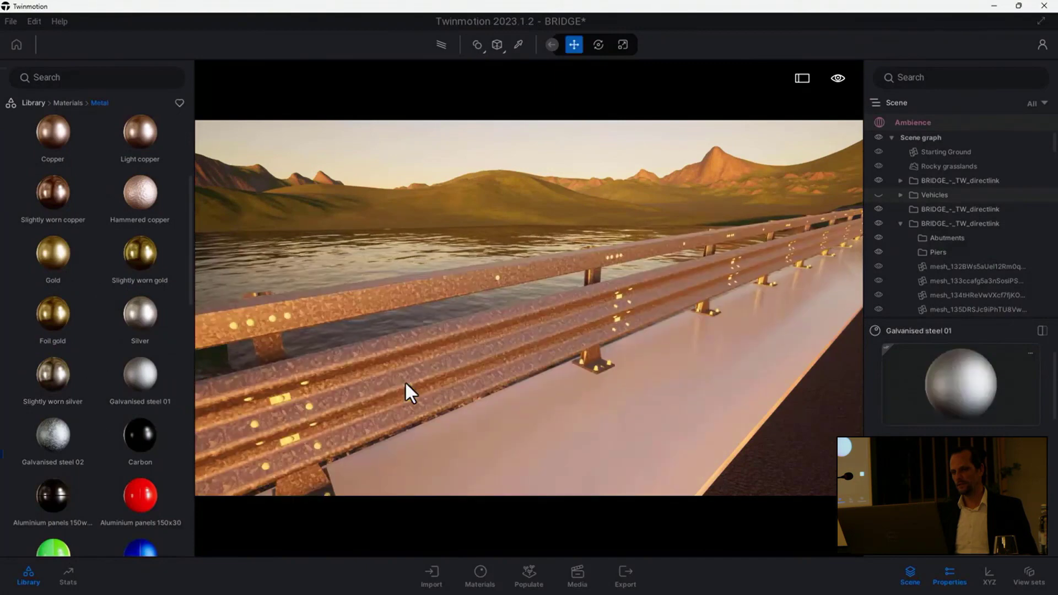
{"action": "scroll", "coordinate": [181, 335], "scroll_direction": "up", "scroll_amount": 4}
{"action": "mouse_move", "coordinate": [53, 138]}
{"action": "left_mouse_down"}
{"action": "mouse_move", "coordinate": [274, 407]}
{"action": "mouse_move", "coordinate": [160, 267]}
{"action": "left_mouse_up"}
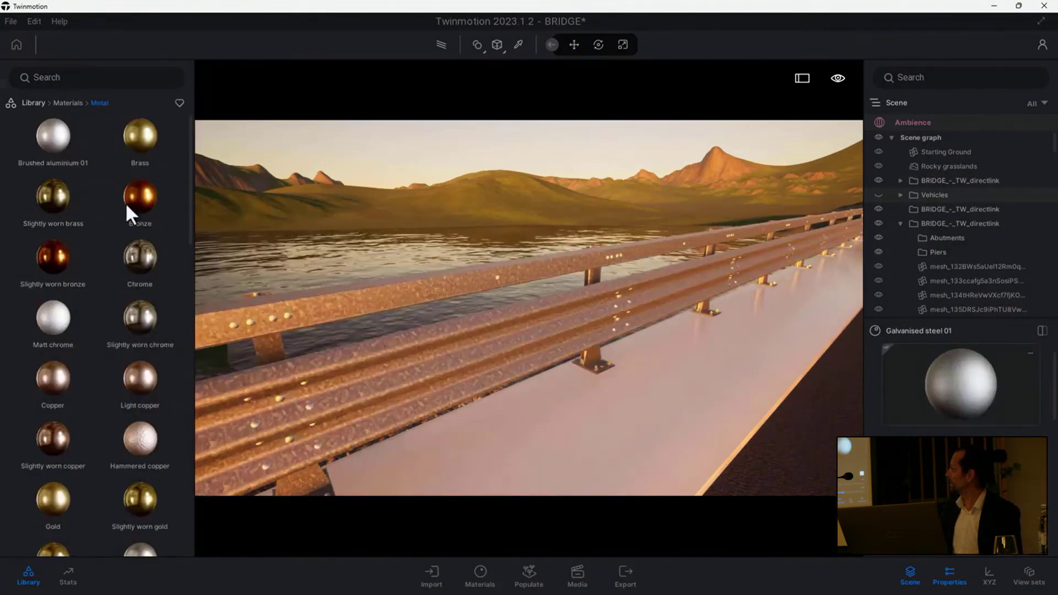
- Apply a further library material to the bridge superstructure and toggle Starting Ground off and on to view the pier foundations
{"action": "left_click", "coordinate": [67, 103]}
{"action": "left_click", "coordinate": [48, 139]}
{"action": "scroll", "coordinate": [55, 329], "scroll_direction": "down", "scroll_amount": 1}
{"action": "left_click_drag", "start_coordinate": [137, 380], "coordinate": [545, 456]}
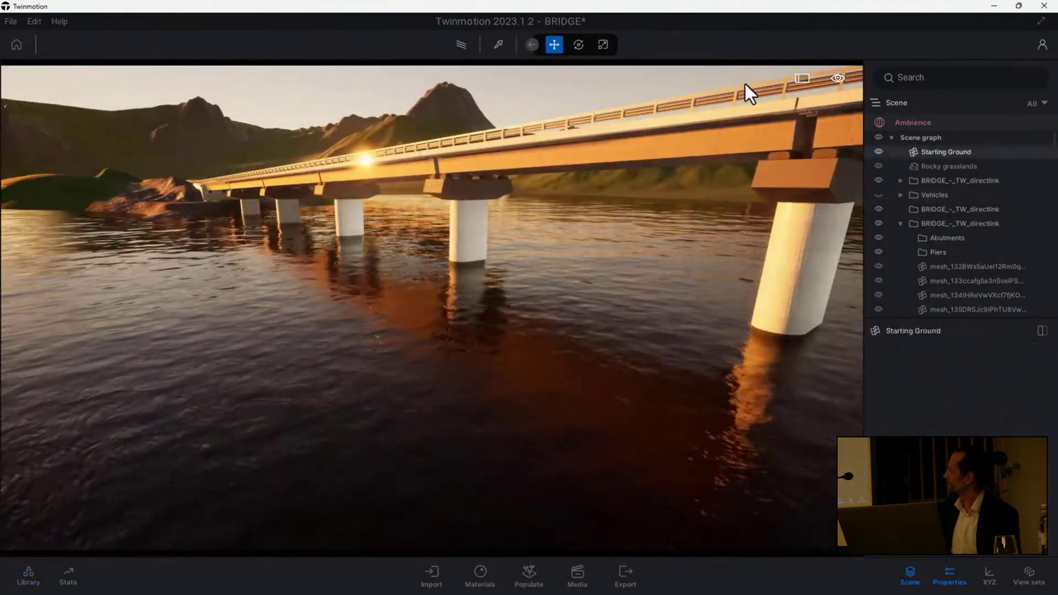
{"action": "left_click", "coordinate": [879, 152]}
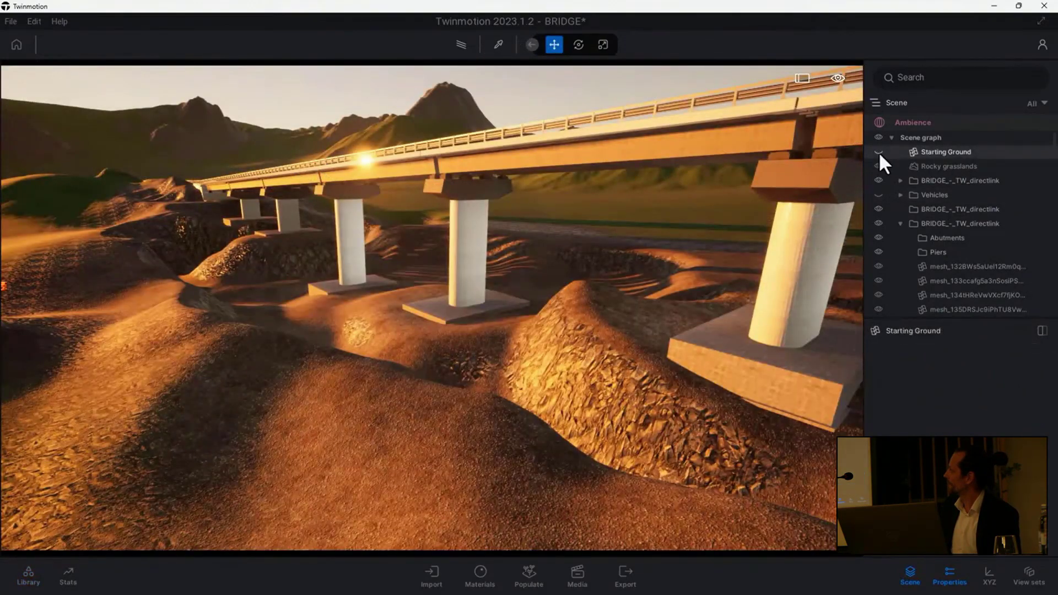
{"action": "left_click", "coordinate": [879, 152]}
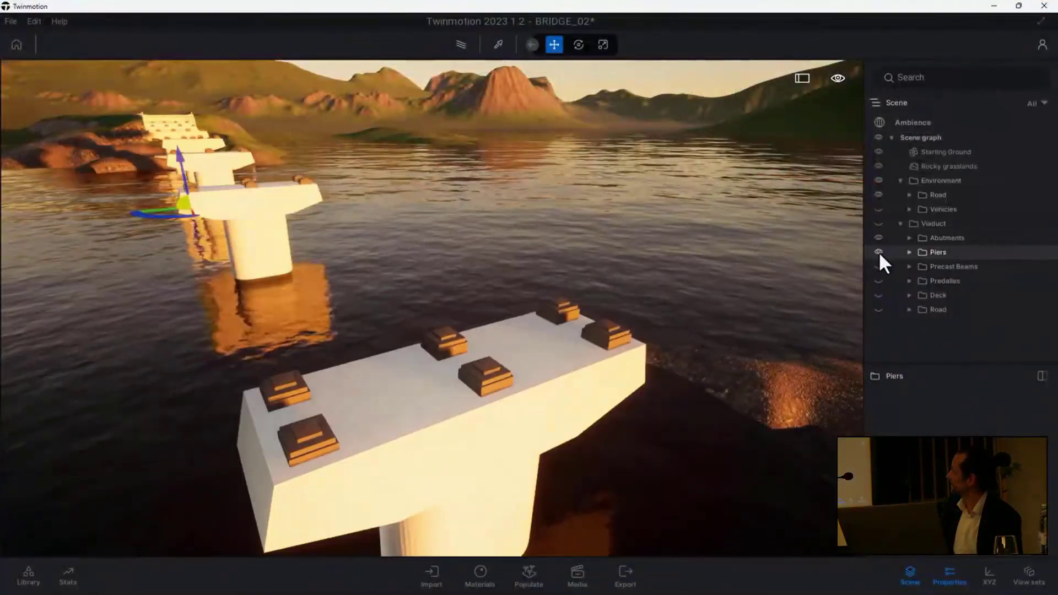
- Show the Precast Beams, Predalles, Deck and Road folders one after another in BRIDGE_02, previewing the beams with the Path tracer
{"action": "left_click", "coordinate": [879, 266]}
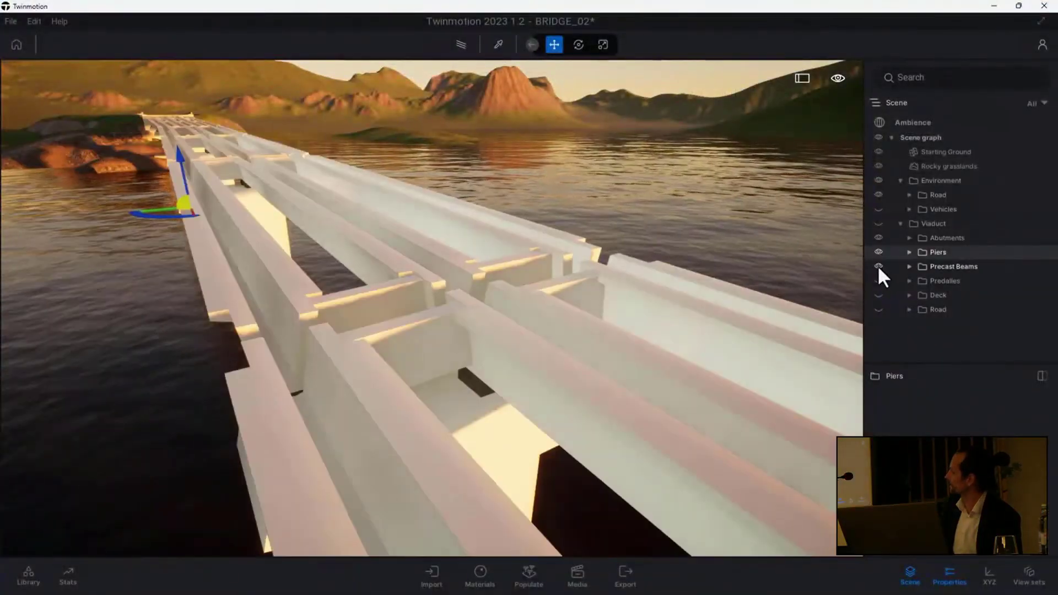
{"action": "left_click", "coordinate": [458, 45]}
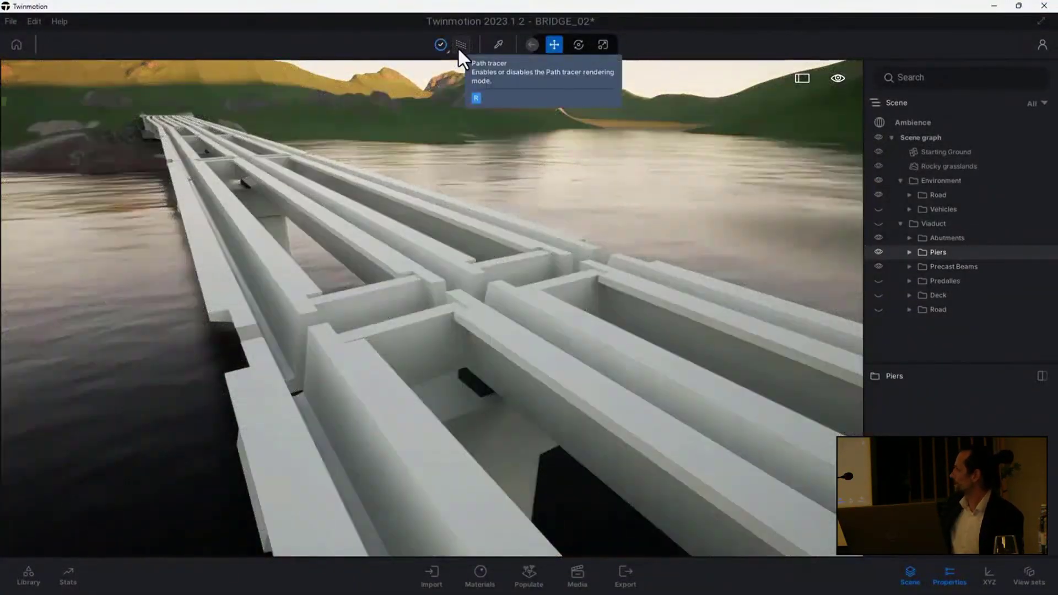
{"action": "left_click", "coordinate": [460, 46]}
{"action": "left_click", "coordinate": [878, 281]}
{"action": "left_click", "coordinate": [879, 295]}
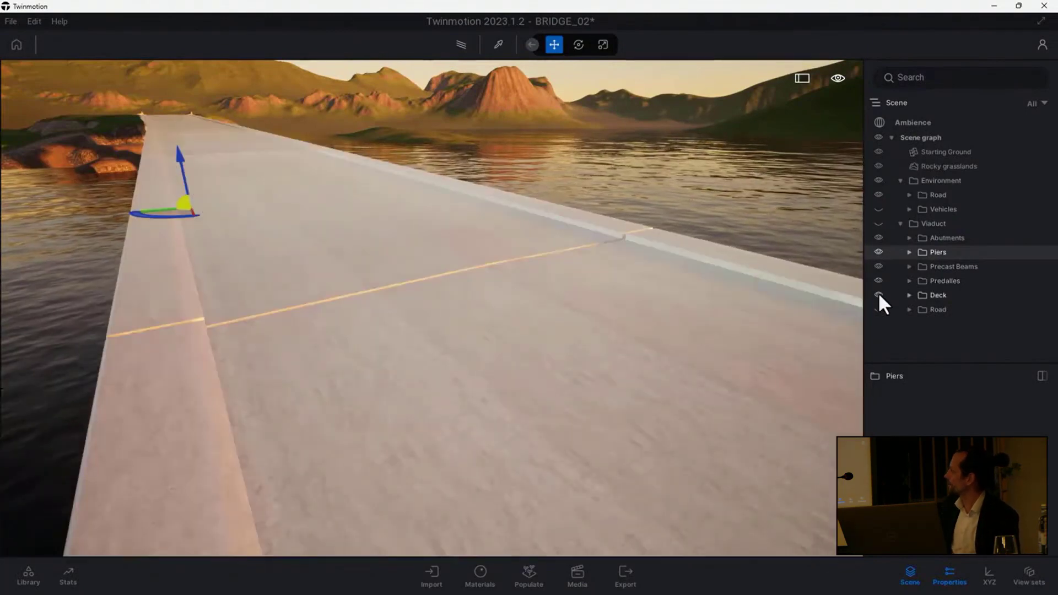
{"action": "left_click", "coordinate": [879, 310]}
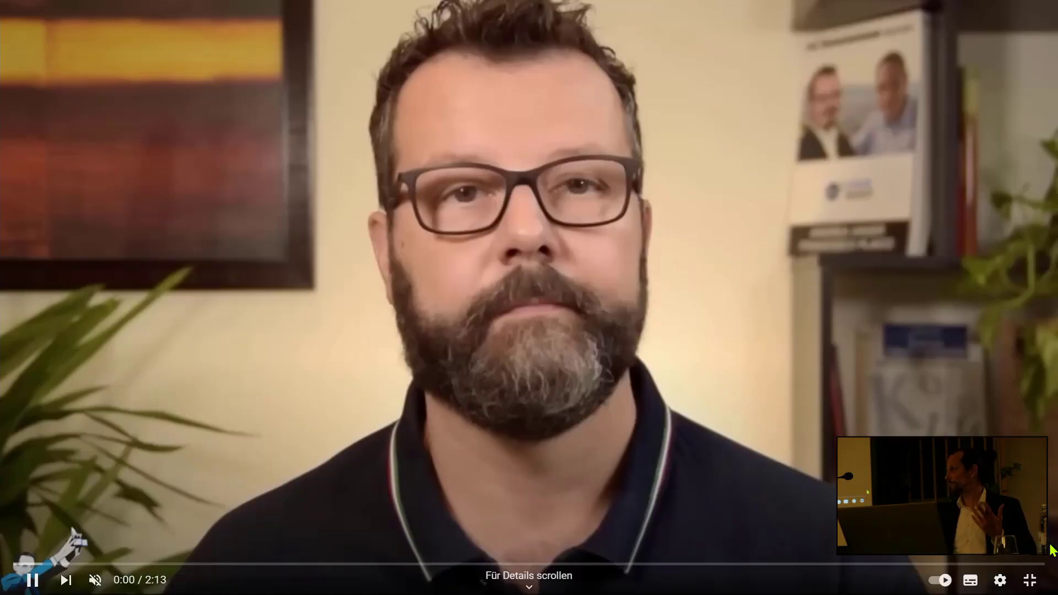
- Leave the full-screen playback of the YouTube video
{"action": "key", "text": "Escape"}
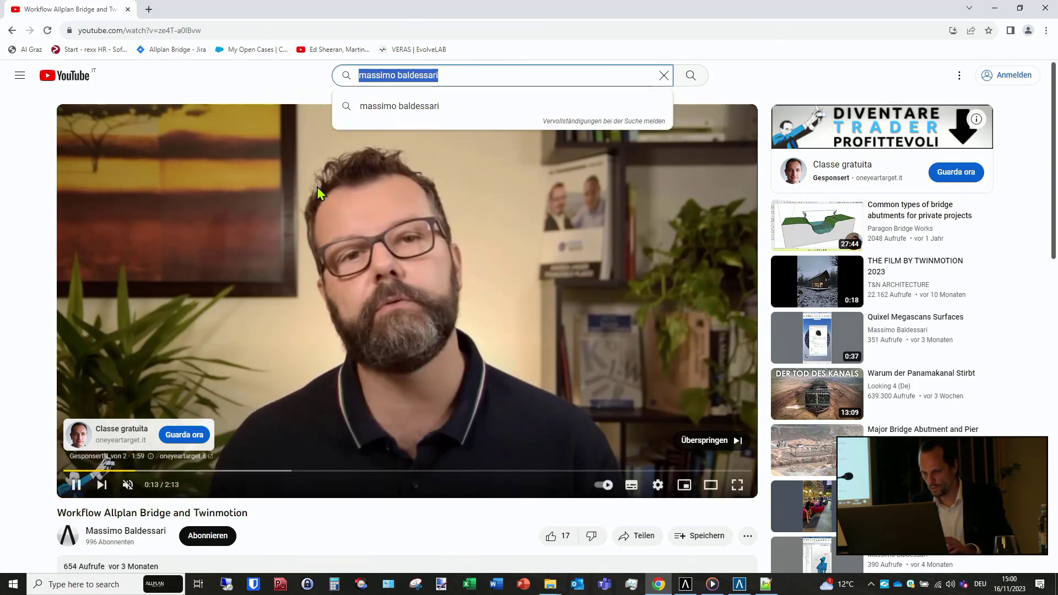
- Switch to Teams, open the LinkedIn post shared in the chat, close the YouTube page and decline LinkedIn's optional cookies
{"action": "left_click", "coordinate": [605, 585]}
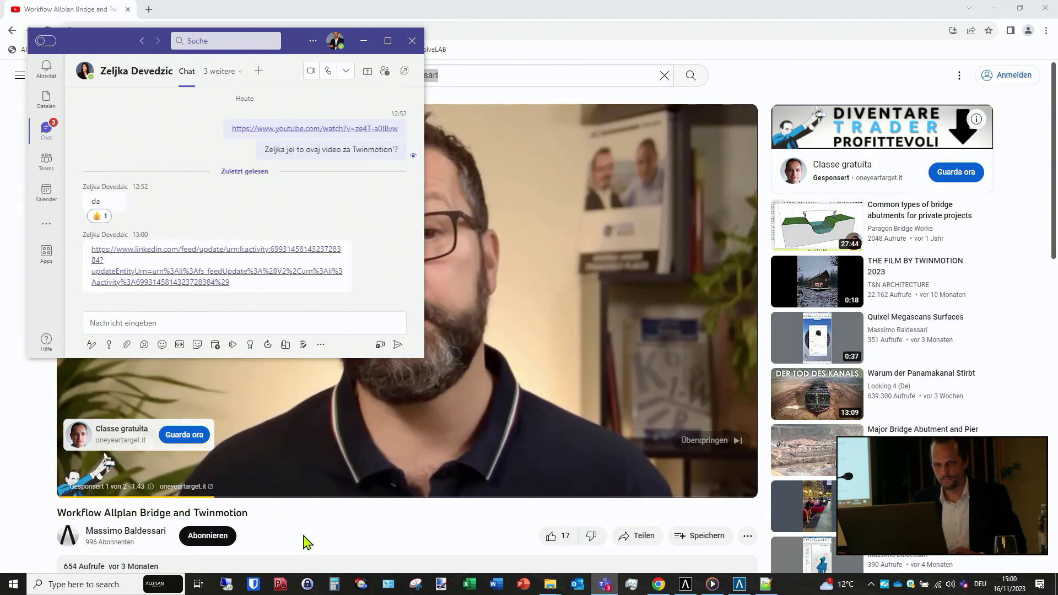
{"action": "left_click", "coordinate": [130, 269]}
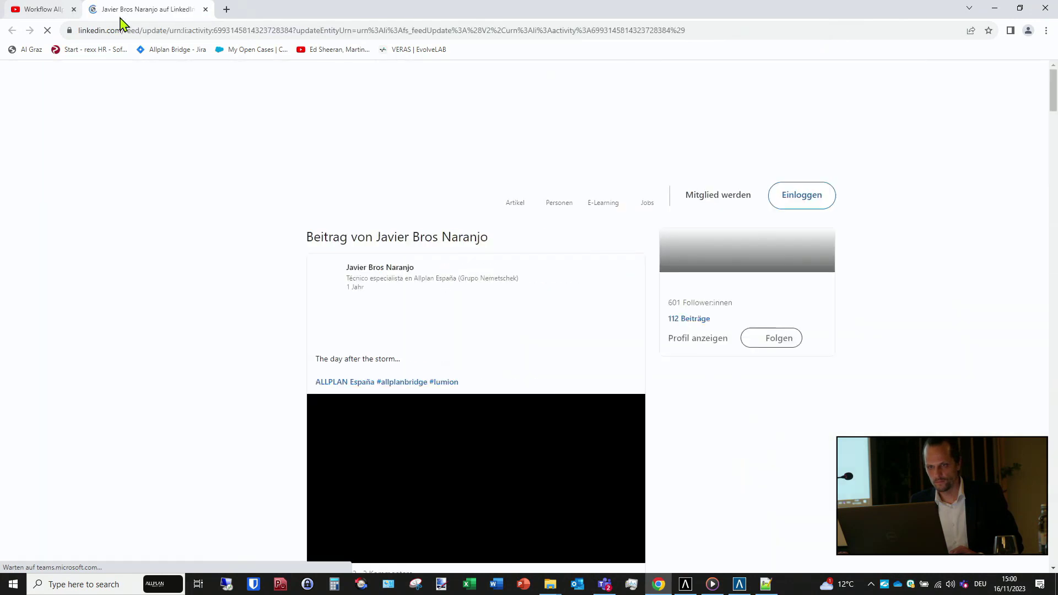
{"action": "left_click", "coordinate": [127, 9]}
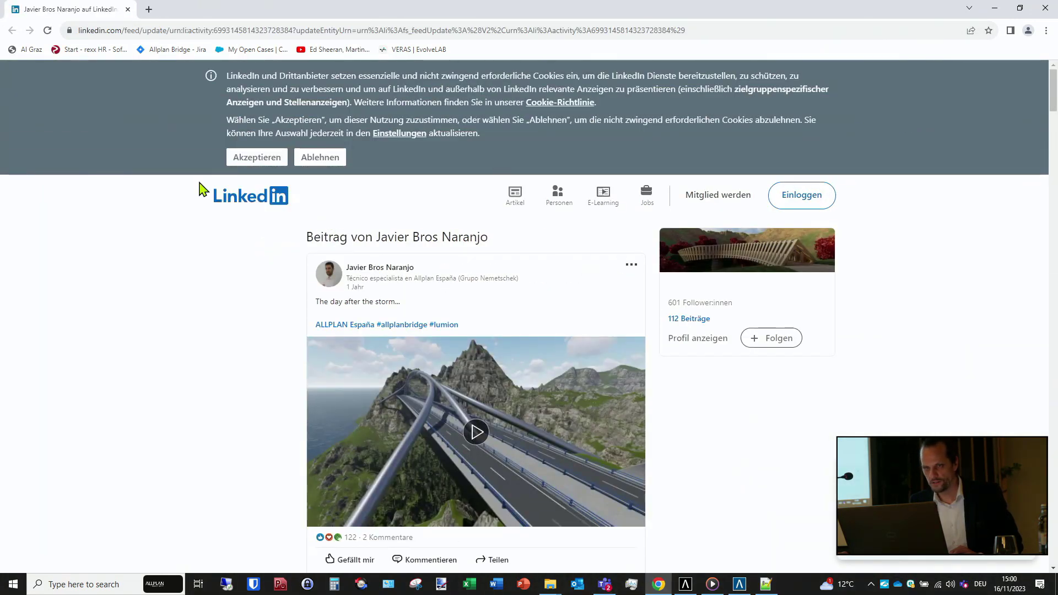
{"action": "left_click", "coordinate": [307, 159]}
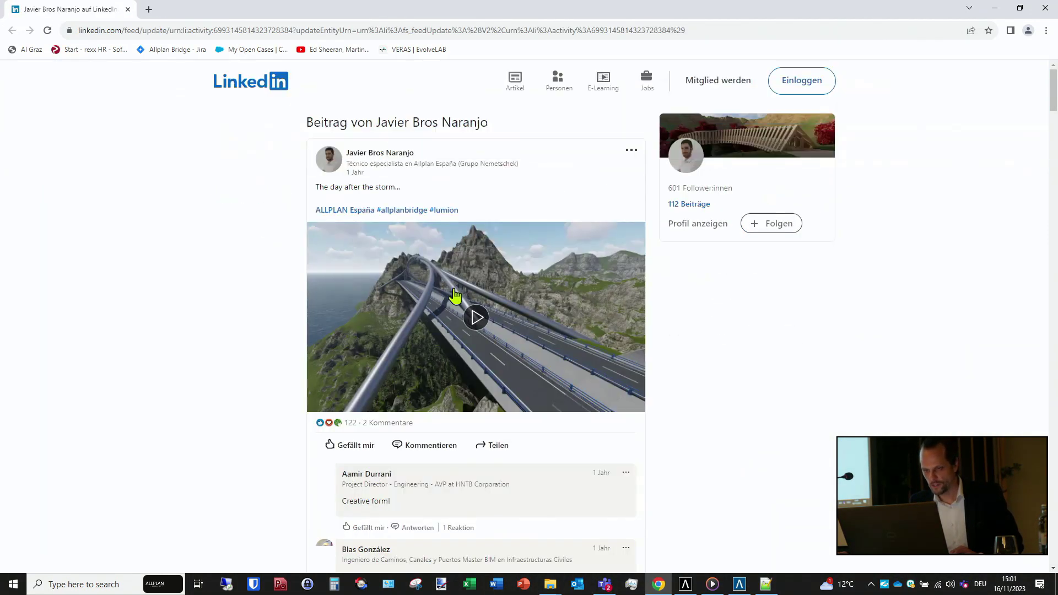
- Try to play the LinkedIn post's bridge video in full screen
{"action": "left_click", "coordinate": [478, 318]}
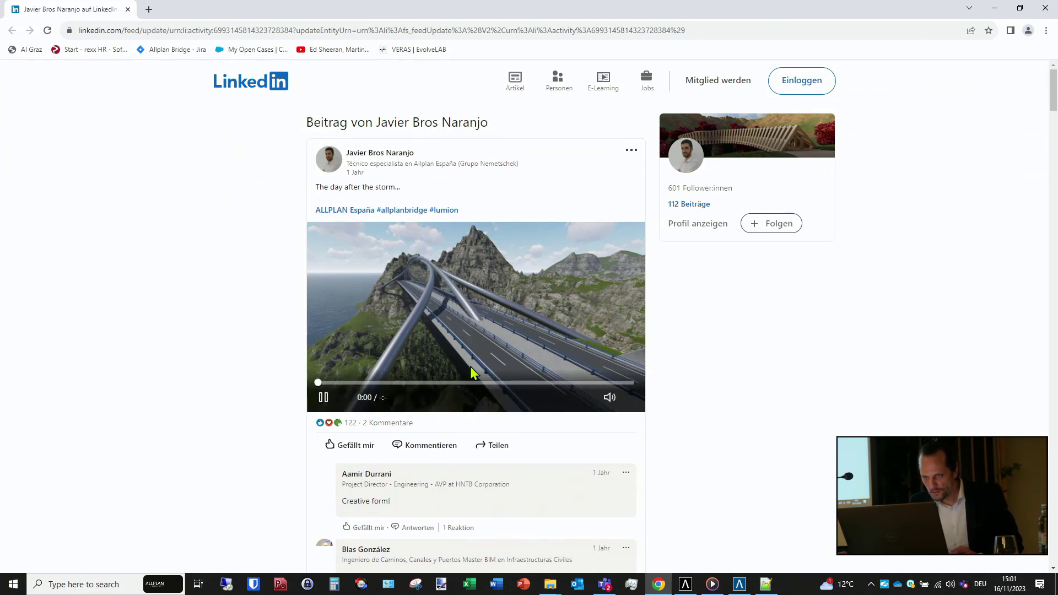
{"action": "double_click", "coordinate": [477, 315]}
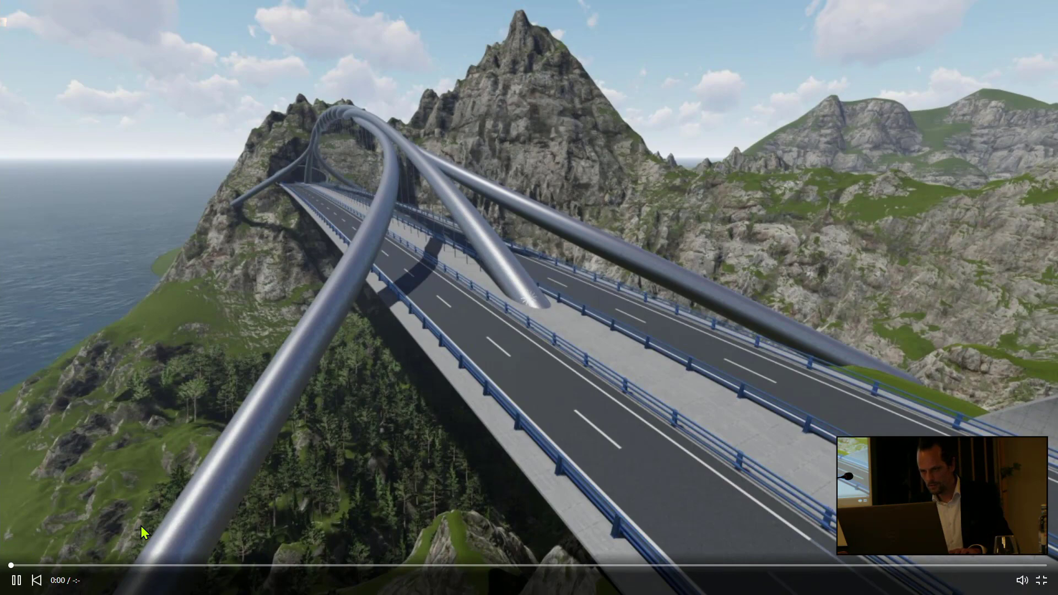
{"action": "key", "text": "Escape"}
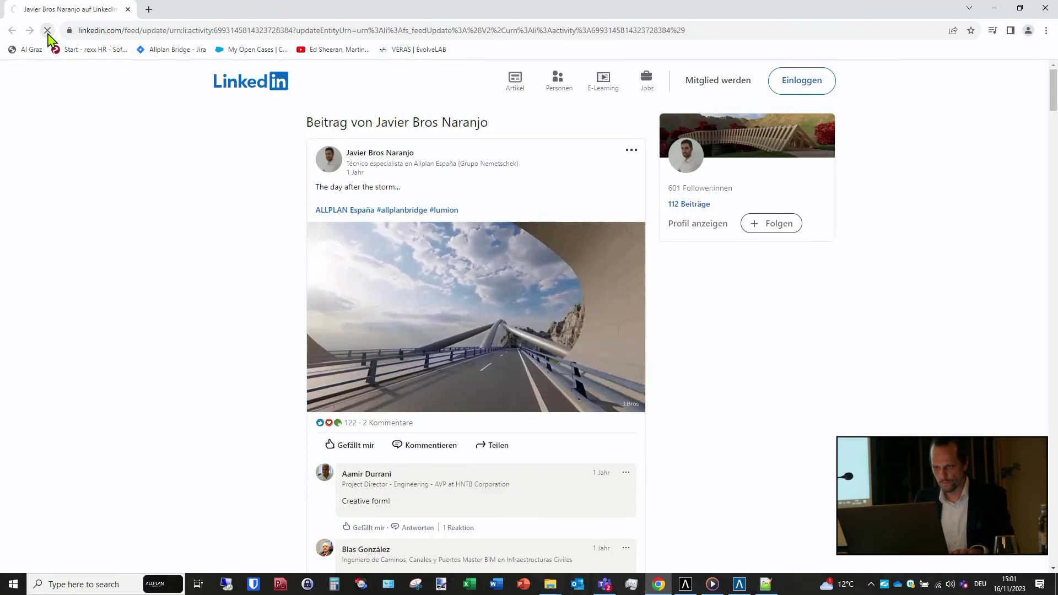
- Reload the LinkedIn post and play its bridge video full screen from the very beginning
{"action": "left_click", "coordinate": [48, 31]}
{"action": "left_click", "coordinate": [476, 318]}
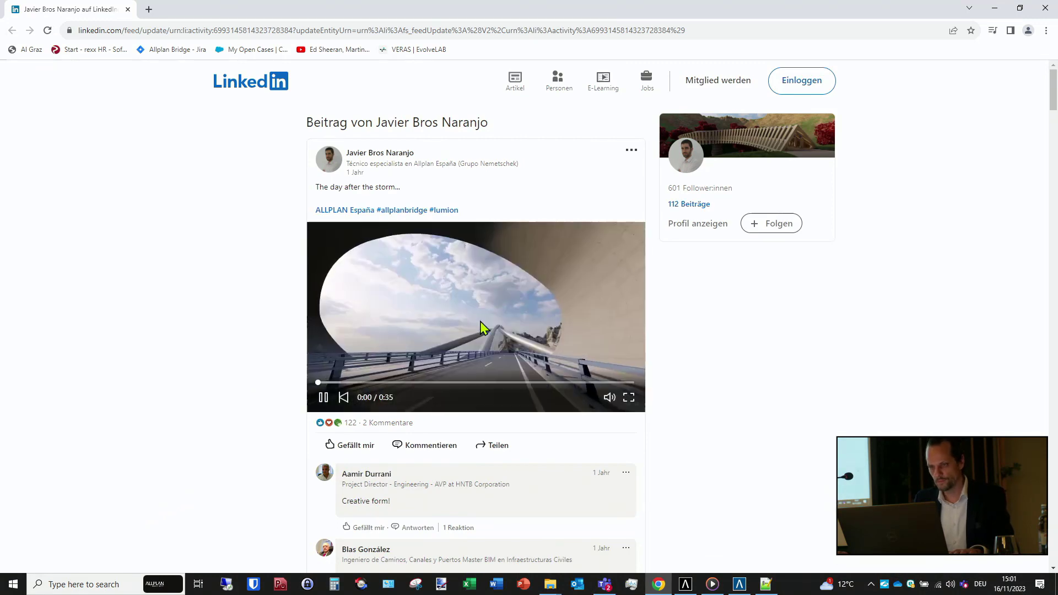
{"action": "left_click", "coordinate": [629, 398]}
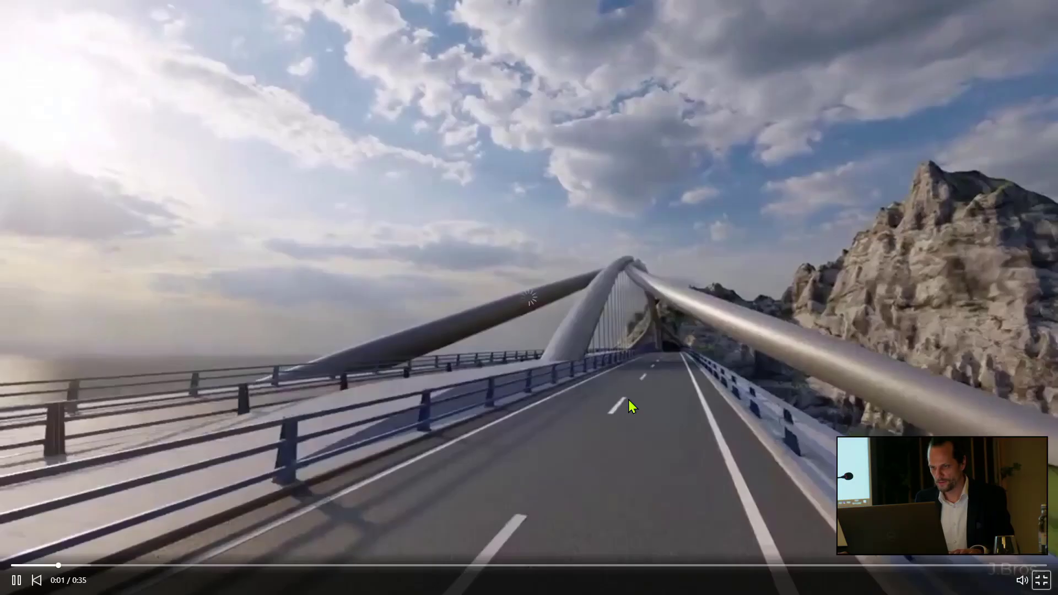
{"action": "left_click", "coordinate": [44, 567]}
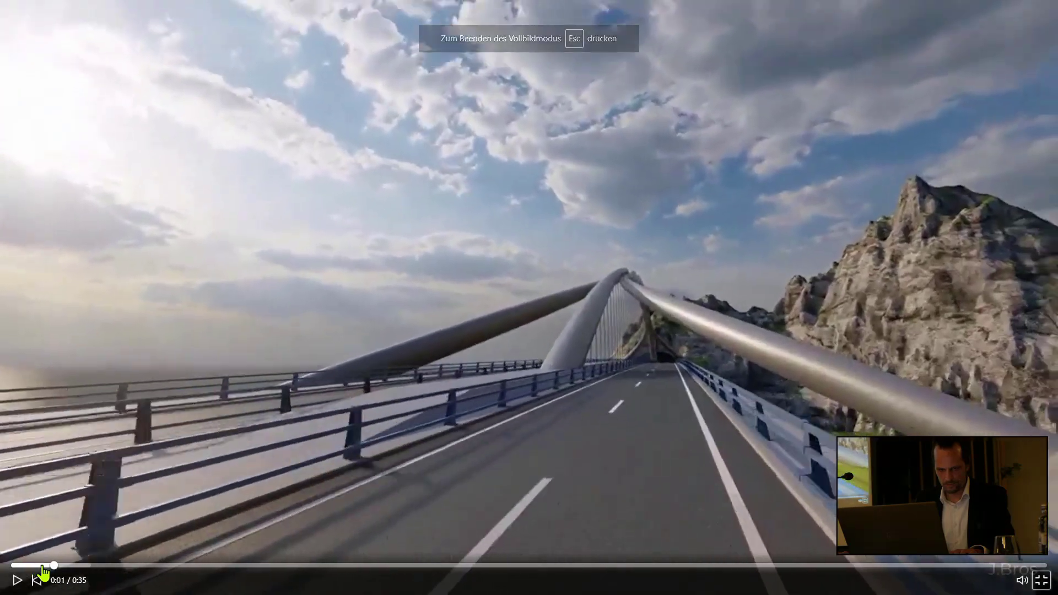
{"action": "left_click", "coordinate": [23, 566]}
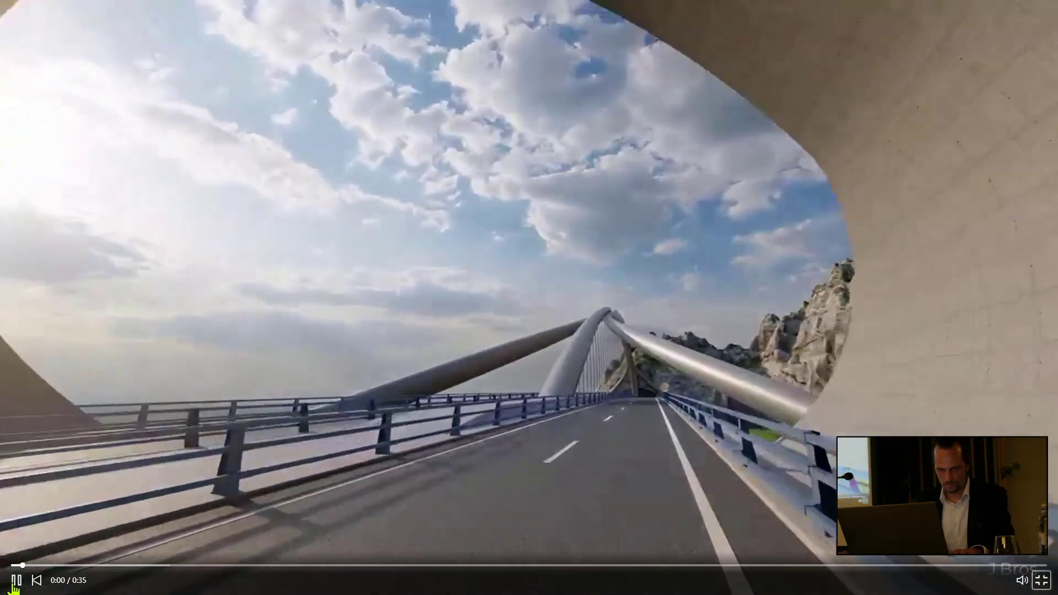
{"action": "left_click", "coordinate": [14, 584]}
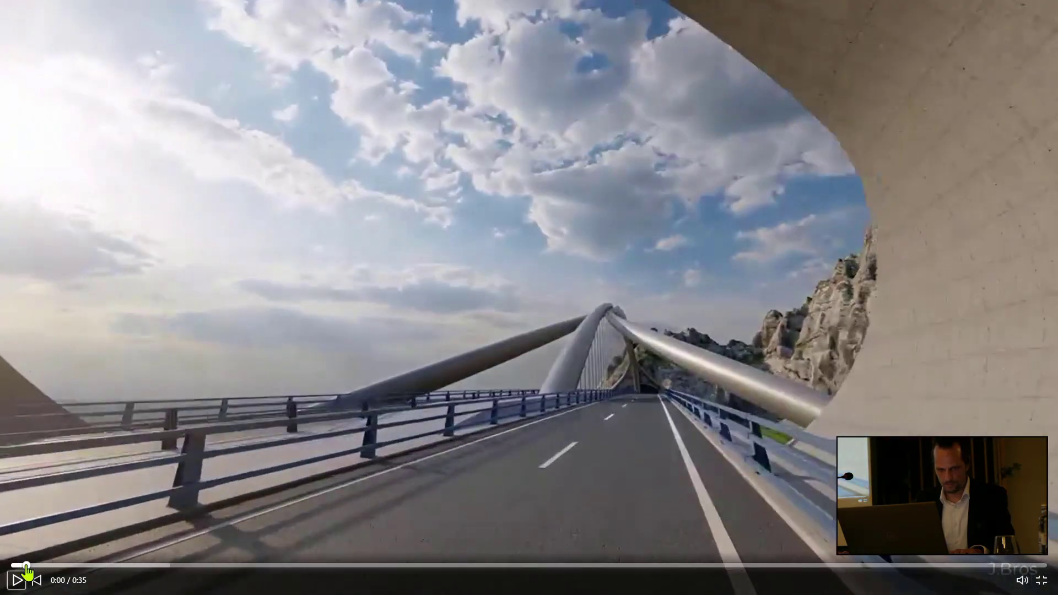
{"action": "left_click", "coordinate": [10, 566]}
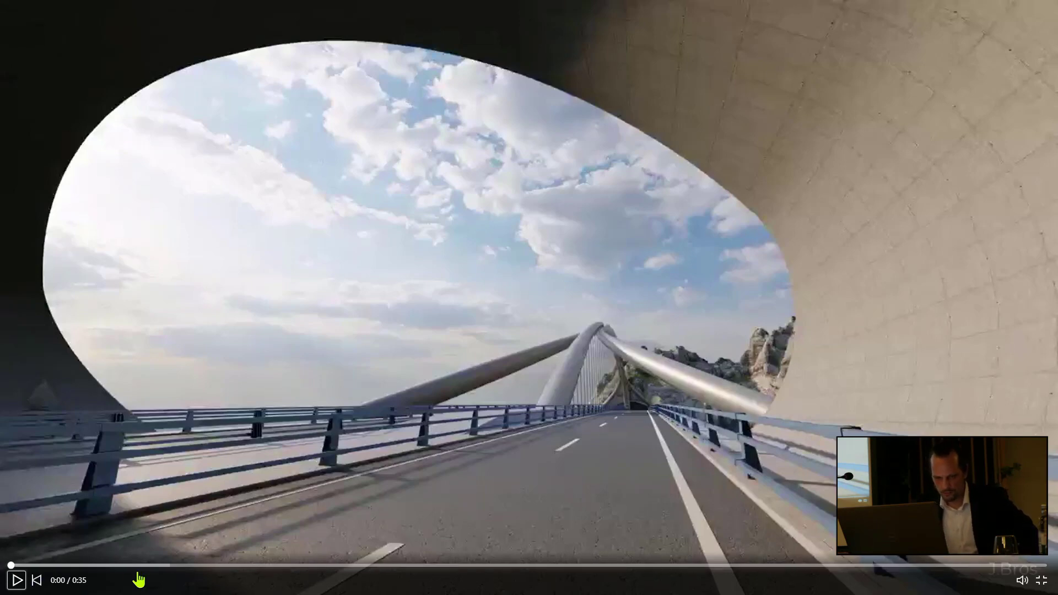
{"action": "left_click", "coordinate": [18, 588]}
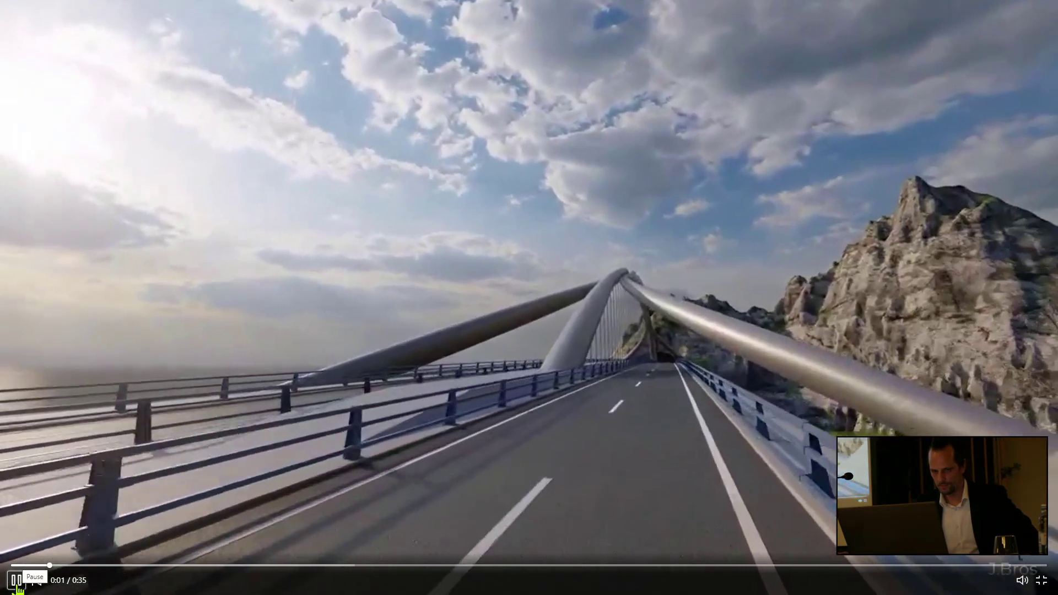
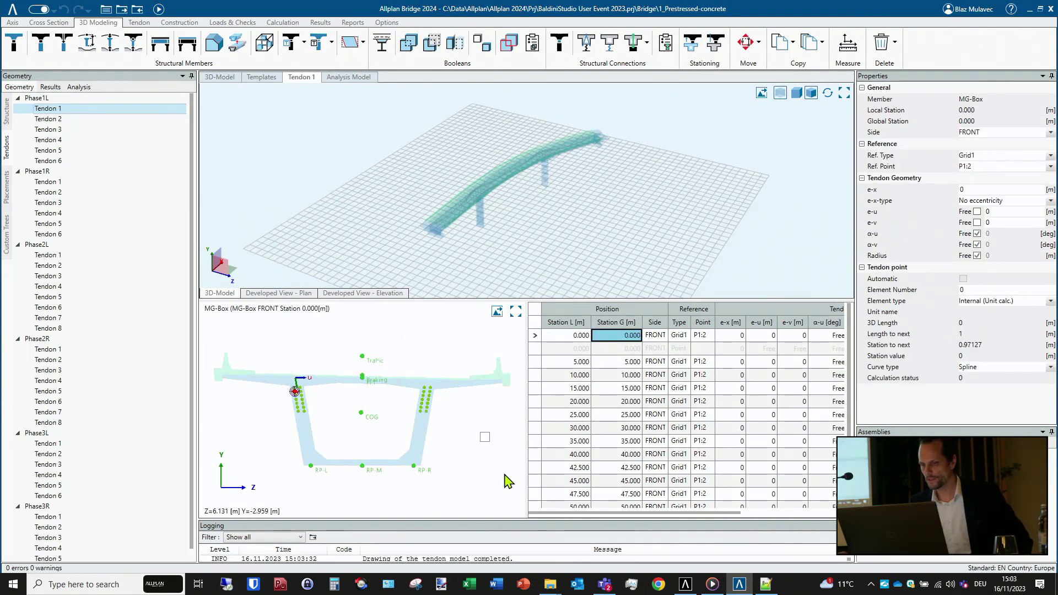
- Show Tendon 1 of Phase1L in developed plan and elevation, and export its PDF report as Phase1L_Tendon 1.pdf in the Results folder
{"action": "left_click", "coordinate": [281, 294]}
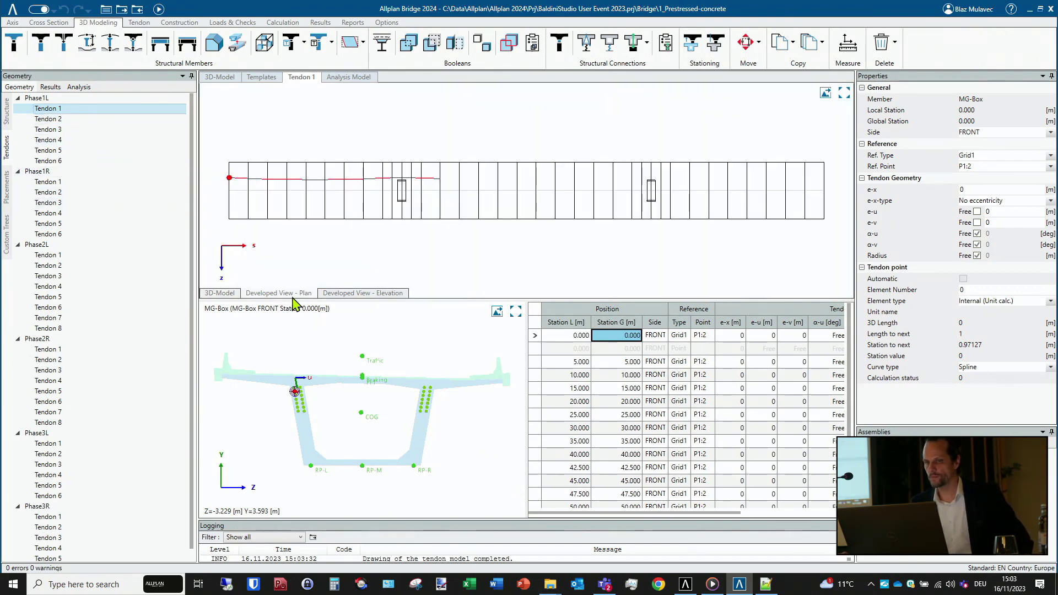
{"action": "left_click", "coordinate": [350, 295]}
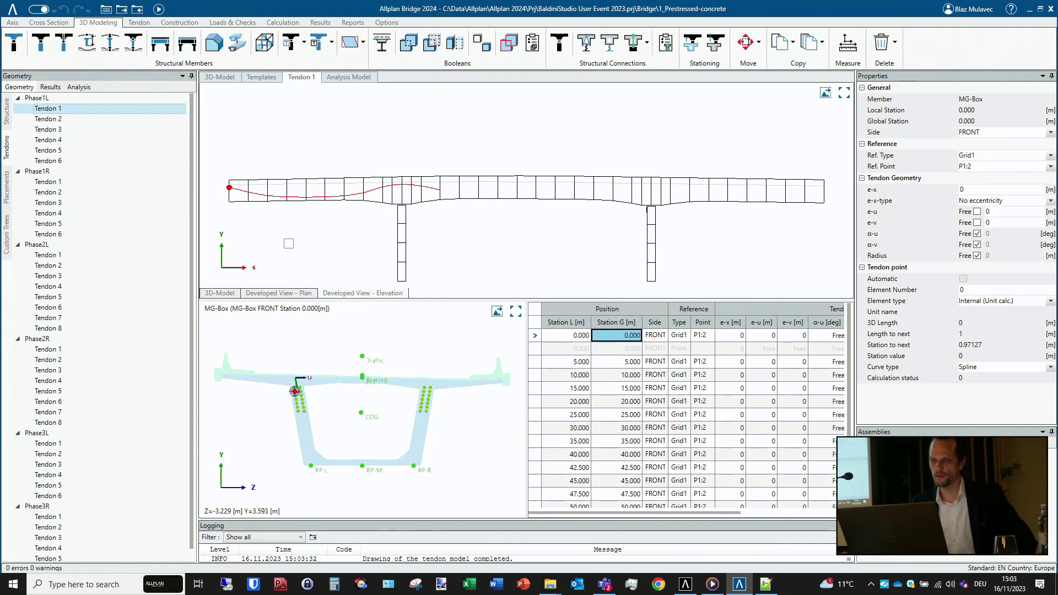
{"action": "right_click", "coordinate": [52, 111]}
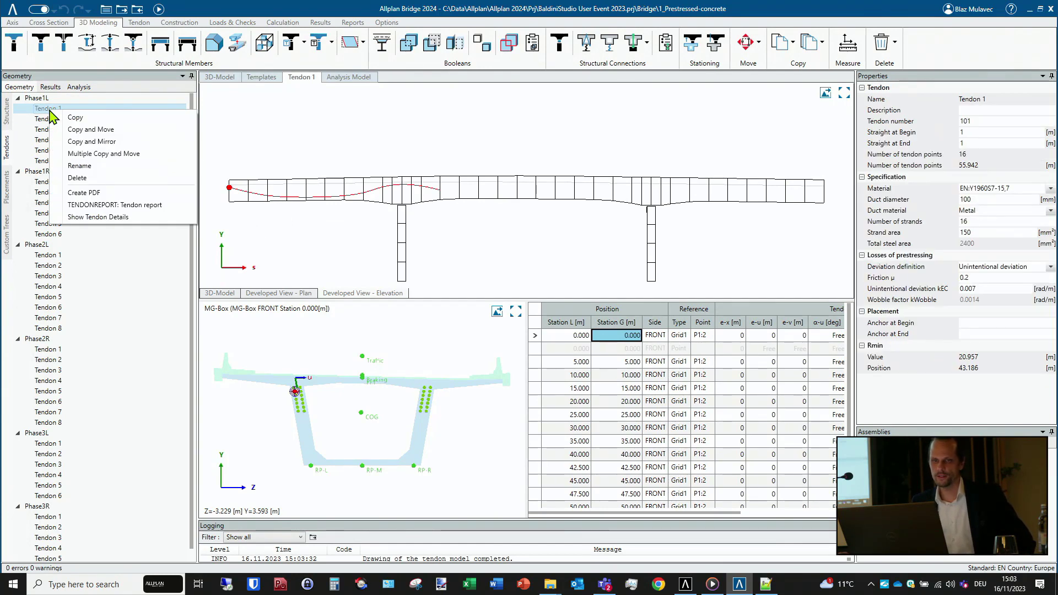
{"action": "left_click", "coordinate": [96, 194]}
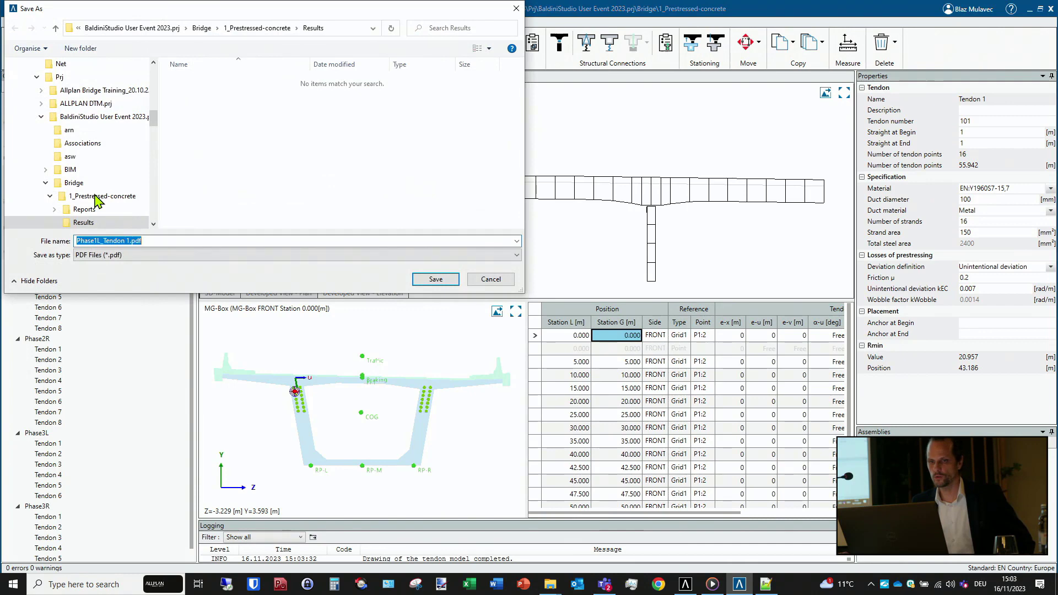
{"action": "left_click", "coordinate": [434, 279]}
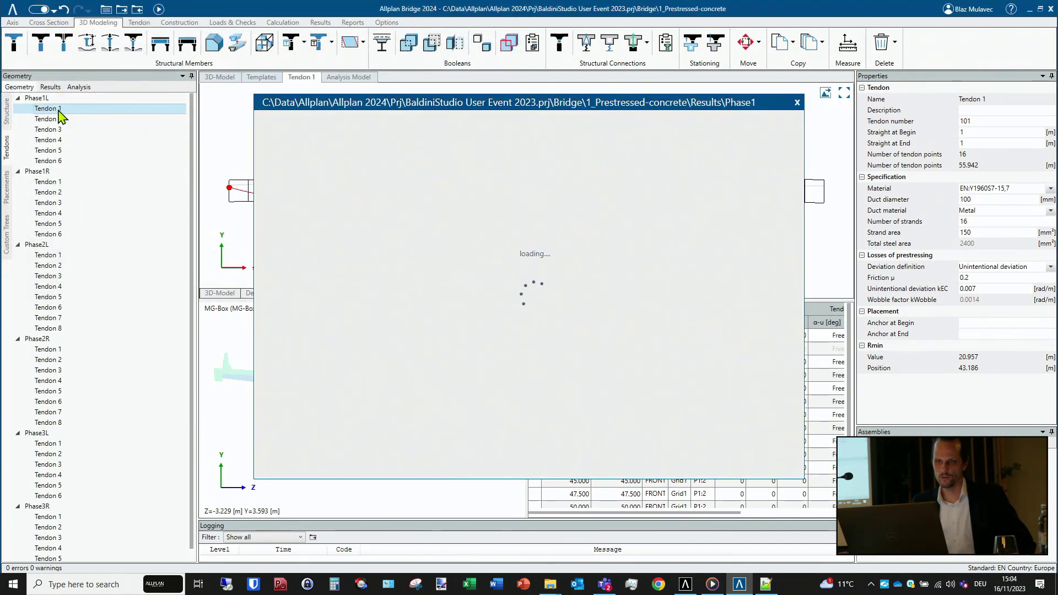
- Review the Tendon 1 PDF report's geometry table, plan and elevation drawings, pre-stressing table and force diagram, and close it
{"action": "scroll", "coordinate": [456, 205], "scroll_direction": "down", "scroll_amount": 3}
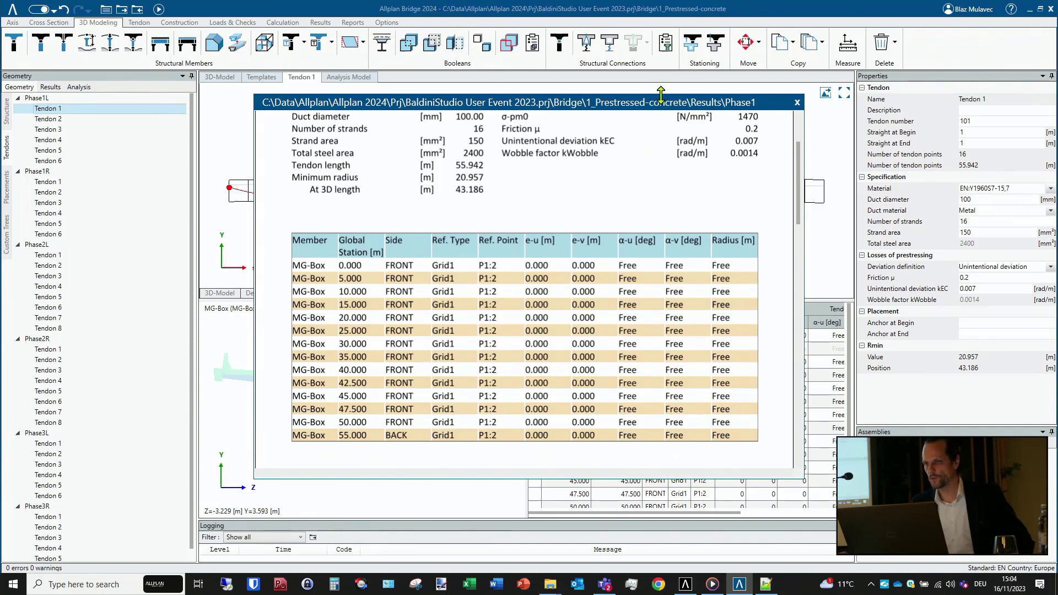
{"action": "left_click_drag", "start_coordinate": [669, 106], "coordinate": [451, 75]}
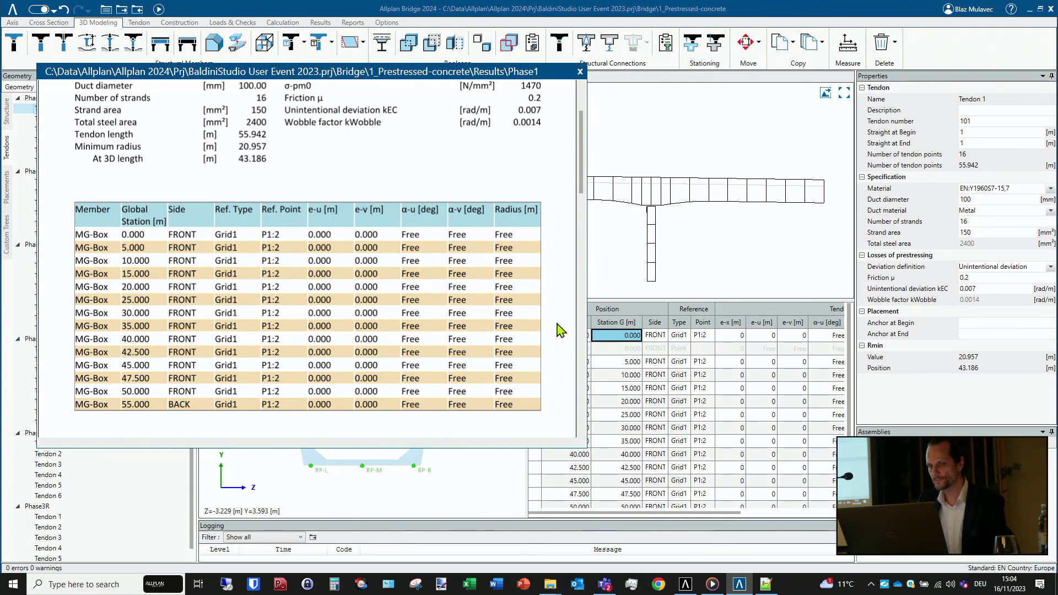
{"action": "scroll", "coordinate": [171, 287], "scroll_direction": "down", "scroll_amount": 5}
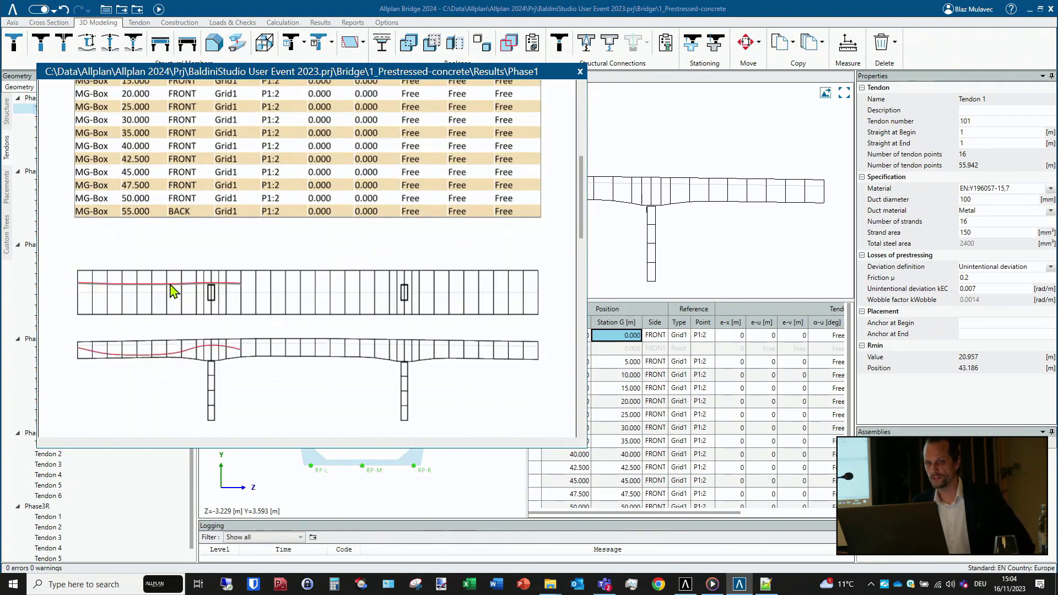
{"action": "scroll", "coordinate": [173, 286], "scroll_direction": "down", "scroll_amount": 5}
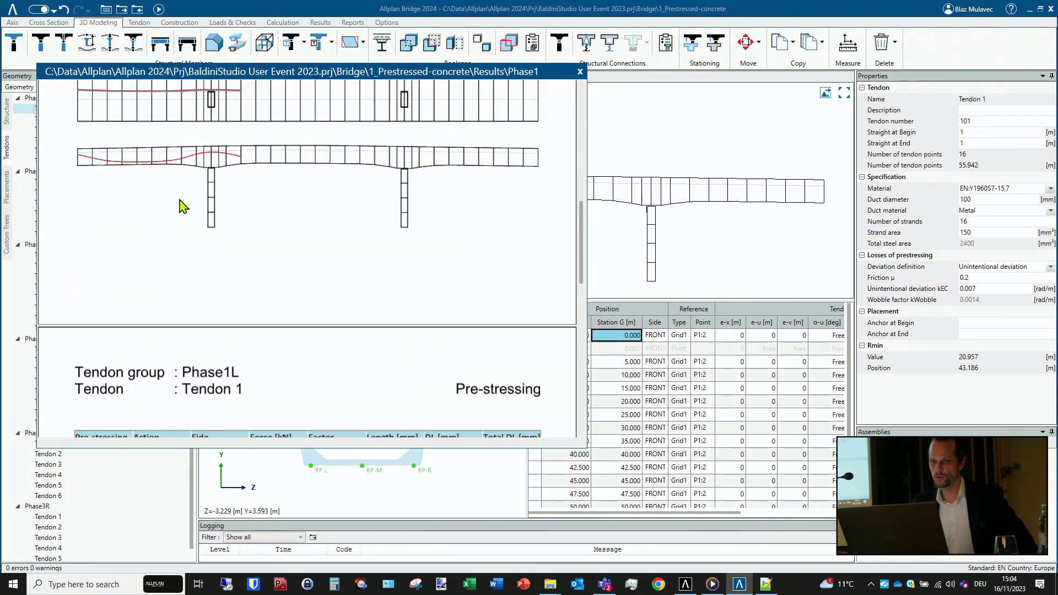
{"action": "scroll", "coordinate": [182, 213], "scroll_direction": "up", "scroll_amount": 2}
{"action": "scroll", "coordinate": [183, 207], "scroll_direction": "down", "scroll_amount": 2}
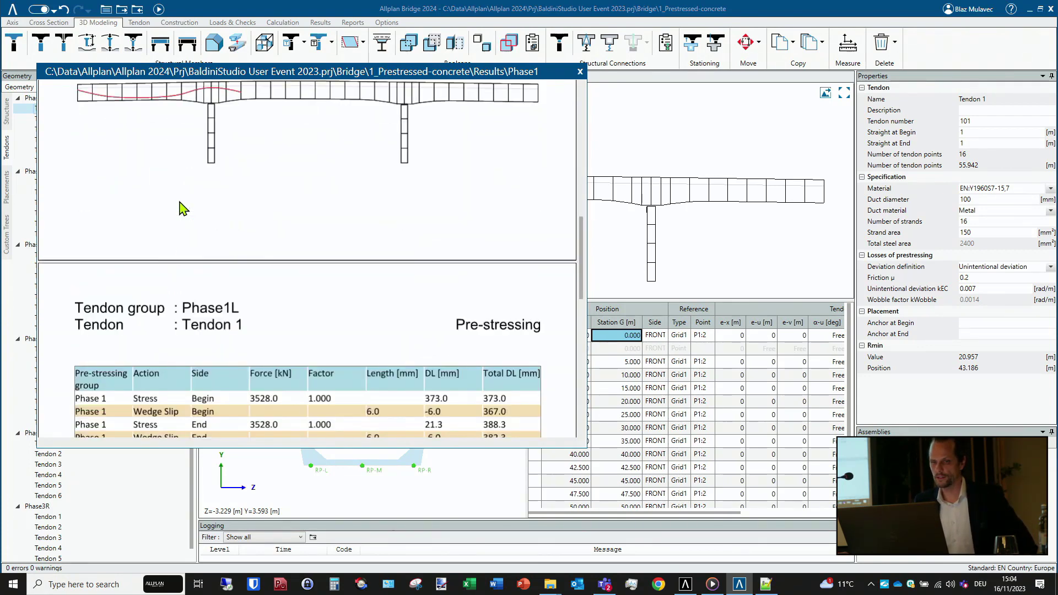
{"action": "scroll", "coordinate": [184, 212], "scroll_direction": "down", "scroll_amount": 5}
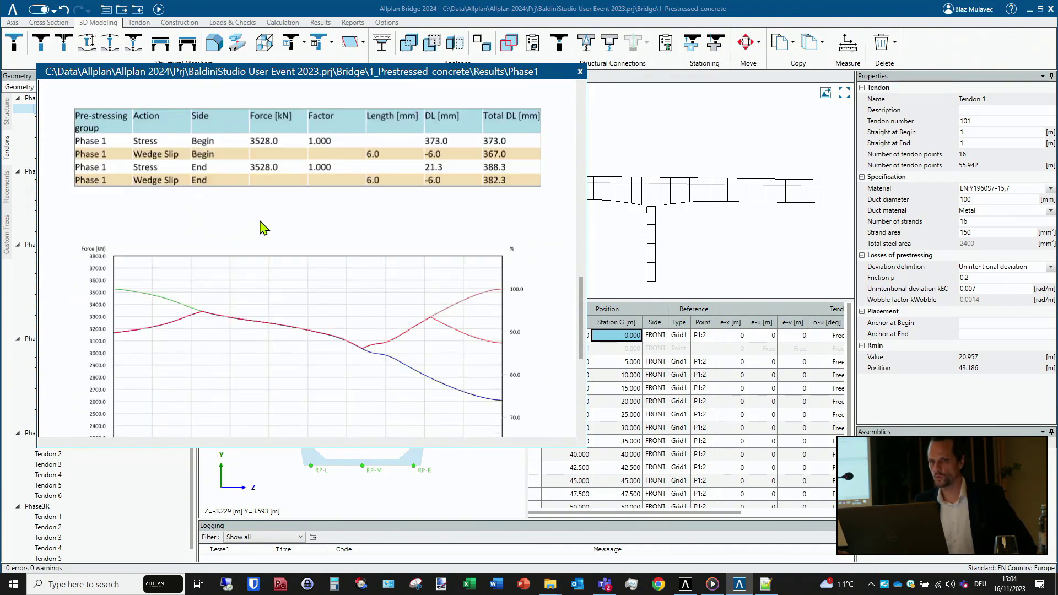
{"action": "scroll", "coordinate": [257, 228], "scroll_direction": "down", "scroll_amount": 5}
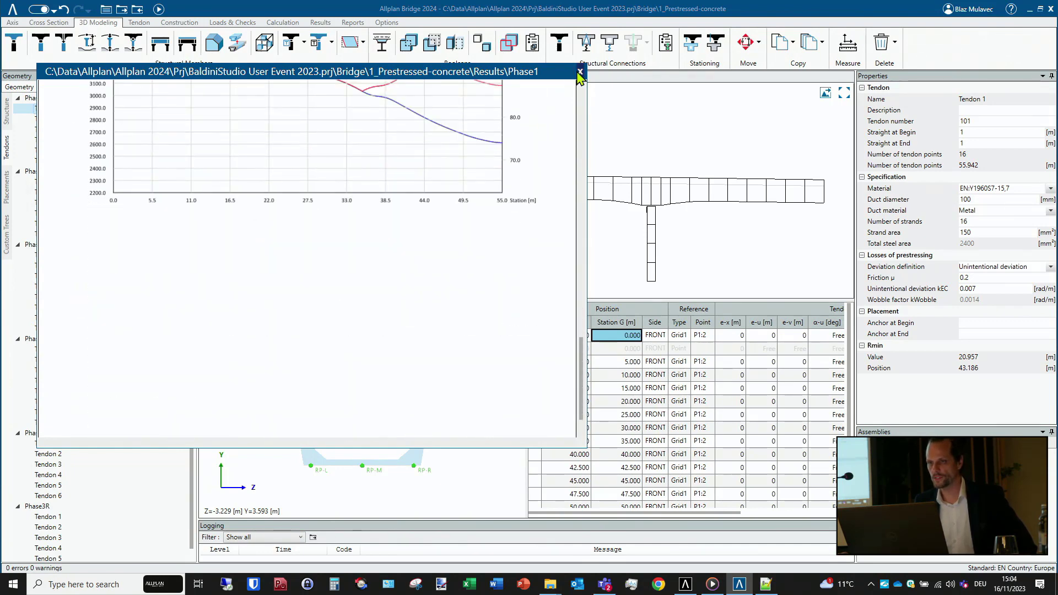
{"action": "left_click", "coordinate": [580, 72]}
- Generate the Excel tendon report tendonreport.xlsx for Tendon 1 of Phase1L and show its Forces and Geometry (Ref. point) sheets
{"action": "right_click", "coordinate": [54, 113]}
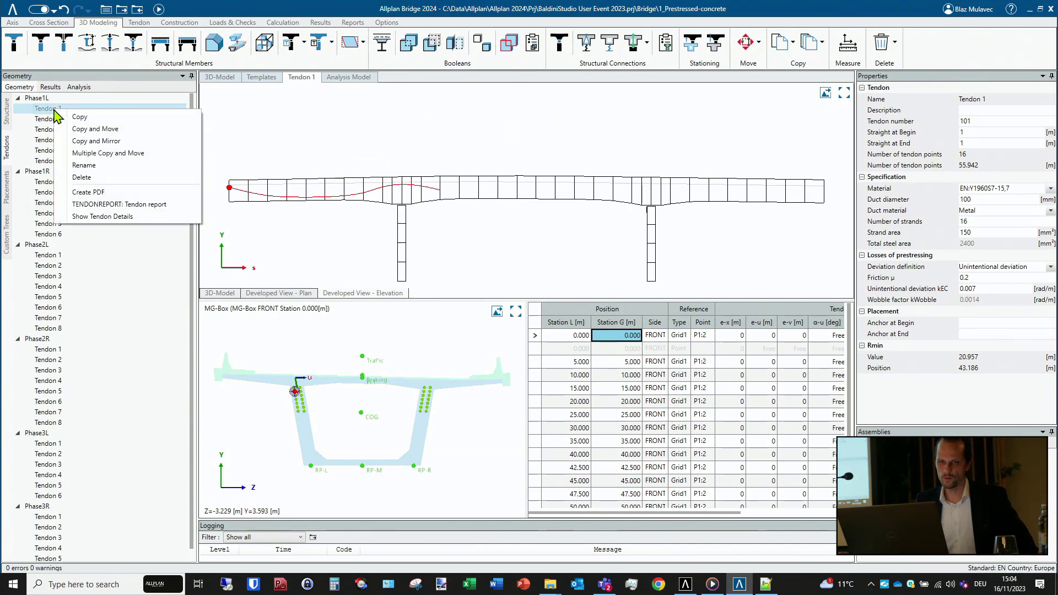
{"action": "left_click", "coordinate": [138, 205]}
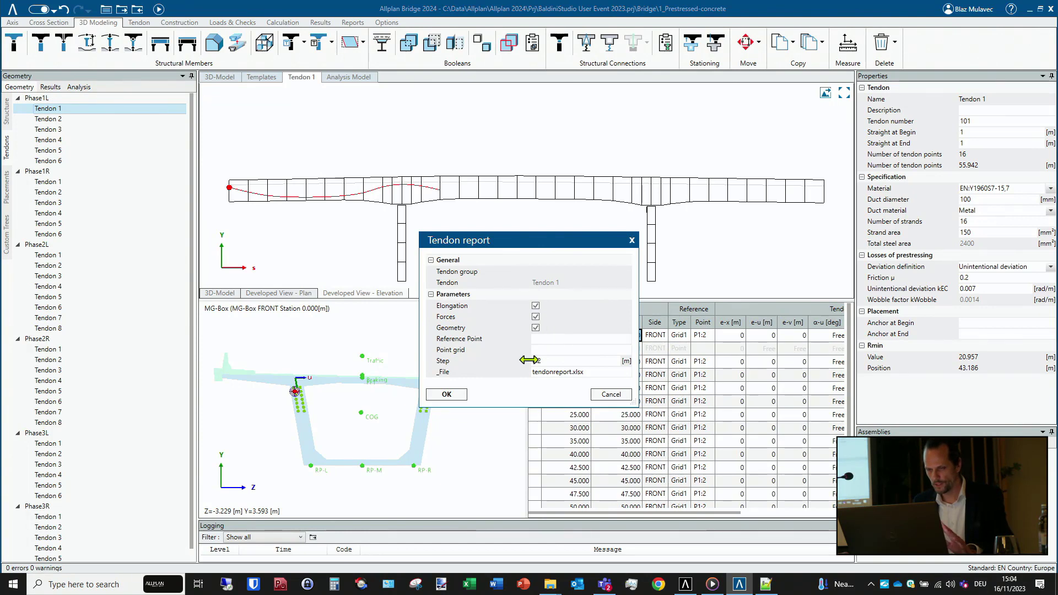
{"action": "left_click", "coordinate": [457, 395]}
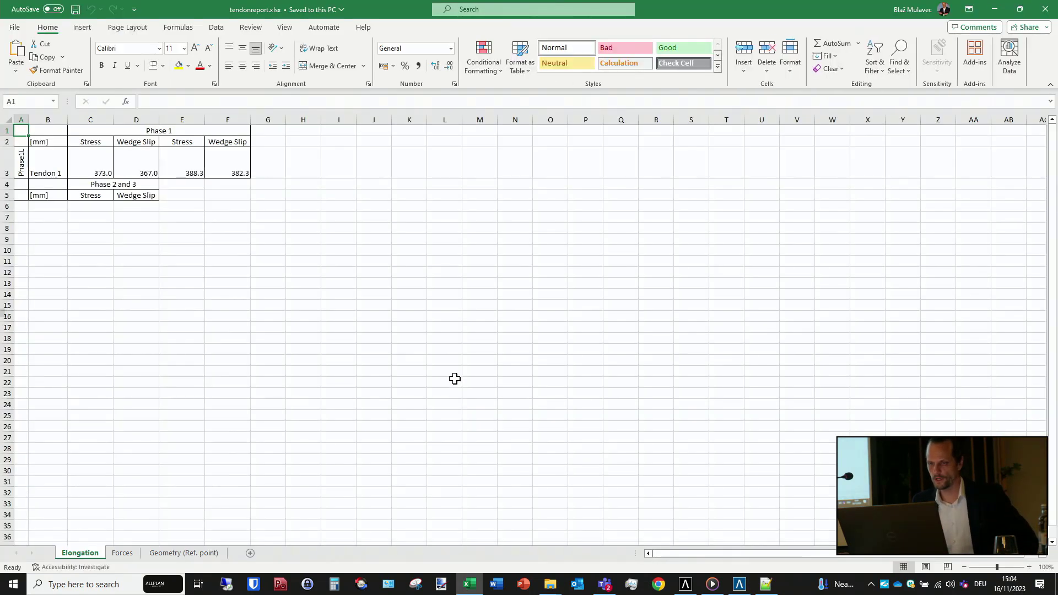
{"action": "left_click", "coordinate": [123, 554]}
{"action": "left_click", "coordinate": [155, 555]}
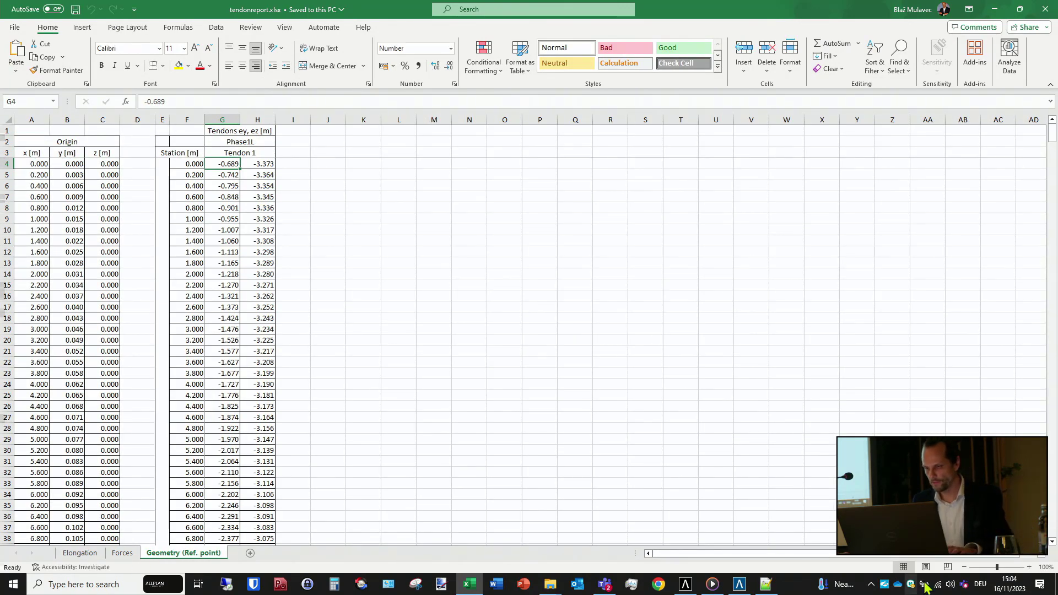
- Switch back to Allplan Bridge and open the MG-Box cross section from the structure tree
{"action": "left_click", "coordinate": [739, 585]}
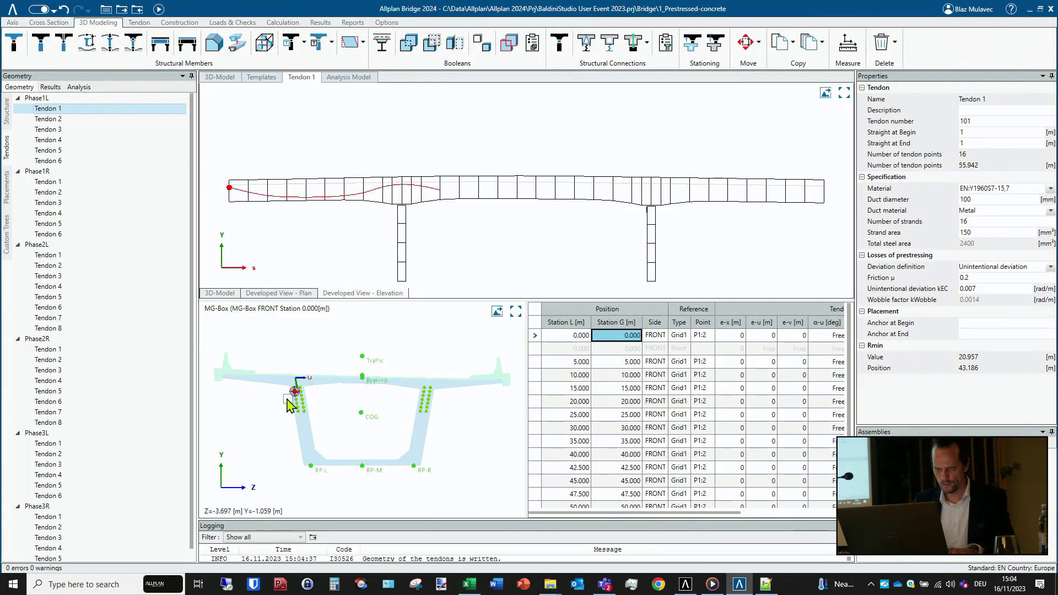
{"action": "scroll", "coordinate": [290, 396], "scroll_direction": "up", "scroll_amount": 2}
{"action": "right_click", "coordinate": [44, 109]}
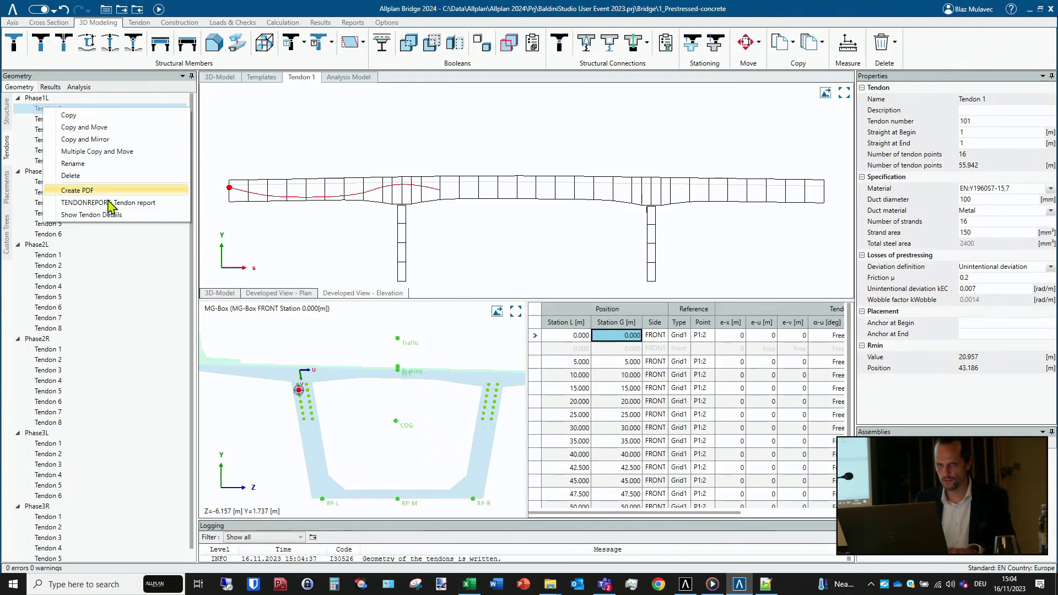
{"action": "left_click", "coordinate": [40, 97]}
{"action": "left_click", "coordinate": [8, 109]}
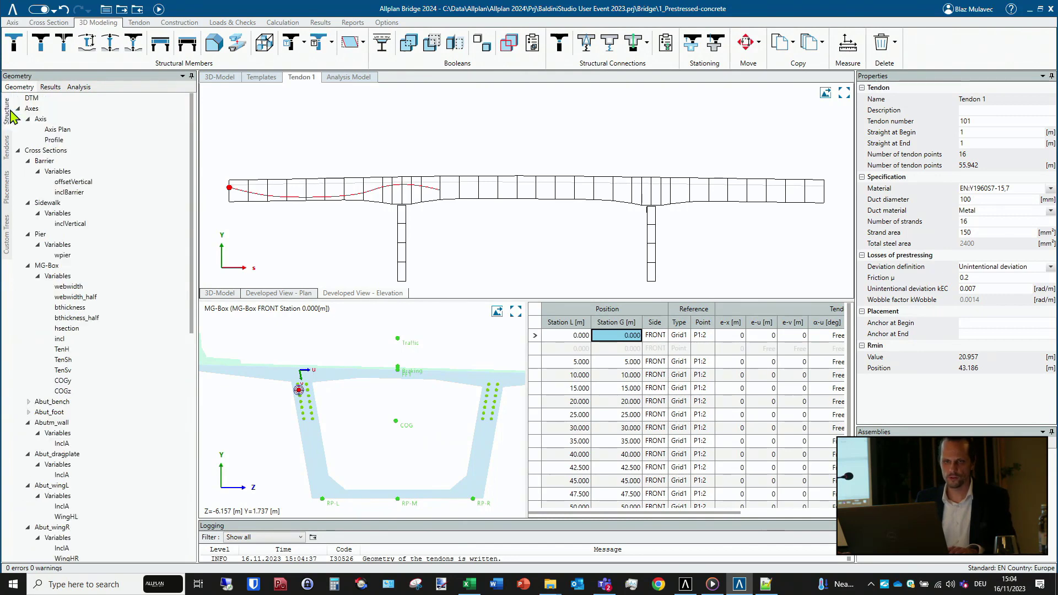
{"action": "left_click", "coordinate": [56, 266]}
{"action": "double_click", "coordinate": [55, 267]}
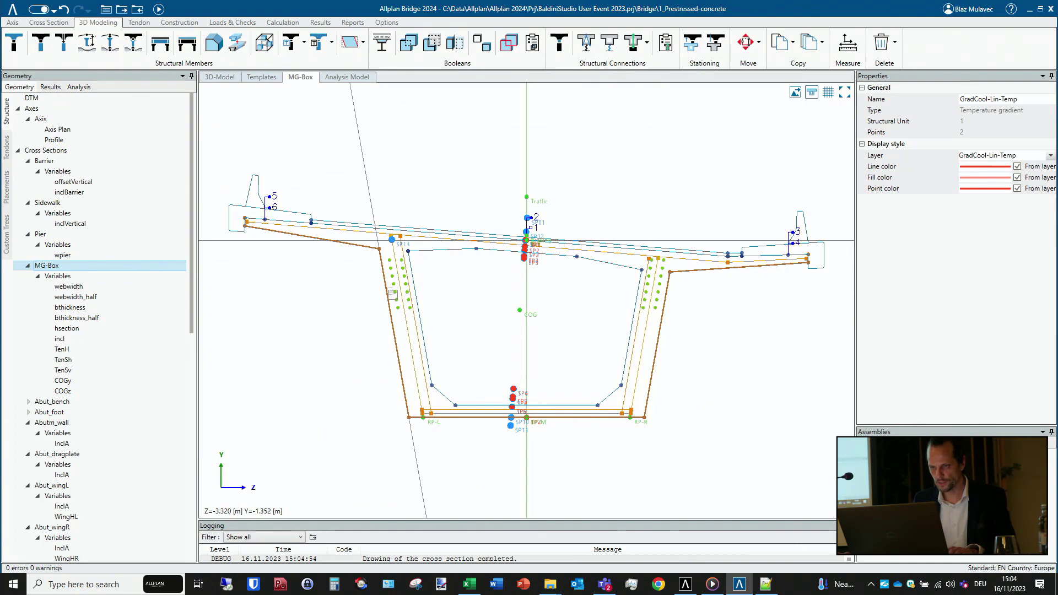
- Try to generate the Tendon 1 report for Phase1L with the point grid set to Grid 1
{"action": "left_click", "coordinate": [393, 294]}
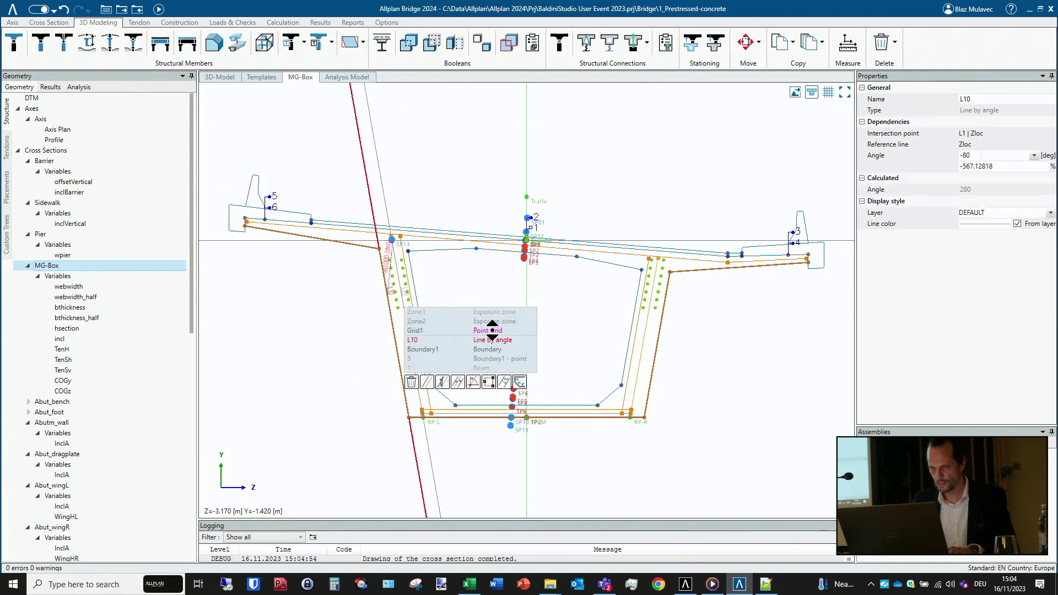
{"action": "left_click", "coordinate": [8, 148]}
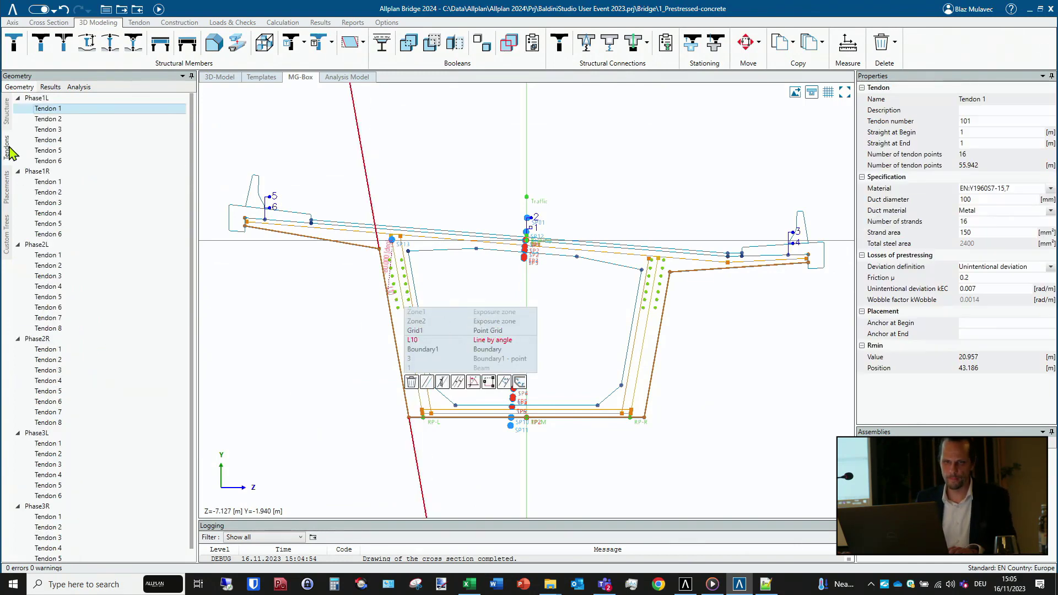
{"action": "right_click", "coordinate": [56, 113]}
{"action": "left_click", "coordinate": [121, 209]}
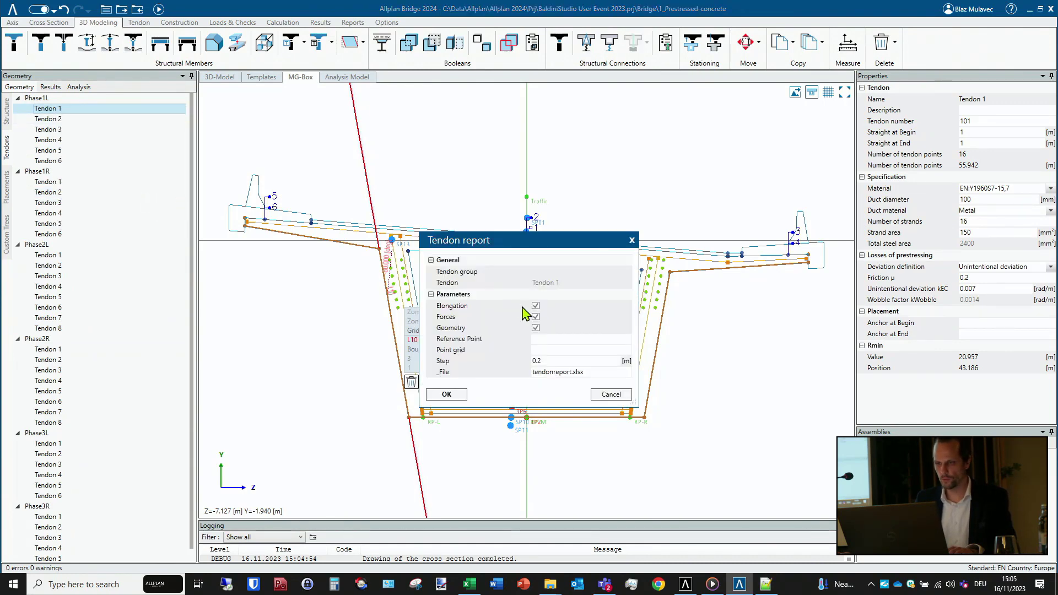
{"action": "left_click", "coordinate": [551, 349]}
{"action": "type", "text": "Grid"}
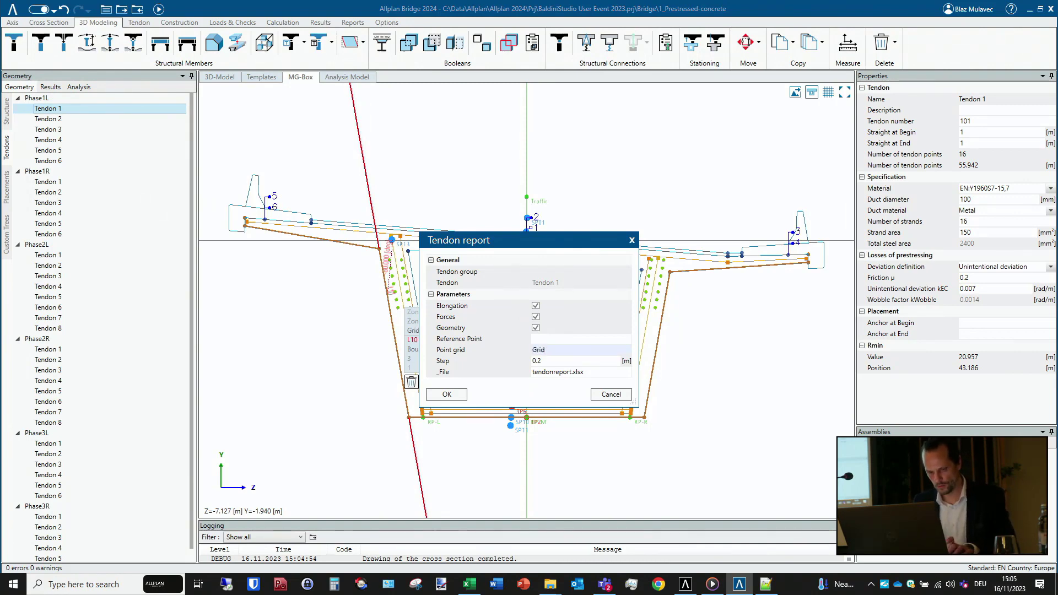
{"action": "type", "text": " 1"}
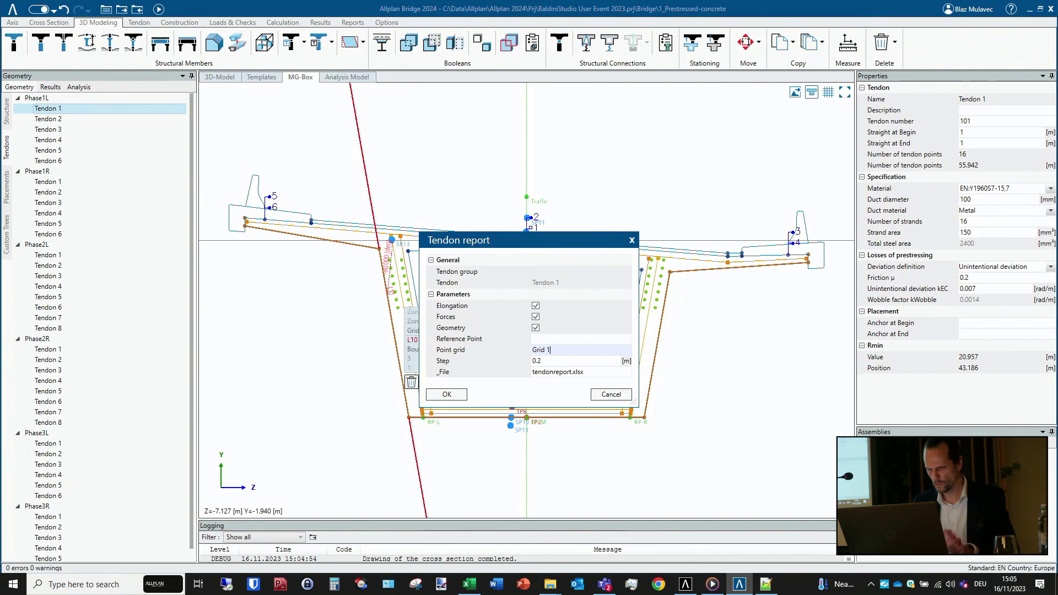
{"action": "left_click", "coordinate": [447, 394]}
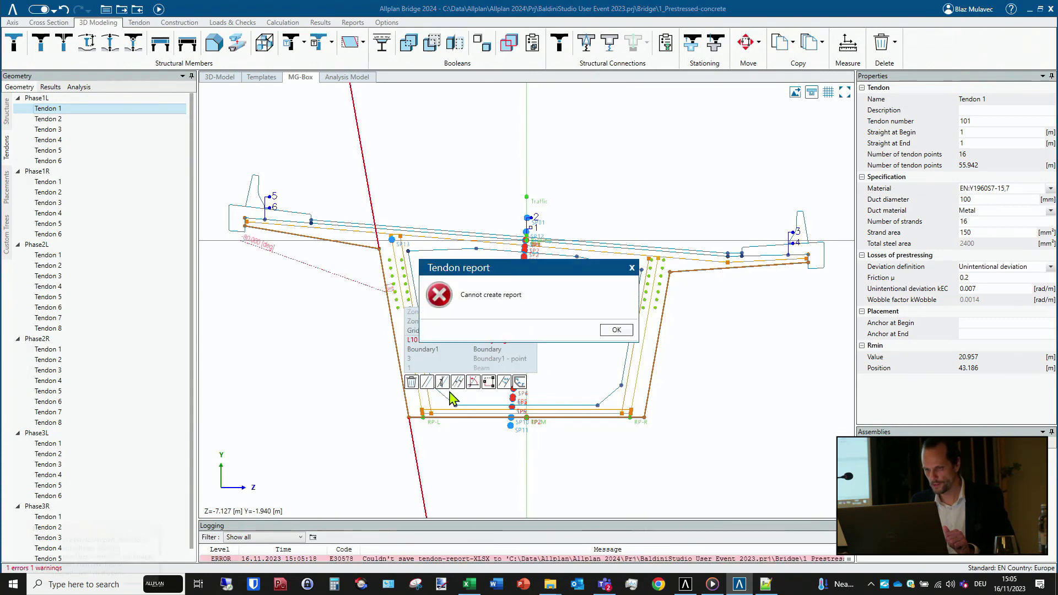
{"action": "left_click", "coordinate": [619, 330]}
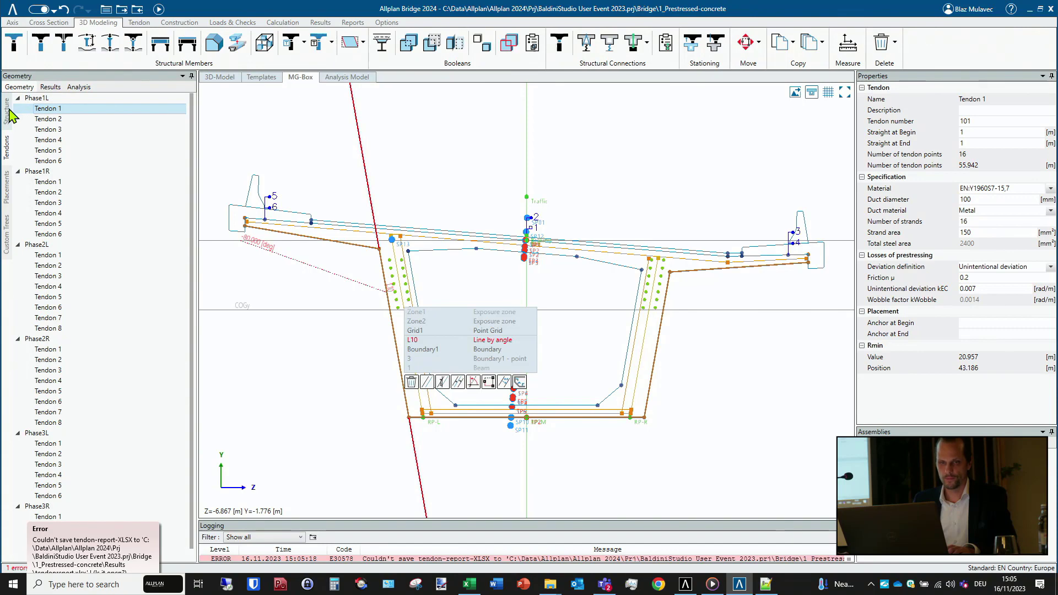
- Select the point grid in the left web of the MG-Box cross section to check its name and properties
{"action": "right_click", "coordinate": [39, 114]}
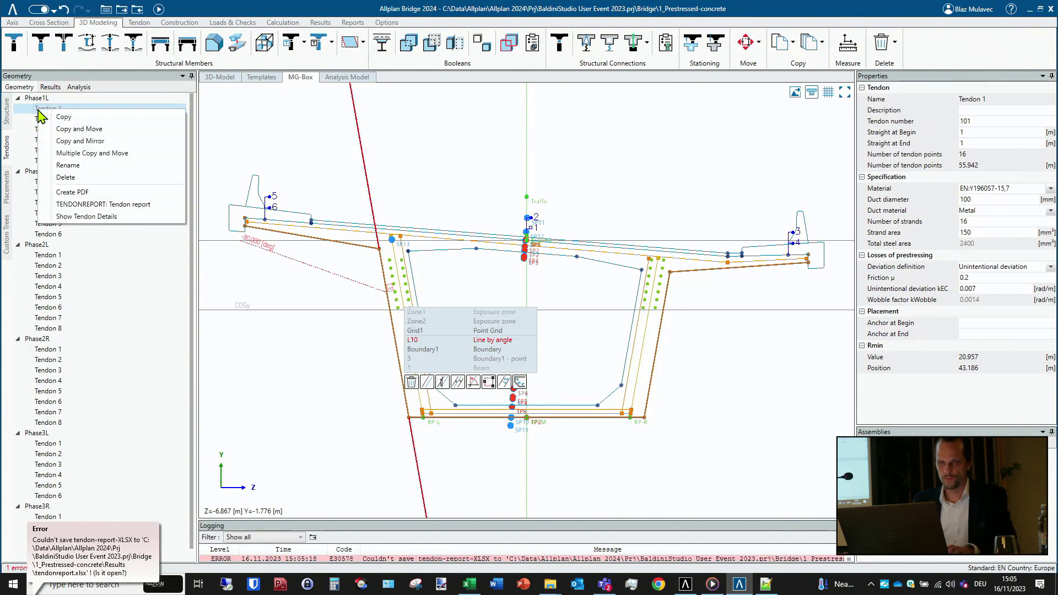
{"action": "key", "text": "Escape"}
{"action": "left_click", "coordinate": [6, 110]}
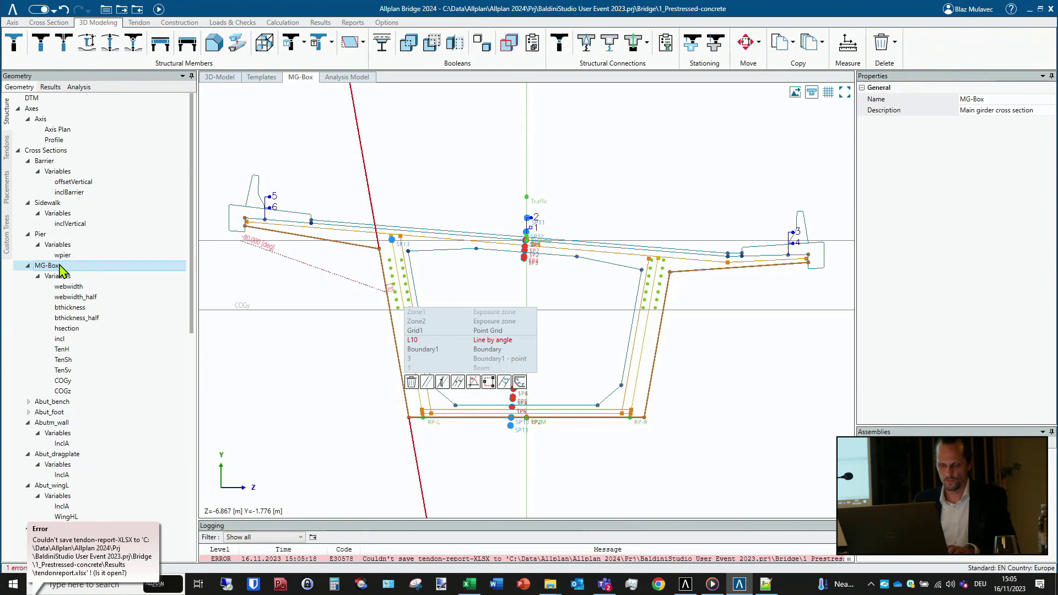
{"action": "left_click", "coordinate": [393, 305]}
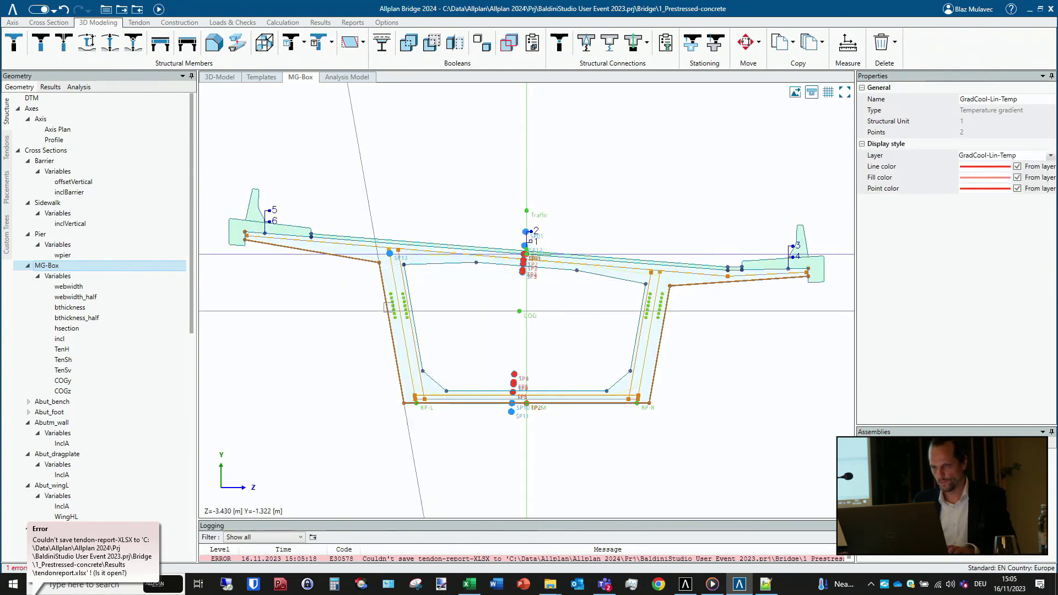
{"action": "left_click", "coordinate": [392, 305]}
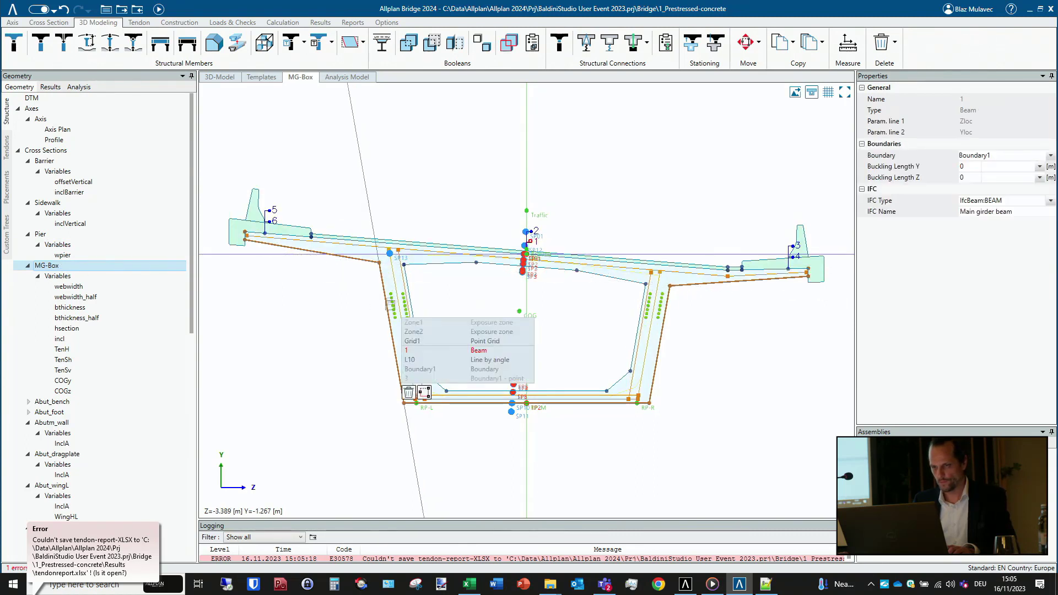
{"action": "left_click", "coordinate": [485, 340]}
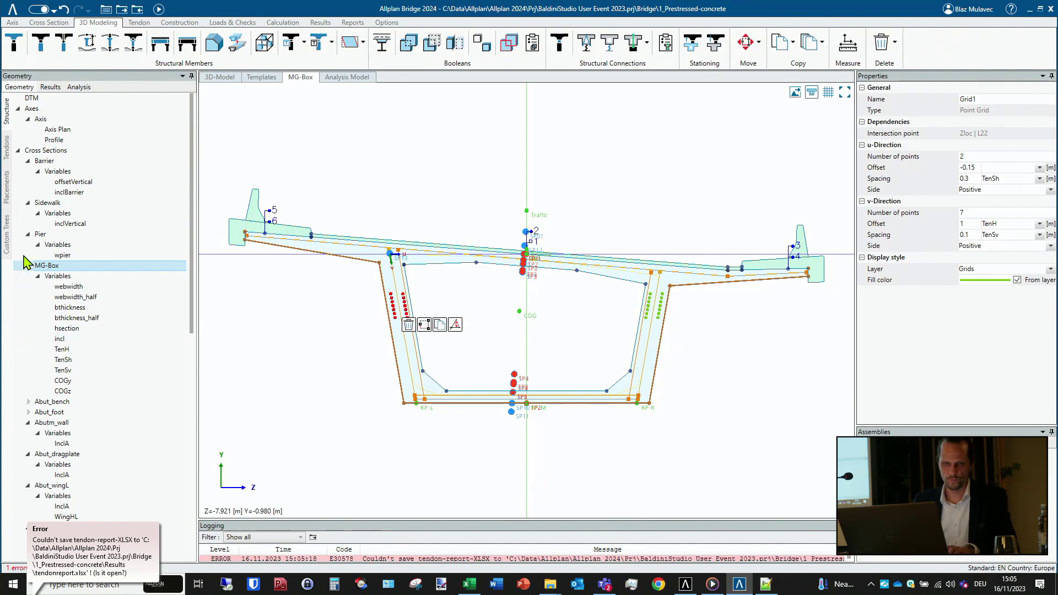
- Set the point grid to Grid1 in the Tendon 1 report settings and try to generate the report
{"action": "left_click", "coordinate": [7, 148]}
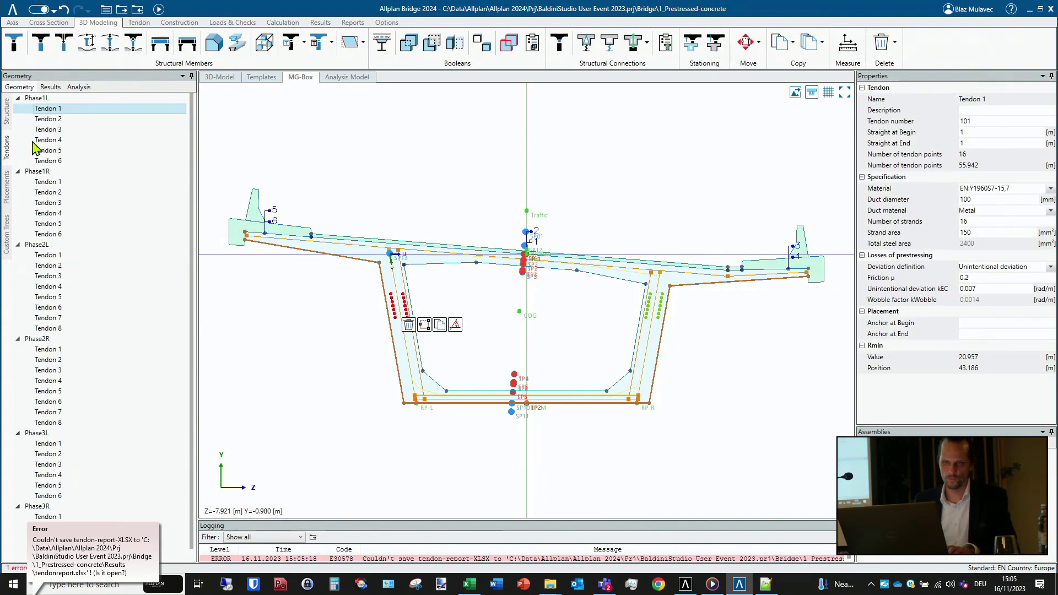
{"action": "right_click", "coordinate": [57, 109]}
{"action": "left_click", "coordinate": [138, 204]}
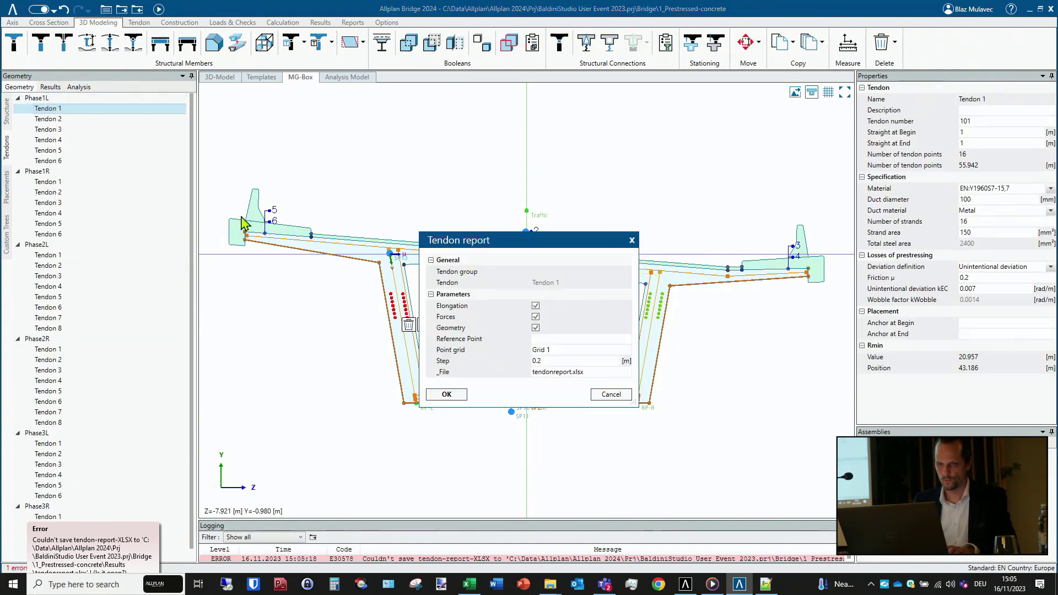
{"action": "left_click", "coordinate": [551, 349]}
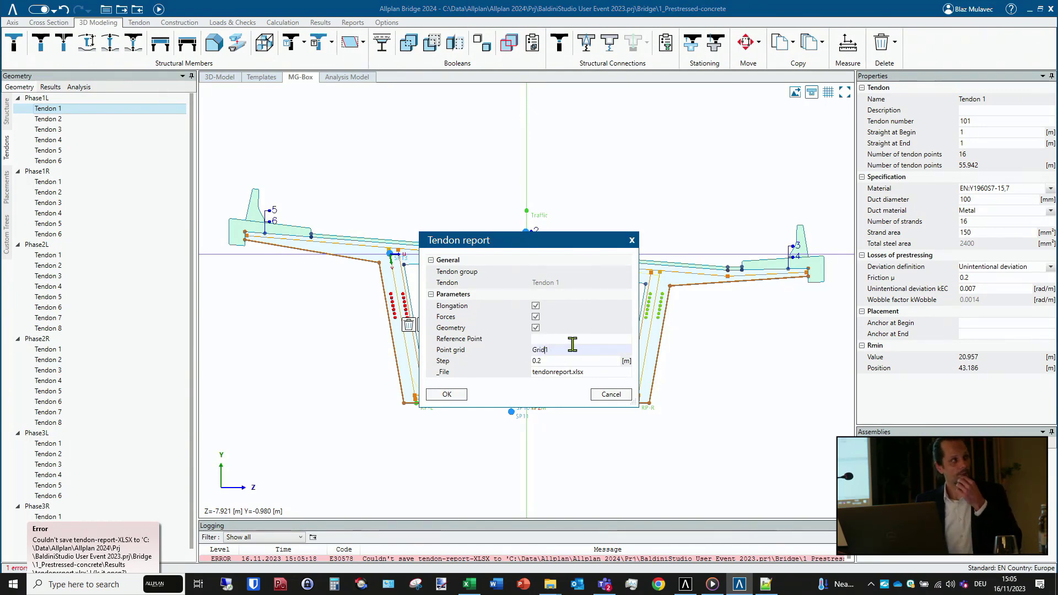
{"action": "left_click", "coordinate": [448, 395]}
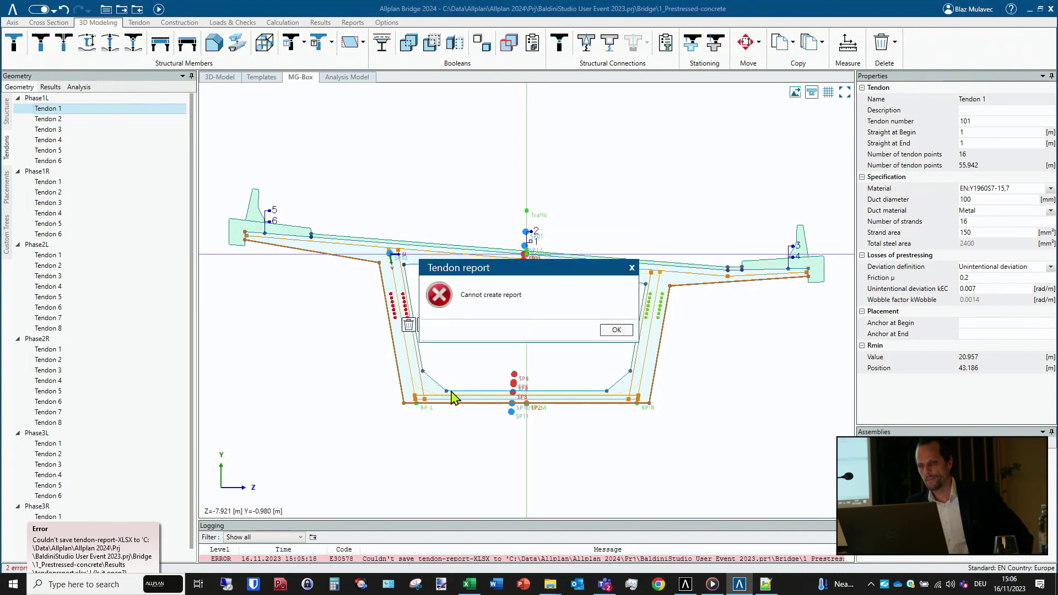
{"action": "left_click", "coordinate": [616, 330]}
- Open Tendon 1 of Phase1L, set its report's reference point to P1:2, and try to generate the report
{"action": "left_click", "coordinate": [47, 119]}
{"action": "left_click", "coordinate": [45, 108]}
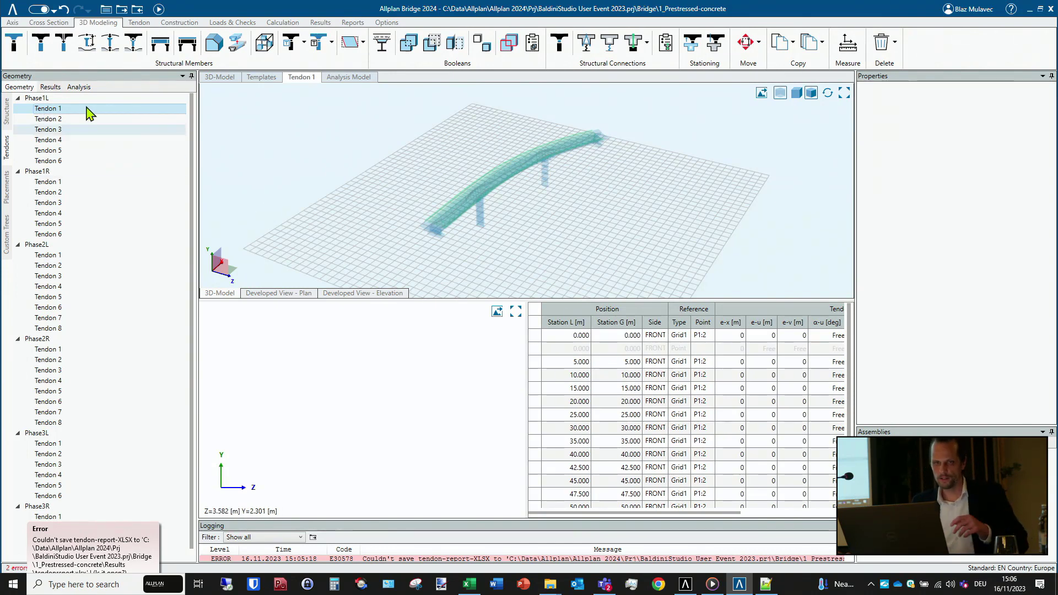
{"action": "right_click", "coordinate": [55, 109]}
{"action": "left_click", "coordinate": [117, 205]}
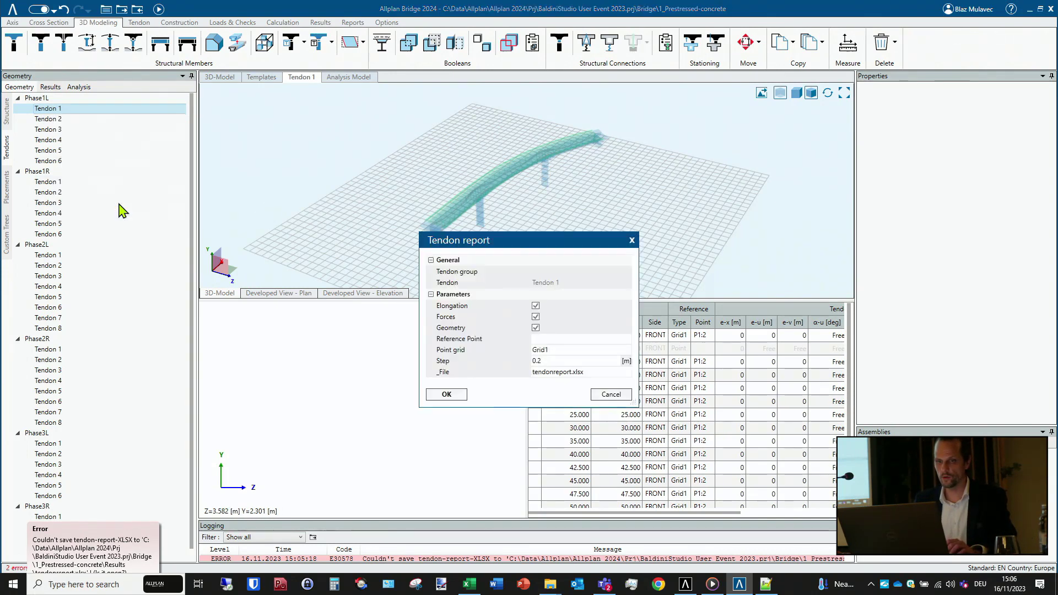
{"action": "left_click", "coordinate": [535, 340]}
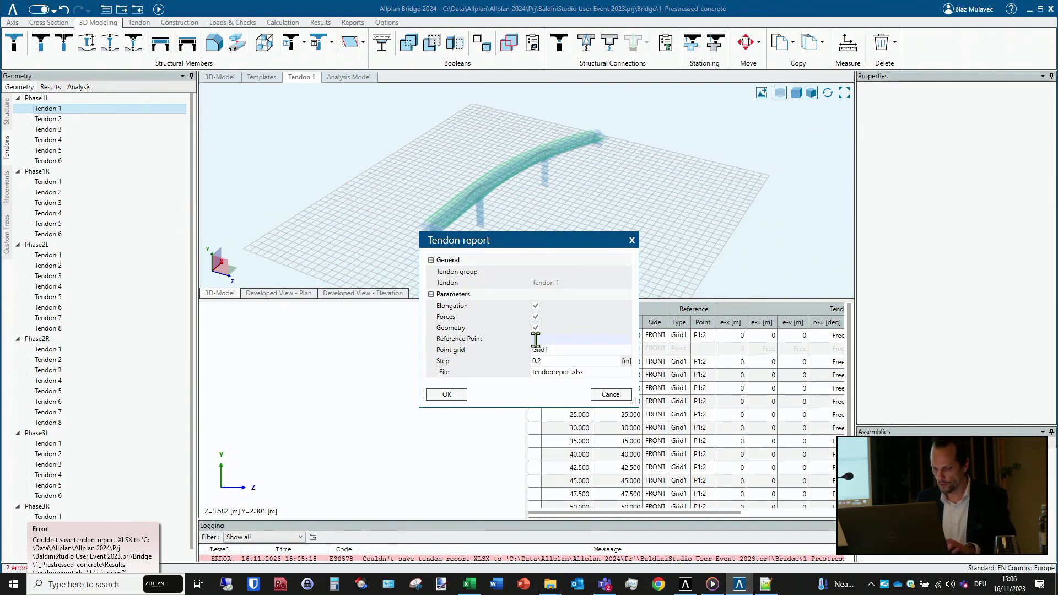
{"action": "type", "text": "P1"}
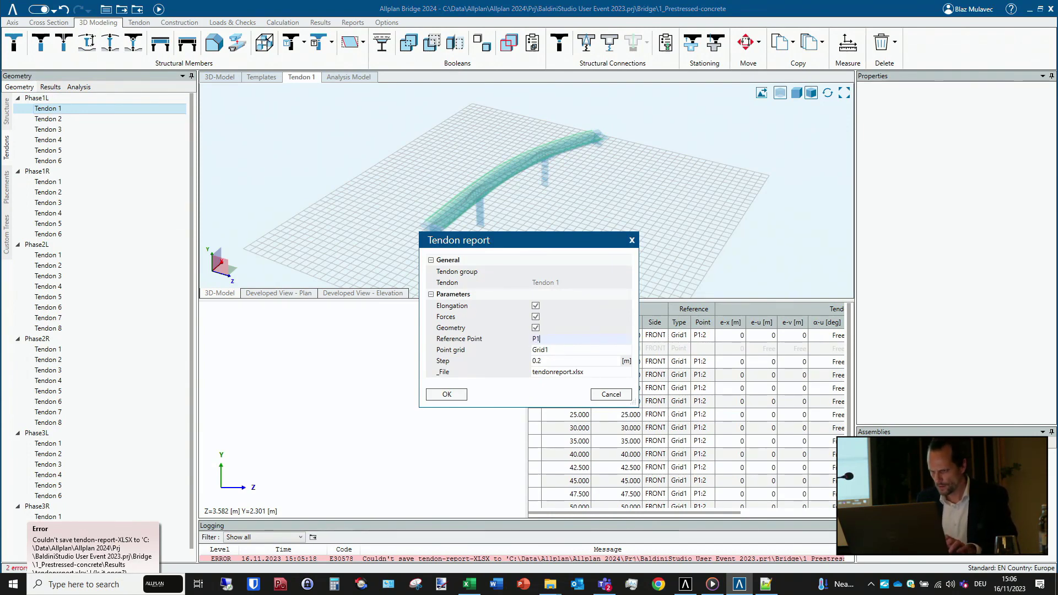
{"action": "type", "text": ":2"}
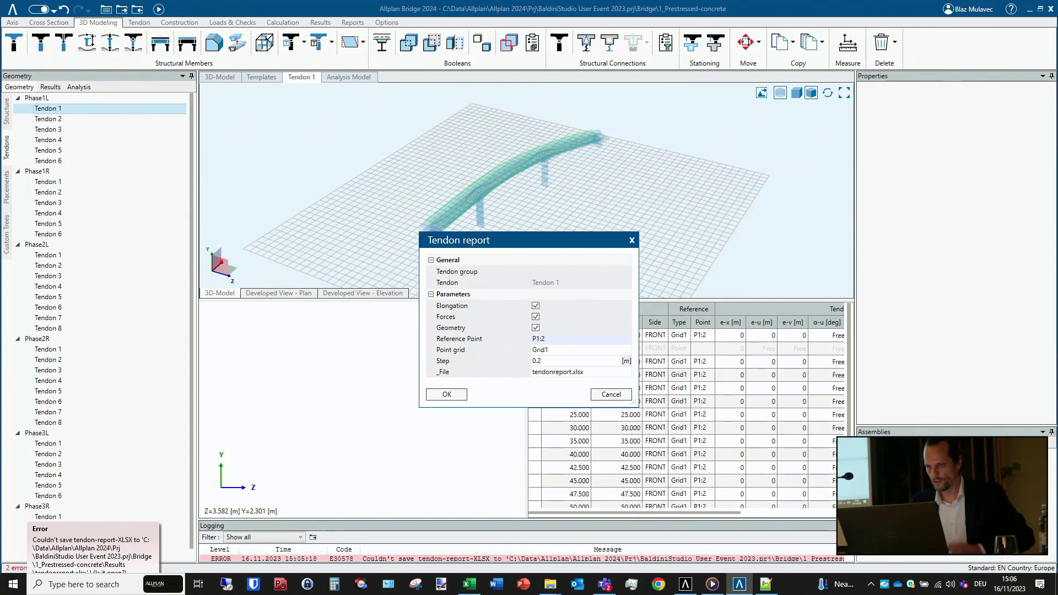
{"action": "left_click", "coordinate": [446, 394]}
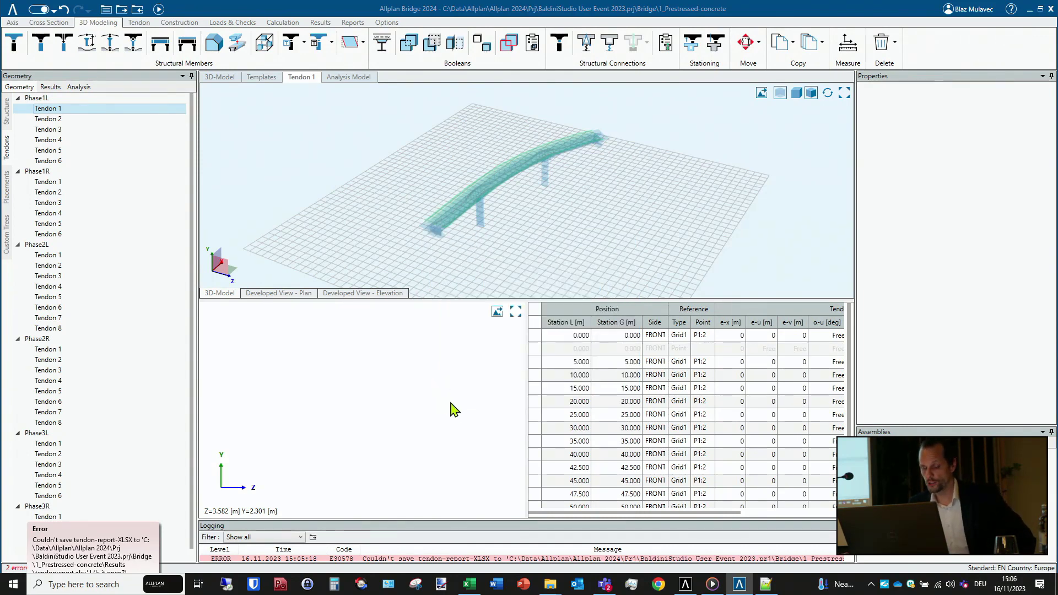
{"action": "left_click", "coordinate": [617, 330]}
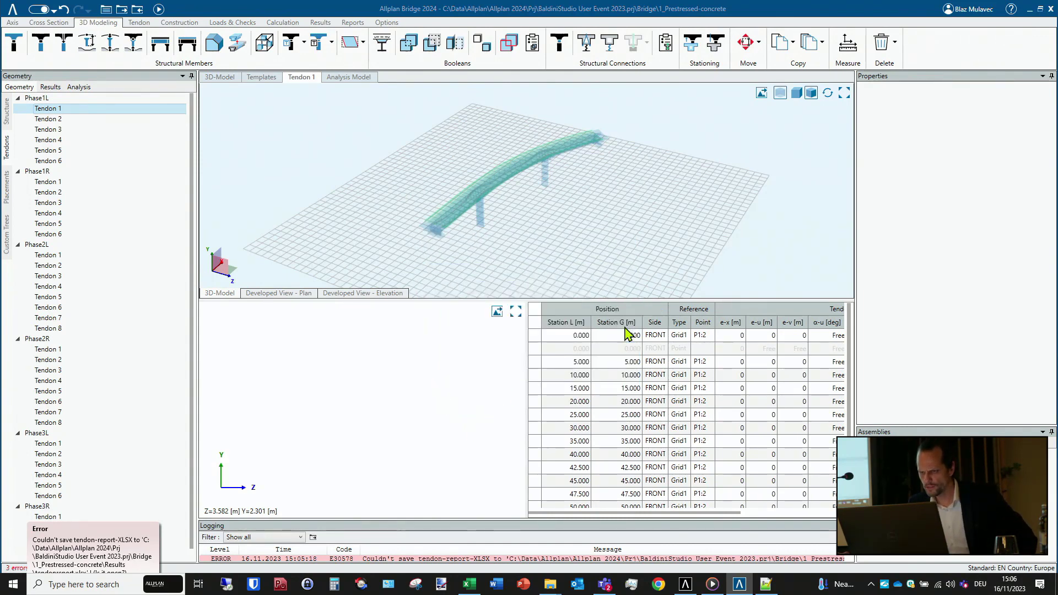
- Generate the Tendon 1 report under the new file name 1Tendonreport.xlsx
{"action": "right_click", "coordinate": [64, 111]}
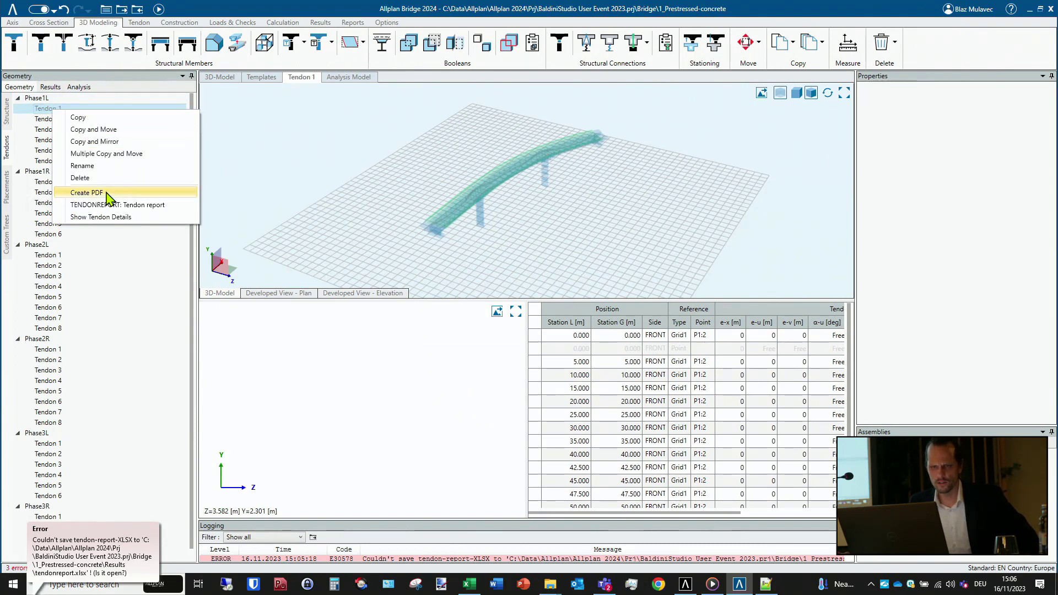
{"action": "left_click", "coordinate": [117, 205]}
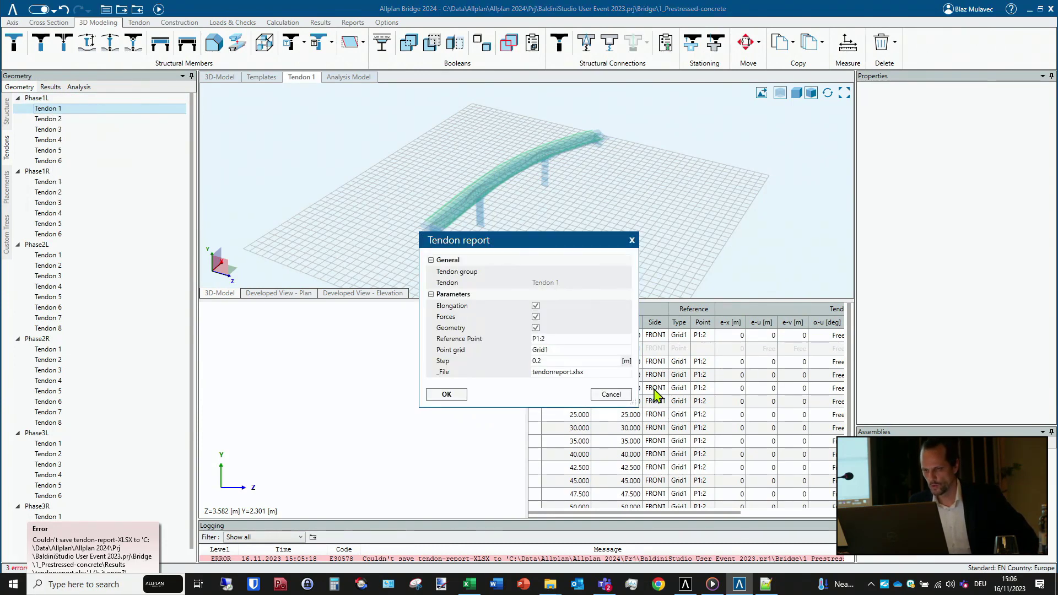
{"action": "left_click", "coordinate": [538, 373]}
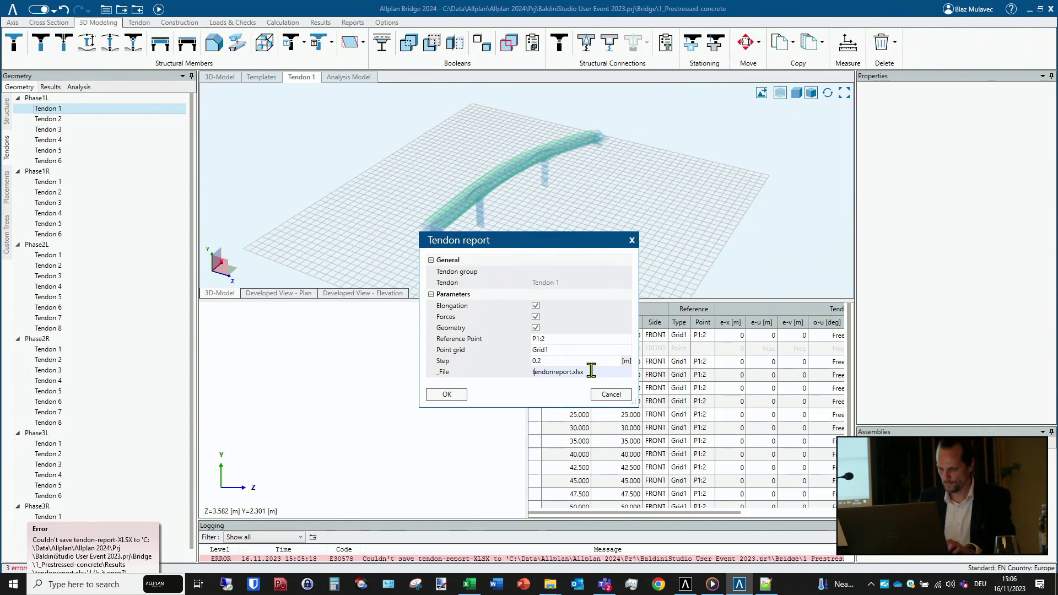
{"action": "type", "text": "T"}
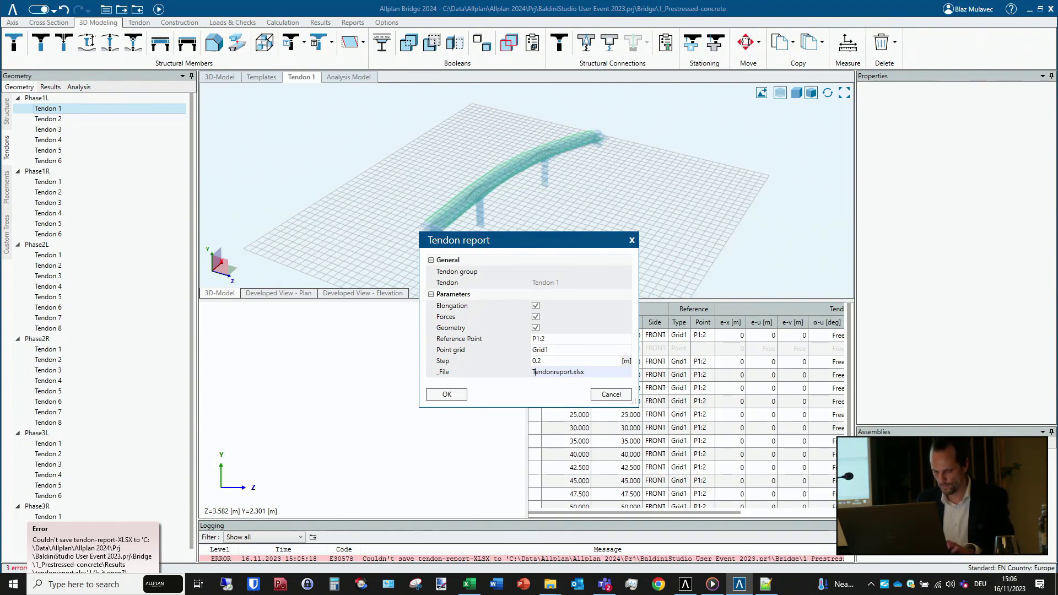
{"action": "key", "text": "Home"}
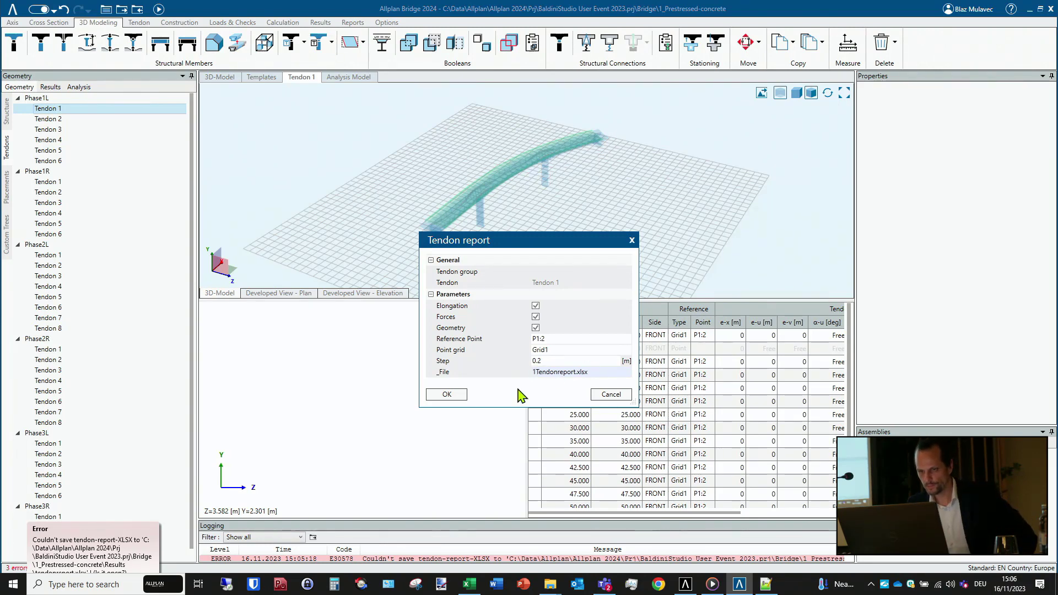
{"action": "left_click", "coordinate": [446, 393]}
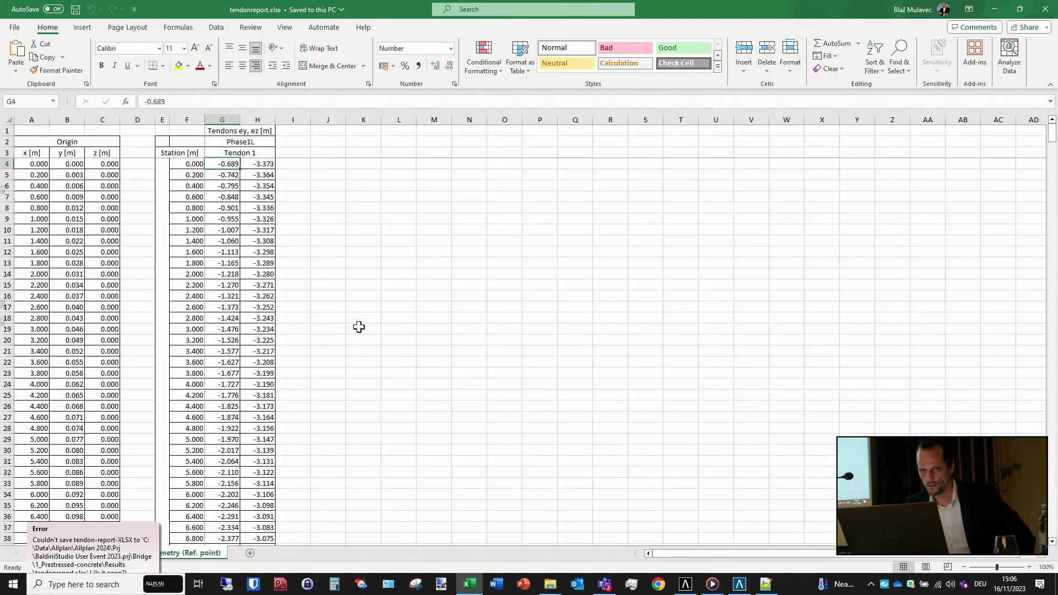
- Show the Elongation, Forces, Geometry (Ref. point) and Geometry (Pointgrid) sheets of 1Tendonreport.xlsx
{"action": "left_click", "coordinate": [93, 554]}
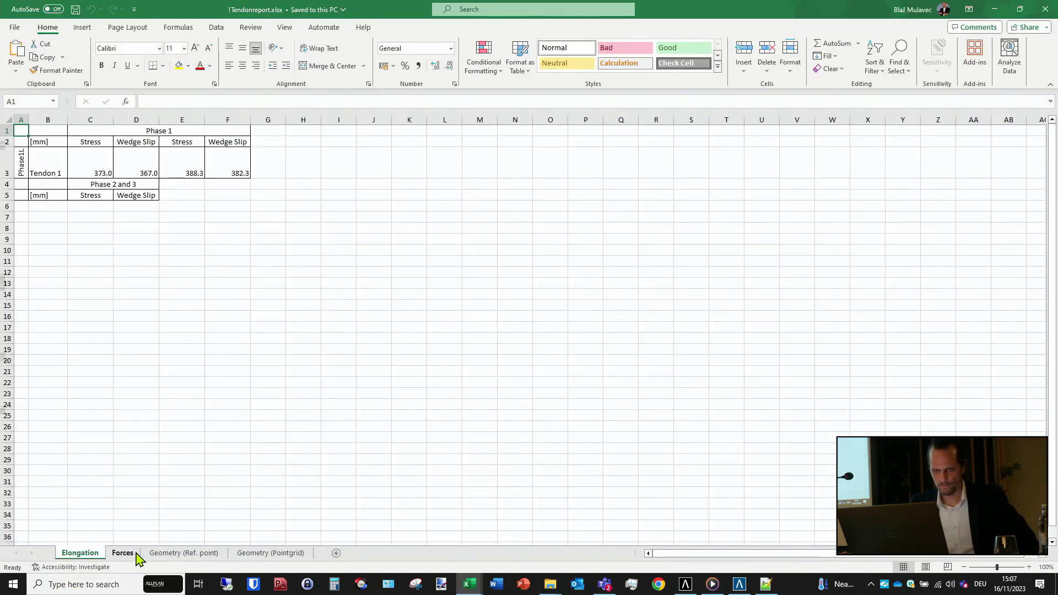
{"action": "left_click", "coordinate": [131, 555]}
{"action": "left_click", "coordinate": [218, 555]}
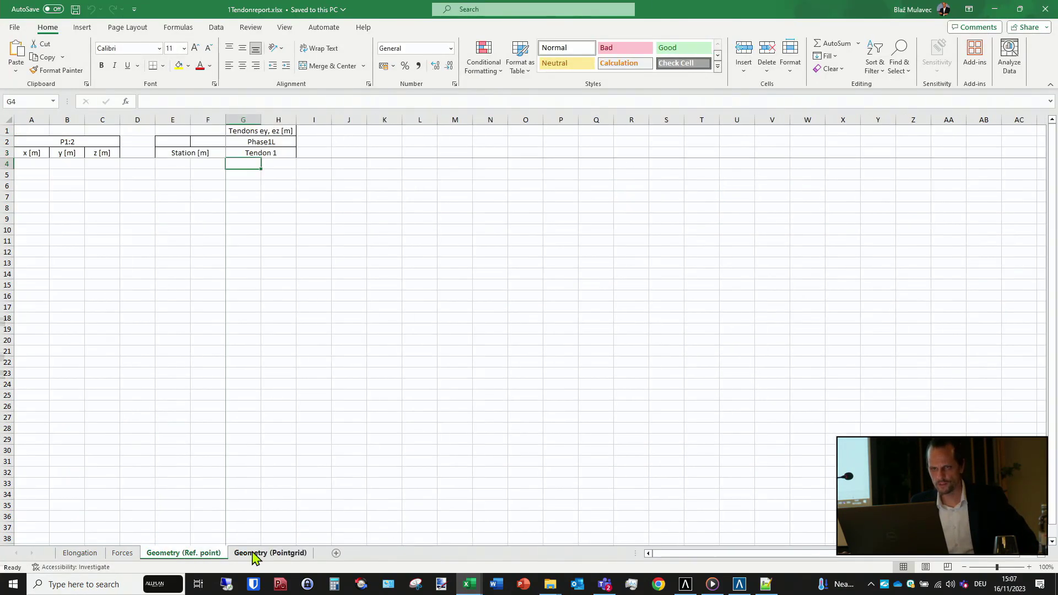
{"action": "left_click", "coordinate": [269, 554]}
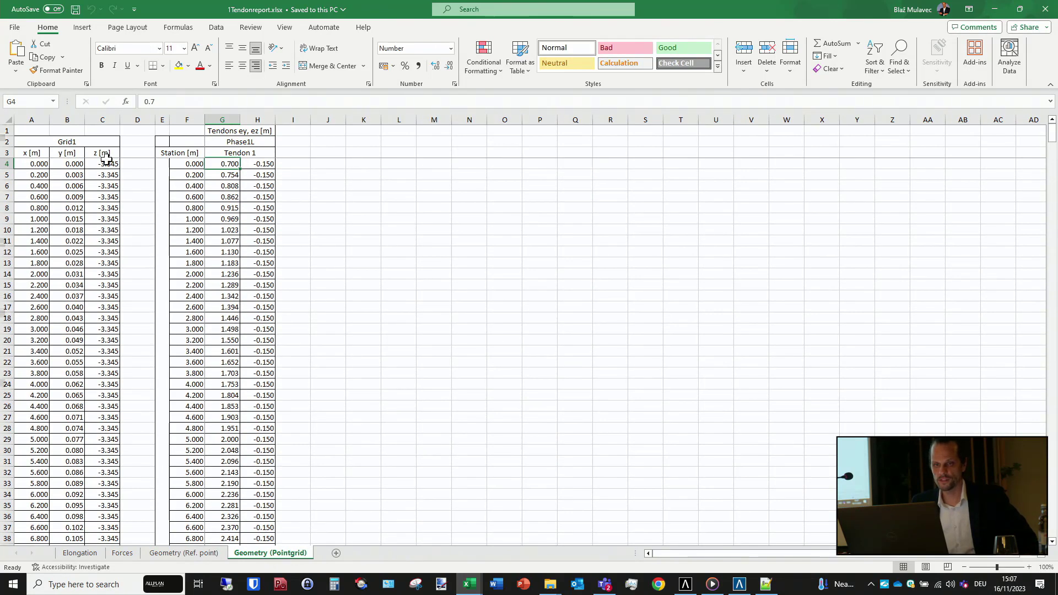
- Point out the first x, y and z values of Grid1 on the Geometry (Pointgrid) sheet and close 1Tendonreport.xlsx
{"action": "left_click", "coordinate": [33, 163]}
{"action": "left_click", "coordinate": [67, 164]}
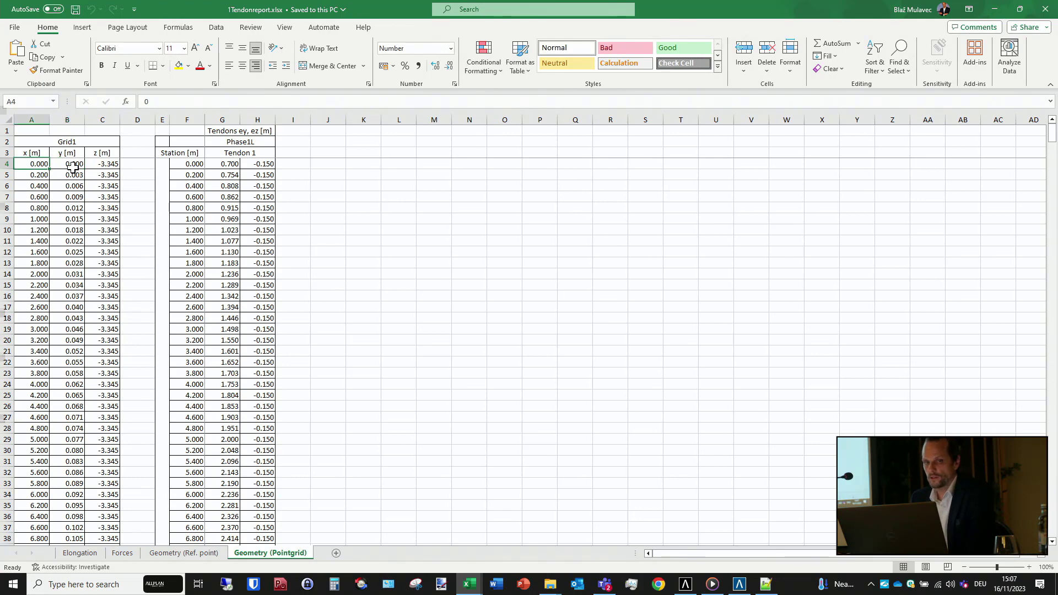
{"action": "left_click", "coordinate": [102, 165]}
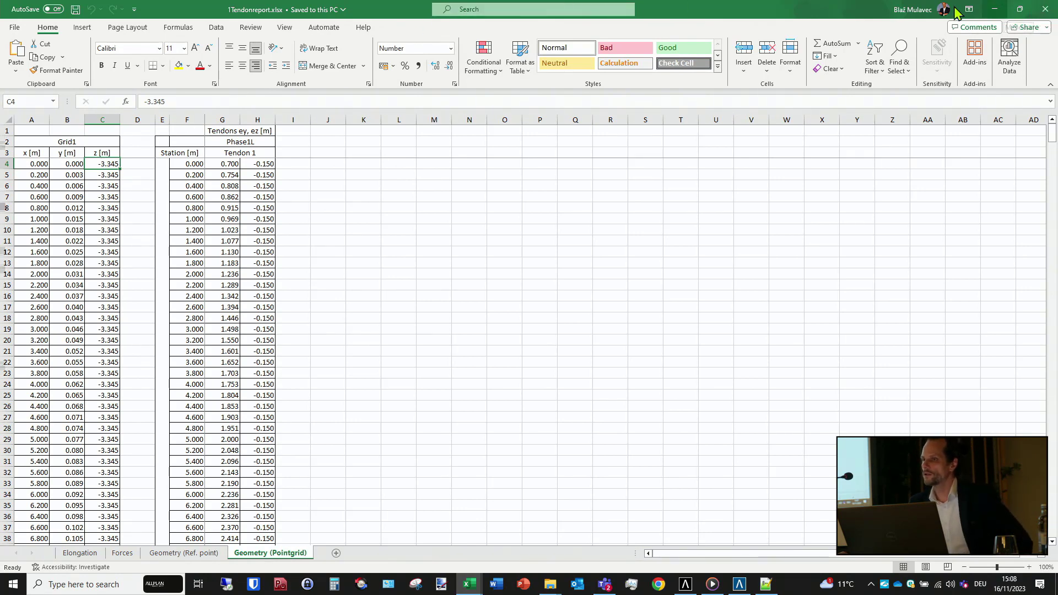
{"action": "left_click_drag", "start_coordinate": [796, 11], "coordinate": [692, 104]}
{"action": "left_click", "coordinate": [937, 98]}
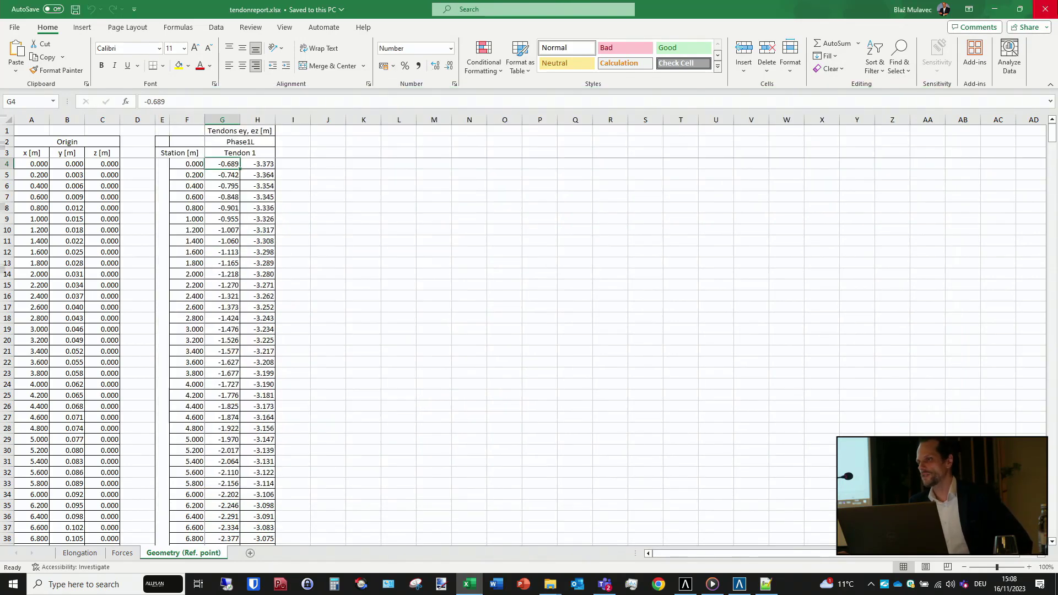
- Close tendonreport.xlsx and browse from the bridge project's folder into Reports > Schedule1
{"action": "left_click", "coordinate": [1052, 10]}
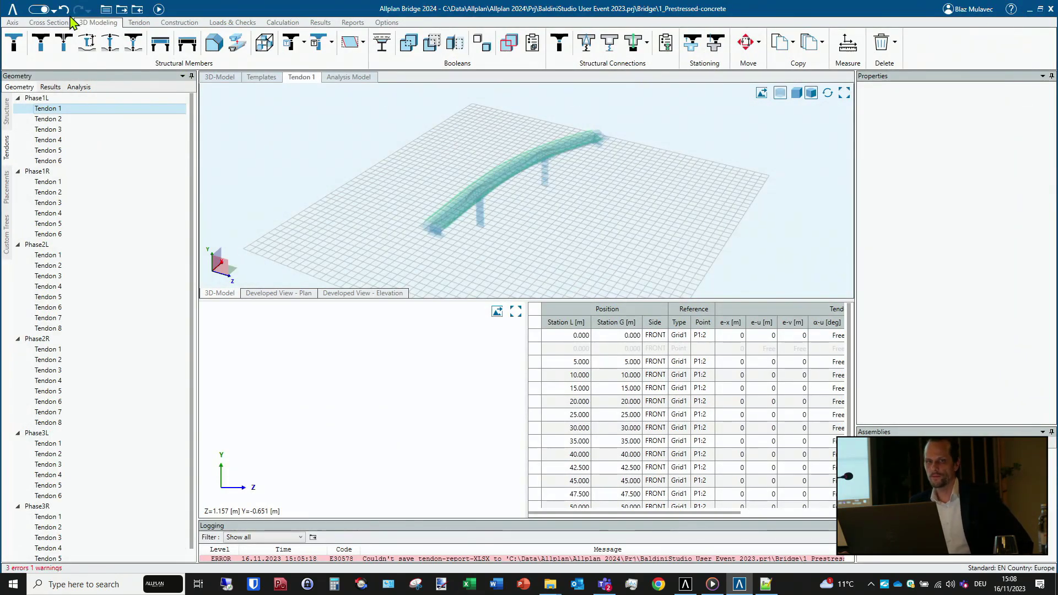
{"action": "left_click", "coordinate": [122, 9]}
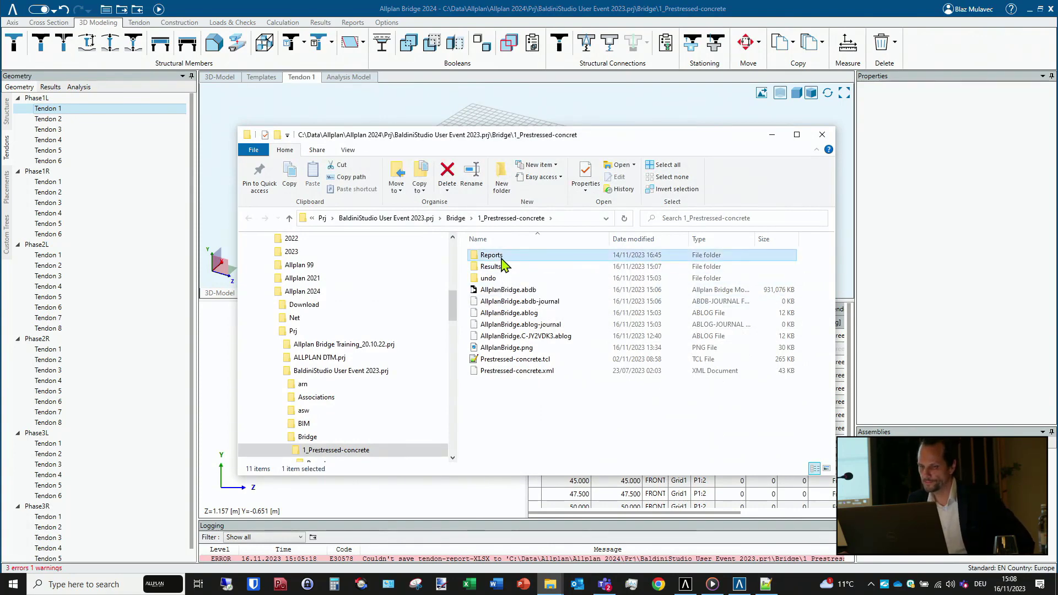
{"action": "double_click", "coordinate": [501, 257]}
{"action": "double_click", "coordinate": [501, 257]}
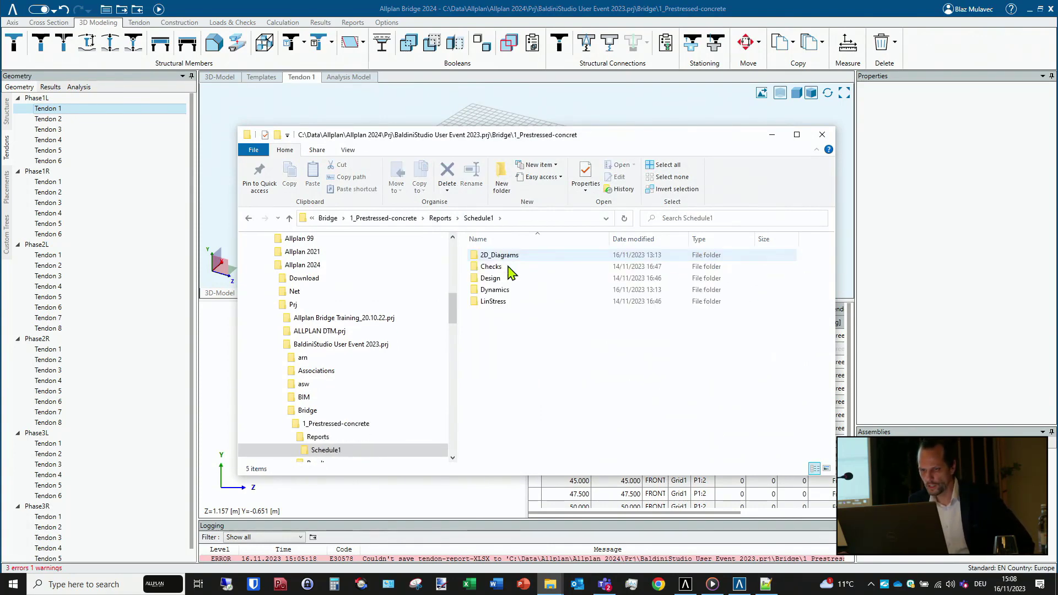
- Go back up to the 1_Prestressed-concrete project folder and return to Allplan Bridge
{"action": "left_click", "coordinate": [447, 219]}
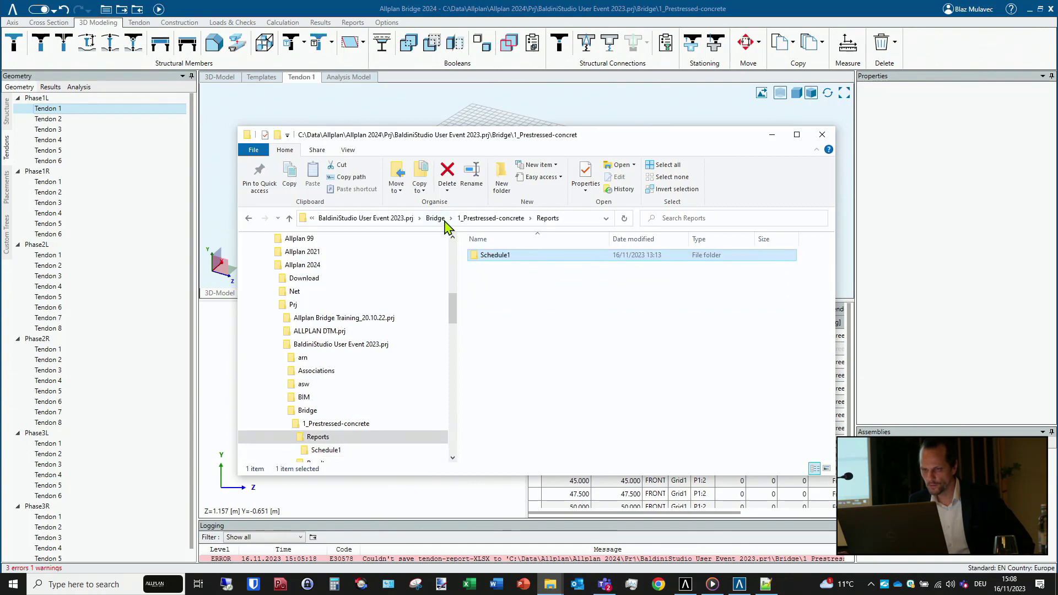
{"action": "left_click", "coordinate": [509, 219]}
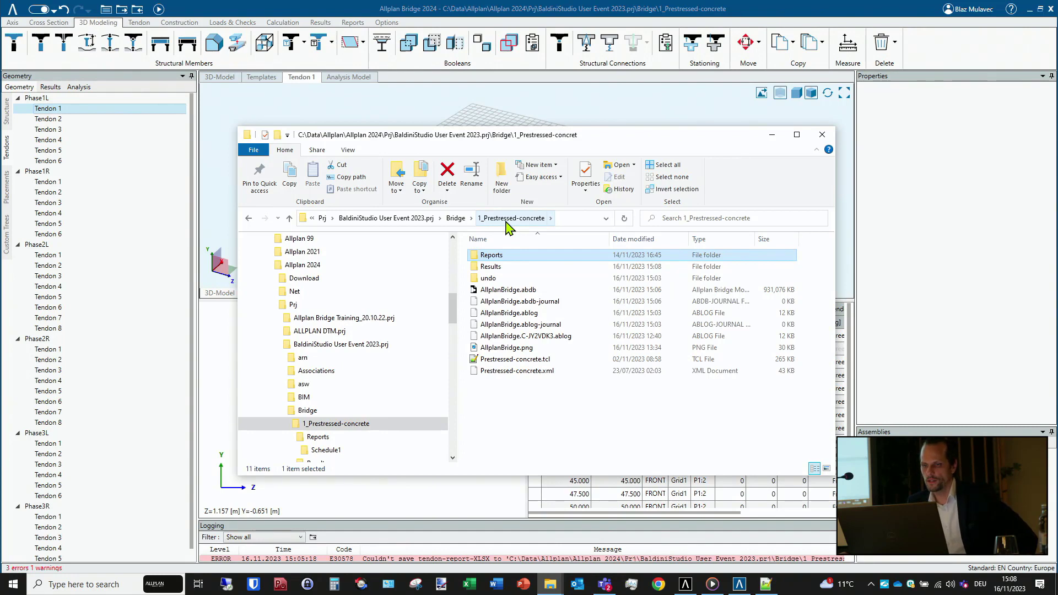
{"action": "left_click", "coordinate": [762, 11]}
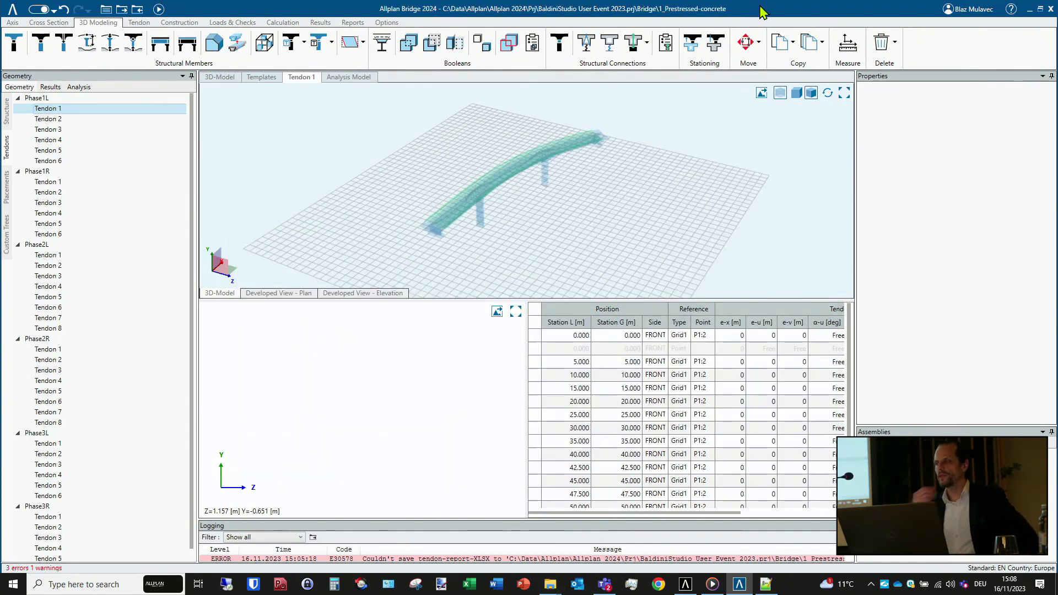